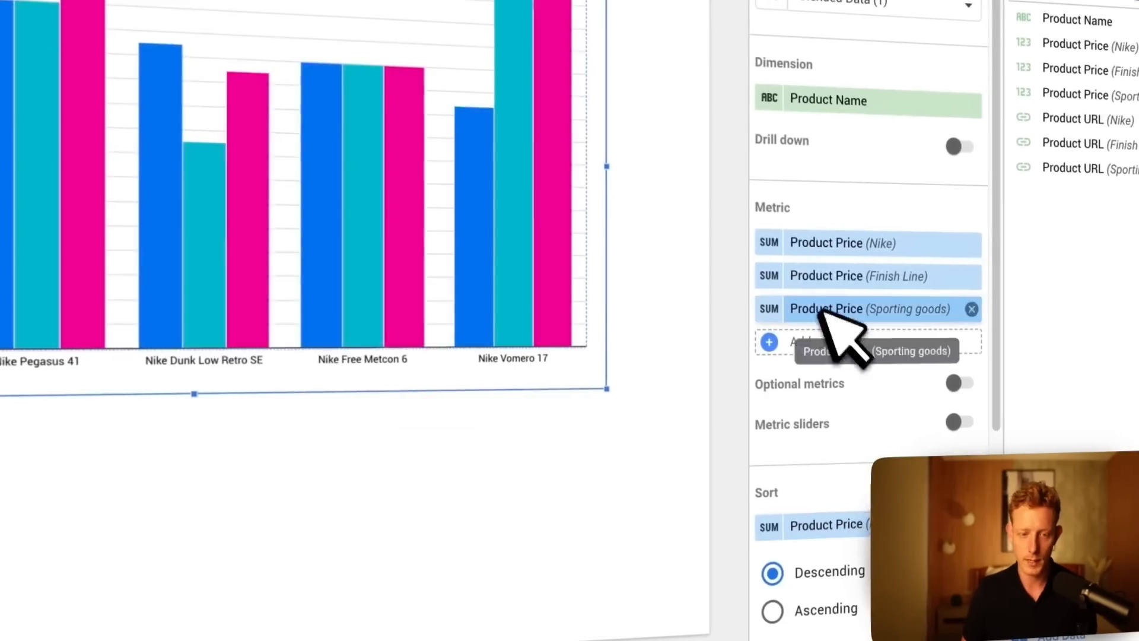
# Rename the chart's Nike product price metric as "Our price" and the Finish Line product price metric as "FL Price".
pyautogui.write('Our price')
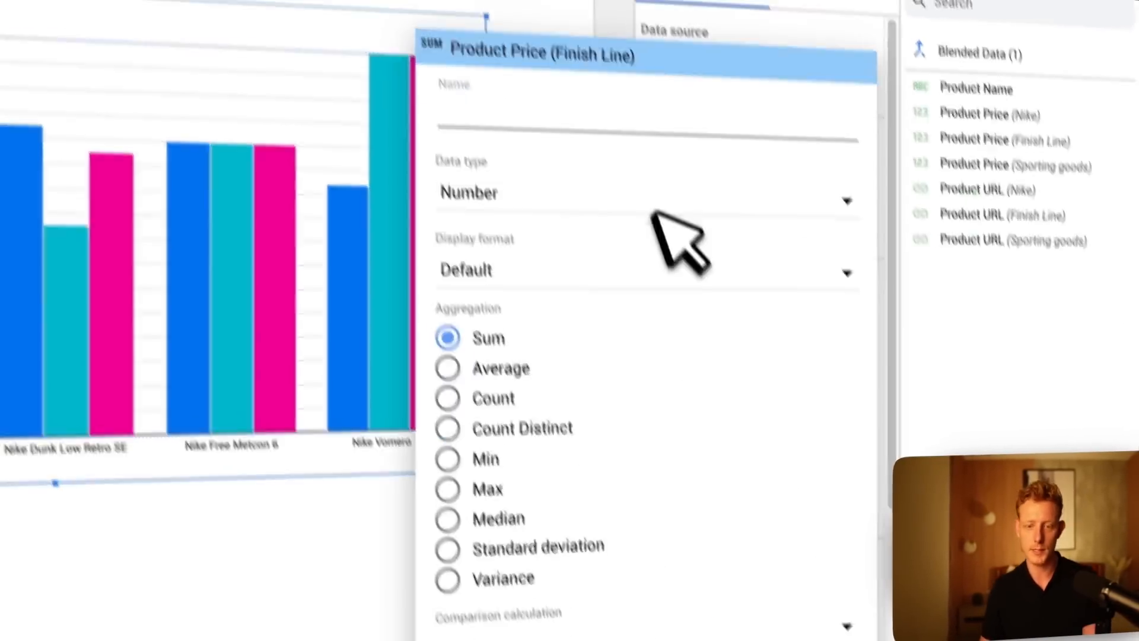
pyautogui.write('FL Price')
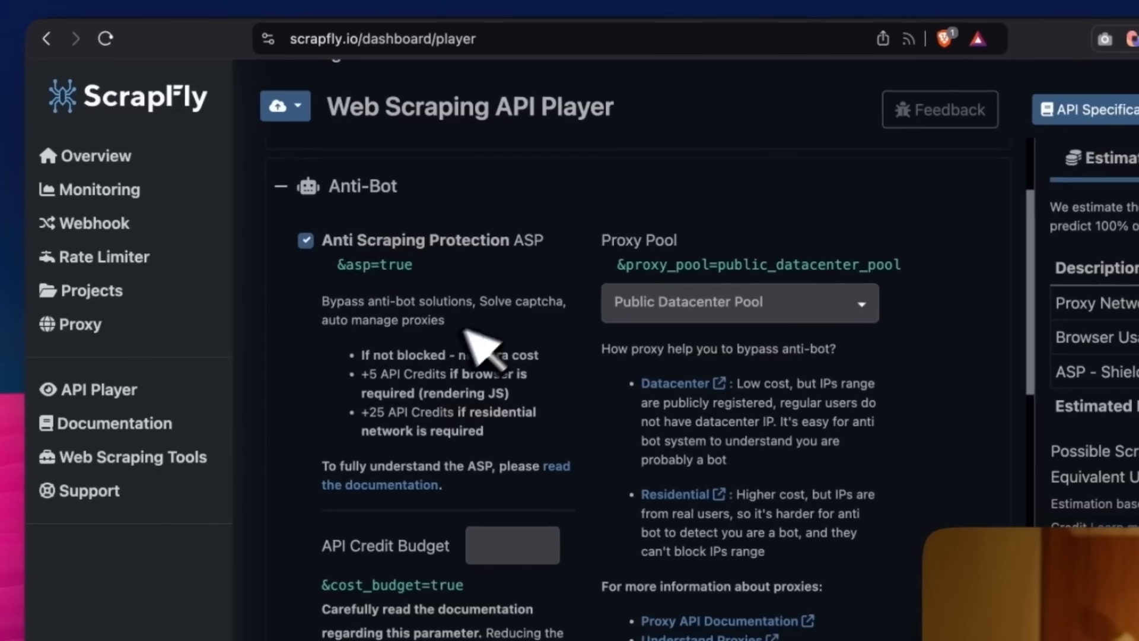
pyautogui.moveTo(290, 507); pyautogui.dragTo(380, 560)
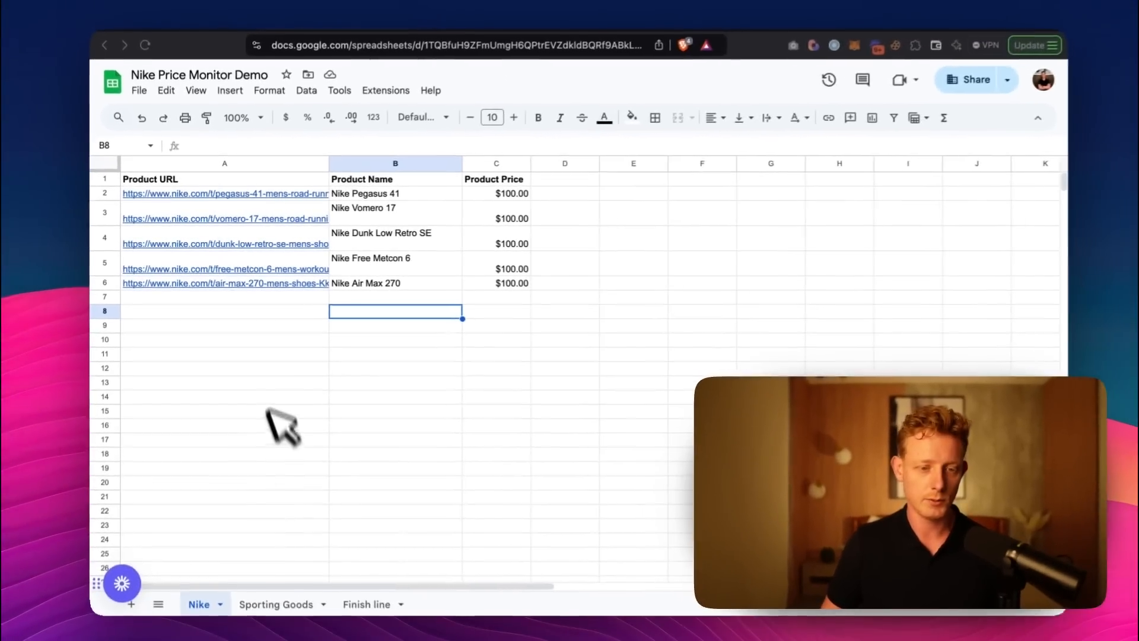
# Review the product URLs, names and prices on the Sporting Goods and Finish line sheets of the Nike Price Monitor Demo spreadsheet.
pyautogui.click(276, 596)
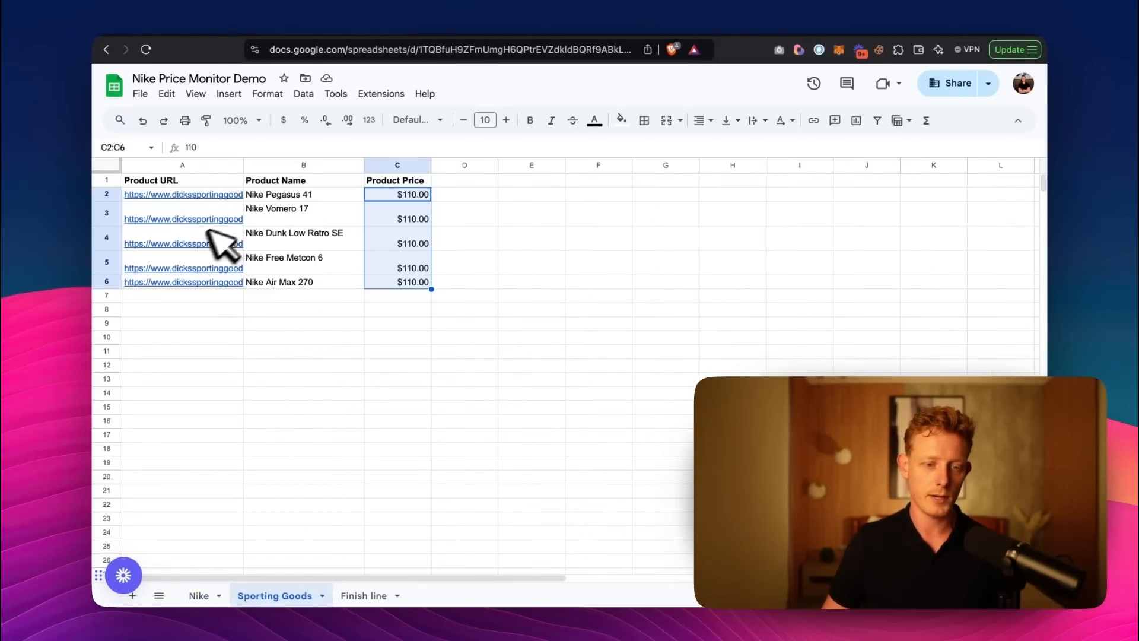
pyautogui.click(265, 362)
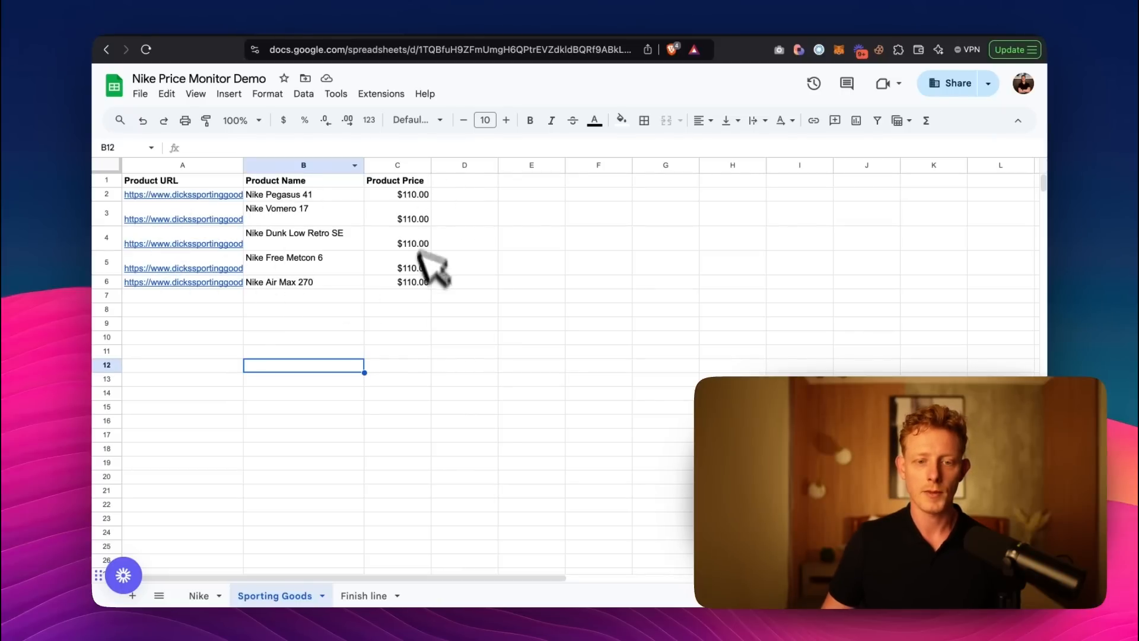
pyautogui.click(365, 595)
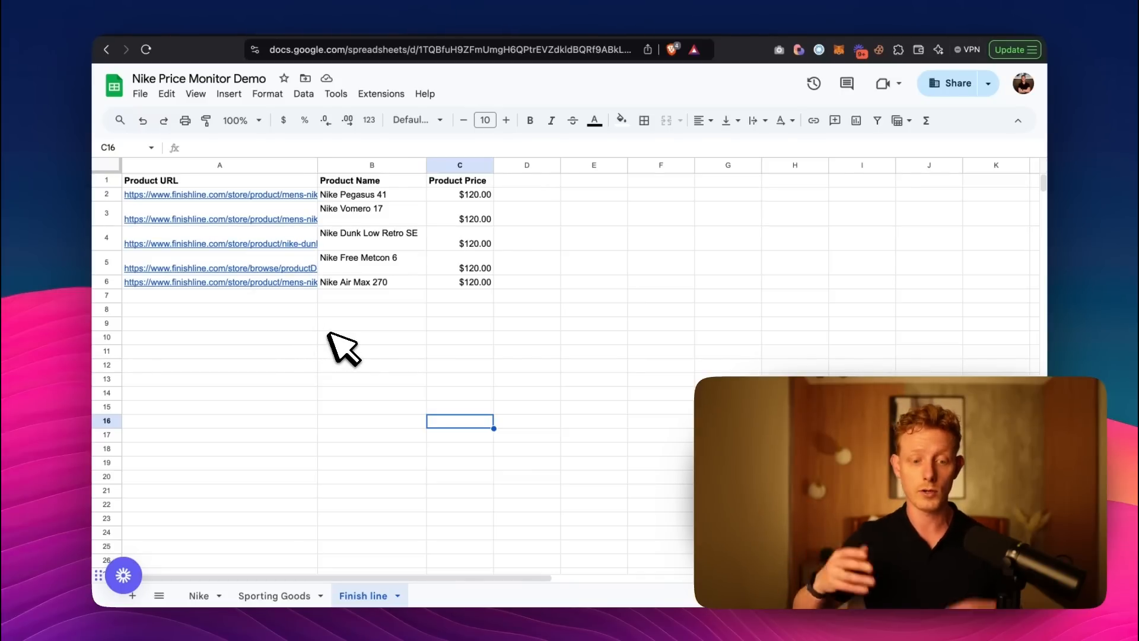
pyautogui.click(288, 321)
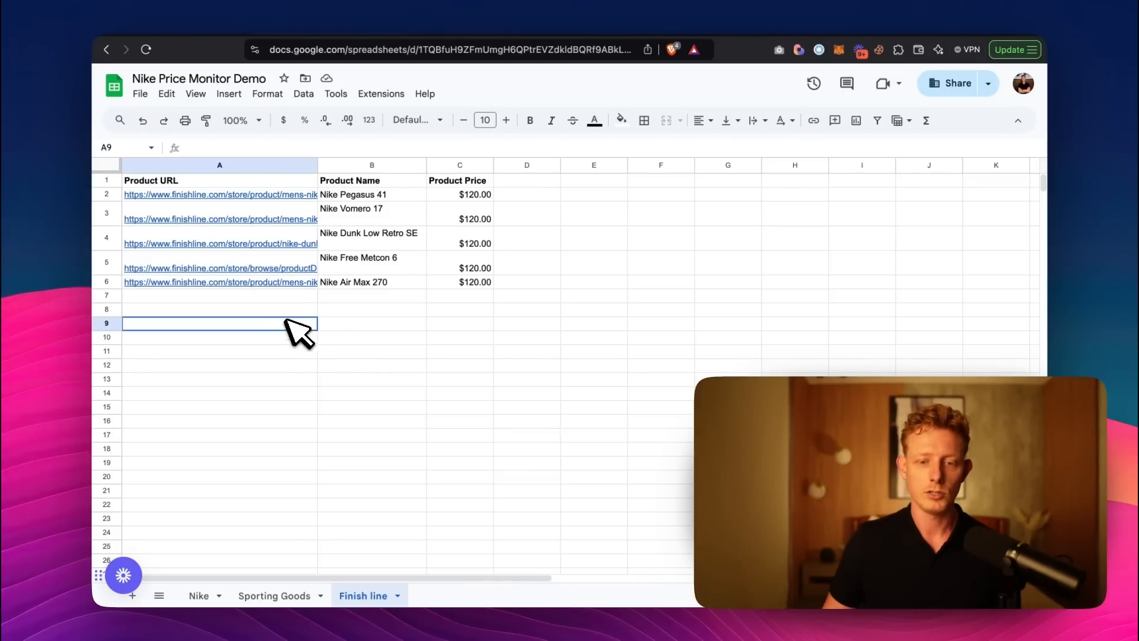
# Switch to the Looker Studio report and examine the lowest price comparison chart and the lowest price table.
pyautogui.click(494, 24)
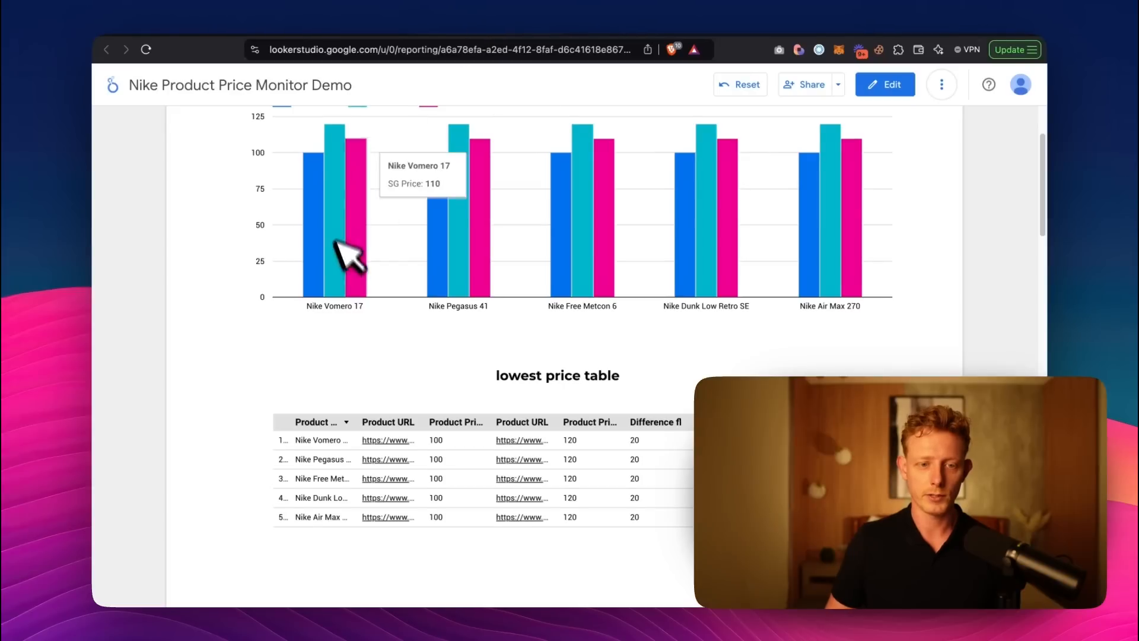
pyautogui.scroll(2, 345, 242)
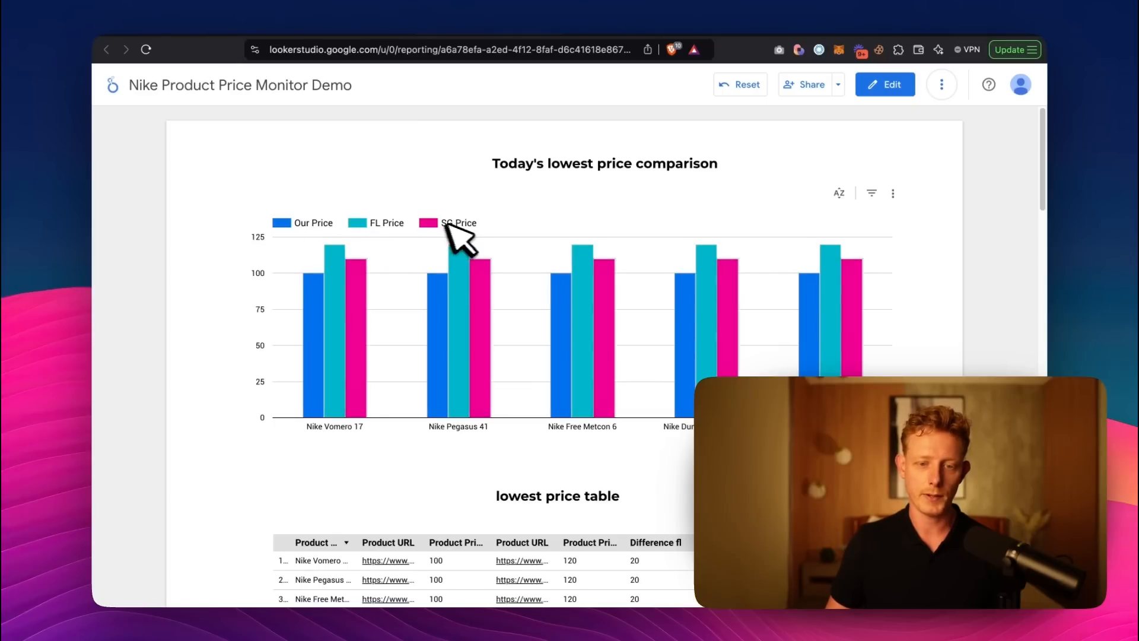
pyautogui.scroll(-3, 534, 403)
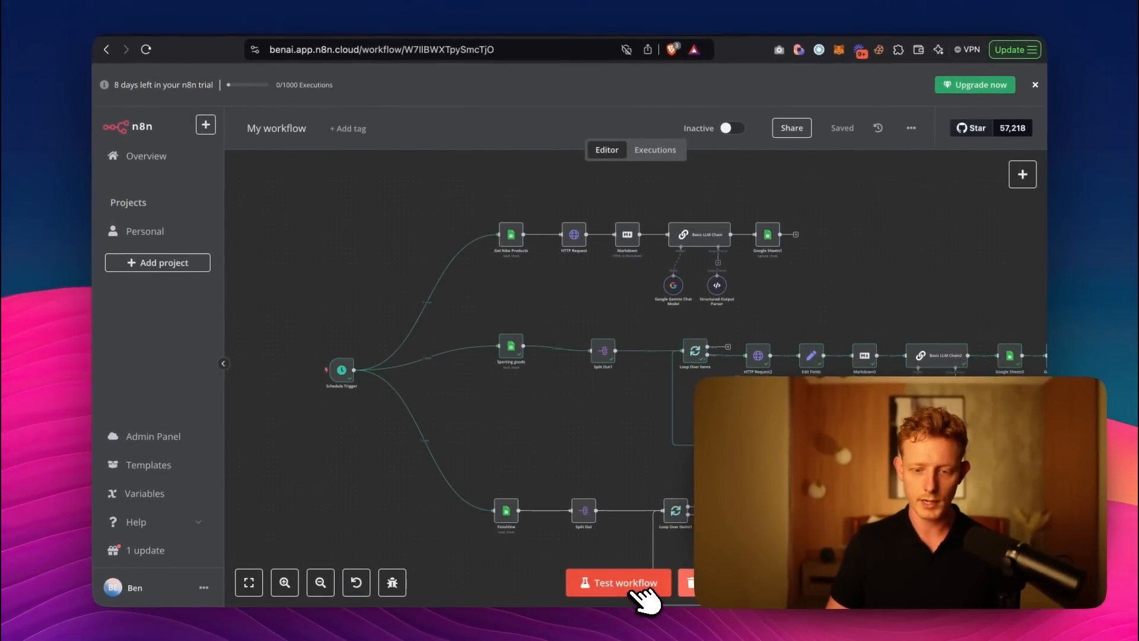
# Run a test of the price-monitoring workflow in n8n and follow the execution across its Nike, Sporting goods and Finishline branches.
pyautogui.click(647, 585)
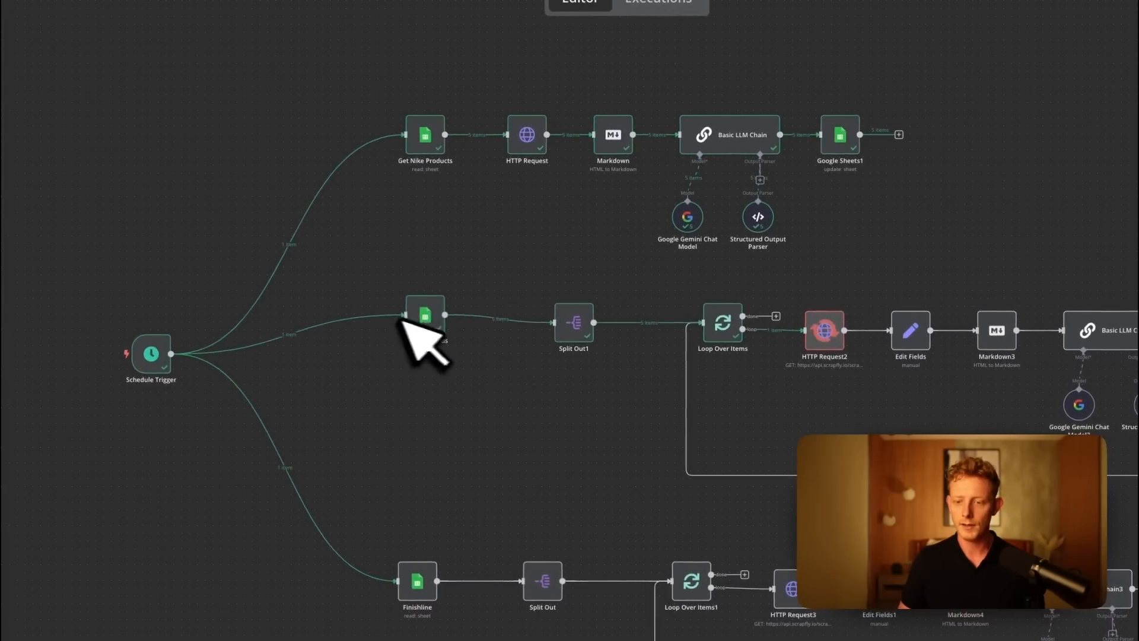
pyautogui.moveTo(567, 457); pyautogui.dragTo(434, 416)
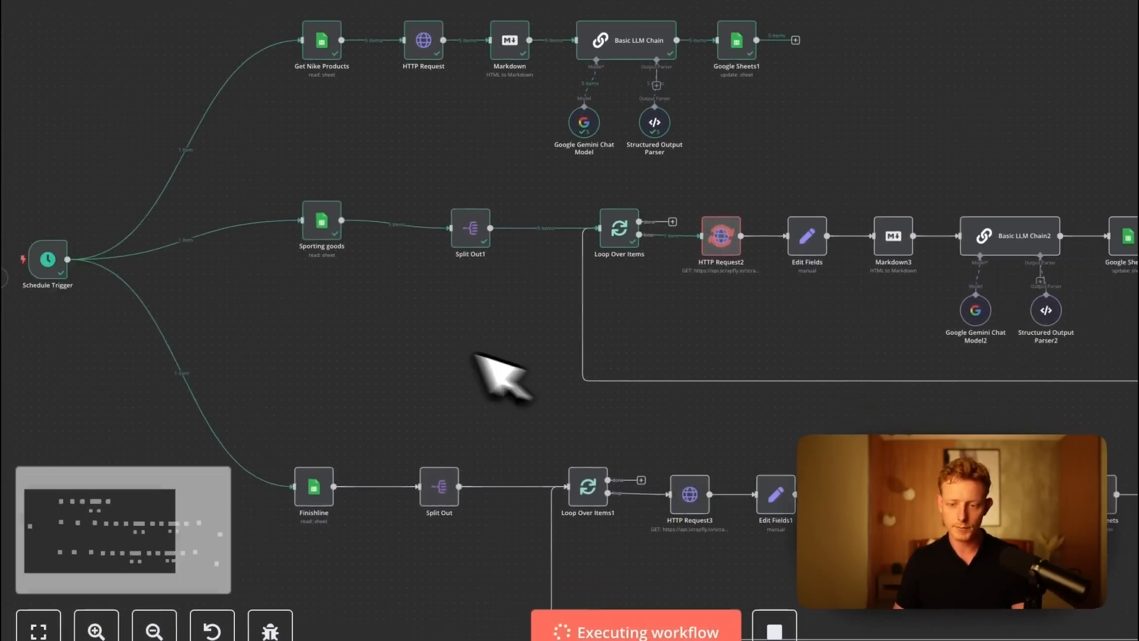
pyautogui.moveTo(474, 356); pyautogui.dragTo(369, 331)
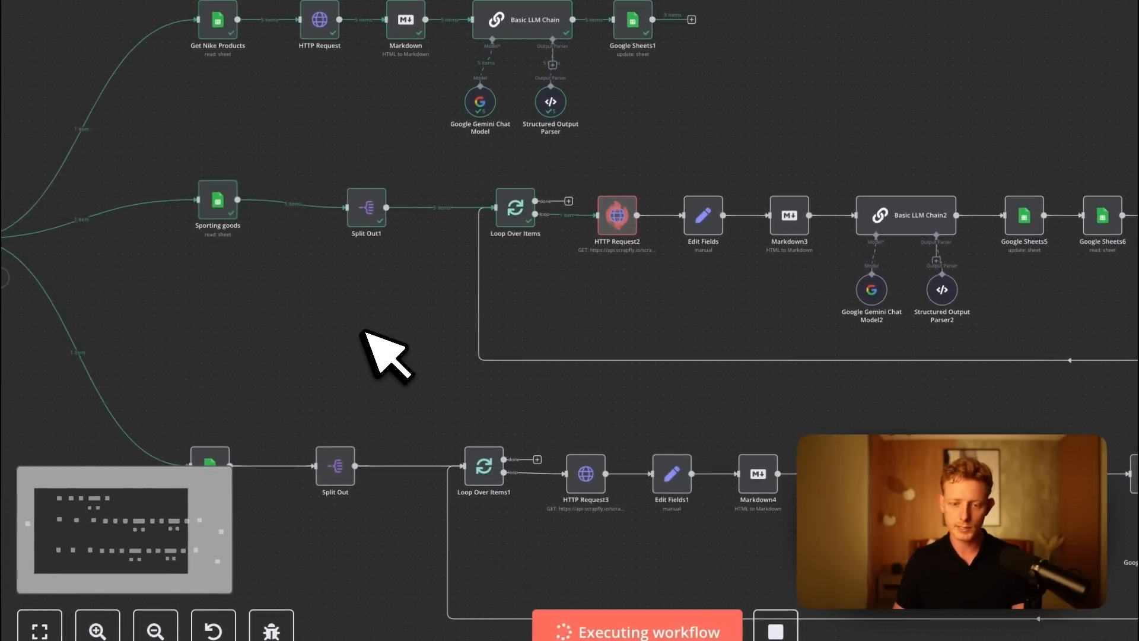
pyautogui.scroll(-2, 392, 330)
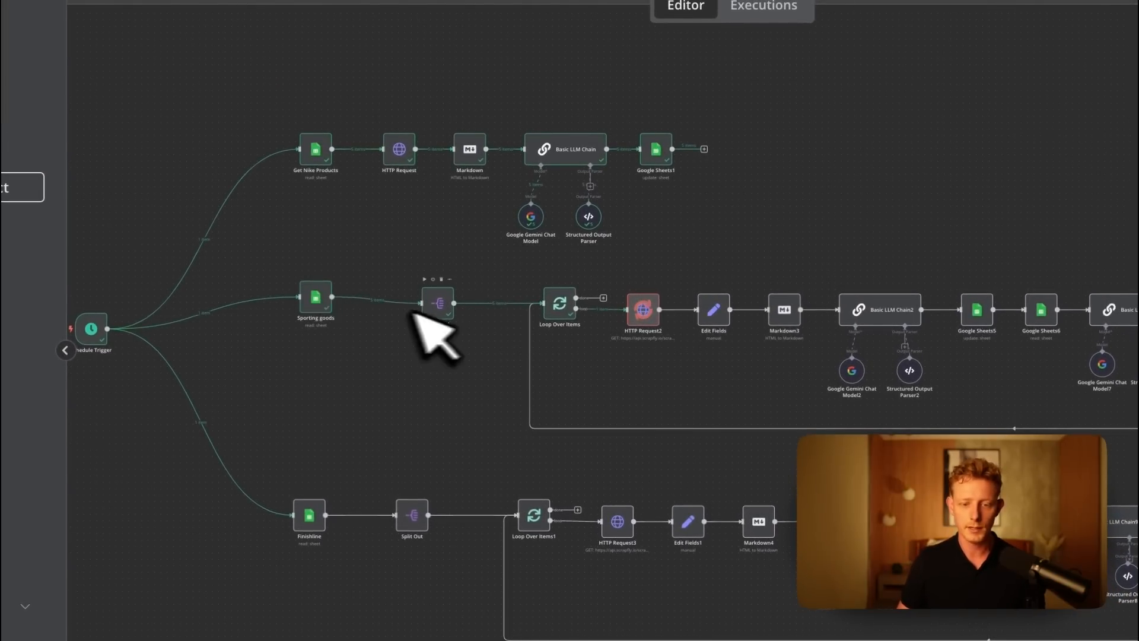
pyautogui.scroll(2, 454, 278)
pyautogui.scroll(1, 445, 350)
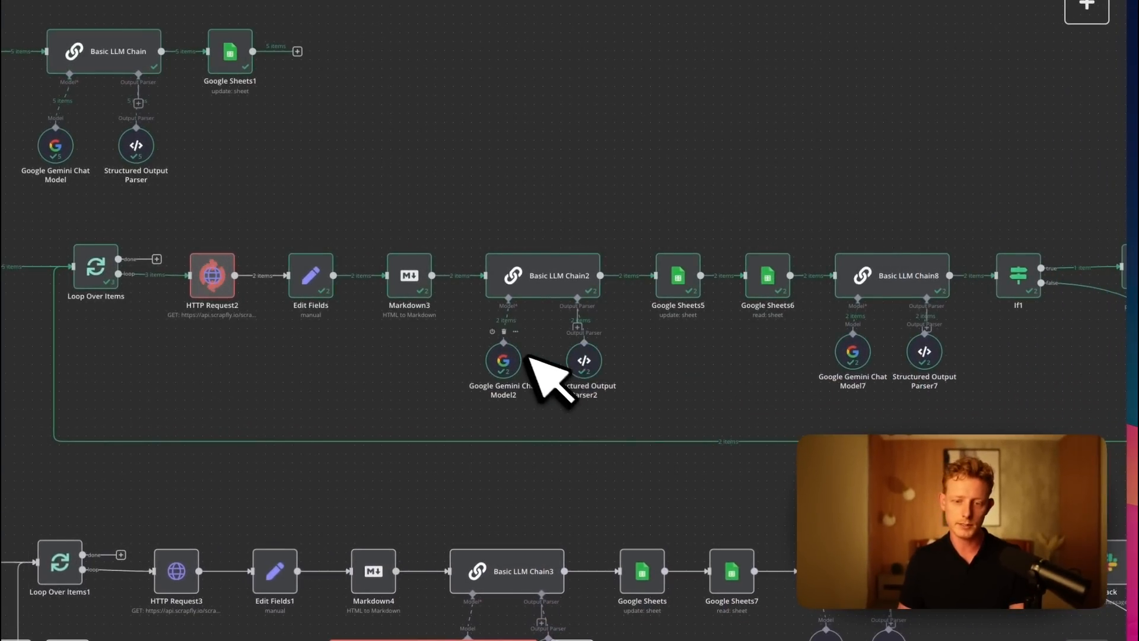
# Examine the running Sporting goods branch, from Loop Over Items through the LLM chains and Google Sheets nodes.
pyautogui.hscroll(3, 664, 379)
pyautogui.hscroll(2, 655, 395)
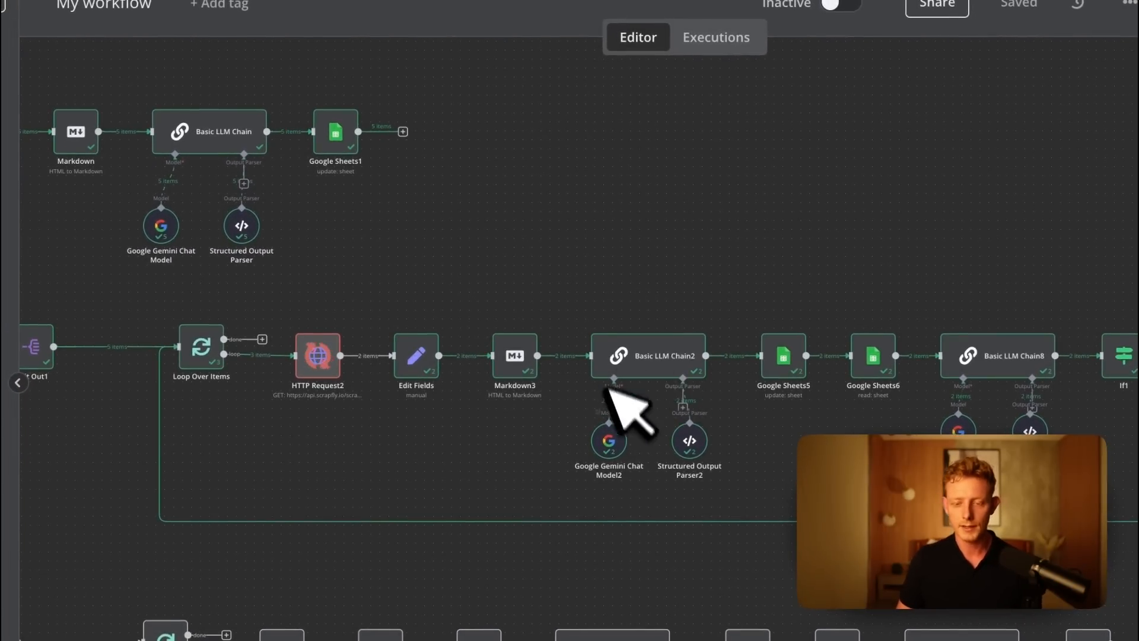
pyautogui.hscroll(5, 656, 483)
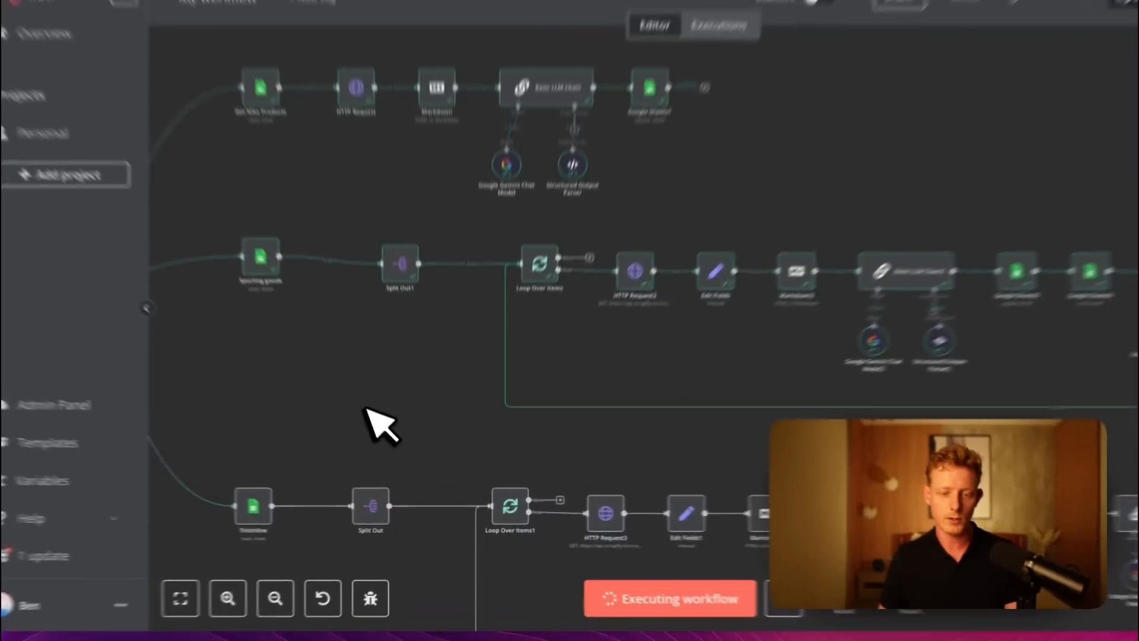
pyautogui.moveTo(385, 441); pyautogui.dragTo(442, 390)
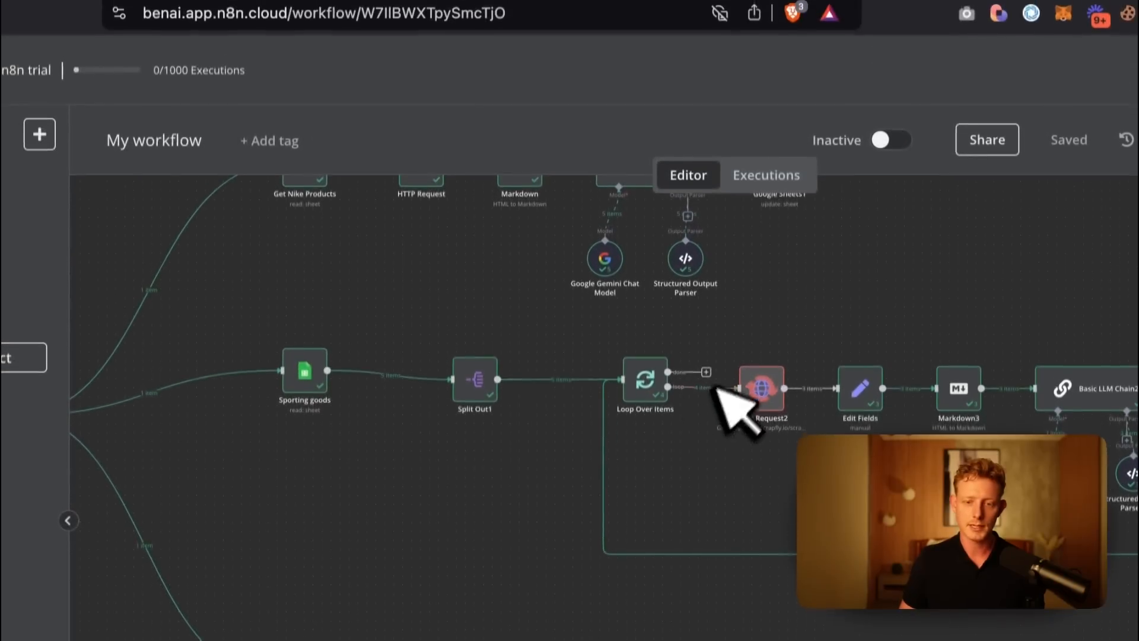
# Switch to the Google Sheets price spreadsheet and check the product prices on the Nike and Sporting Goods sheets.
pyautogui.click(399, 26)
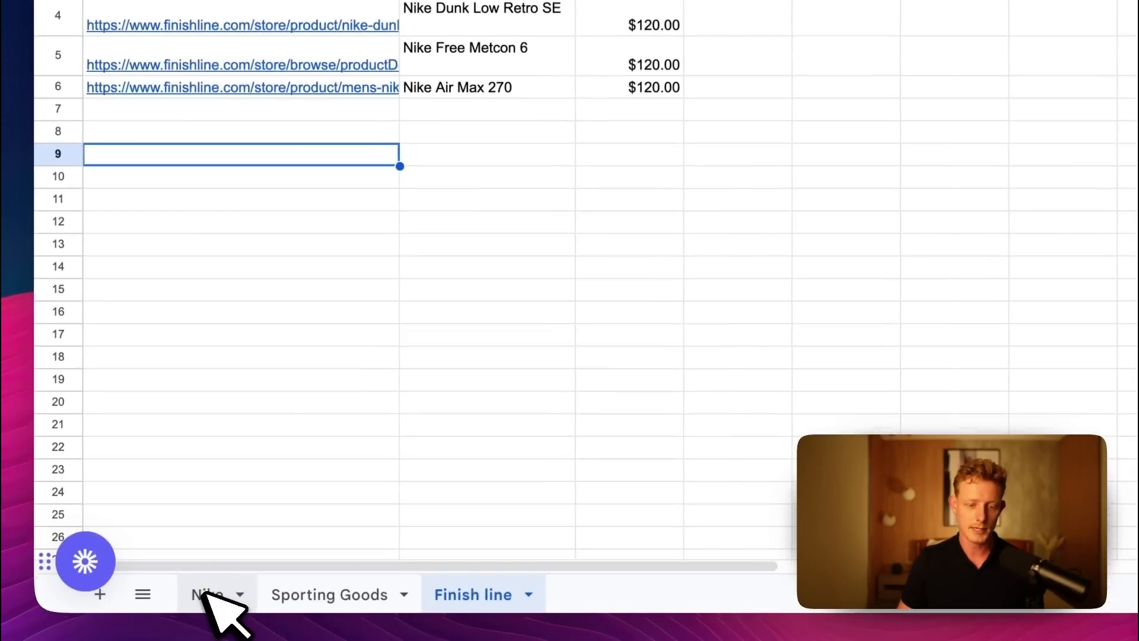
pyautogui.click(203, 592)
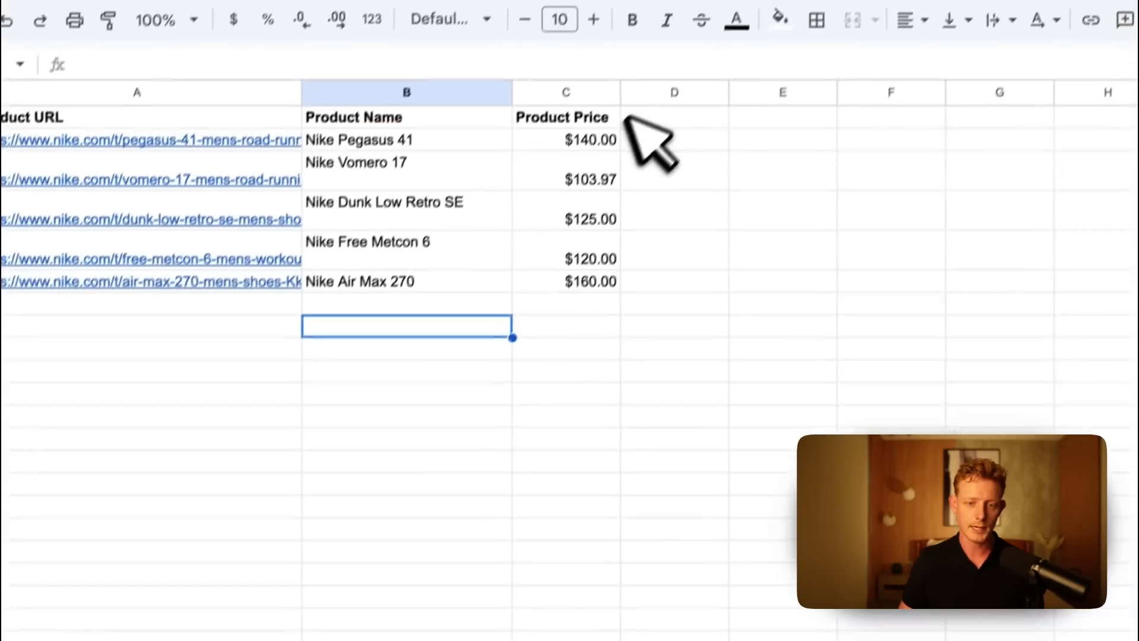
pyautogui.moveTo(593, 140); pyautogui.dragTo(611, 172)
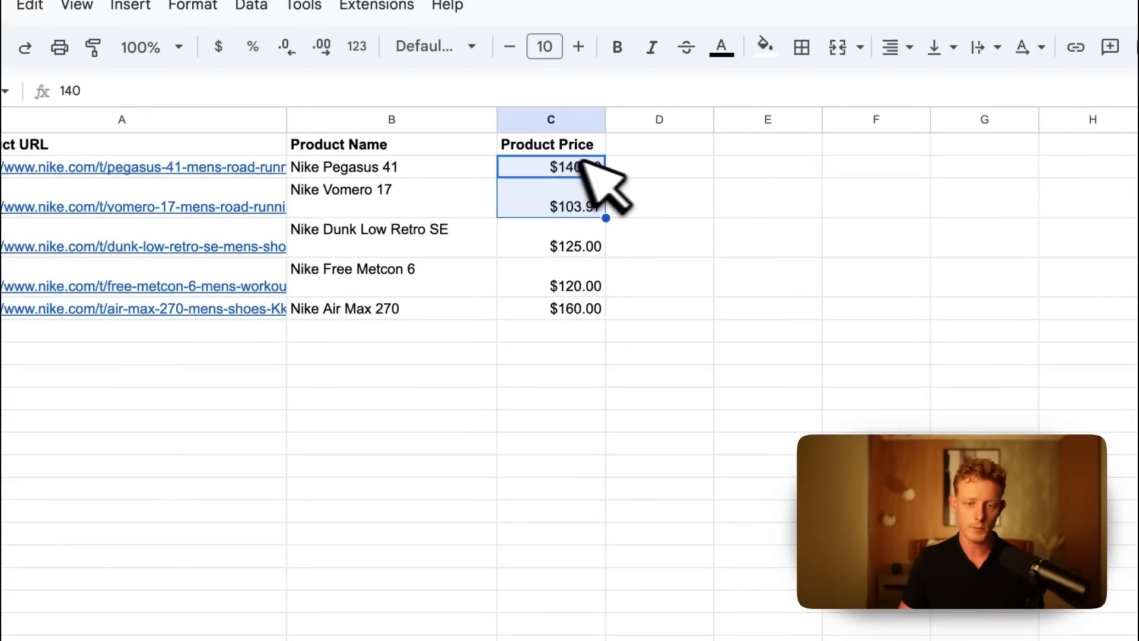
pyautogui.click(321, 591)
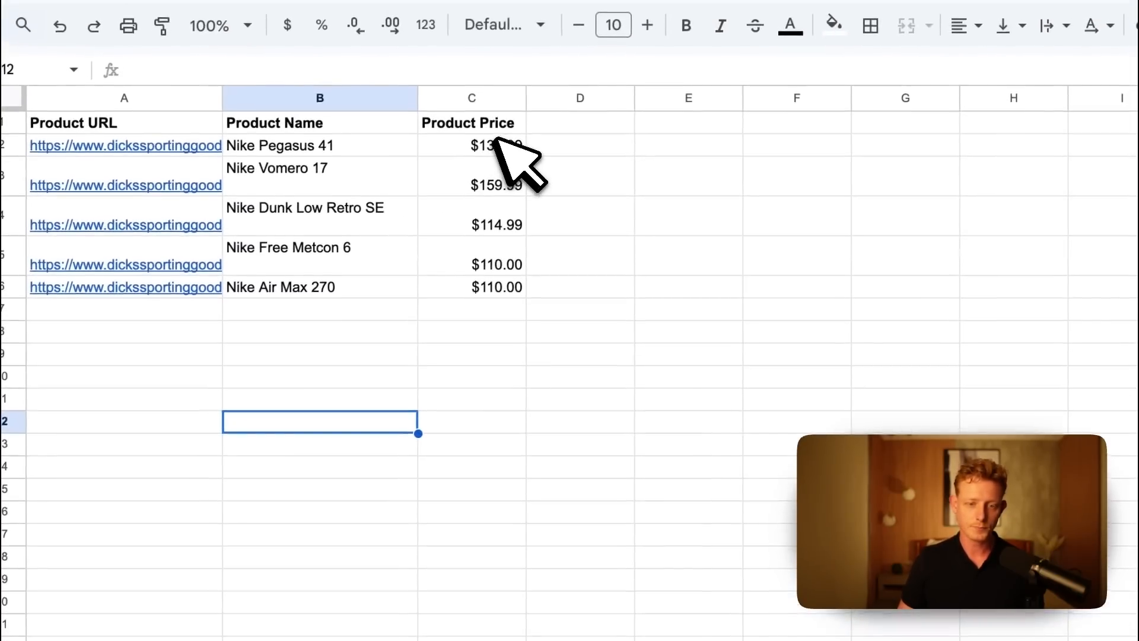
pyautogui.moveTo(508, 137); pyautogui.dragTo(503, 160)
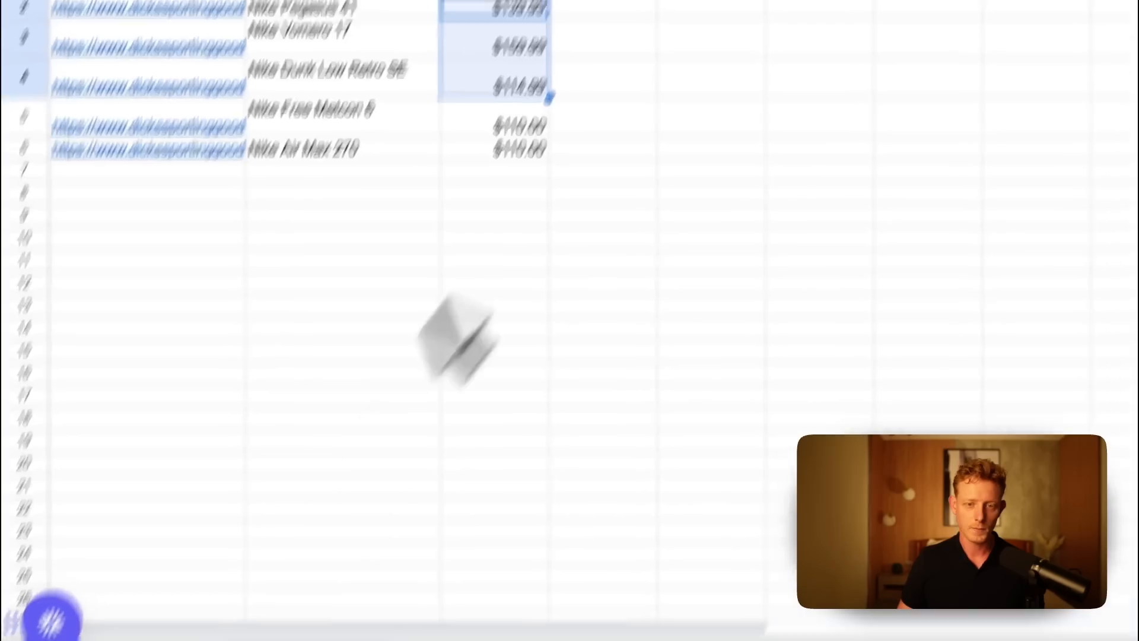
# Check the workflow's progress in n8n and switch to Slack to read the lower-price alerts in the general channel.
pyautogui.click(659, 11)
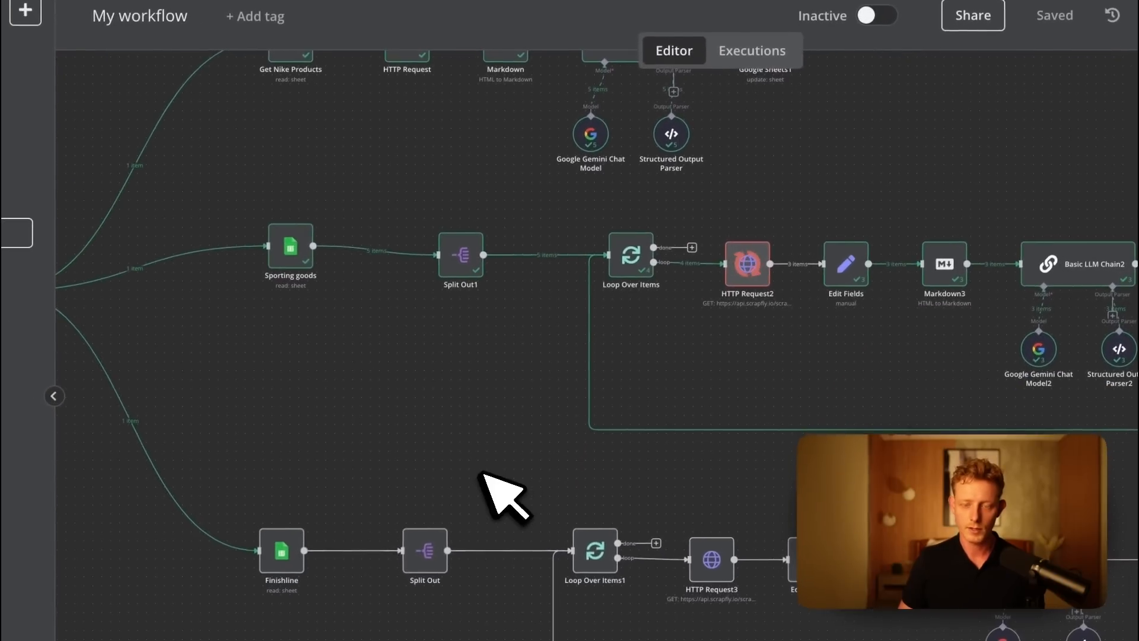
pyautogui.hotkey('ctrl', 'Up')
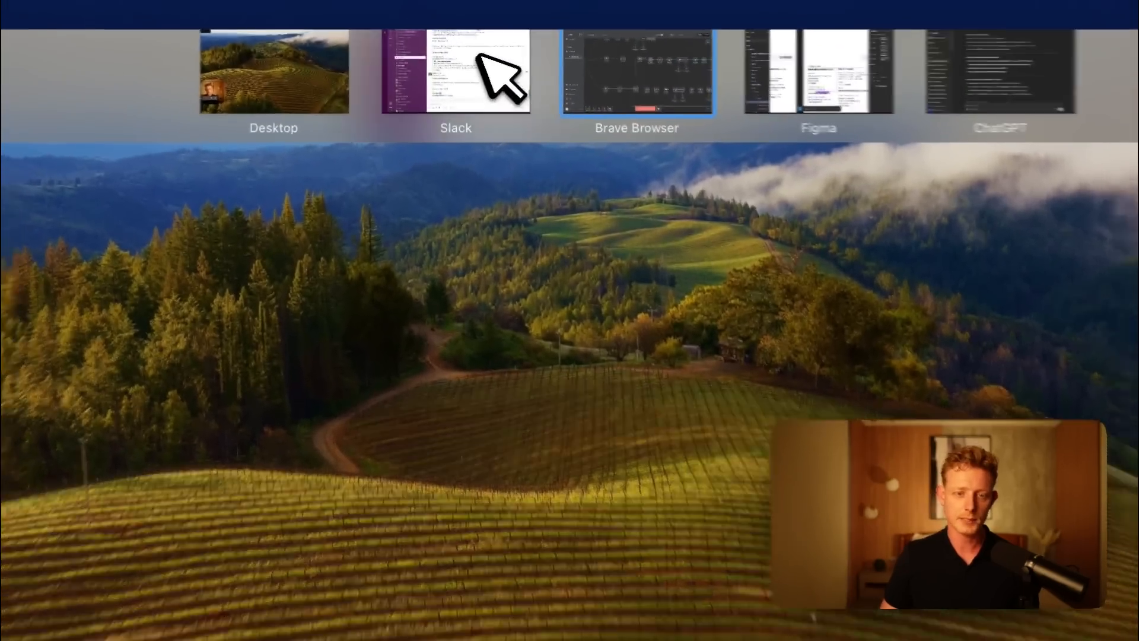
pyautogui.click(492, 36)
pyautogui.scroll(-10, 569, 332)
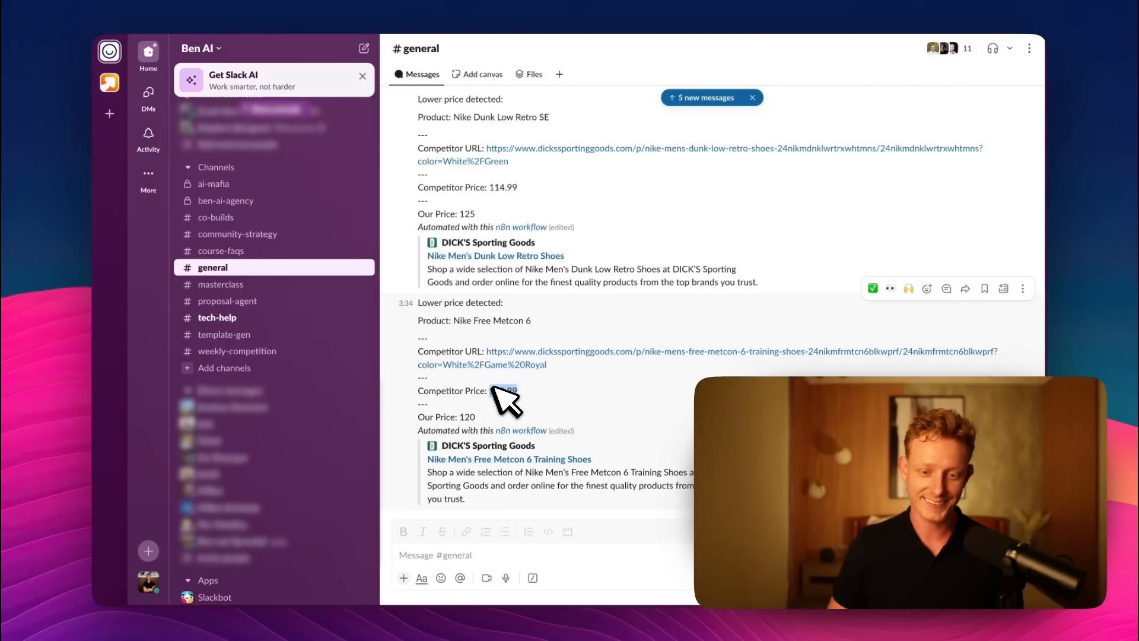
# Return to the price spreadsheet in the browser and check the Nike Free Metcon 6 and Nike Air Max 270 prices for Sporting Goods.
pyautogui.hotkey('ctrl', 'Up')
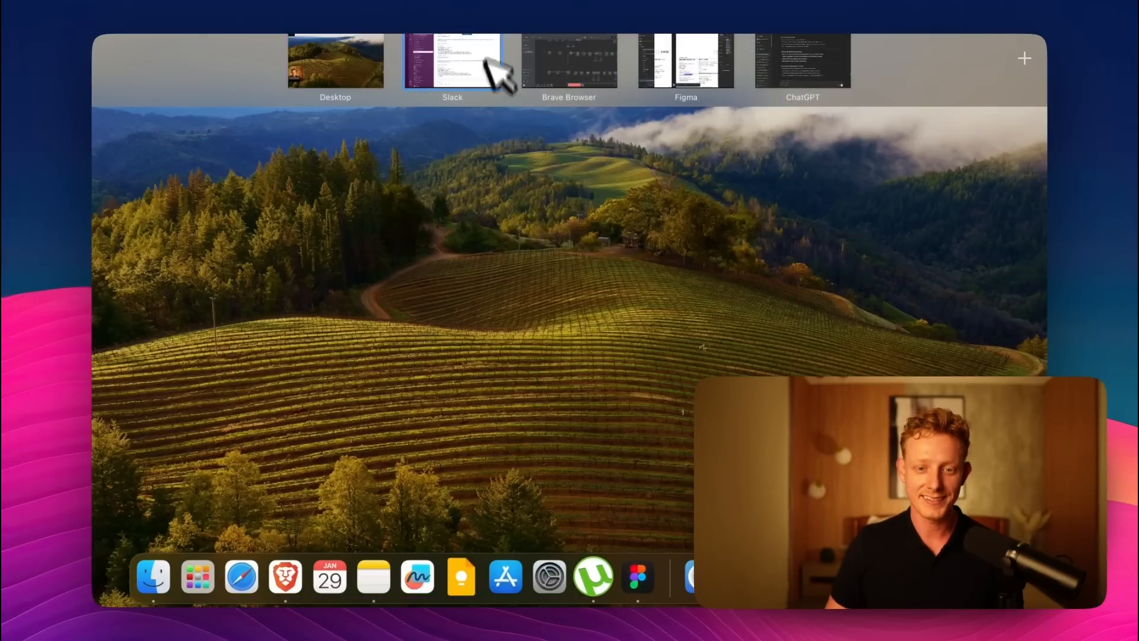
pyautogui.click(535, 78)
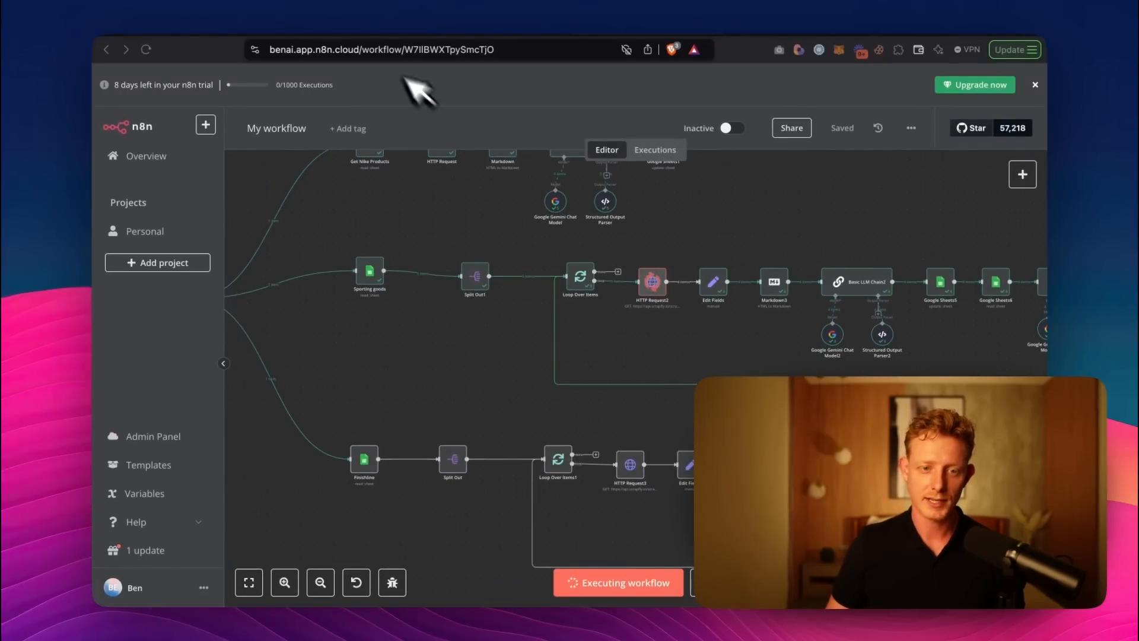
pyautogui.click(359, 27)
pyautogui.click(411, 349)
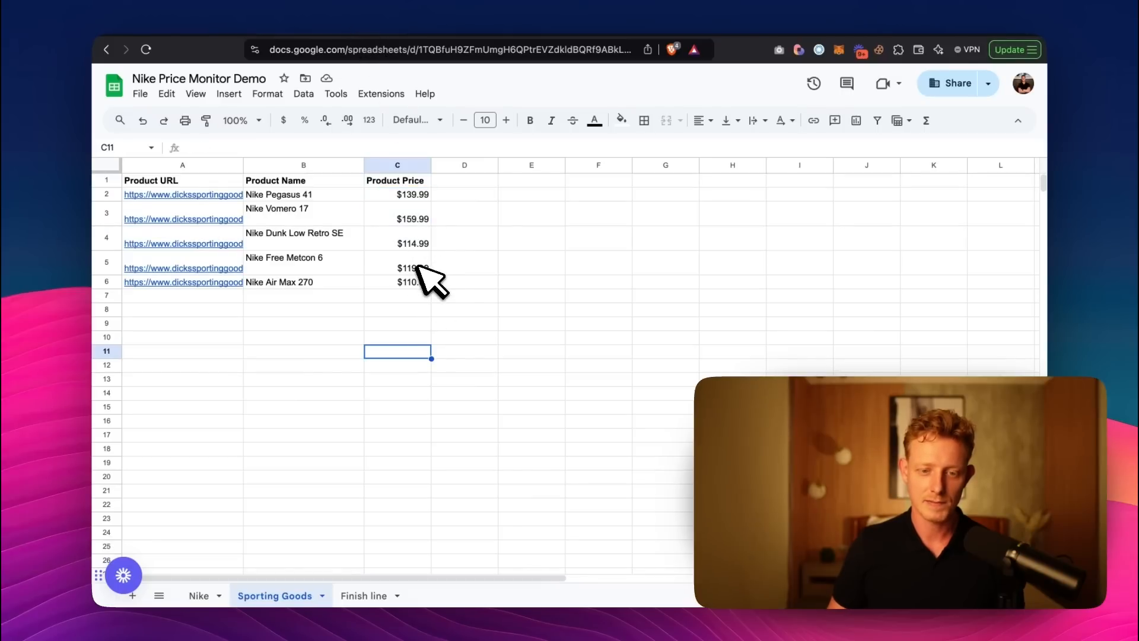
pyautogui.click(413, 268)
pyautogui.click(409, 282)
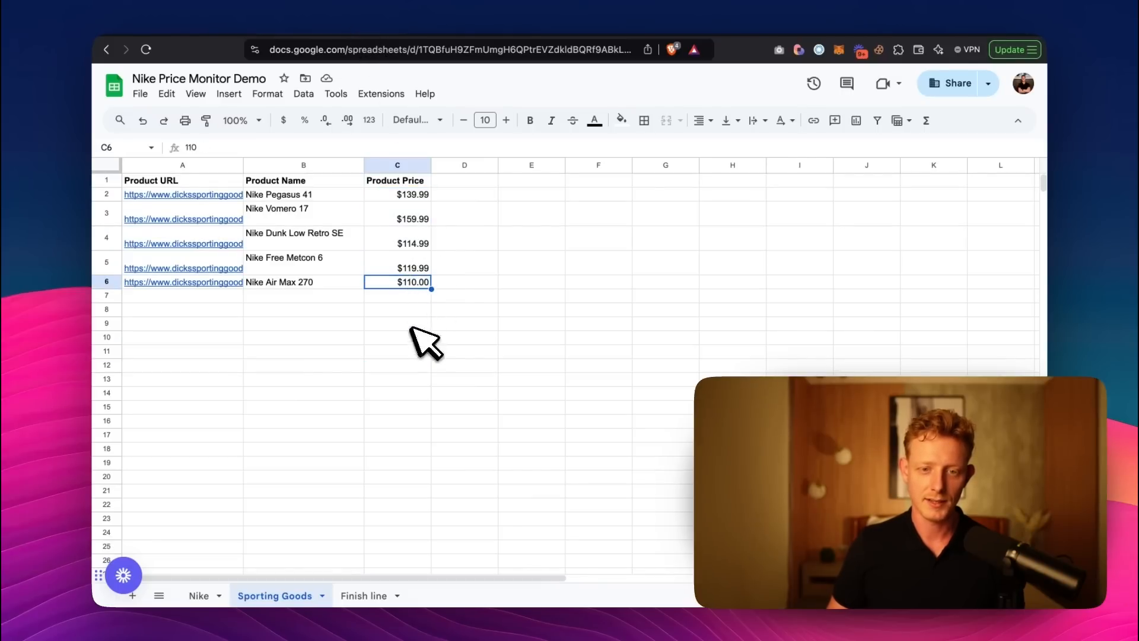
# Switch back to the n8n workflow and watch the Finishline branch run to completion.
pyautogui.click(480, 33)
pyautogui.click(612, 32)
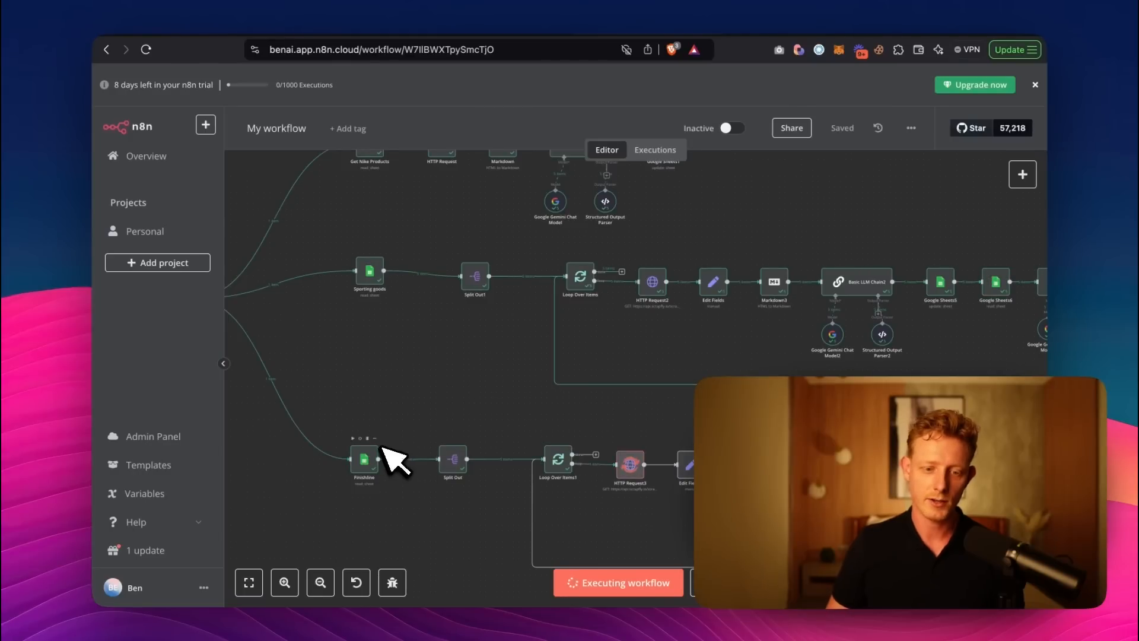
pyautogui.moveTo(629, 470)
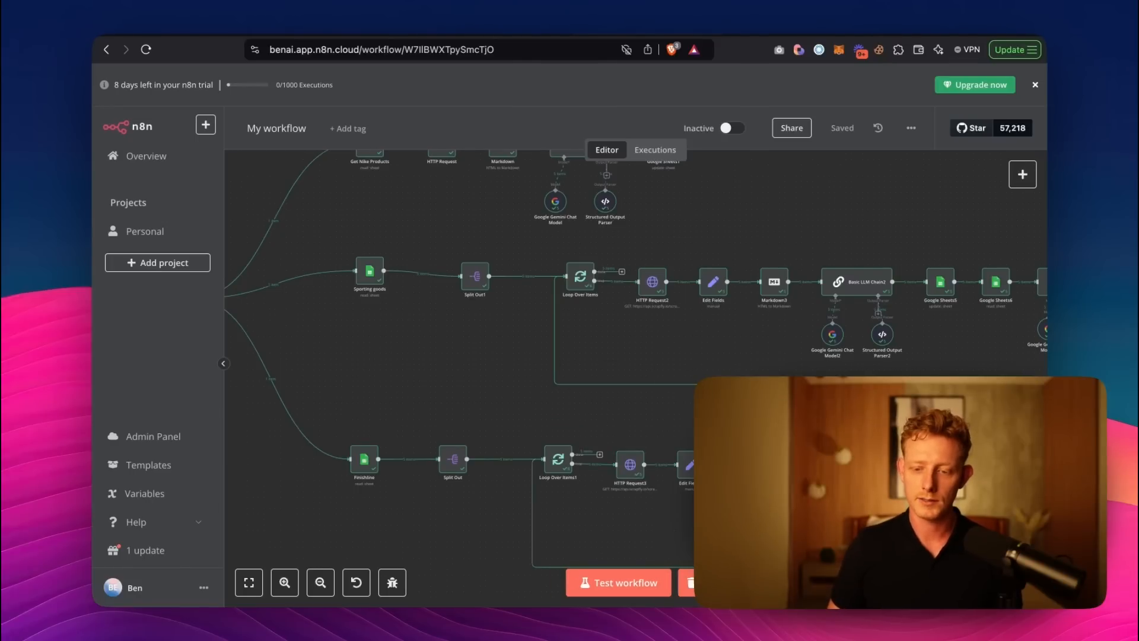
# Switch to the price spreadsheet and compare the product prices on the Finish line, Sporting Goods and Nike sheets.
pyautogui.click(360, 28)
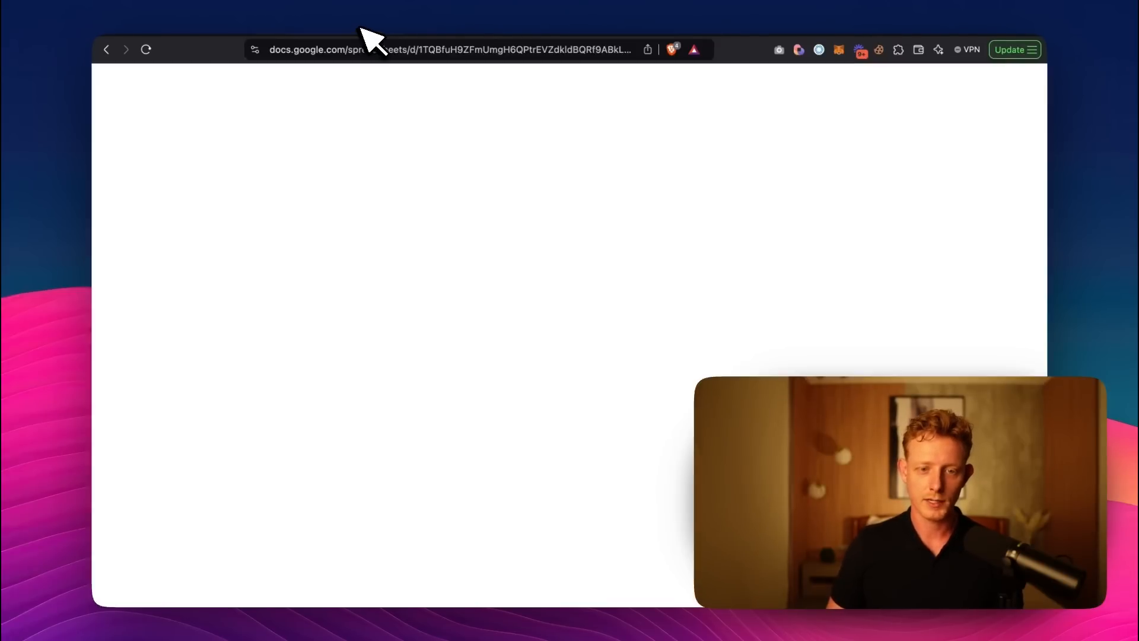
pyautogui.click(368, 595)
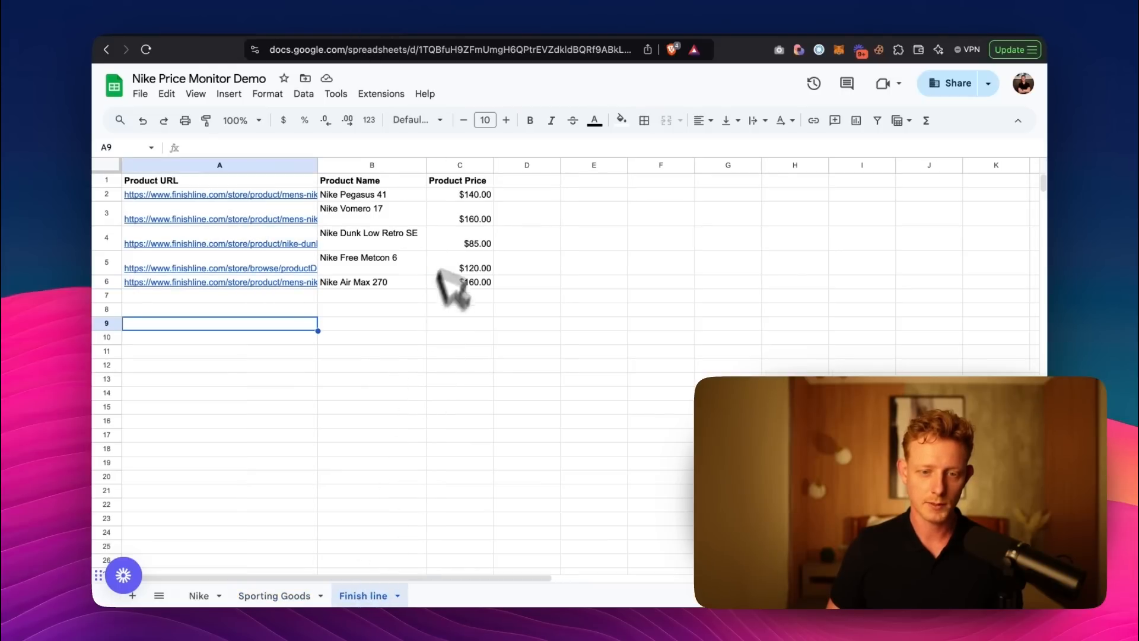
pyautogui.click(300, 598)
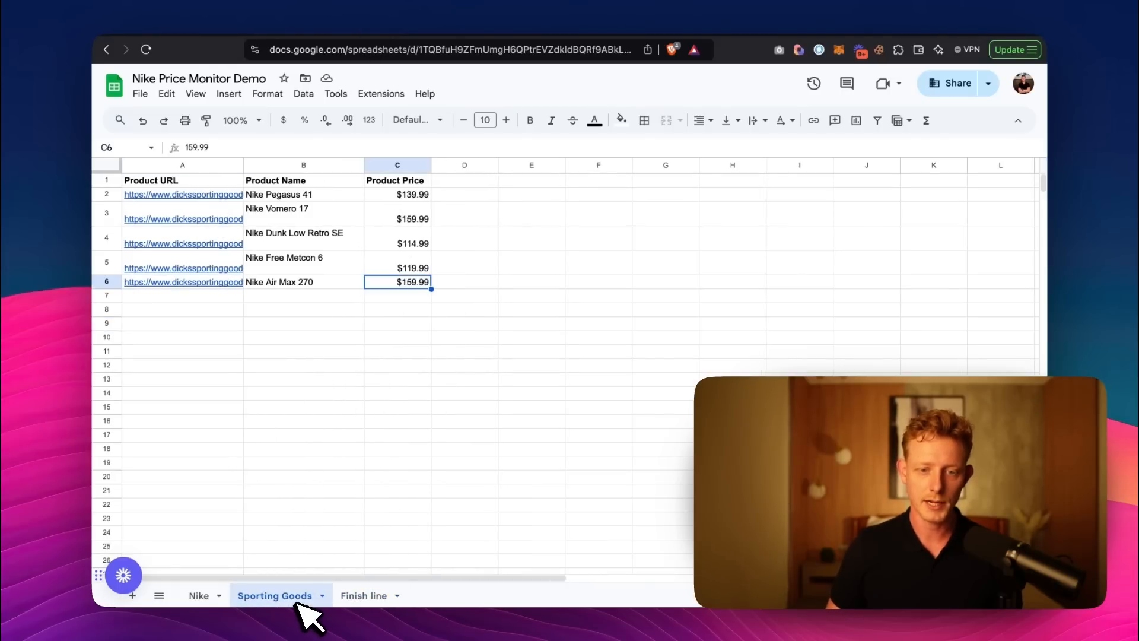
pyautogui.click(210, 595)
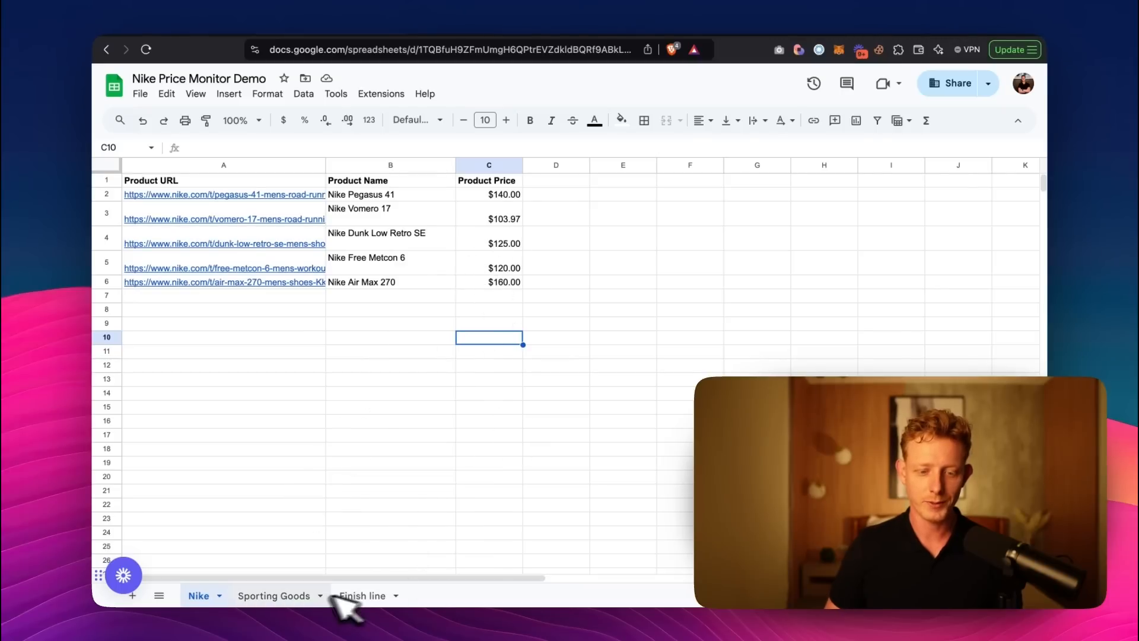
# Check the Sporting Goods and Finish line price sheets, and switch to Slack to read the lower-price alerts for Finish Line products.
pyautogui.click(290, 596)
pyautogui.click(356, 597)
pyautogui.hotkey('ctrl', 'Up')
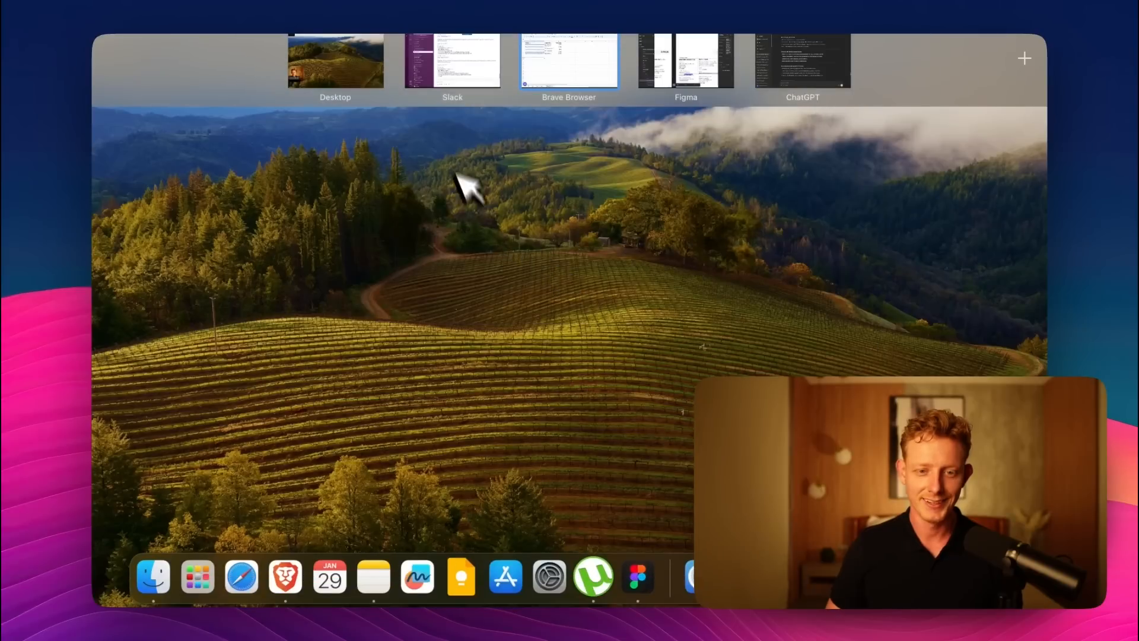
pyautogui.click(454, 61)
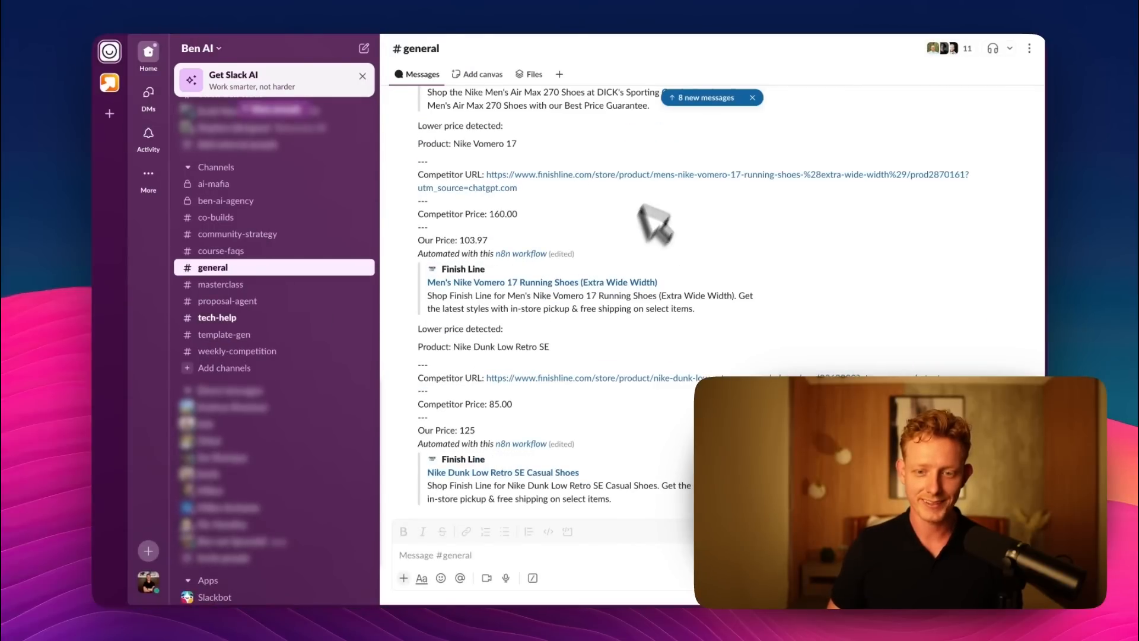
pyautogui.scroll(5, 569, 196)
pyautogui.scroll(-5, 608, 261)
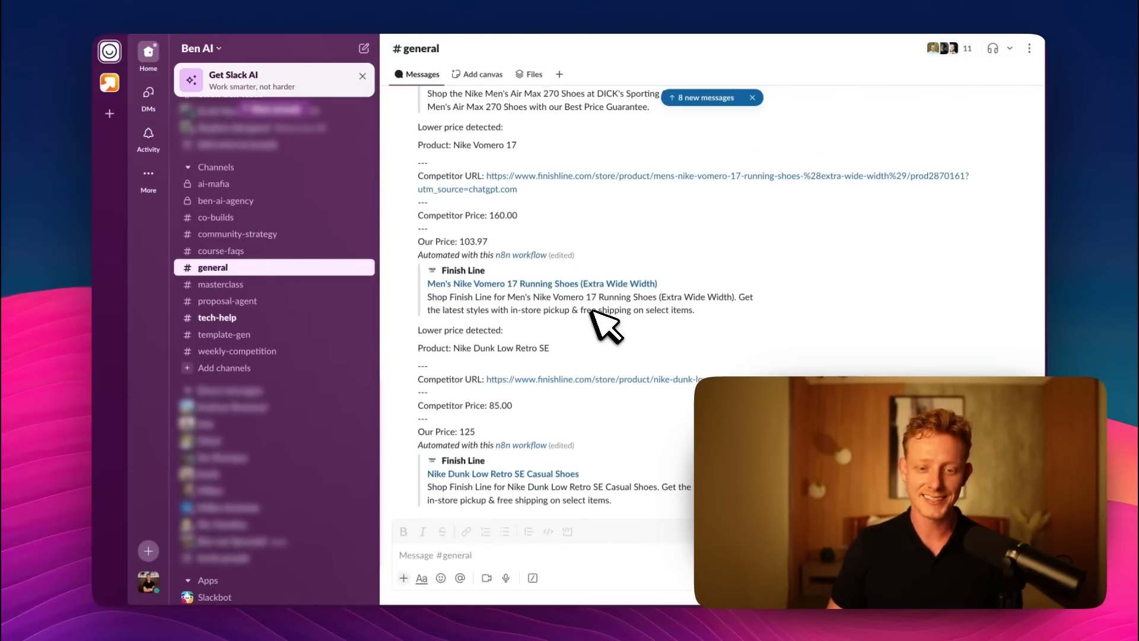
# Switch back to the browser, open the Looker Studio report Nike Product Price Monitor Demo and refresh its data.
pyautogui.hotkey('ctrl', 'Up')
pyautogui.click(555, 77)
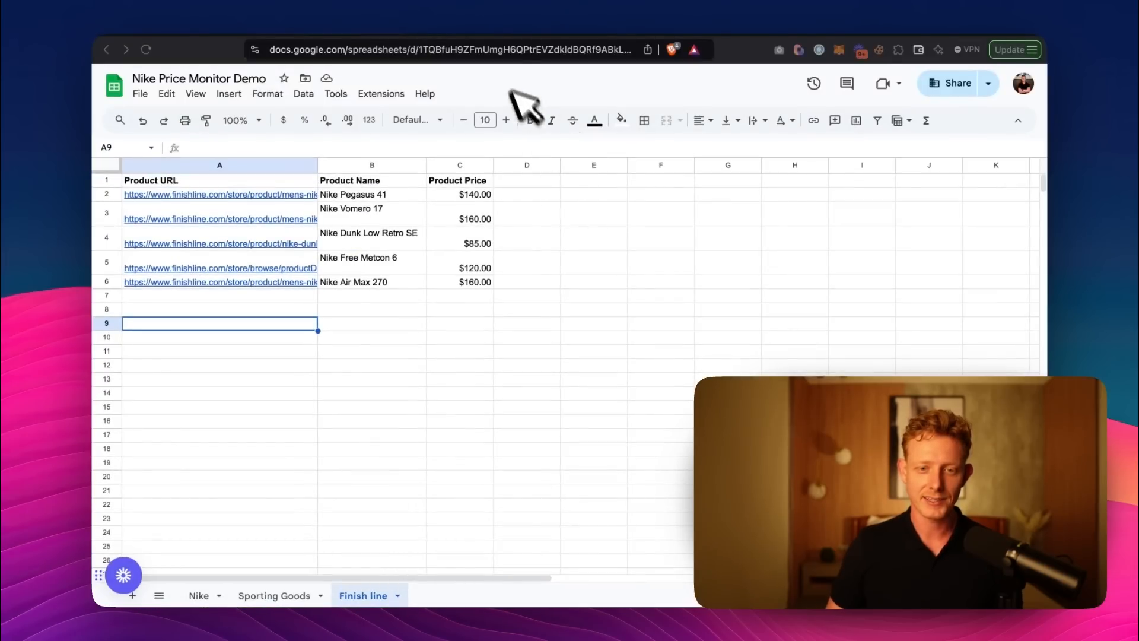
pyautogui.click(482, 28)
pyautogui.scroll(3, 937, 267)
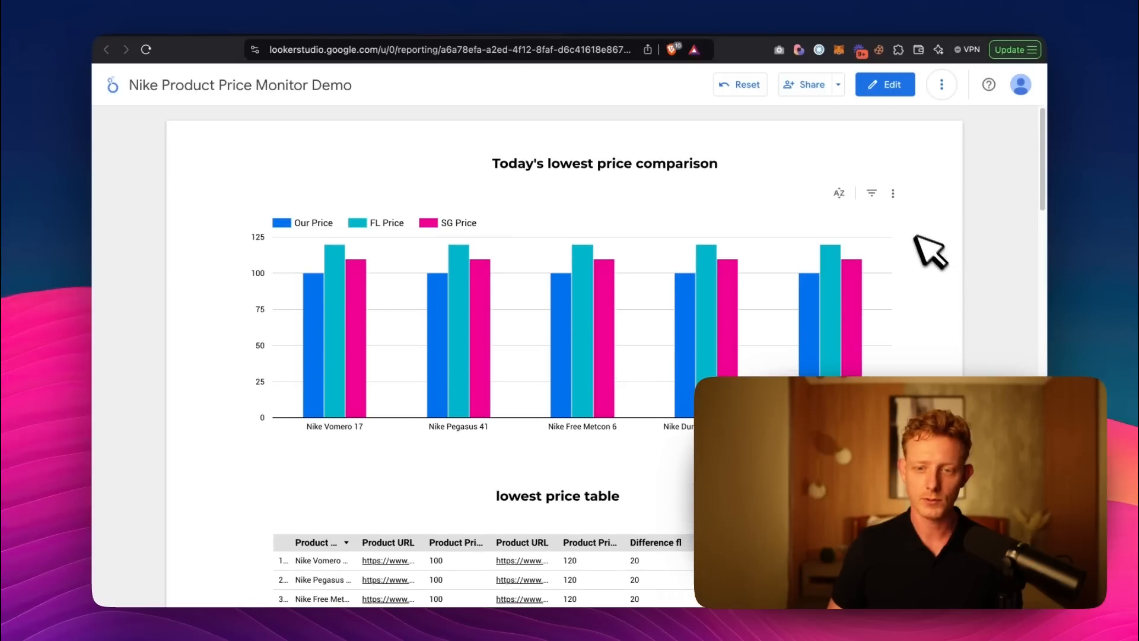
pyautogui.click(941, 85)
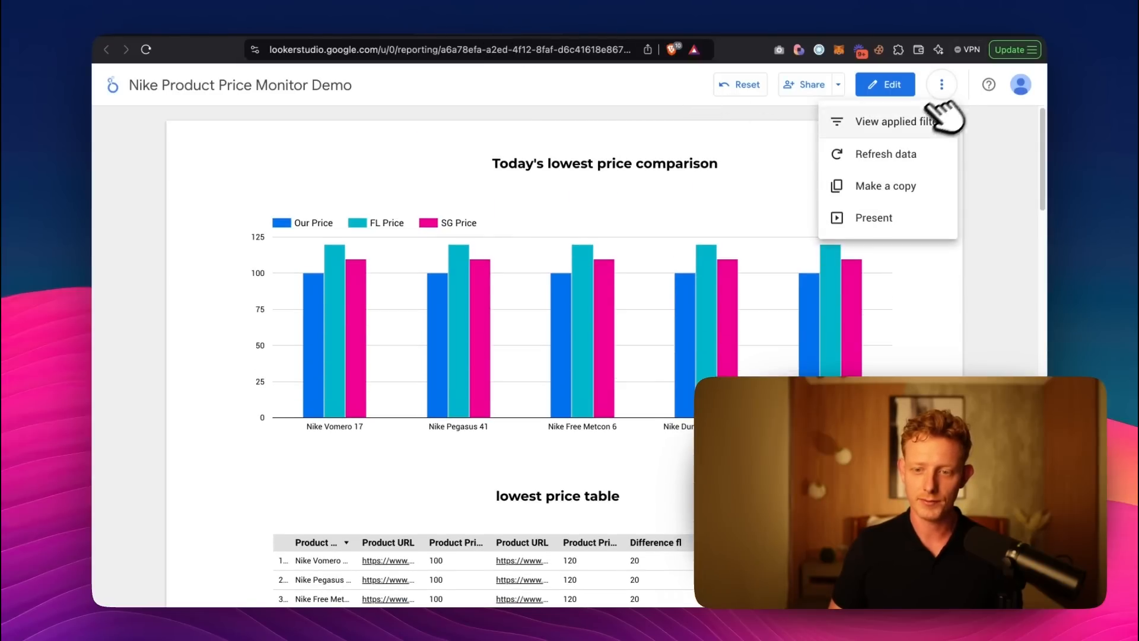
pyautogui.click(889, 146)
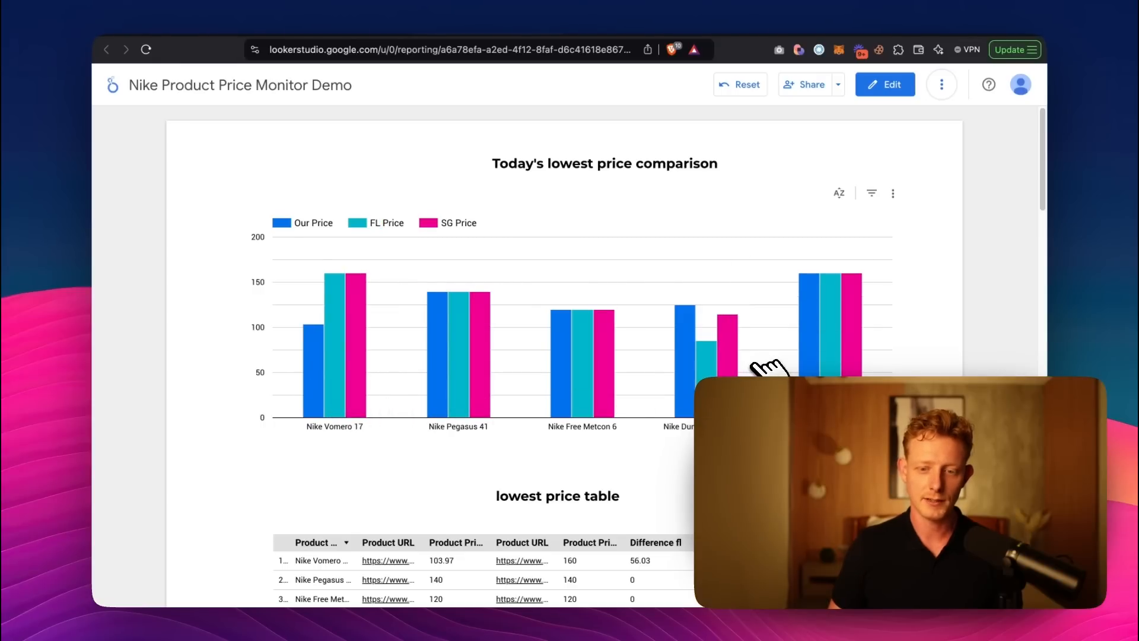
# Review the report's lowest price table and price comparison chart, and leave the report.
pyautogui.scroll(-5, 386, 394)
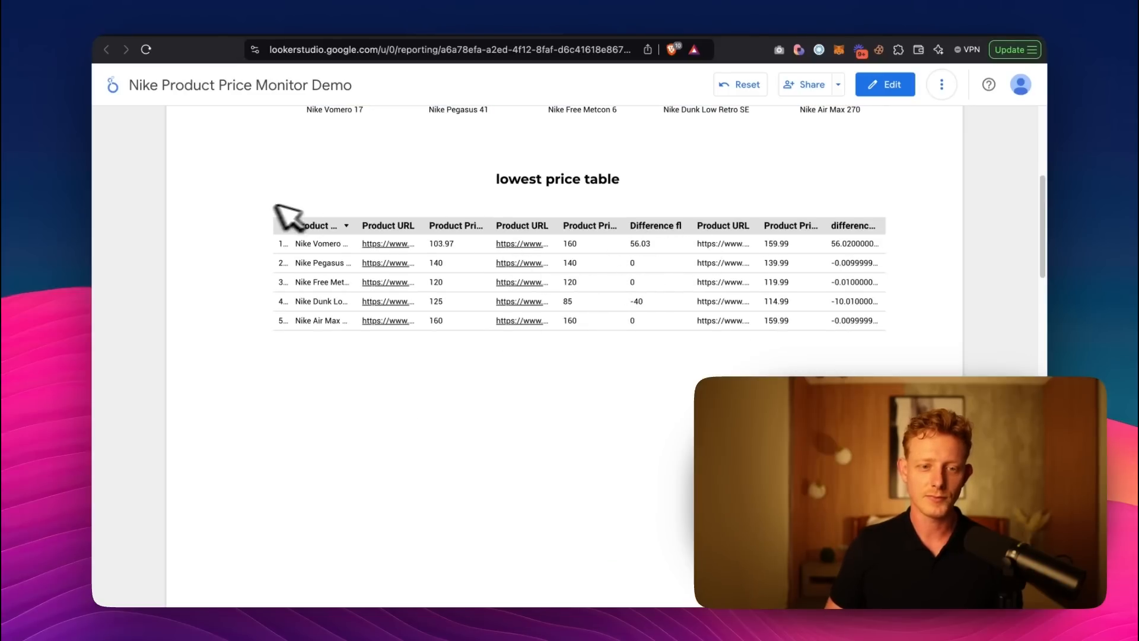
pyautogui.scroll(5, 252, 209)
pyautogui.click(347, 35)
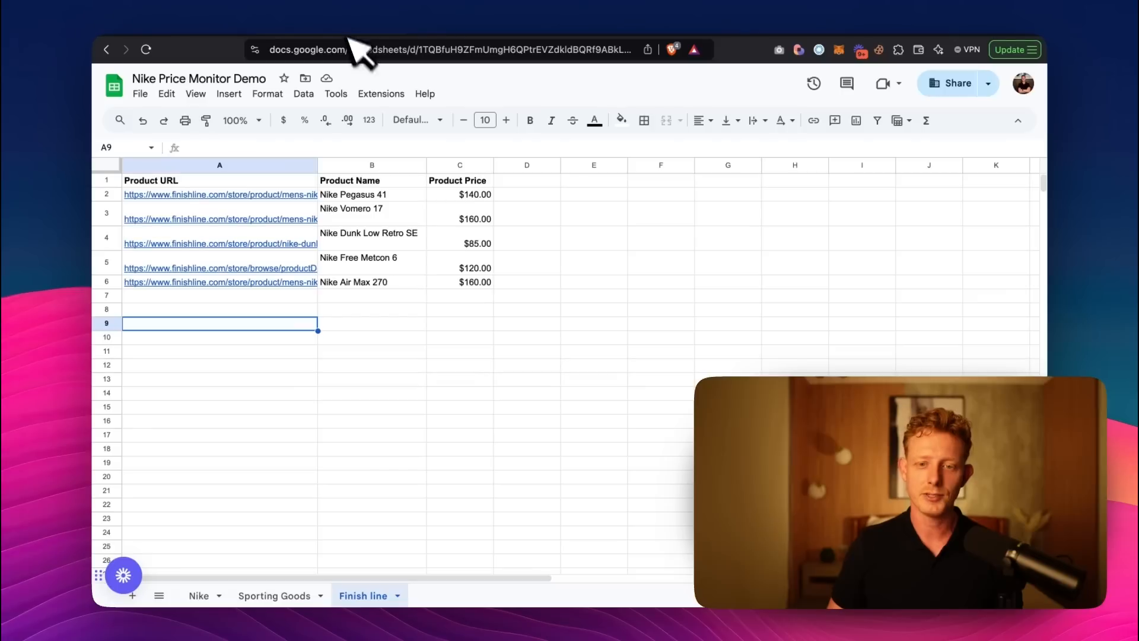
pyautogui.click(614, 34)
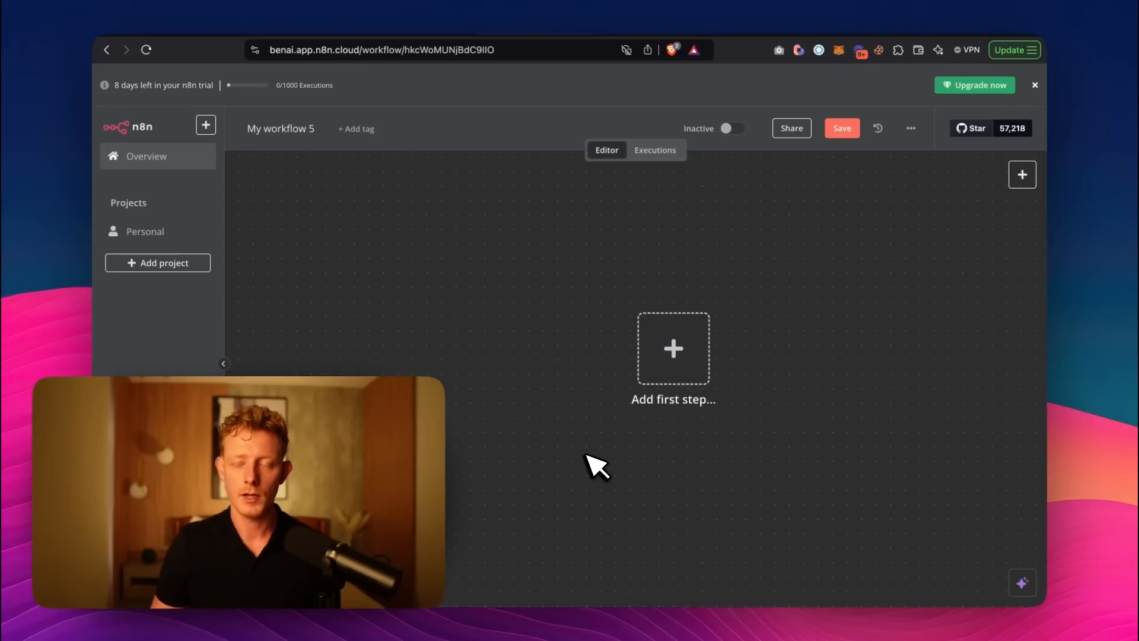
# Add a schedule trigger as the first step of the empty n8n workflow and set its trigger interval to Hours.
pyautogui.click(690, 345)
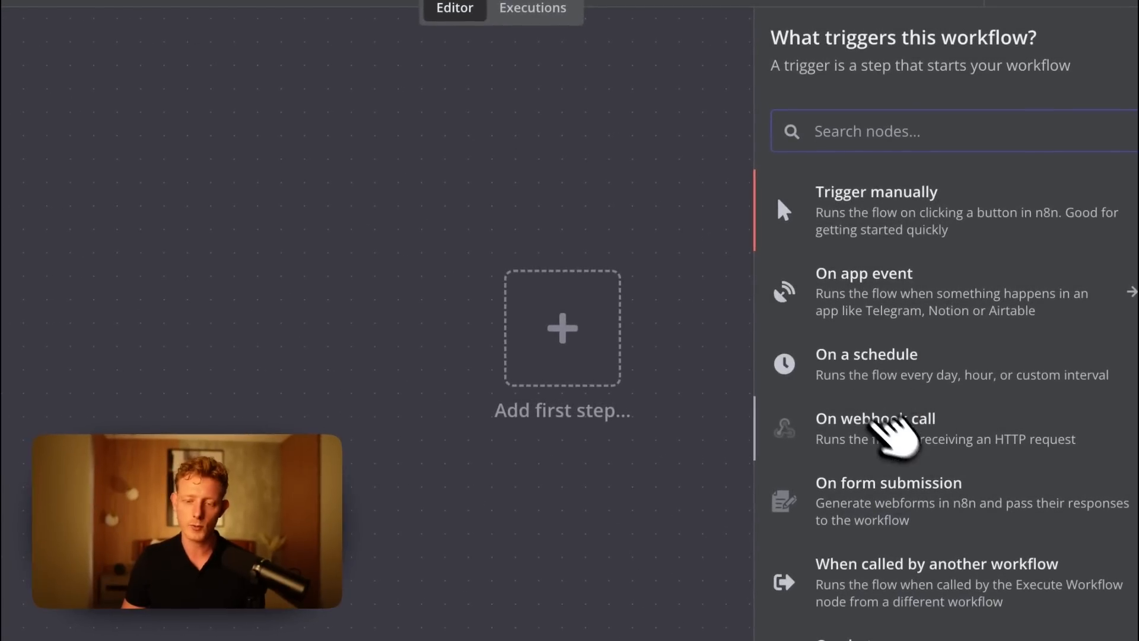
pyautogui.click(877, 373)
pyautogui.click(190, 255)
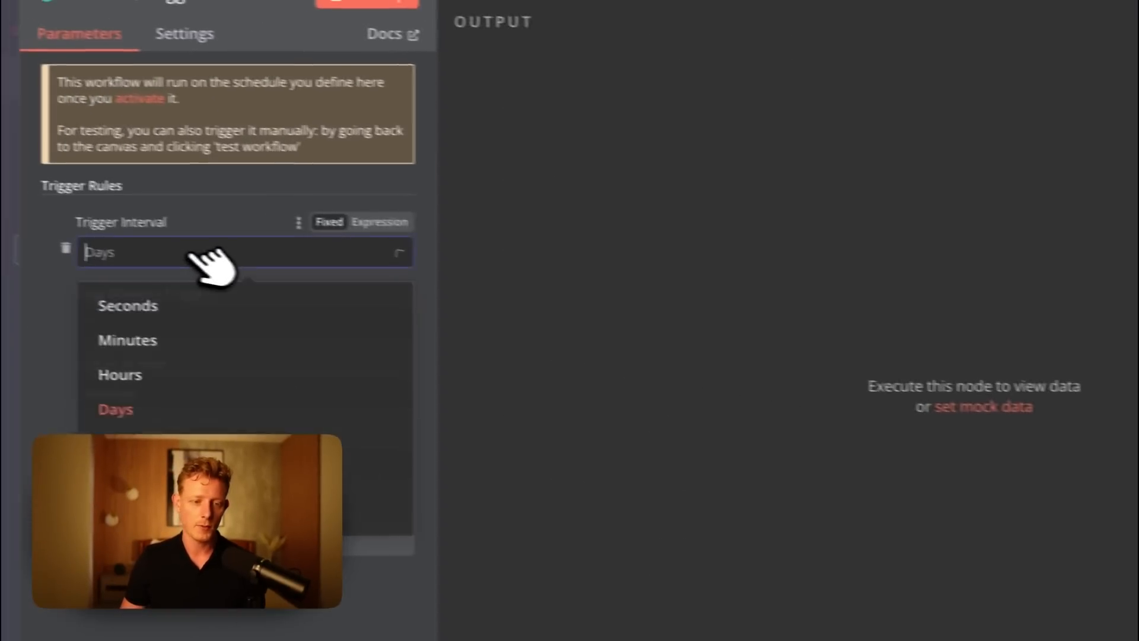
pyautogui.click(157, 377)
# Set the schedule trigger to 12 hours between triggers and test the step.
pyautogui.moveTo(146, 318); pyautogui.dragTo(42, 324)
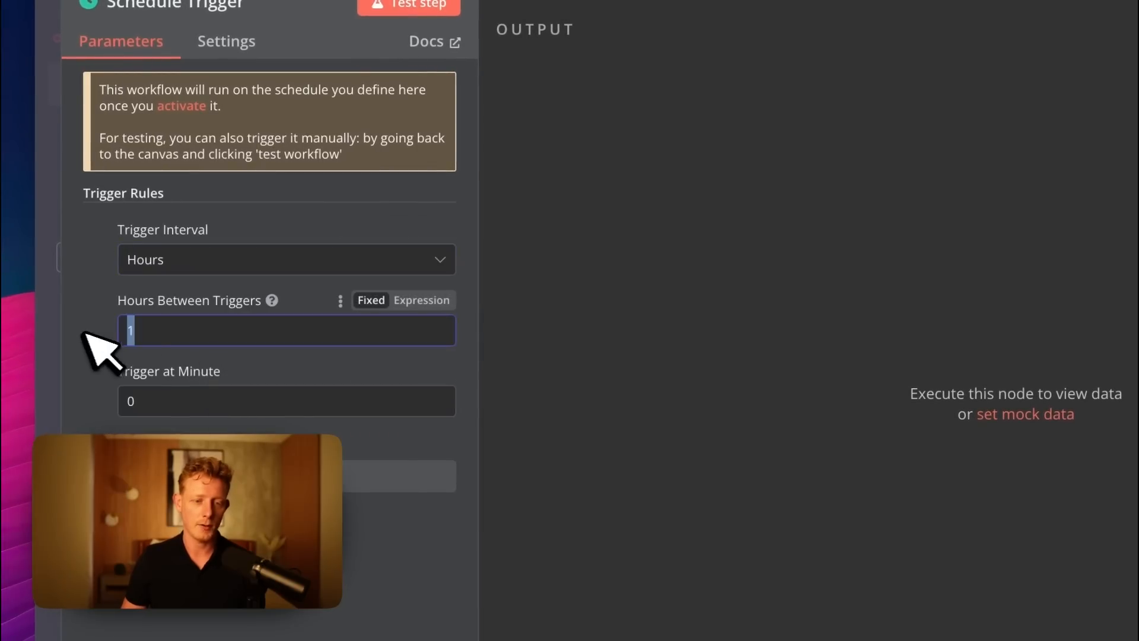
pyautogui.click(190, 261)
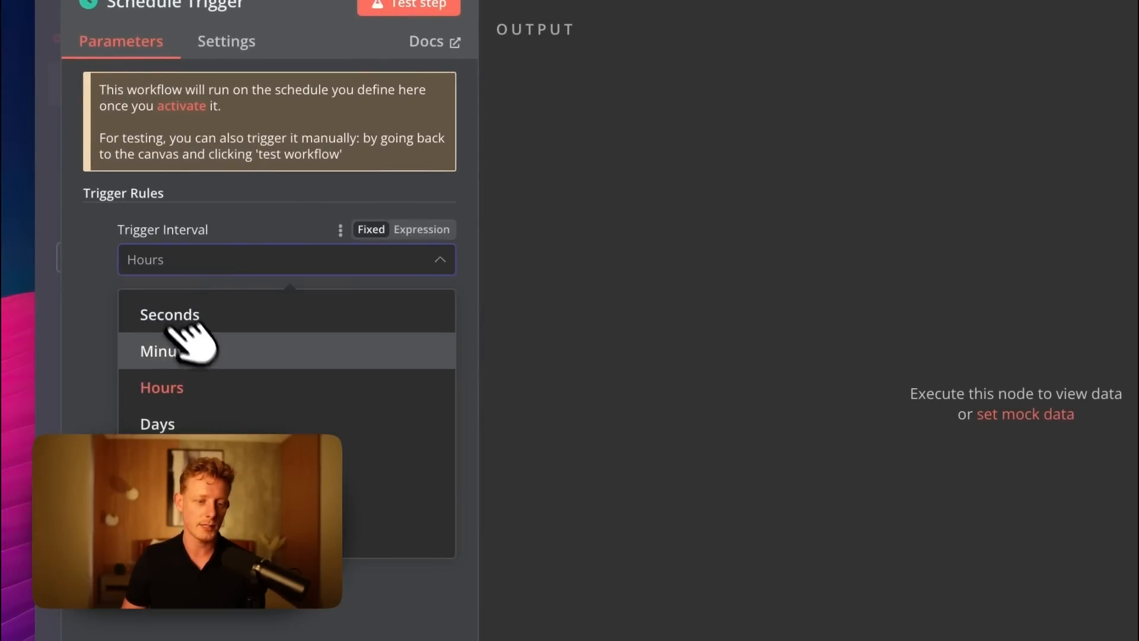
pyautogui.click(162, 387)
pyautogui.moveTo(157, 327); pyautogui.dragTo(116, 328)
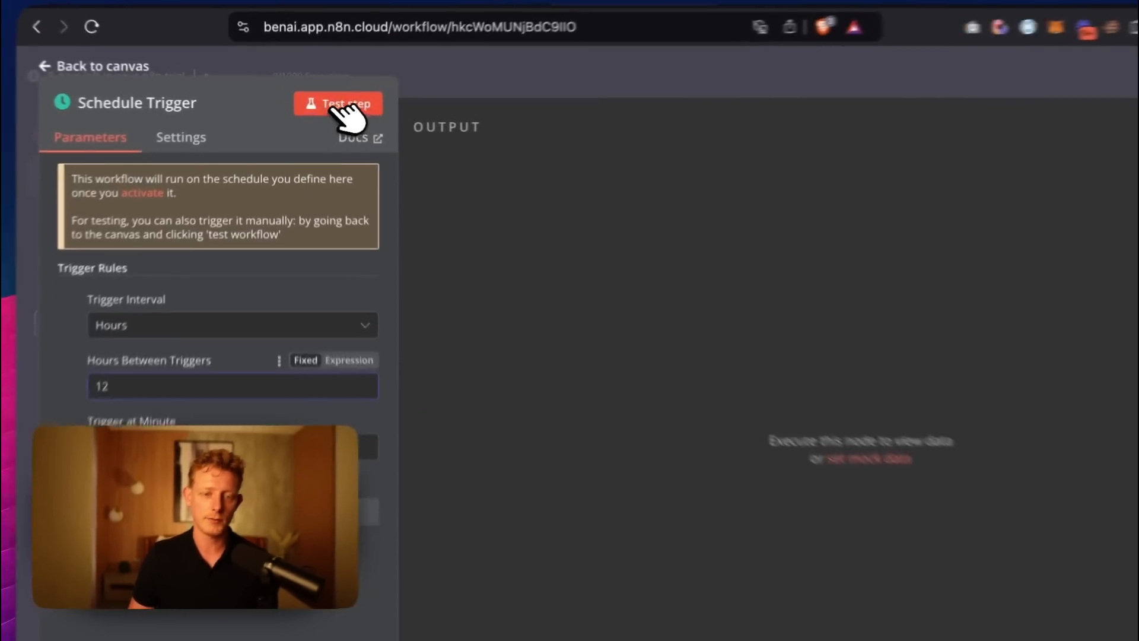
pyautogui.click(326, 105)
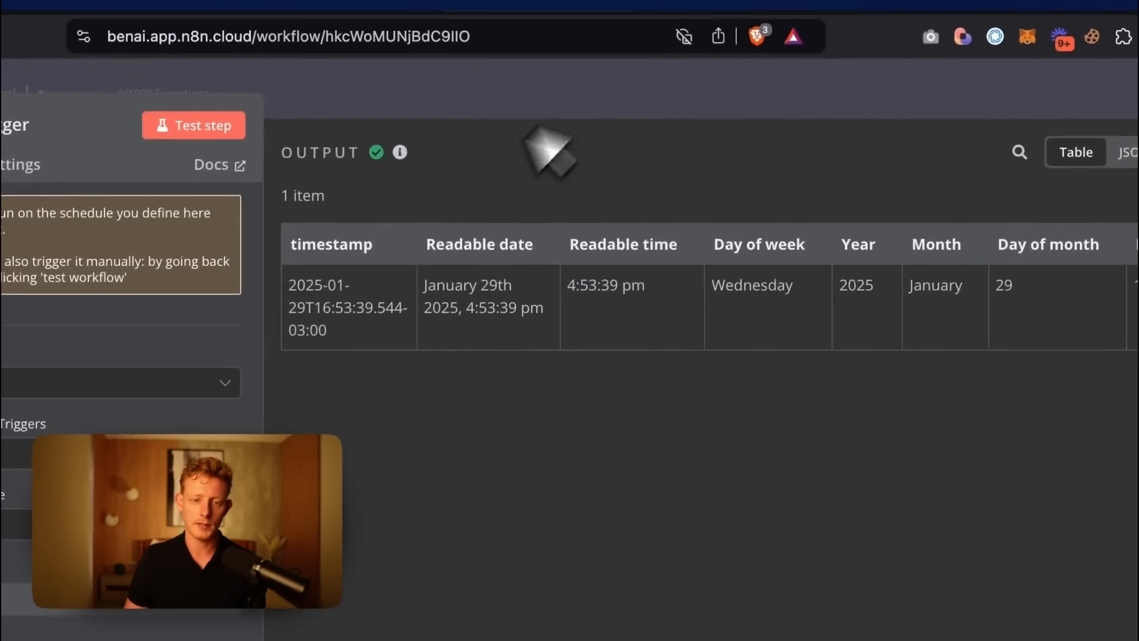
pyautogui.click(555, 102)
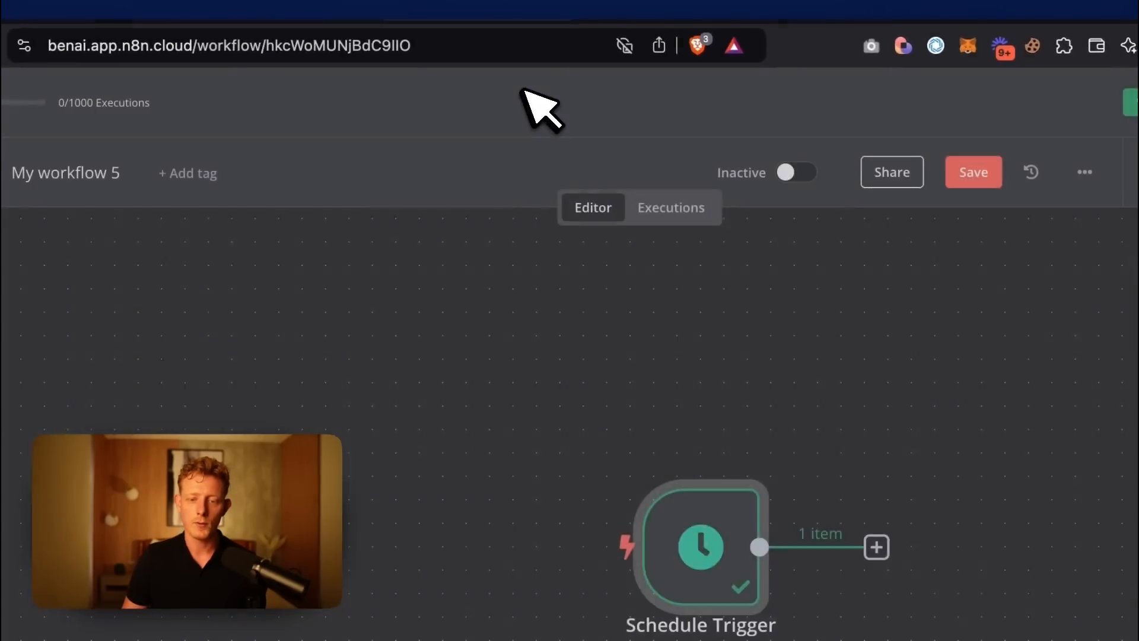
# Add a Google Sheets node after the Schedule Trigger, using the Get row(s) in sheet action.
pyautogui.moveTo(794, 439); pyautogui.dragTo(933, 327)
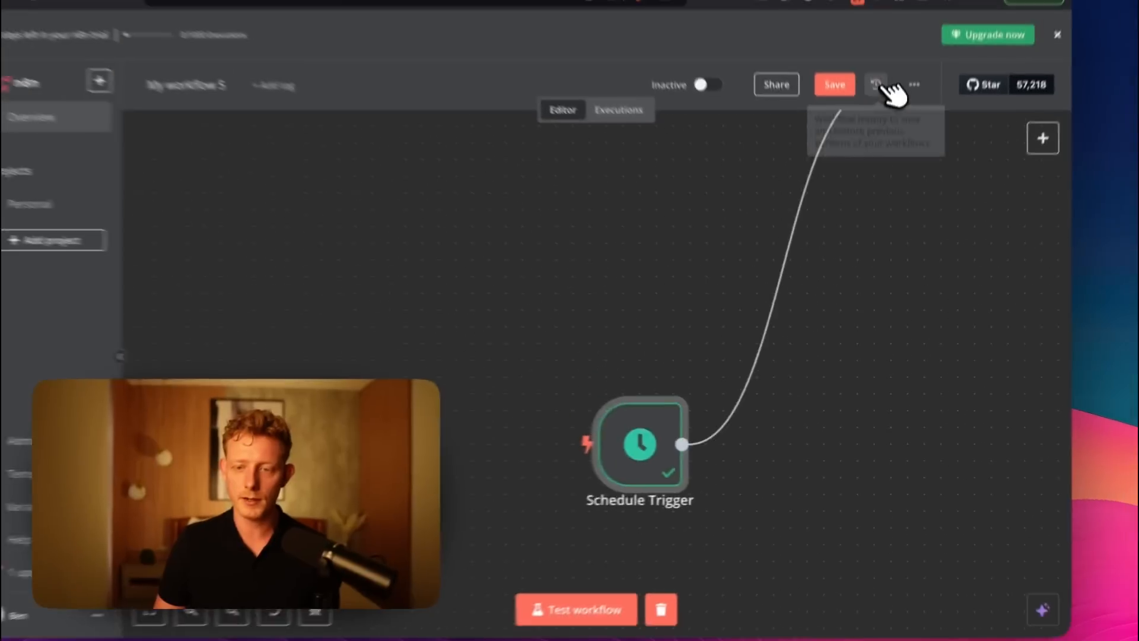
pyautogui.moveTo(861, 279); pyautogui.dragTo(861, 261)
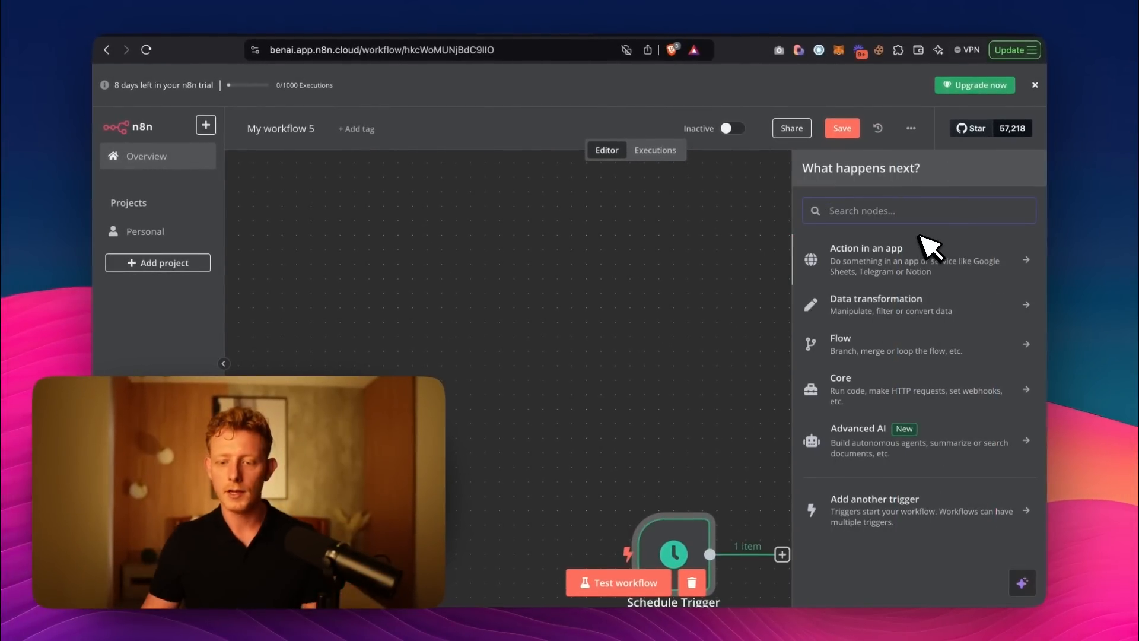
pyautogui.write('sheet')
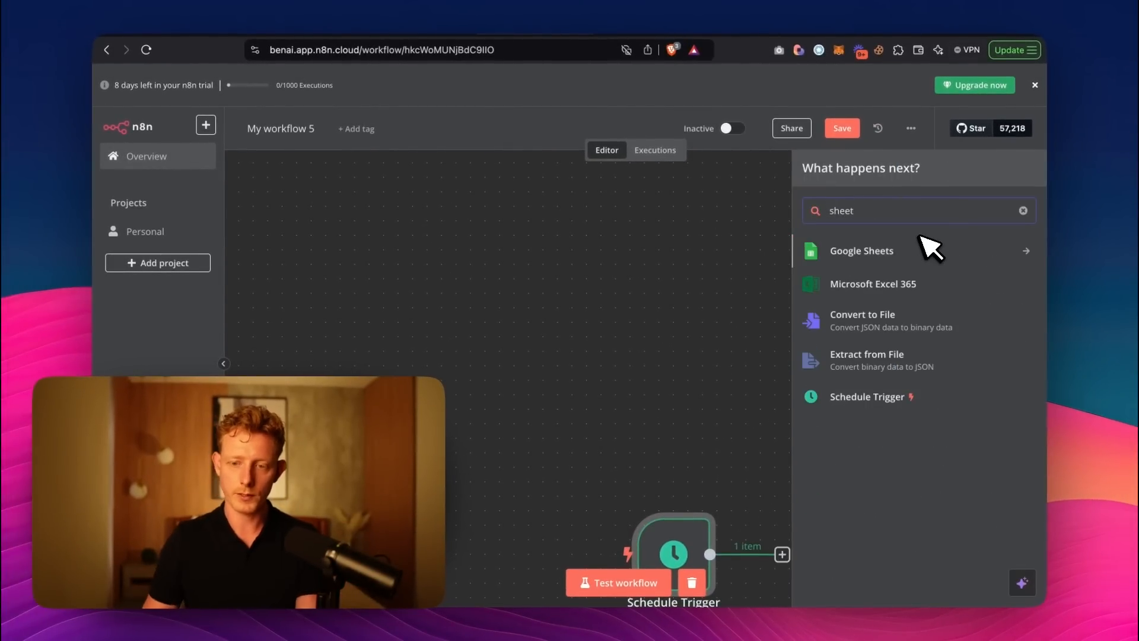
pyautogui.click(883, 259)
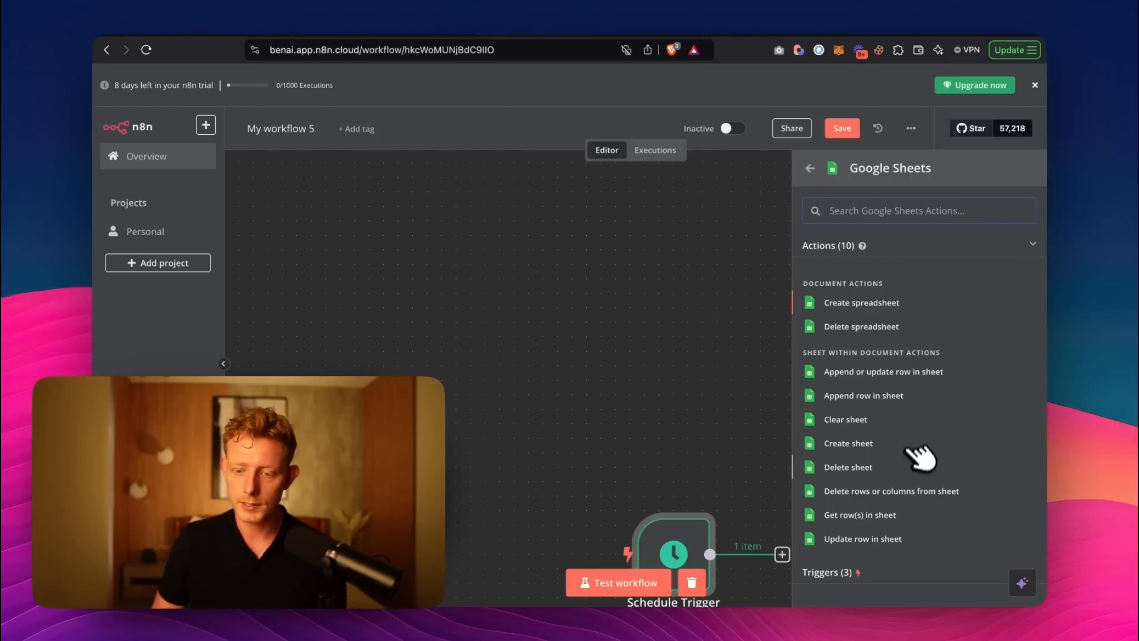
pyautogui.click(857, 517)
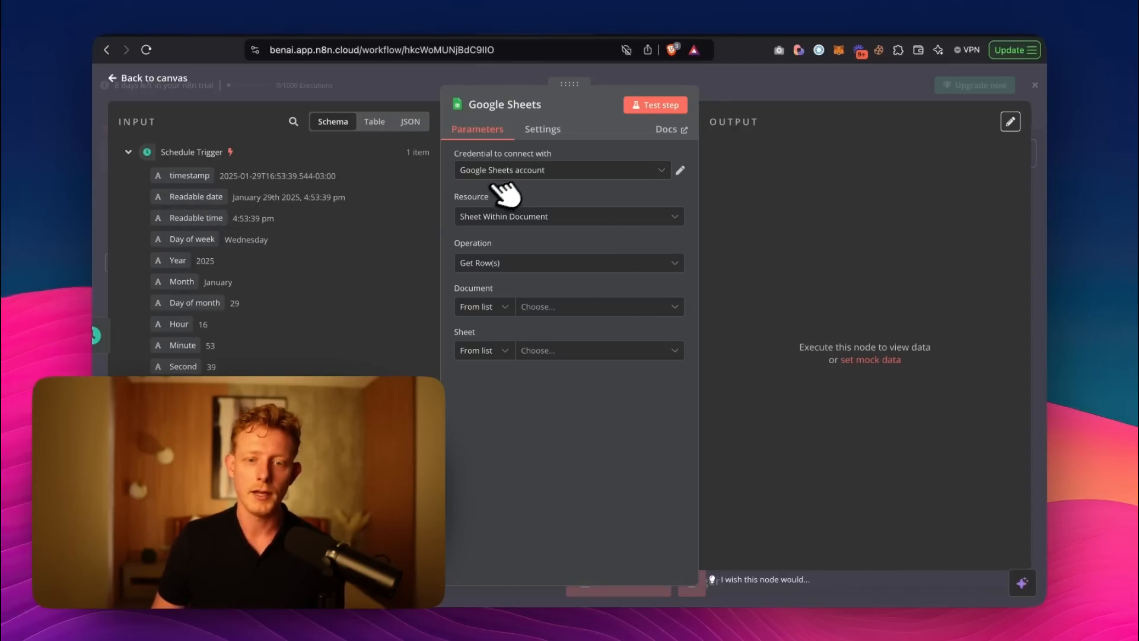
# Check the Google Sheets node's credential and operation options, keeping Google Sheets account and Get Row(s).
pyautogui.click(522, 168)
pyautogui.click(601, 170)
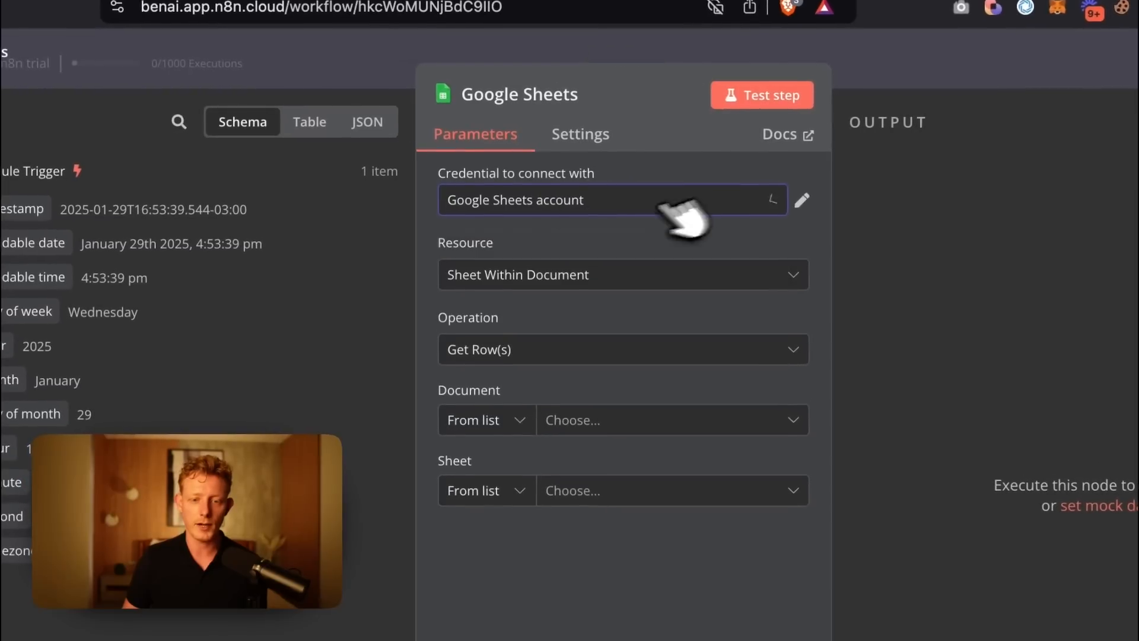
pyautogui.click(556, 202)
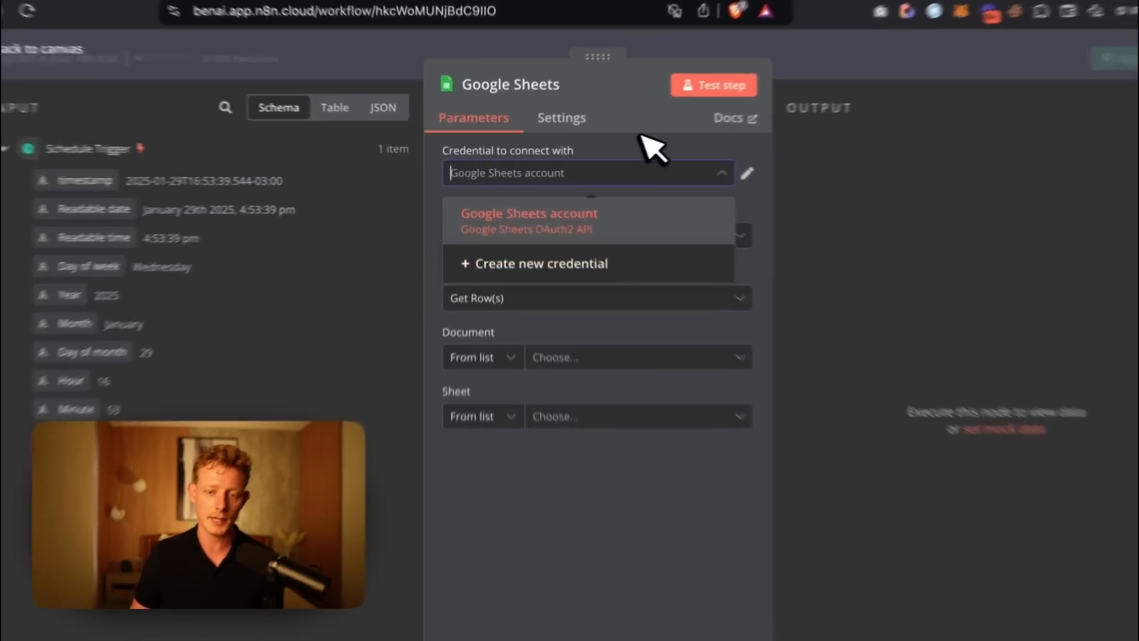
pyautogui.click(589, 140)
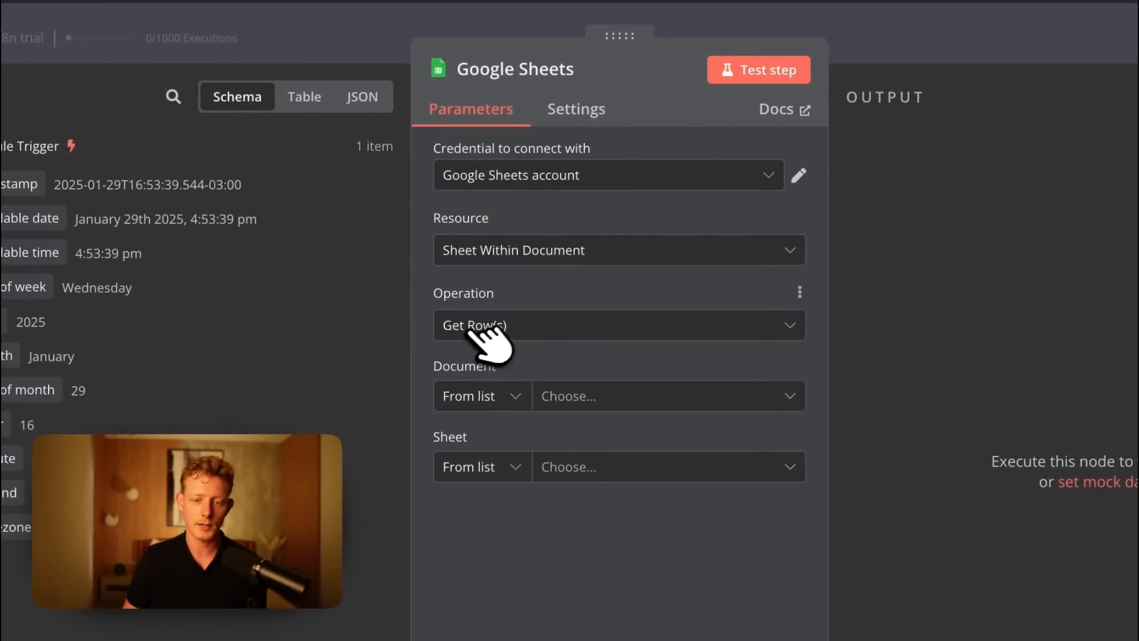
pyautogui.click(474, 329)
pyautogui.click(531, 332)
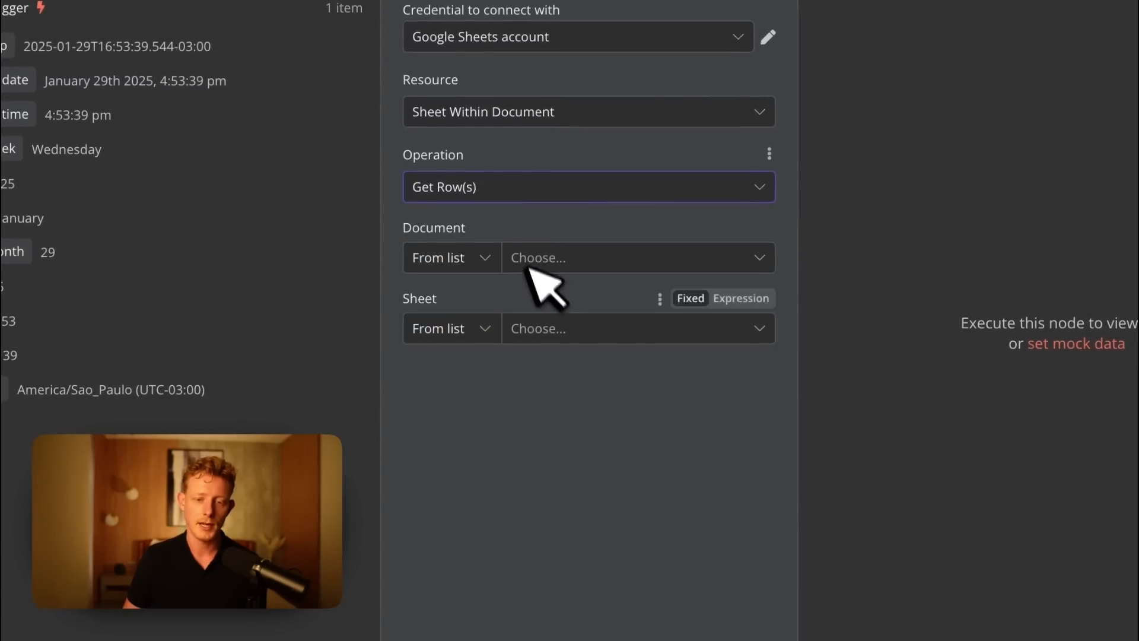
# Set the node's document to Nike Price Monitor Demo and its sheet to Nike.
pyautogui.click(528, 264)
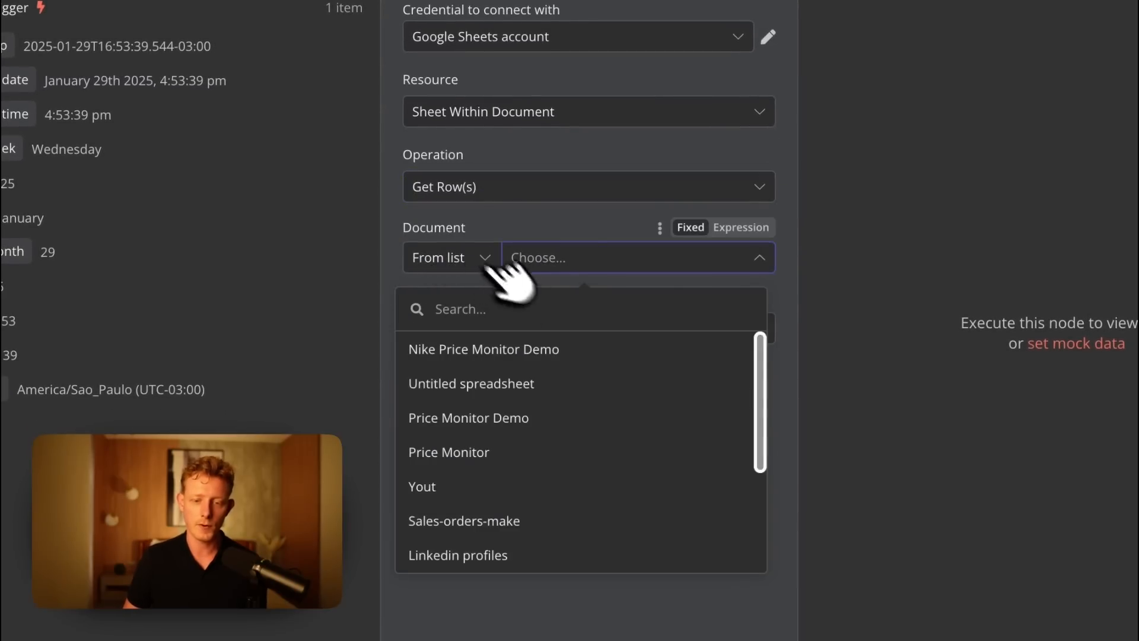
pyautogui.click(484, 355)
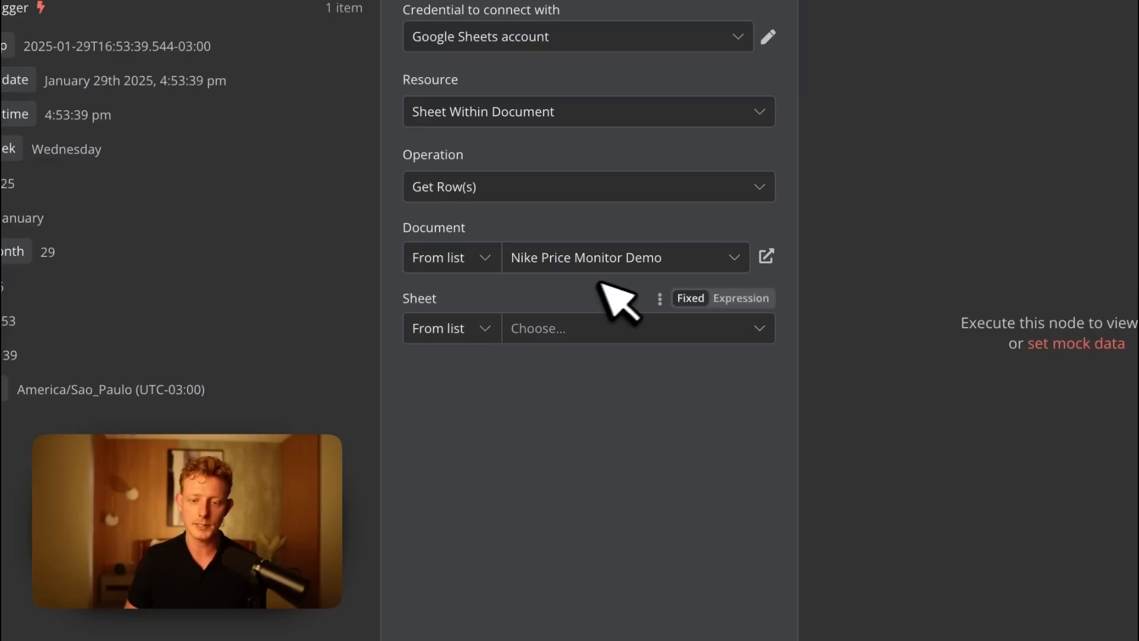
pyautogui.click(541, 330)
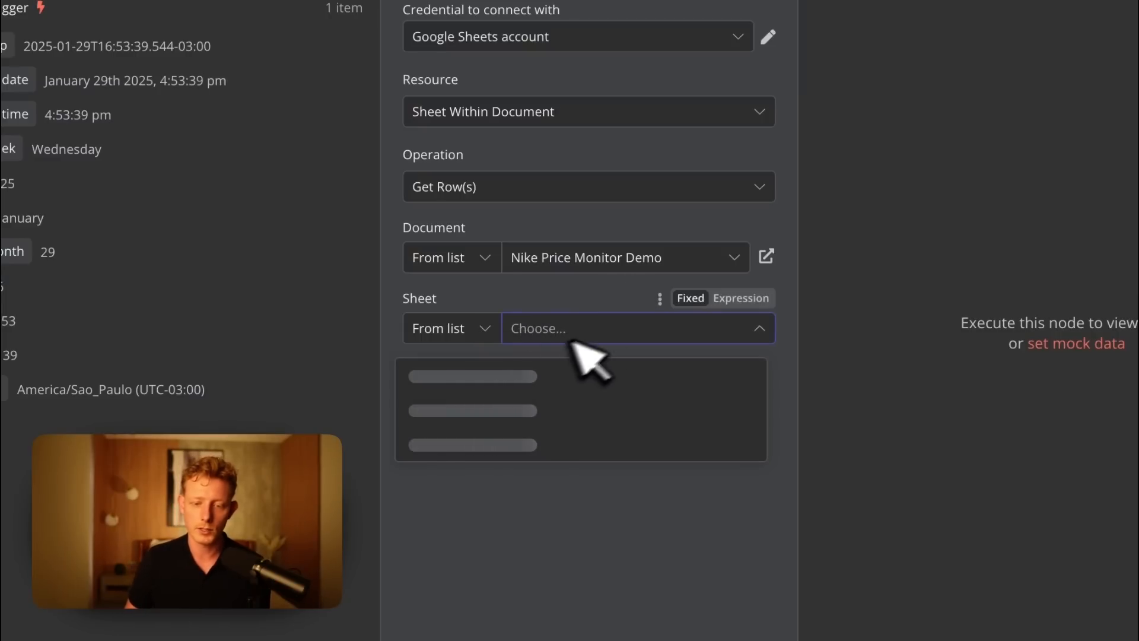
pyautogui.click(528, 376)
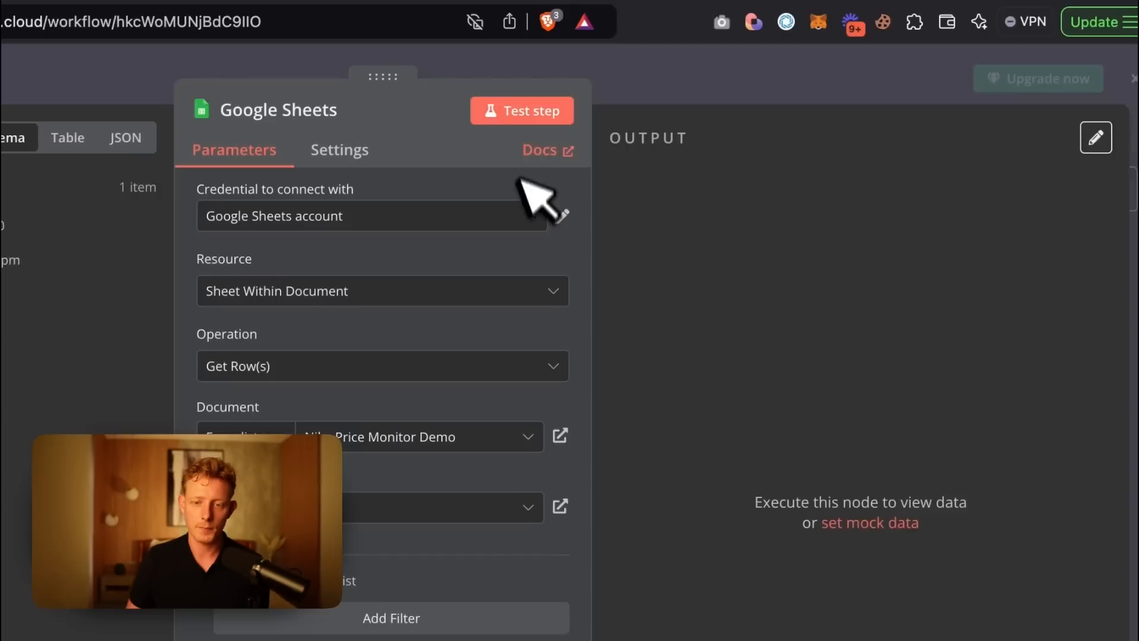
# Test the Google Sheets node, review its output as JSON, schema and table, and return to the canvas.
pyautogui.click(513, 123)
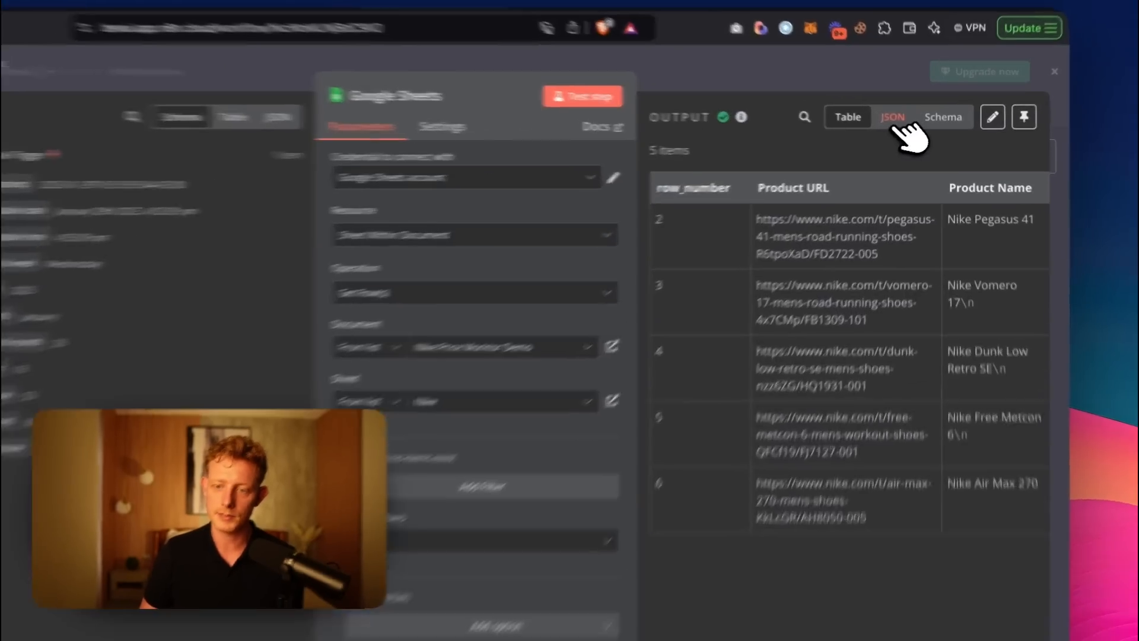
pyautogui.click(904, 121)
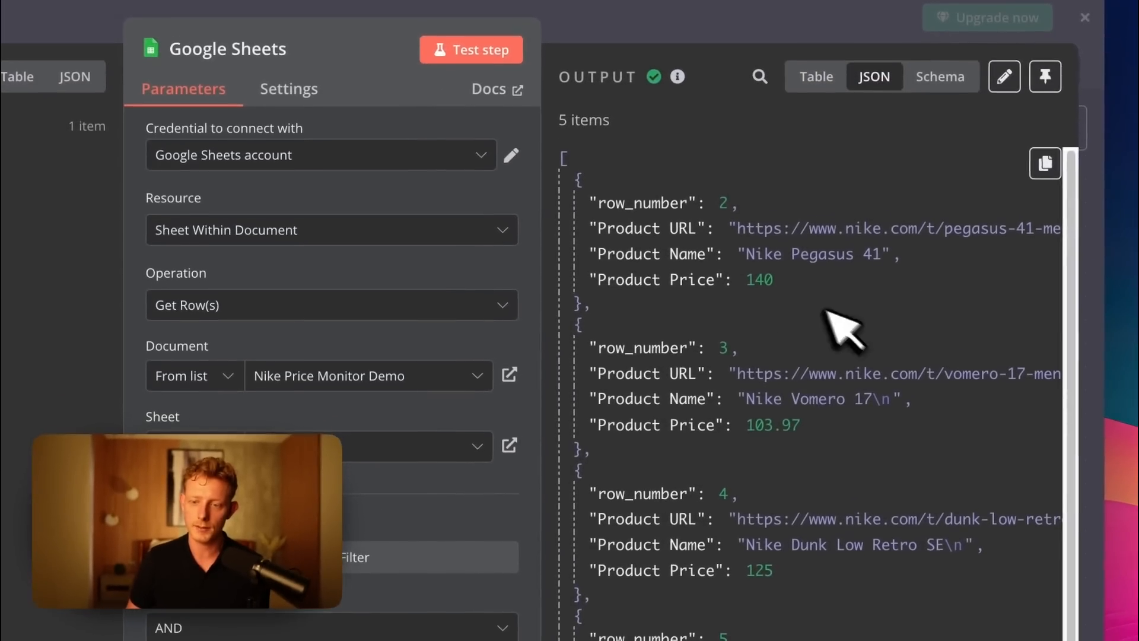
pyautogui.click(940, 78)
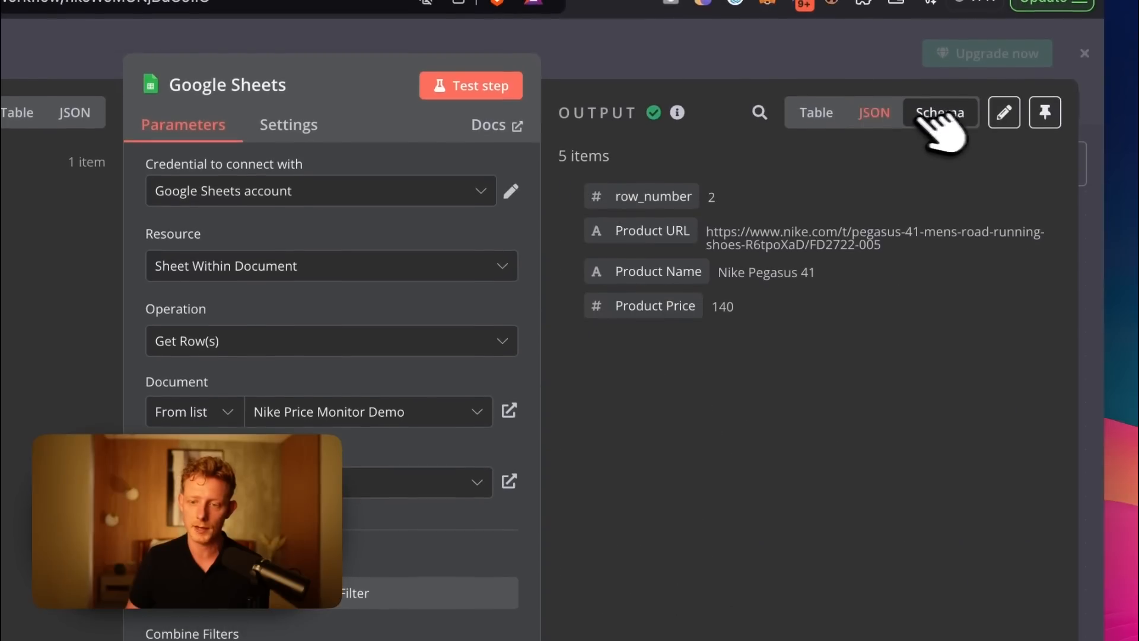
pyautogui.click(875, 114)
pyautogui.click(821, 114)
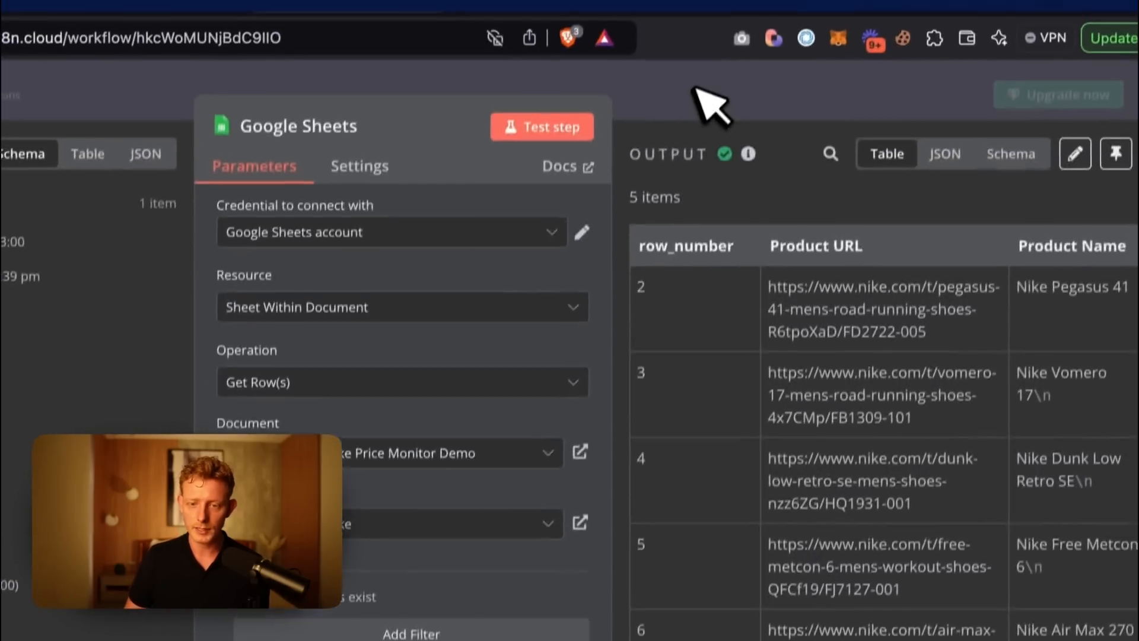
pyautogui.click(695, 85)
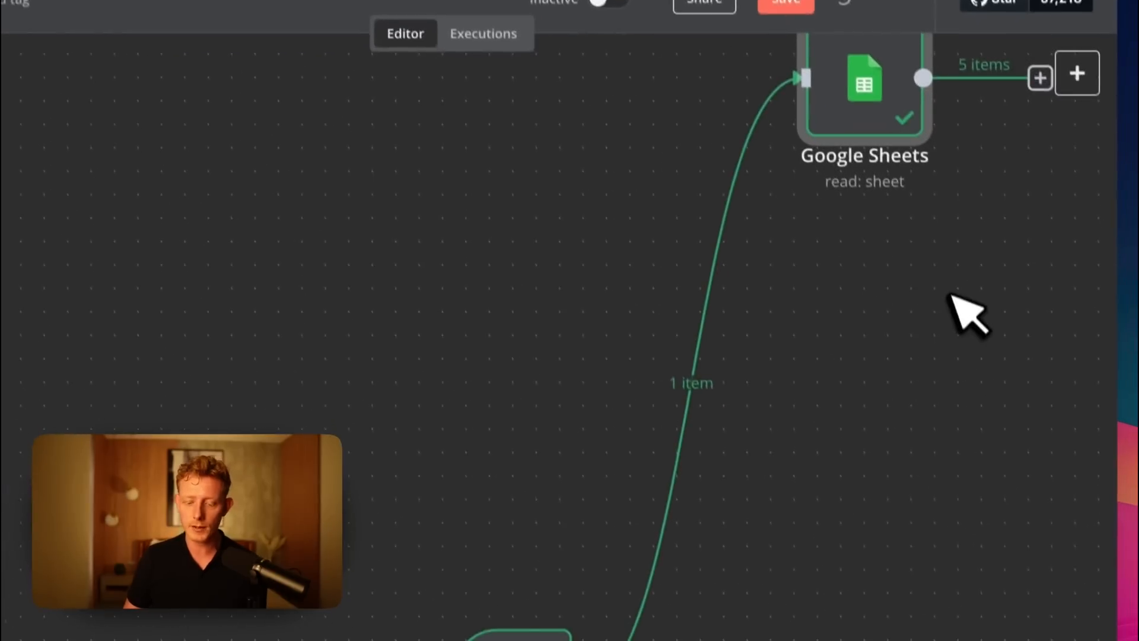
pyautogui.moveTo(953, 281); pyautogui.dragTo(551, 404)
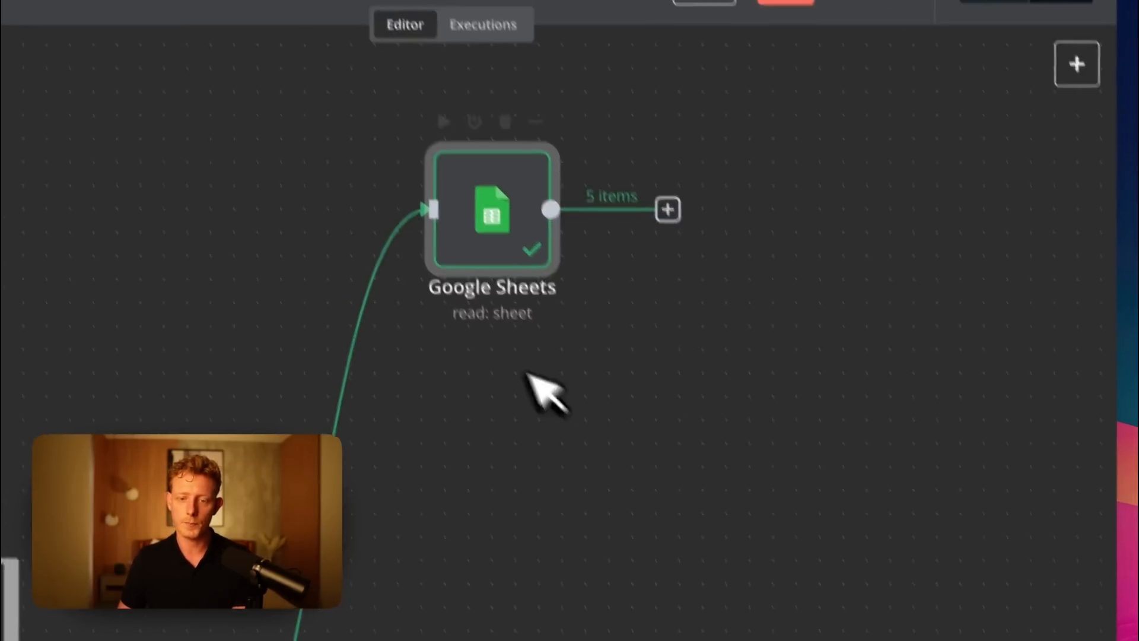
# Add an HTTP Request node after the Google Sheets node.
pyautogui.click(664, 203)
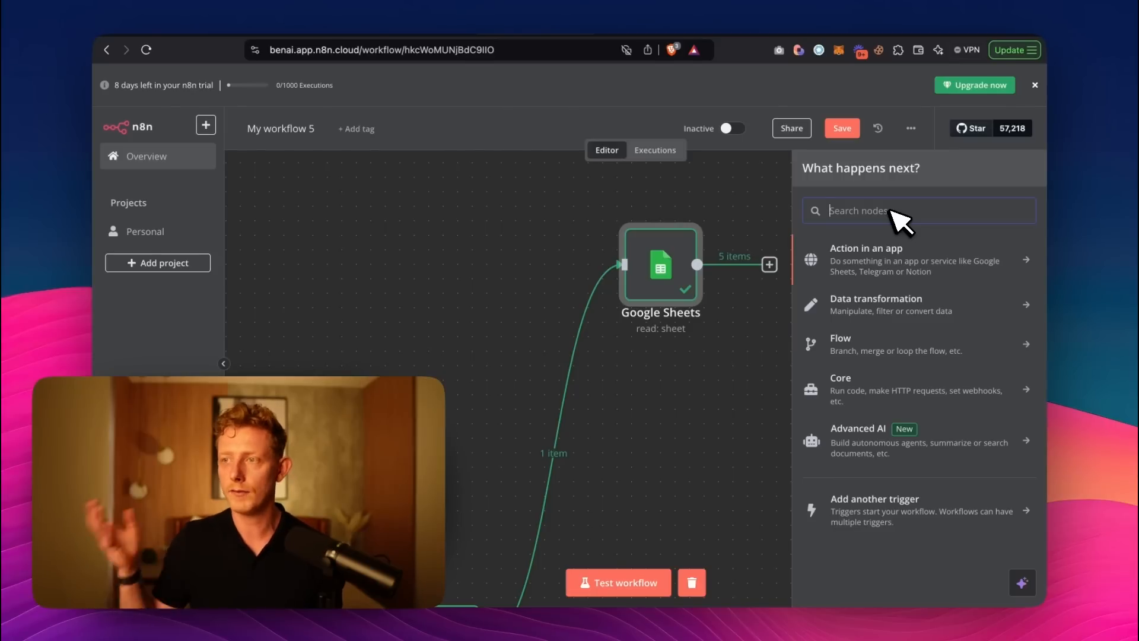
pyautogui.write('htt')
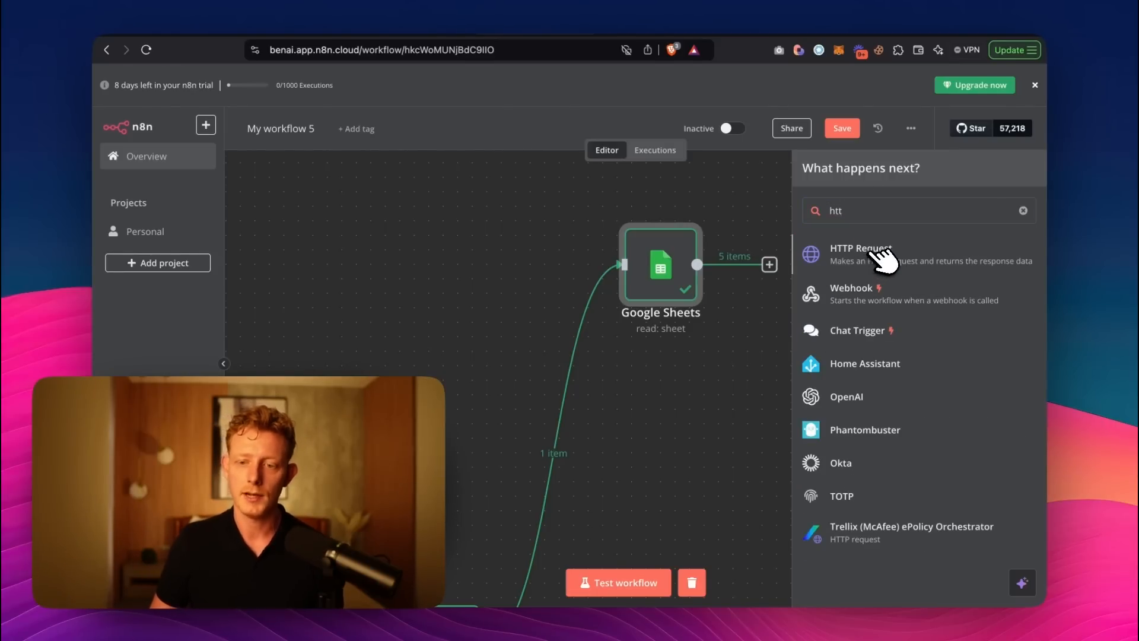
pyautogui.click(882, 258)
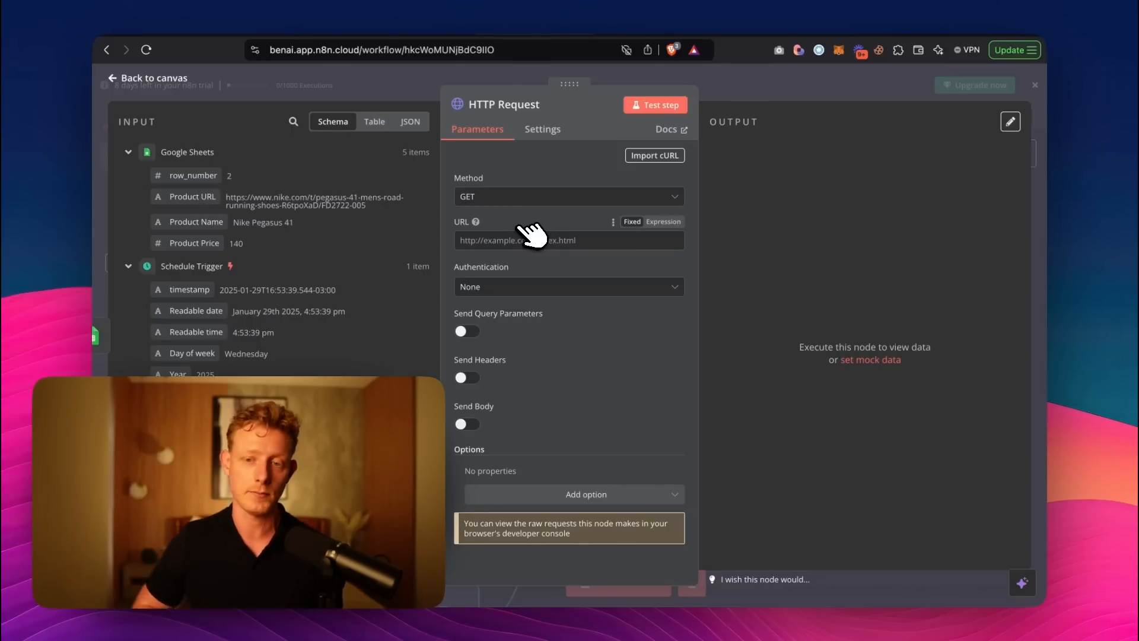
# Open nike.com in the browser to show the kind of page the request will fetch.
pyautogui.press('super+t')
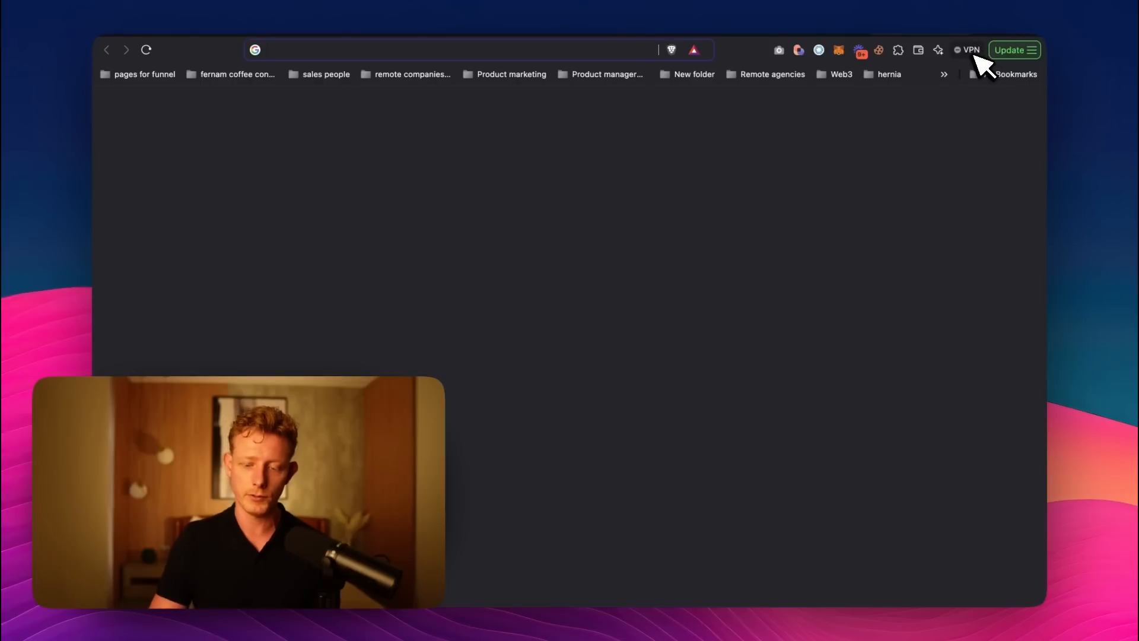
pyautogui.write('nike.com')
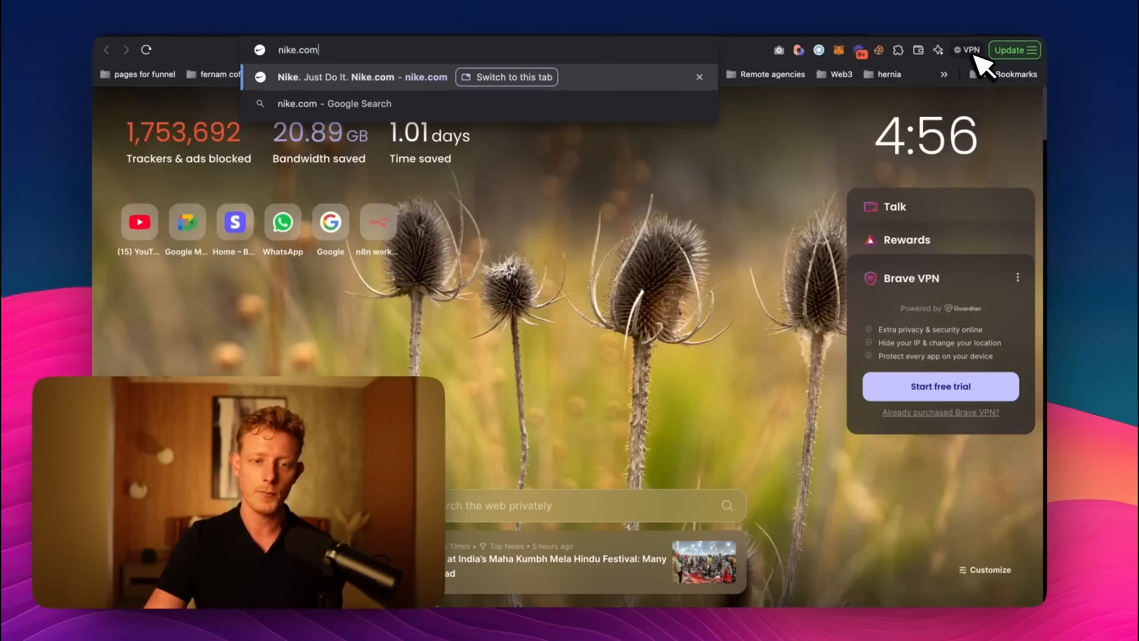
pyautogui.press('Return')
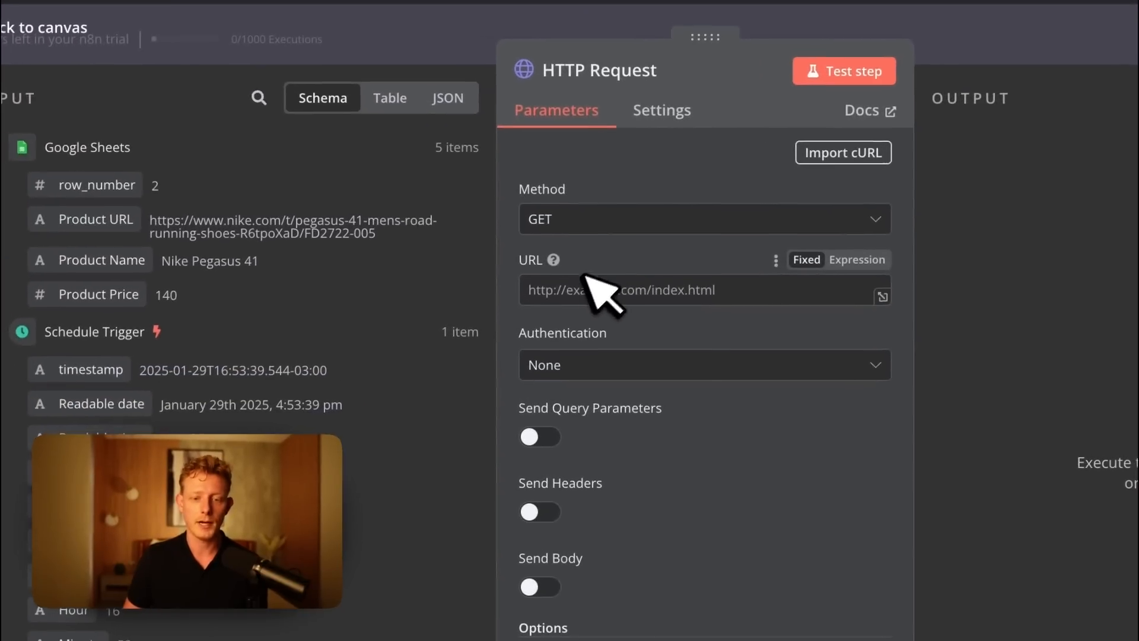
# Map the Google Sheets Product URL field into the HTTP Request node's URL as an expression, keeping the GET method.
pyautogui.click(488, 357)
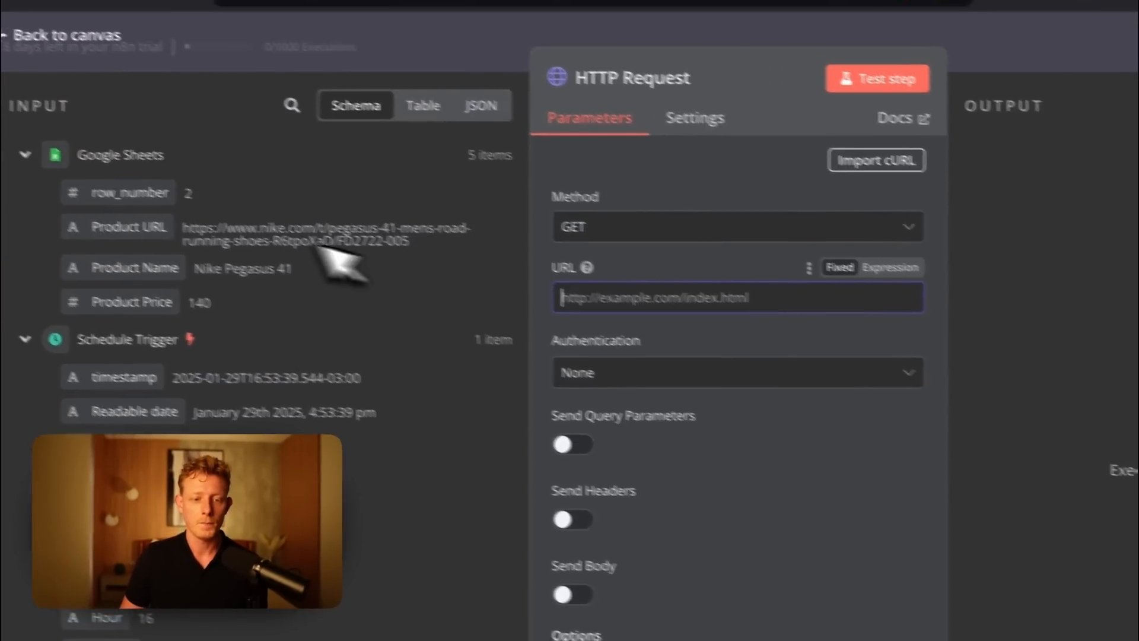
pyautogui.moveTo(195, 247); pyautogui.dragTo(650, 325)
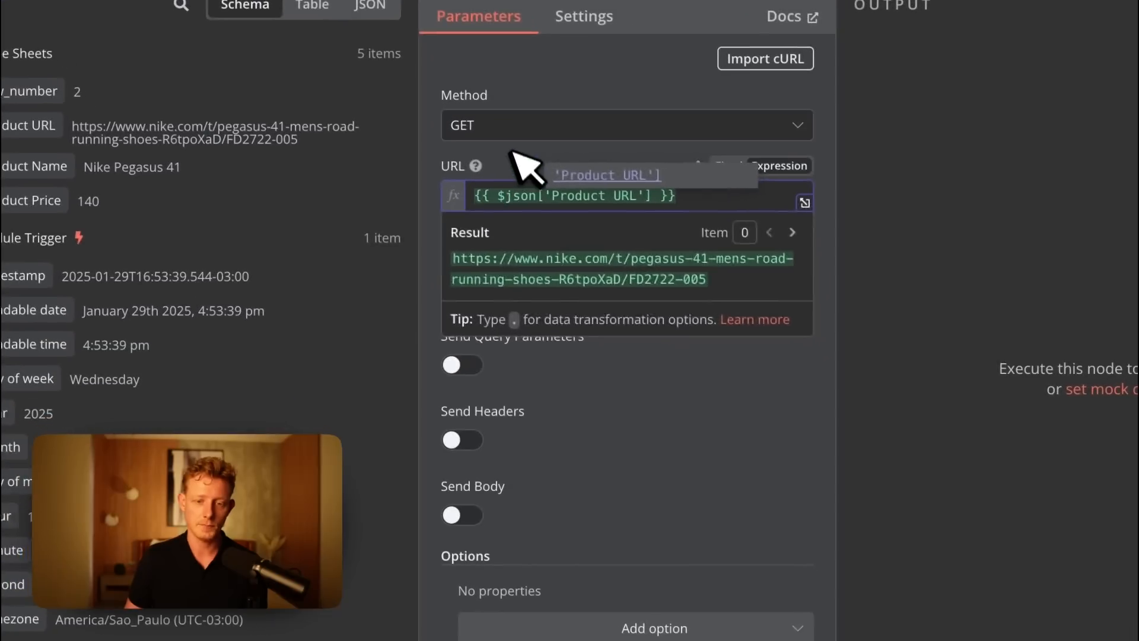
pyautogui.click(511, 152)
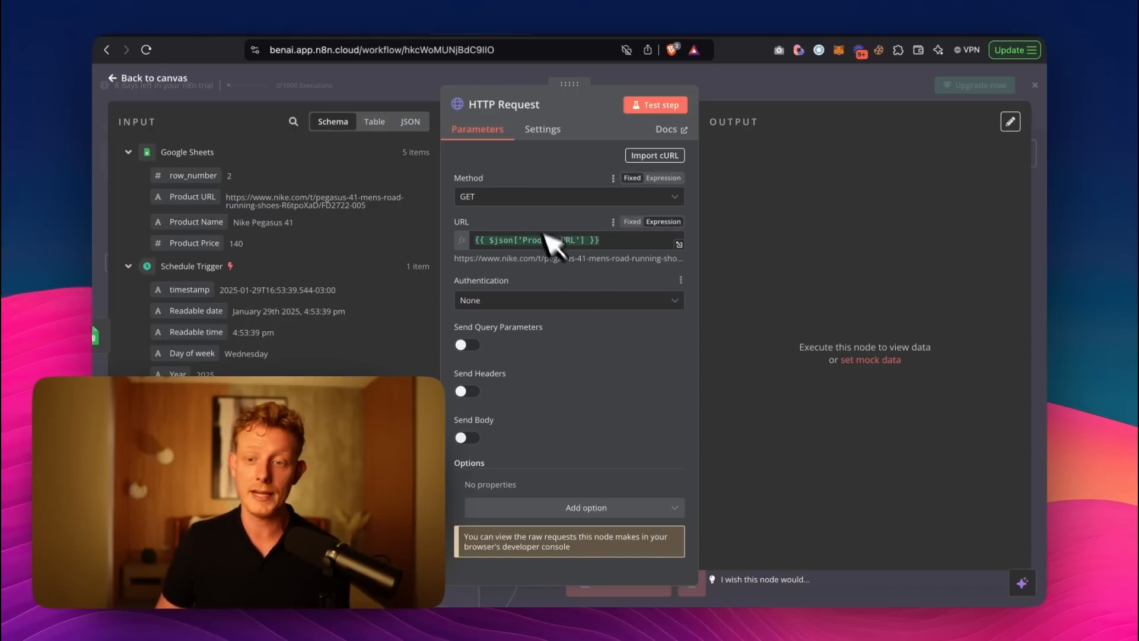
# Test the HTTP Request node, display its output data as JSON to compare it with the product URL, and return to the canvas.
pyautogui.moveTo(502, 241)
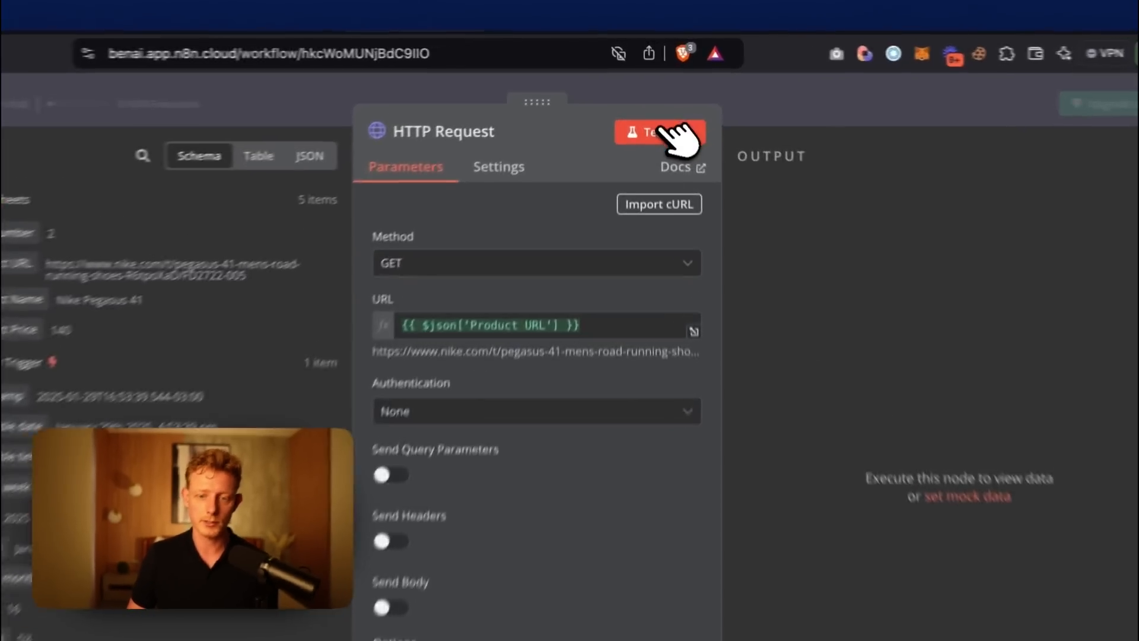
pyautogui.click(654, 105)
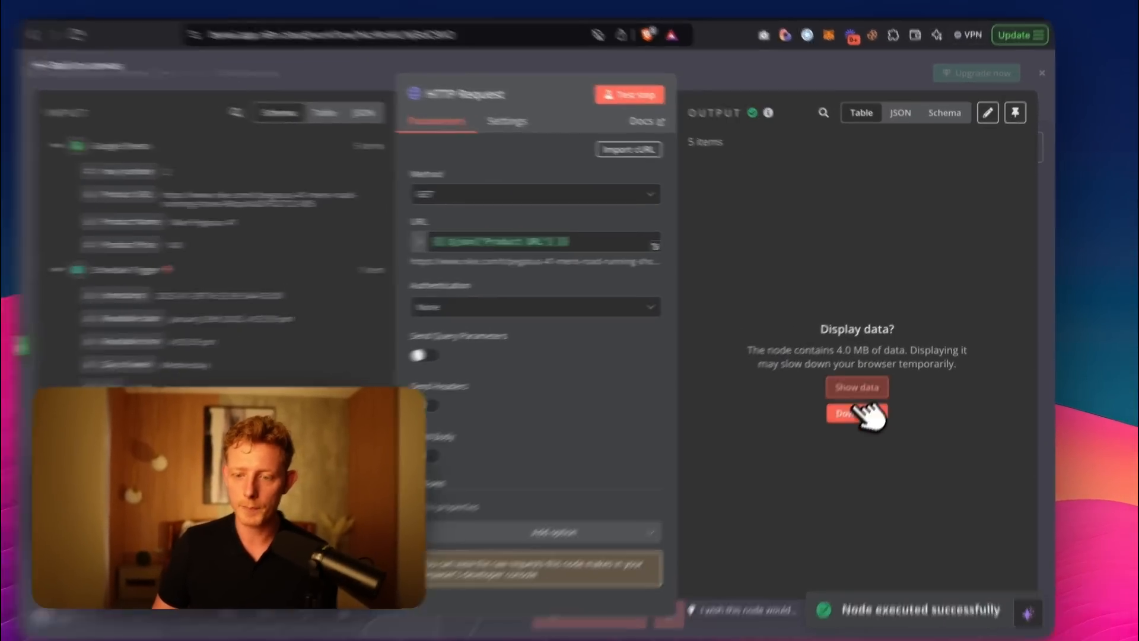
pyautogui.click(858, 392)
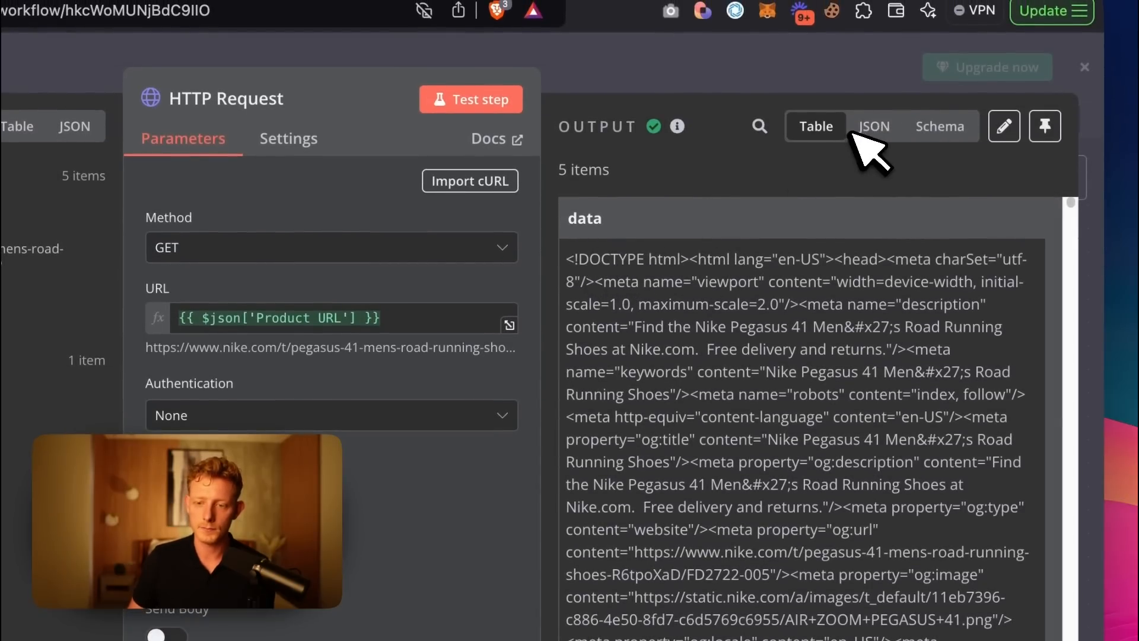
pyautogui.click(877, 132)
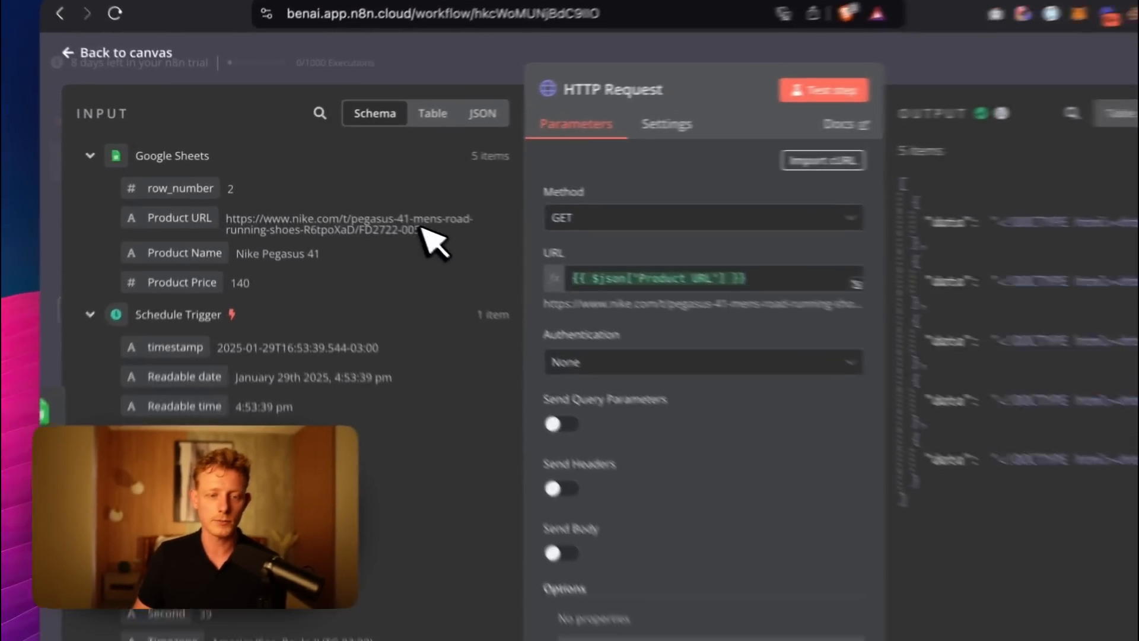
pyautogui.moveTo(382, 206); pyautogui.dragTo(229, 198)
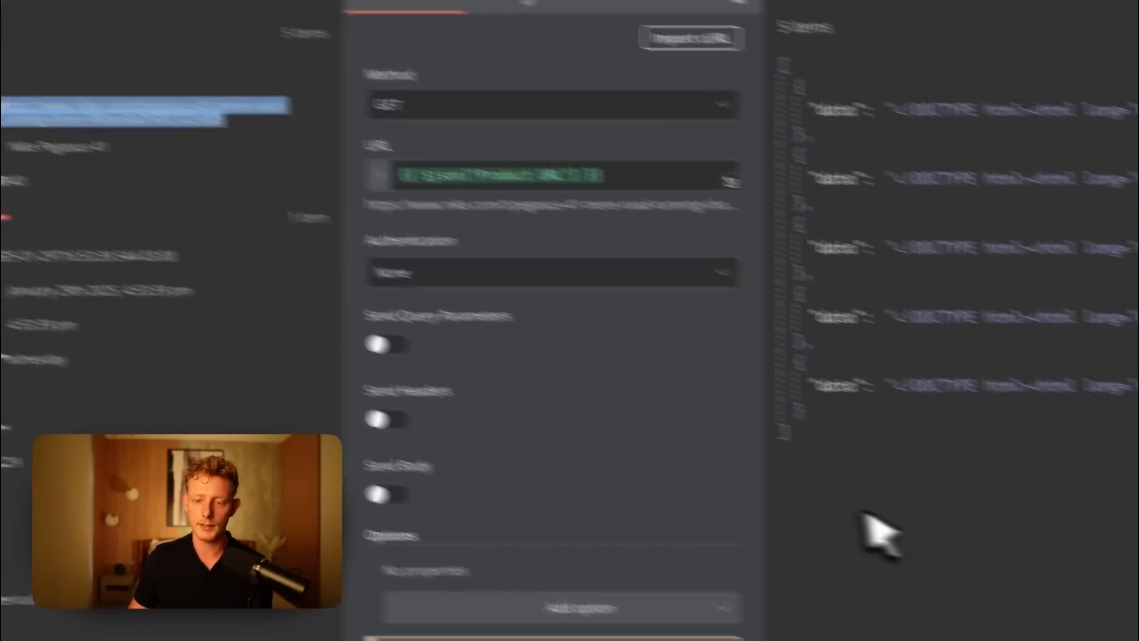
pyautogui.moveTo(1097, 635); pyautogui.dragTo(1025, 196)
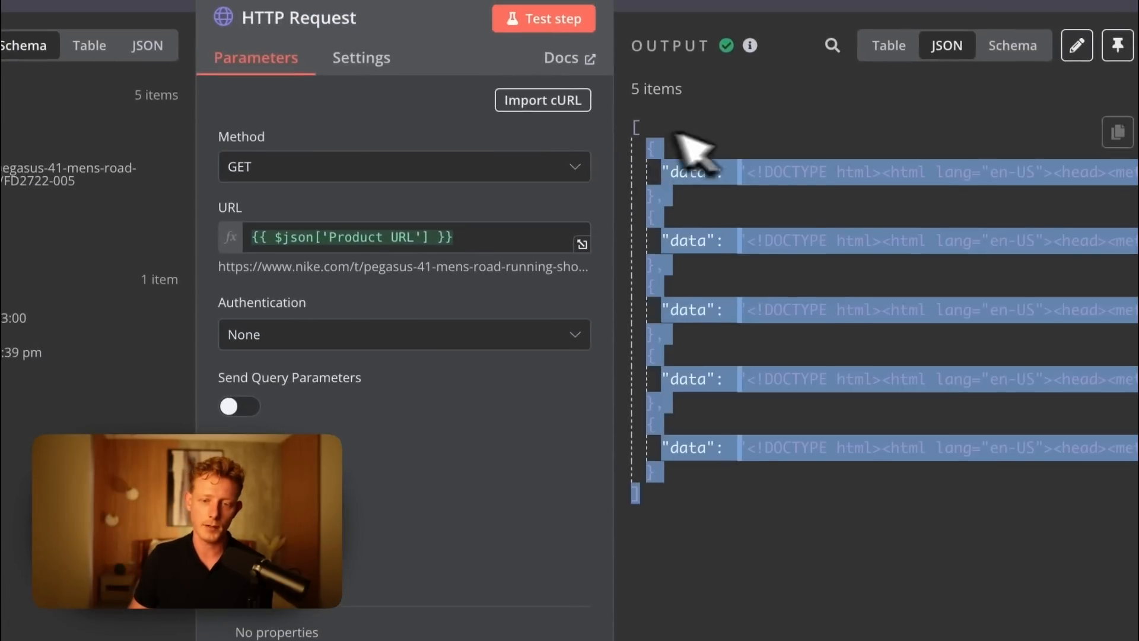
pyautogui.moveTo(672, 145); pyautogui.dragTo(640, 132)
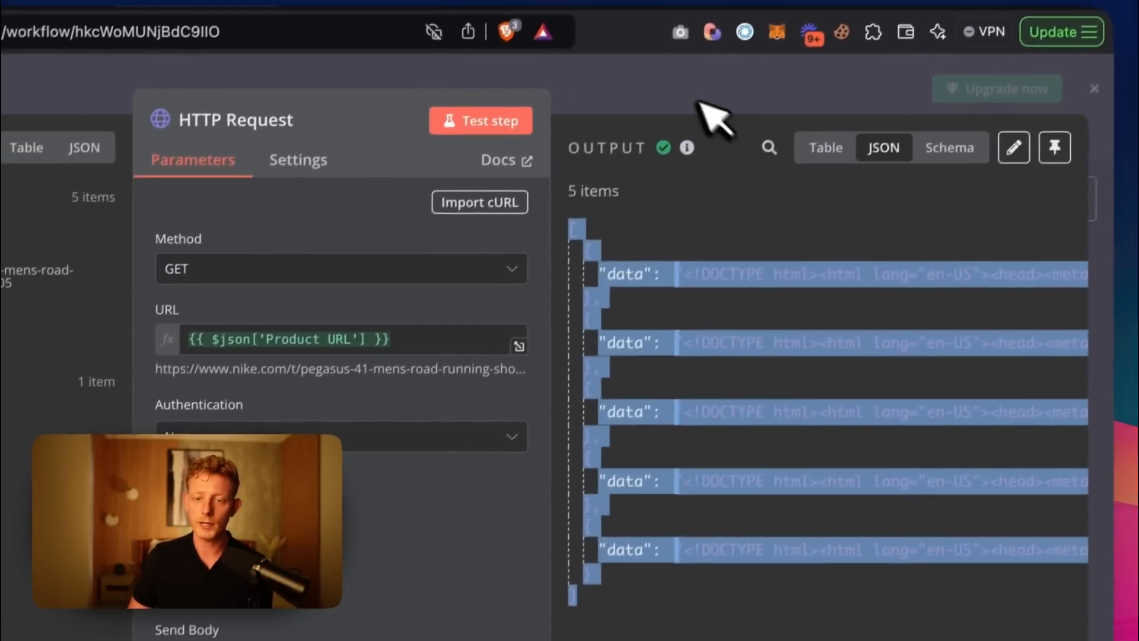
pyautogui.click(698, 103)
# Add a Markdown node after the HTTP Request node.
pyautogui.click(924, 380)
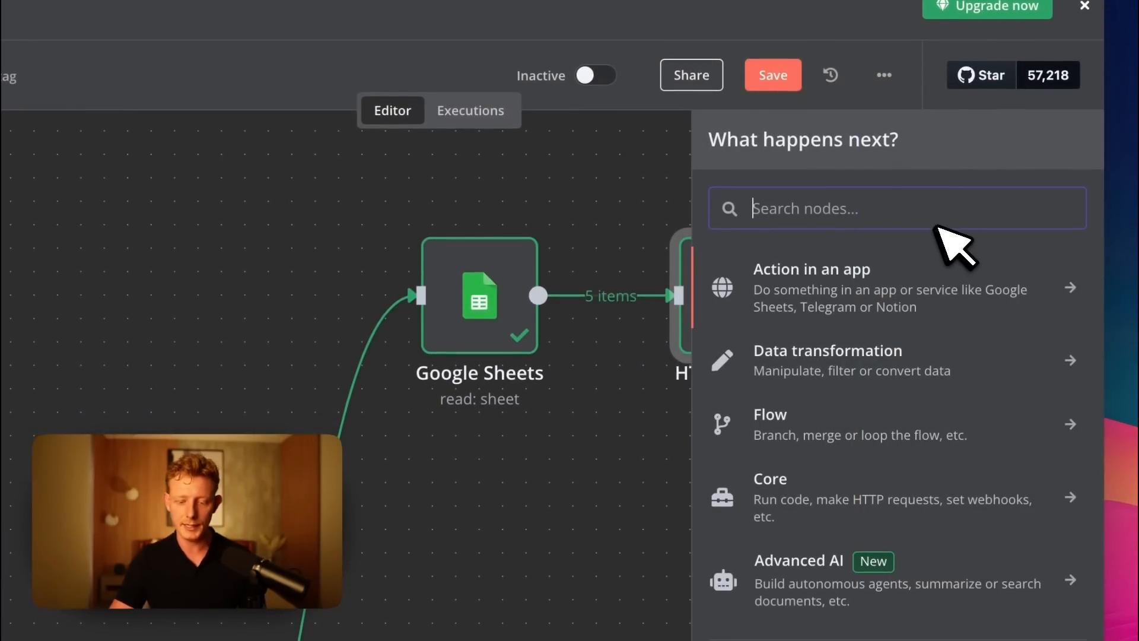
pyautogui.write('markd')
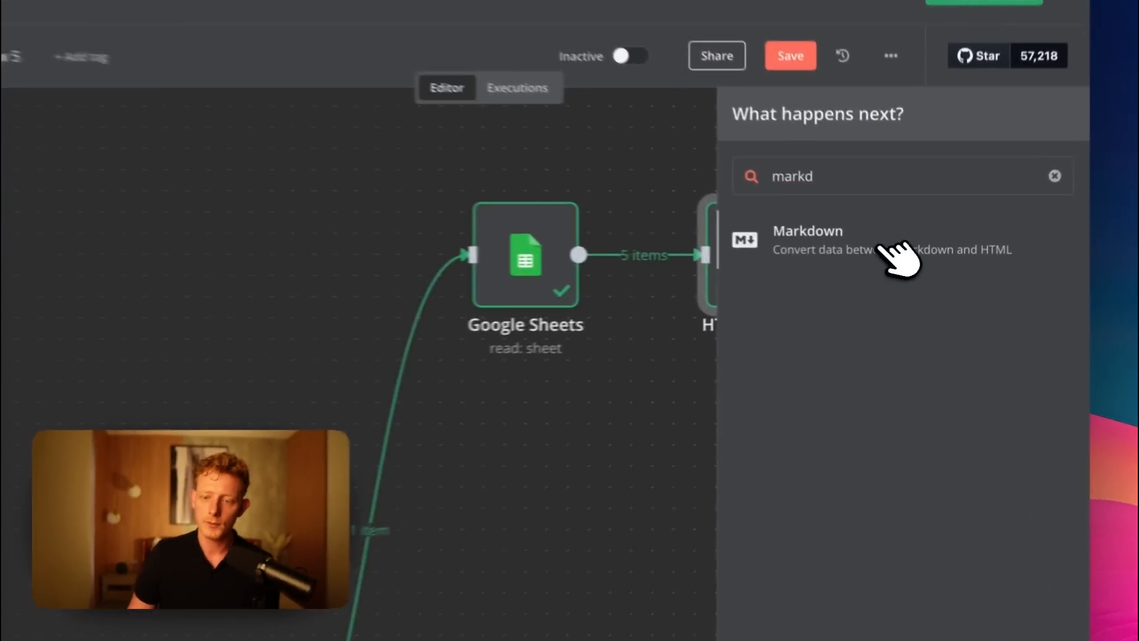
pyautogui.click(904, 260)
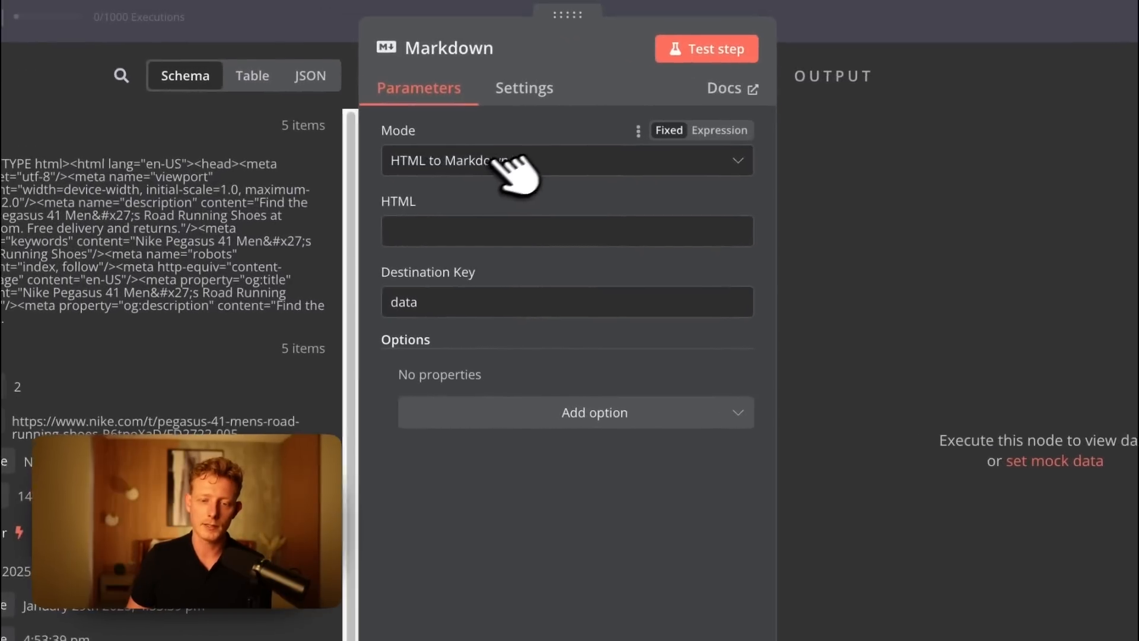
# Keep the Markdown node's mode at HTML to Markdown and map the HTTP Request data field into its HTML parameter.
pyautogui.click(430, 138)
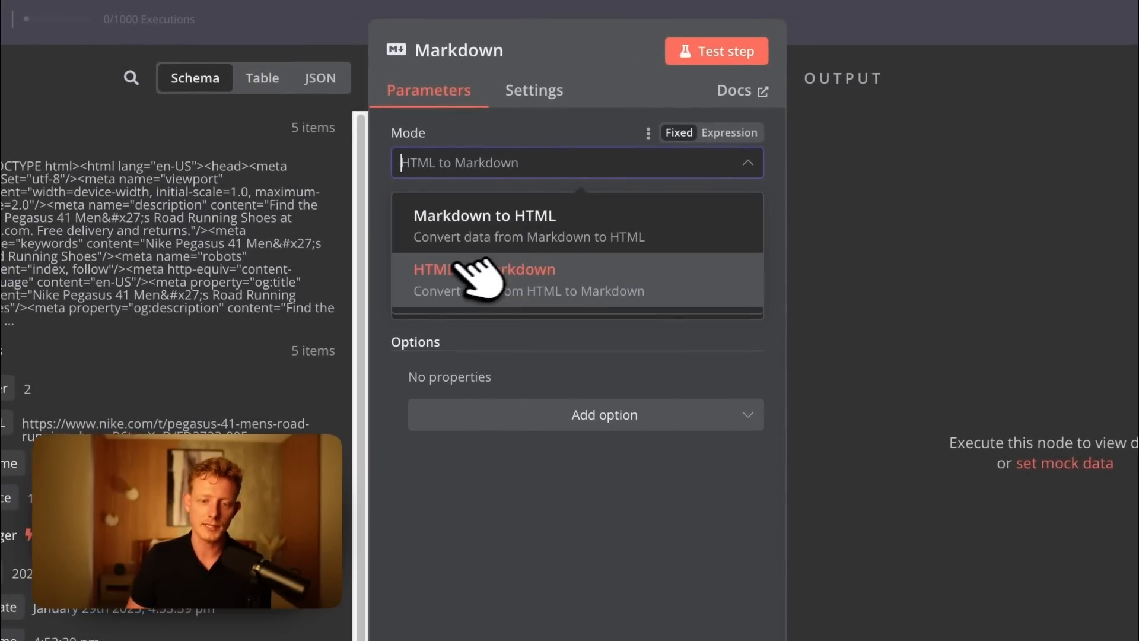
pyautogui.click(569, 282)
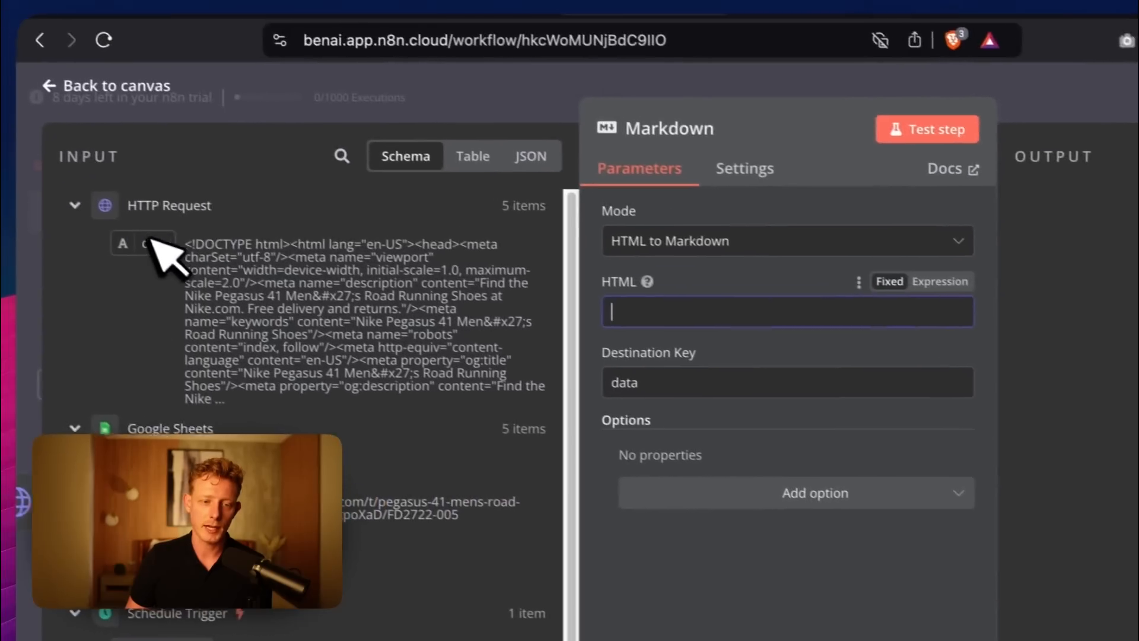
pyautogui.moveTo(153, 240); pyautogui.dragTo(634, 280)
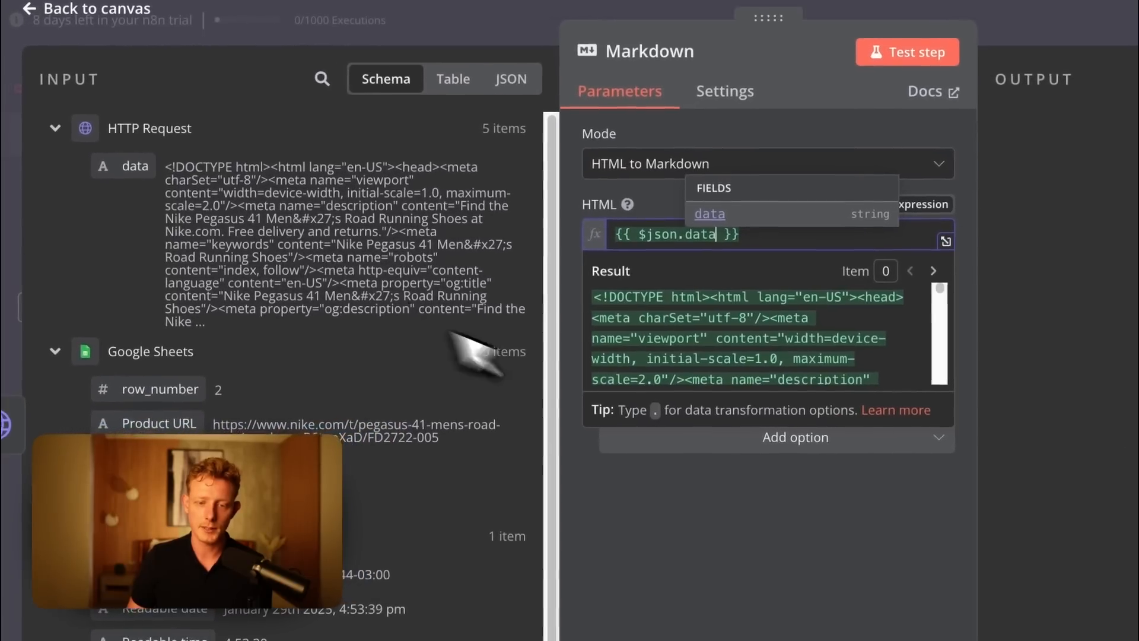
pyautogui.click(721, 509)
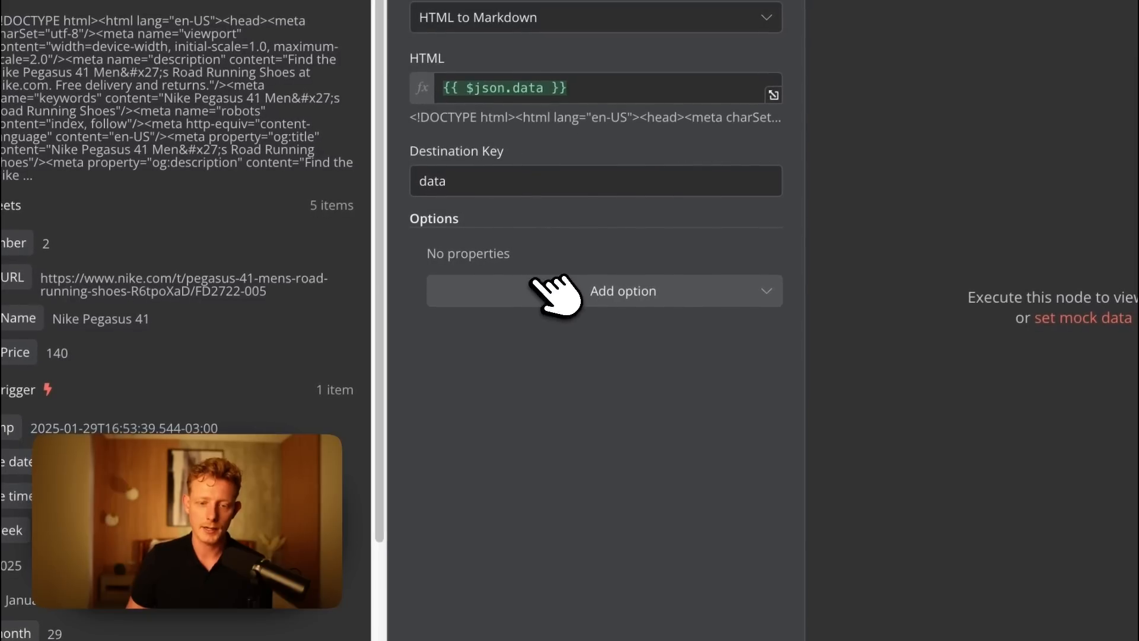
# Add the Ignored Elements option to the Markdown node and set it to img.
pyautogui.click(534, 280)
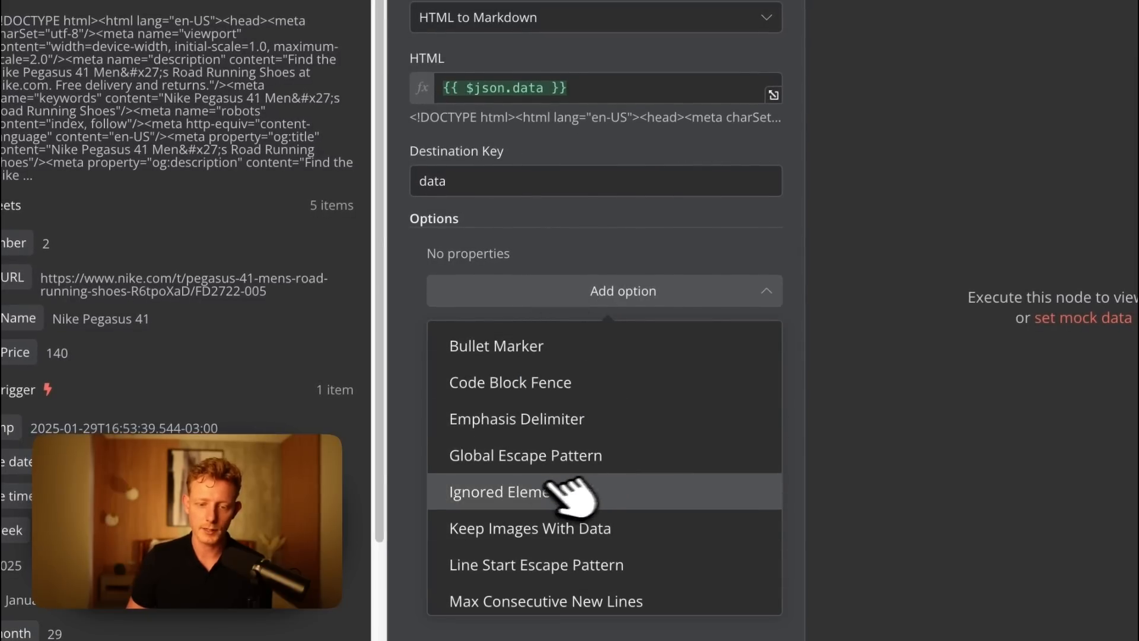
pyautogui.click(525, 490)
pyautogui.click(525, 289)
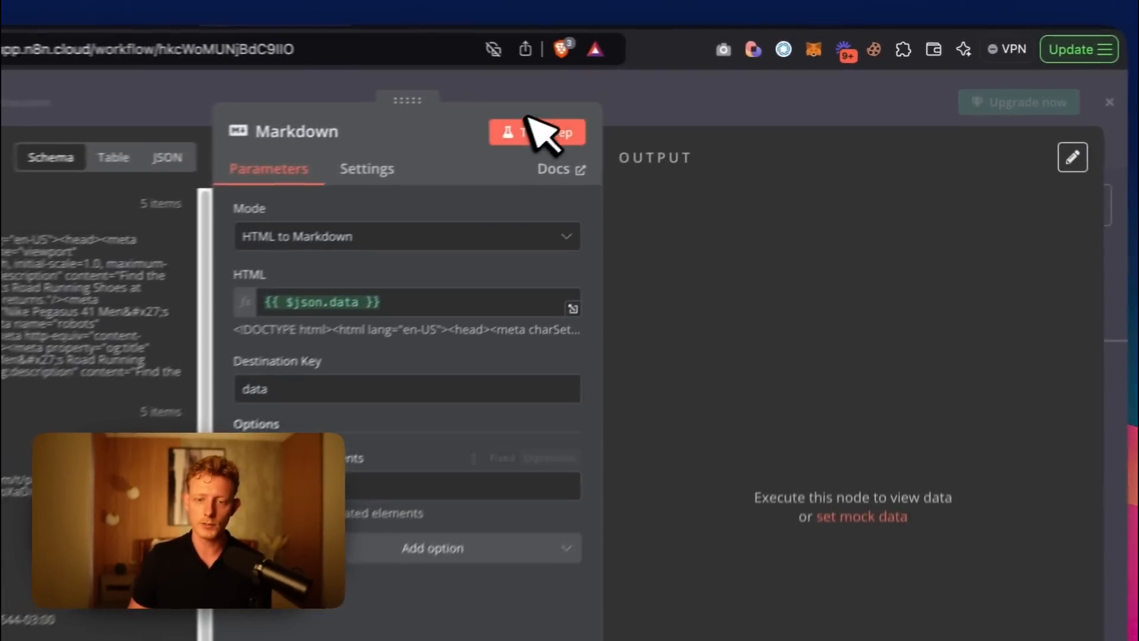
# Test the Markdown node, review the converted page content as a table, and return to the canvas.
pyautogui.click(652, 105)
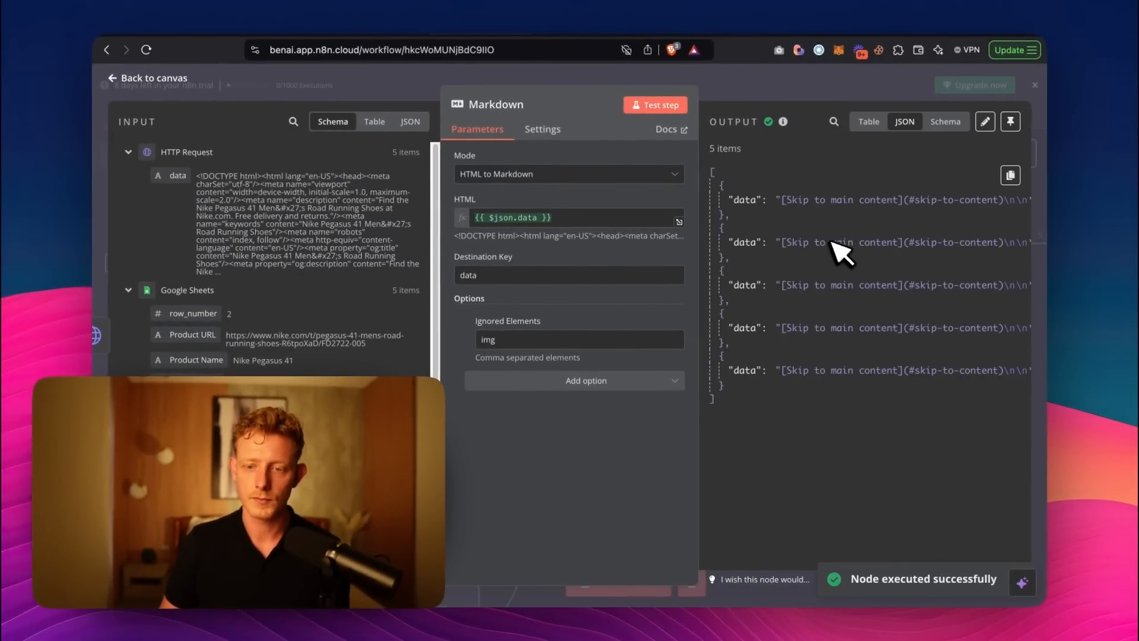
pyautogui.click(868, 121)
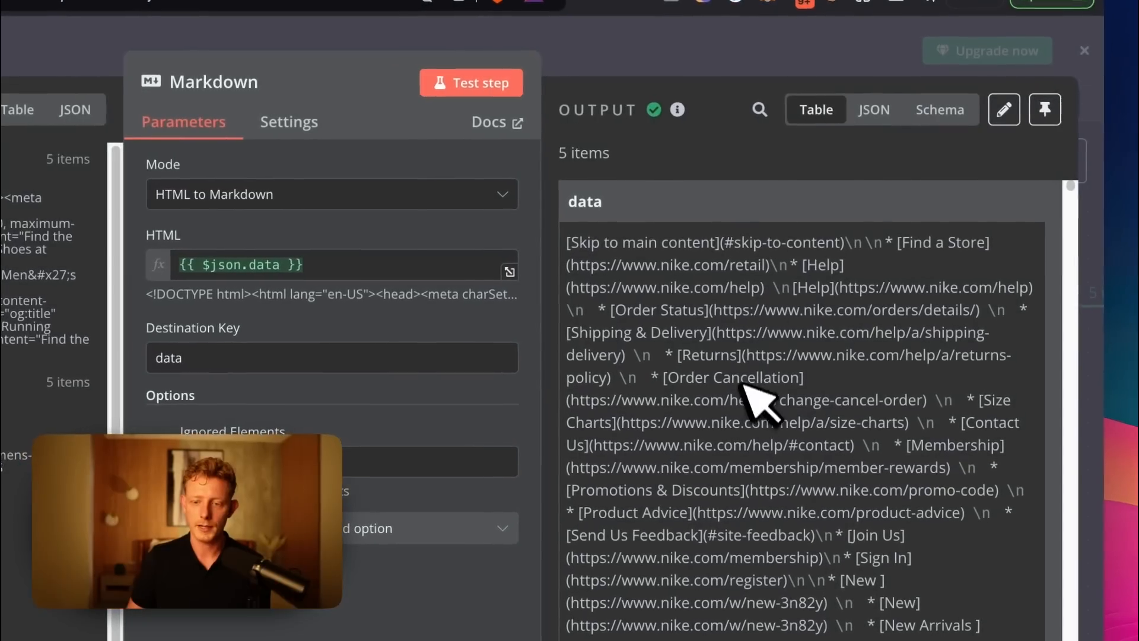
pyautogui.scroll(-5, 836, 295)
pyautogui.scroll(-10, 727, 454)
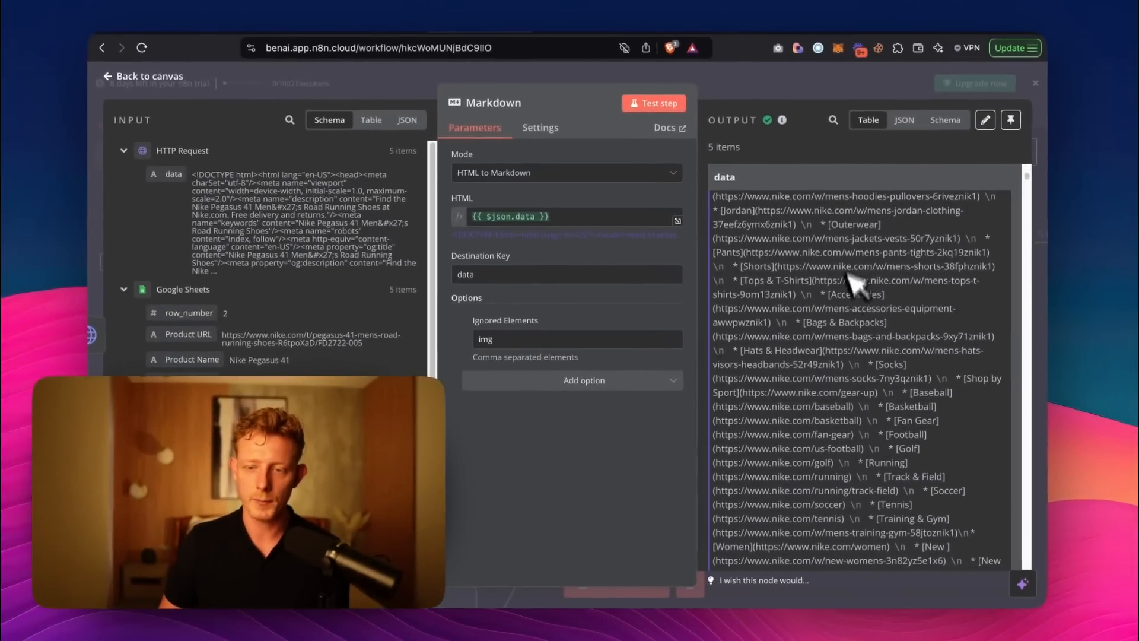
pyautogui.scroll(10, 729, 267)
pyautogui.scroll(5, 816, 258)
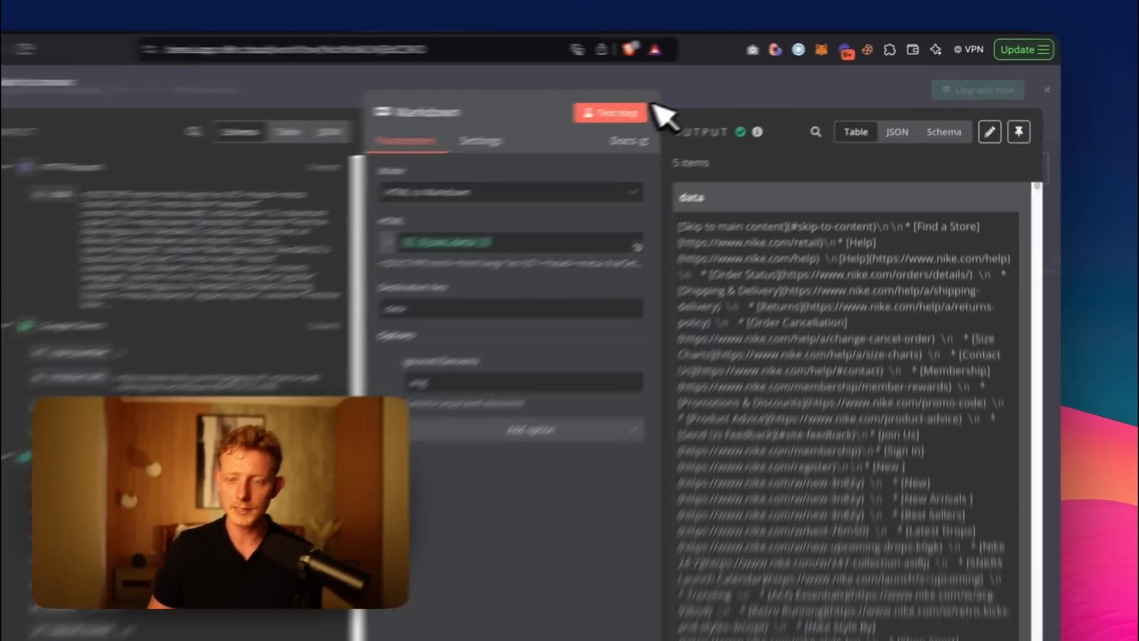
pyautogui.click(828, 81)
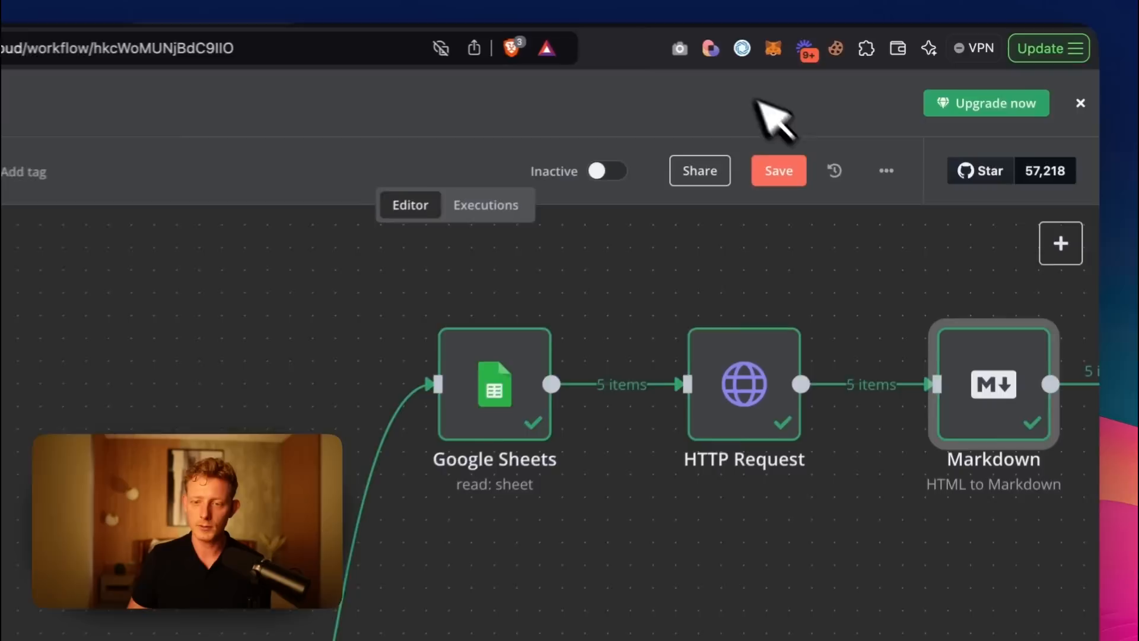
# Add a Basic LLM Chain node after the Markdown node.
pyautogui.moveTo(882, 392); pyautogui.dragTo(347, 380)
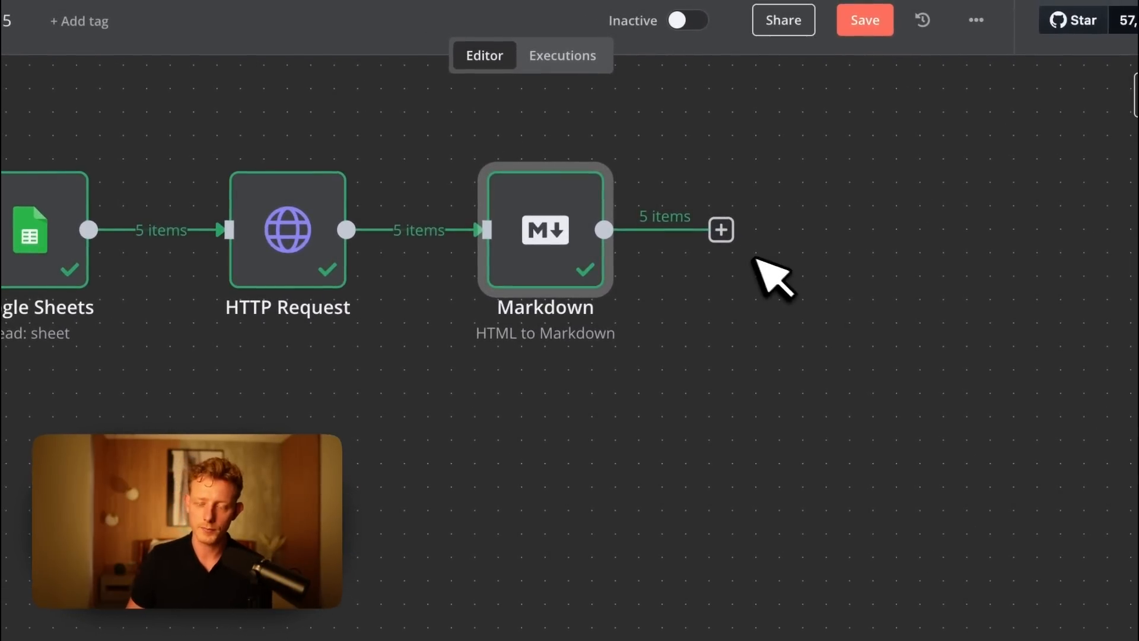
pyautogui.click(721, 230)
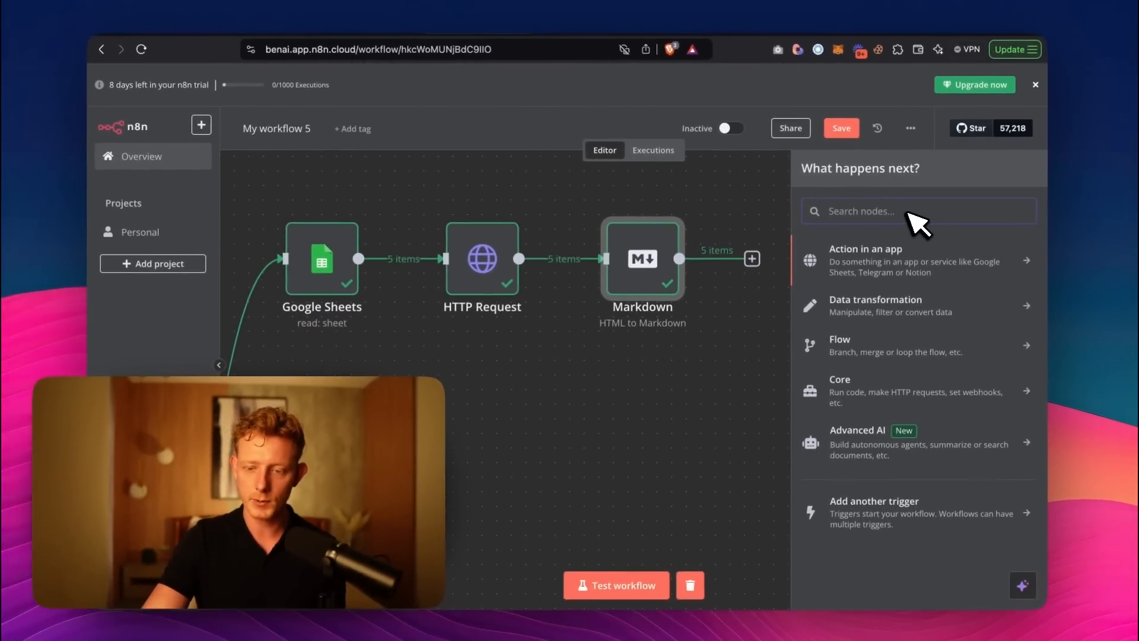
pyautogui.write('llm')
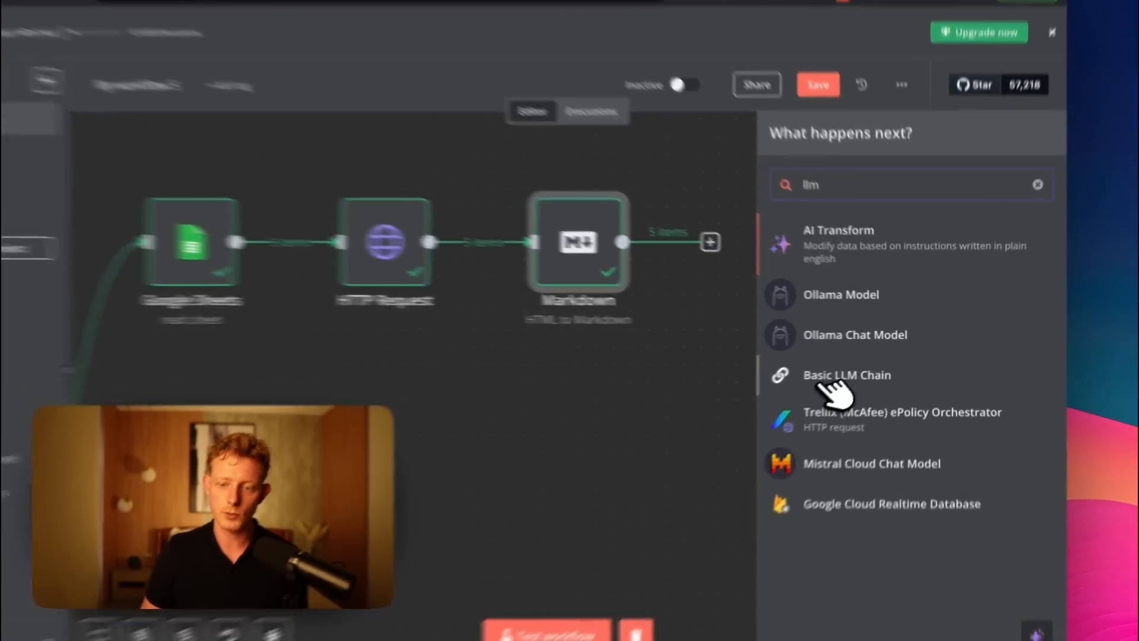
pyautogui.click(854, 370)
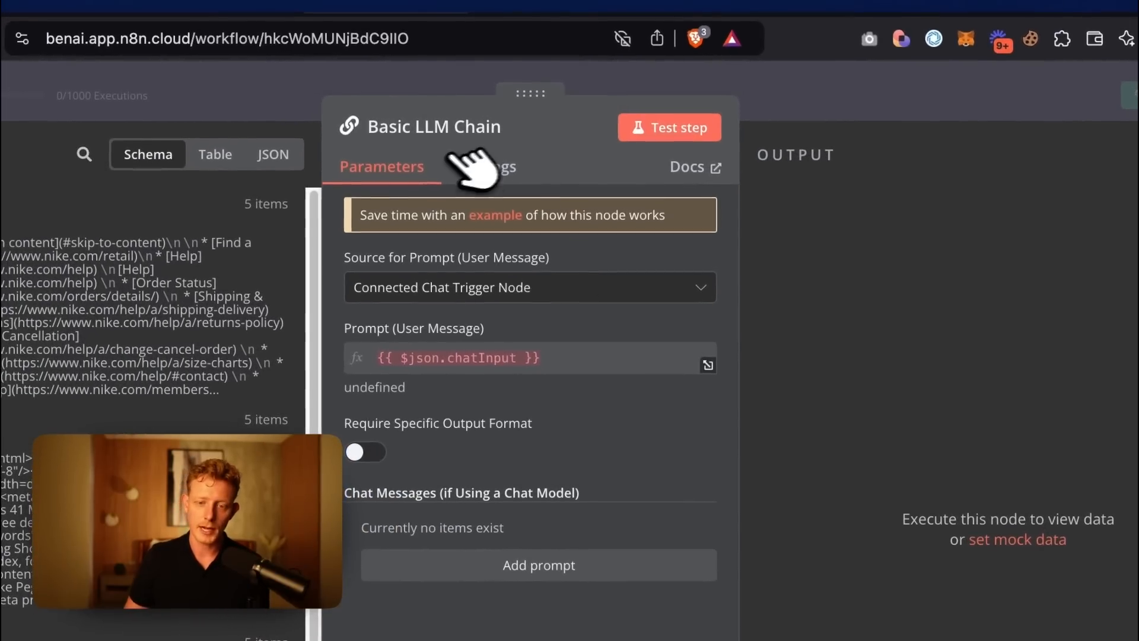
# Set the Basic LLM Chain's user message prompt source to Define below.
pyautogui.click(439, 288)
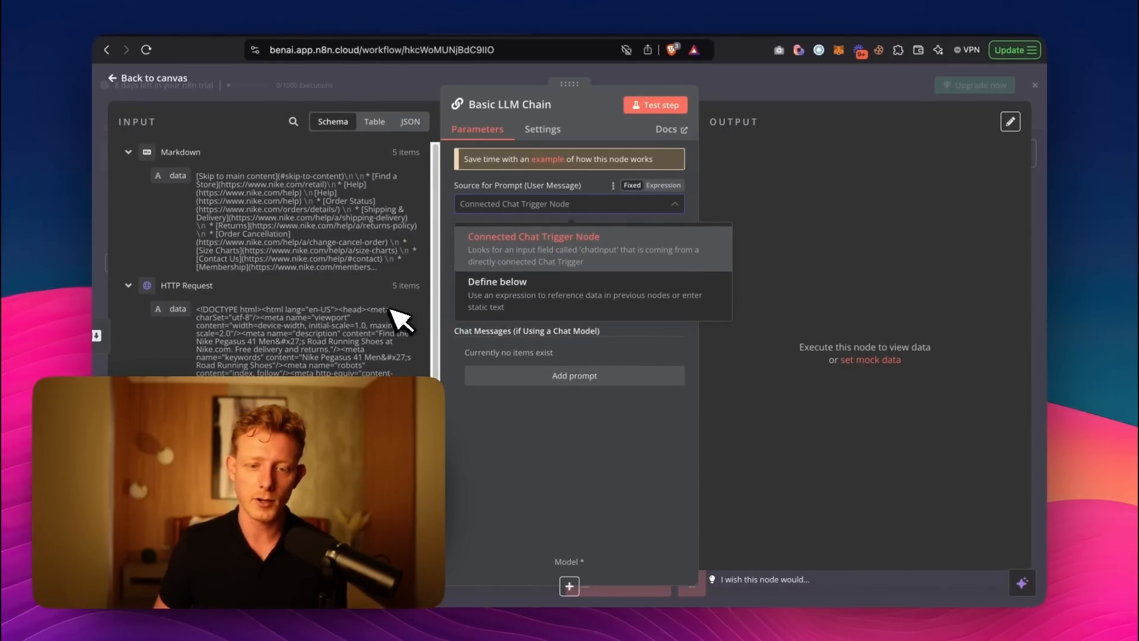
pyautogui.click(540, 237)
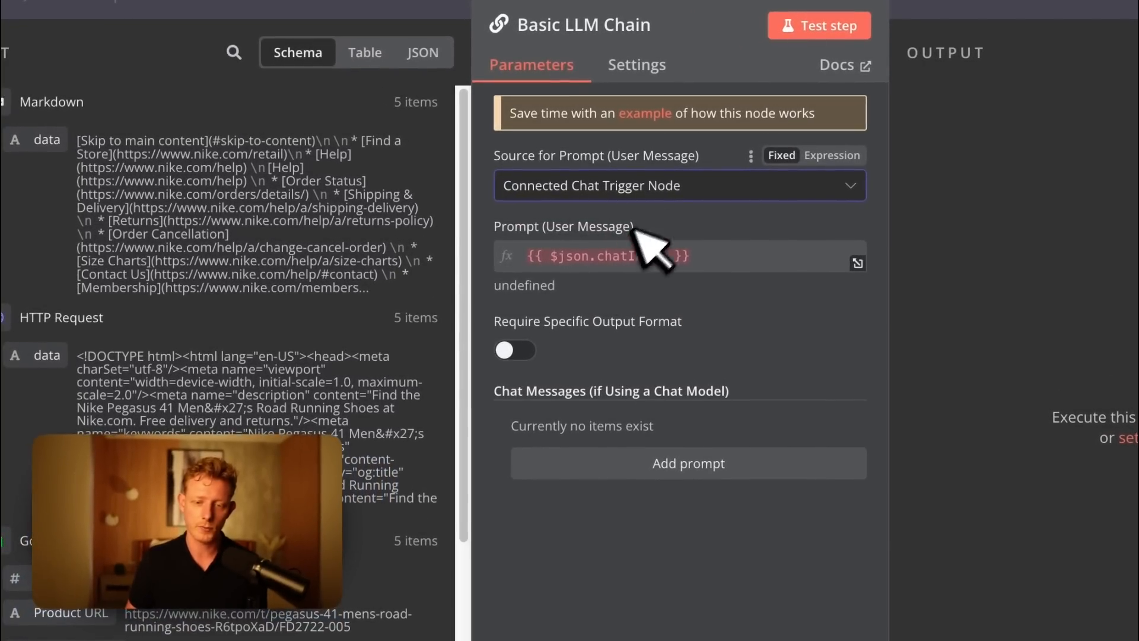
pyautogui.click(666, 188)
pyautogui.click(753, 333)
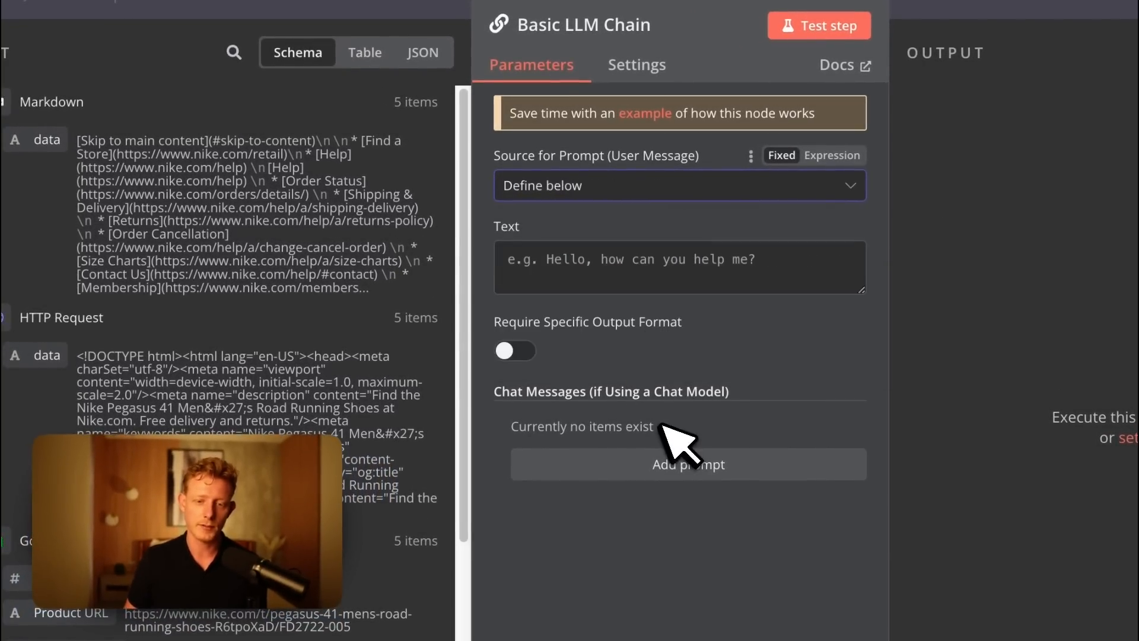
# Map the Markdown node's data field into the prompt Text as the expression {{ $json.data }}.
pyautogui.click(589, 266)
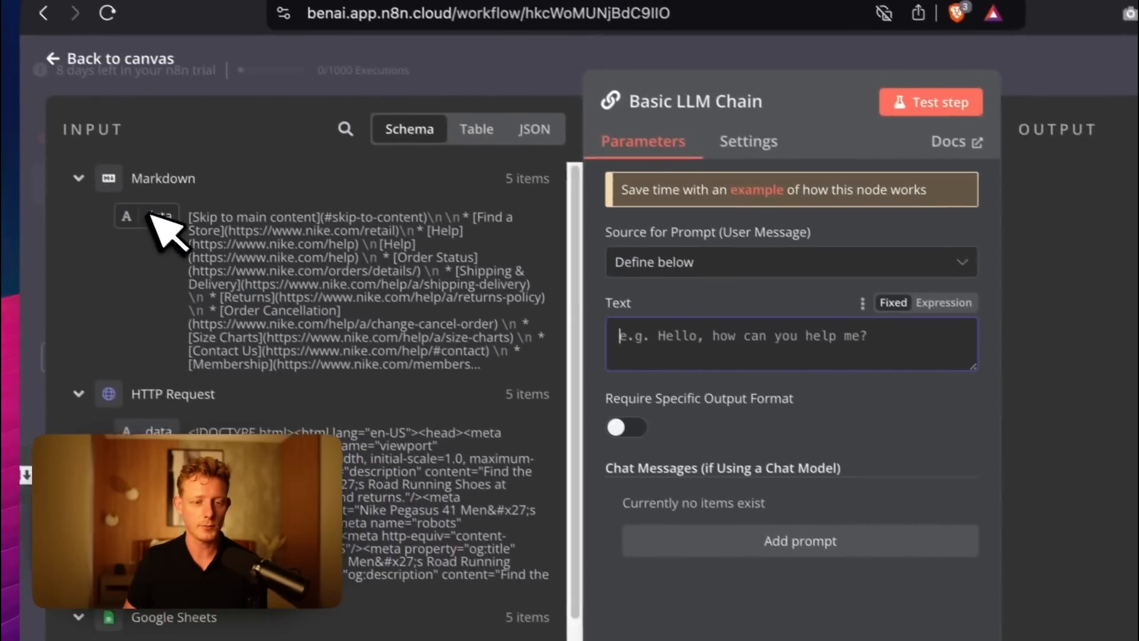
pyautogui.moveTo(54, 148); pyautogui.dragTo(571, 261)
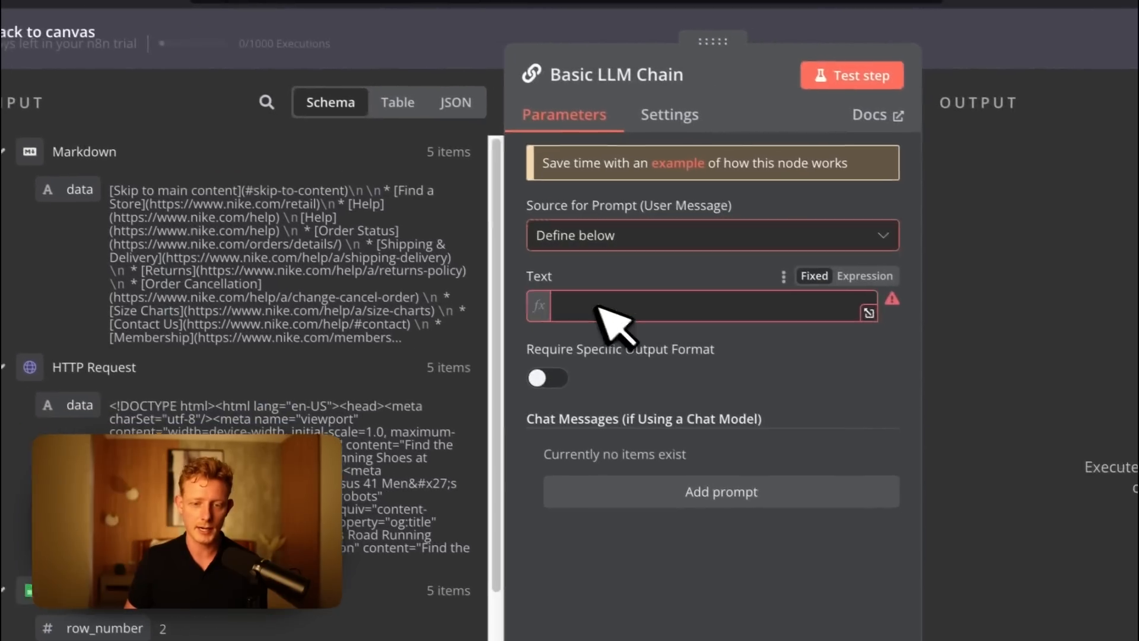
pyautogui.moveTo(595, 305); pyautogui.dragTo(597, 305)
pyautogui.click(566, 273)
pyautogui.click(708, 310)
pyautogui.moveTo(708, 310); pyautogui.dragTo(554, 307)
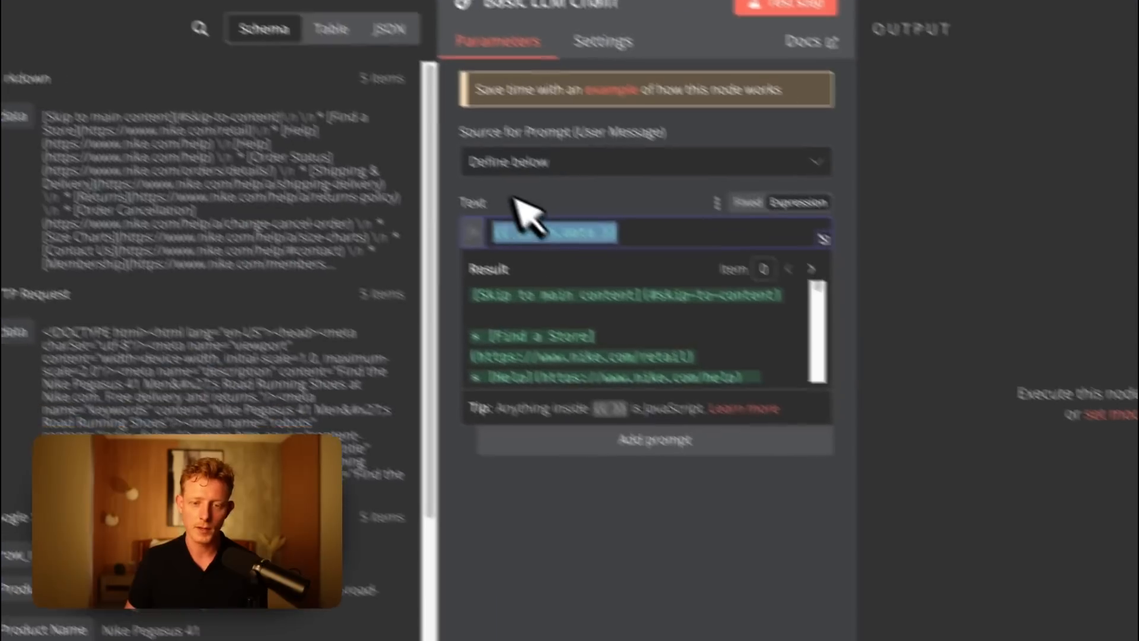
pyautogui.click(700, 287)
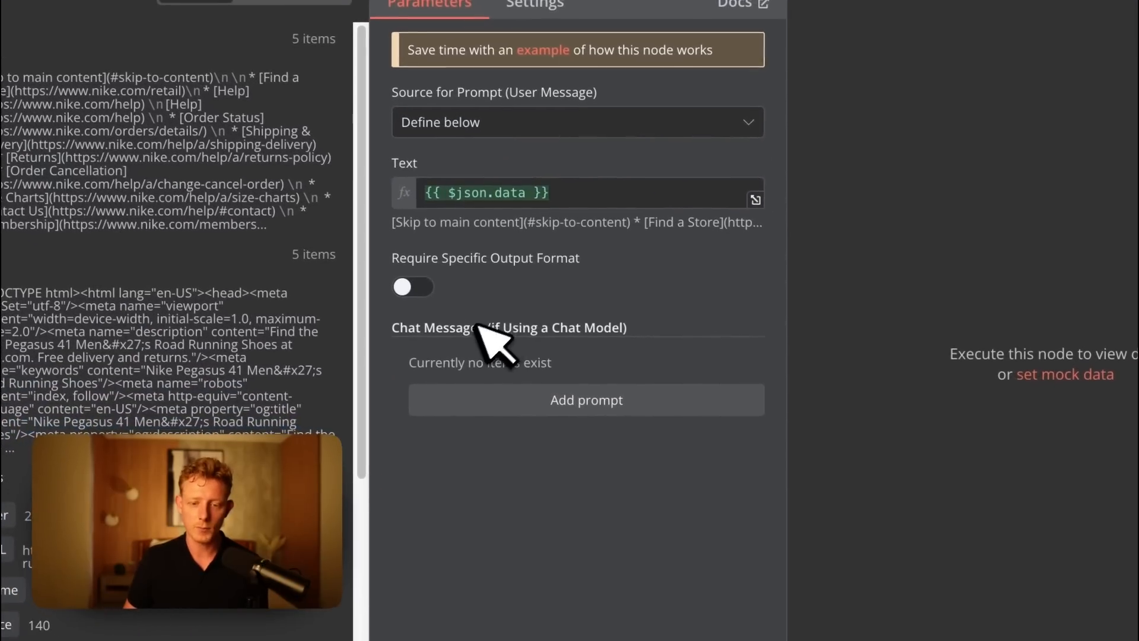
# Add a chat message prompt to the Basic LLM Chain and keep its type as System.
pyautogui.click(519, 396)
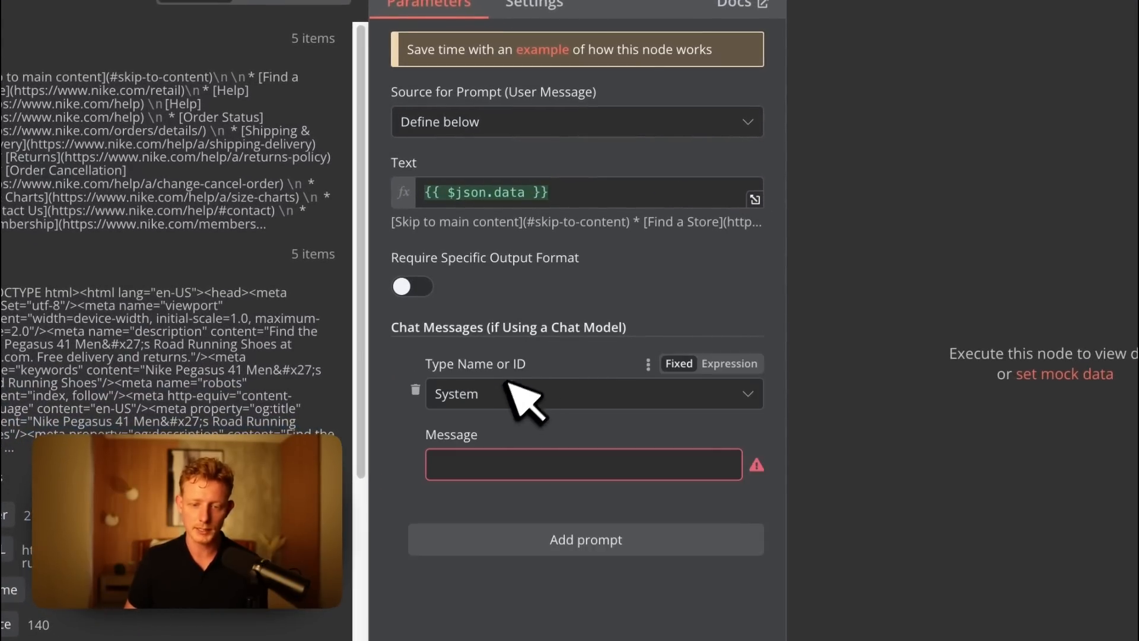
pyautogui.click(469, 394)
pyautogui.click(494, 484)
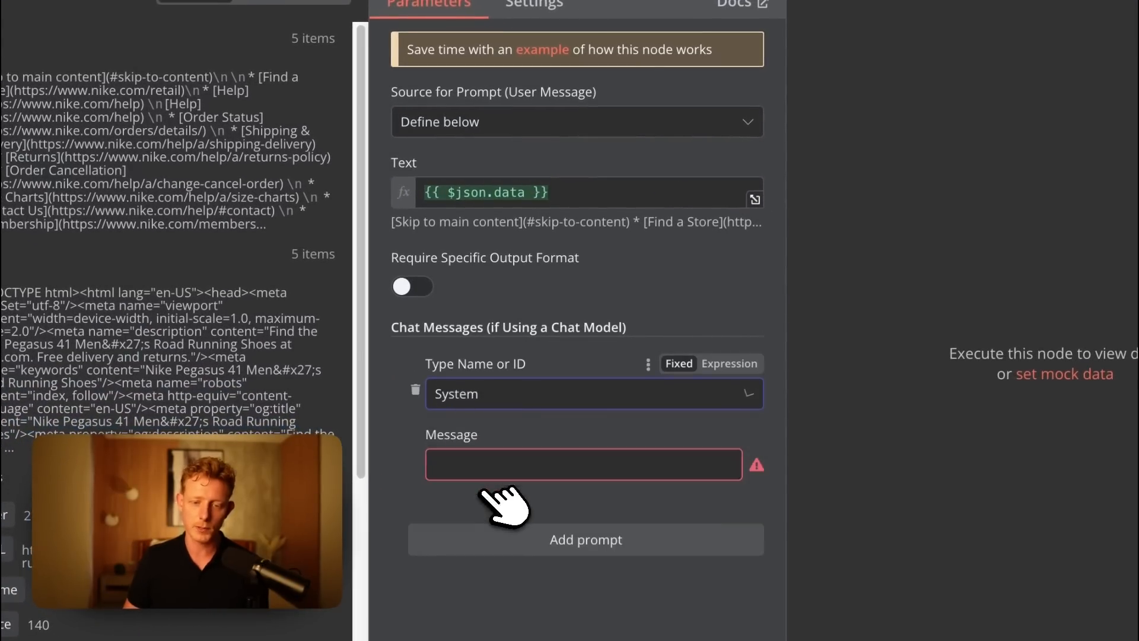
# Begin the system message with the heading "# Role & obective" and make the message an expression.
pyautogui.click(499, 466)
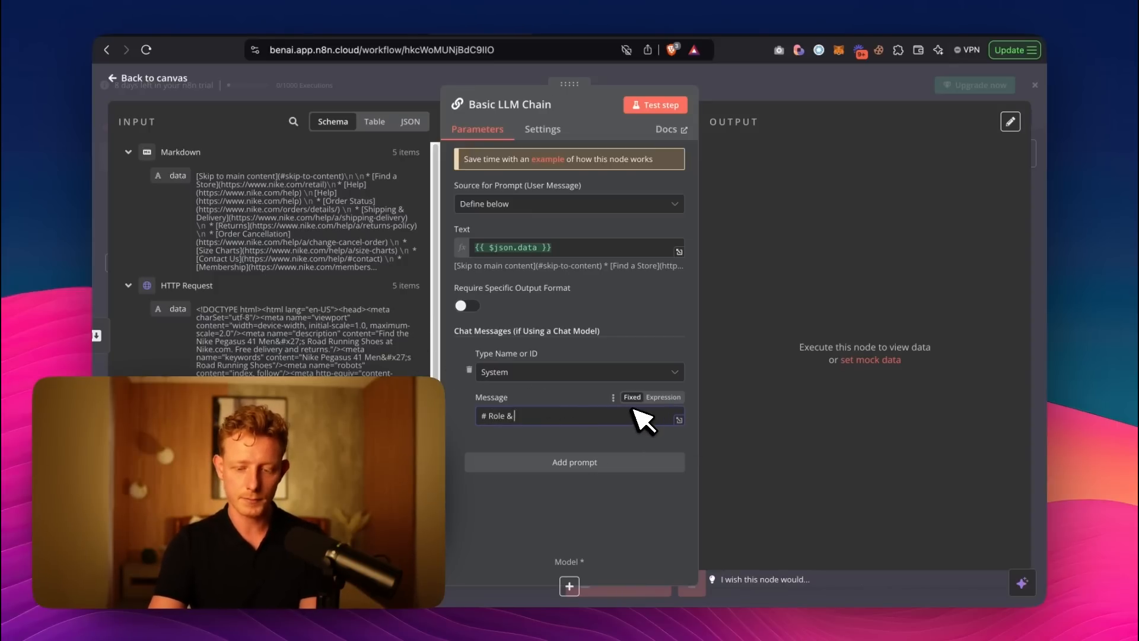
pyautogui.write('obective')
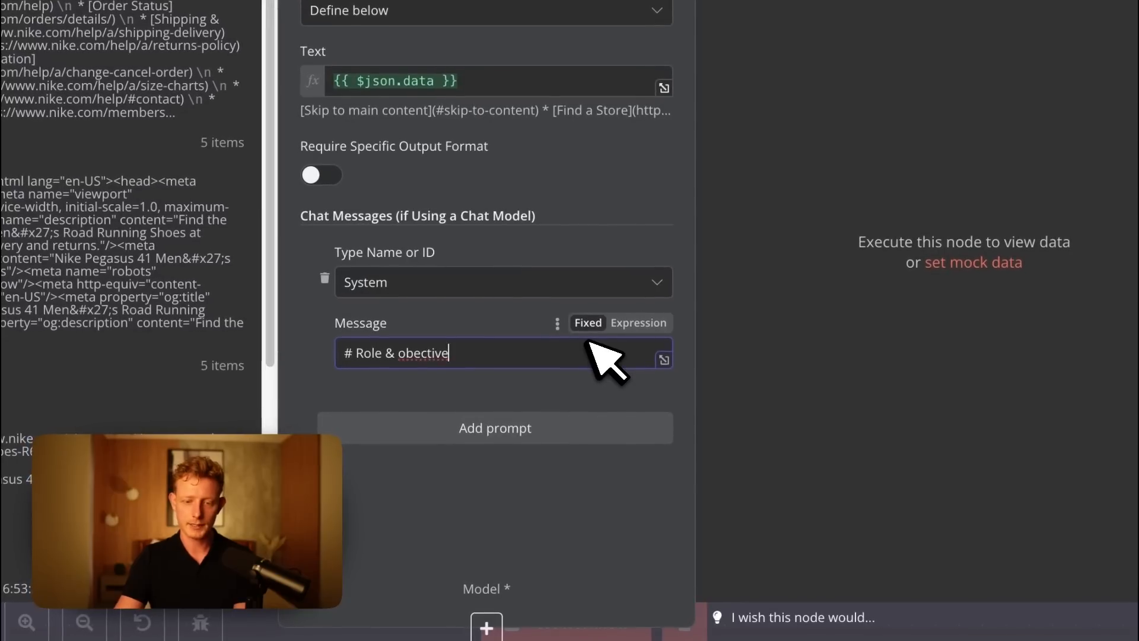
pyautogui.click(638, 323)
pyautogui.press('Return')
pyautogui.press('Return')
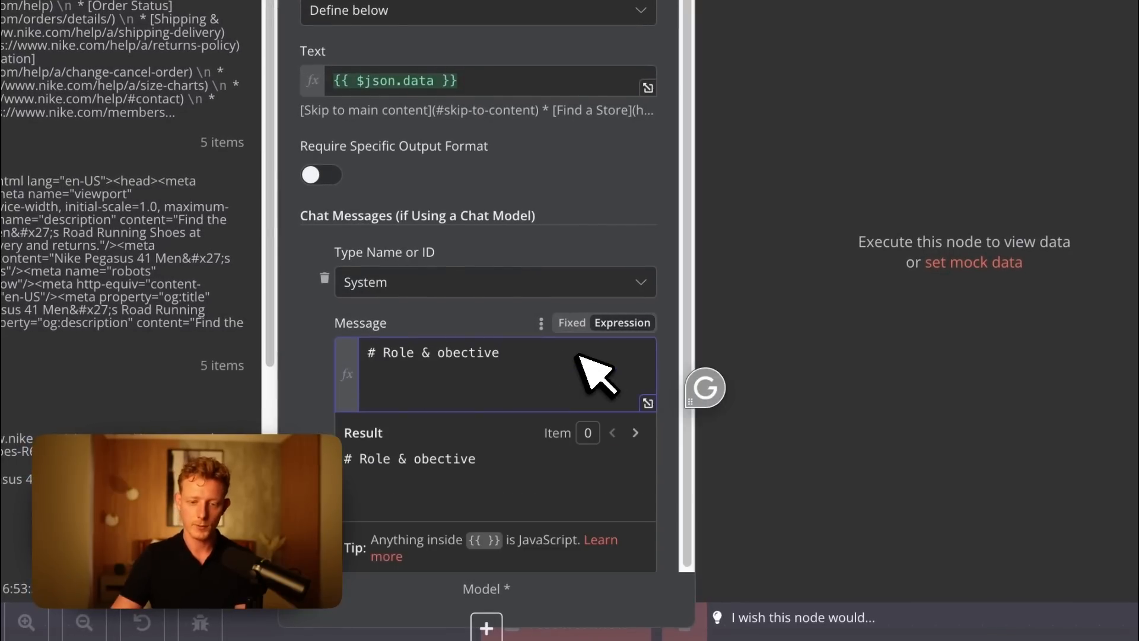
# Write below the heading that the model is a worldclass price extractor that must output ONLY the product's price, with no summary or explanation.
pyautogui.write('You are a worldclass pri')
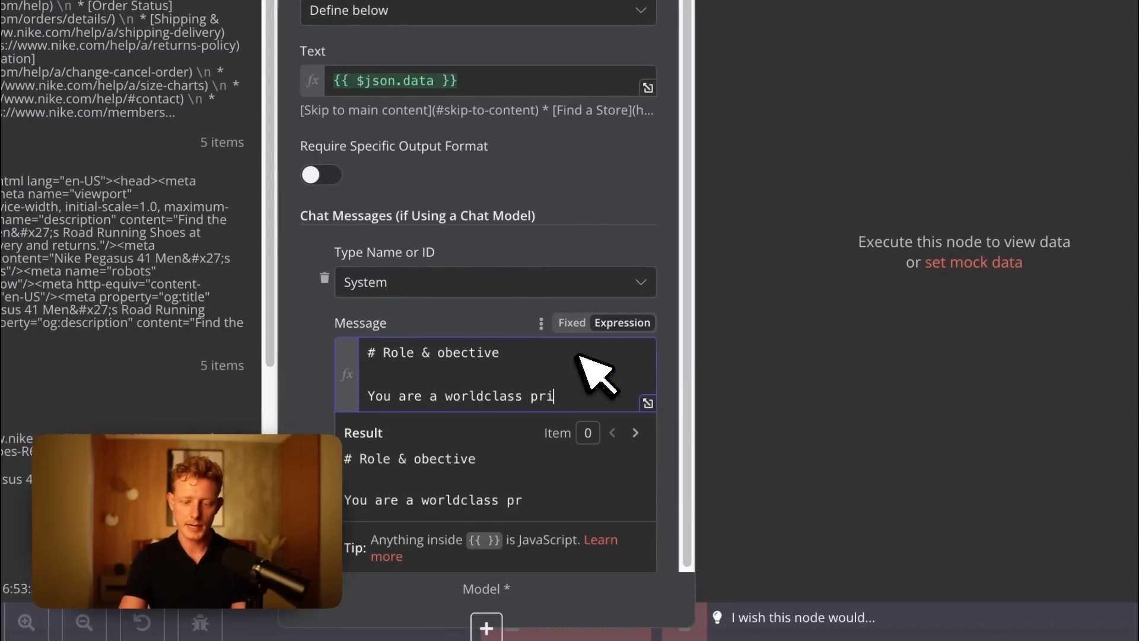
pyautogui.write(' from the scraped website, your k')
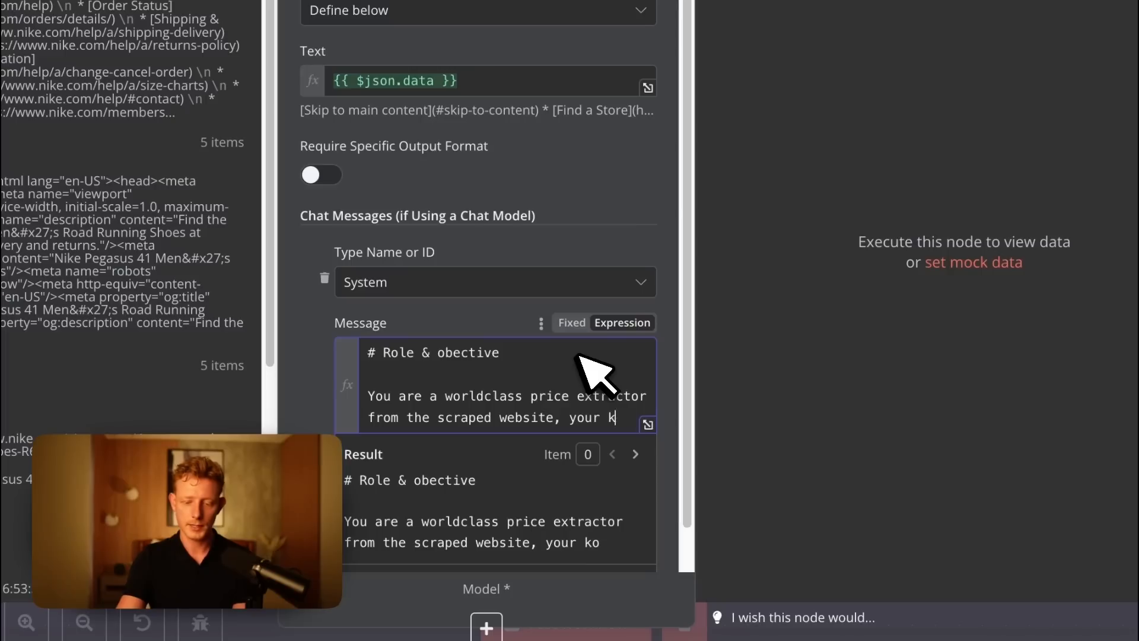
pyautogui.press('BackSpace')
pyautogui.write('ob is to extract the price of the p')
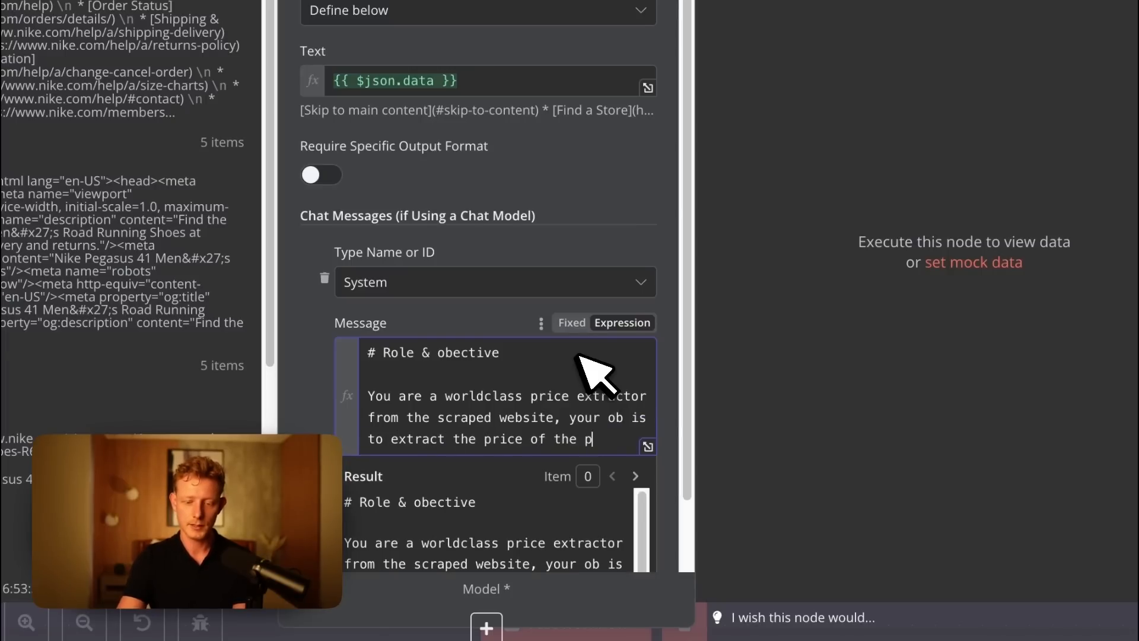
pyautogui.write('roduct and output ONLY the pri')
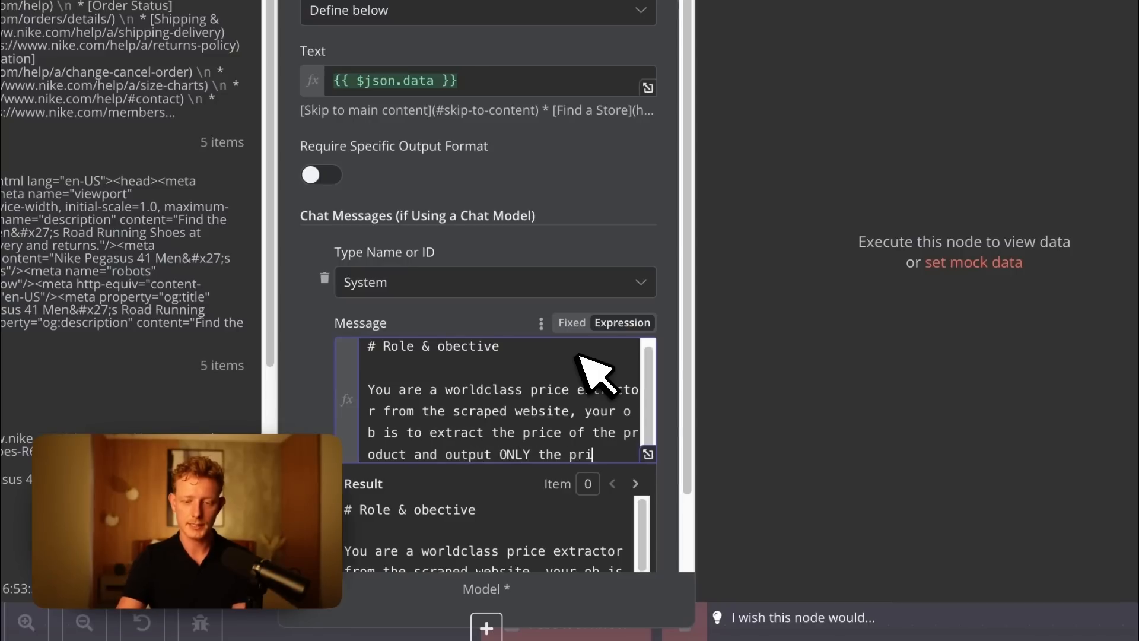
pyautogui.write('o thing, no summary, no expla')
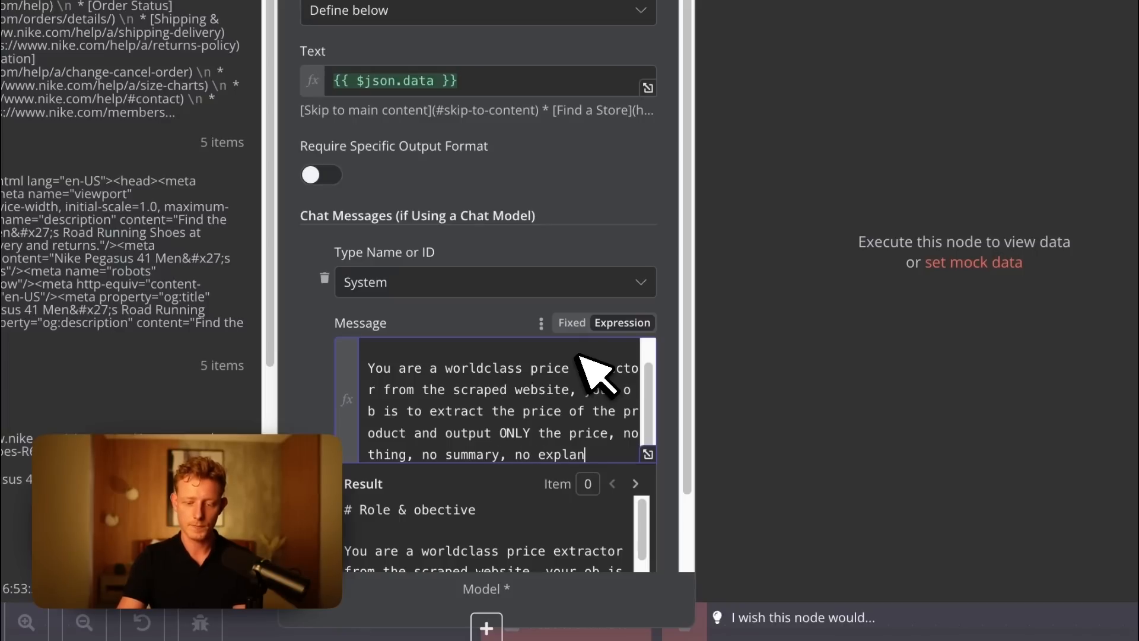
pyautogui.write(' noting but the price.')
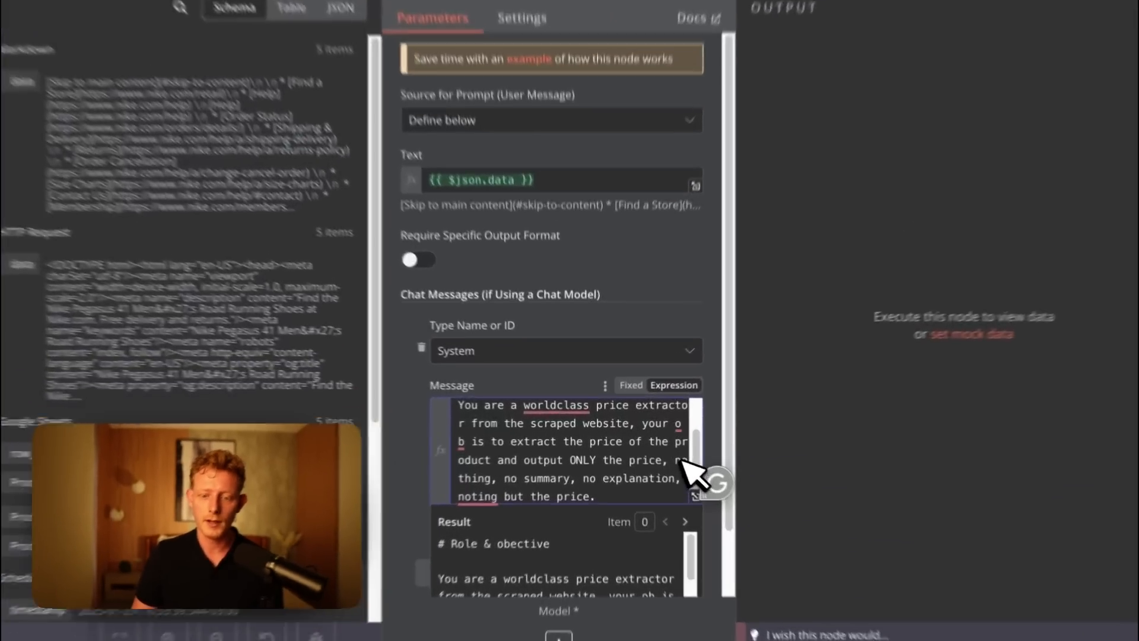
# Correct "noting" to "nothing" in the system message and append "Dont output the price with a dollar sign.".
pyautogui.moveTo(655, 452); pyautogui.dragTo(473, 489)
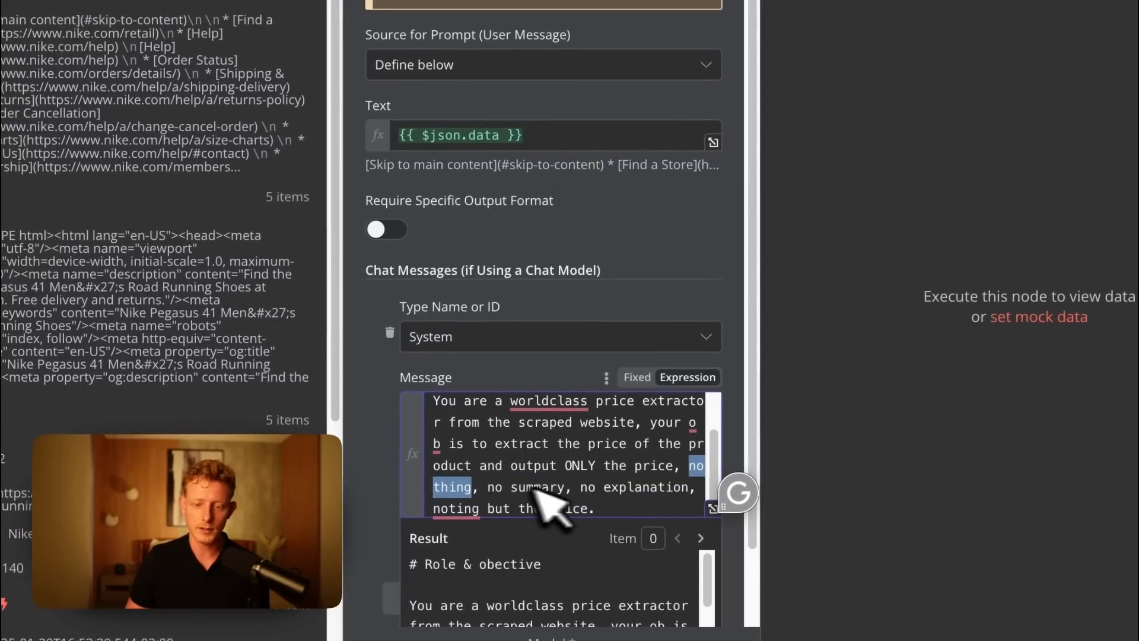
pyautogui.click(467, 508)
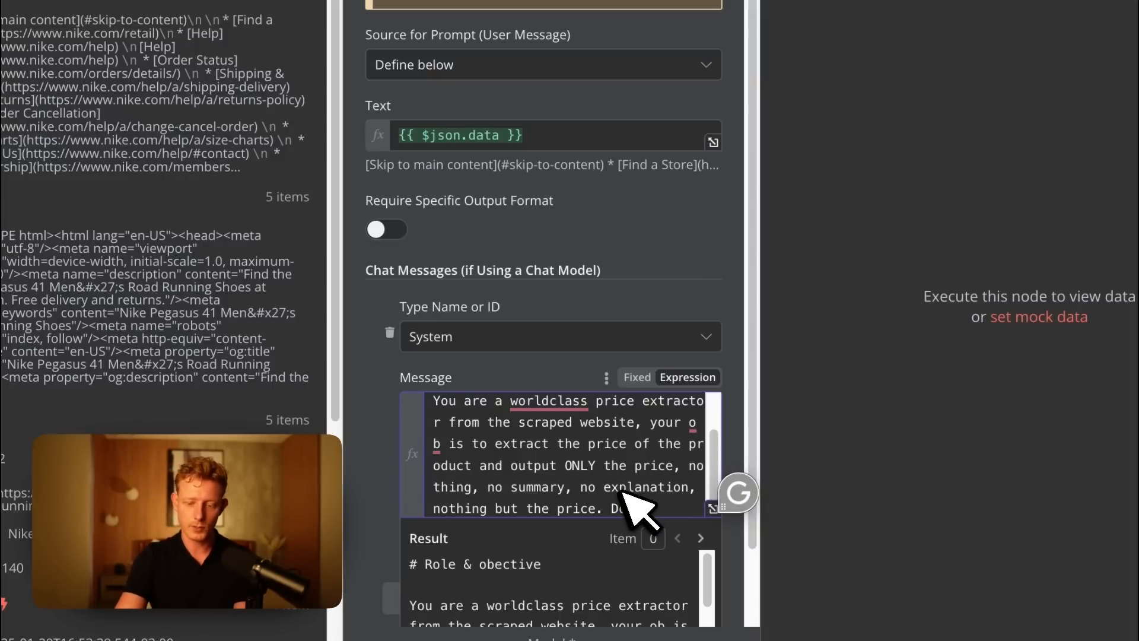
pyautogui.write('the price with a dollar sign.')
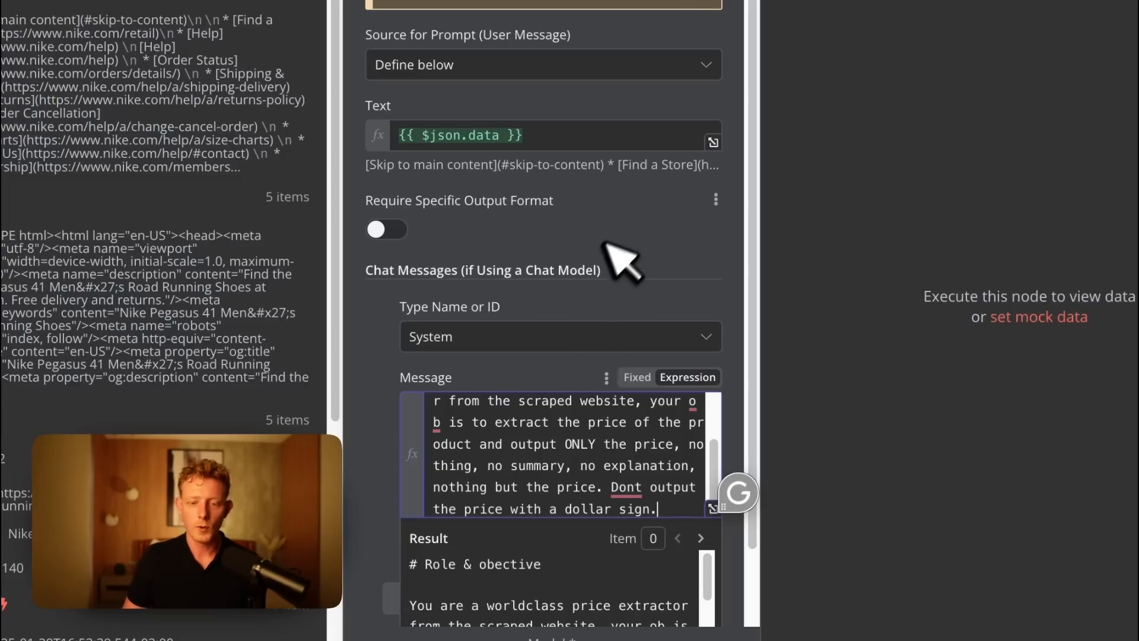
pyautogui.click(617, 262)
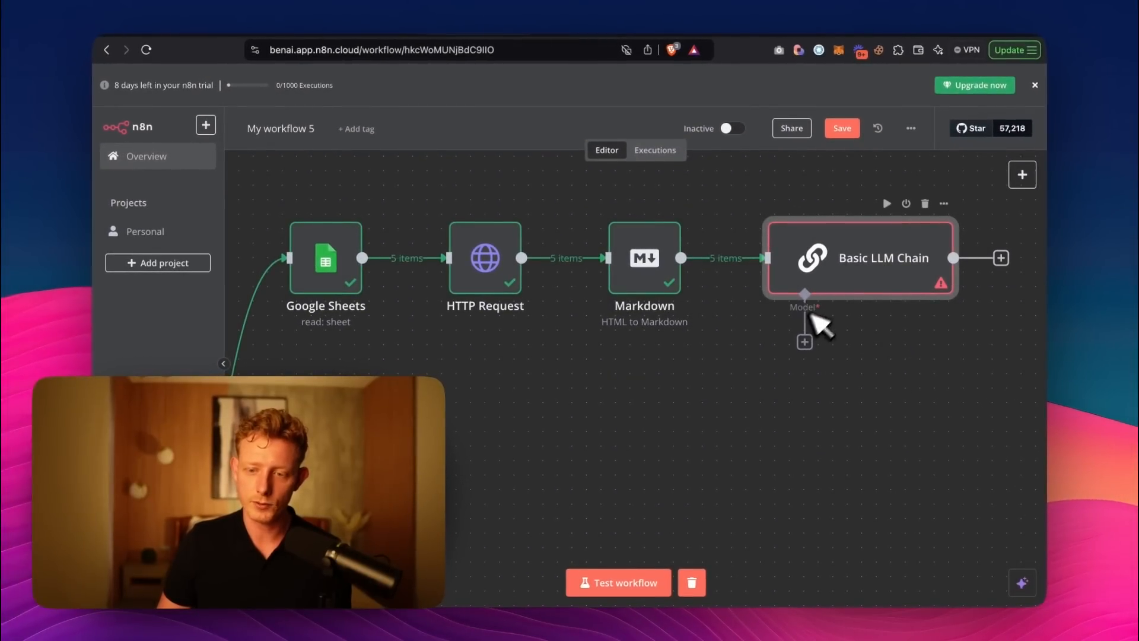
# Attach a Google Gemini Chat Model to the Basic LLM Chain's model connection.
pyautogui.click(804, 343)
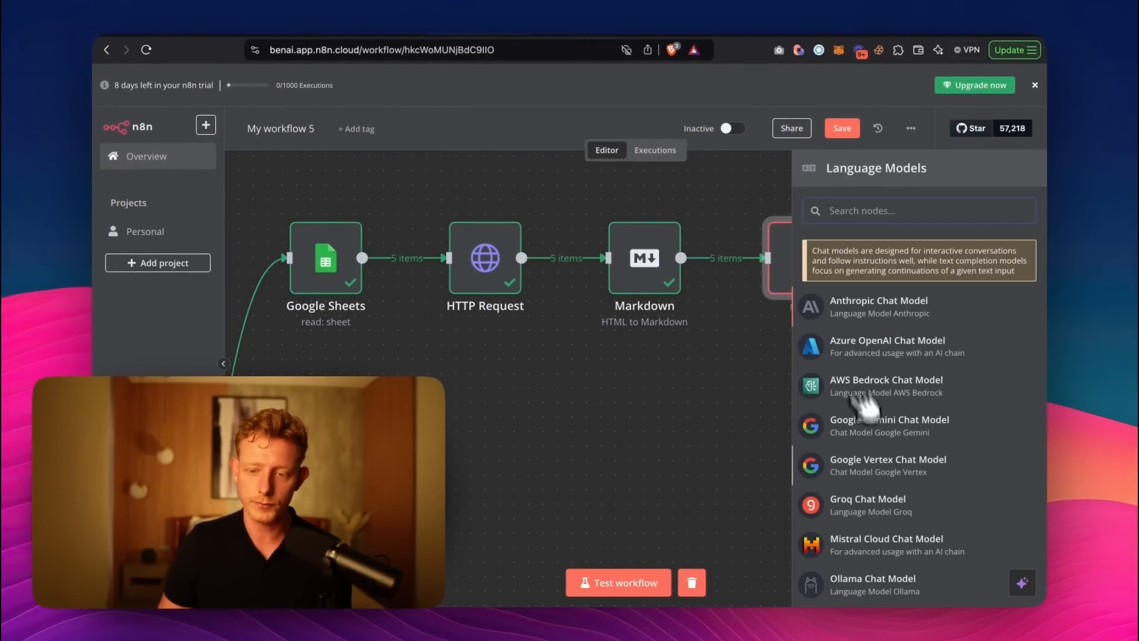
pyautogui.scroll(-3, 842, 439)
pyautogui.scroll(3, 831, 302)
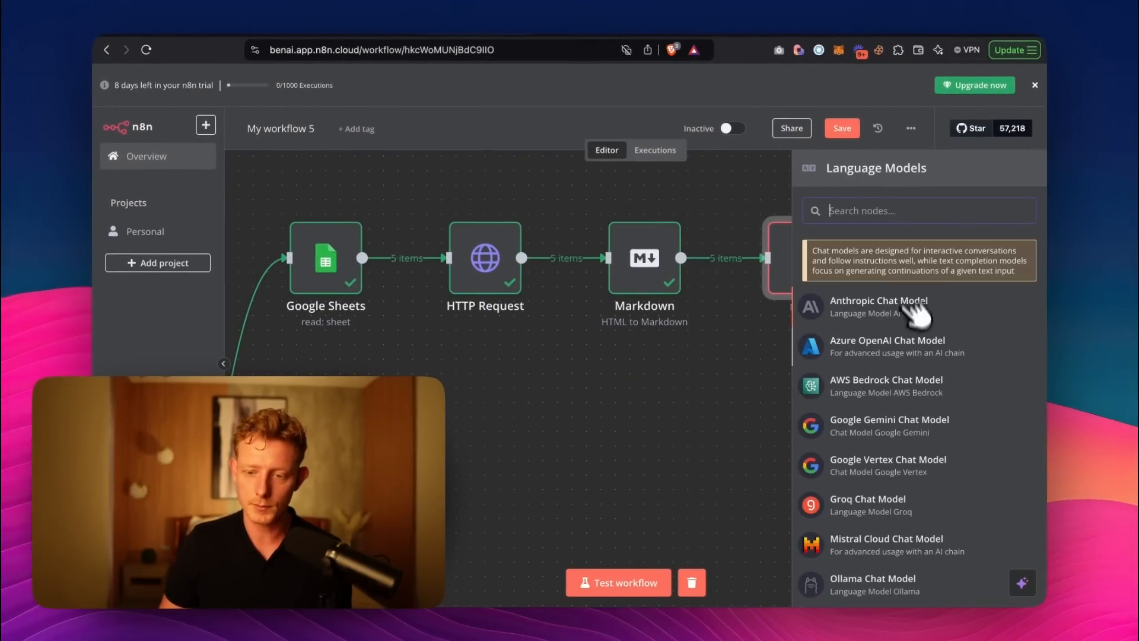
pyautogui.click(878, 425)
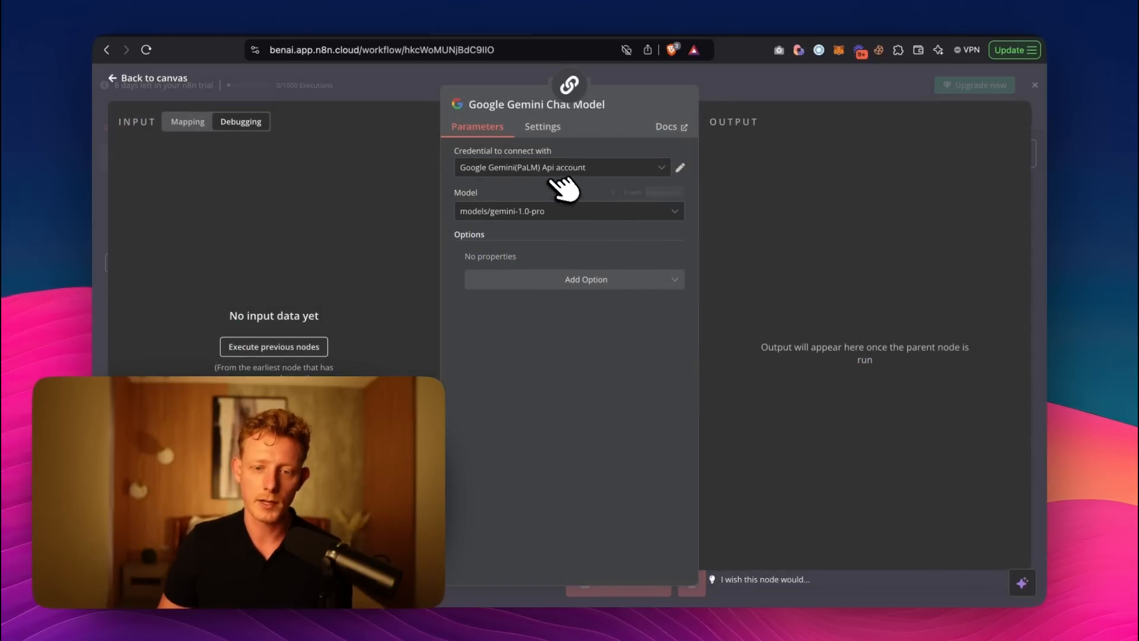
# Set the Google Gemini Chat Model to models/gemini-2.0-flash-exp and return to the canvas.
pyautogui.click(576, 213)
pyautogui.scroll(-10, 582, 353)
pyautogui.scroll(-8, 585, 359)
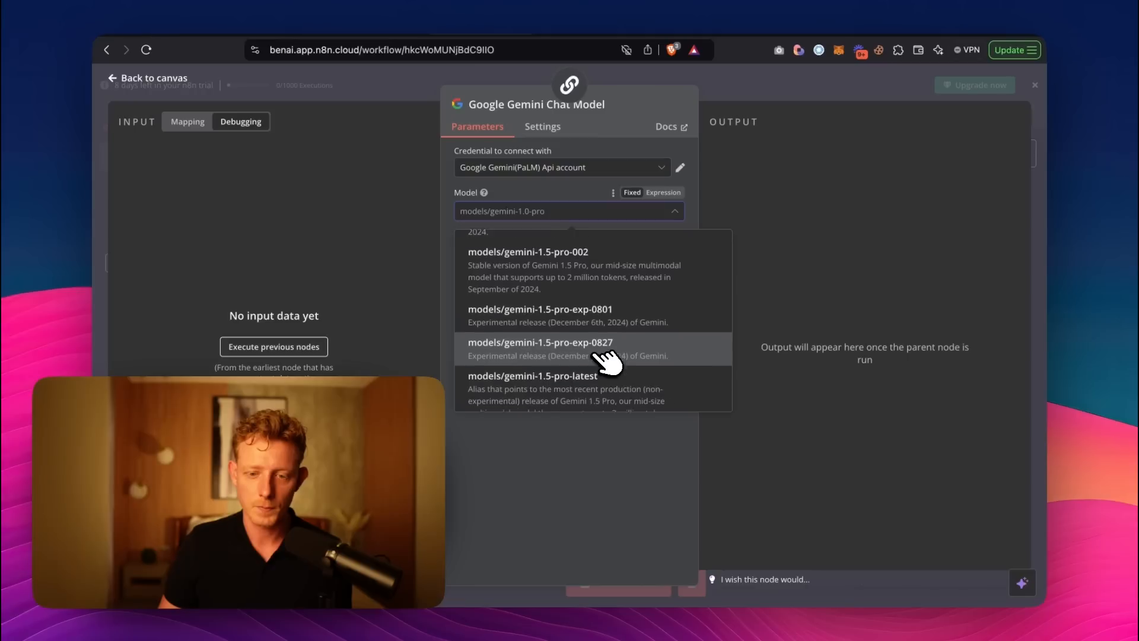
pyautogui.scroll(-4, 605, 360)
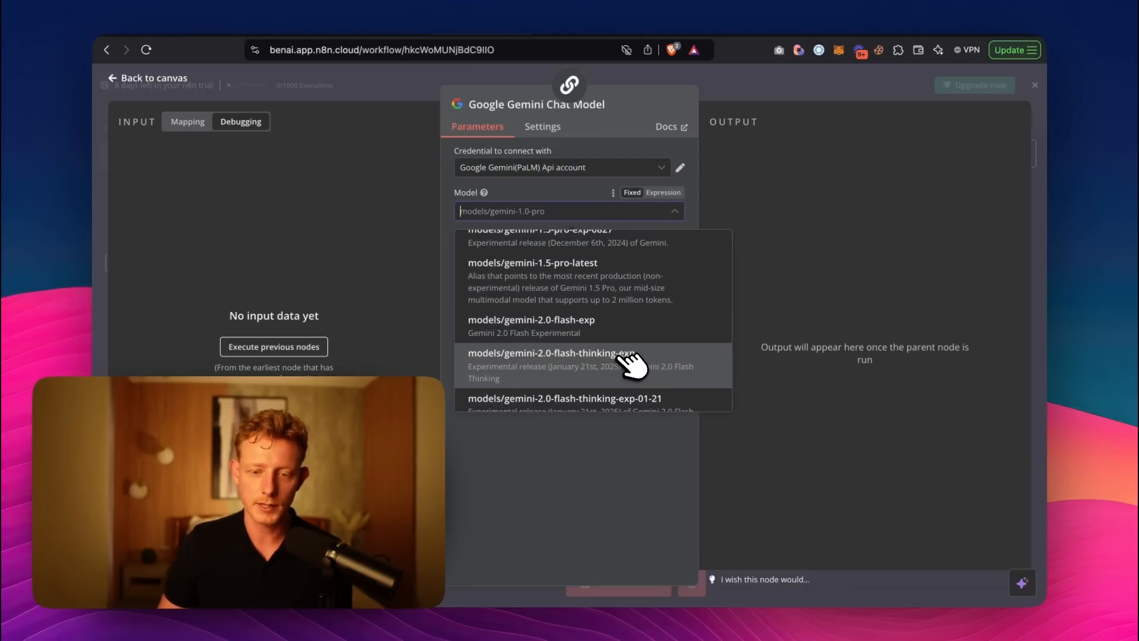
pyautogui.click(570, 327)
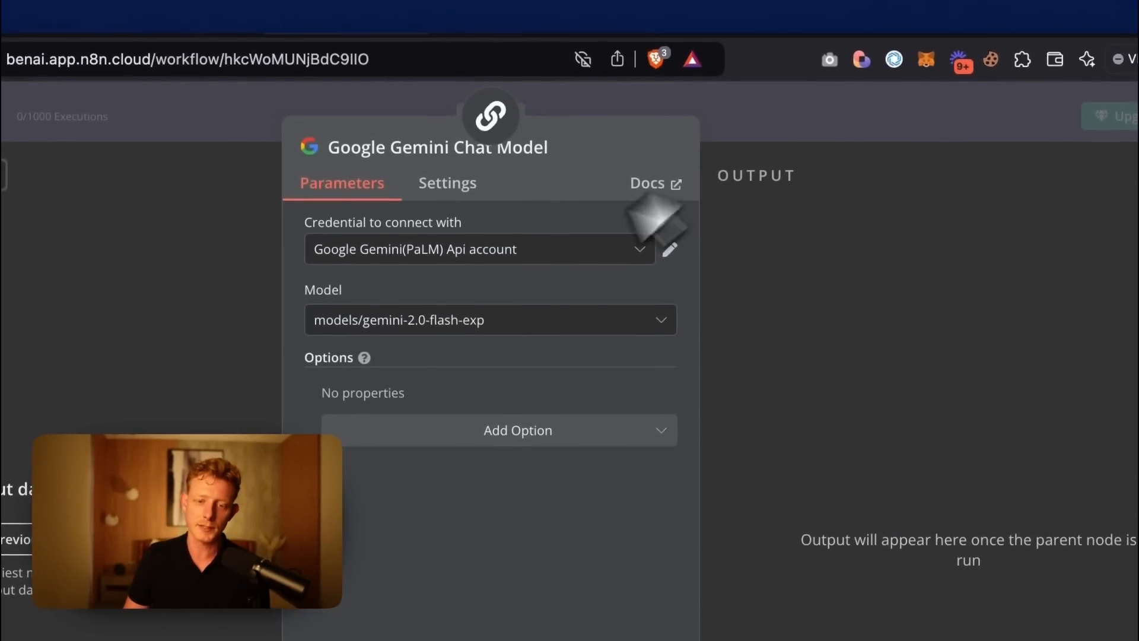
pyautogui.click(749, 132)
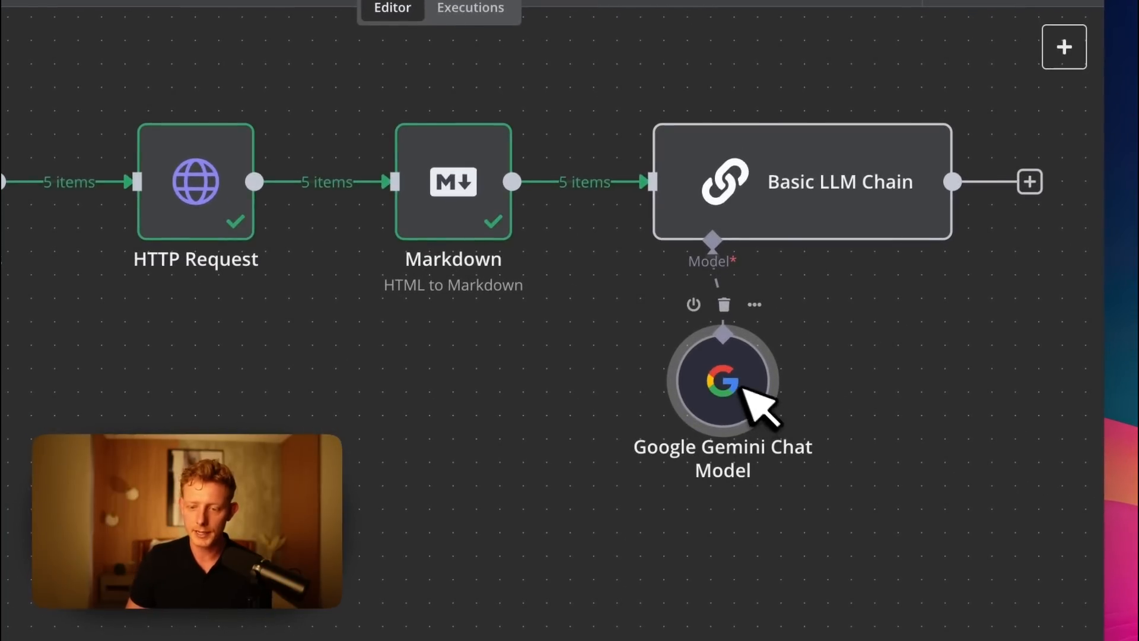
# Reopen the Basic LLM Chain node and enable Require Specific Output Format.
pyautogui.doubleClick(795, 181)
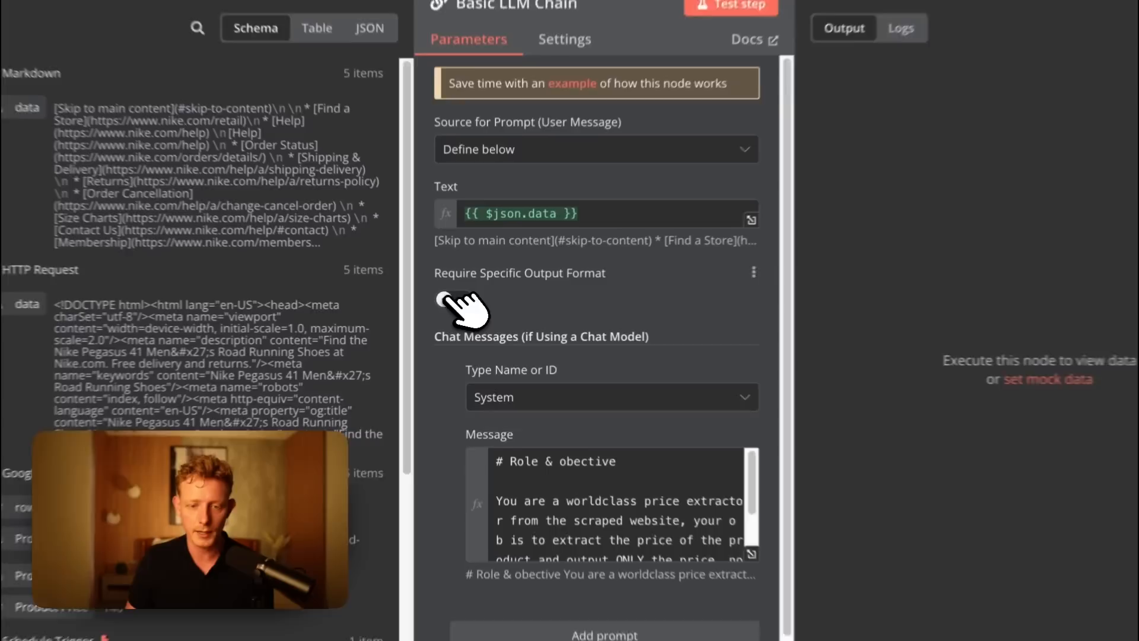
pyautogui.click(463, 306)
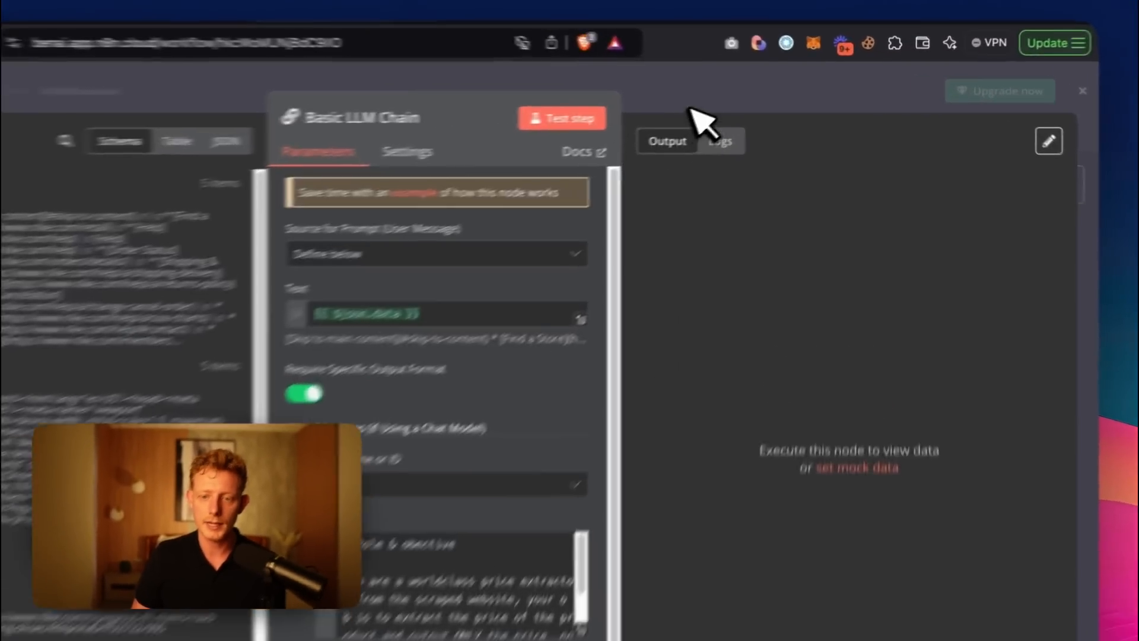
# Return to the canvas and attach a Structured Output Parser to the Basic LLM Chain's output parser connection.
pyautogui.click(748, 95)
pyautogui.click(896, 309)
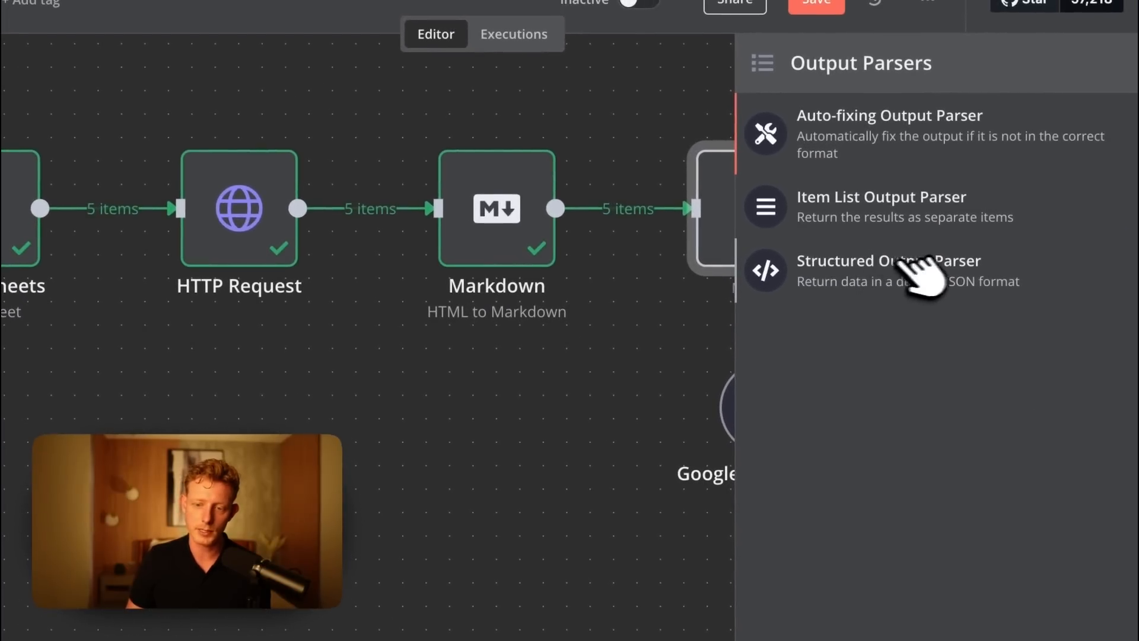
pyautogui.click(908, 267)
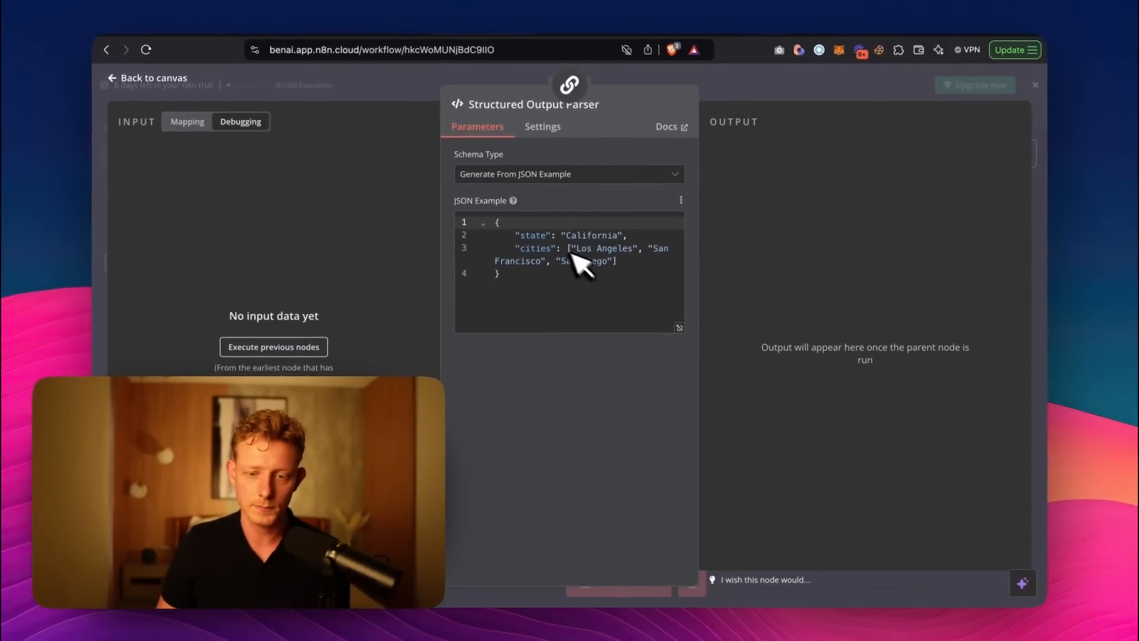
# Reduce the Structured Output Parser's JSON example to a single "Price" key with an empty string value and return to the canvas.
pyautogui.moveTo(617, 262); pyautogui.dragTo(503, 259)
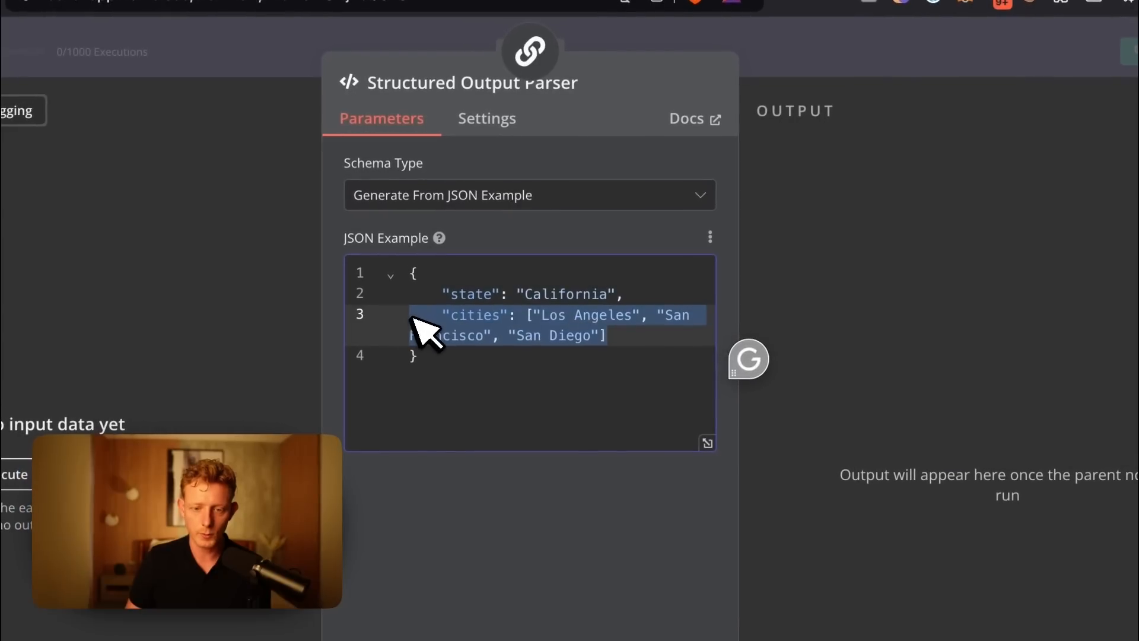
pyautogui.press('BackSpace')
pyautogui.press('BackSpace')
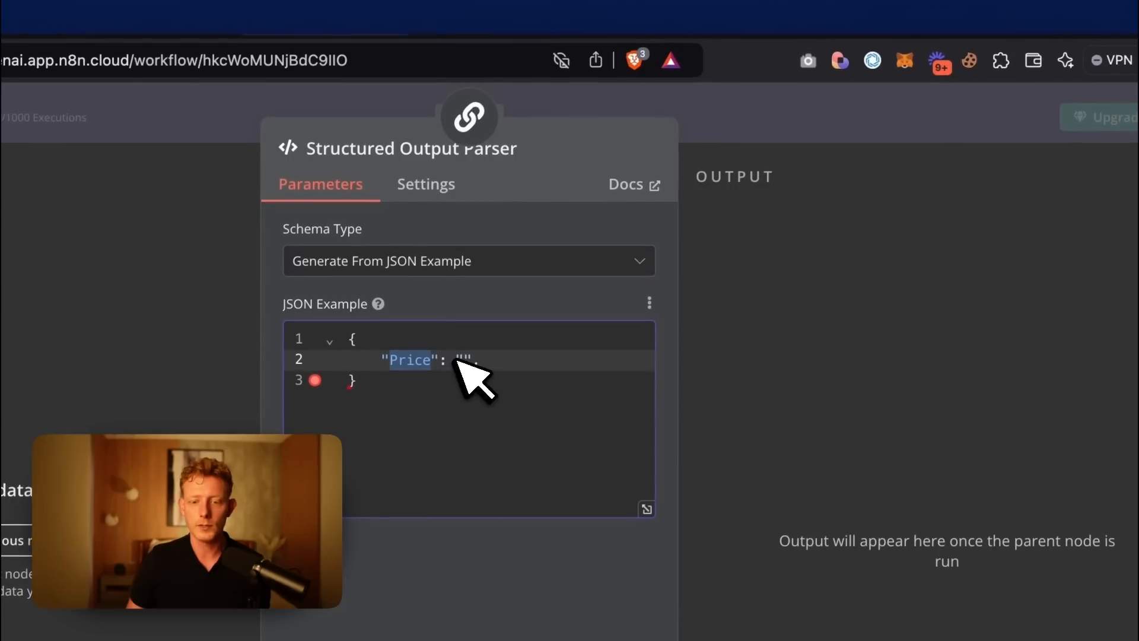
pyautogui.click(867, 136)
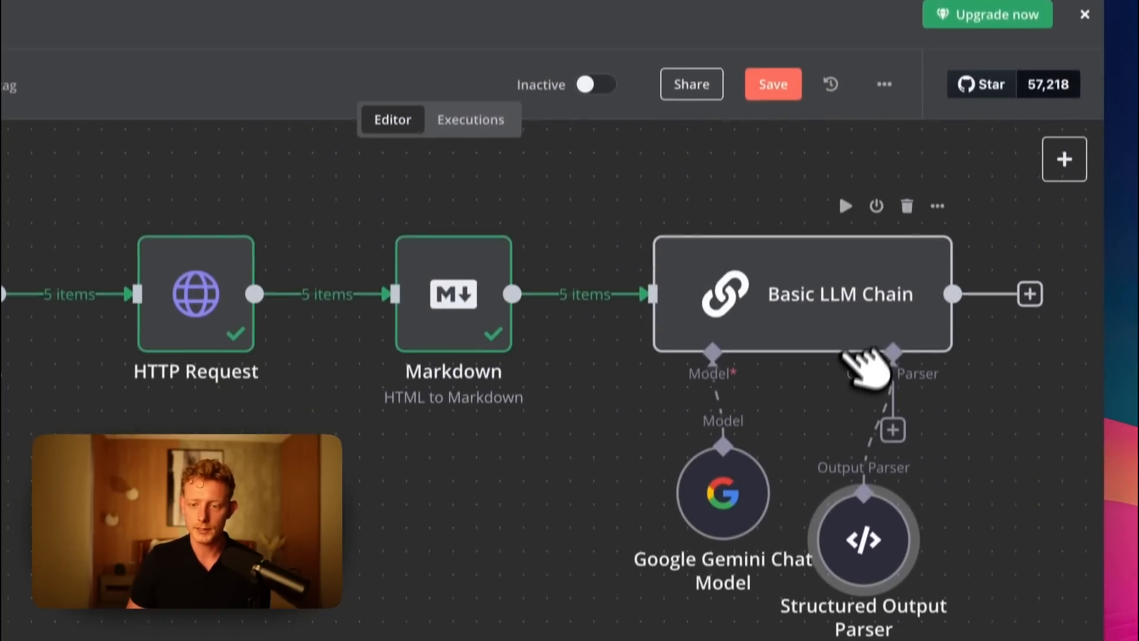
# Run the Basic LLM Chain, open its errored Structured Output Parser and remove the trailing comma after the "Price" entry.
pyautogui.click(846, 185)
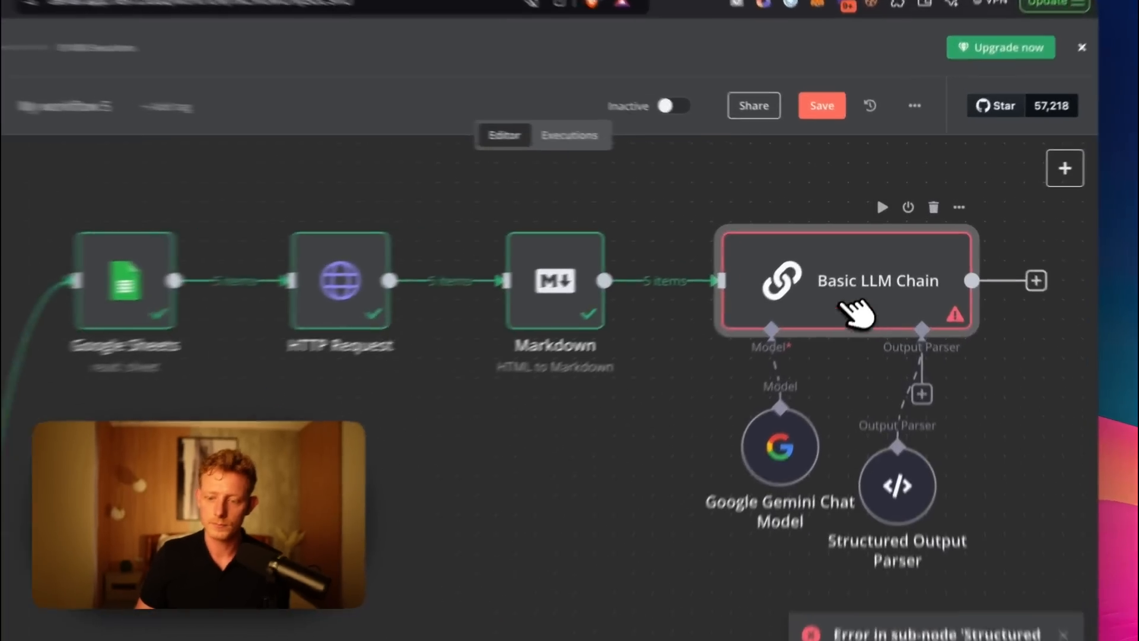
pyautogui.doubleClick(860, 270)
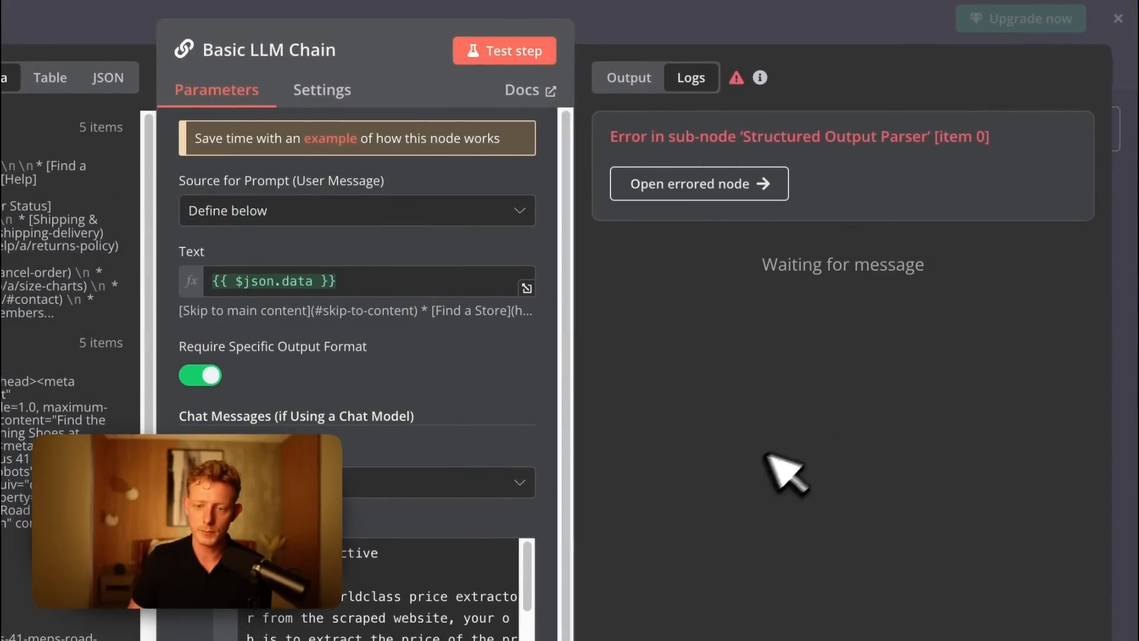
pyautogui.click(721, 184)
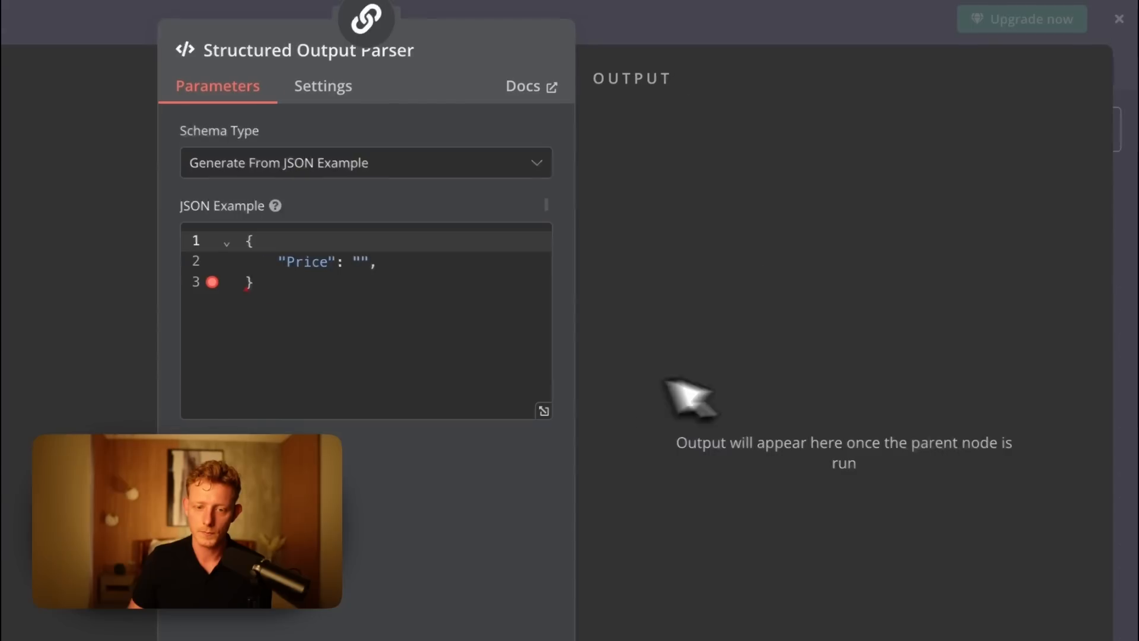
pyautogui.click(380, 263)
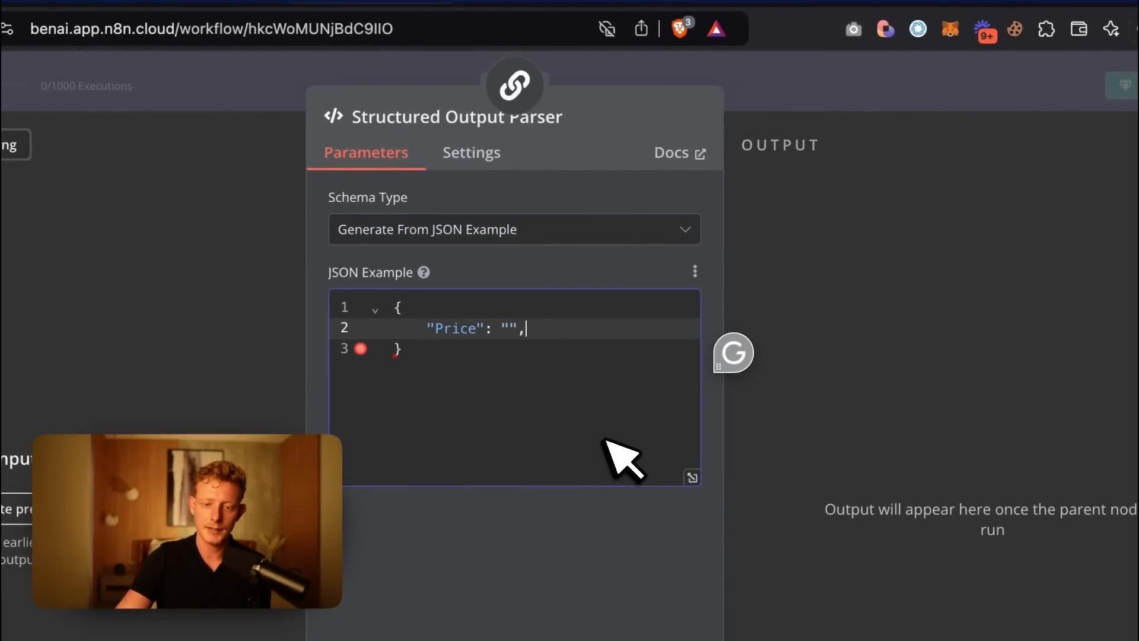
pyautogui.click(751, 101)
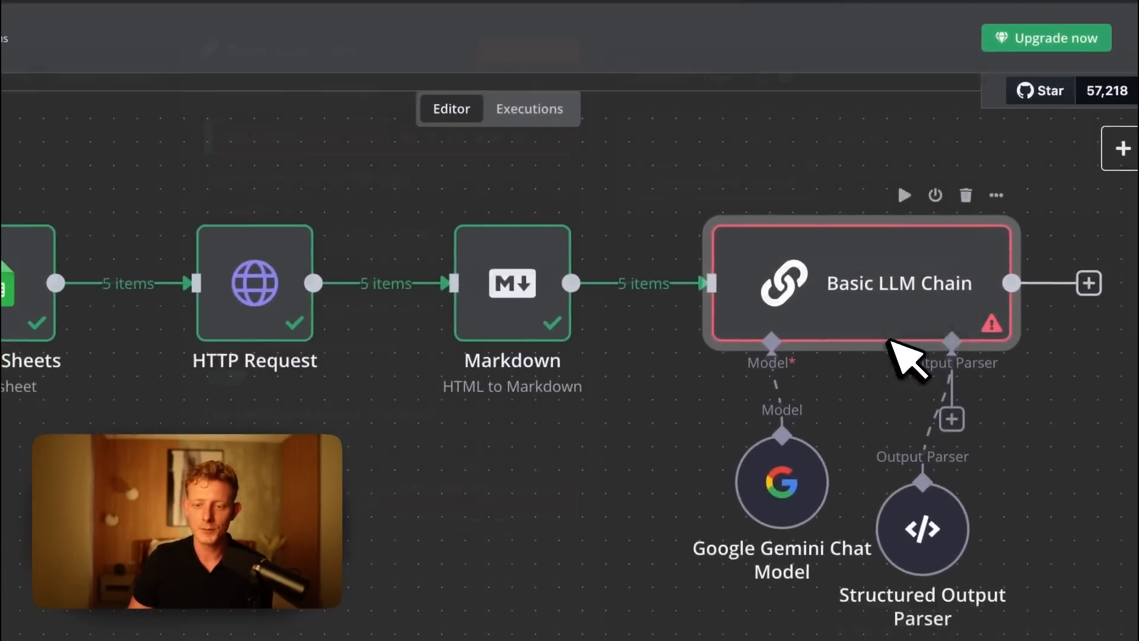
# Test the Basic LLM Chain node, review the extracted price of each item in its output and return to the canvas.
pyautogui.doubleClick(890, 320)
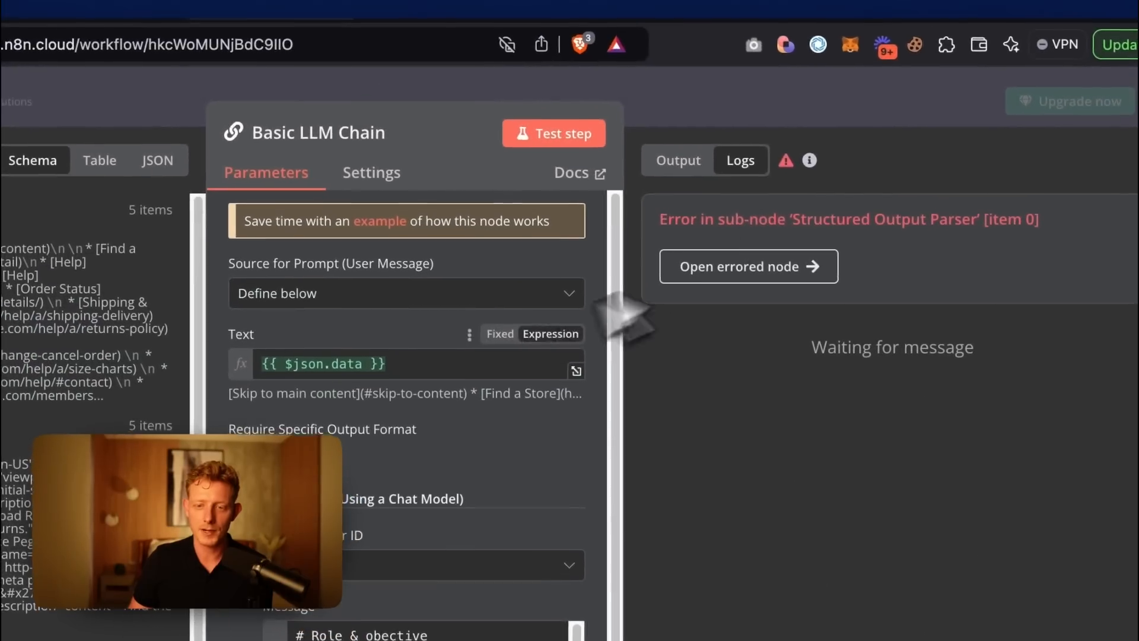
pyautogui.click(545, 71)
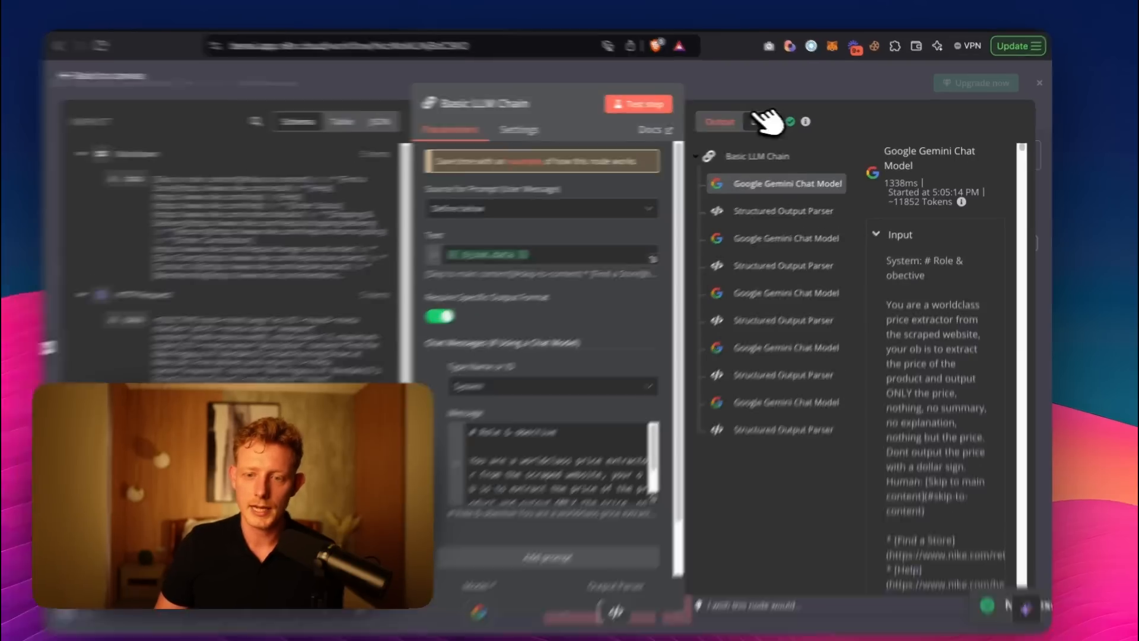
pyautogui.click(732, 122)
pyautogui.doubleClick(630, 245)
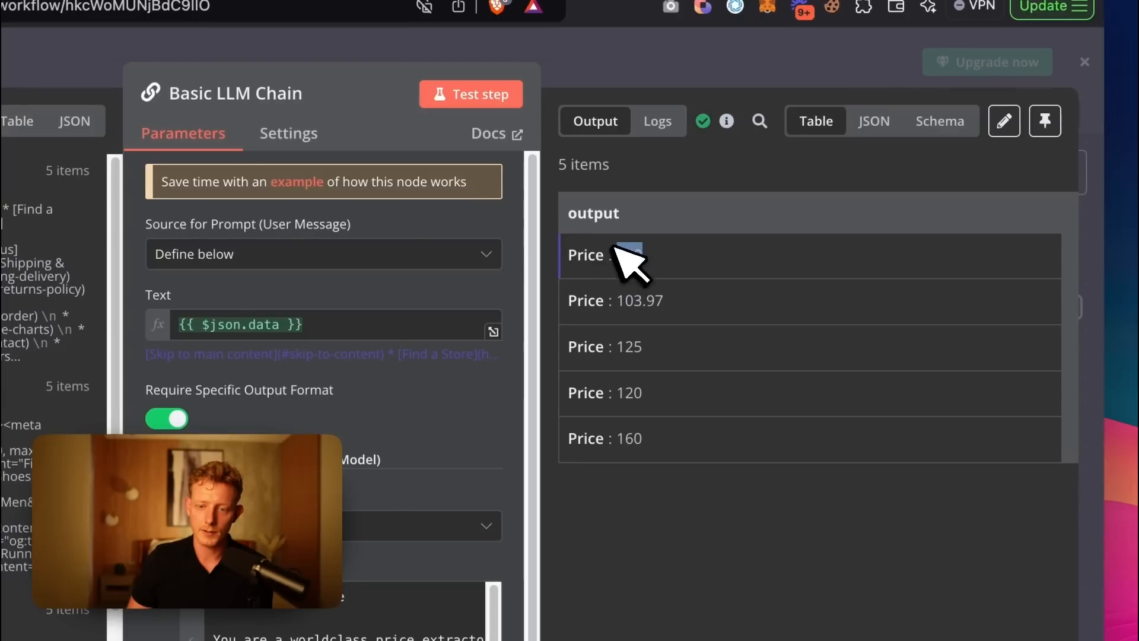
pyautogui.moveTo(646, 301); pyautogui.dragTo(678, 307)
pyautogui.moveTo(672, 425); pyautogui.dragTo(645, 272)
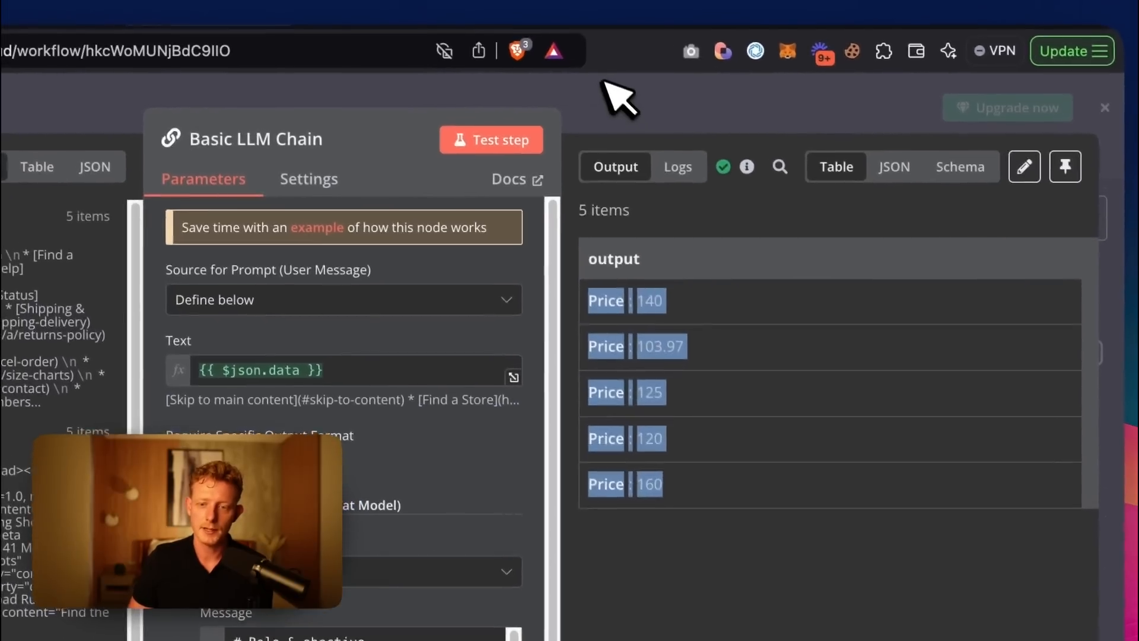
pyautogui.click(602, 59)
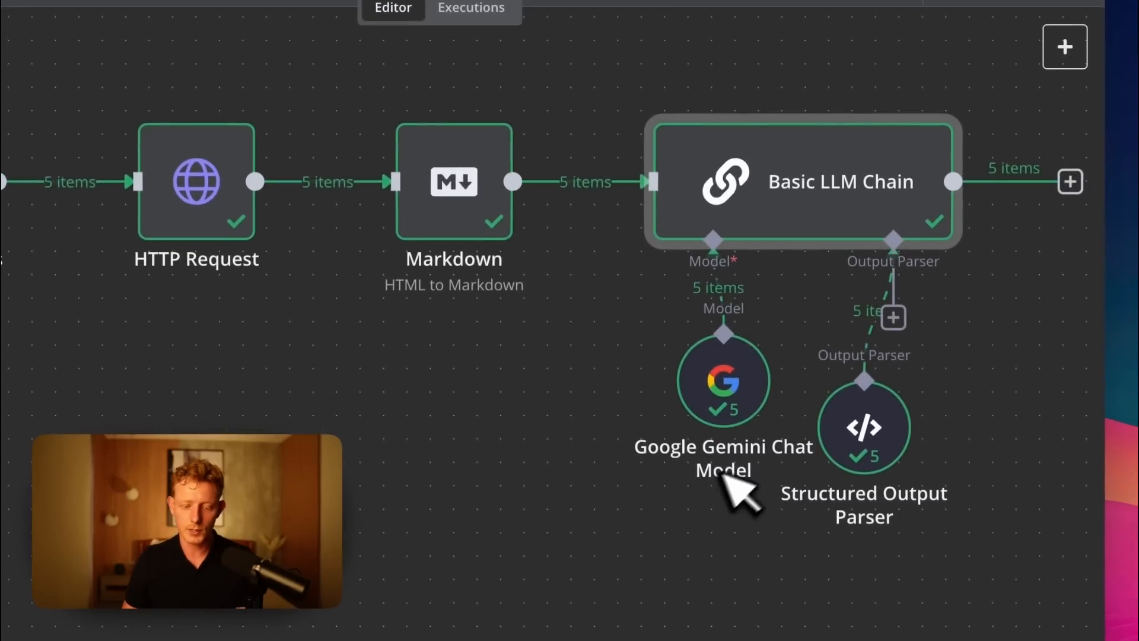
# Add a Google Sheets node with the Update row in sheet action after the Basic LLM Chain.
pyautogui.moveTo(961, 409); pyautogui.dragTo(540, 451)
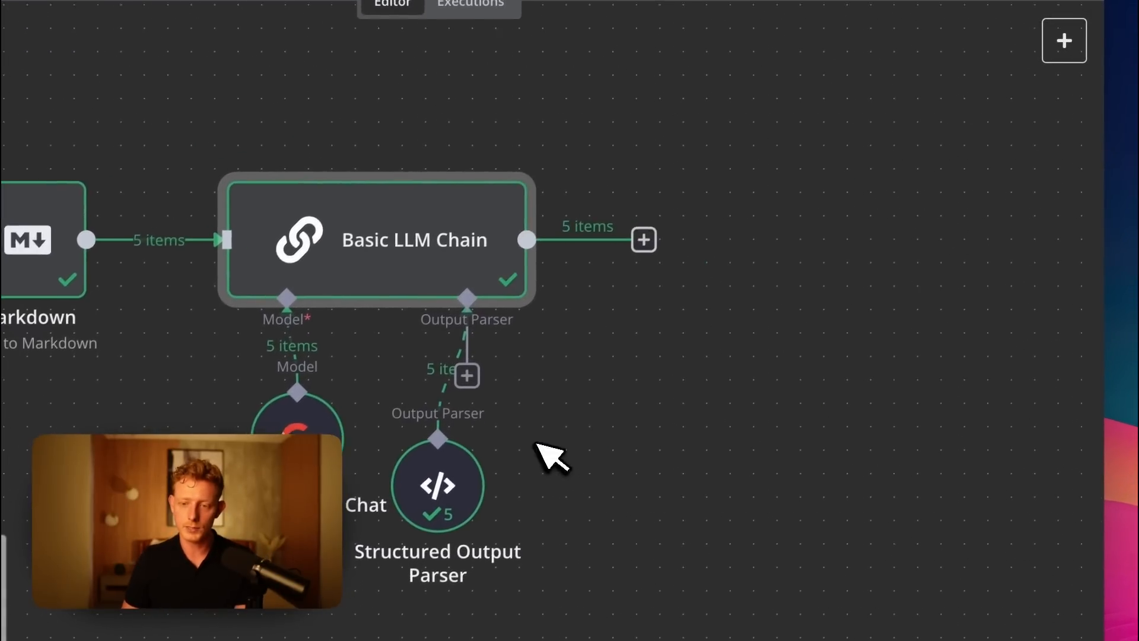
pyautogui.click(639, 241)
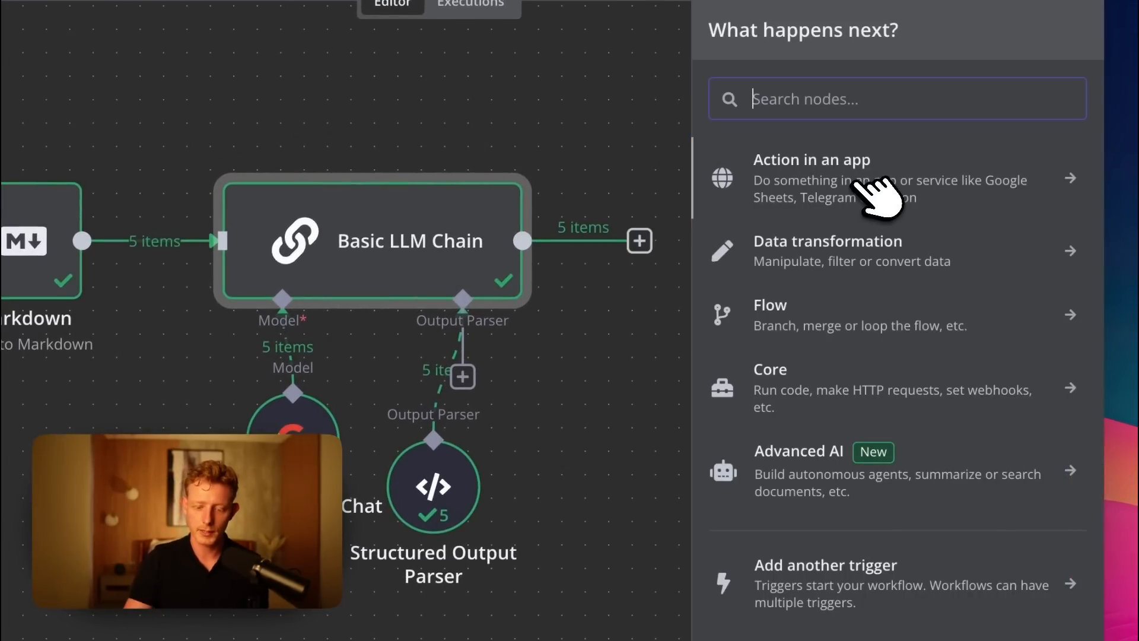
pyautogui.write('shee')
pyautogui.click(854, 177)
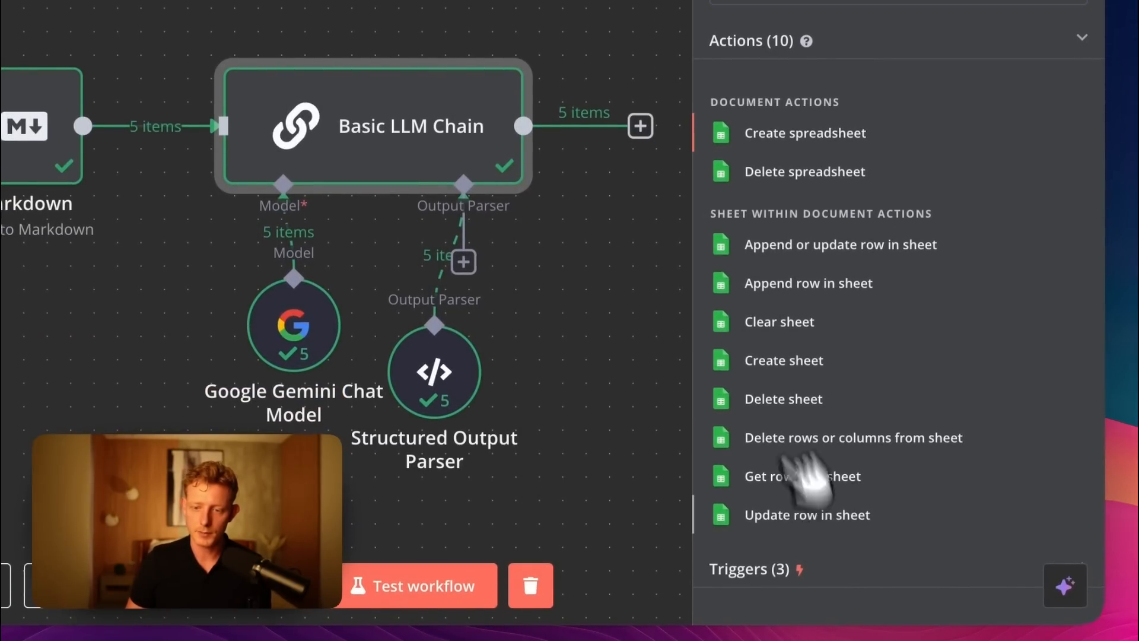
pyautogui.click(806, 514)
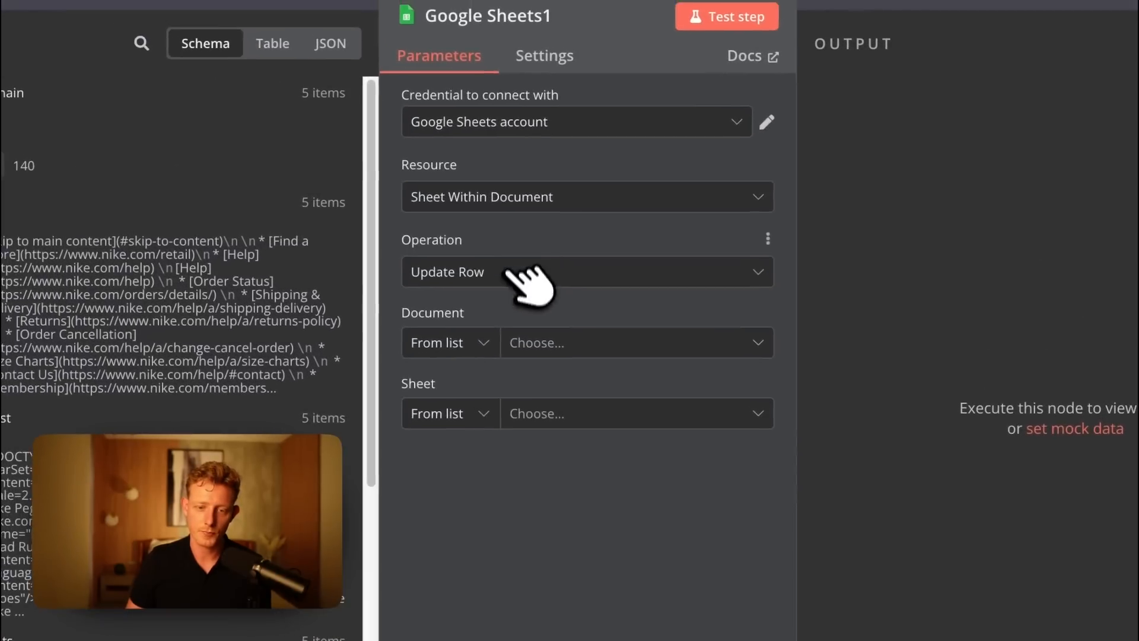
# Set the update node's document to Nike Price Monitor Demo and its sheet to Nike.
pyautogui.click(501, 309)
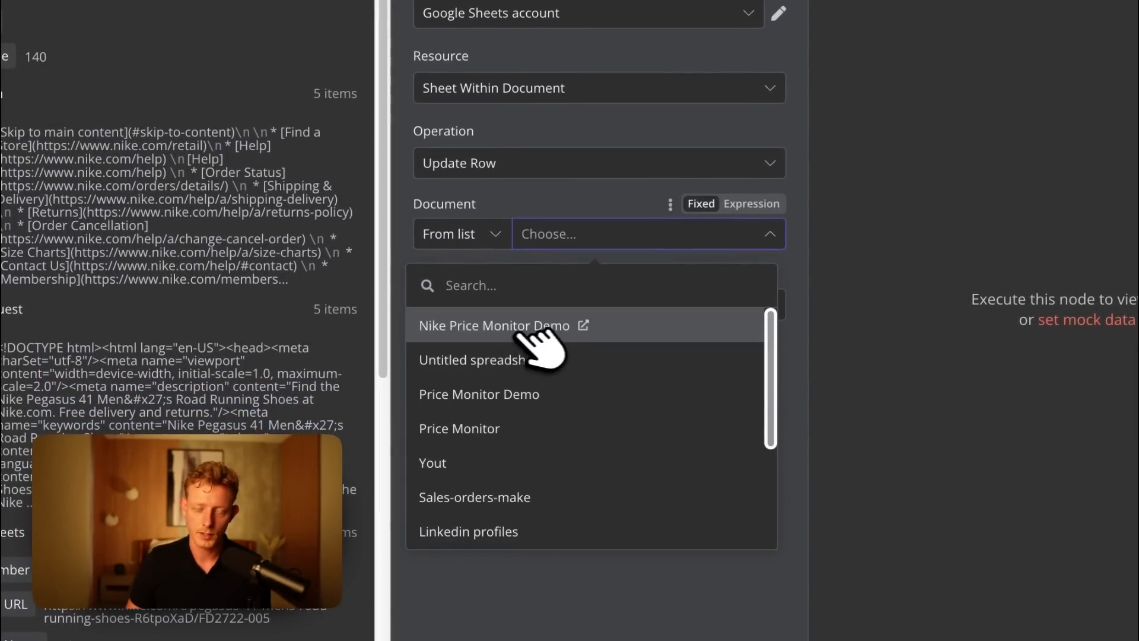
pyautogui.click(522, 332)
pyautogui.click(533, 313)
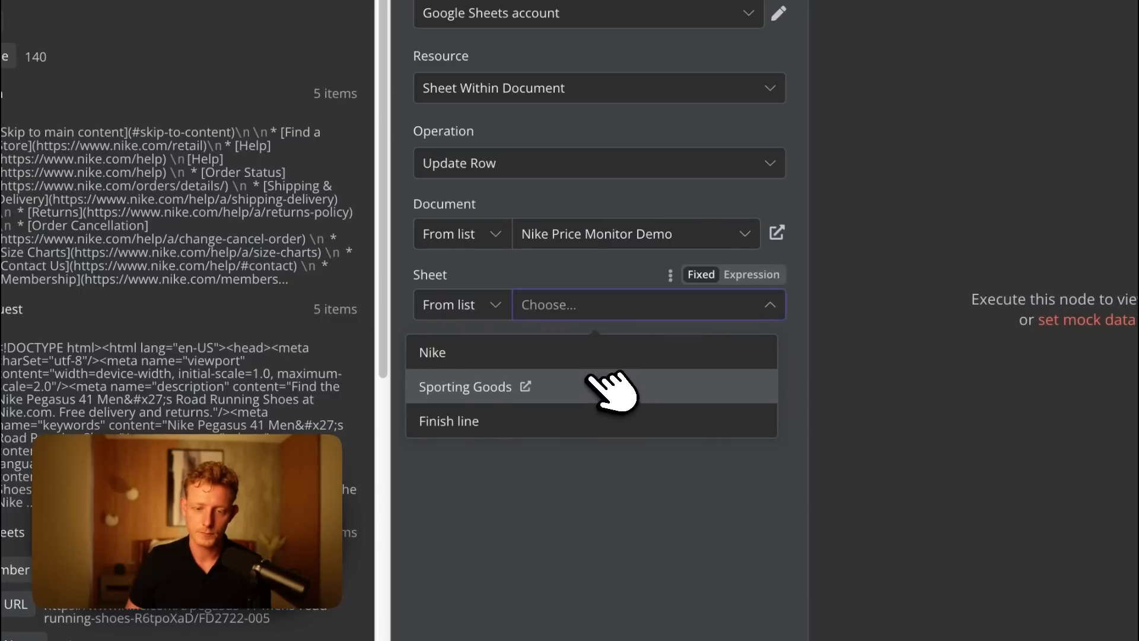
pyautogui.click(540, 347)
pyautogui.scroll(-3, 667, 425)
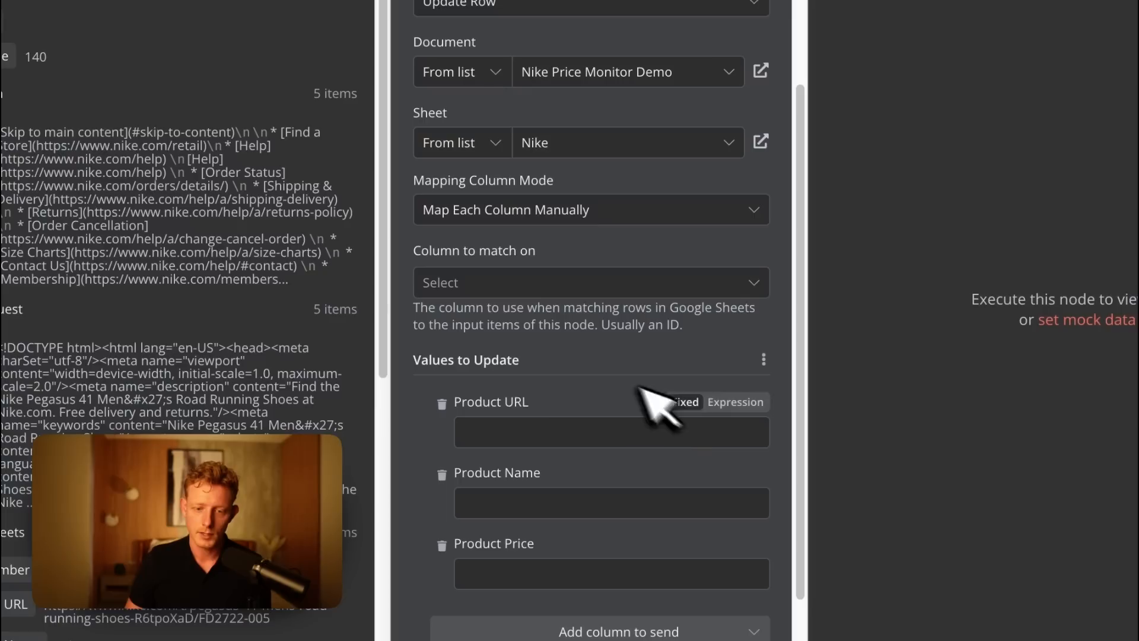
# Match rows on Product URL and map that field to the Product URL from the earlier Google Sheets node.
pyautogui.click(495, 284)
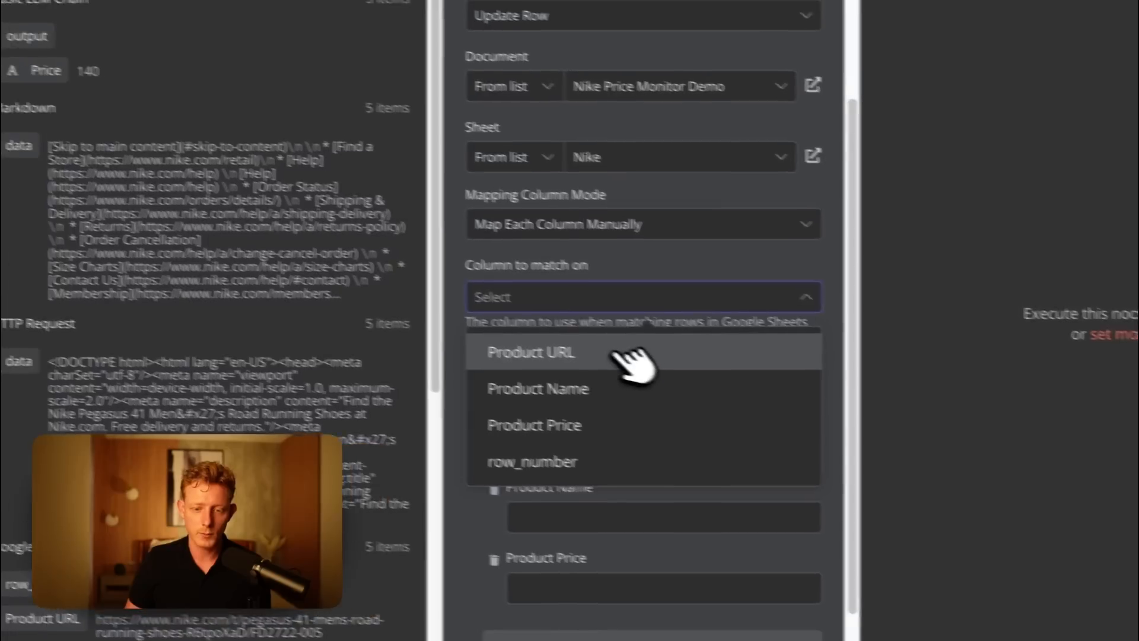
pyautogui.click(570, 342)
pyautogui.scroll(-2, 618, 379)
pyautogui.click(540, 329)
pyautogui.scroll(-5, 379, 267)
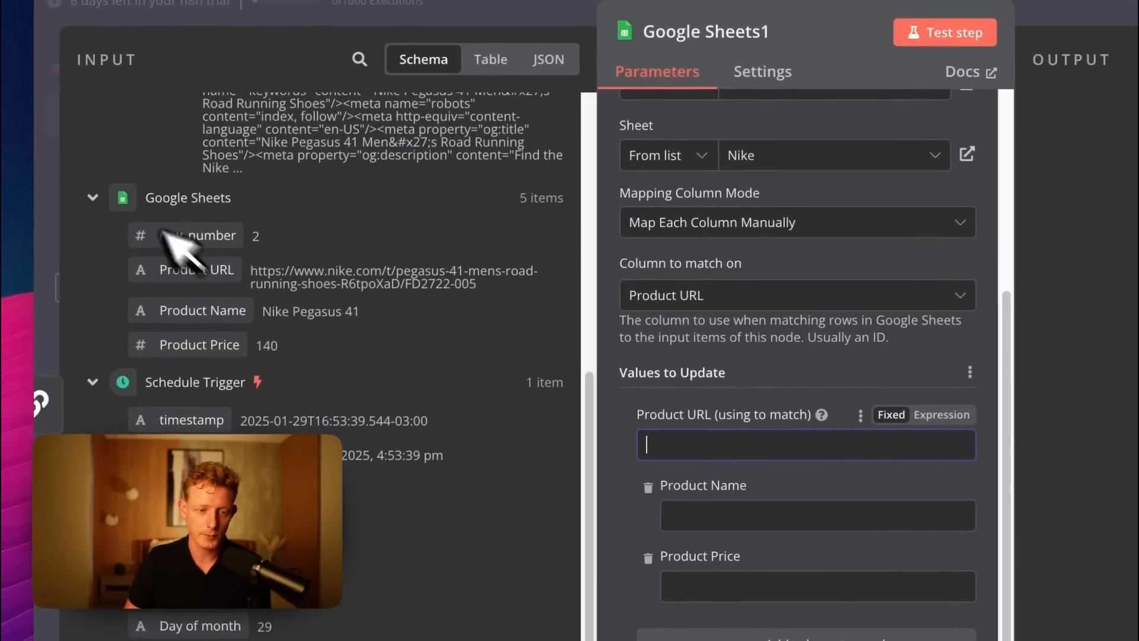
pyautogui.moveTo(212, 275); pyautogui.dragTo(734, 445)
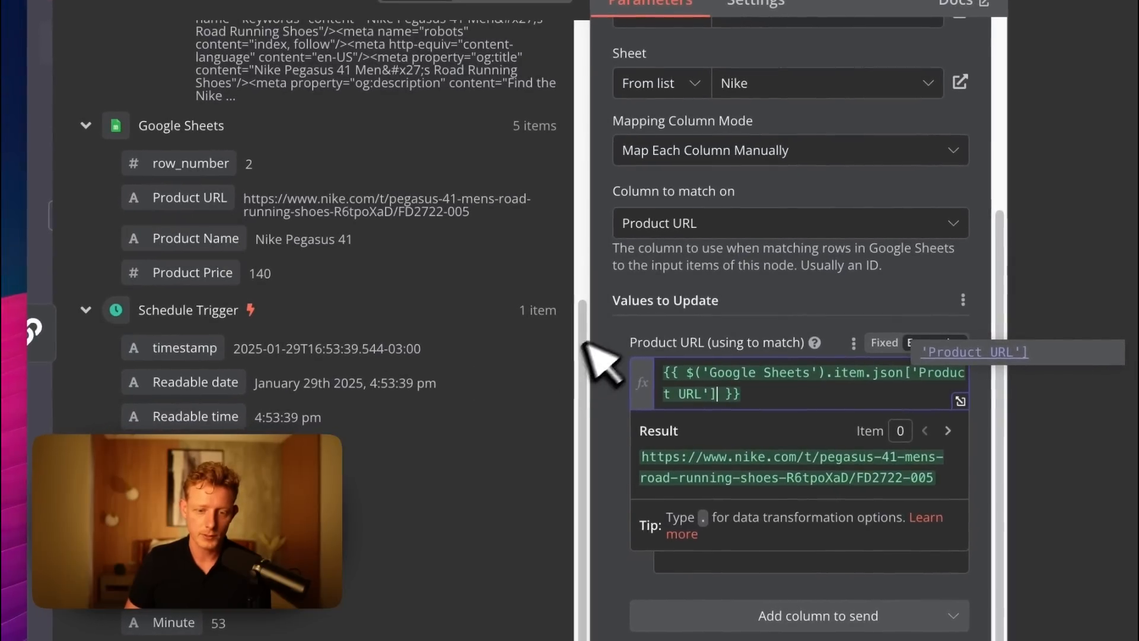
# Map Product Name to the earlier Google Sheets node's Product Name and Product Price to the Basic LLM Chain's output Price.
pyautogui.click(564, 369)
pyautogui.moveTo(195, 237); pyautogui.dragTo(753, 482)
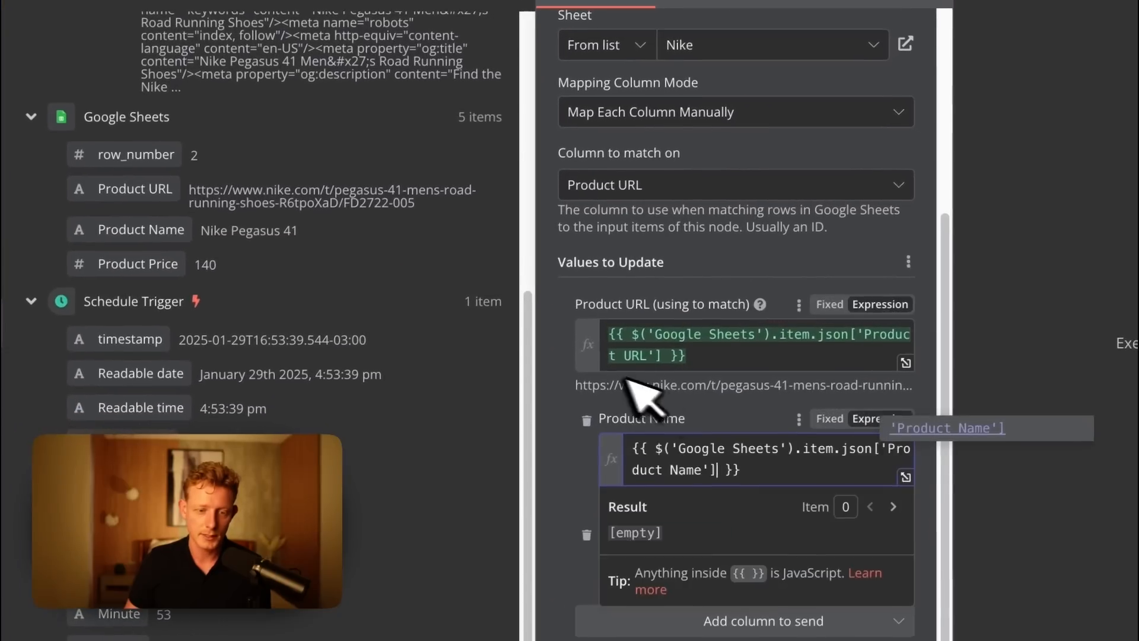
pyautogui.scroll(5, 254, 247)
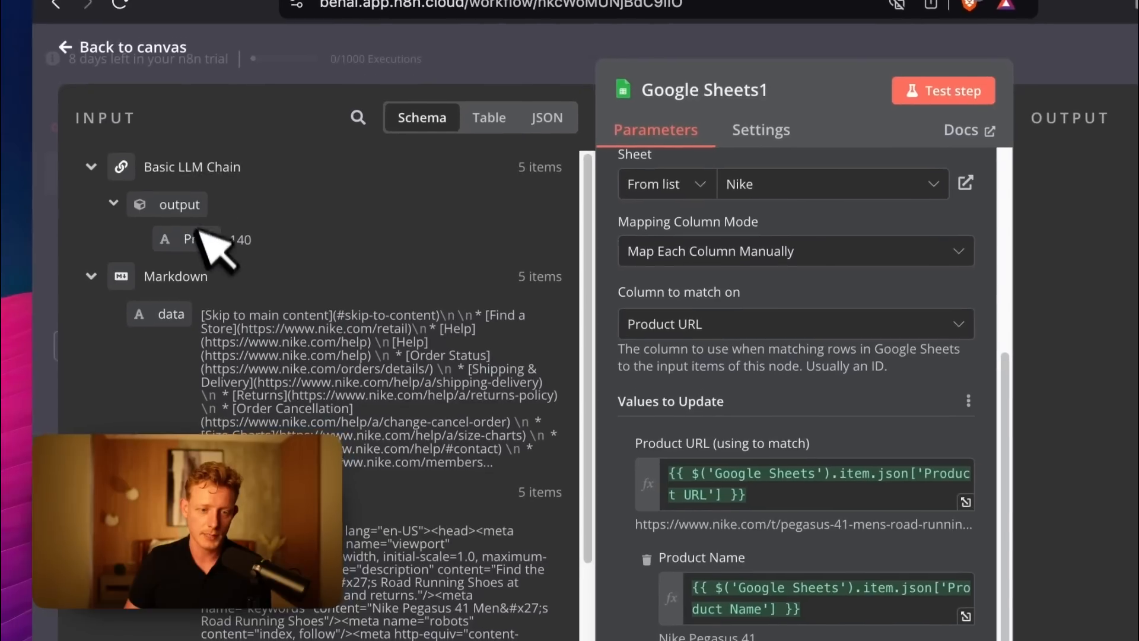
pyautogui.moveTo(156, 248); pyautogui.dragTo(546, 471)
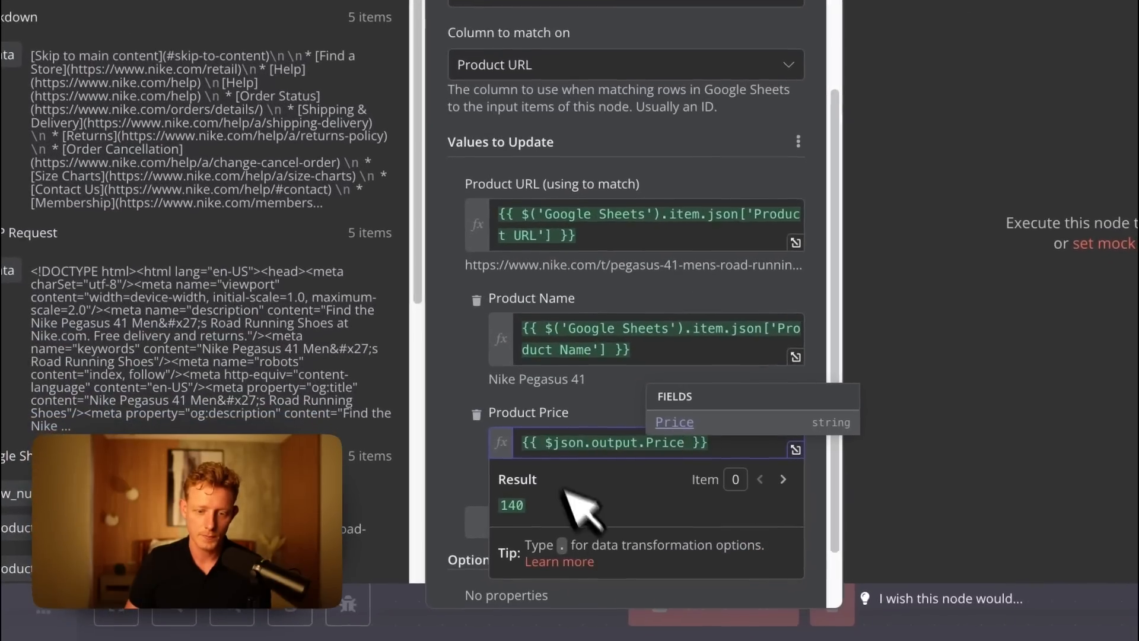
pyautogui.click(460, 389)
# Test the Google Sheets update node, look over its output and return to the canvas.
pyautogui.scroll(-3, 473, 396)
pyautogui.scroll(6, 475, 381)
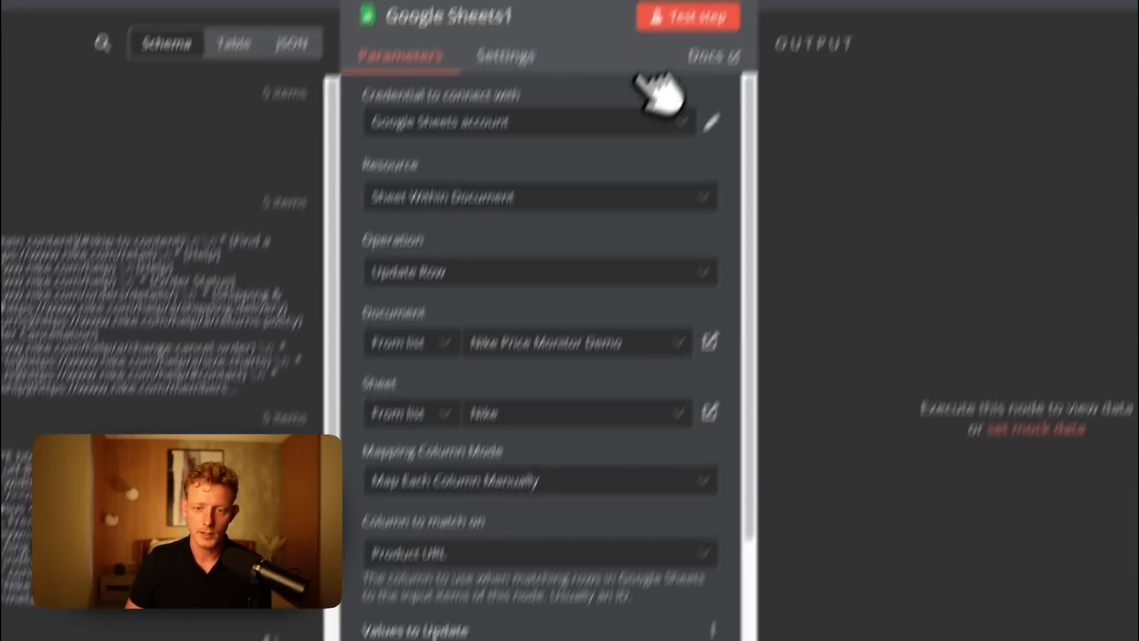
pyautogui.click(686, 16)
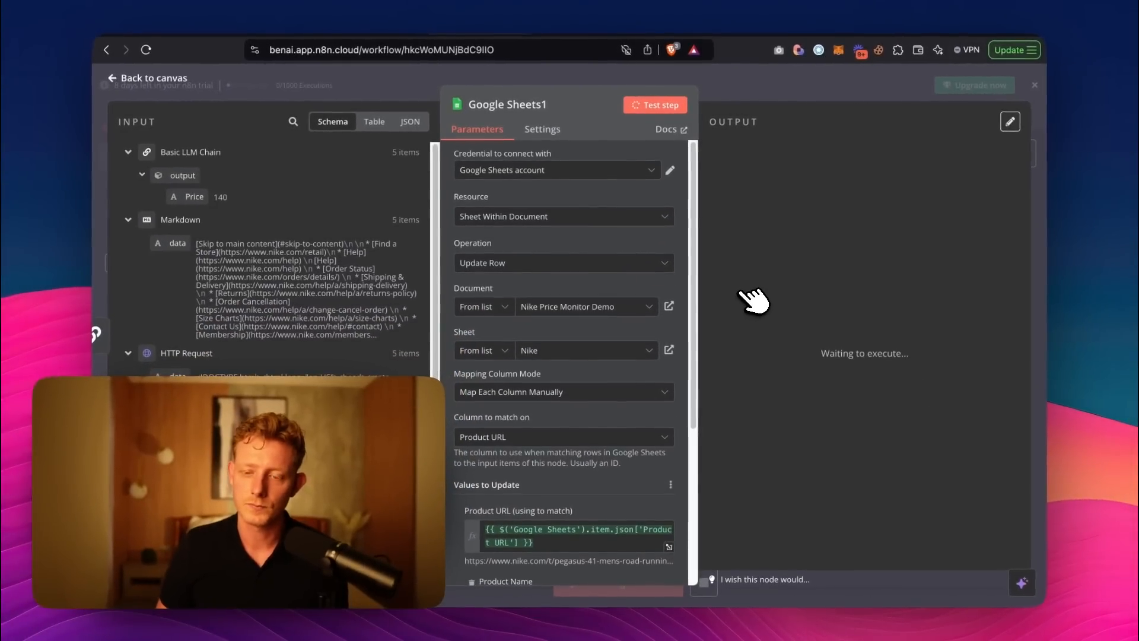
pyautogui.moveTo(870, 208); pyautogui.dragTo(987, 433)
pyautogui.click(764, 89)
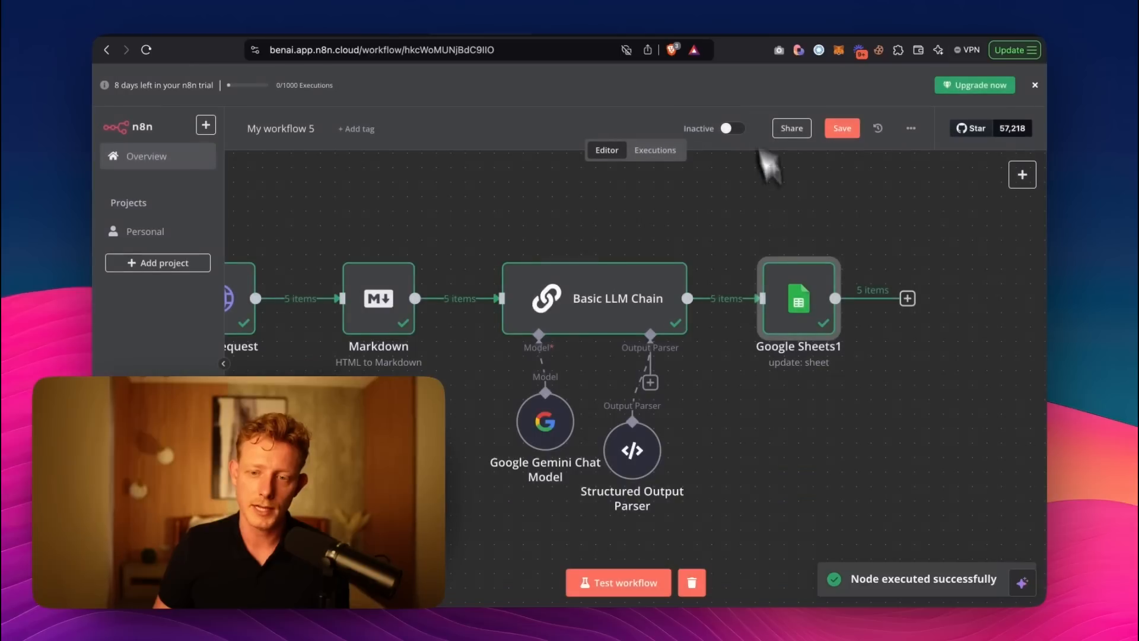
# Add another Google Sheets node with the Get row(s) in sheet action, branching from the Schedule Trigger.
pyautogui.scroll(-5, 406, 494)
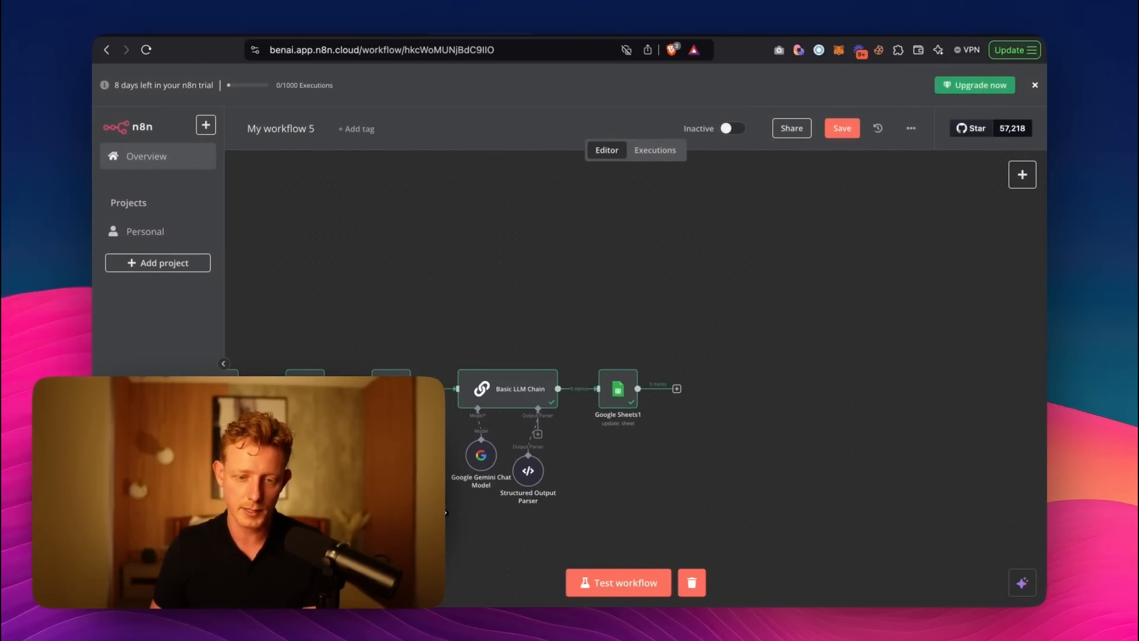
pyautogui.moveTo(357, 501); pyautogui.dragTo(589, 299)
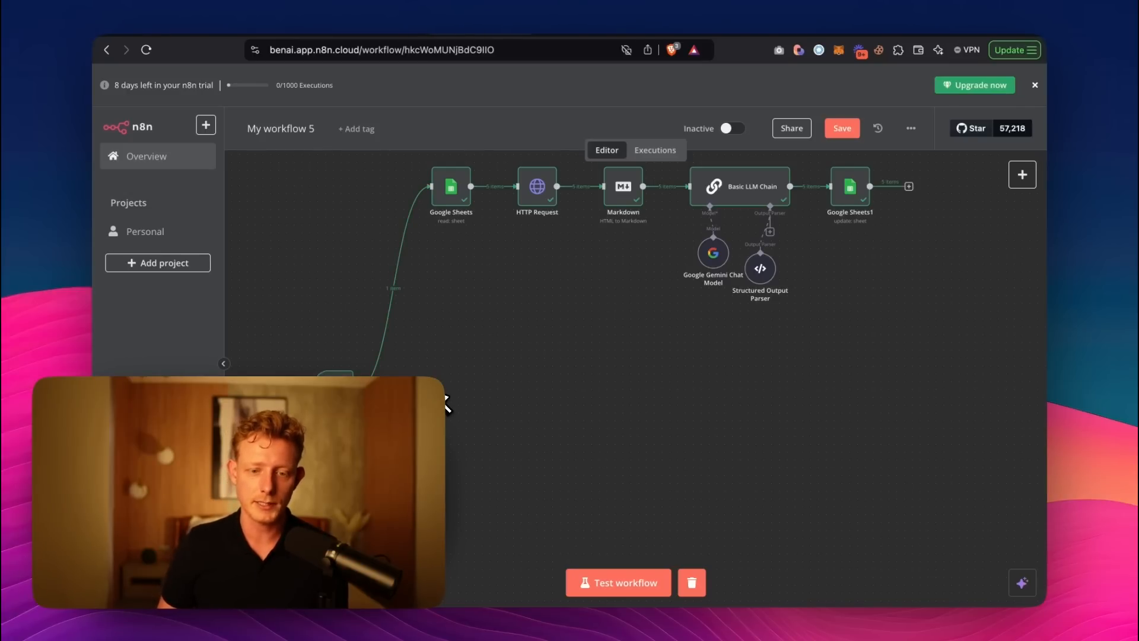
pyautogui.press('Tab')
pyautogui.write('shee')
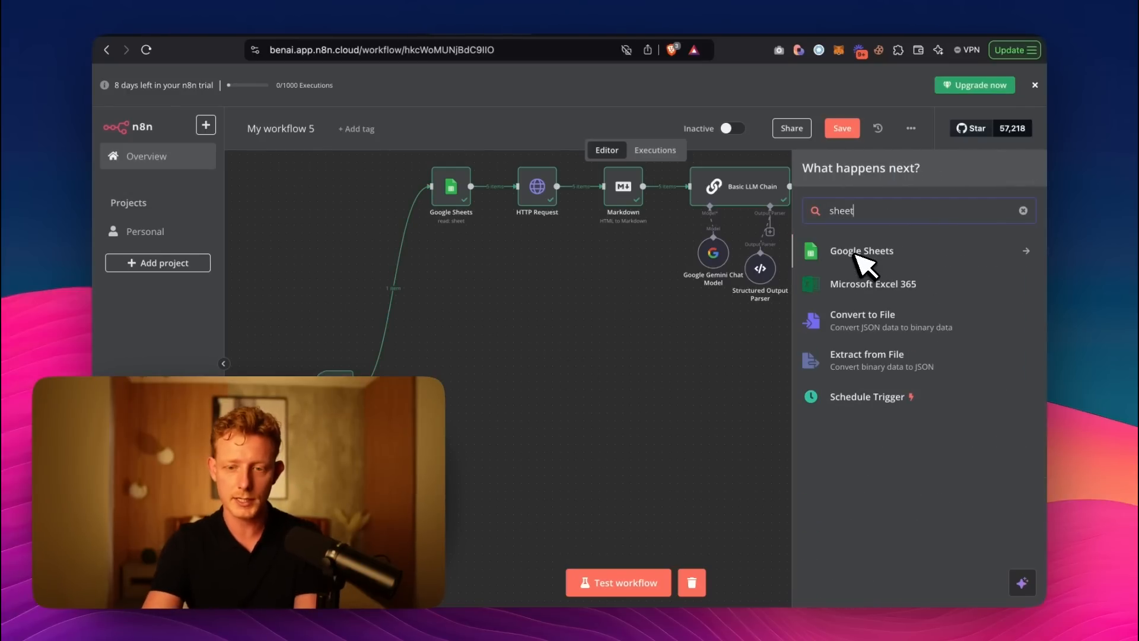
pyautogui.click(902, 252)
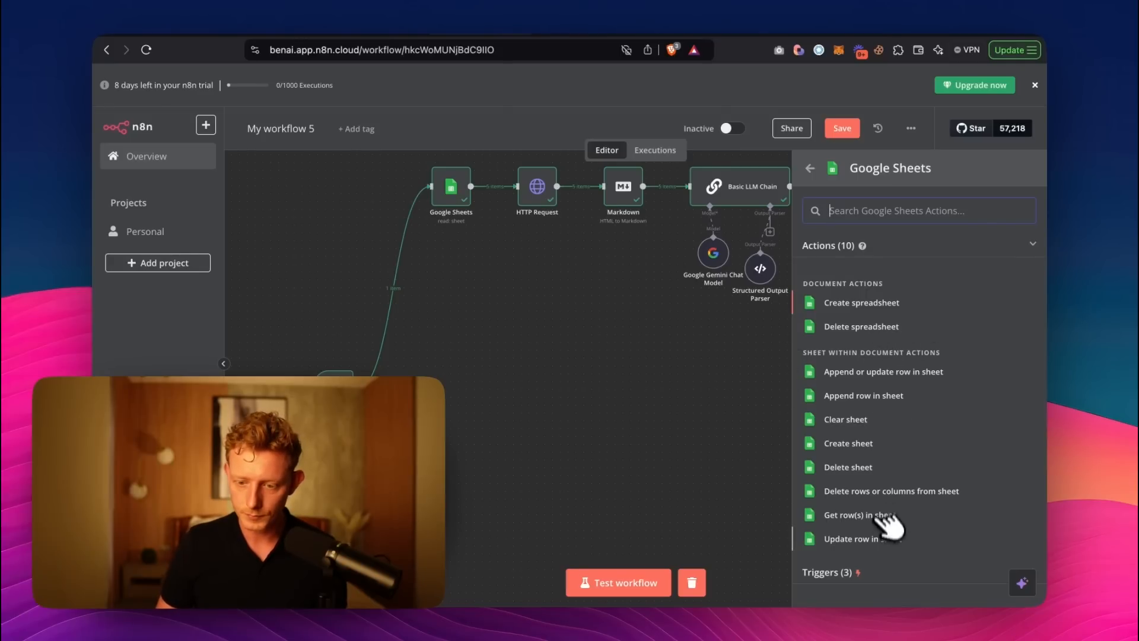
pyautogui.click(860, 515)
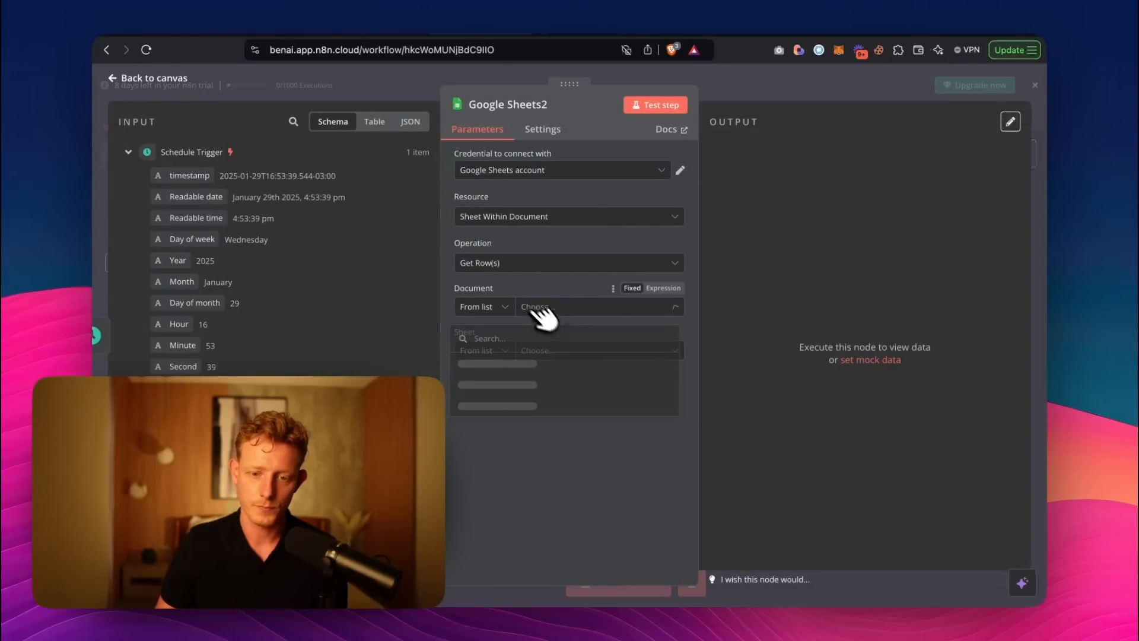
# Point the new Google Sheets node at the Sporting Goods sheet of Nike Price Monitor Demo, test it and return to the canvas.
pyautogui.click(534, 363)
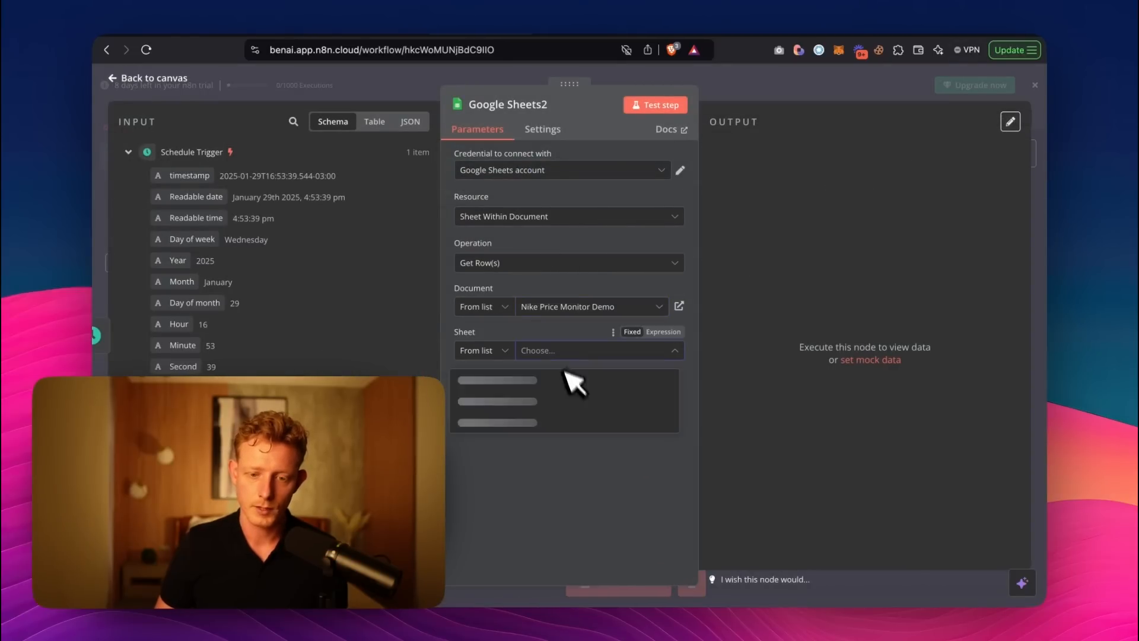
pyautogui.click(533, 402)
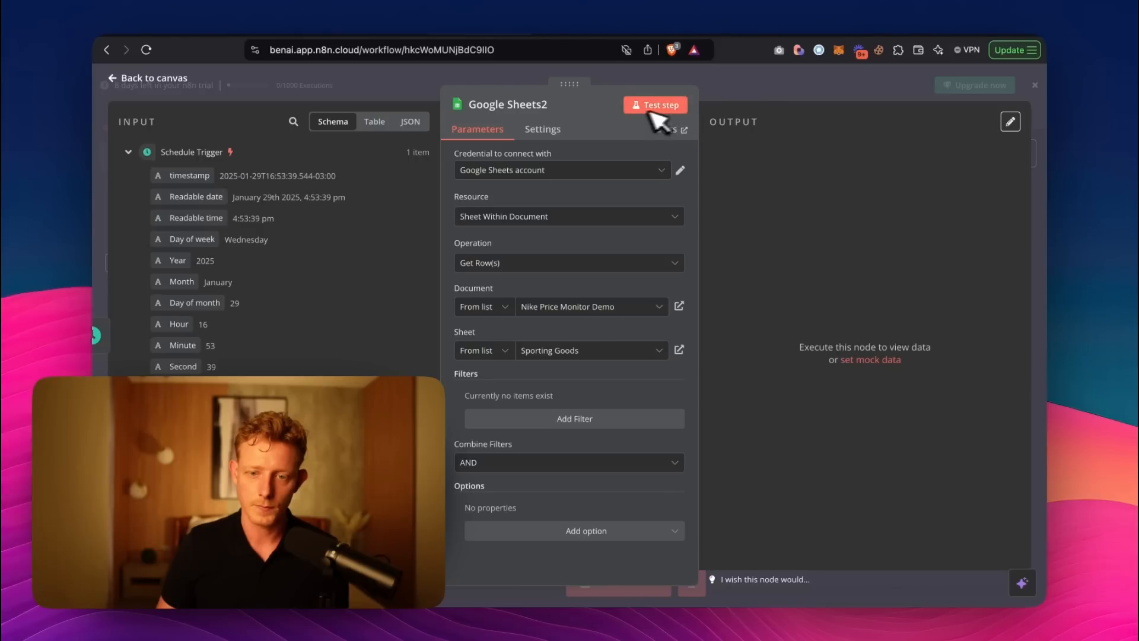
pyautogui.click(669, 118)
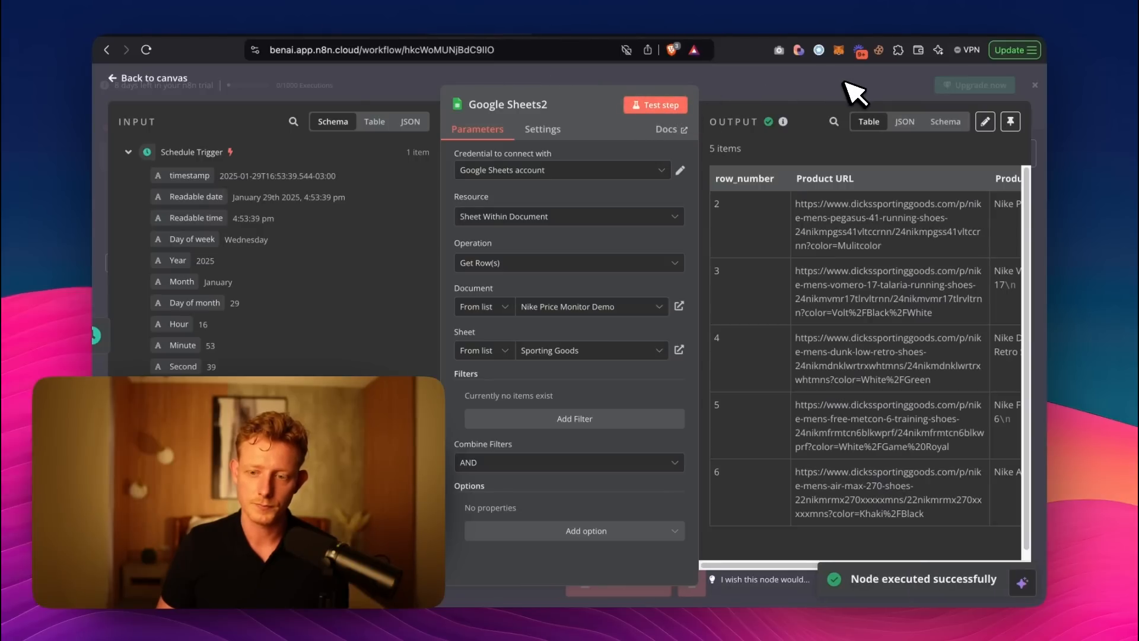
pyautogui.click(852, 92)
# Add a Split Out node after the Sporting Goods sheet node and set Product URL as the field to split out.
pyautogui.click(502, 381)
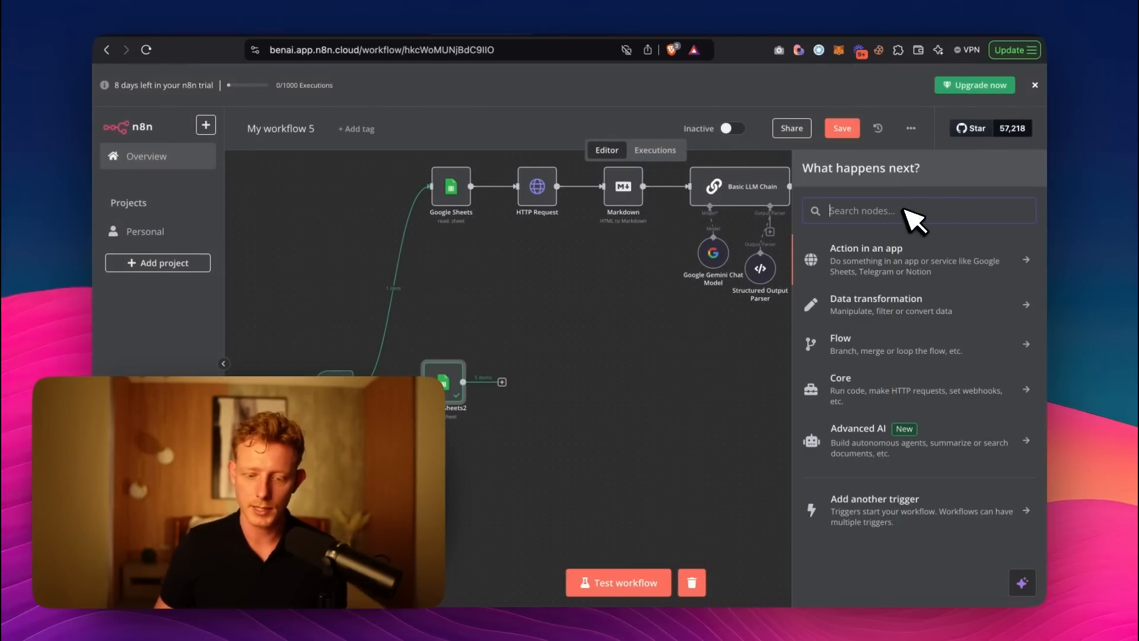
pyautogui.write('split')
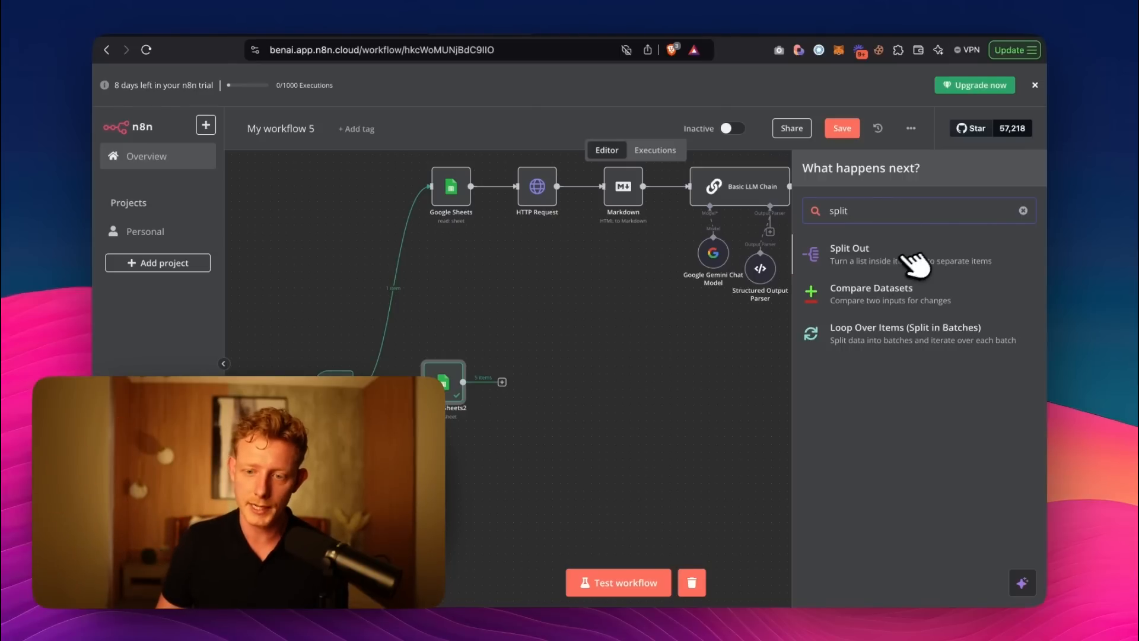
pyautogui.click(869, 257)
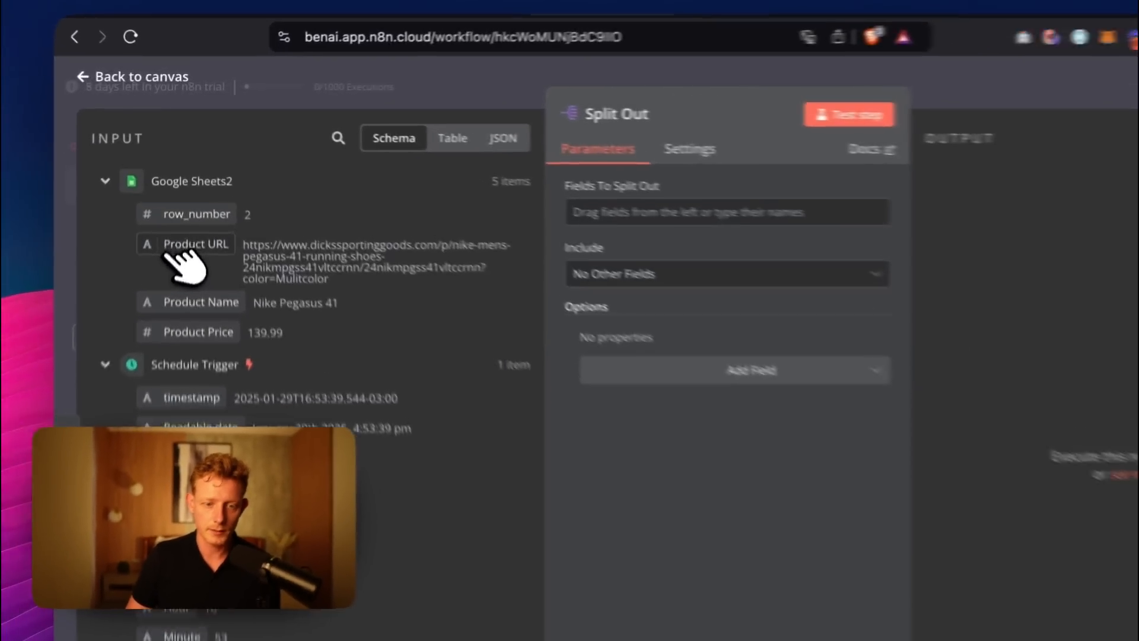
pyautogui.moveTo(178, 208); pyautogui.dragTo(509, 181)
# Keep the Split Out node's Include option at No Other Fields, test the node and return to the canvas.
pyautogui.moveTo(433, 132); pyautogui.dragTo(439, 136)
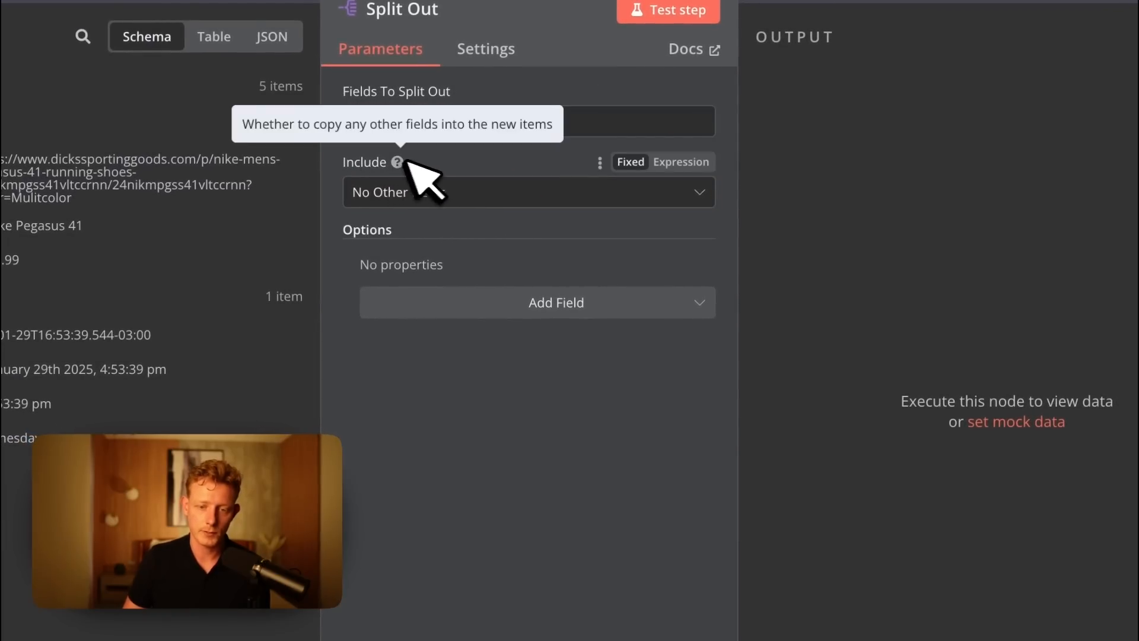
pyautogui.click(478, 190)
pyautogui.click(472, 192)
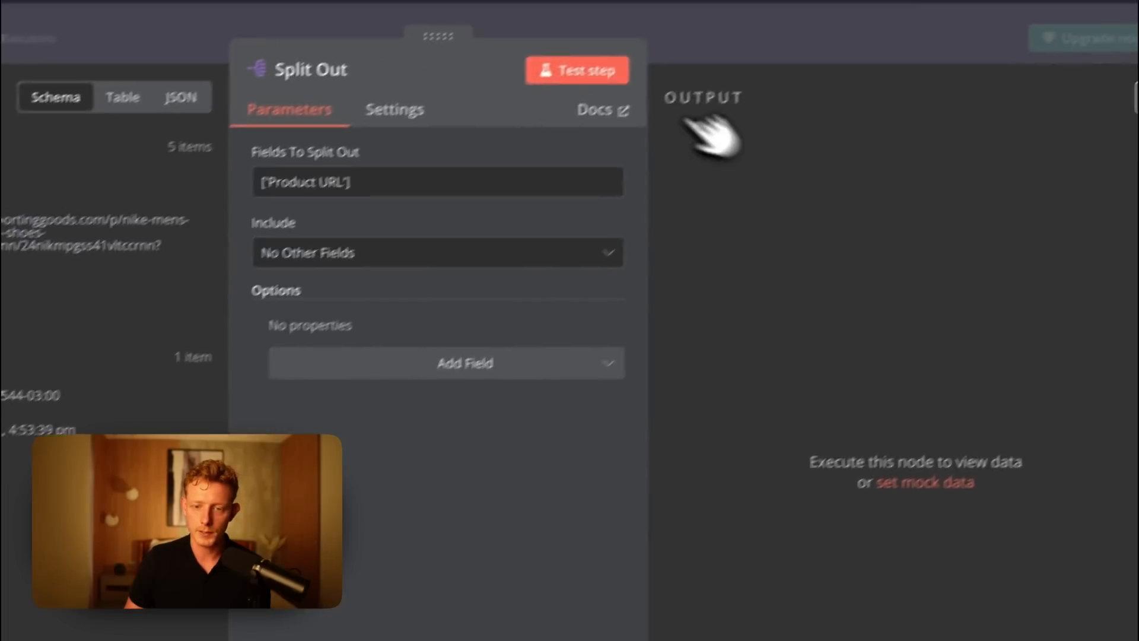
pyautogui.click(584, 72)
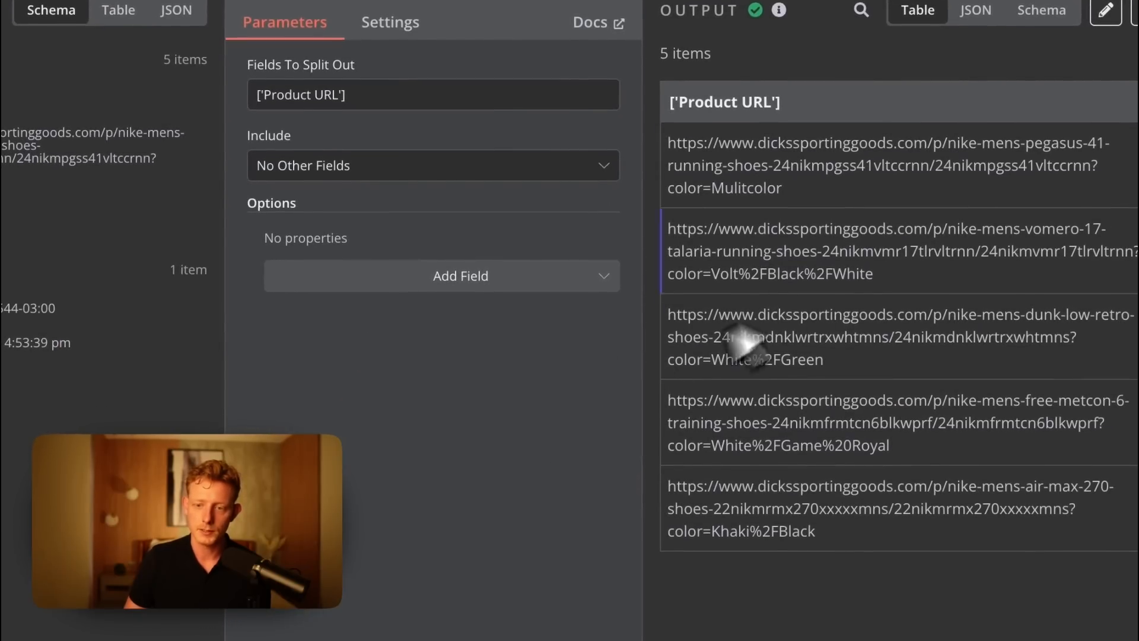
pyautogui.moveTo(842, 164); pyautogui.dragTo(703, 160)
pyautogui.click(694, 67)
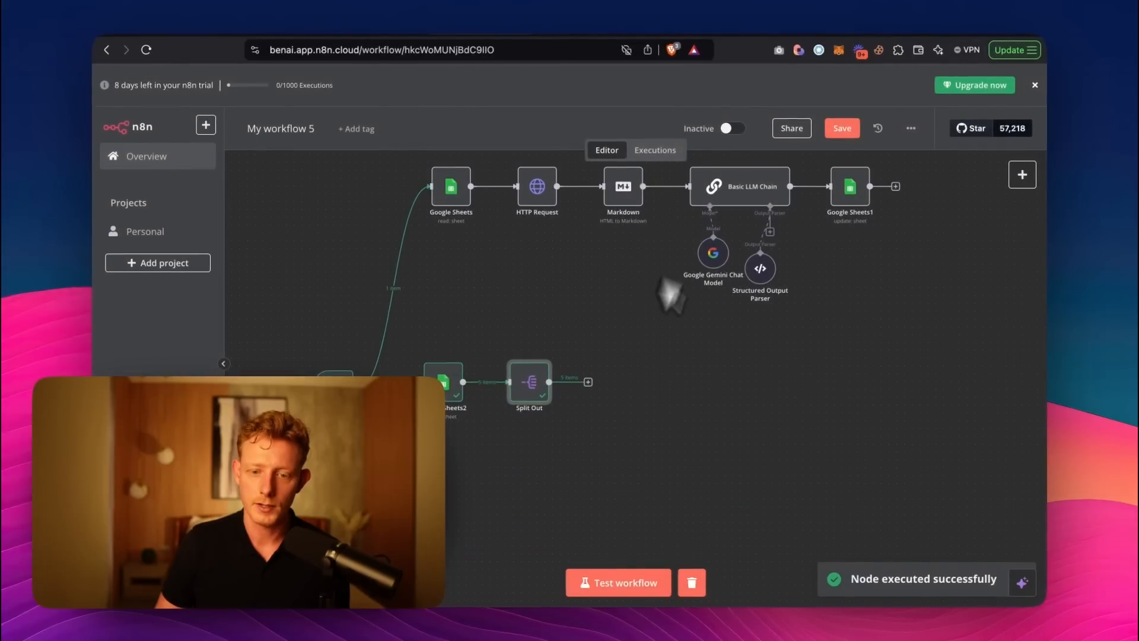
# Add a Loop Over Items node after Split Out, keeping the batch size at 1, and return to the canvas.
pyautogui.click(588, 381)
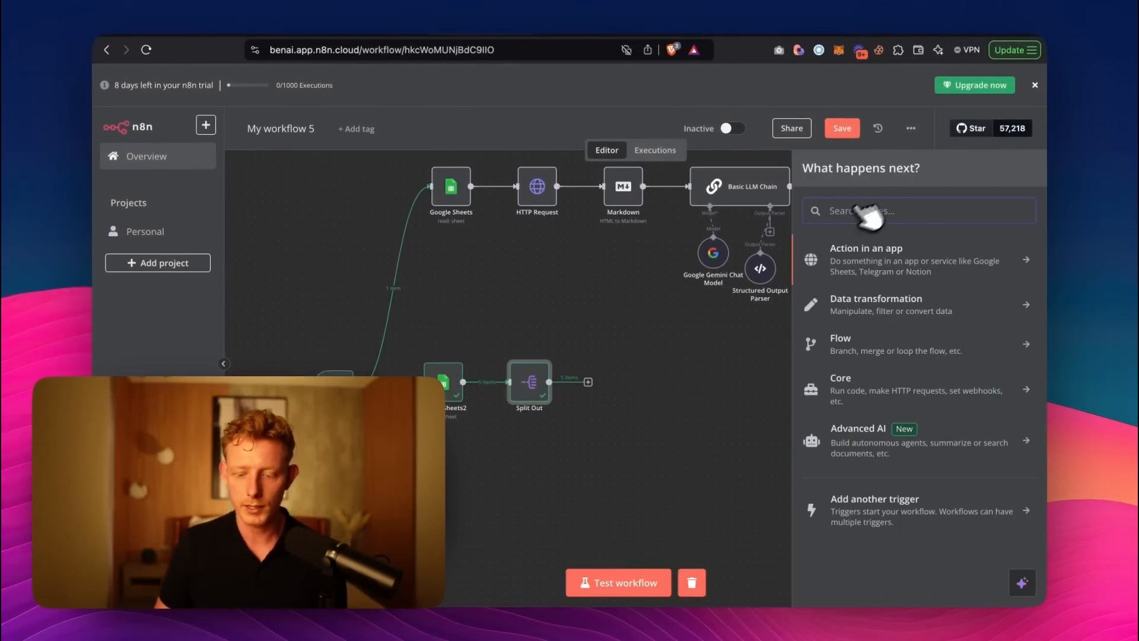
pyautogui.write('loop')
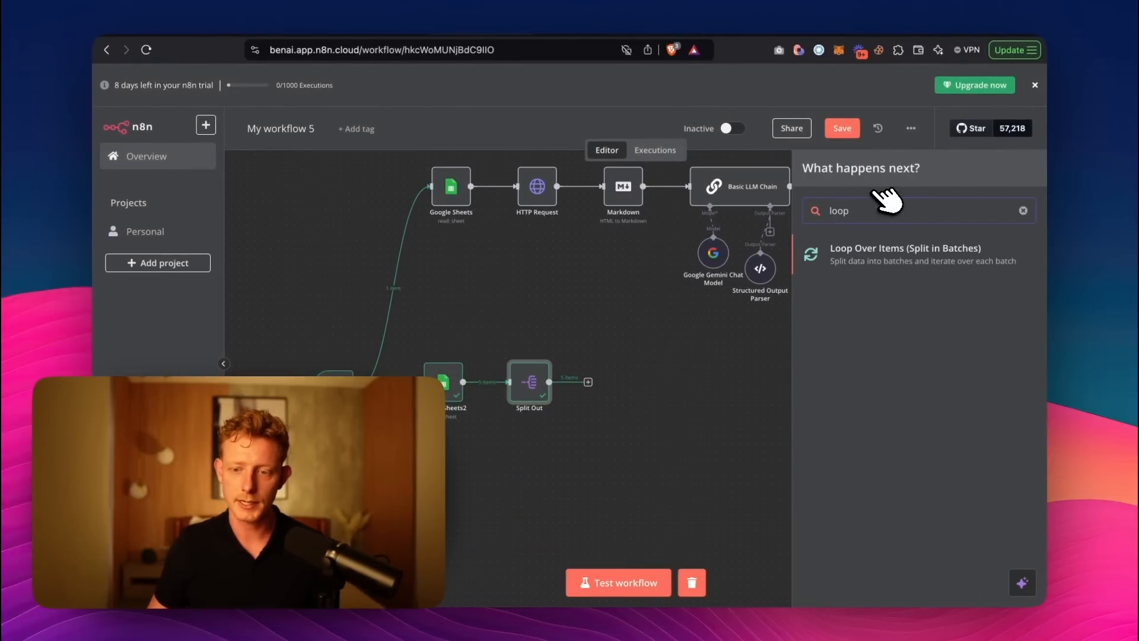
pyautogui.click(880, 261)
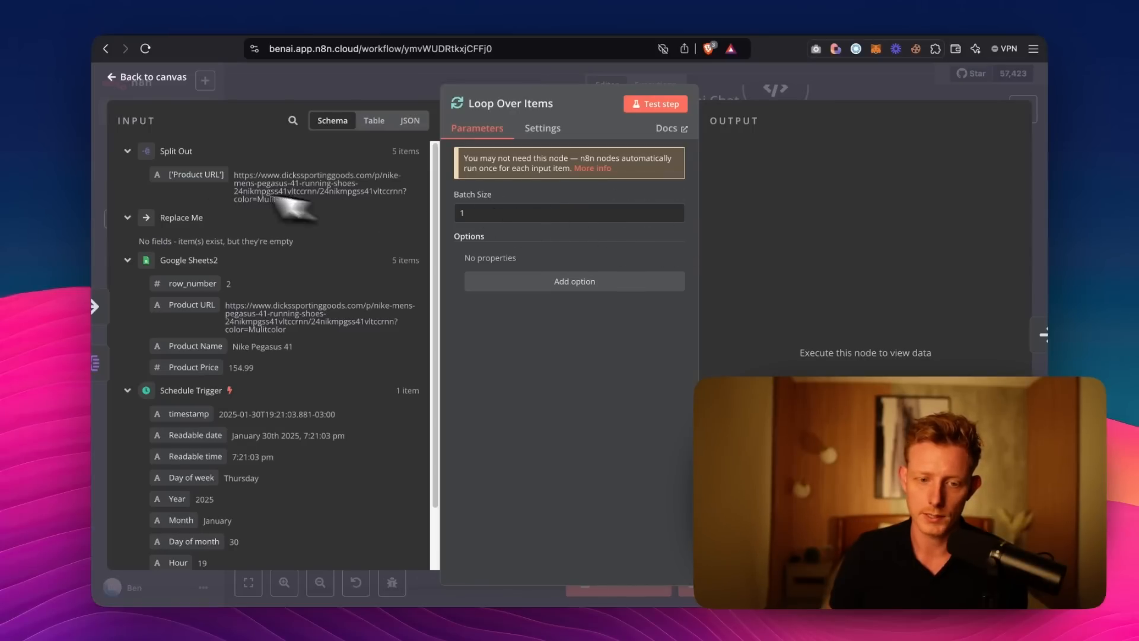
pyautogui.click(785, 77)
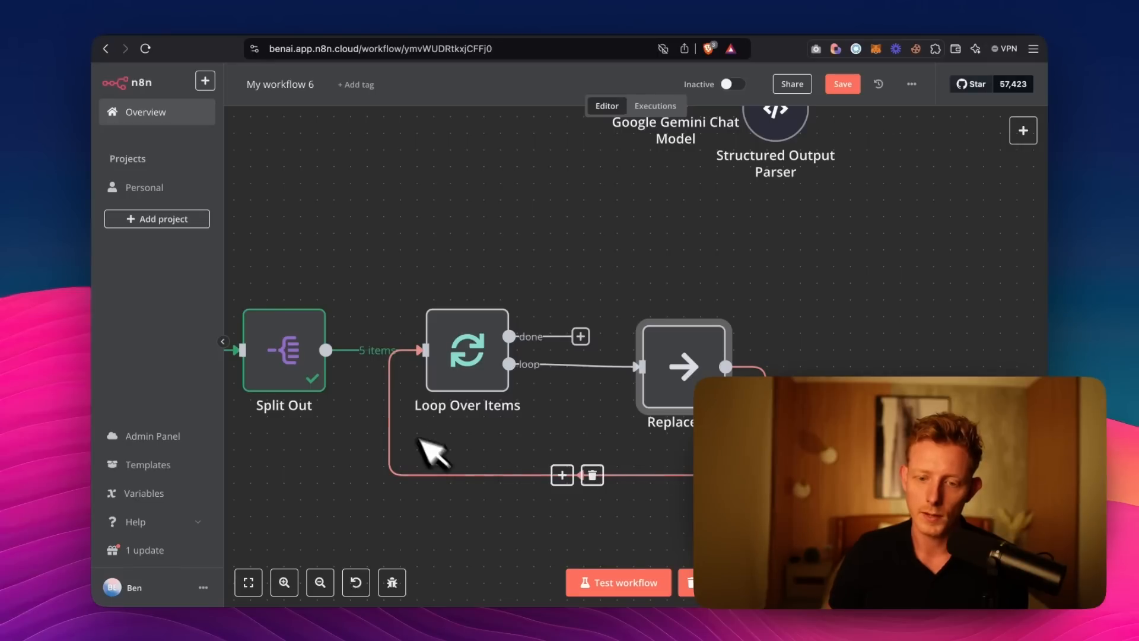
# Delete the Replace Me placeholder node from the loop branch.
pyautogui.moveTo(586, 336); pyautogui.dragTo(671, 248)
pyautogui.click(585, 340)
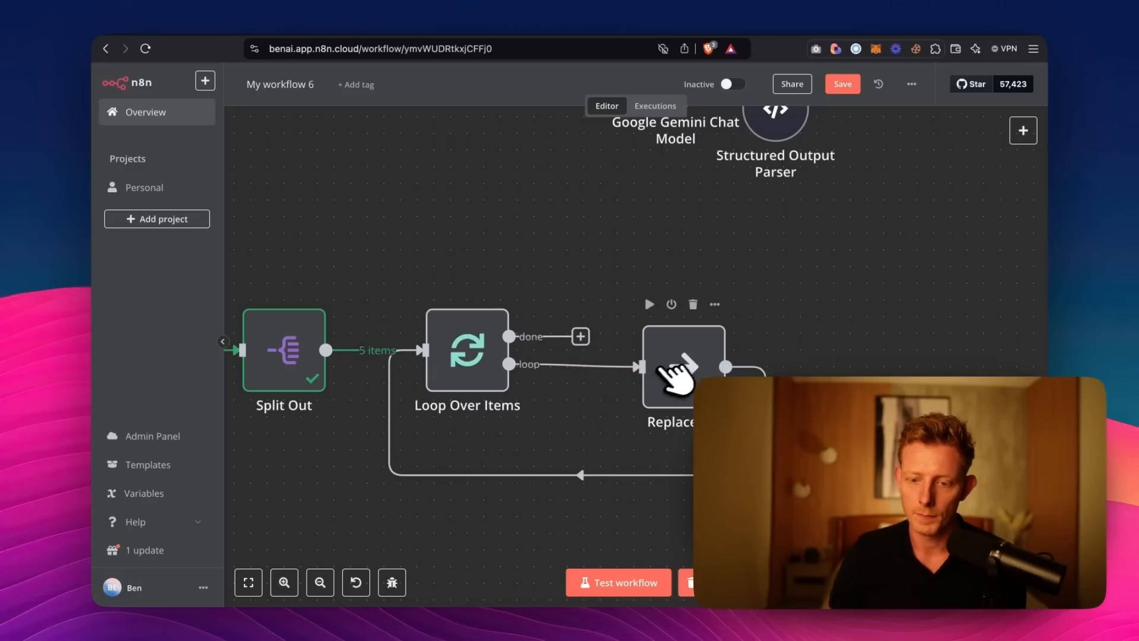
pyautogui.click(694, 304)
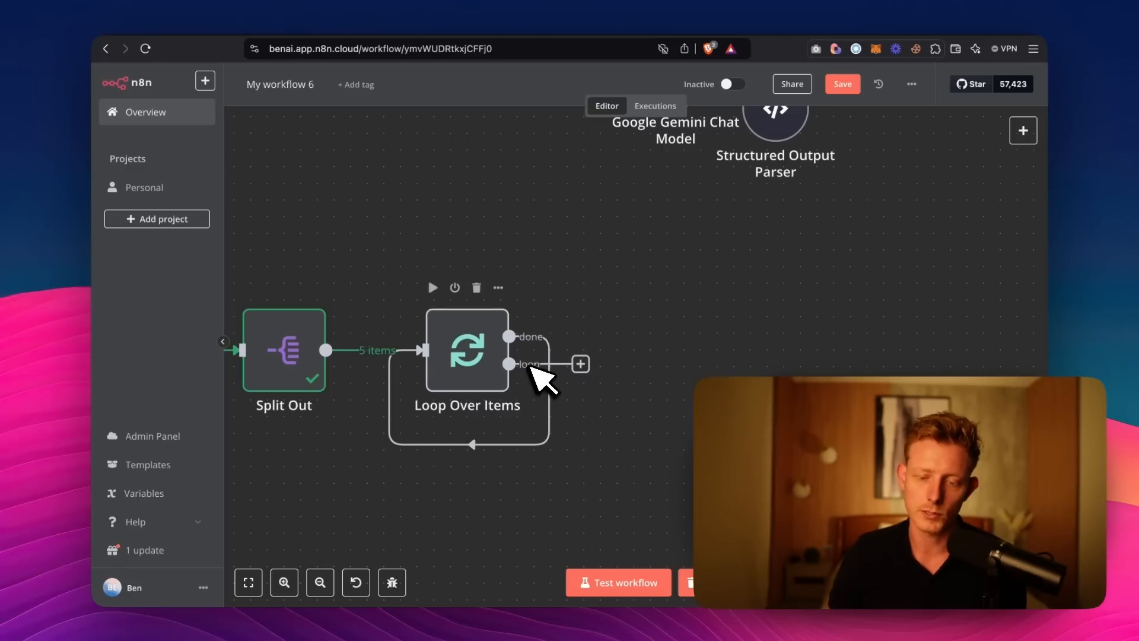
# Add an HTTP Request node on the loop output of Loop Over Items.
pyautogui.click(580, 363)
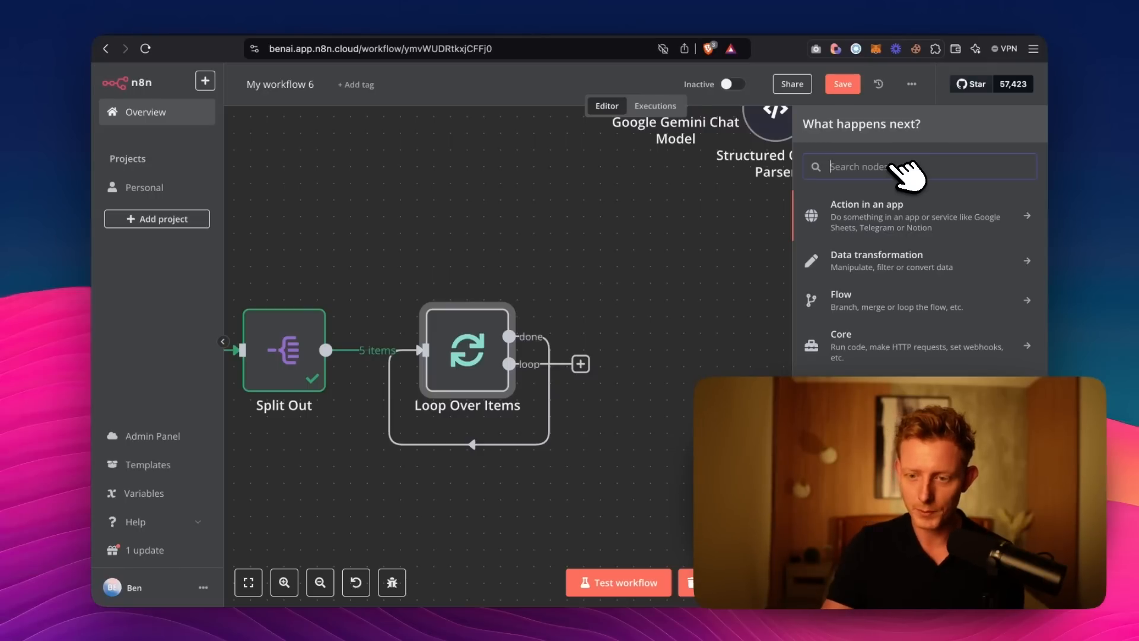
pyautogui.write('htt')
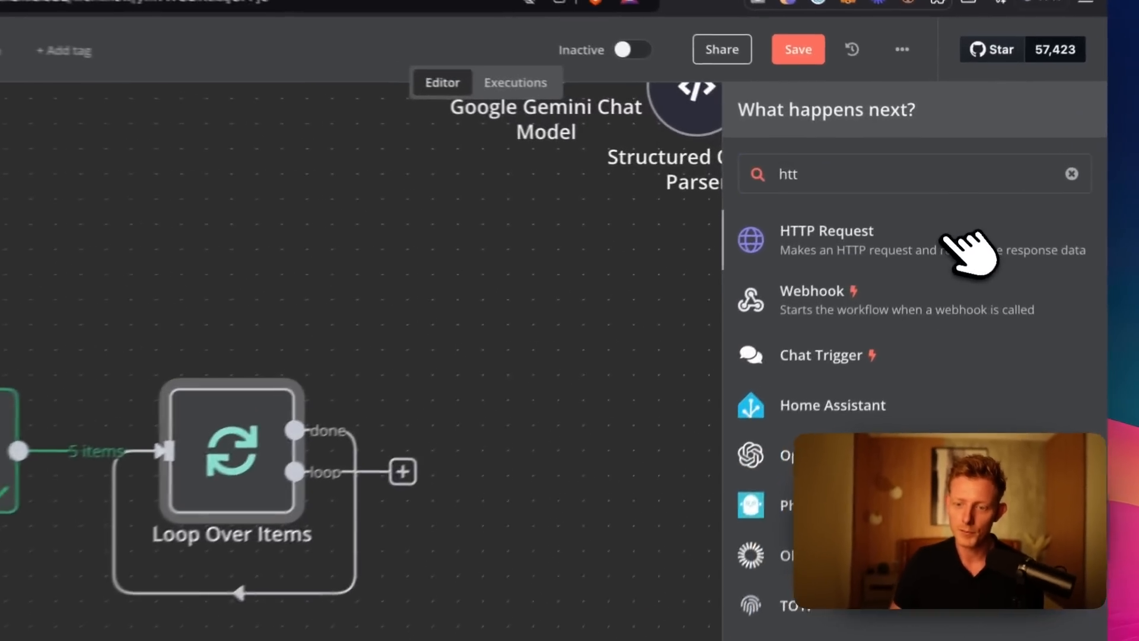
pyautogui.click(961, 208)
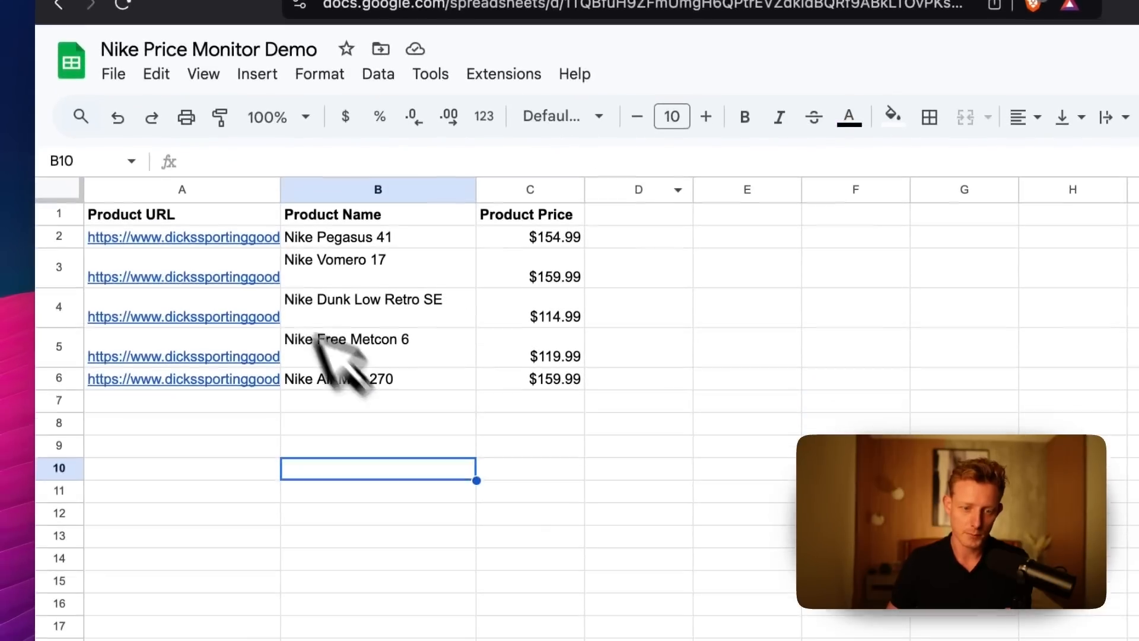
# Copy the Nike Pegasus 41 product URL from the spreadsheet into the new HTTP Request node's URL.
pyautogui.click(238, 235)
pyautogui.click(362, 268)
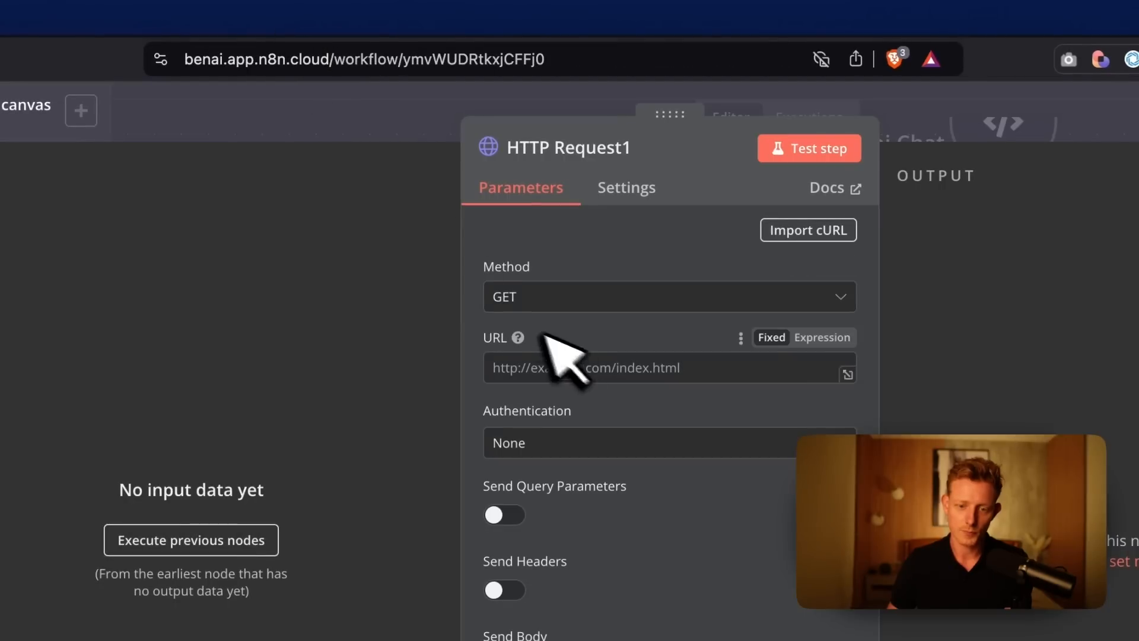
pyautogui.click(586, 363)
pyautogui.press('super+v')
# Test the HTTP Request node on the Dick's Sporting Goods page and examine its output.
pyautogui.click(809, 148)
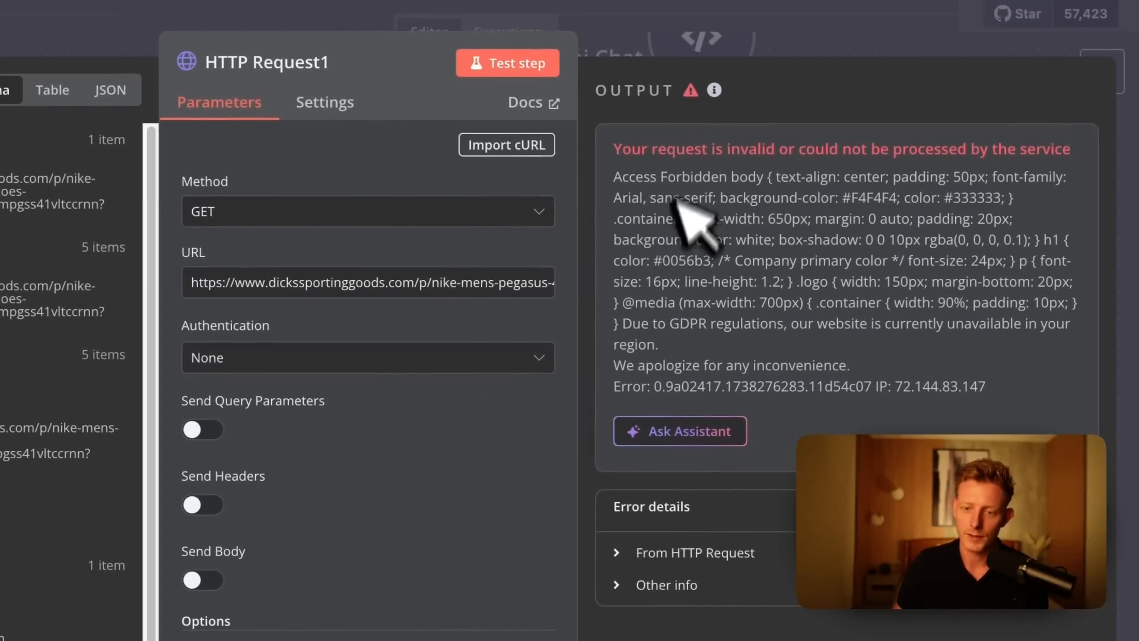
pyautogui.moveTo(666, 162); pyautogui.dragTo(761, 162)
pyautogui.click(805, 144)
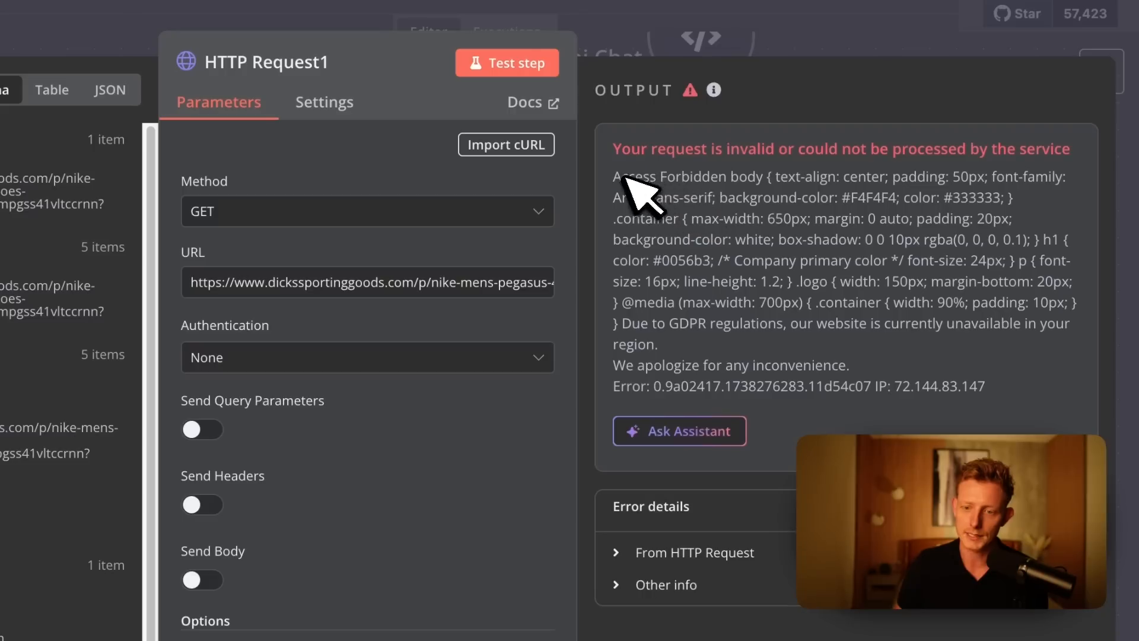
pyautogui.moveTo(614, 176); pyautogui.dragTo(728, 172)
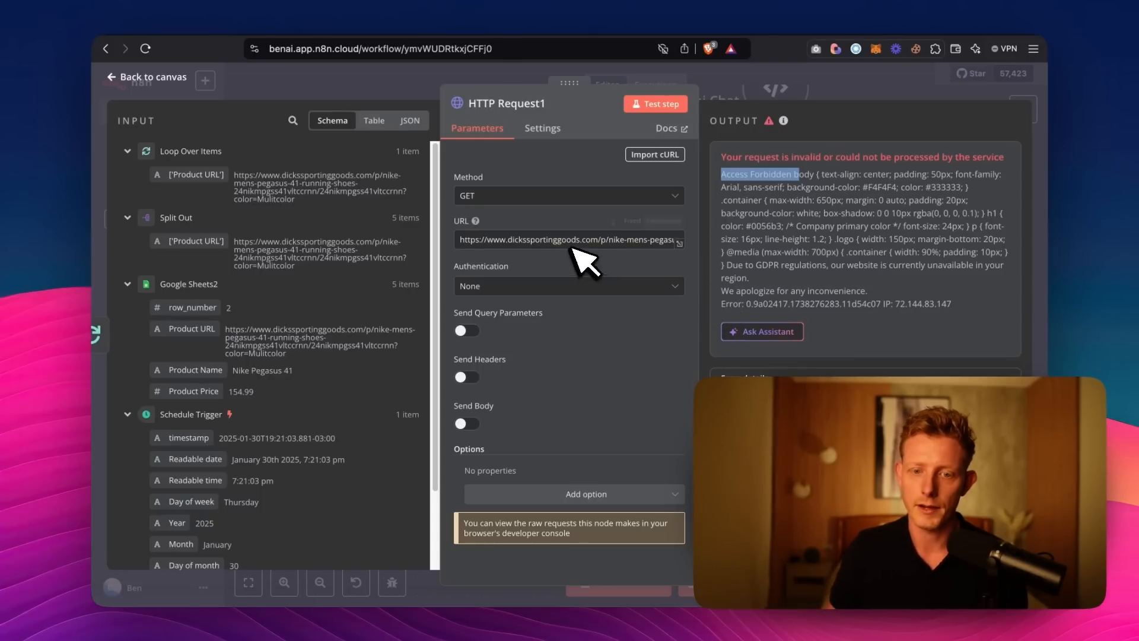
# Search the web for "scrapifly" in a new browser tab and open the Scrapfly website.
pyautogui.press('super+t')
pyautogui.write('scr')
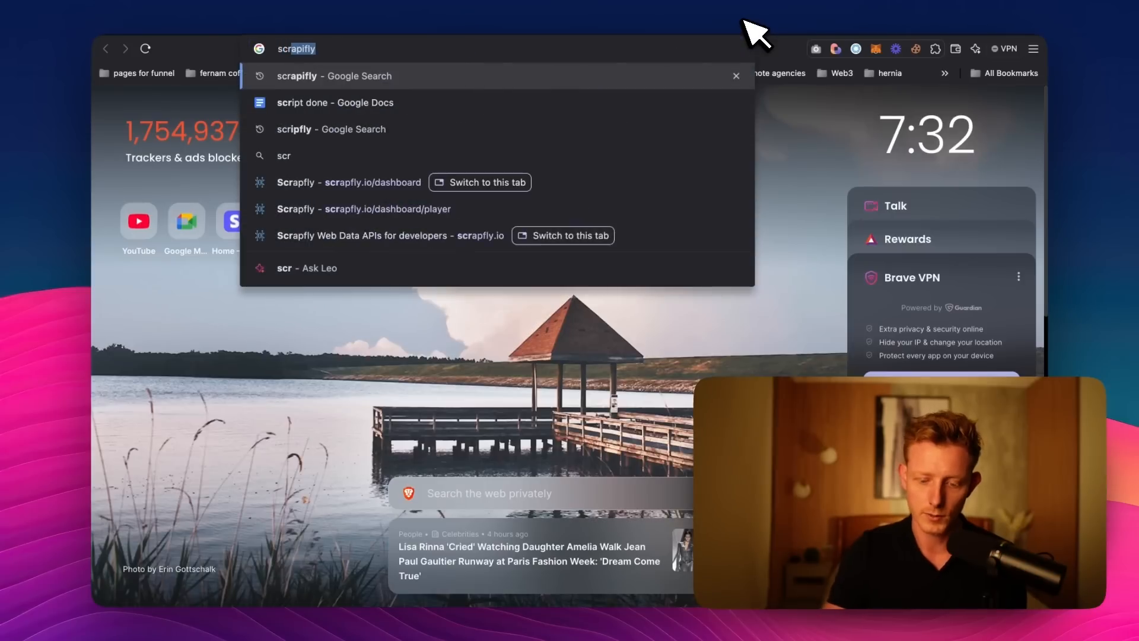
pyautogui.write('apifly')
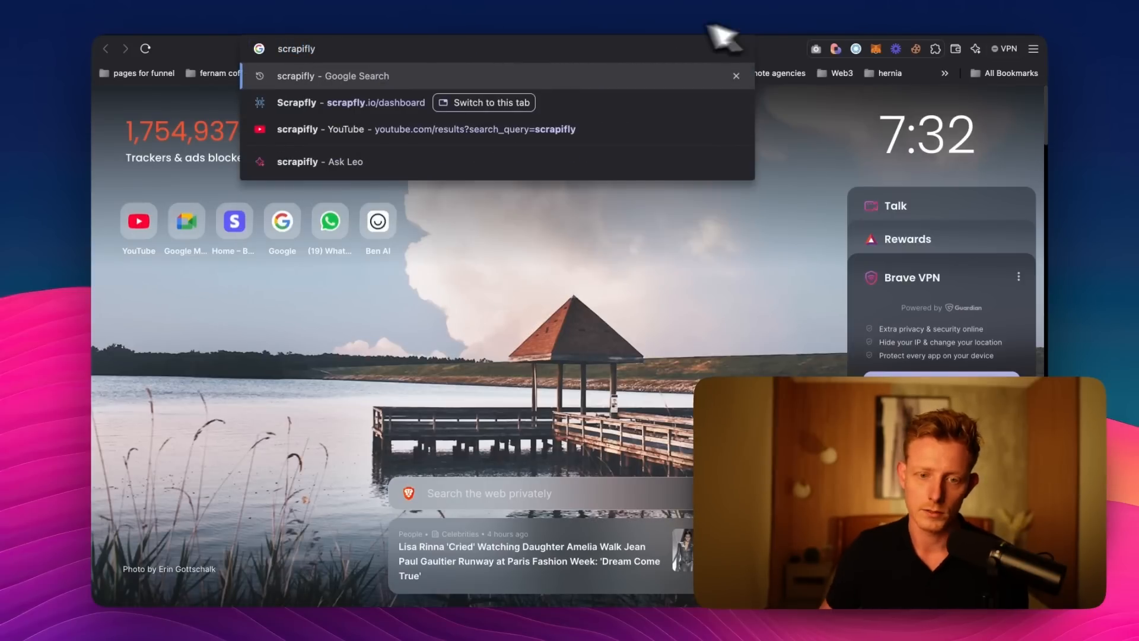
pyautogui.press('Return')
pyautogui.click(482, 235)
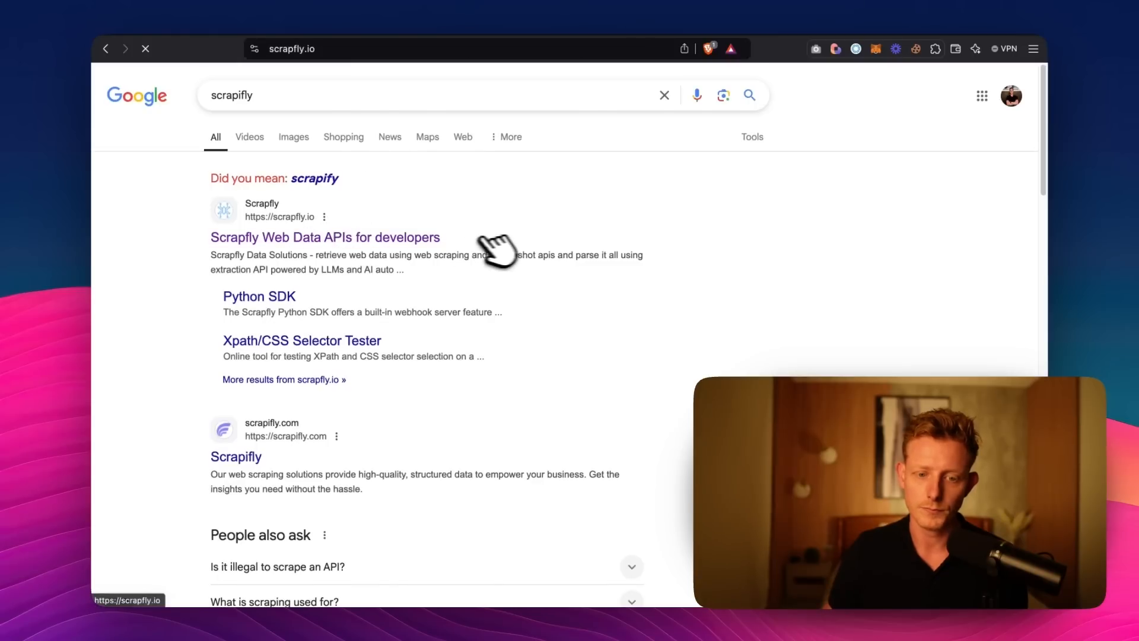
pyautogui.doubleClick(442, 194)
pyautogui.click(371, 225)
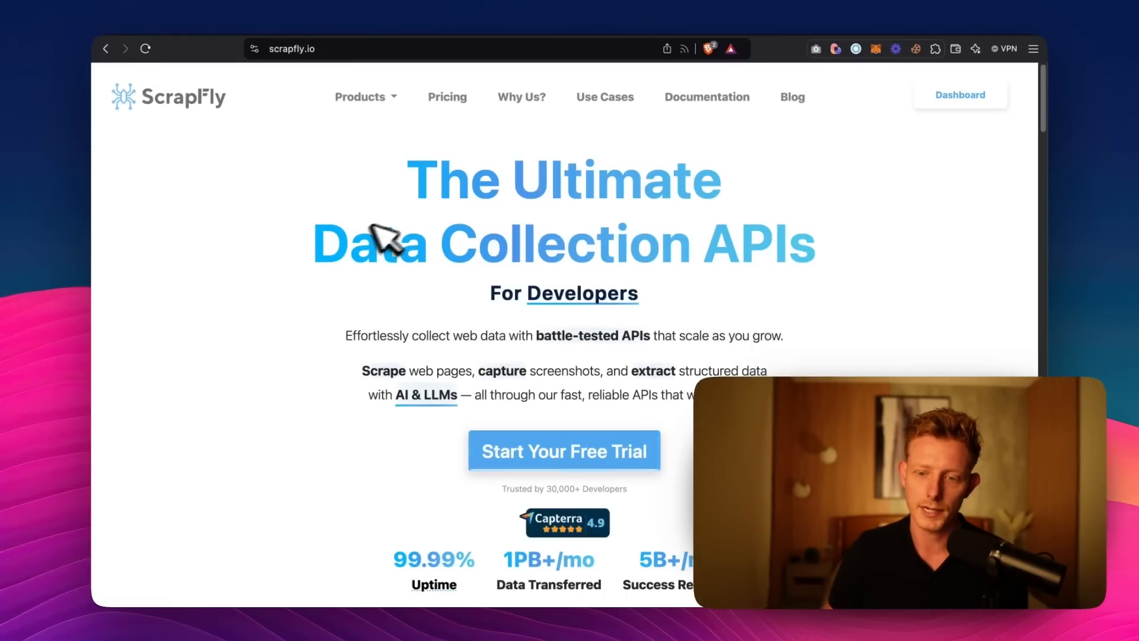
# Look over Scrapfly's homepage, examining the Web Scraping API features and expanding Automatic Anti-Bot Bypass.
pyautogui.scroll(-2, 437, 300)
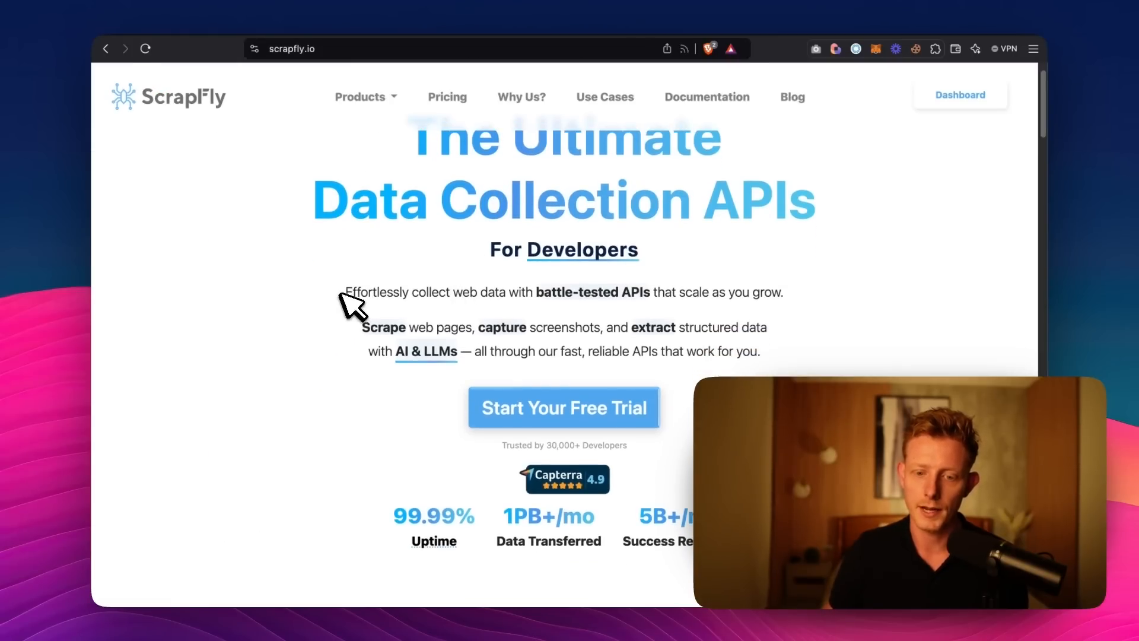
pyautogui.moveTo(341, 292); pyautogui.dragTo(457, 289)
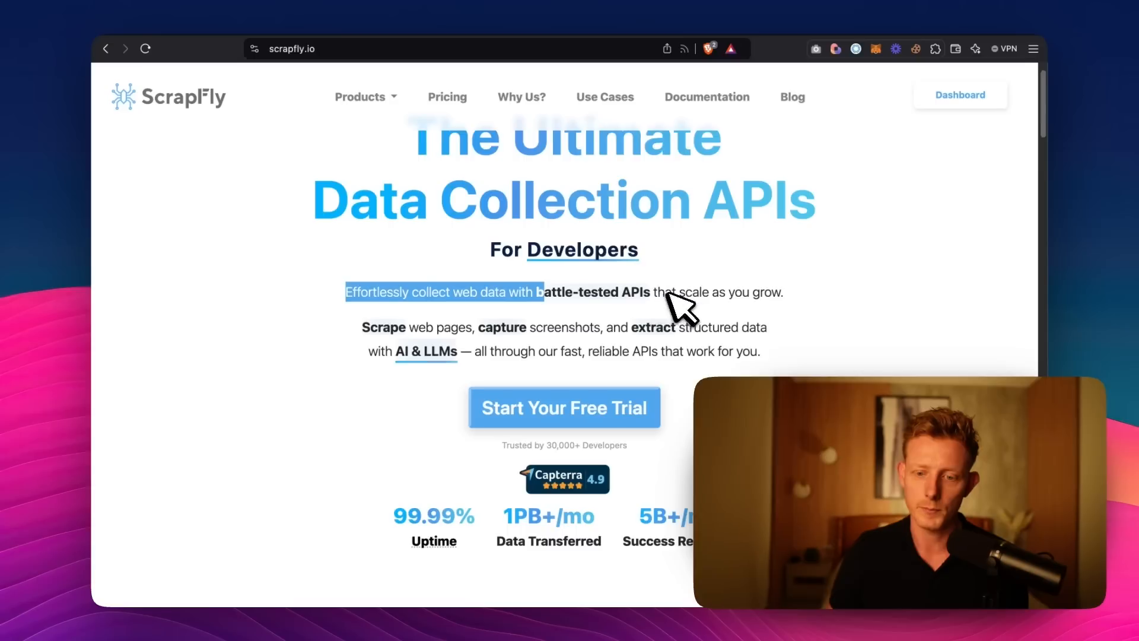
pyautogui.scroll(-2, 667, 290)
pyautogui.scroll(-12, 737, 287)
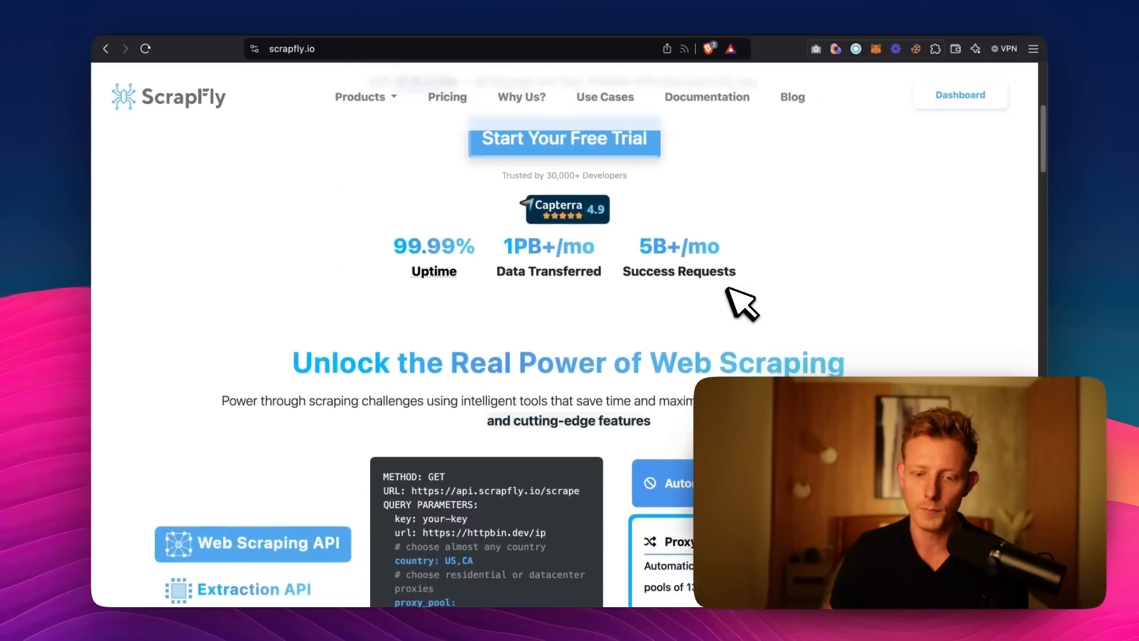
pyautogui.moveTo(222, 284); pyautogui.dragTo(362, 281)
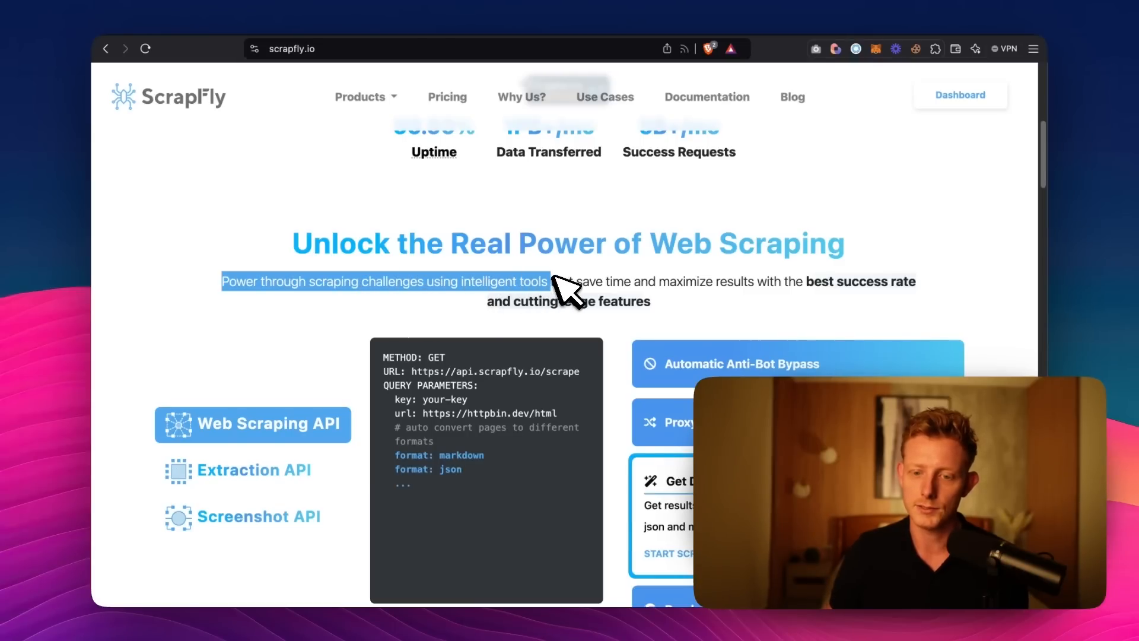
pyautogui.moveTo(582, 279); pyautogui.dragTo(622, 281)
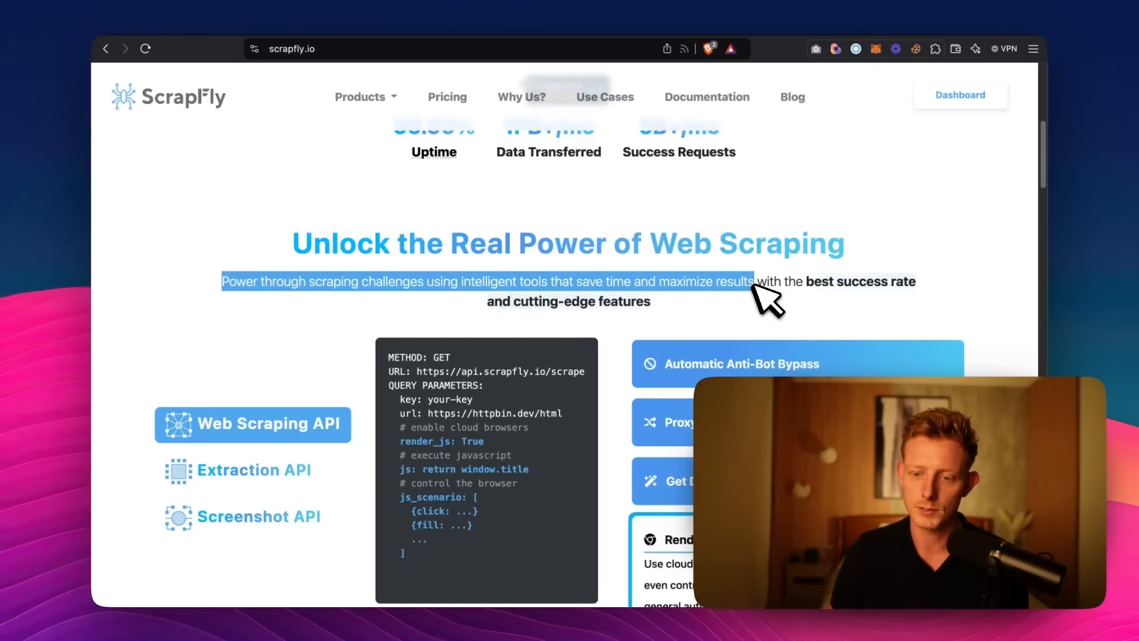
pyautogui.scroll(-4, 765, 299)
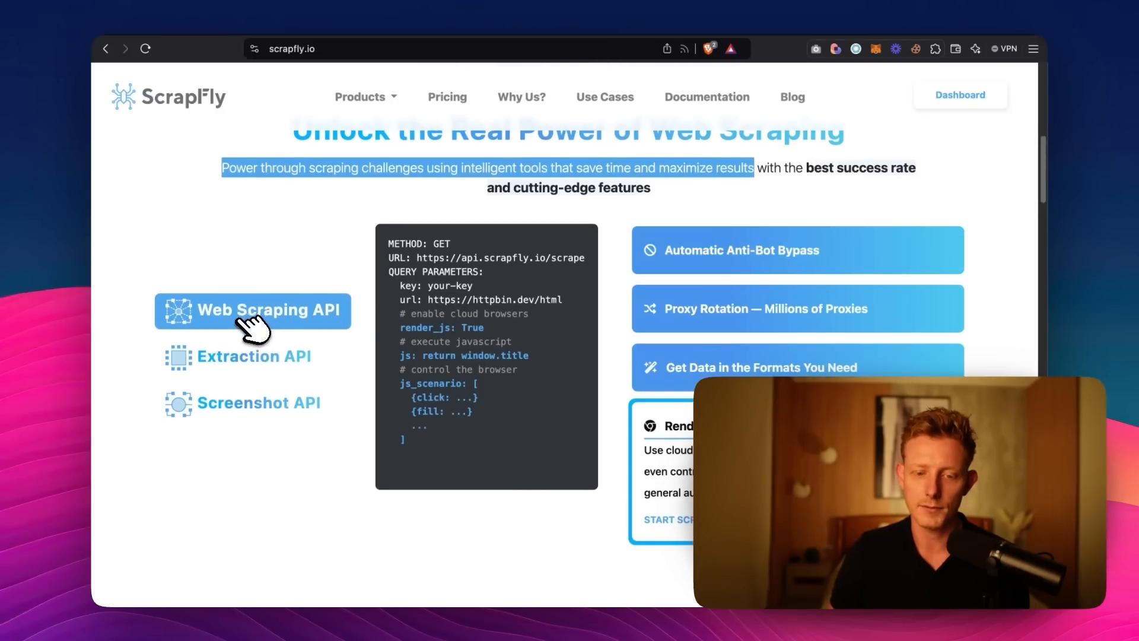
pyautogui.click(243, 318)
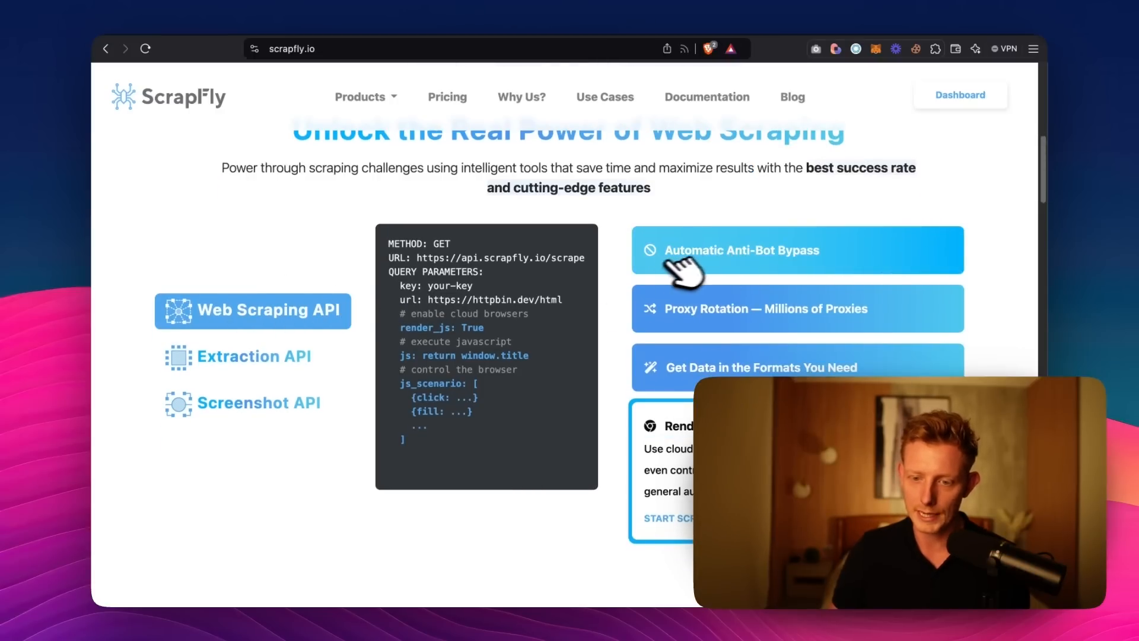
pyautogui.click(780, 253)
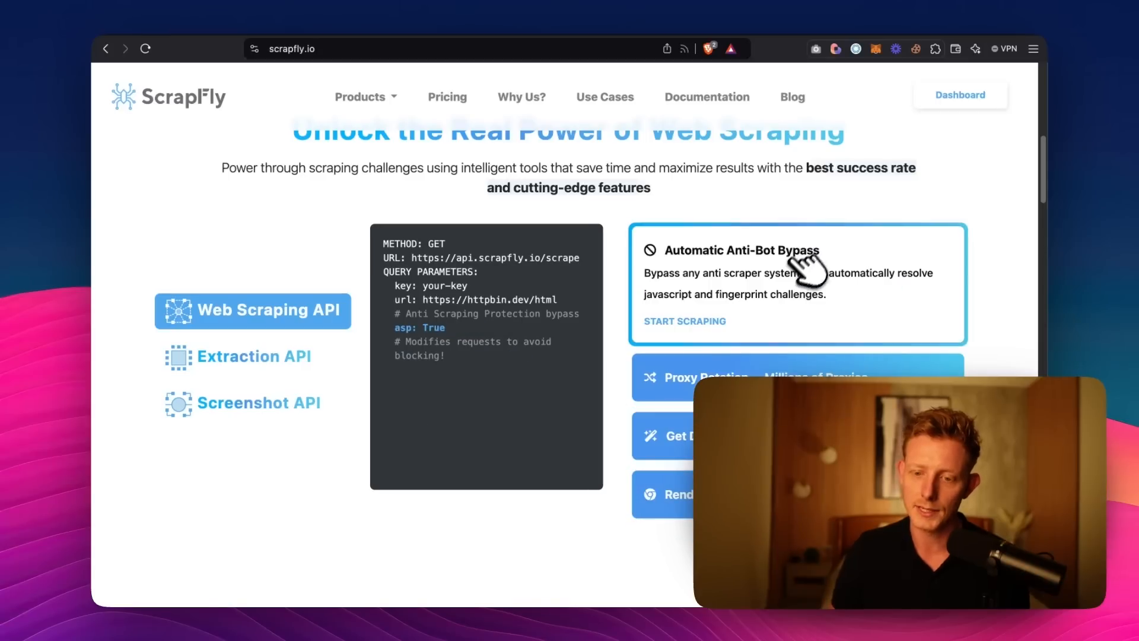
# Expand the Proxy Rotation and browser rendering features of Scrapfly's Web Scraping API.
pyautogui.click(741, 372)
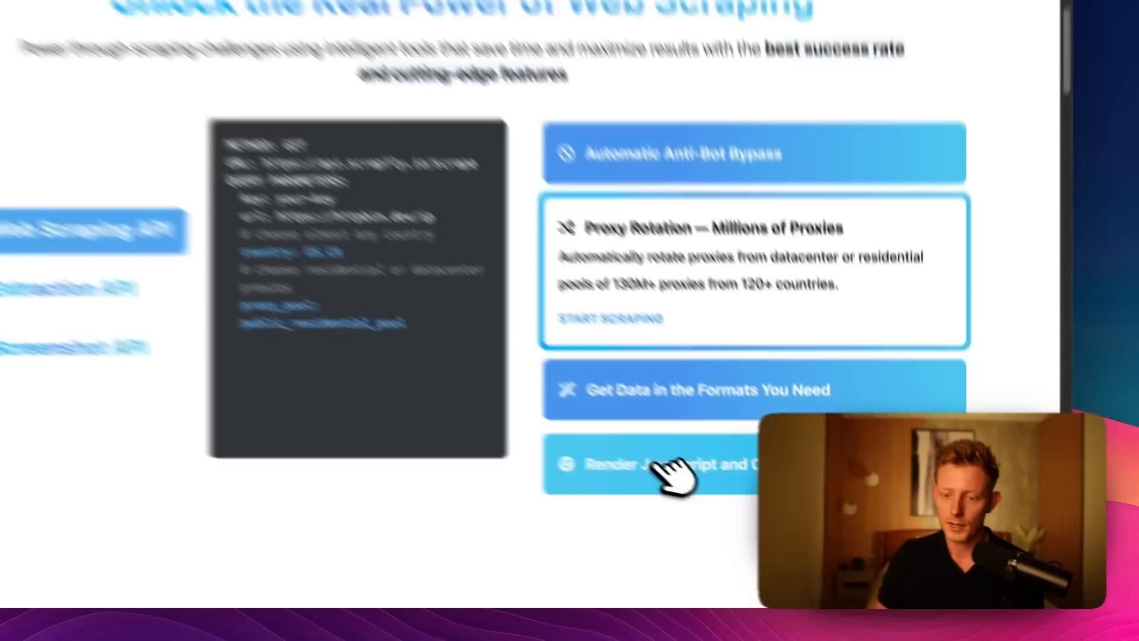
pyautogui.click(712, 494)
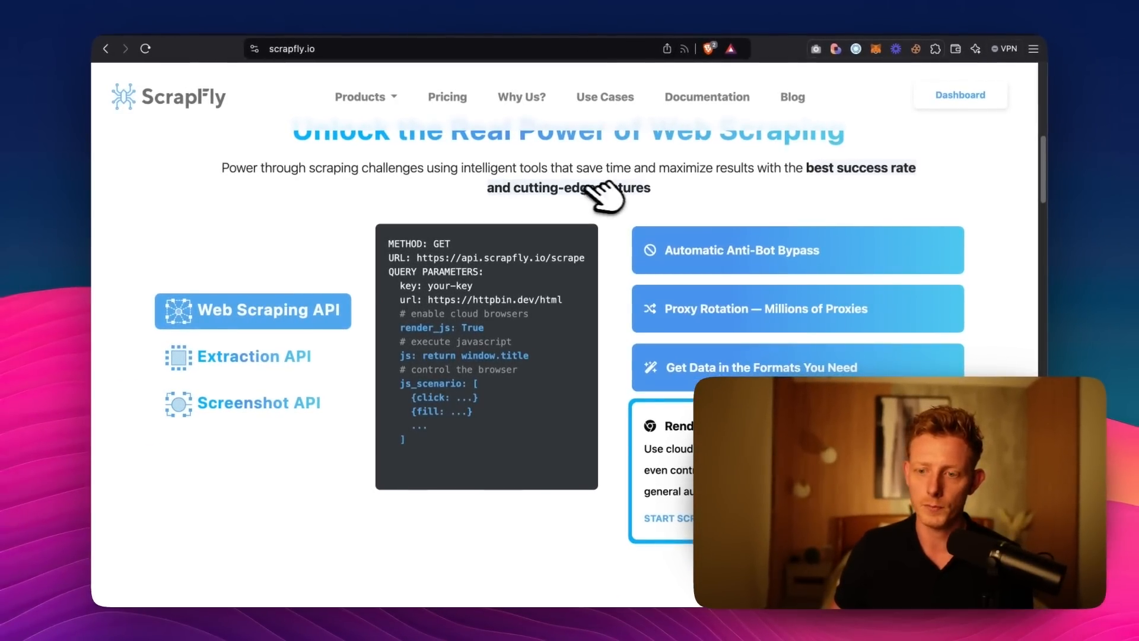
# Open the API Player from the Scrapfly dashboard and set its target URL to the copied Dick's Sporting Goods Nike Pegasus 41 page.
pyautogui.click(940, 96)
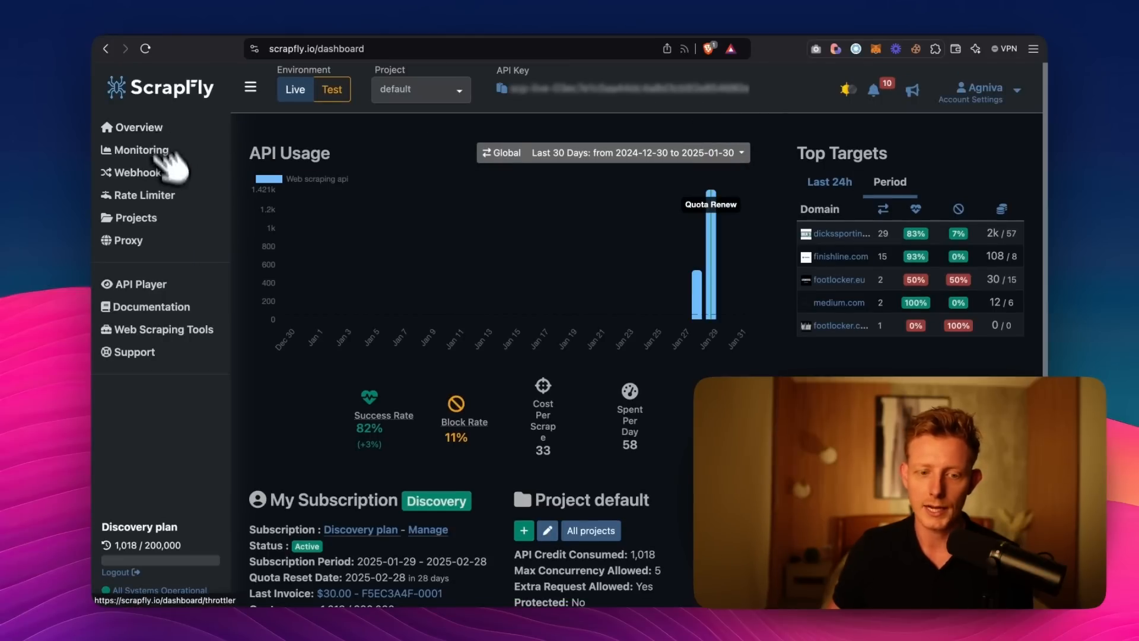
pyautogui.click(162, 286)
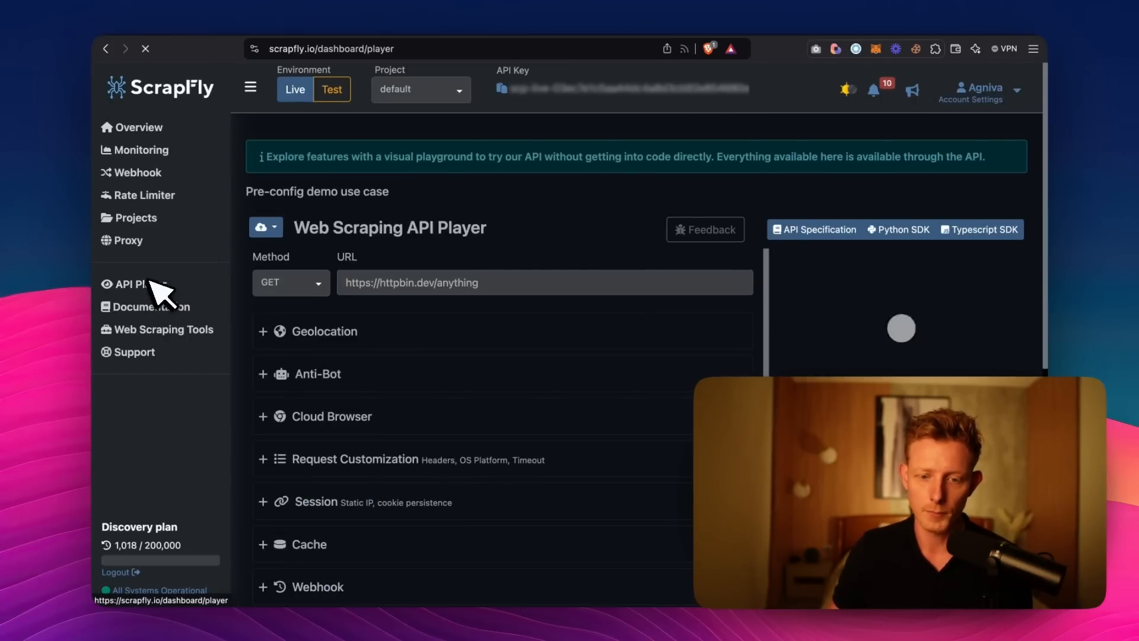
pyautogui.scroll(-1, 380, 296)
pyautogui.scroll(1, 423, 305)
pyautogui.click(490, 277)
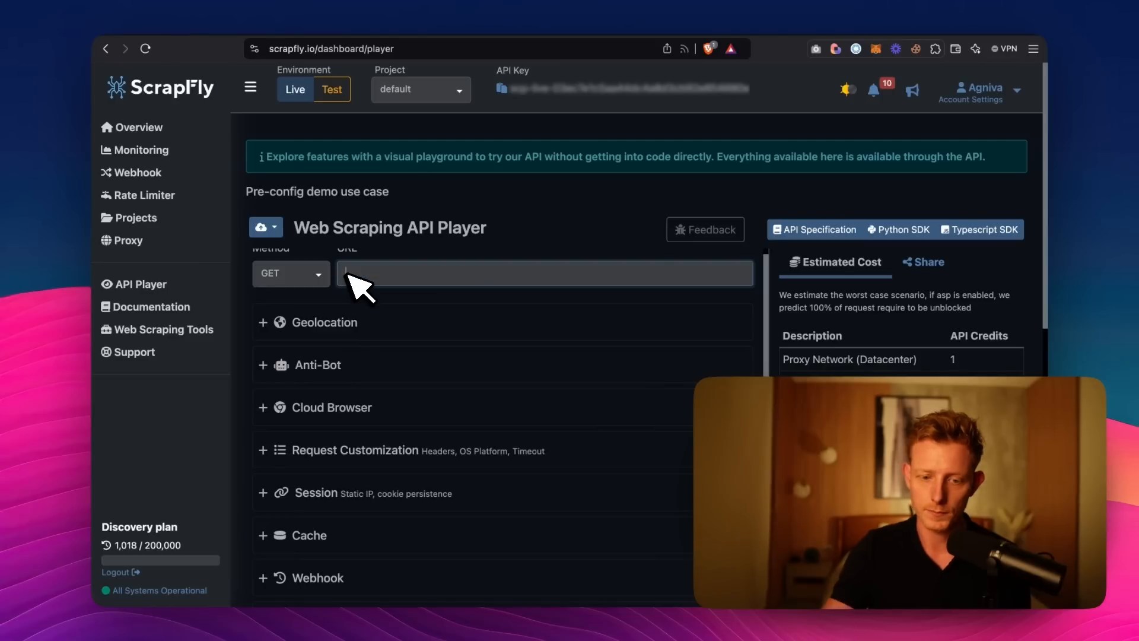
pyautogui.press('super+v')
pyautogui.click(470, 298)
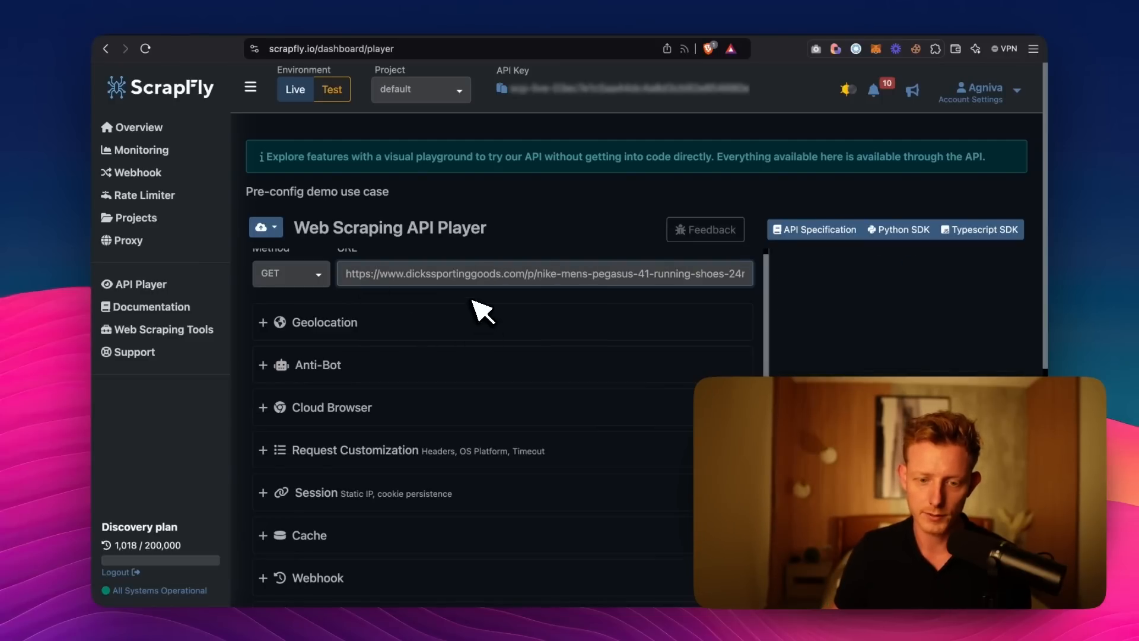
# Run a scrape of the Dick's Sporting Goods page in the Web Scraping API Player.
pyautogui.scroll(-1, 475, 304)
pyautogui.scroll(1, 376, 294)
pyautogui.scroll(-10, 500, 321)
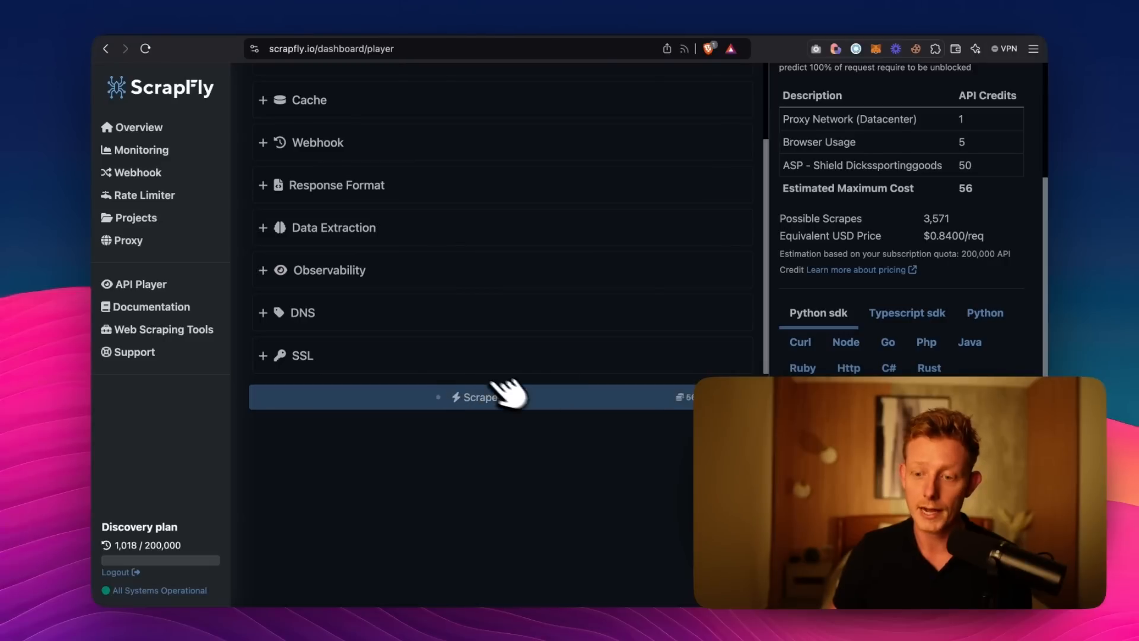
pyautogui.scroll(6, 484, 374)
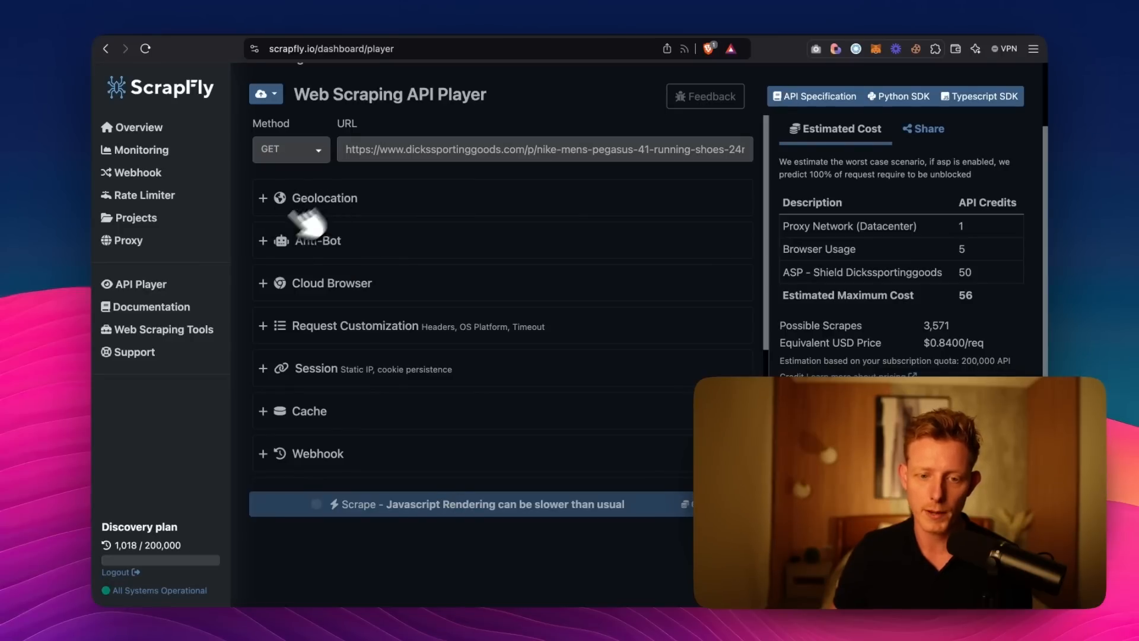
# Examine the scraper's Geolocation country choices, Anti-Bot protection options and Cloud Browser rendering settings, collapsing each section again.
pyautogui.click(265, 201)
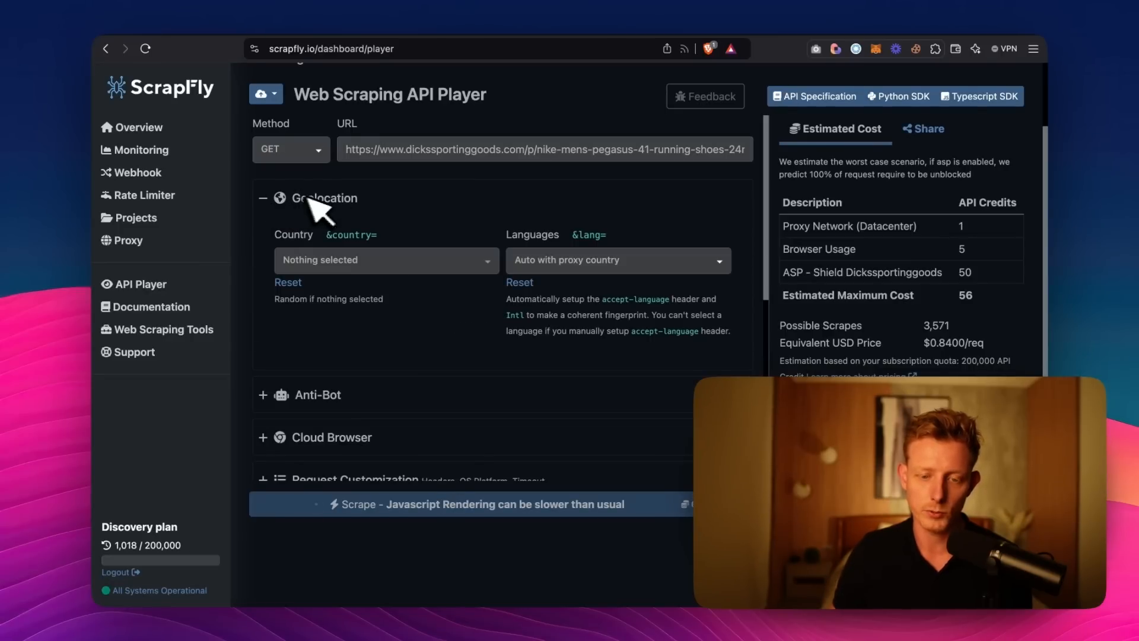
pyautogui.click(363, 259)
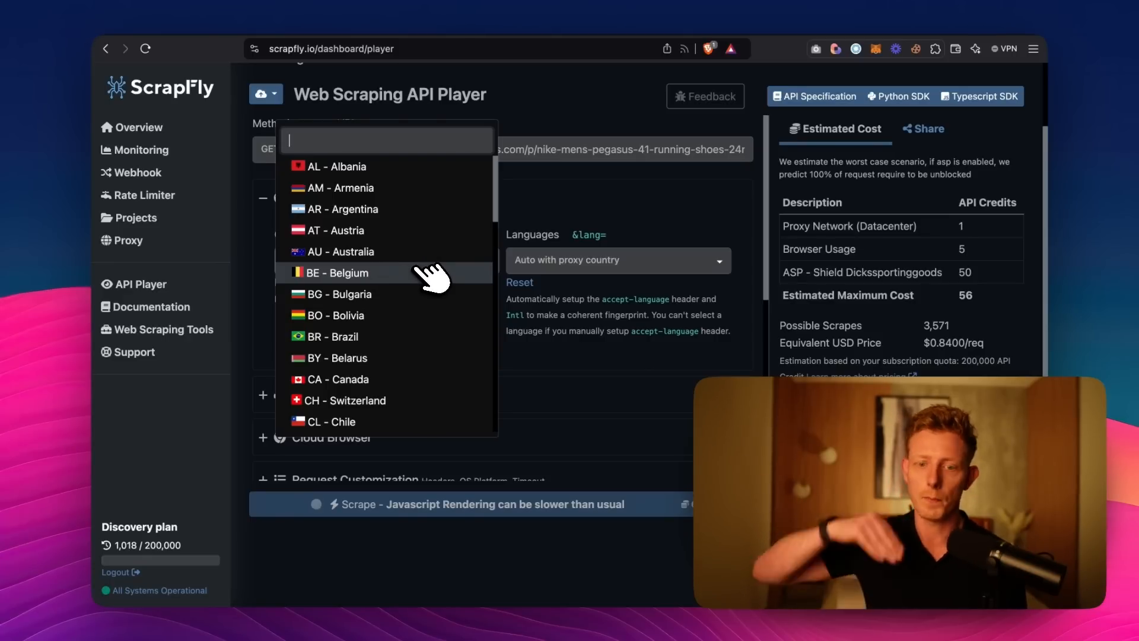
pyautogui.click(541, 198)
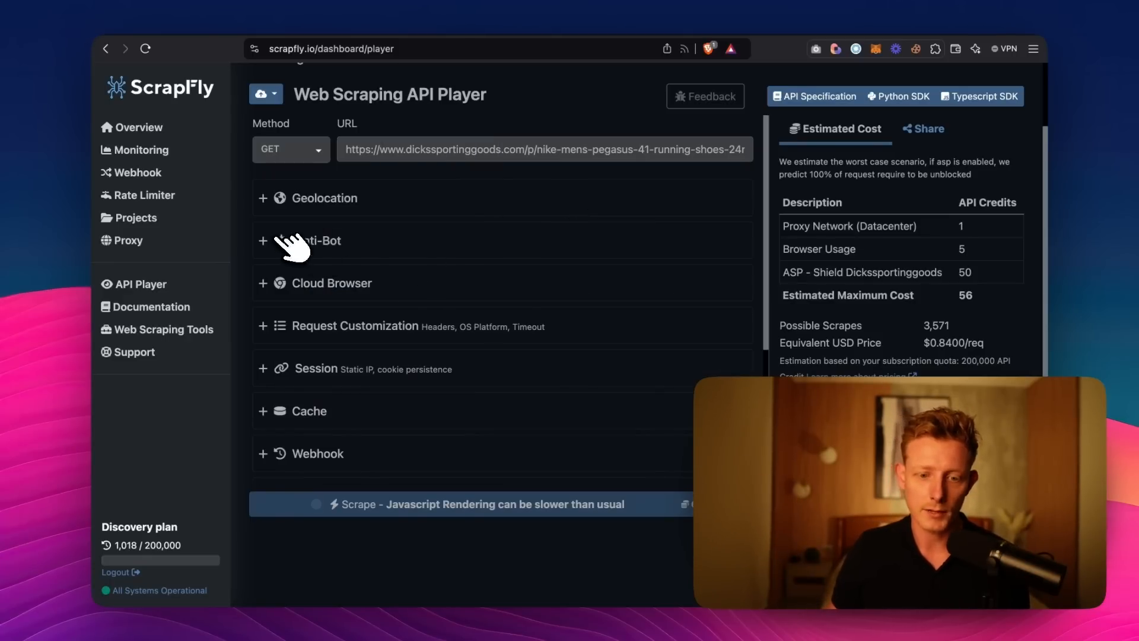
pyautogui.click(288, 240)
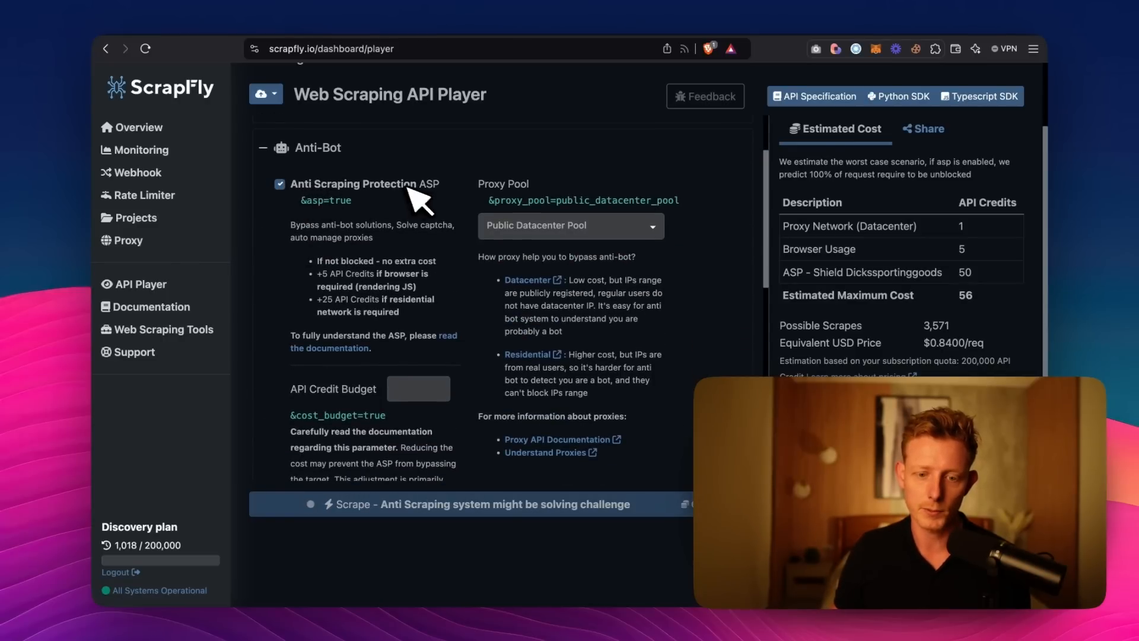
pyautogui.click(263, 147)
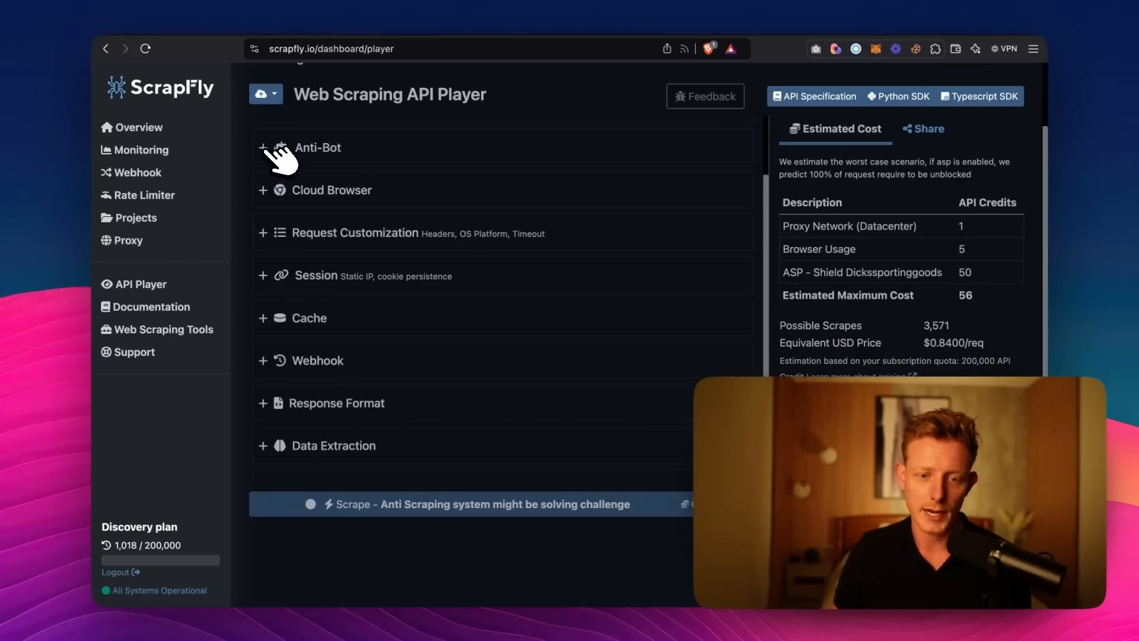
pyautogui.click(274, 189)
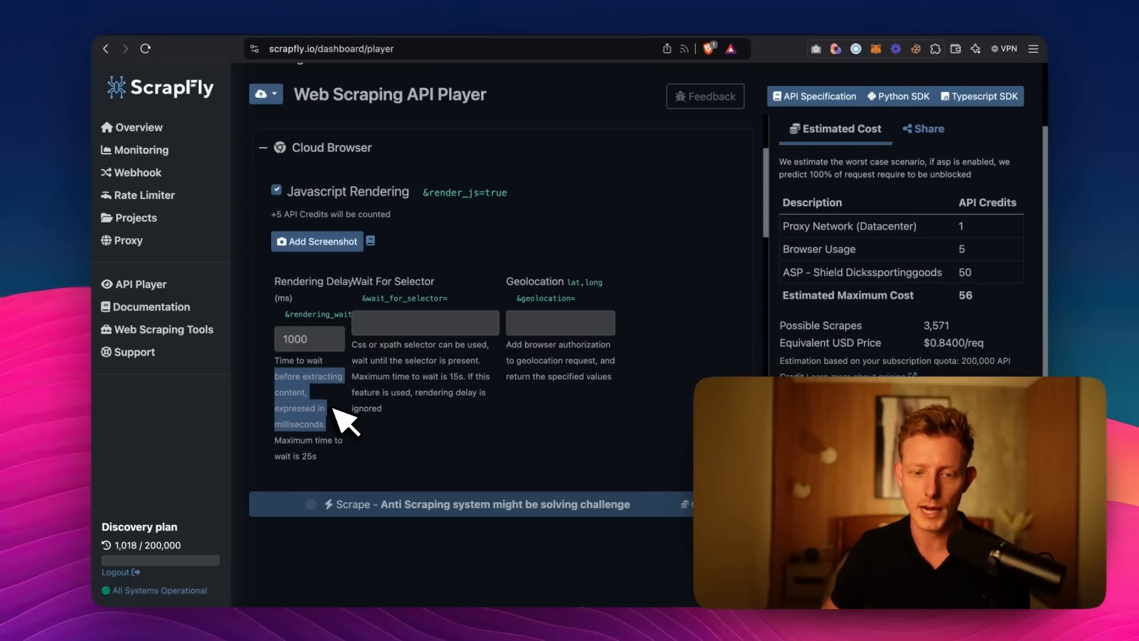
pyautogui.scroll(-1, 367, 368)
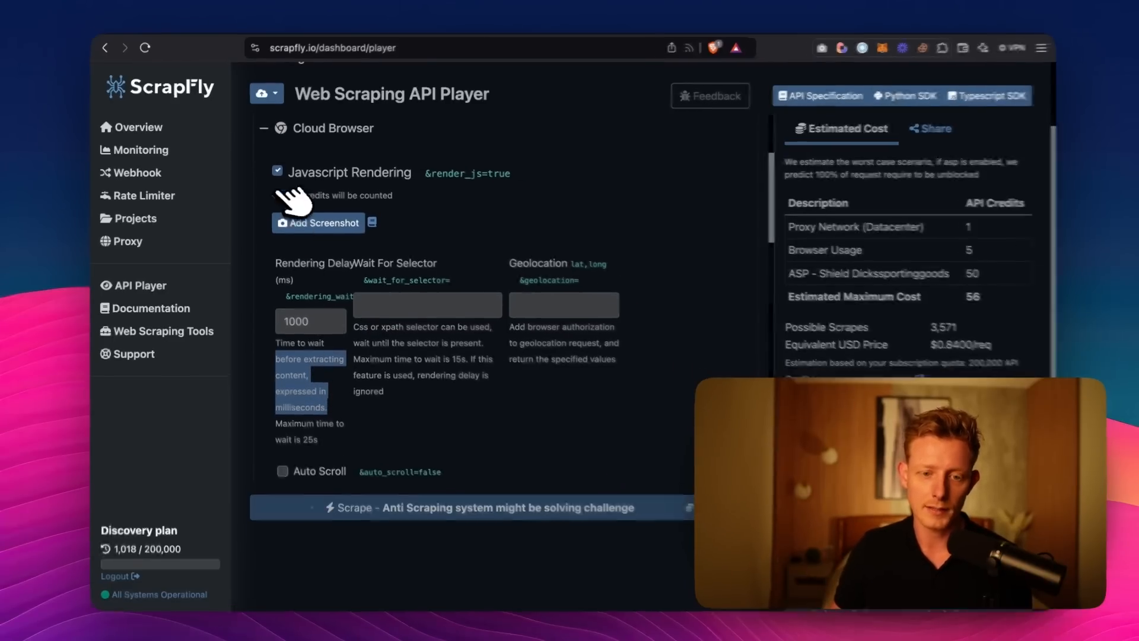
pyautogui.click(267, 128)
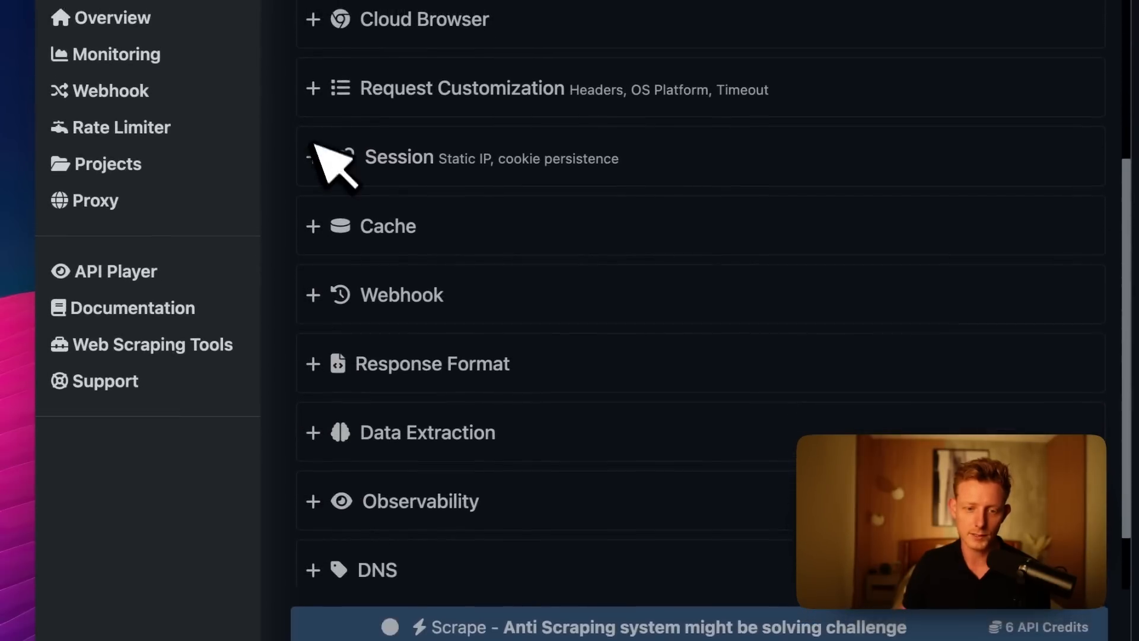
# Check the API credit usage and allowance of the Discovery plan.
pyautogui.scroll(4, 452, 380)
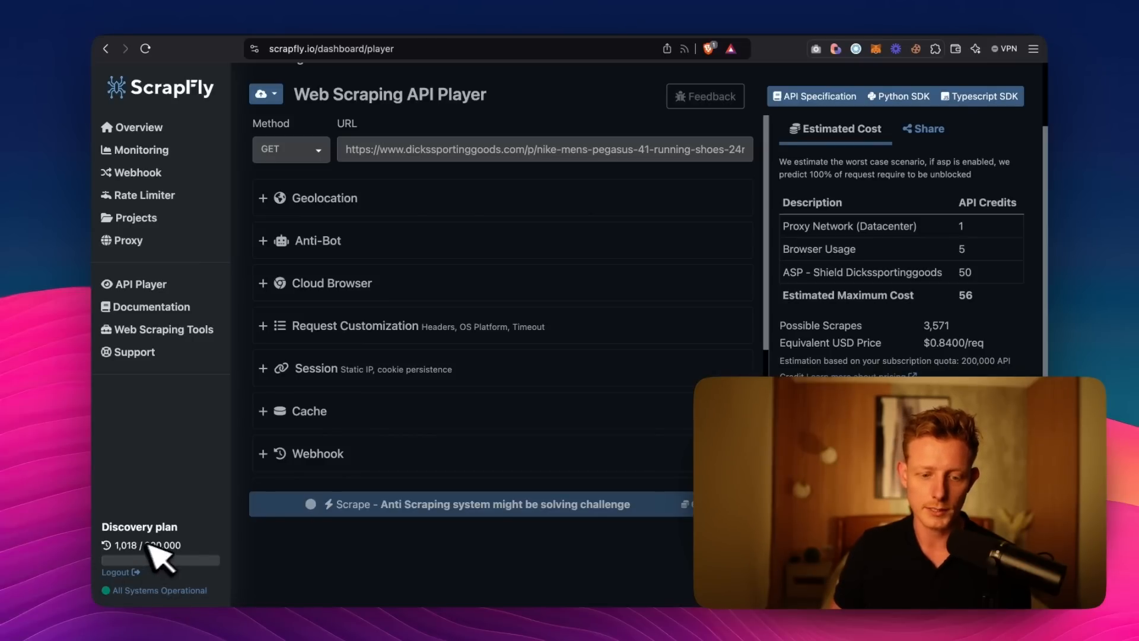
pyautogui.moveTo(150, 544); pyautogui.dragTo(184, 546)
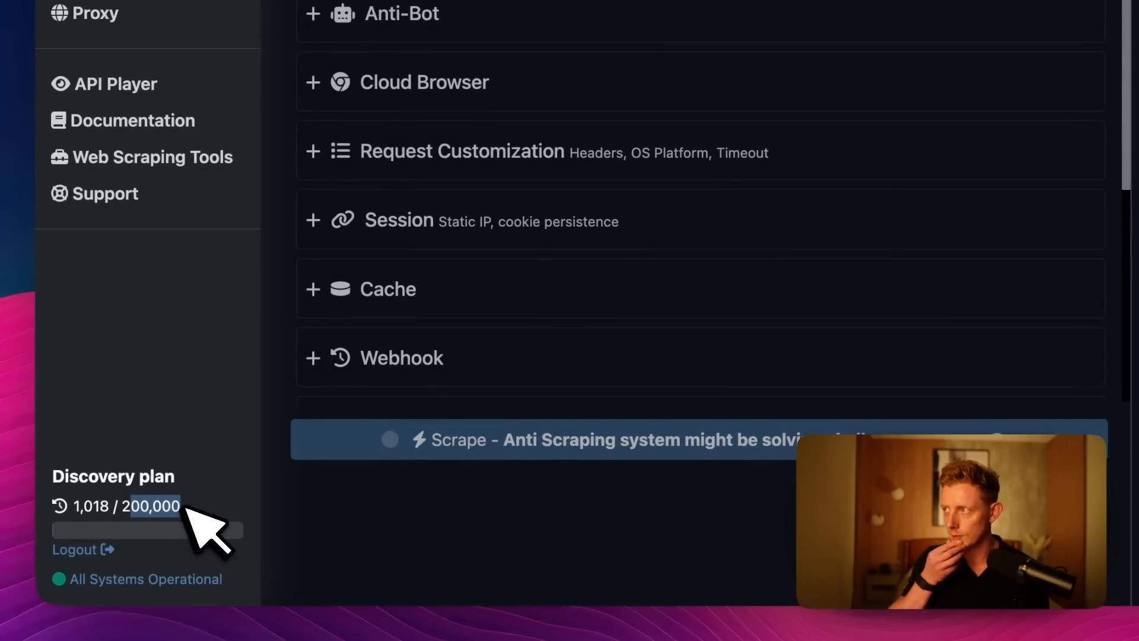
pyautogui.click(202, 503)
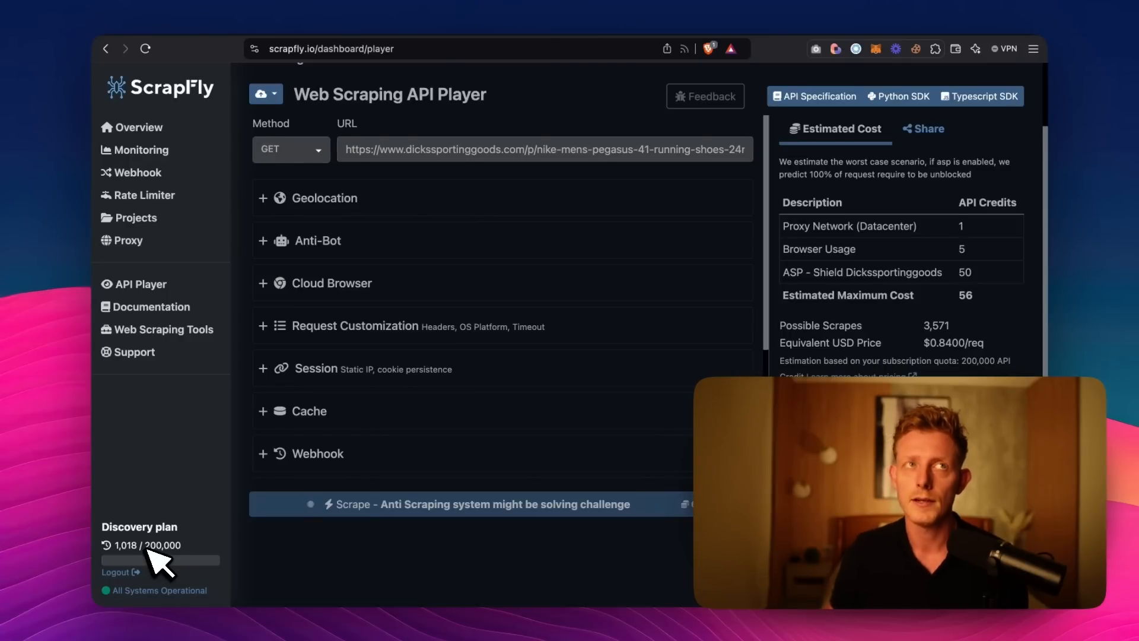
# Examine the scrape result, including its success status, country, duration, API credit cost and scraped content.
pyautogui.scroll(2, 356, 354)
pyautogui.scroll(-2, 368, 344)
pyautogui.scroll(1, 406, 309)
pyautogui.scroll(10, 418, 317)
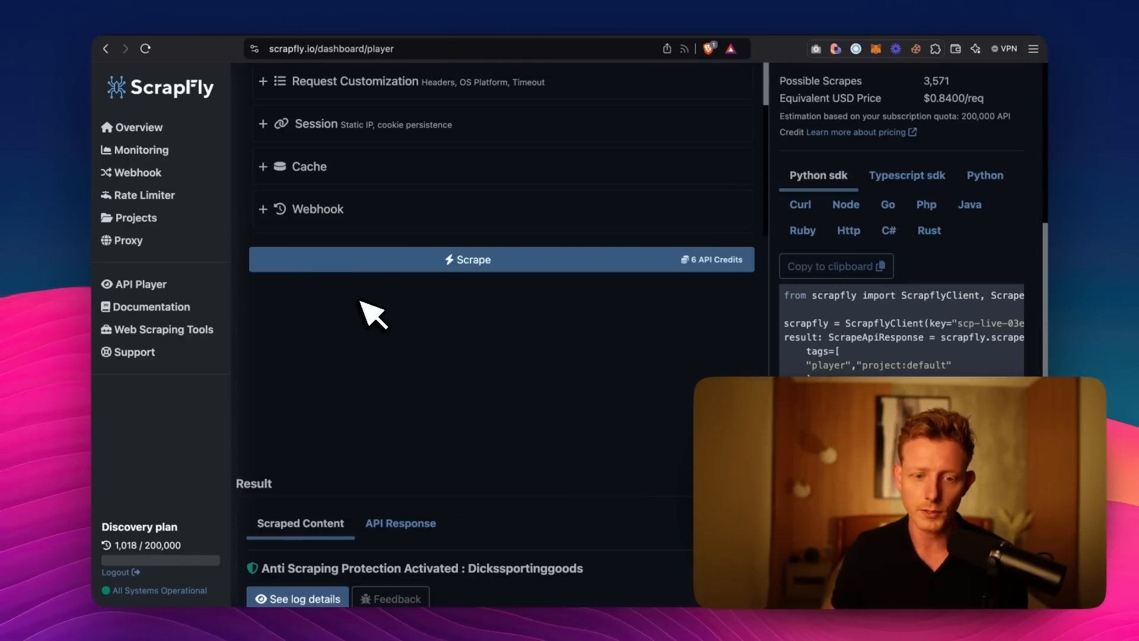
pyautogui.scroll(-5, 361, 389)
pyautogui.scroll(-8, 490, 549)
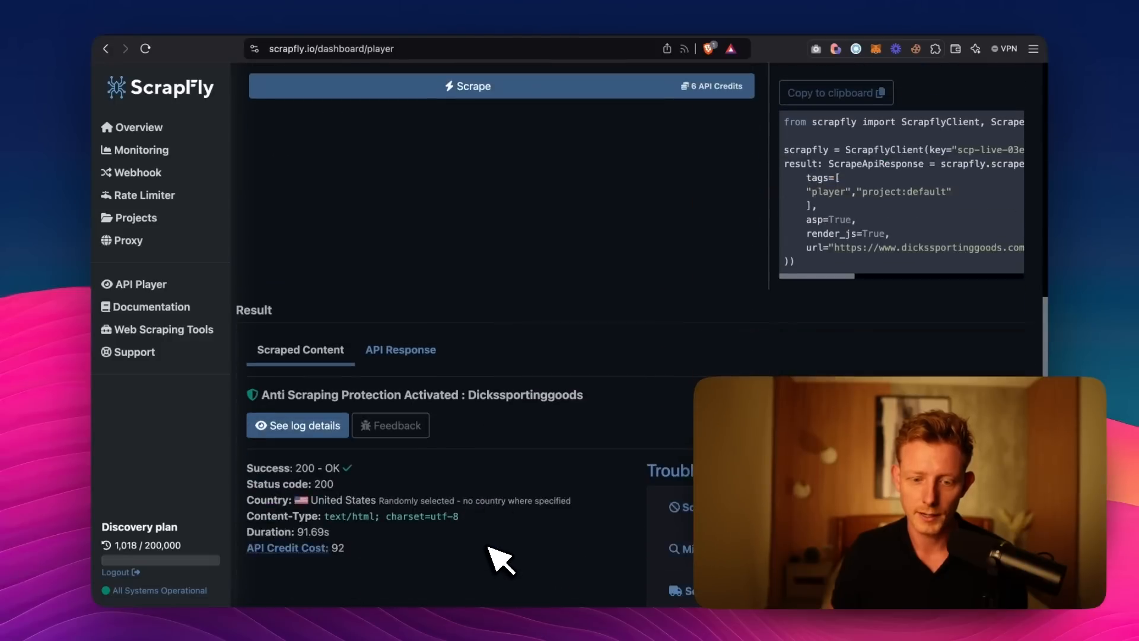
pyautogui.scroll(2, 575, 287)
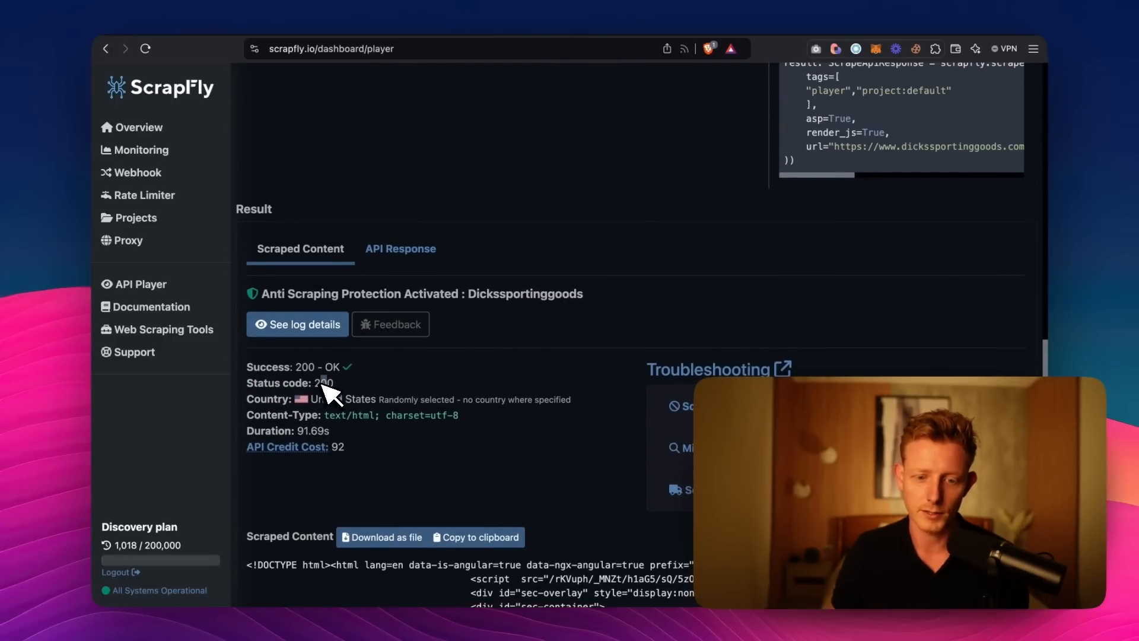
pyautogui.scroll(6, 373, 208)
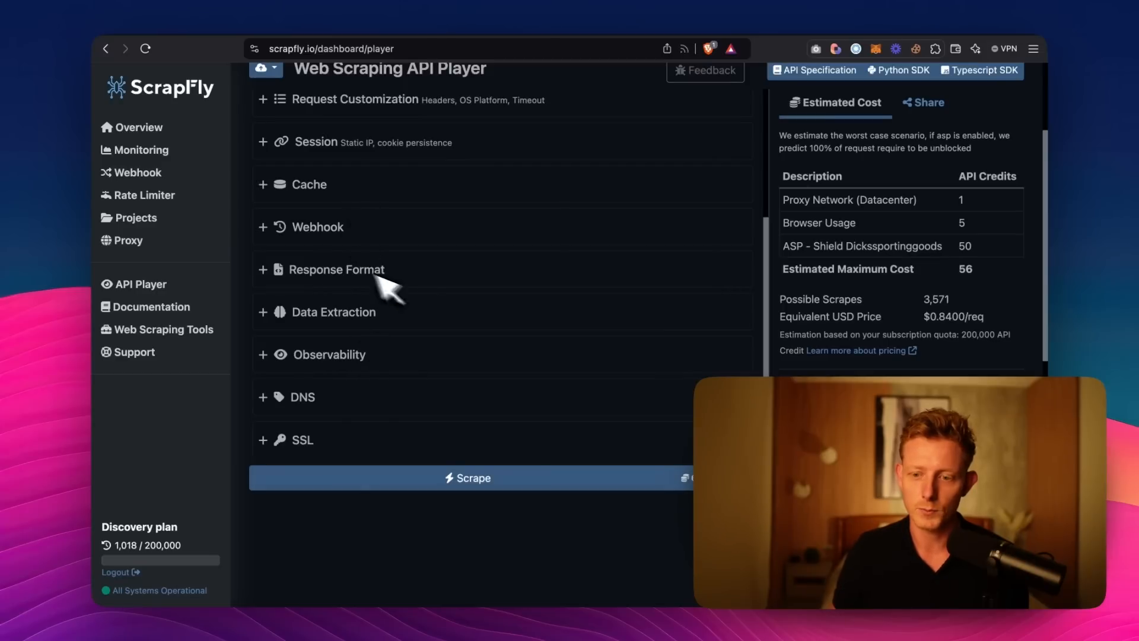
# Copy the Curl version of the scrape request's code snippet.
pyautogui.scroll(-3, 561, 540)
pyautogui.scroll(-4, 569, 549)
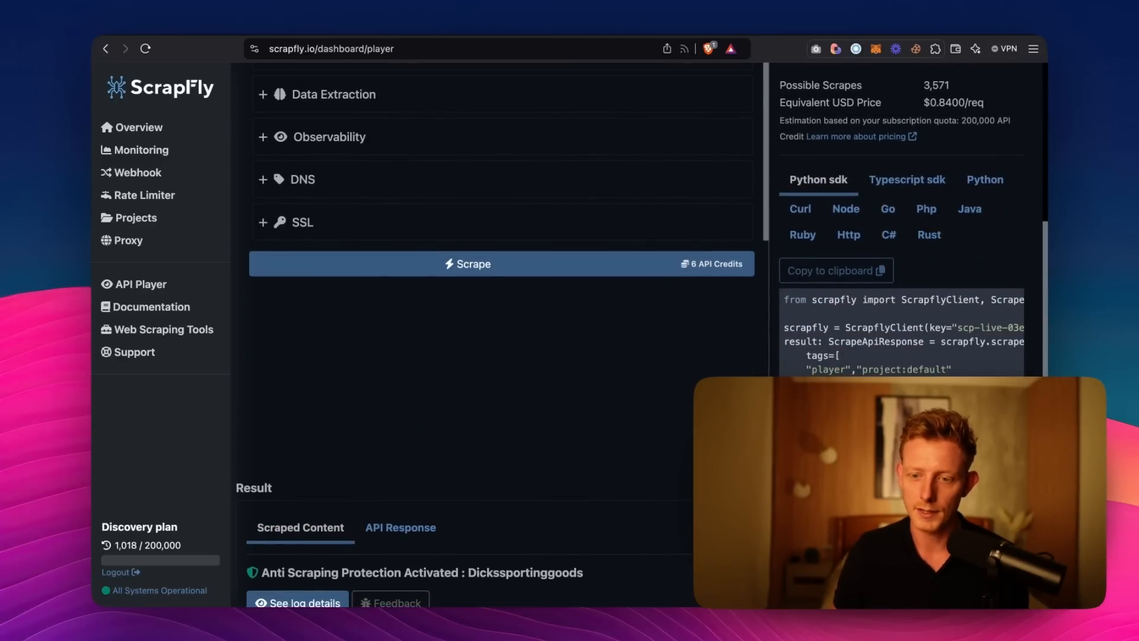
pyautogui.click(798, 213)
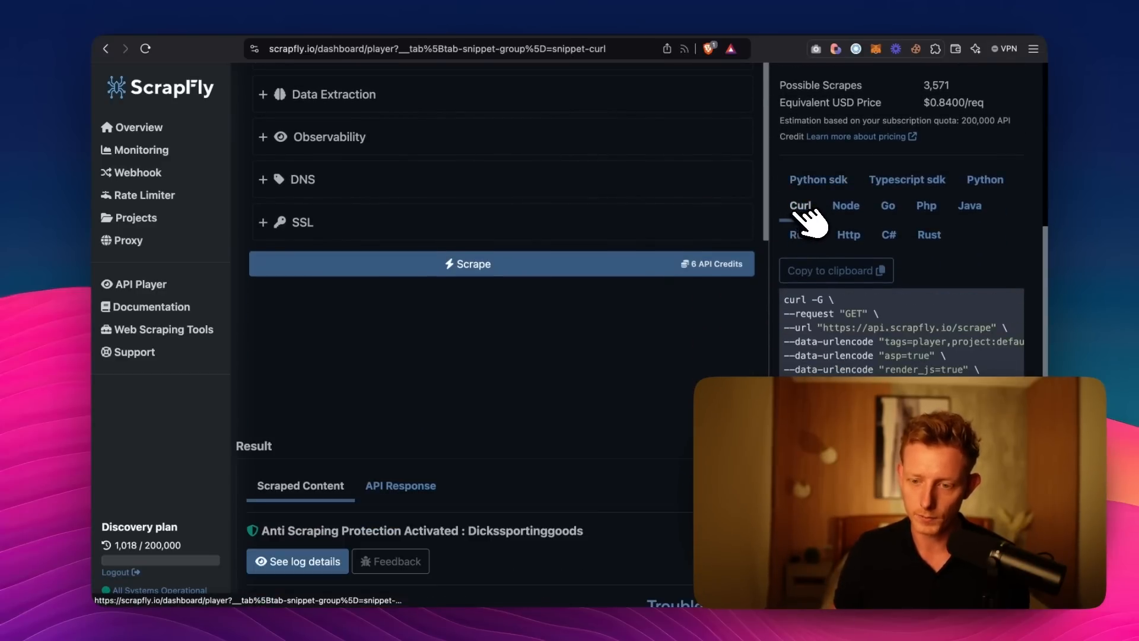
pyautogui.click(836, 270)
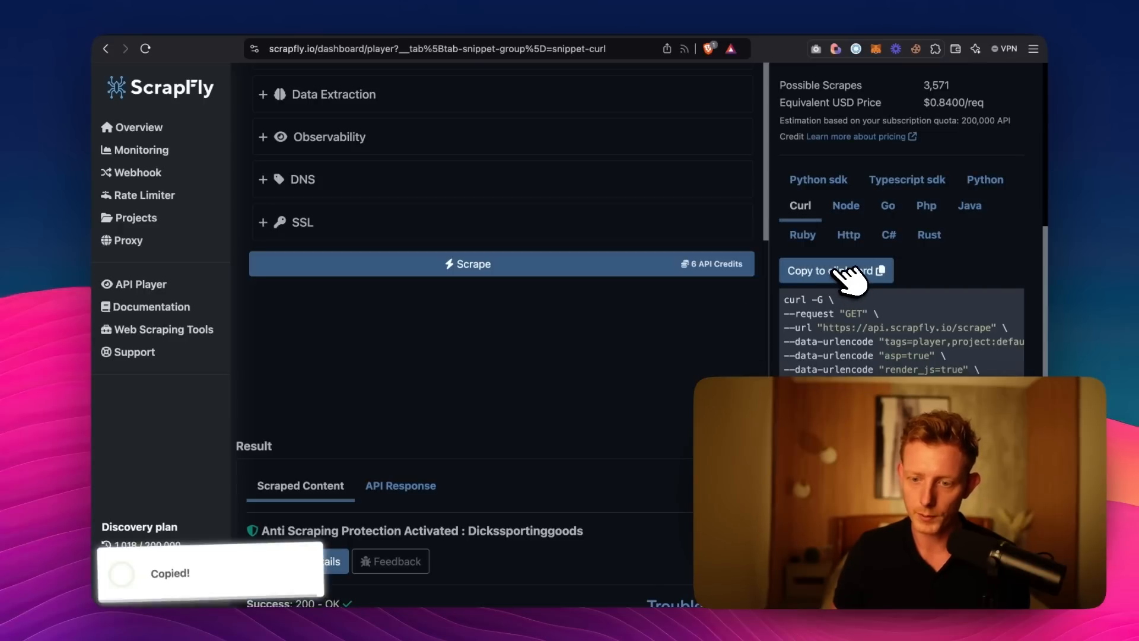
# Switch to n8n, clear the HTTP Request1 node's URL and import the copied Scrapfly cURL command, which includes the API key.
pyautogui.click(298, 28)
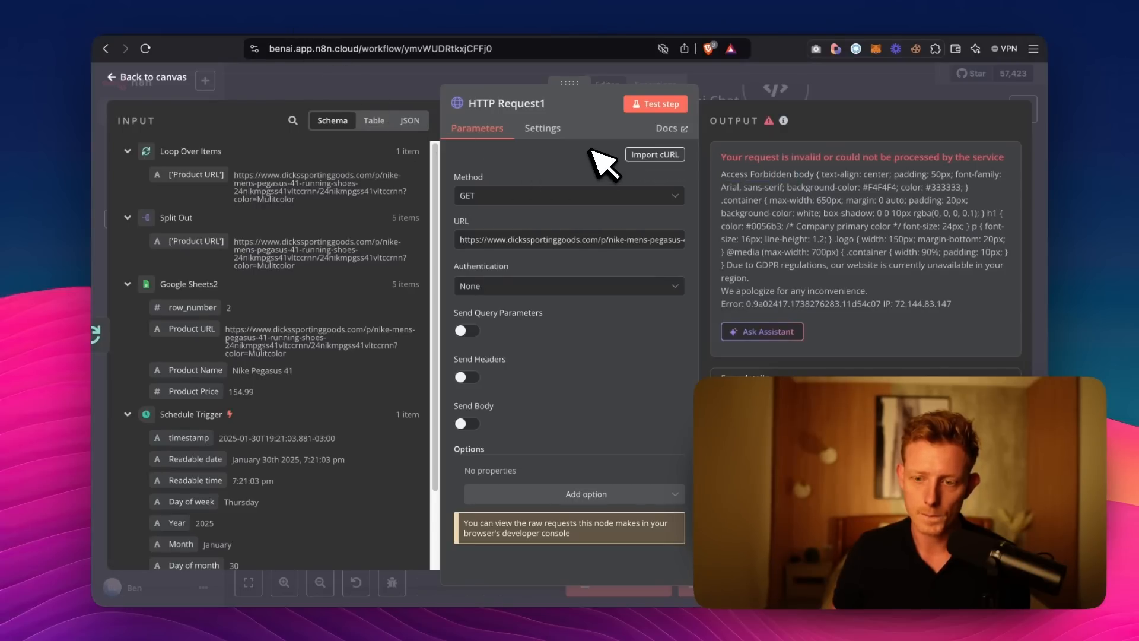
pyautogui.tripleClick(633, 237)
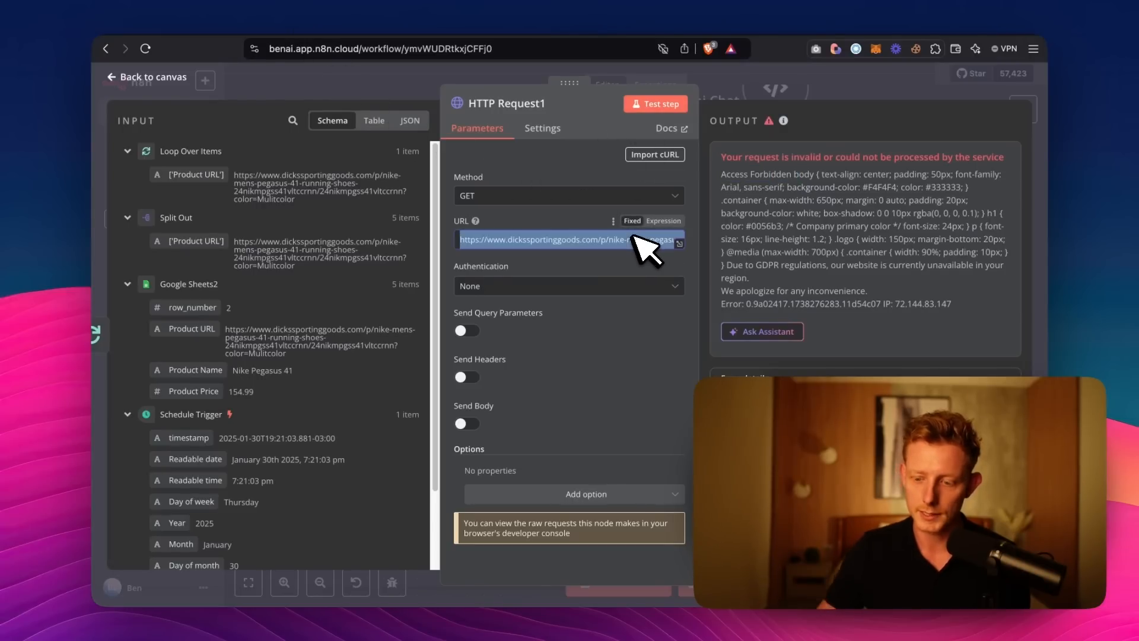
pyautogui.press('BackSpace')
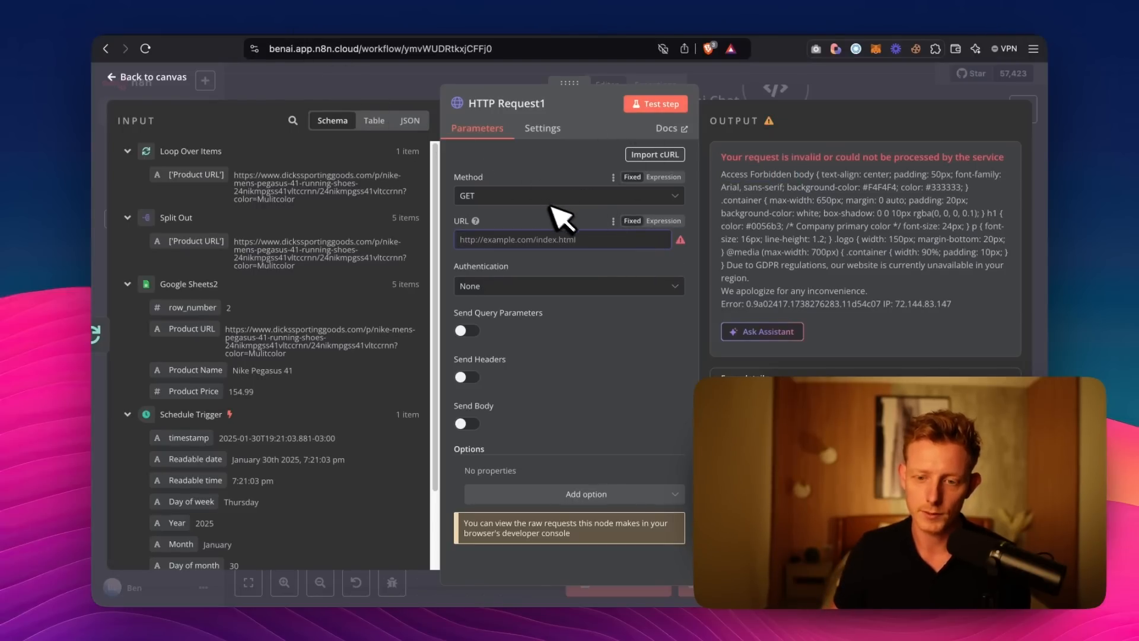
pyautogui.click(655, 156)
pyautogui.press('super+v')
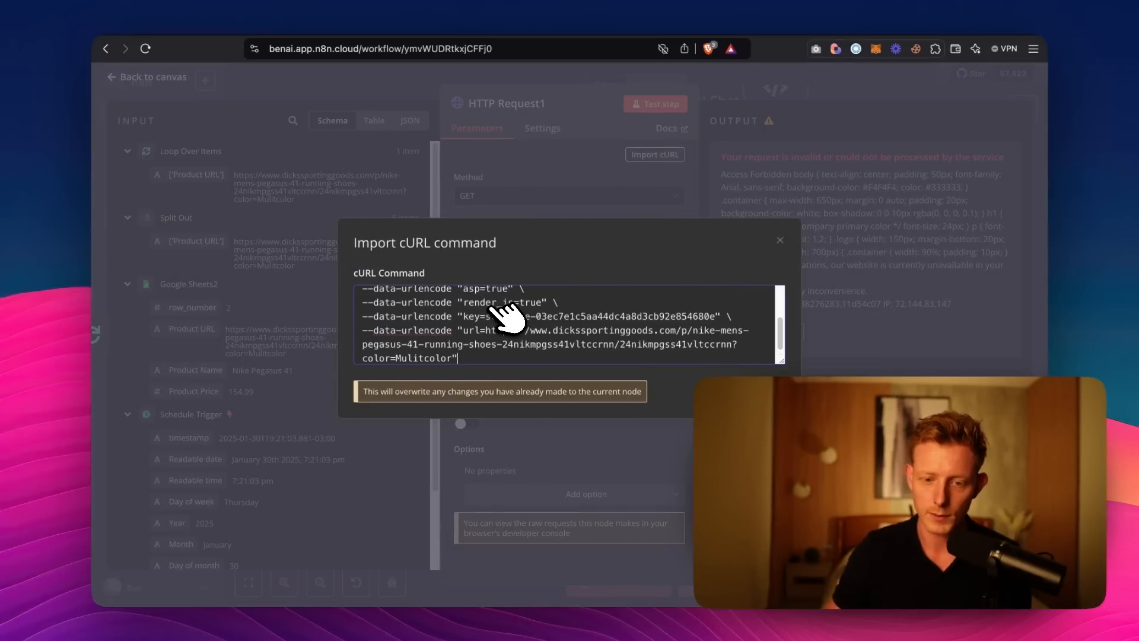
pyautogui.click(756, 389)
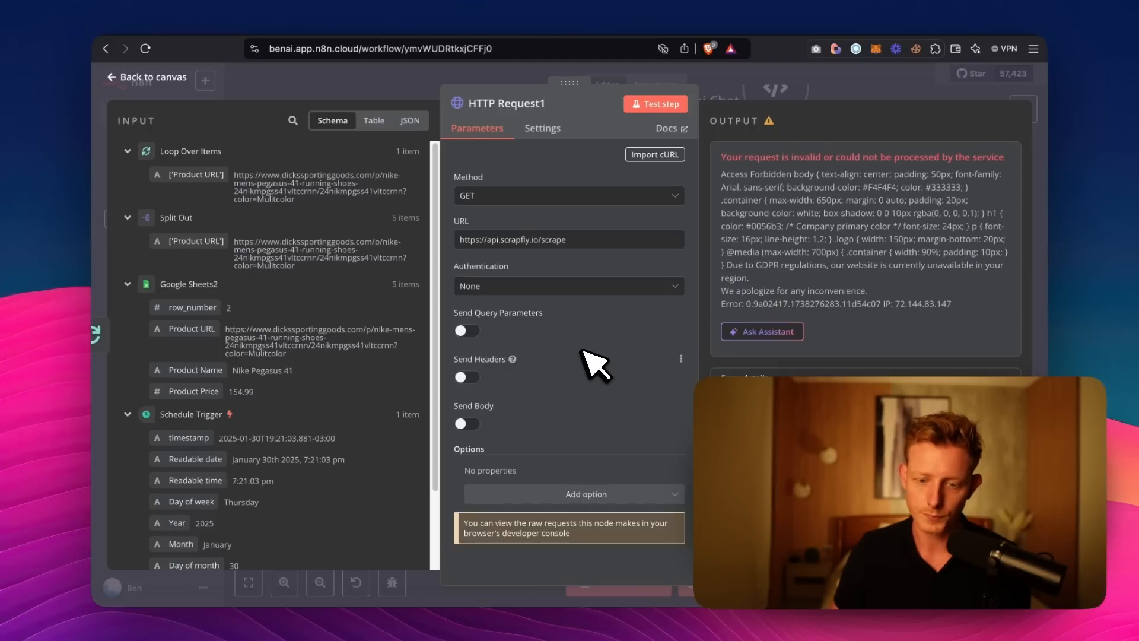
# Enable query parameters in the HTTP Request1 node, then switch to Scrapfly and copy asp=true from the cURL snippet.
pyautogui.click(468, 331)
pyautogui.scroll(-5, 593, 356)
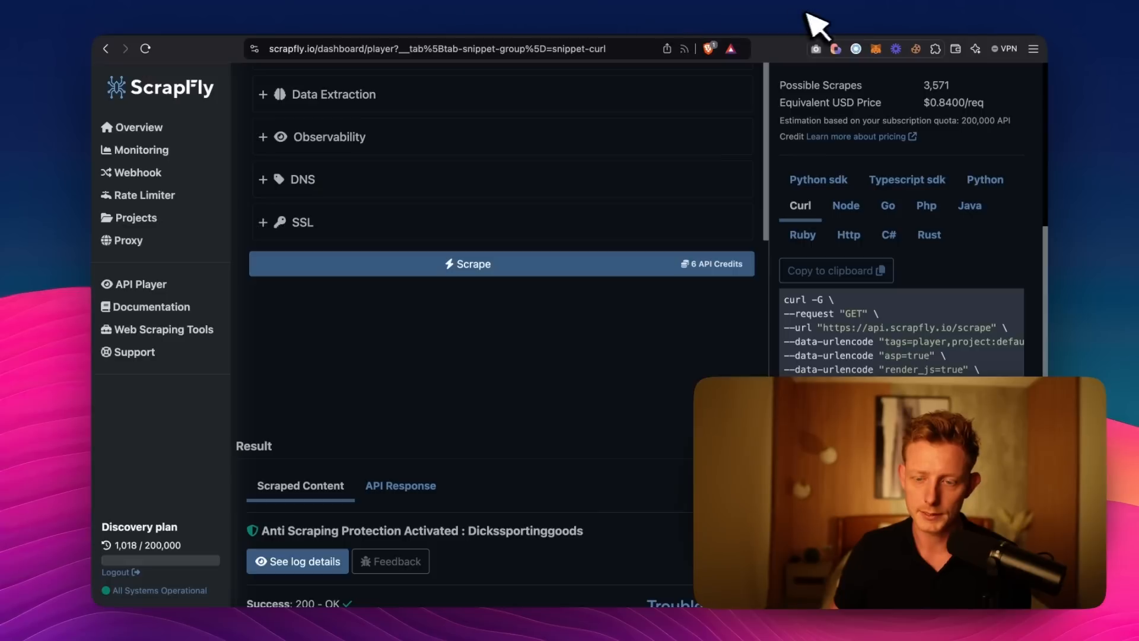
pyautogui.scroll(-1, 890, 353)
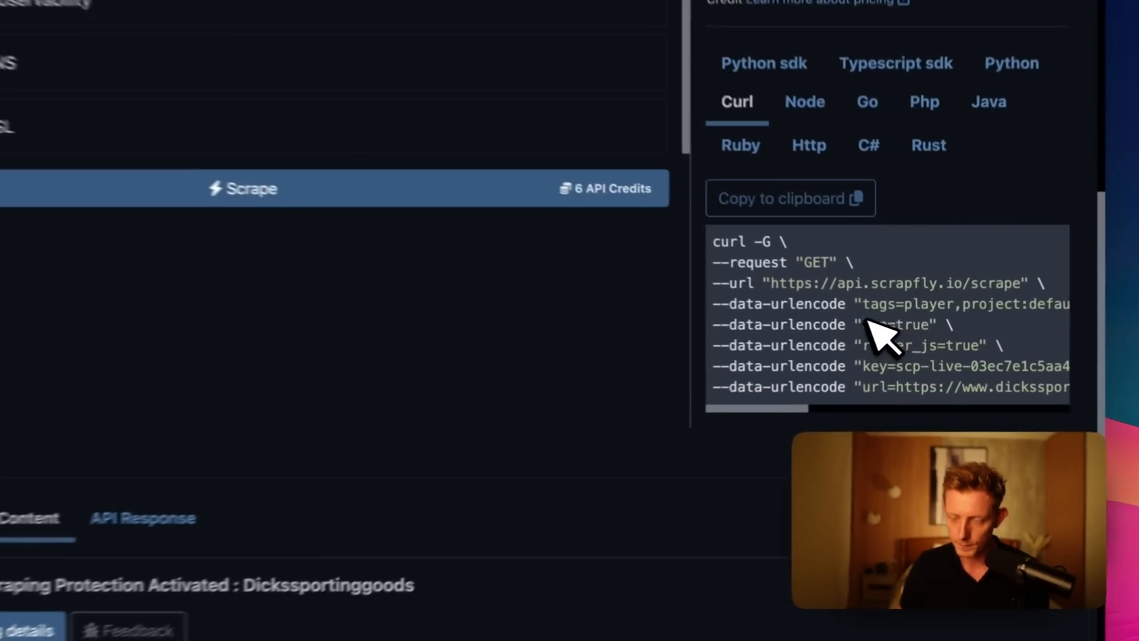
pyautogui.moveTo(884, 327); pyautogui.dragTo(930, 327)
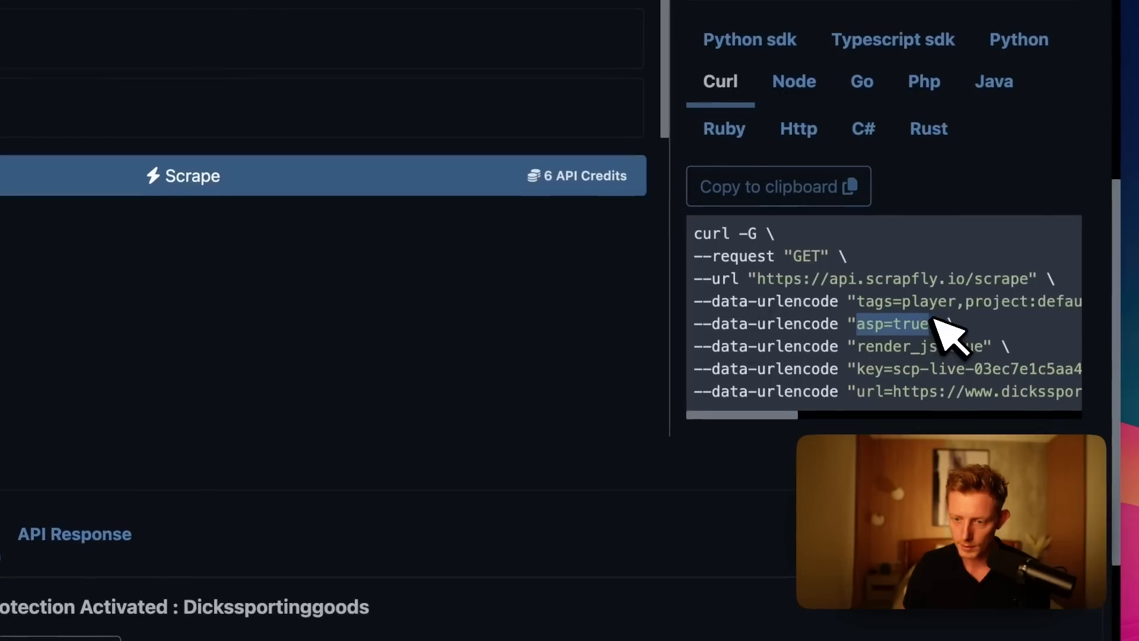
pyautogui.rightClick(935, 330)
pyautogui.click(890, 367)
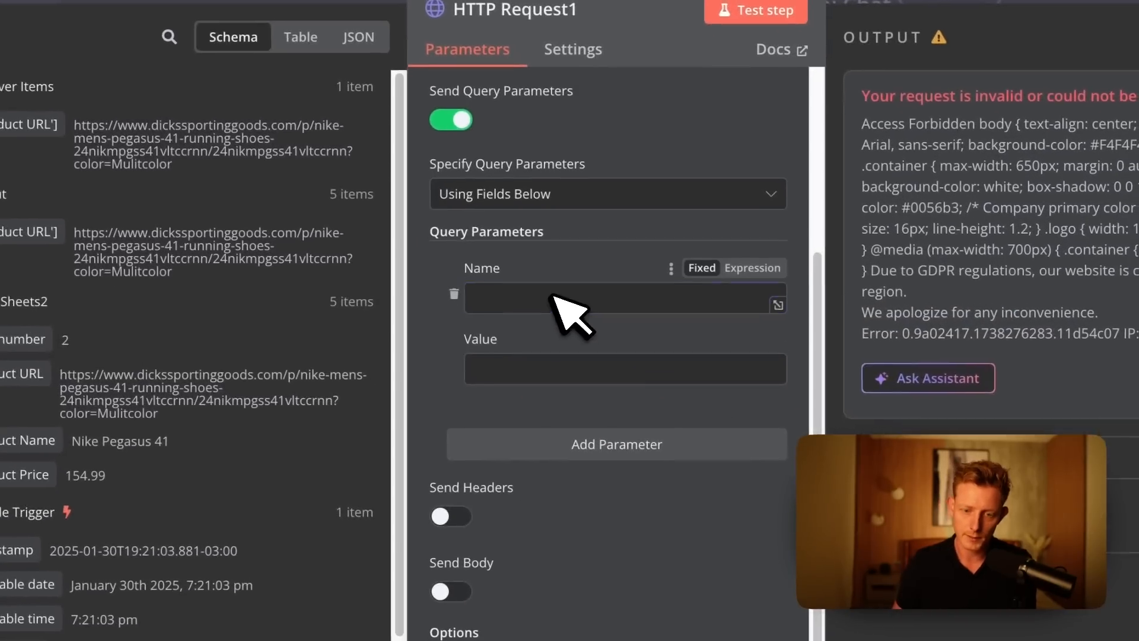
# Switch to n8n and split the copied asp=true into a query parameter named asp with the value true.
pyautogui.click(555, 297)
pyautogui.hotkey('ctrl', 'v')
pyautogui.hotkey('ctrl', 'x')
pyautogui.click(517, 359)
pyautogui.hotkey('ctrl', 'v')
pyautogui.click(508, 292)
pyautogui.scroll(-1, 561, 416)
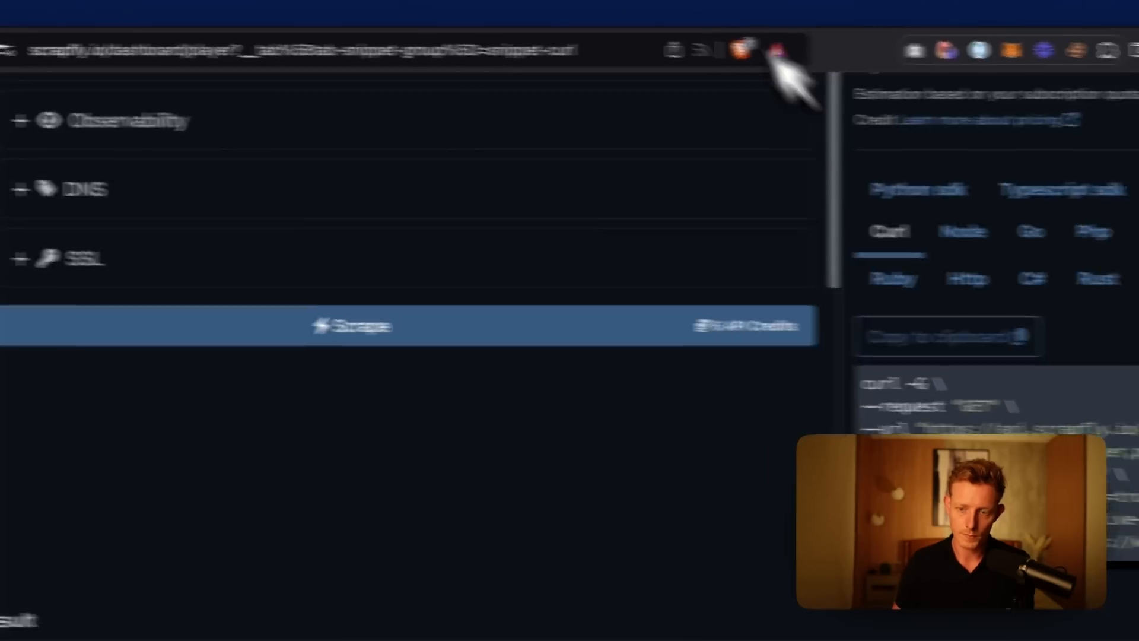
# Copy render_js=true from Scrapfly's cURL snippet and add it in n8n as a query parameter named render_js with the value true.
pyautogui.moveTo(992, 371); pyautogui.dragTo(848, 336)
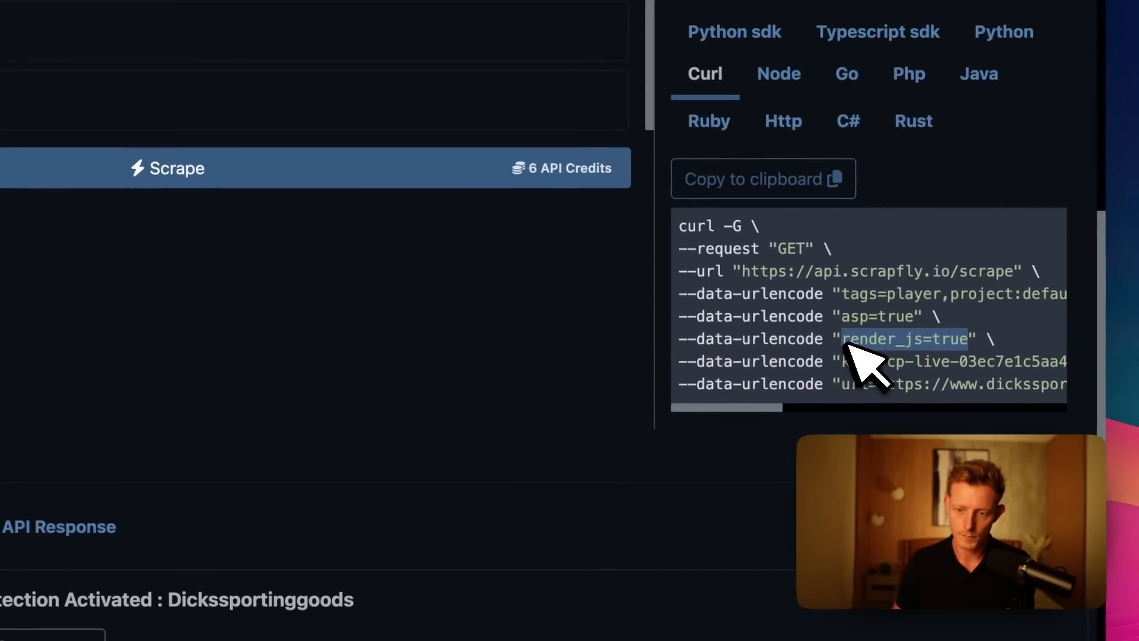
pyautogui.rightClick(847, 336)
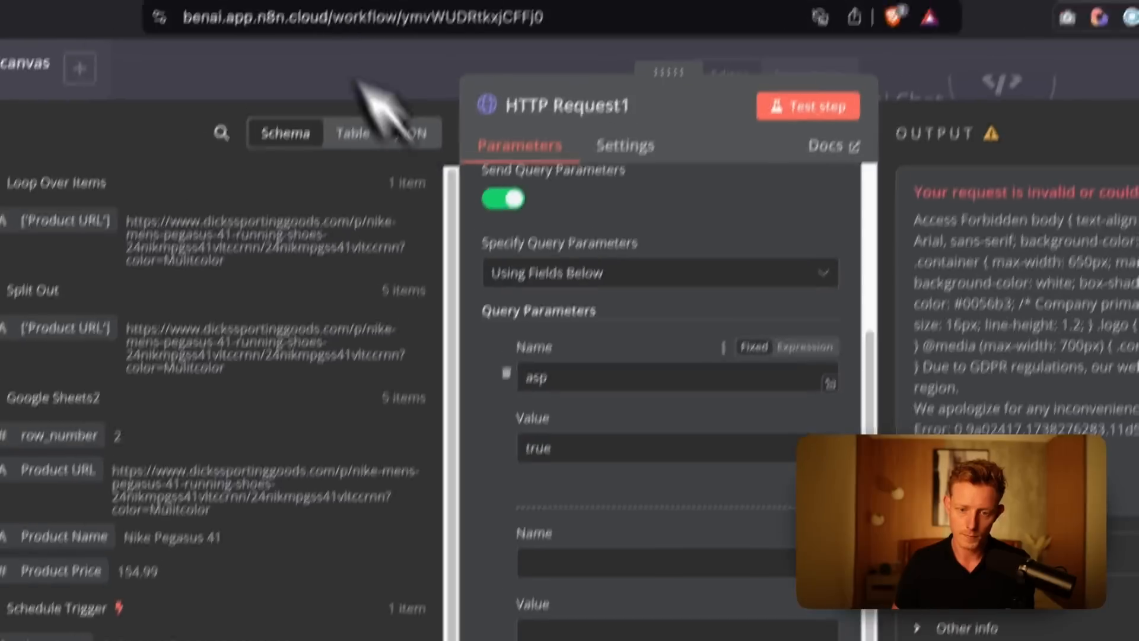
pyautogui.click(597, 561)
pyautogui.hotkey('ctrl', 'v')
pyautogui.doubleClick(595, 562)
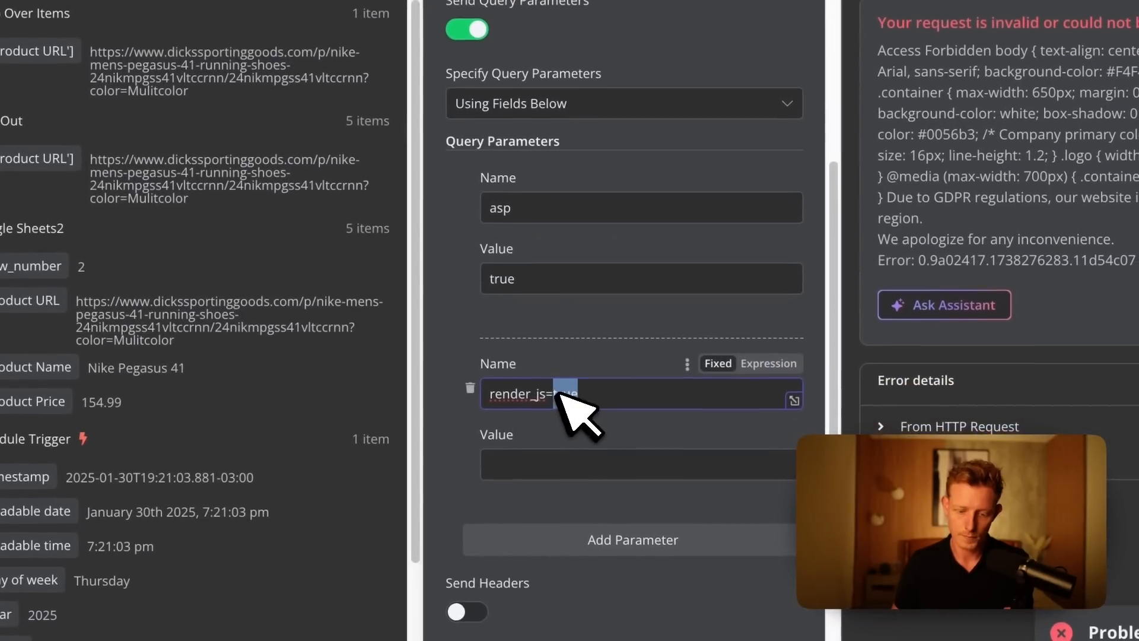
pyautogui.hotkey('ctrl', 'x')
pyautogui.click(592, 627)
pyautogui.hotkey('ctrl', 'v')
pyautogui.click(607, 565)
pyautogui.press('BackSpace')
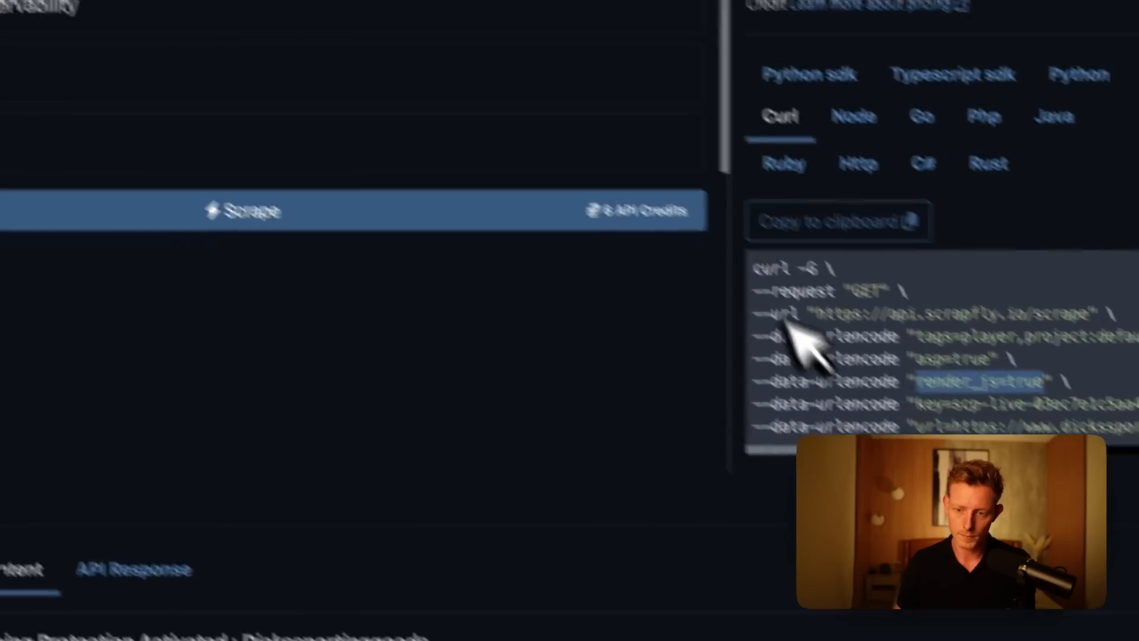
# Copy the key entry from Scrapfly's cURL snippet and add it in n8n as a query parameter named key with the API key as value.
pyautogui.moveTo(789, 333); pyautogui.dragTo(720, 350)
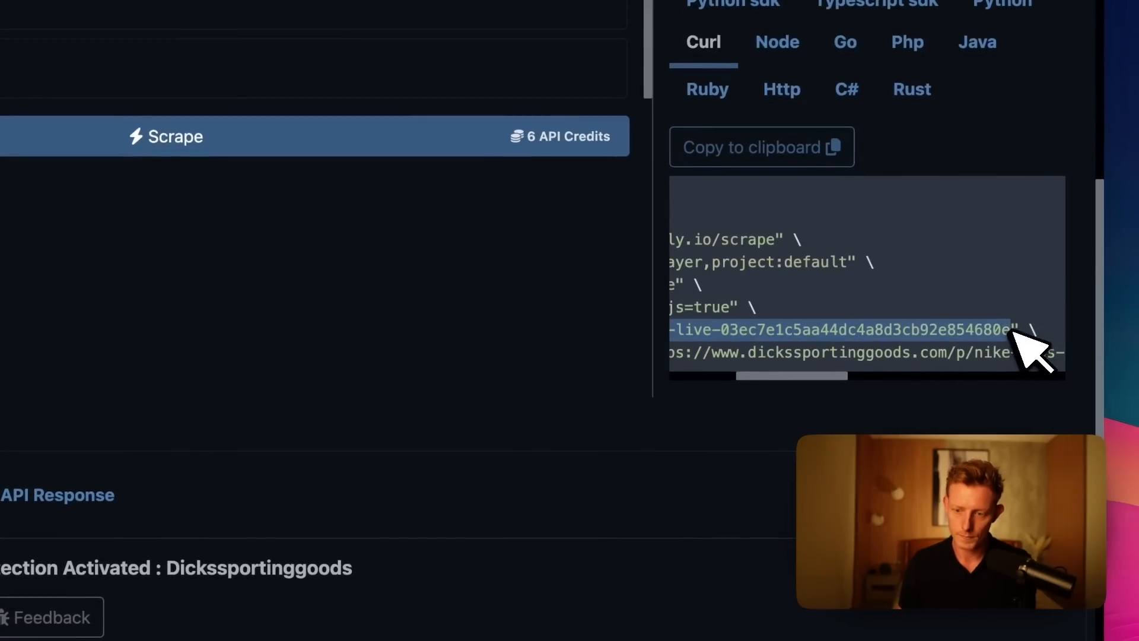
pyautogui.hotkey('ctrl', 'c')
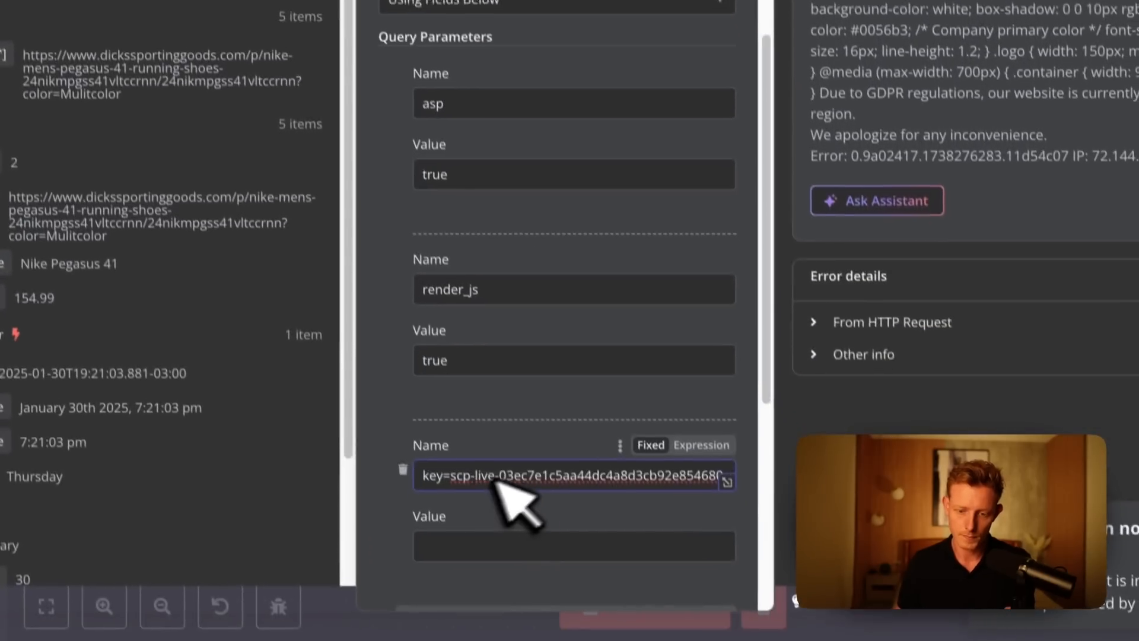
pyautogui.moveTo(446, 455); pyautogui.dragTo(759, 492)
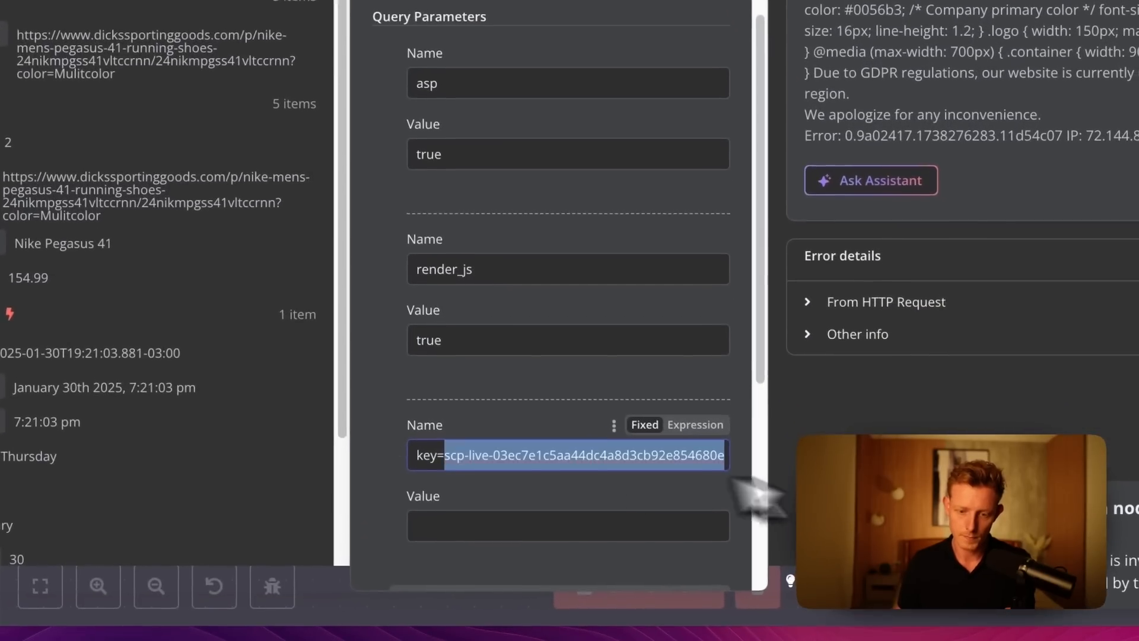
pyautogui.hotkey('ctrl', 'x')
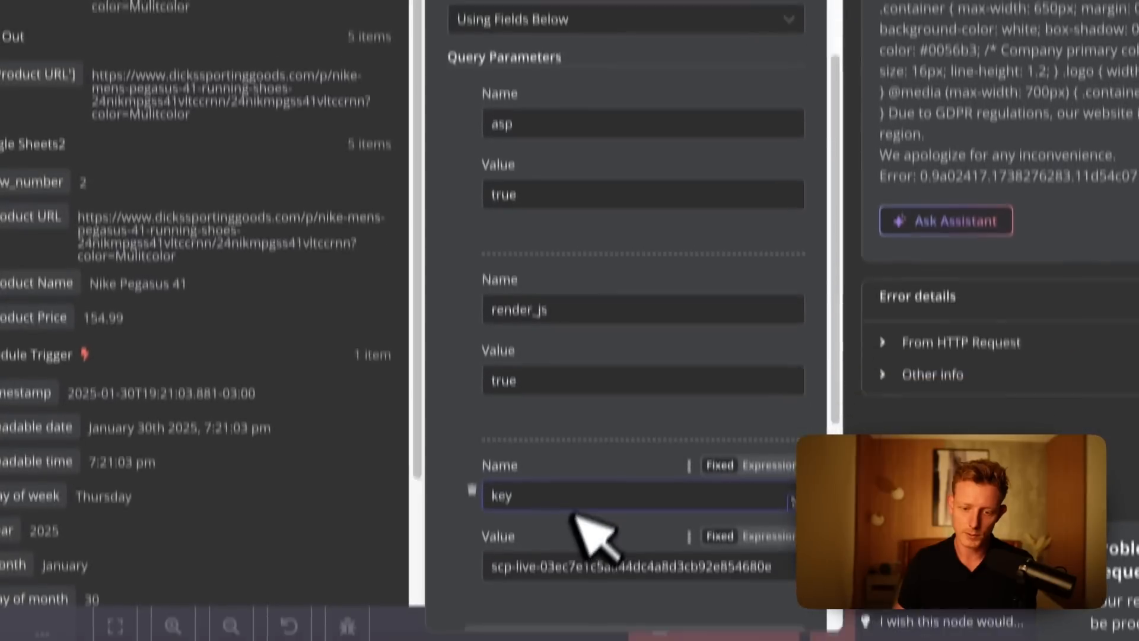
pyautogui.scroll(-2, 572, 515)
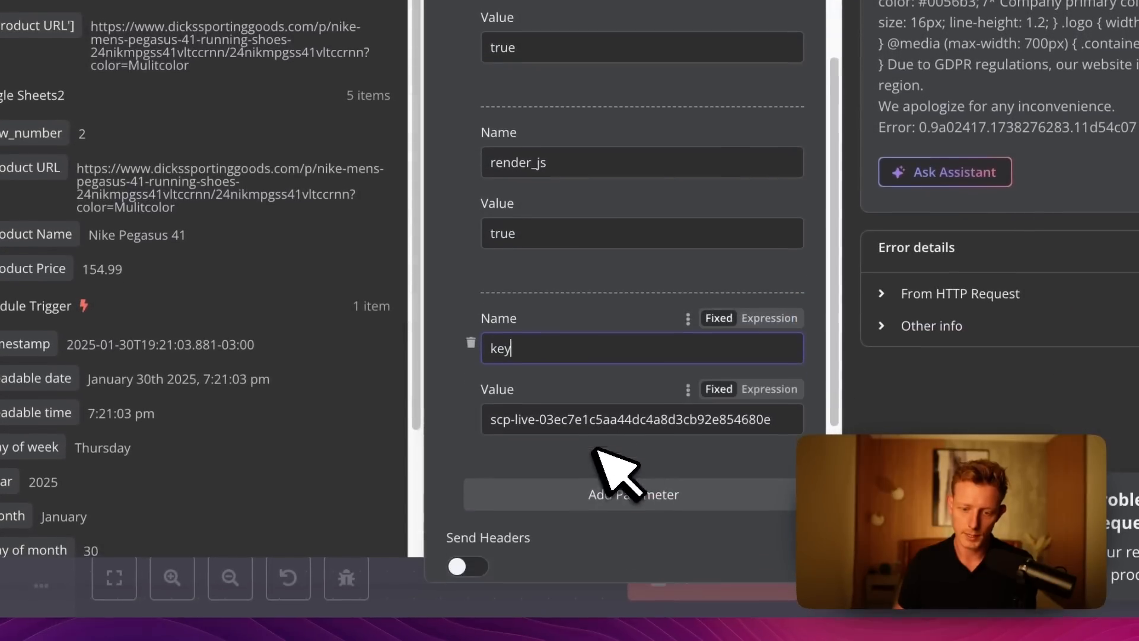
# Add a query parameter named url and map its value to the Product URL field from Loop Over Items.
pyautogui.click(596, 537)
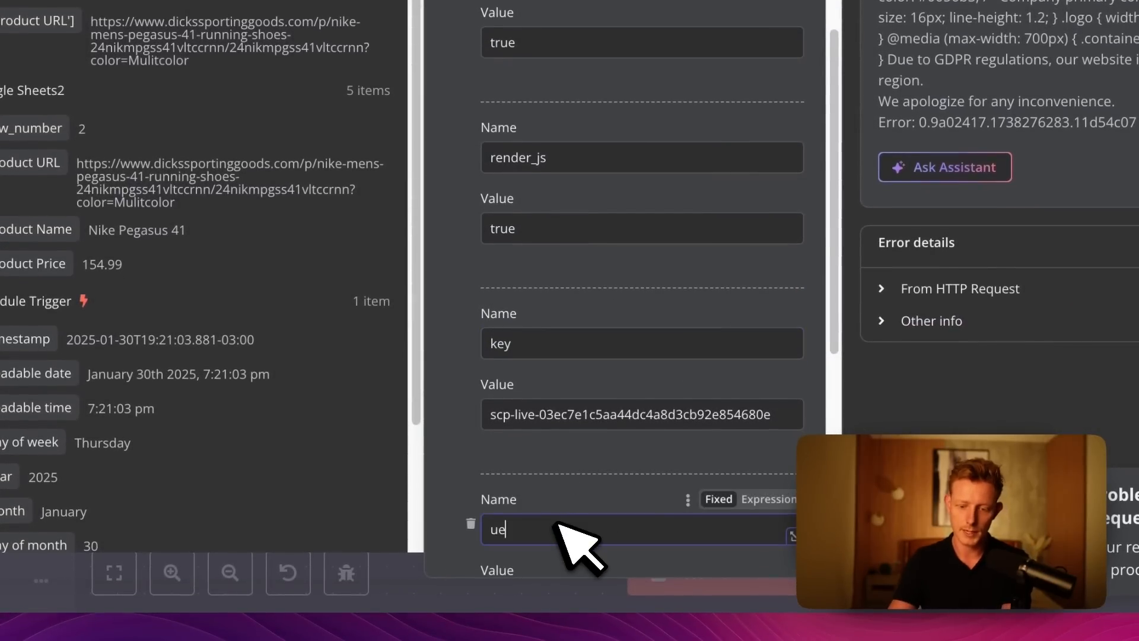
pyautogui.scroll(-3, 611, 468)
pyautogui.click(536, 413)
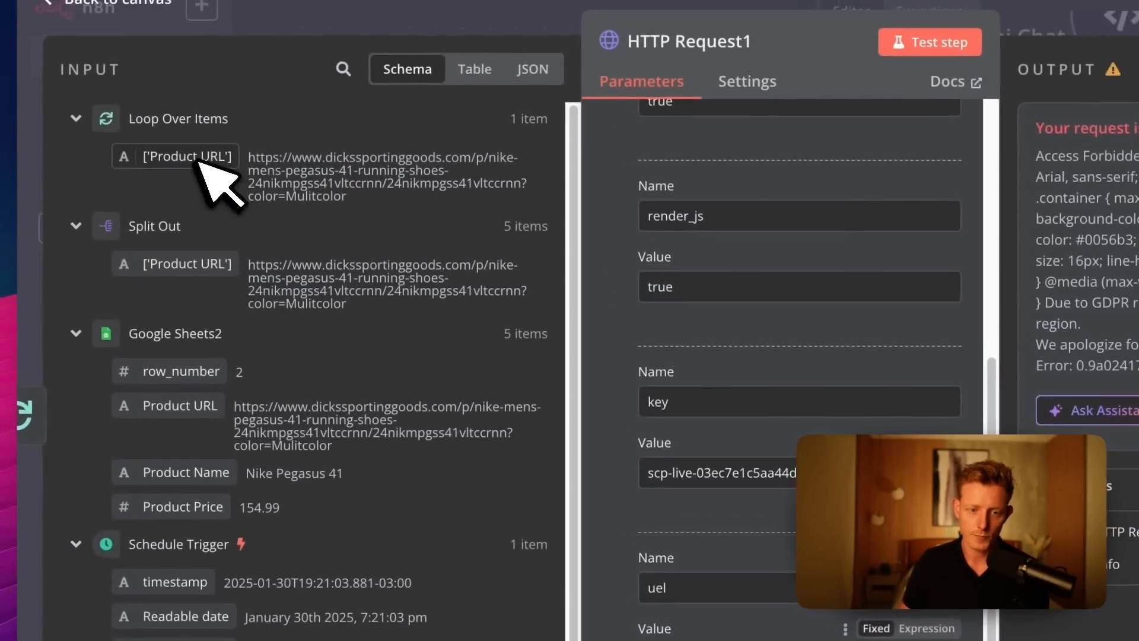
pyautogui.moveTo(157, 110); pyautogui.dragTo(700, 611)
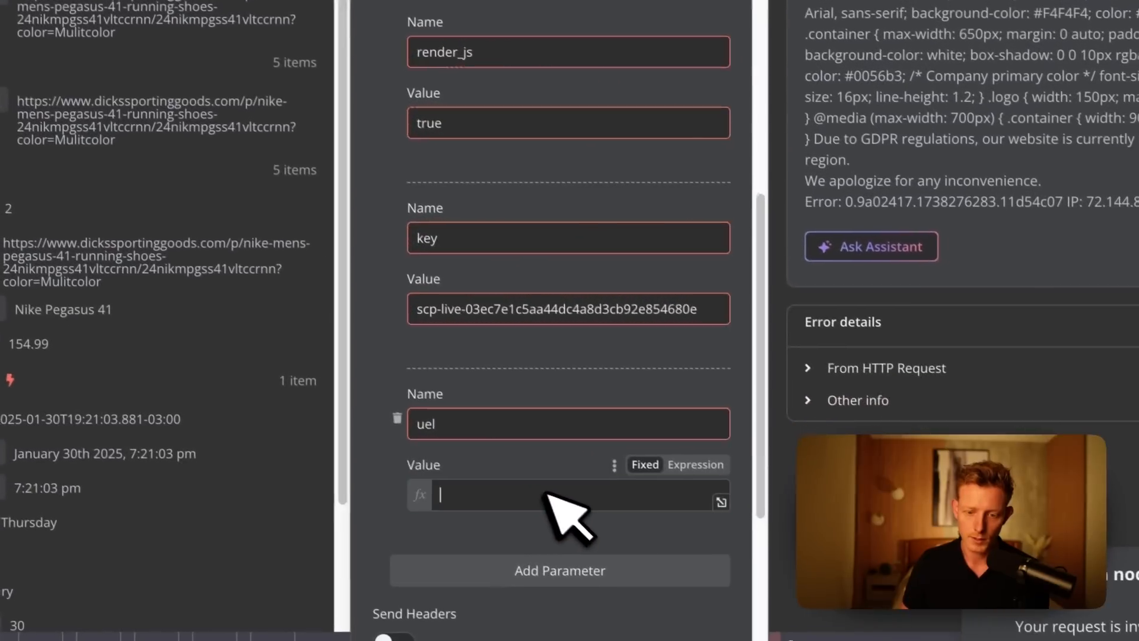
pyautogui.click(468, 418)
pyautogui.press('BackSpace')
pyautogui.press('BackSpace')
pyautogui.write('rl')
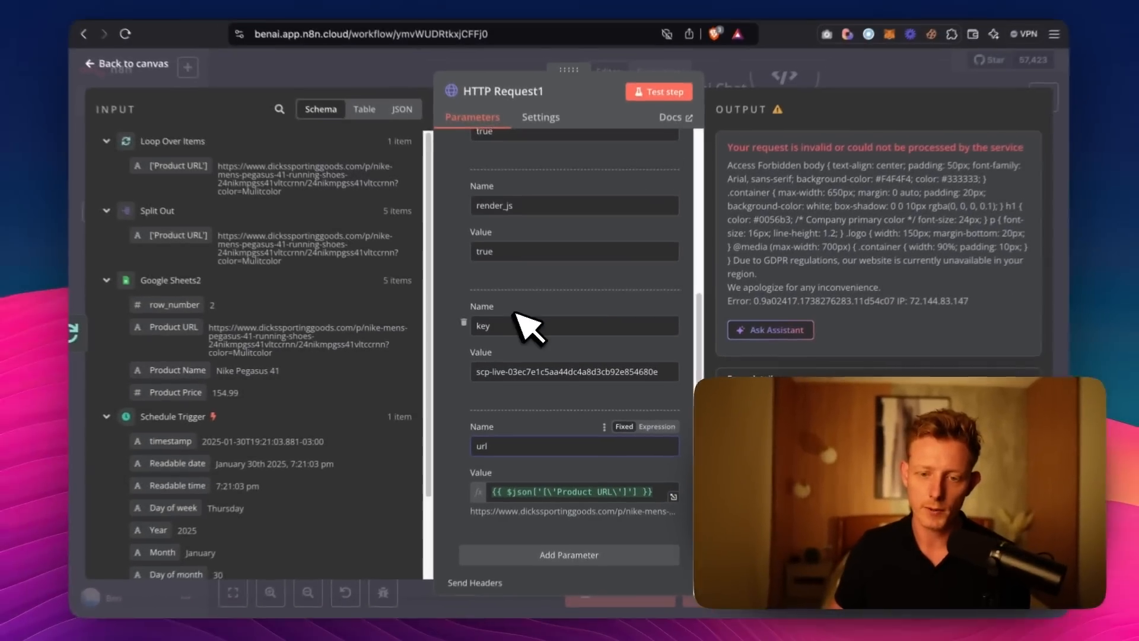
# Review the HTTP Request1 node's query parameters and run a test of the node.
pyautogui.scroll(3, 528, 234)
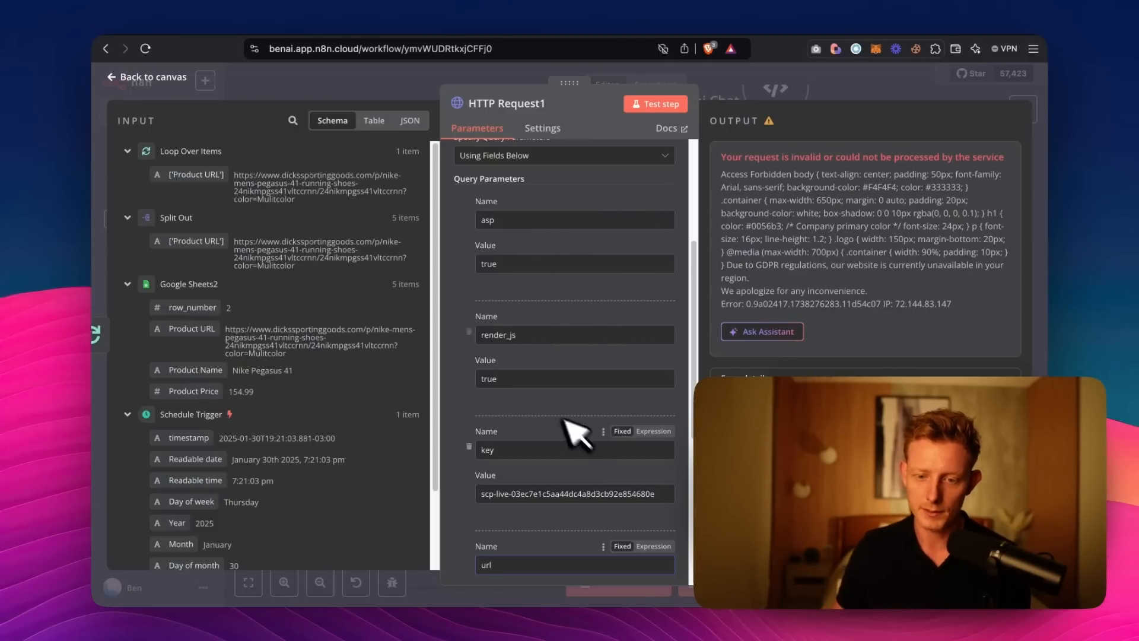
pyautogui.scroll(-2, 533, 404)
pyautogui.scroll(-4, 521, 405)
pyautogui.scroll(8, 534, 347)
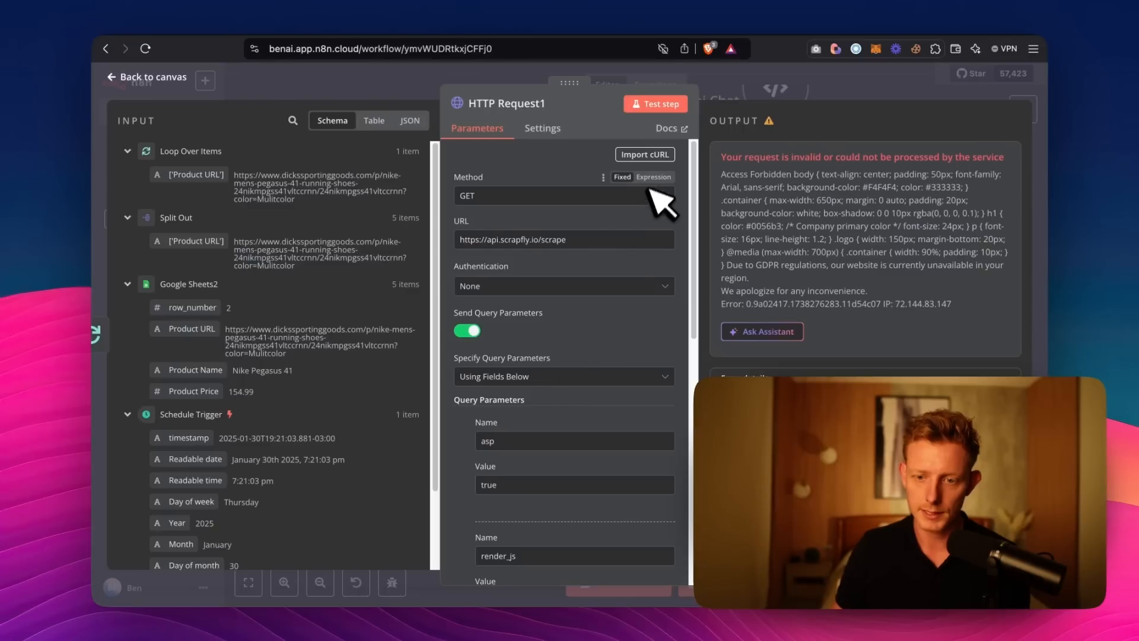
pyautogui.click(659, 106)
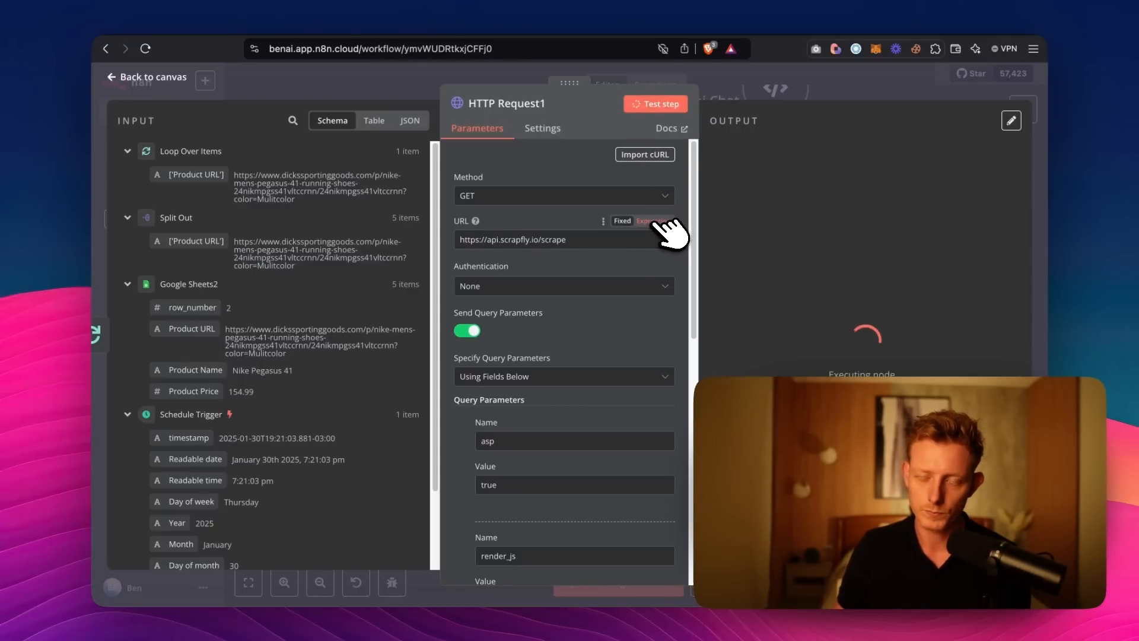
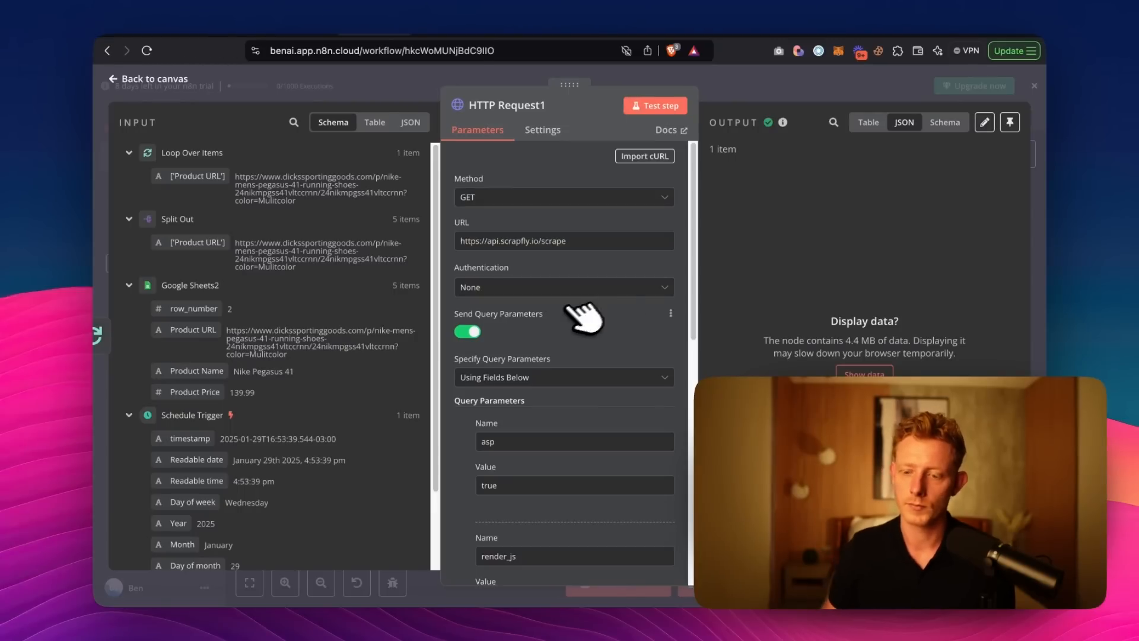
# Show the HTTP Request1 node's output data, examine the scraped JSON, and return to the canvas.
pyautogui.click(865, 372)
pyautogui.scroll(-15, 890, 365)
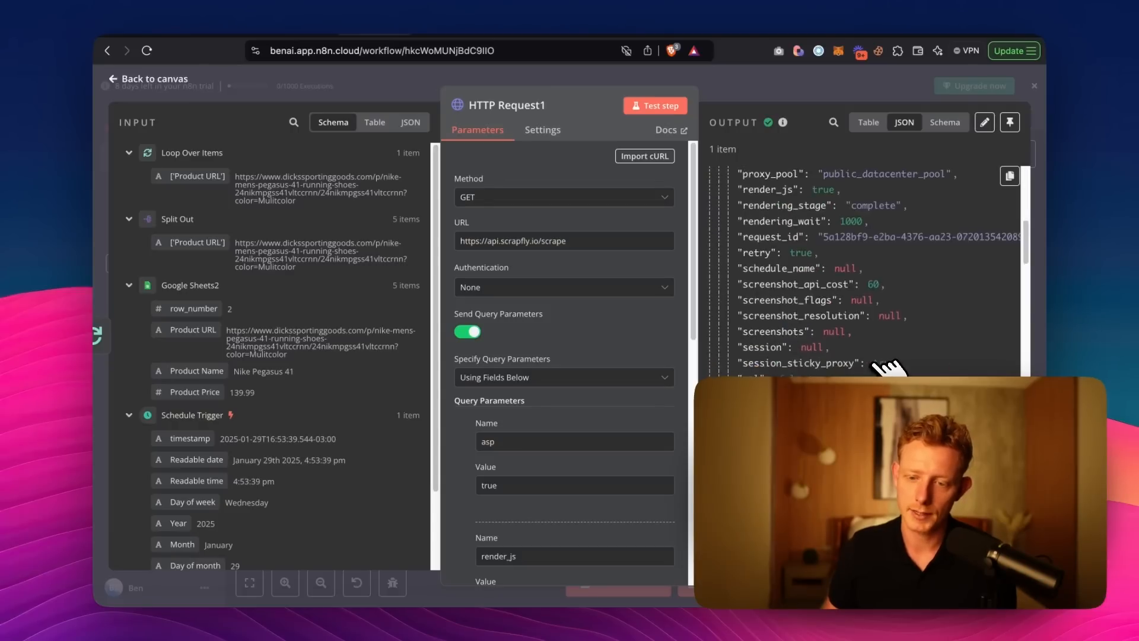
pyautogui.scroll(-5, 888, 369)
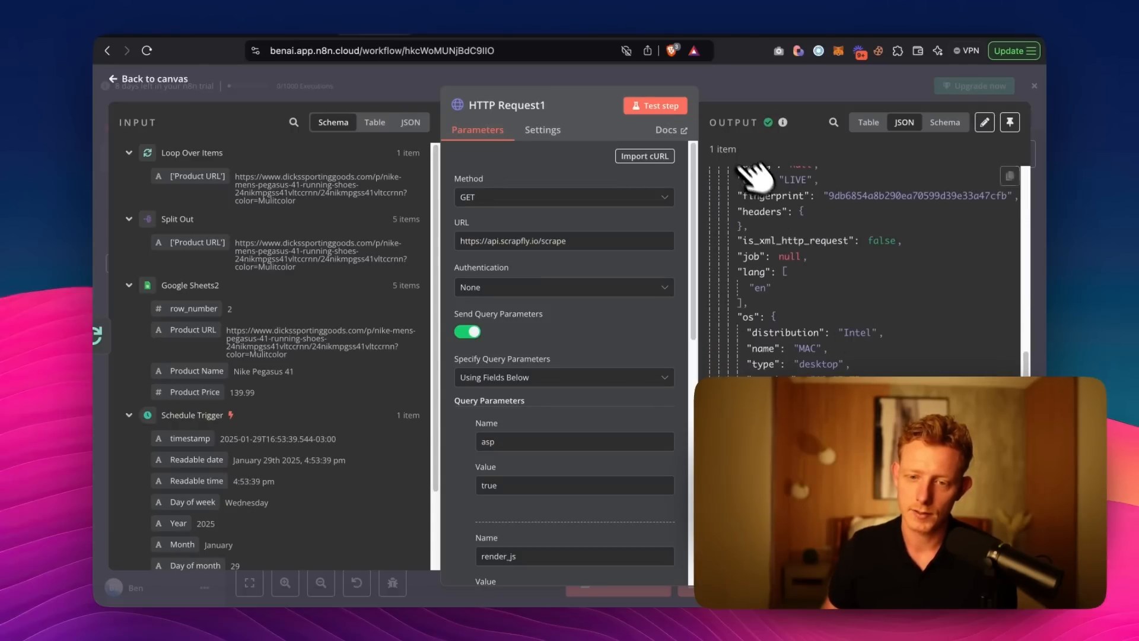
pyautogui.scroll(-10, 786, 304)
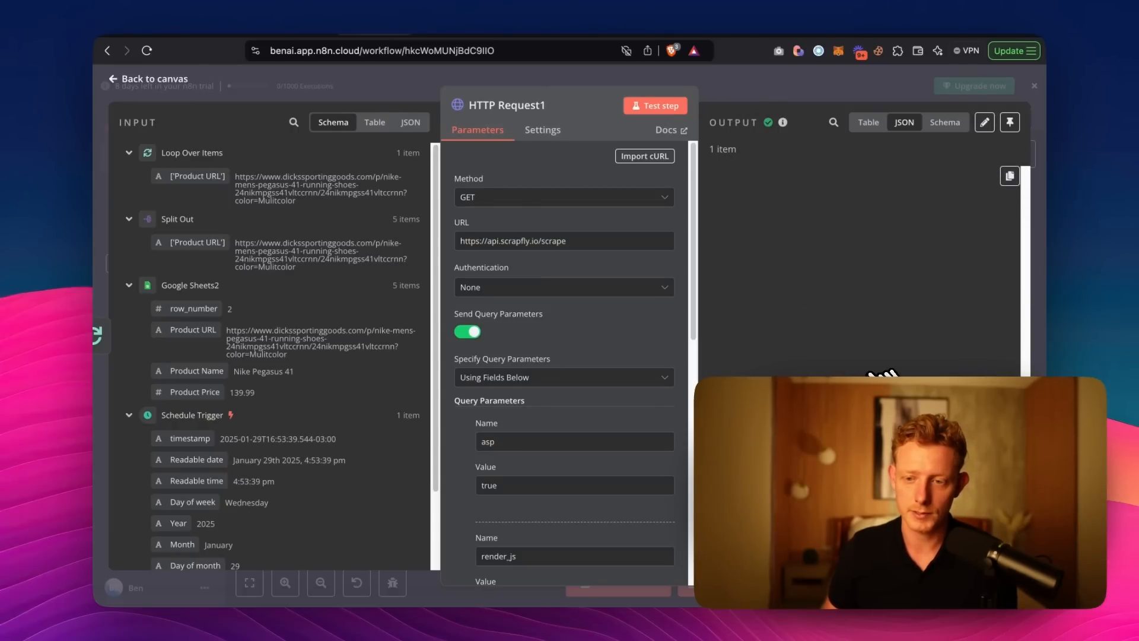
pyautogui.scroll(5, 882, 374)
pyautogui.click(764, 83)
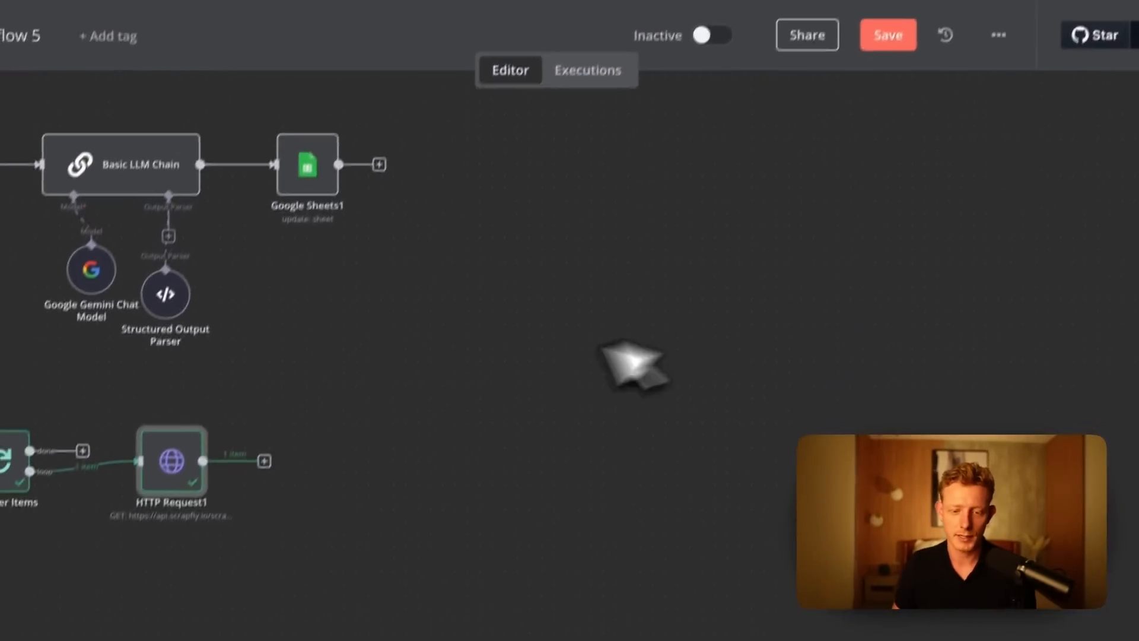
# Add an Edit Fields node from the data transformation nodes after HTTP Request1.
pyautogui.click(458, 394)
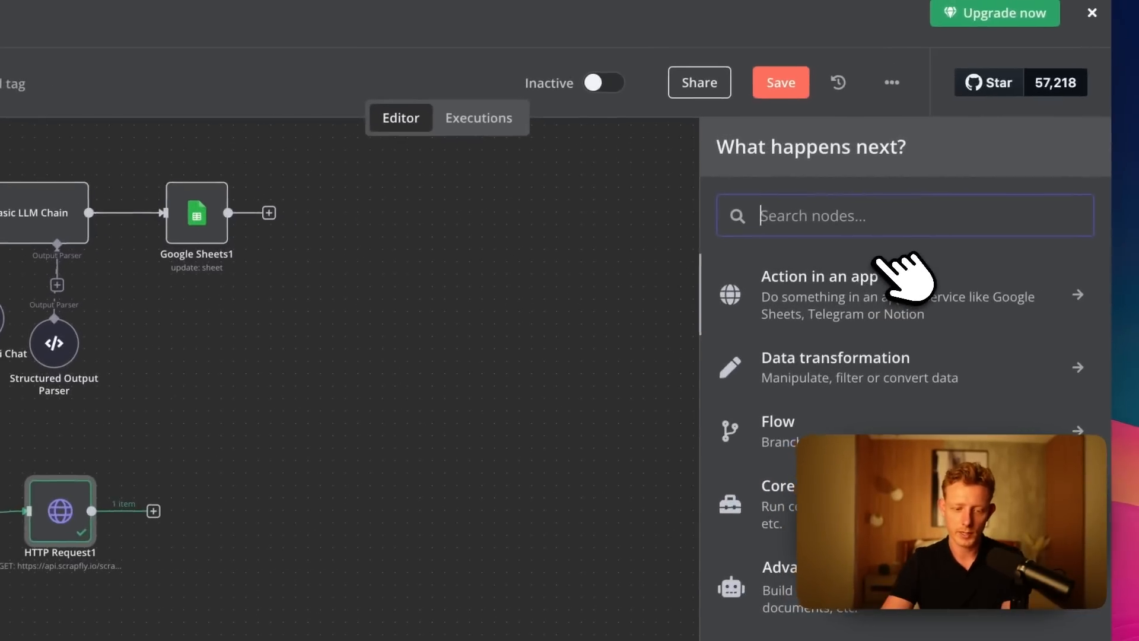
pyautogui.write('in')
pyautogui.press('BackSpace')
pyautogui.press('BackSpace')
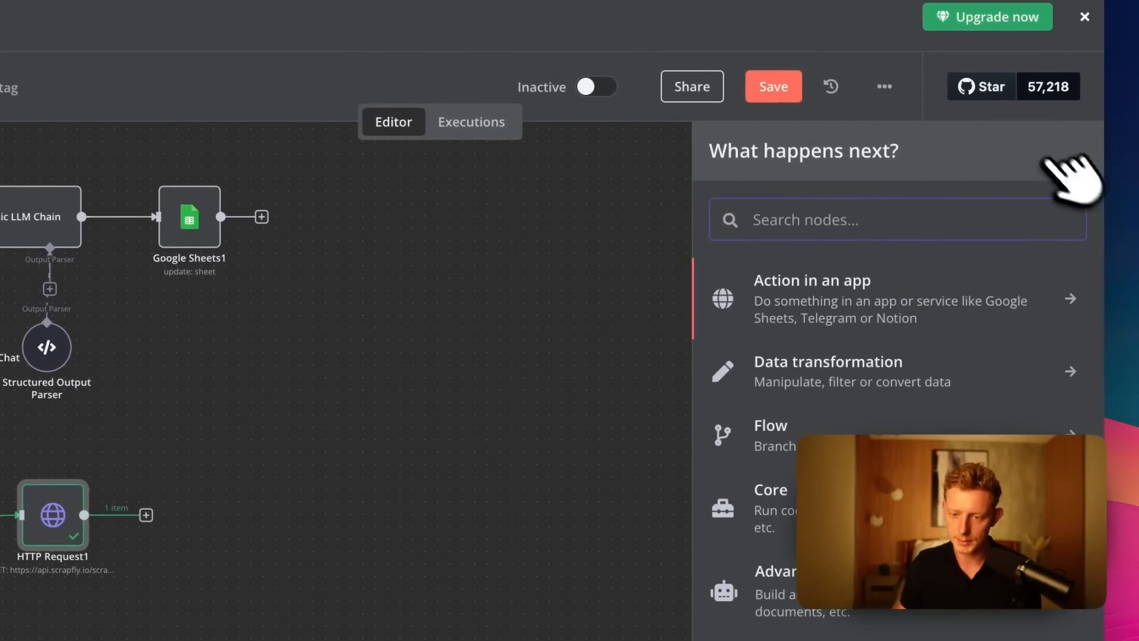
pyautogui.click(890, 385)
pyautogui.scroll(-1, 913, 445)
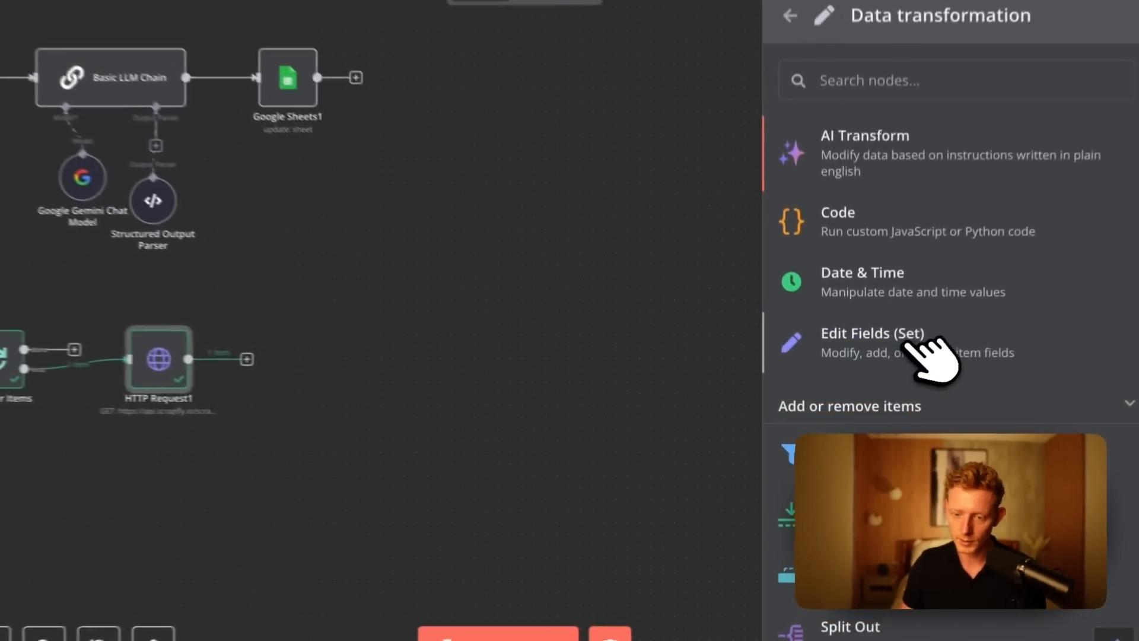
pyautogui.click(899, 374)
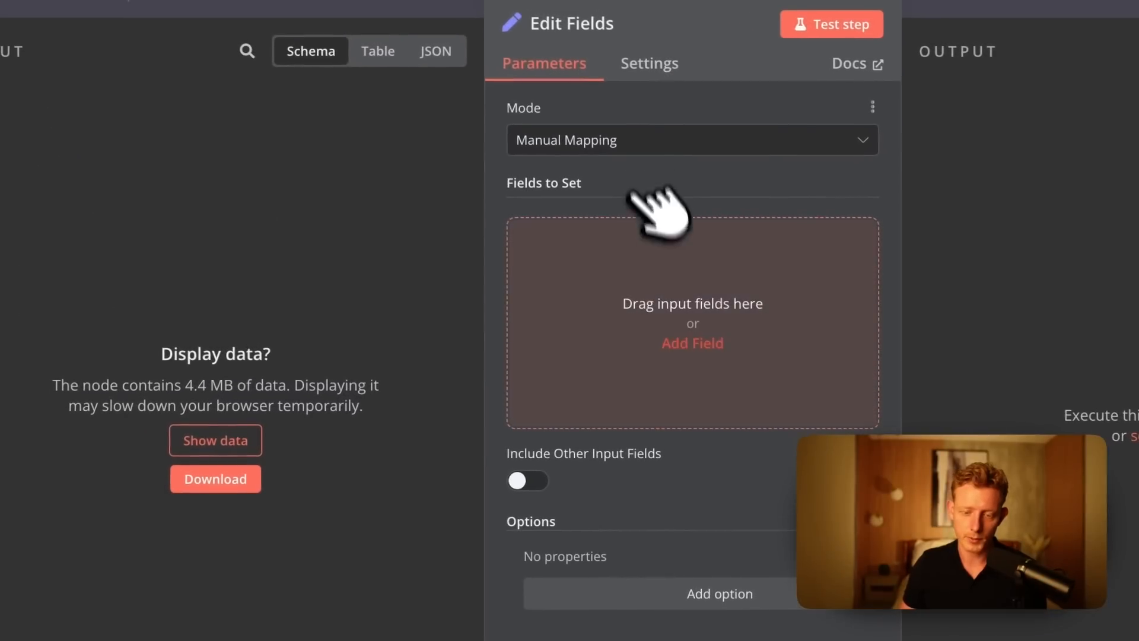
# Show the node's input data, map result.content from HTTP Request1 as a string field to set, and name the field data.
pyautogui.click(216, 440)
pyautogui.scroll(-10, 363, 379)
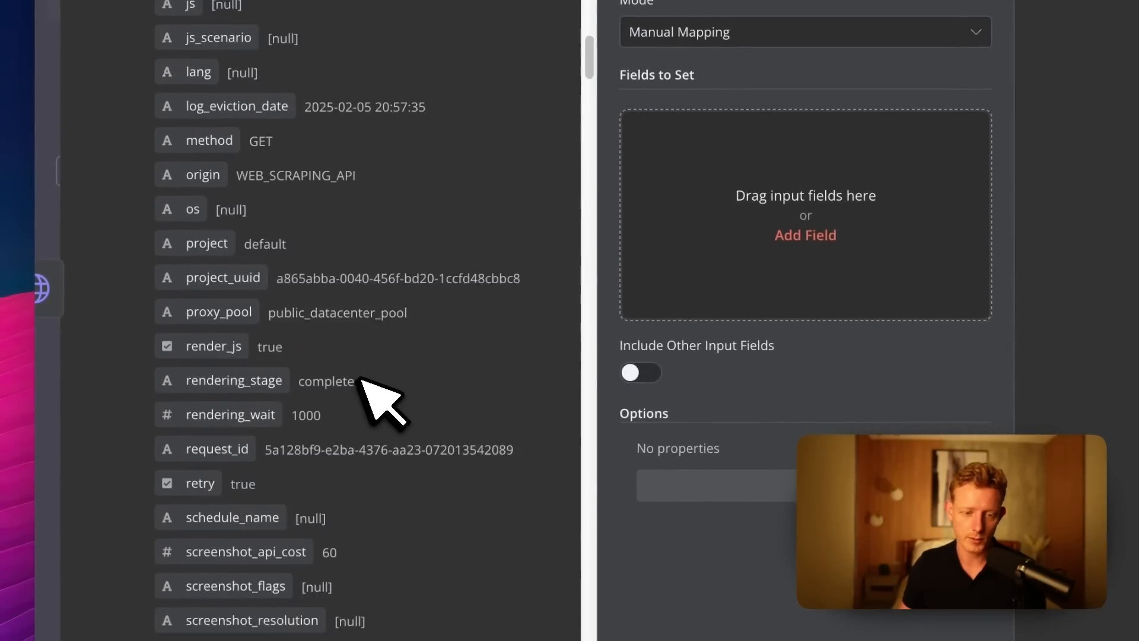
pyautogui.scroll(-15, 363, 377)
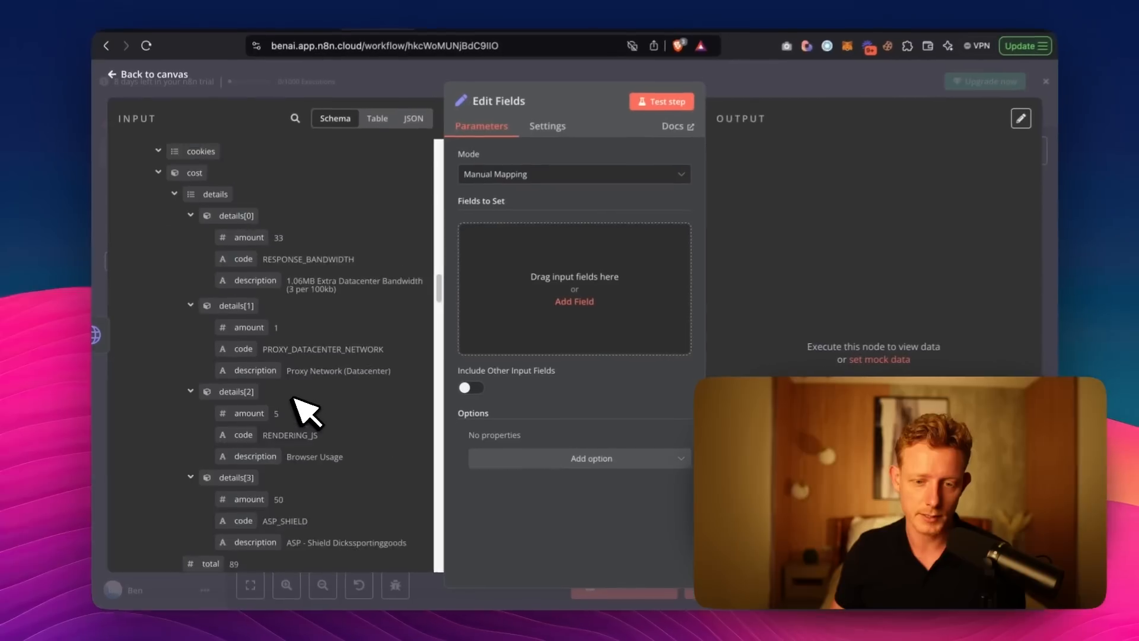
pyautogui.scroll(-5, 295, 399)
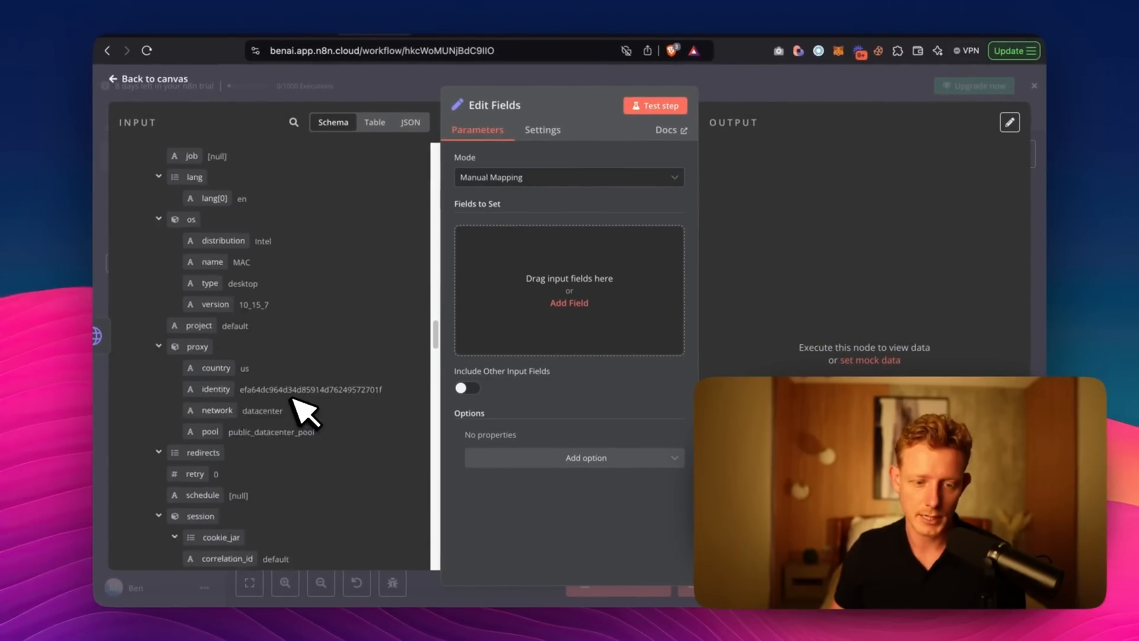
pyautogui.scroll(-10, 292, 399)
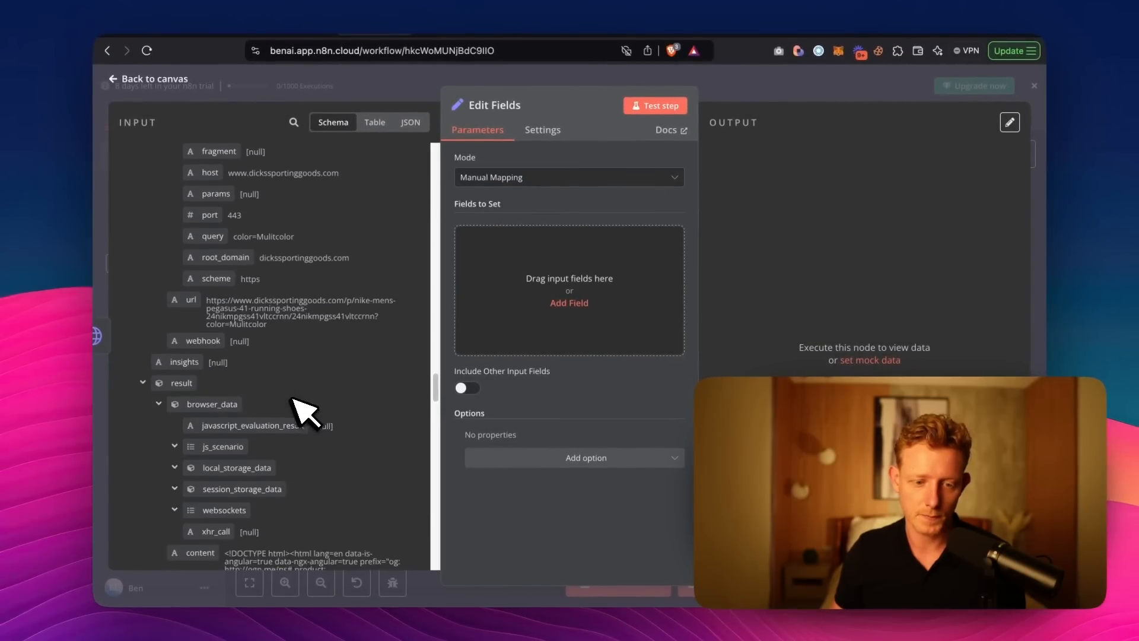
pyautogui.scroll(-2, 292, 399)
pyautogui.moveTo(200, 390); pyautogui.dragTo(579, 293)
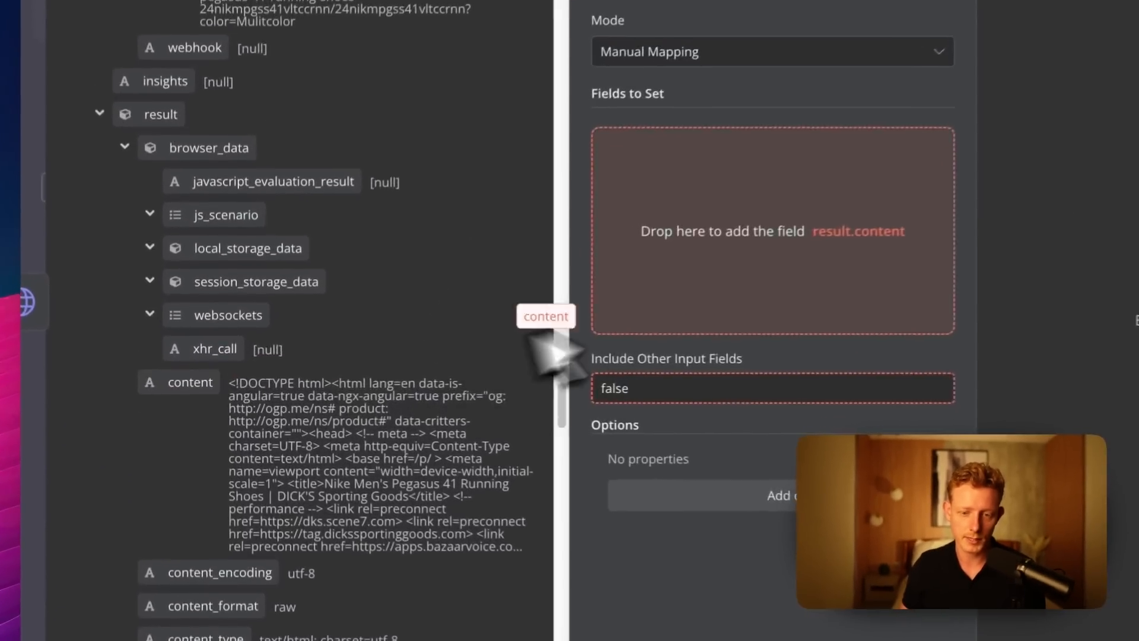
pyautogui.moveTo(666, 368); pyautogui.dragTo(665, 370)
pyautogui.moveTo(550, 295); pyautogui.dragTo(605, 307)
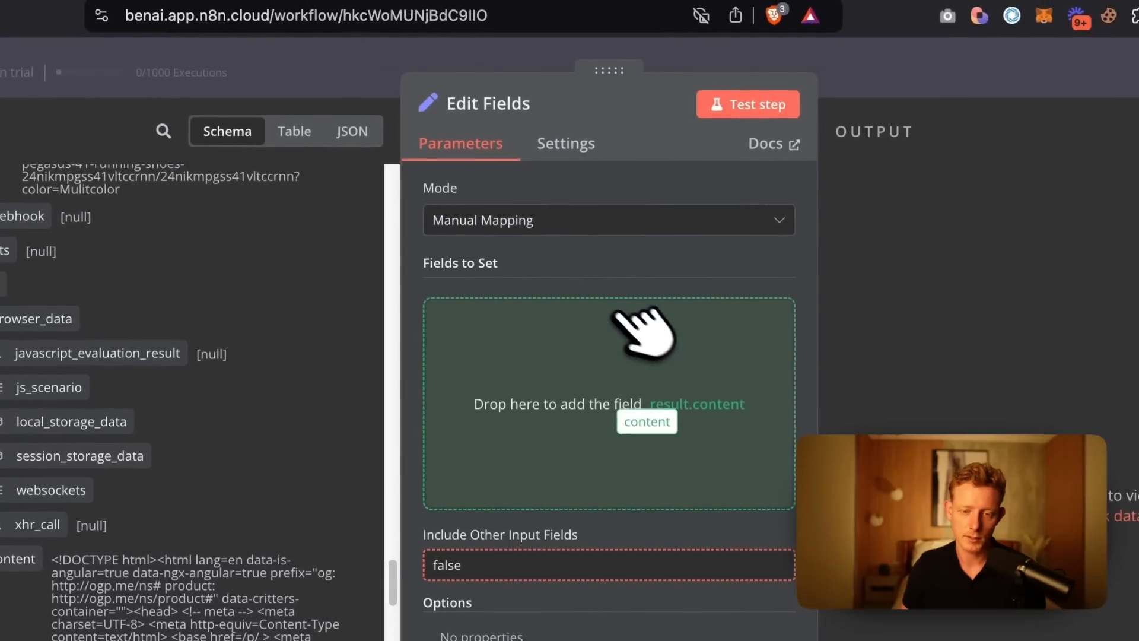
pyautogui.moveTo(653, 338); pyautogui.dragTo(655, 333)
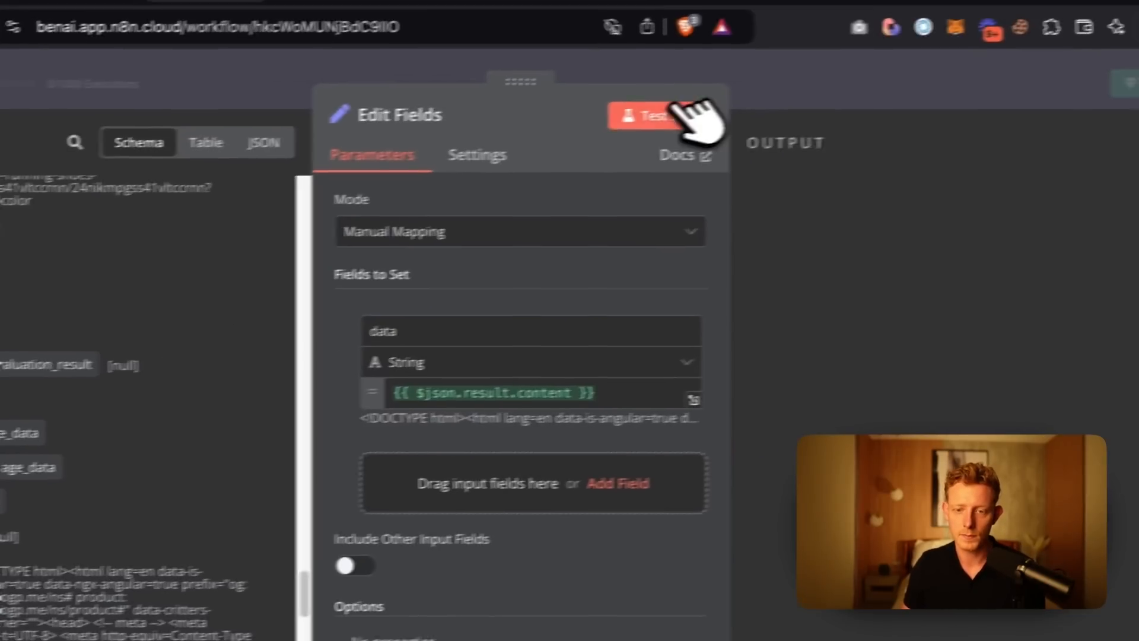
# Test the Edit Fields node, display its output data, and return to the canvas.
pyautogui.click(757, 105)
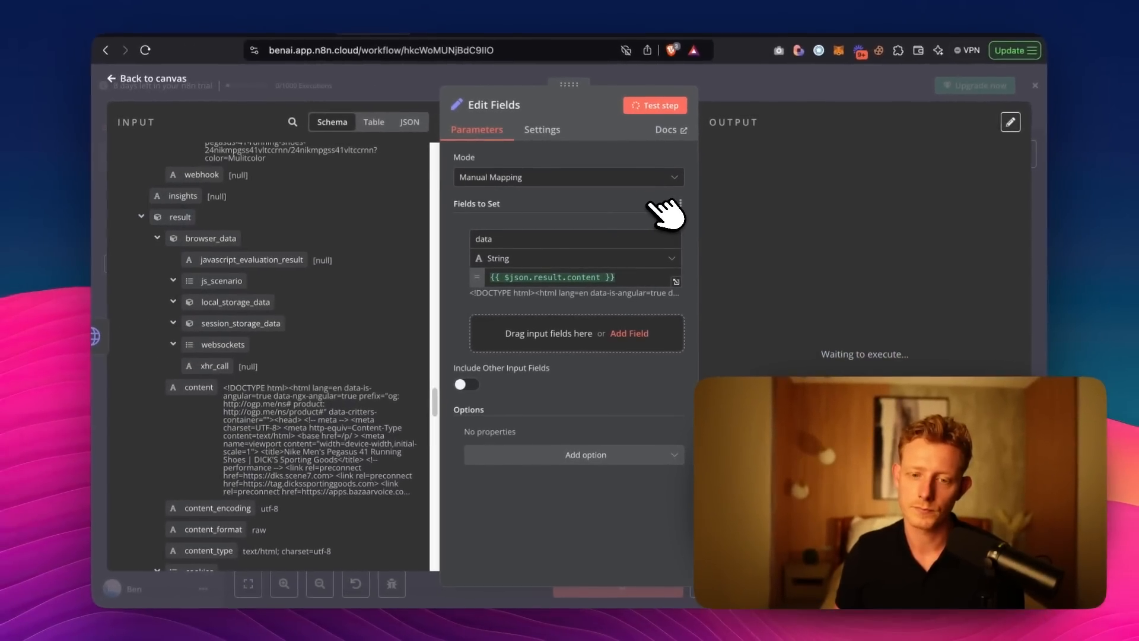
pyautogui.click(854, 372)
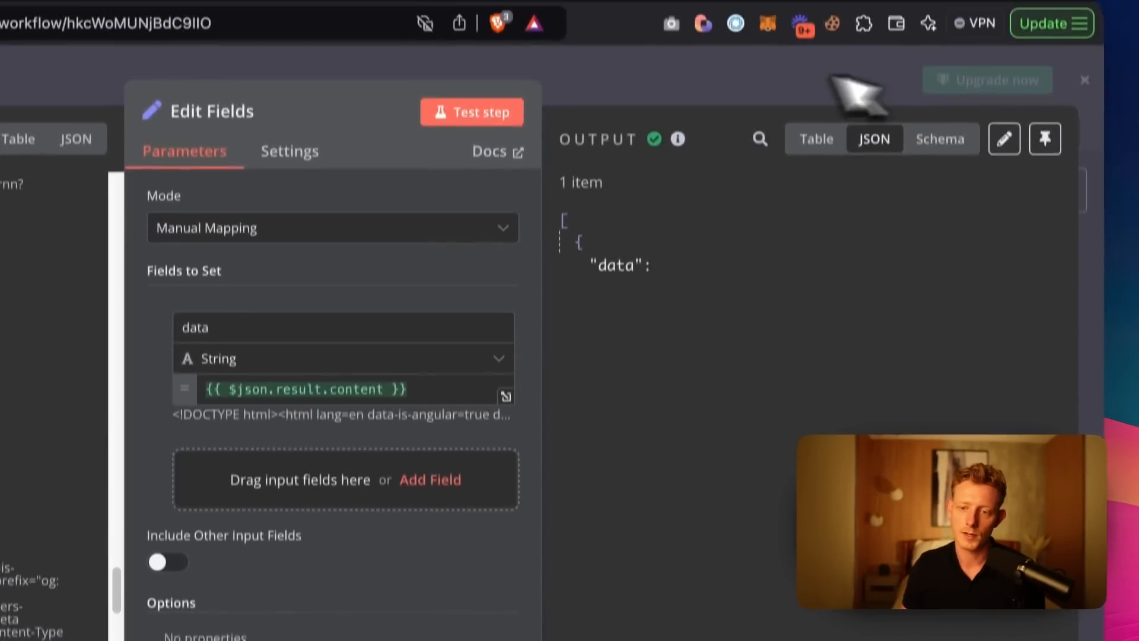
pyautogui.click(831, 71)
# Add a Markdown node after Edit Fields and map its HTML input to the data field from Edit Fields.
pyautogui.click(412, 448)
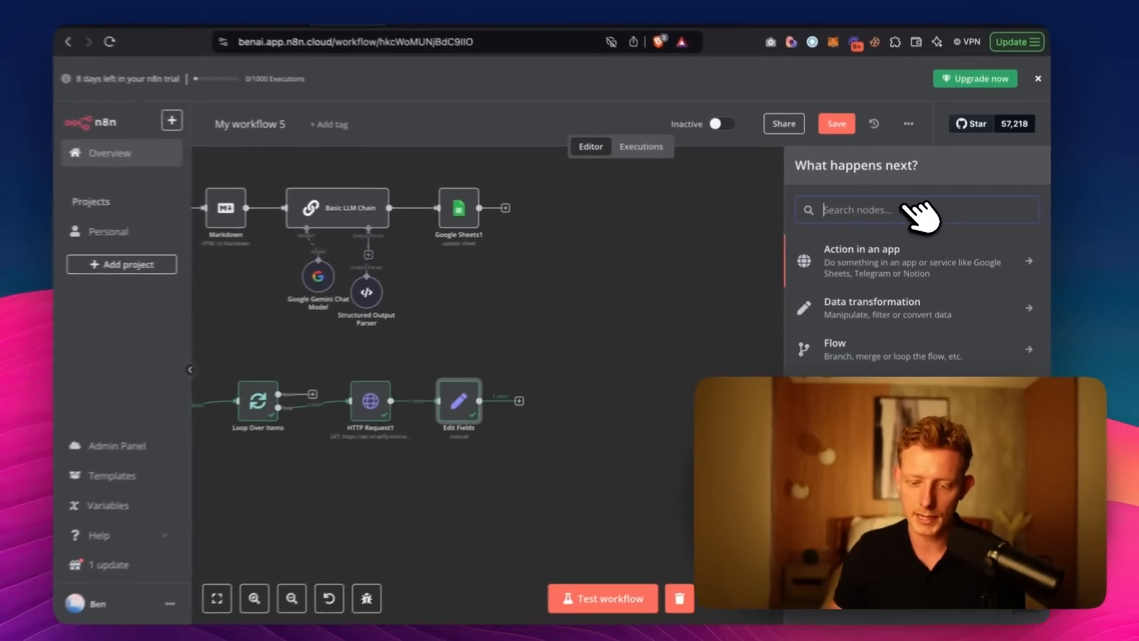
pyautogui.write('mark')
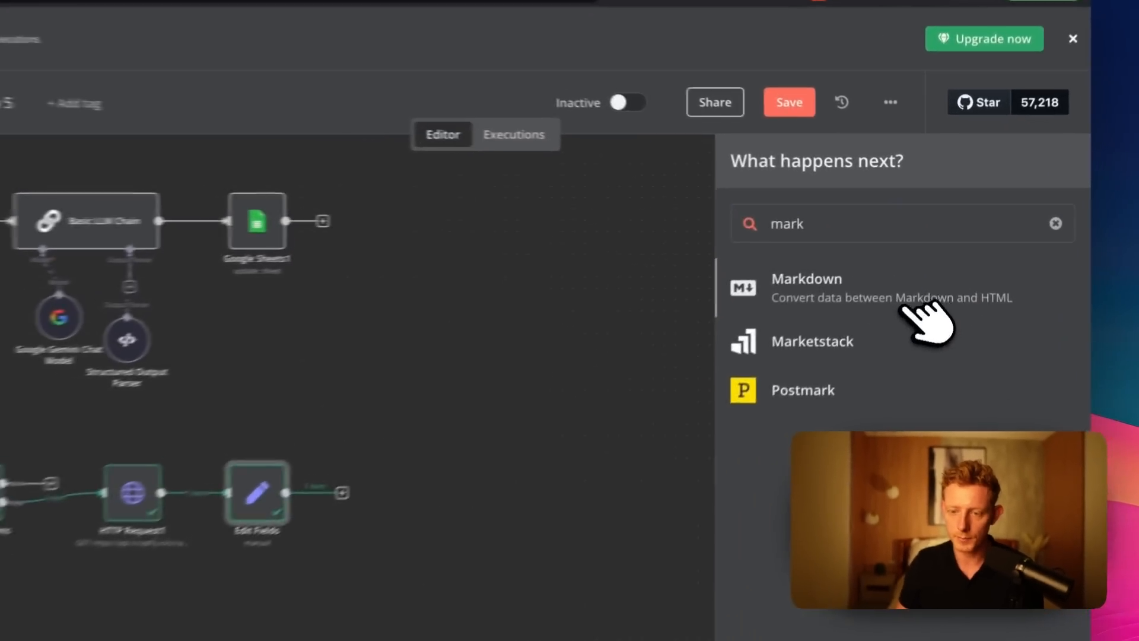
pyautogui.click(926, 261)
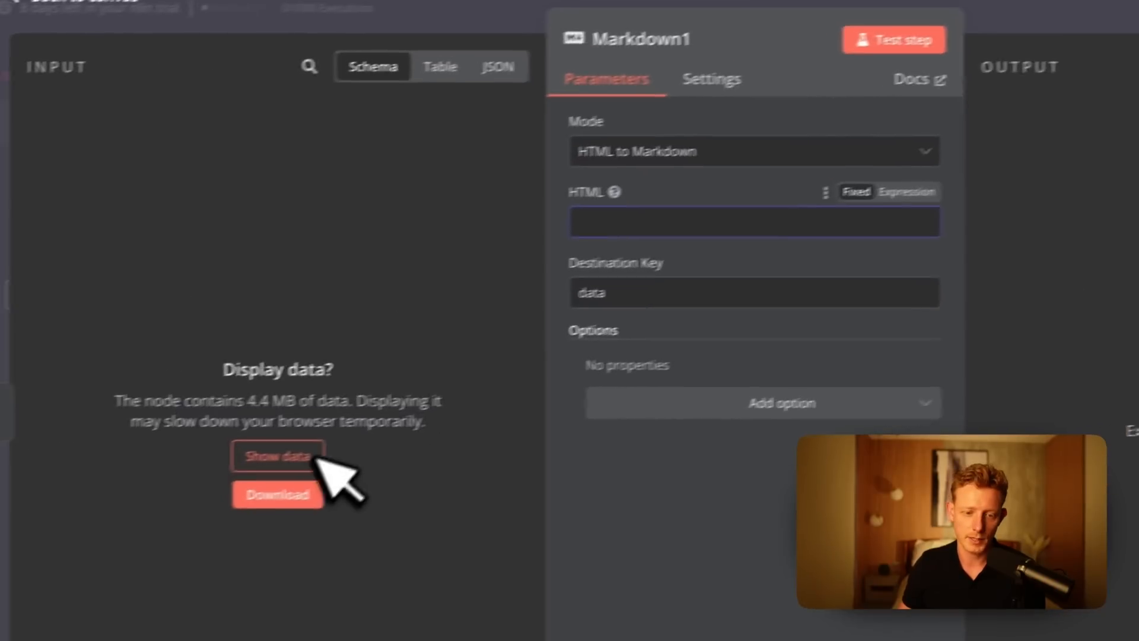
pyautogui.click(121, 492)
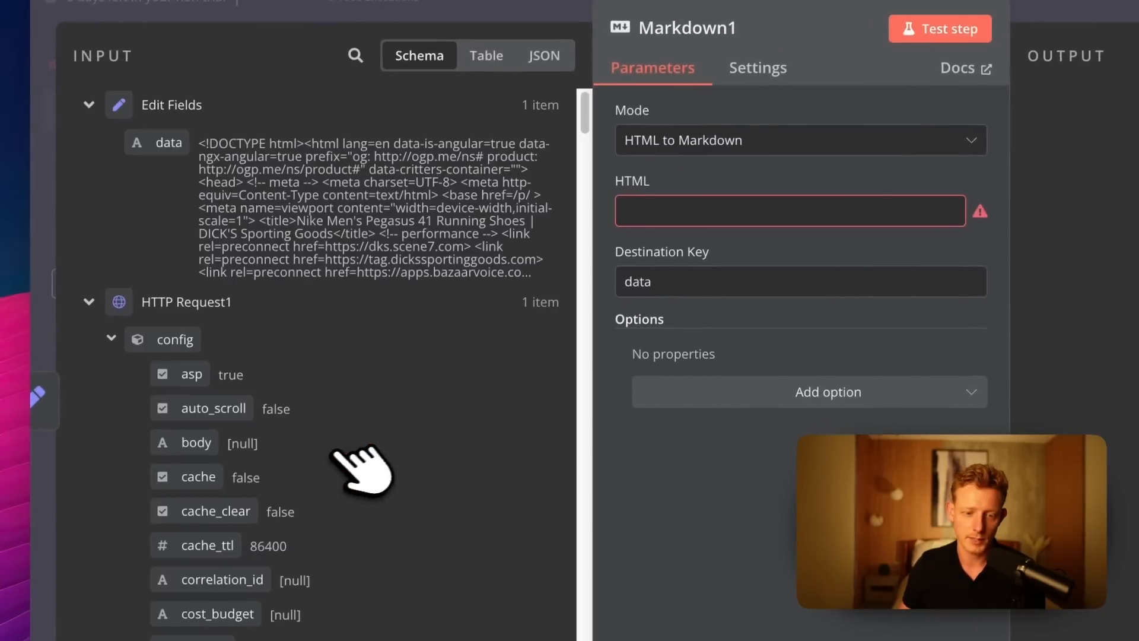
pyautogui.moveTo(90, 251); pyautogui.dragTo(371, 283)
pyautogui.moveTo(578, 237); pyautogui.dragTo(744, 209)
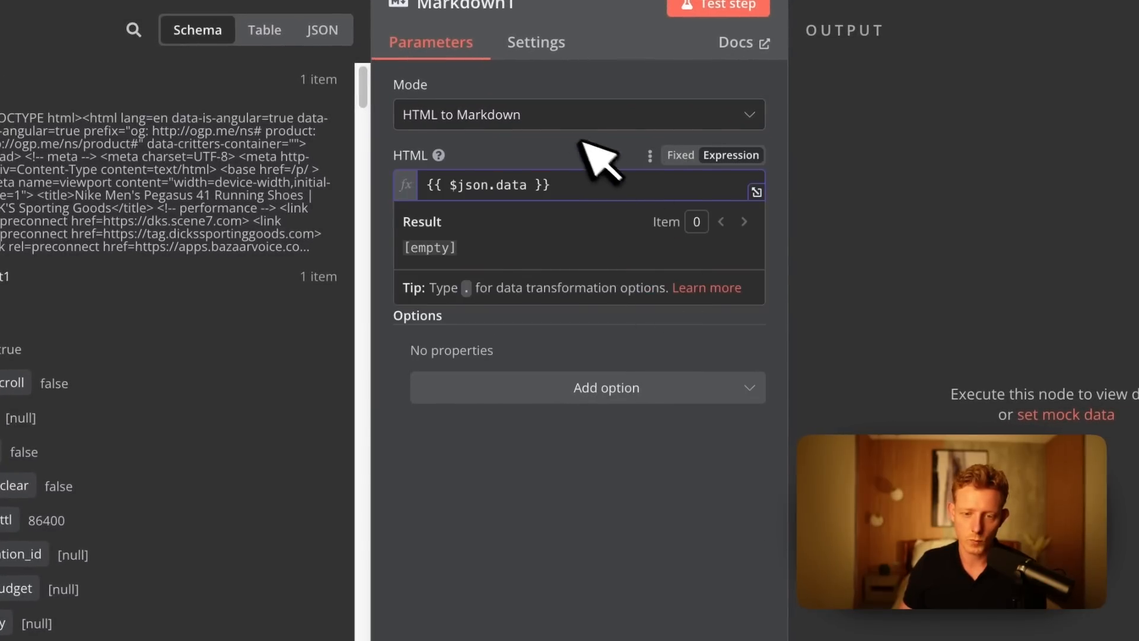
# Add the Ignored Elements option with the value img to Markdown1, test the node, and return to the canvas.
pyautogui.click(610, 390)
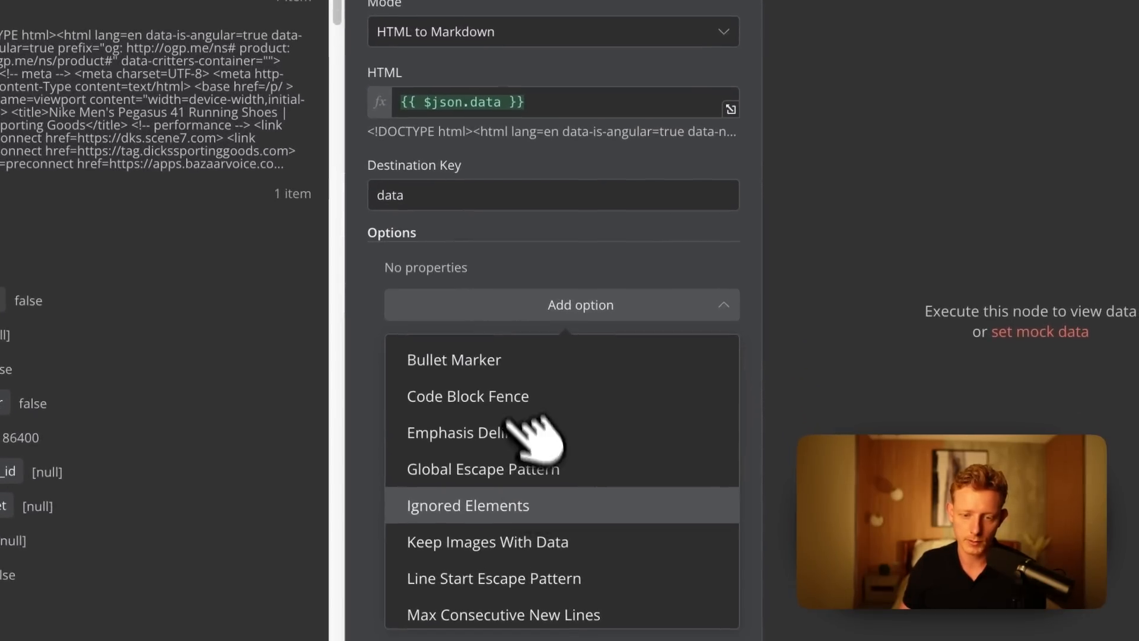
pyautogui.click(510, 506)
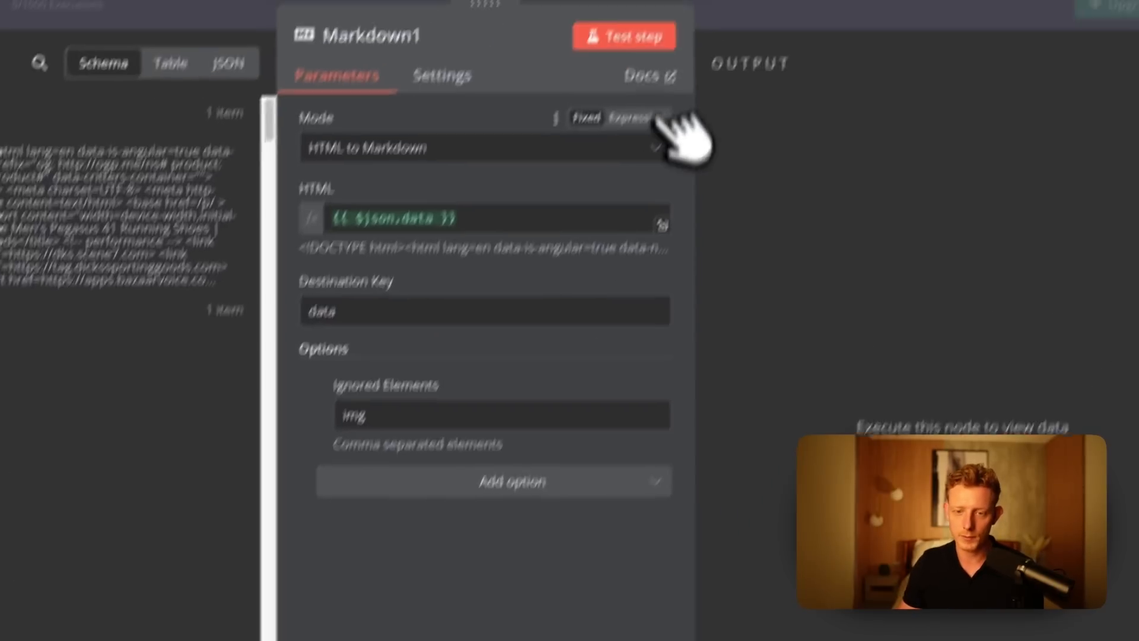
pyautogui.click(627, 36)
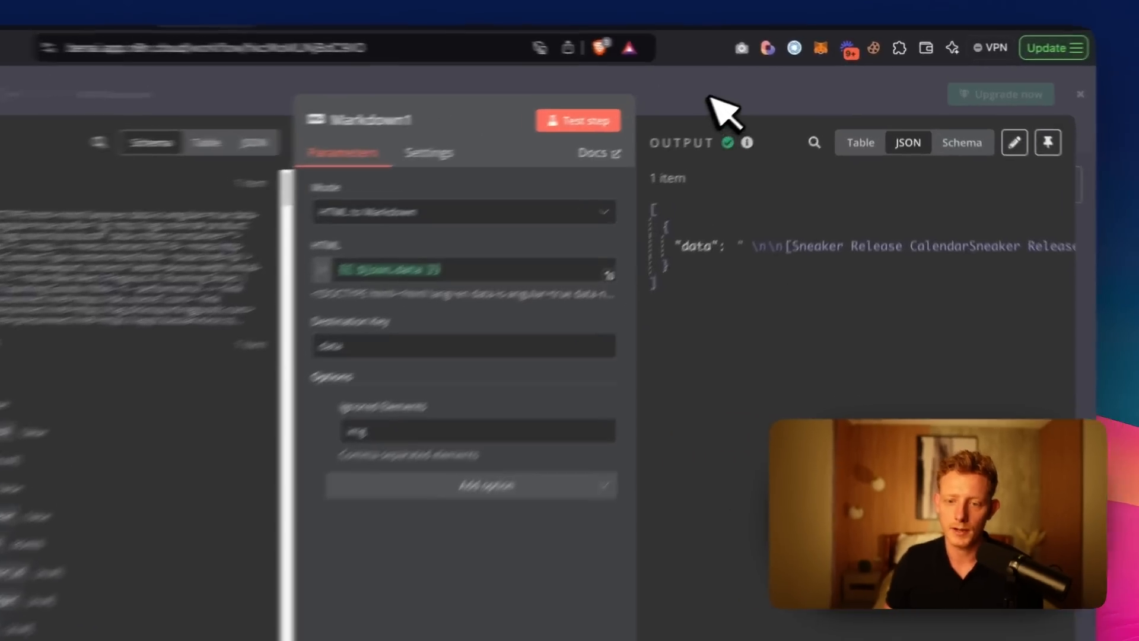
pyautogui.click(758, 86)
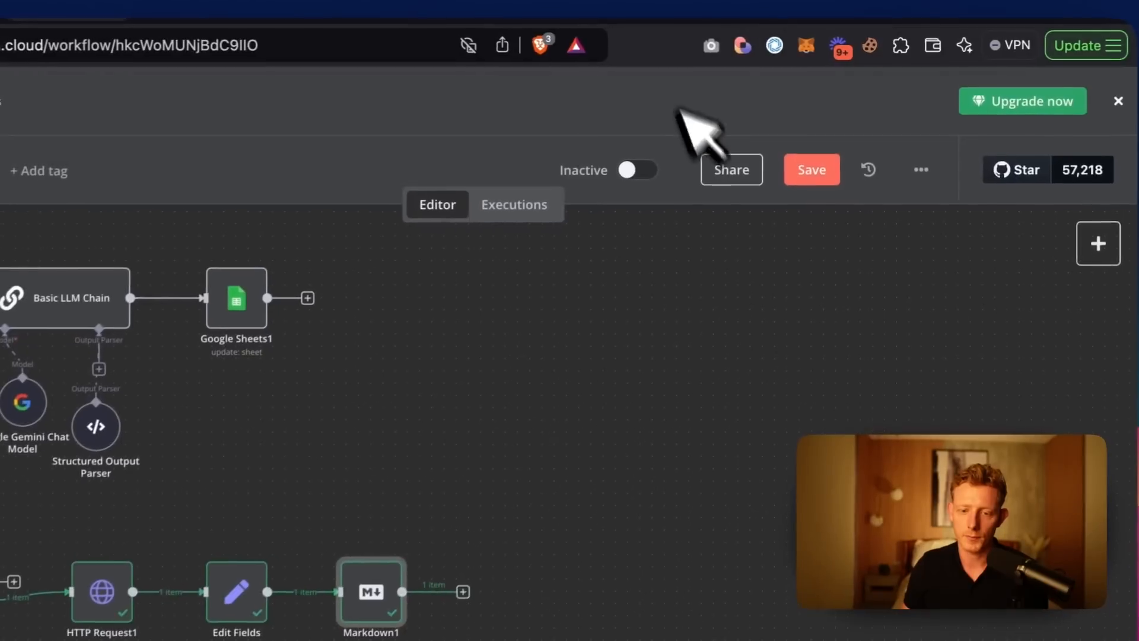
# Duplicate the Basic LLM Chain with its Gemini model and Structured Output Parser, and connect Markdown1 to the copied chain.
pyautogui.click(617, 403)
pyautogui.click(715, 380)
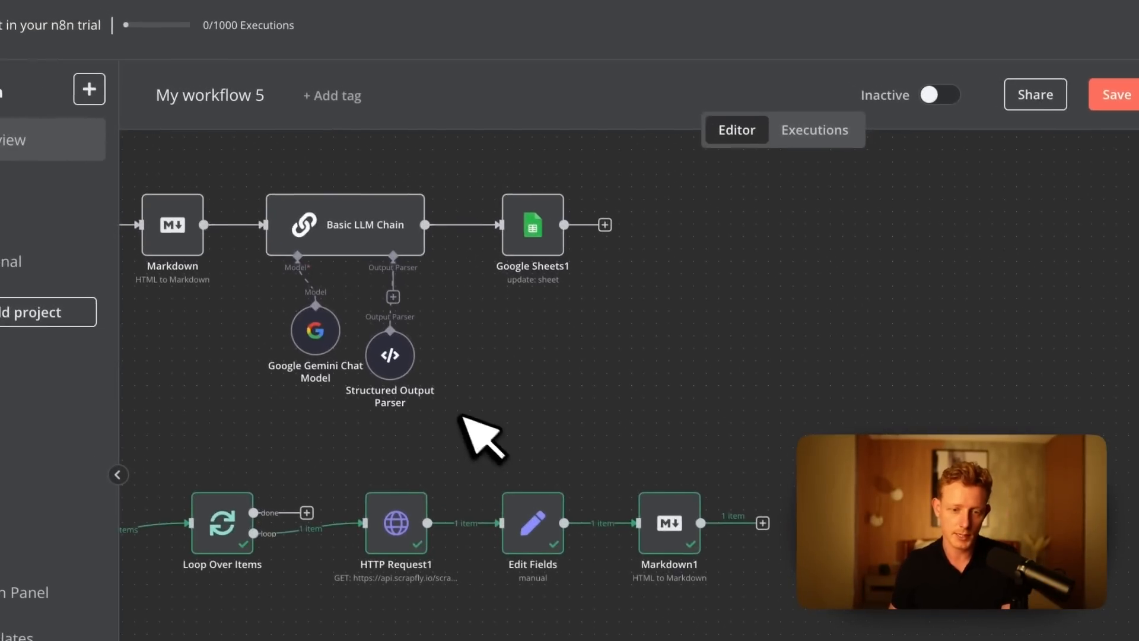
pyautogui.moveTo(451, 414); pyautogui.dragTo(259, 165)
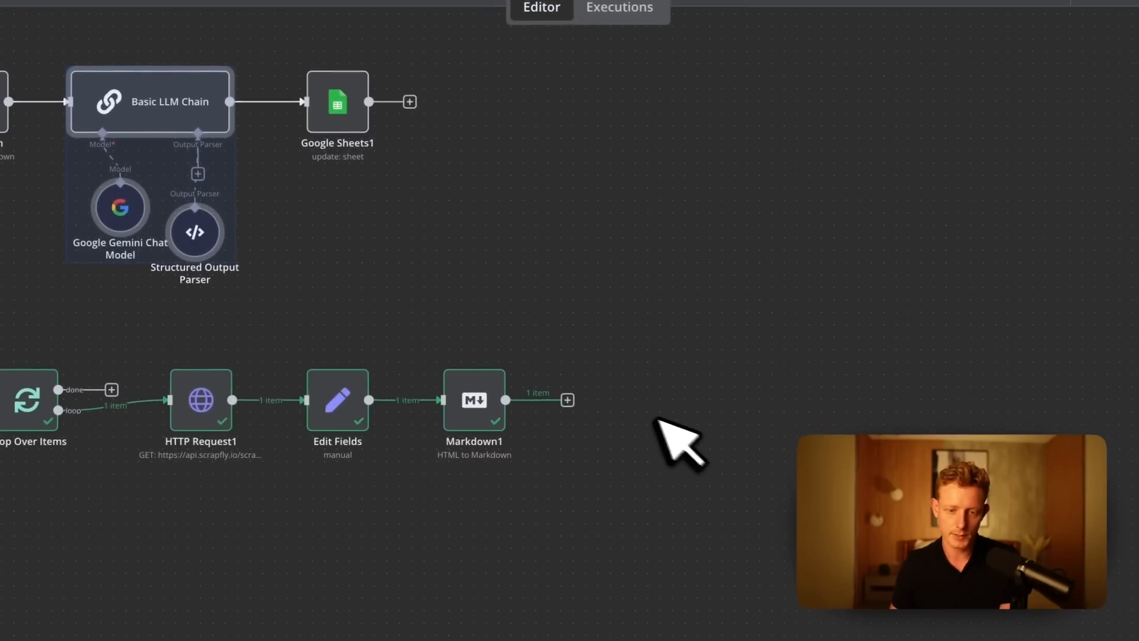
pyautogui.click(682, 470)
pyautogui.moveTo(759, 504); pyautogui.dragTo(639, 410)
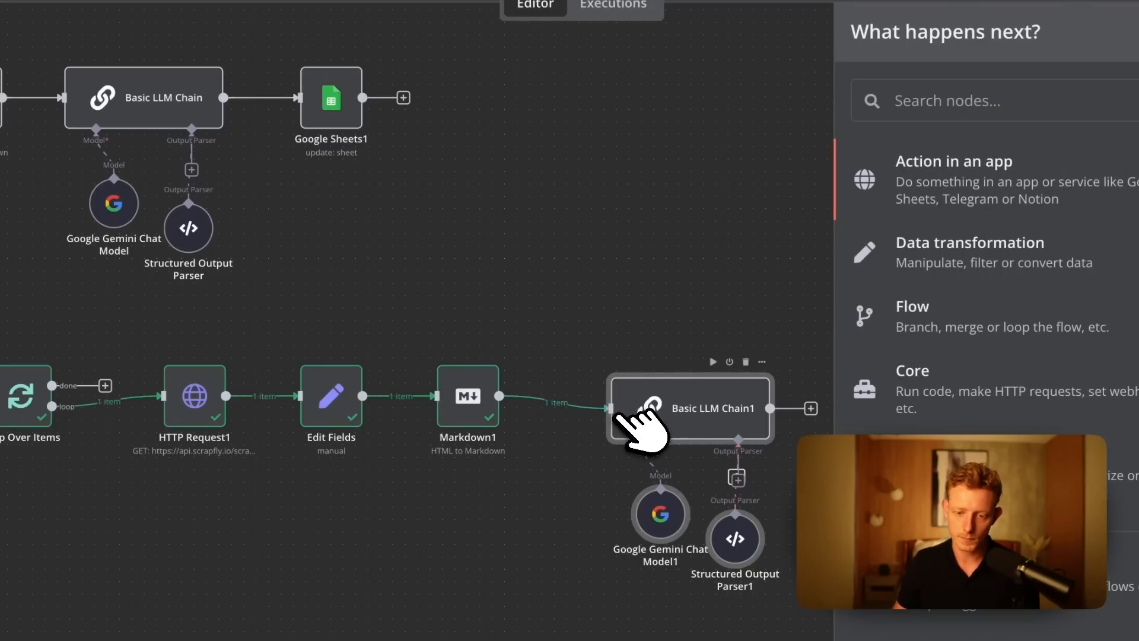
# Replace the prompt text in Basic LLM Chain1 with the data field from Markdown1.
pyautogui.doubleClick(659, 400)
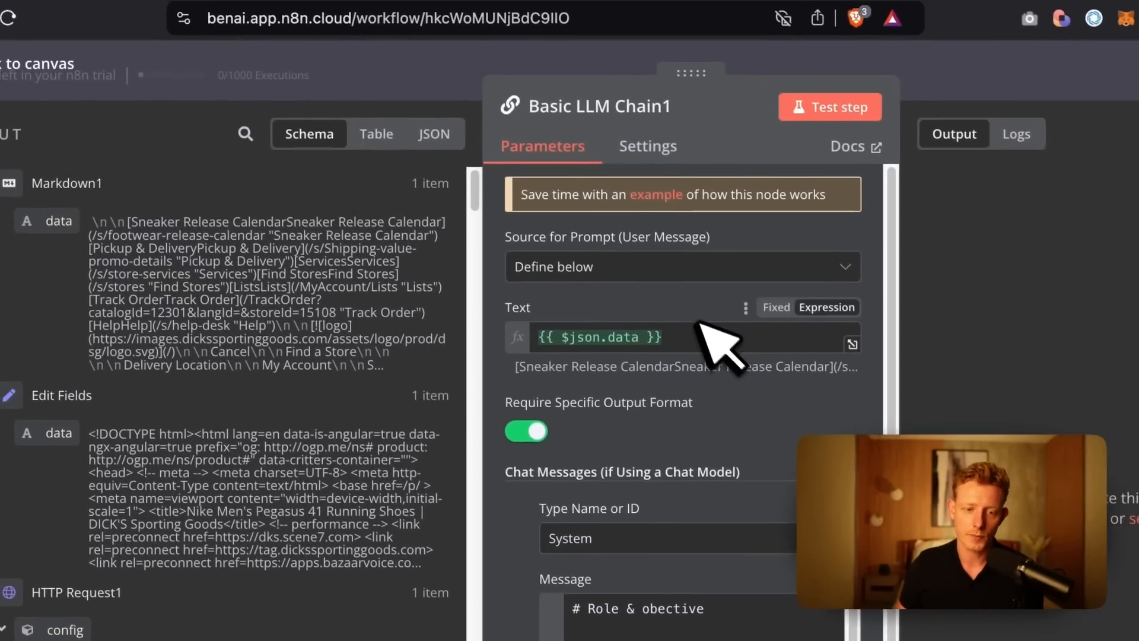
pyautogui.moveTo(692, 341); pyautogui.dragTo(391, 340)
pyautogui.press('BackSpace')
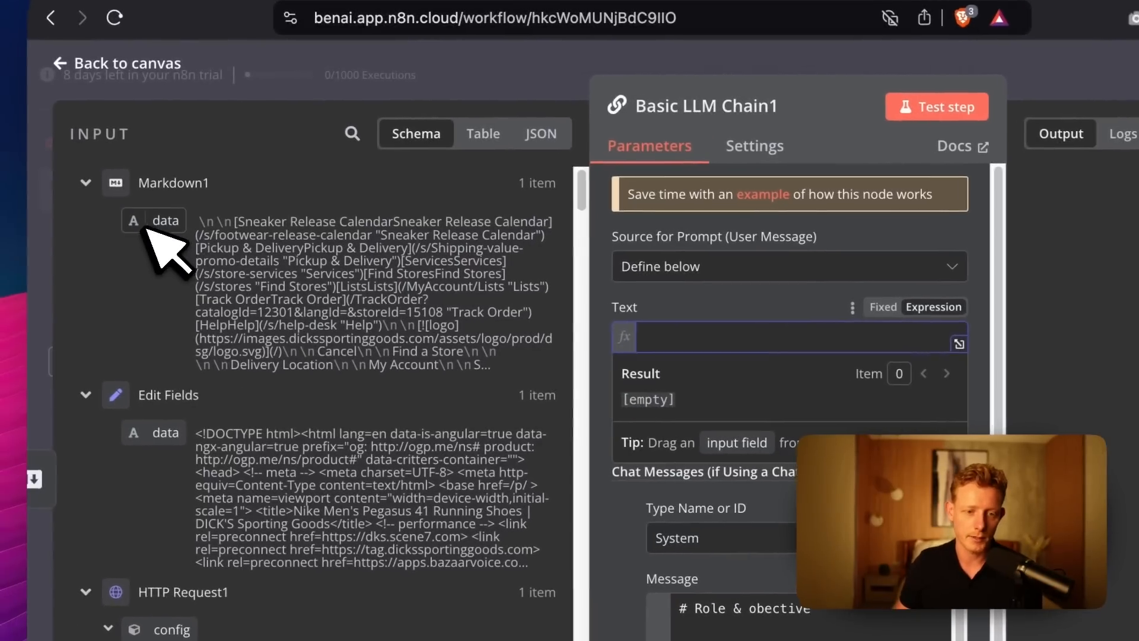
pyautogui.moveTo(154, 223); pyautogui.dragTo(741, 339)
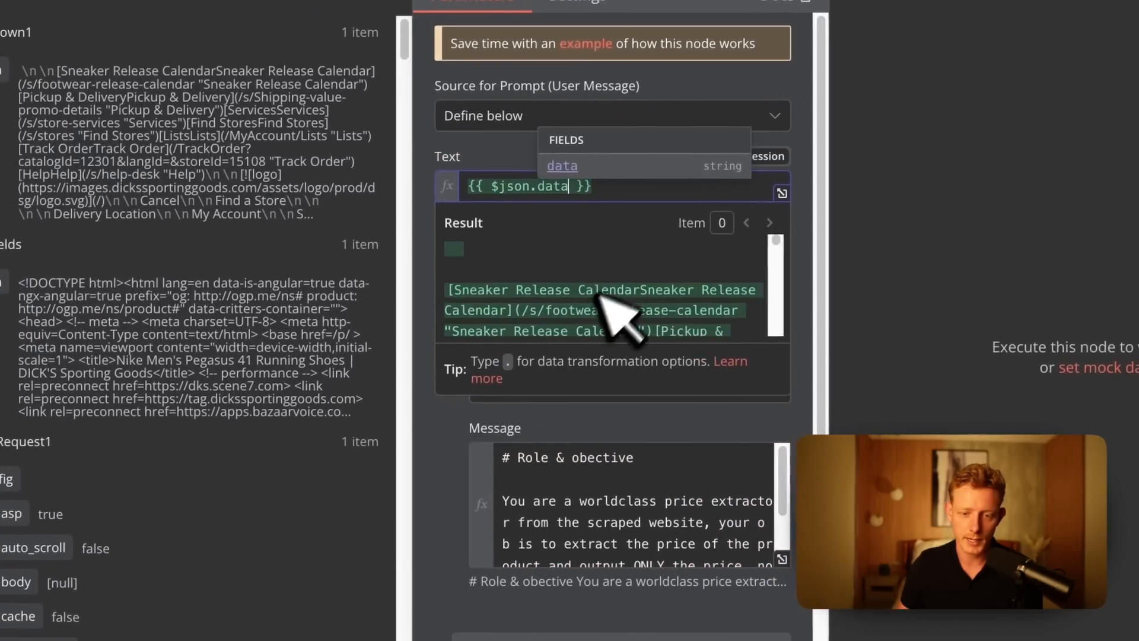
pyautogui.click(516, 156)
# Review the system message of Basic LLM Chain1, test the node, and return to the canvas.
pyautogui.scroll(-3, 569, 522)
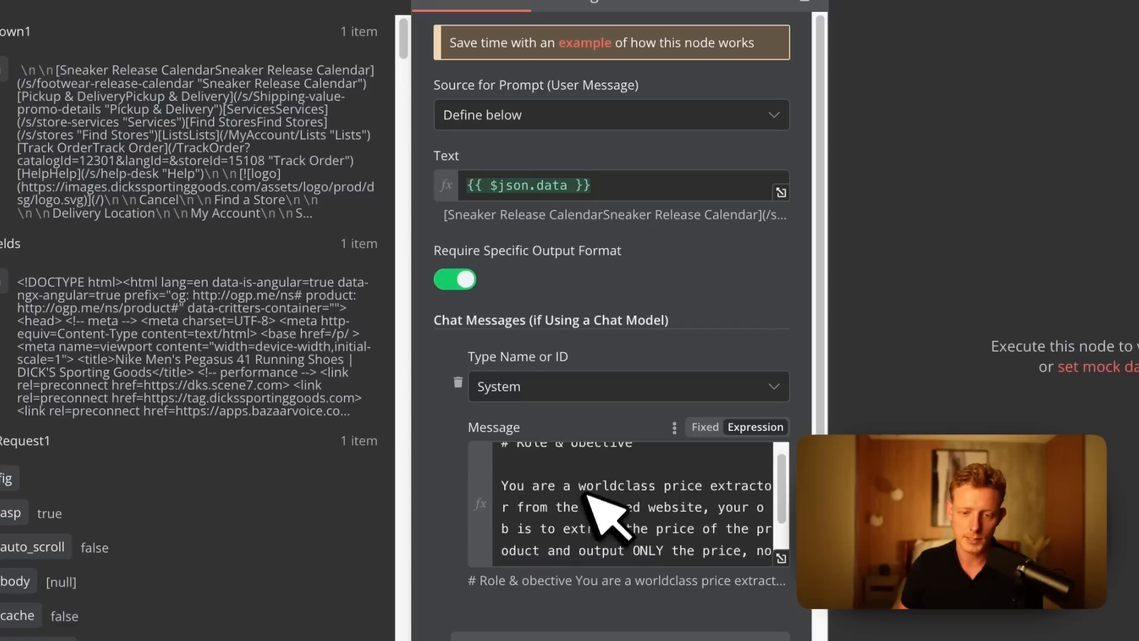
pyautogui.scroll(3, 593, 475)
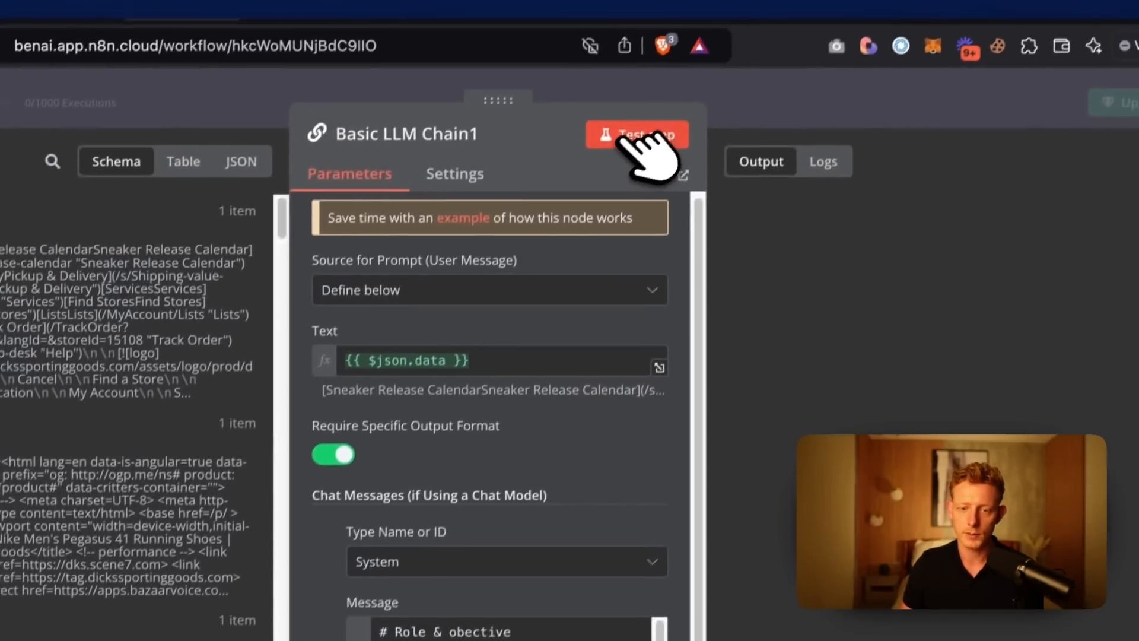
pyautogui.click(637, 150)
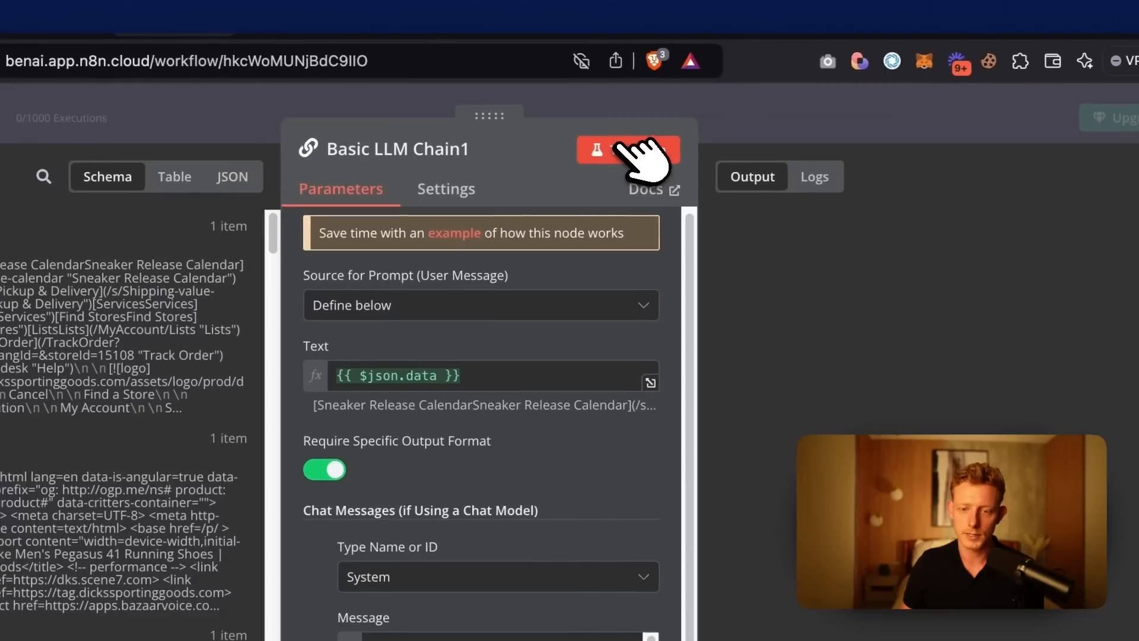
pyautogui.scroll(-1, 656, 332)
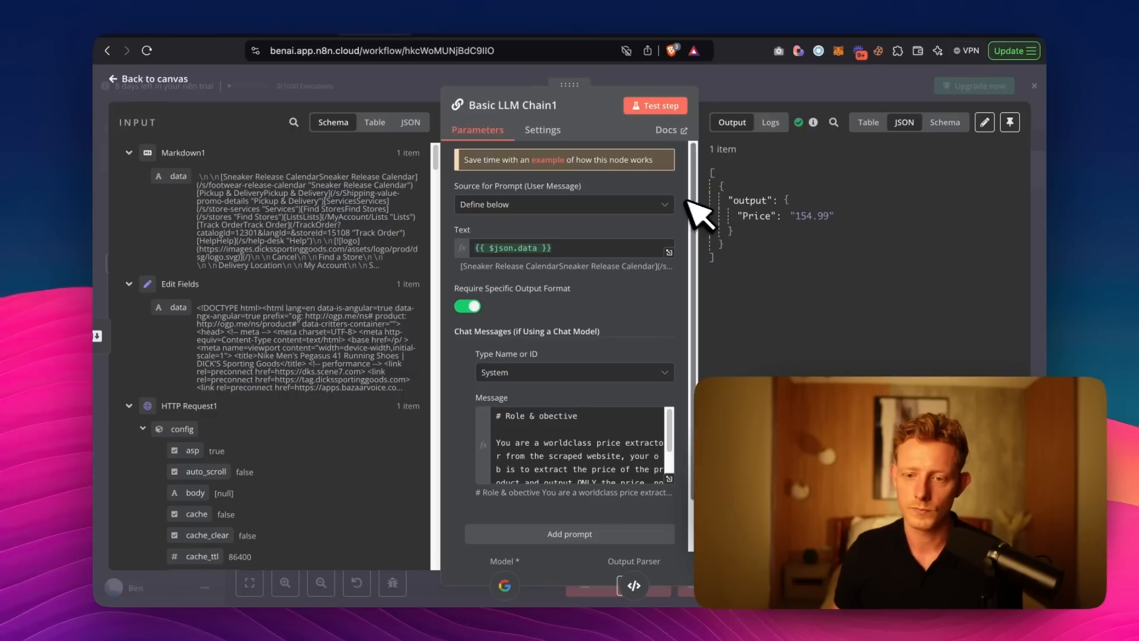
pyautogui.click(776, 94)
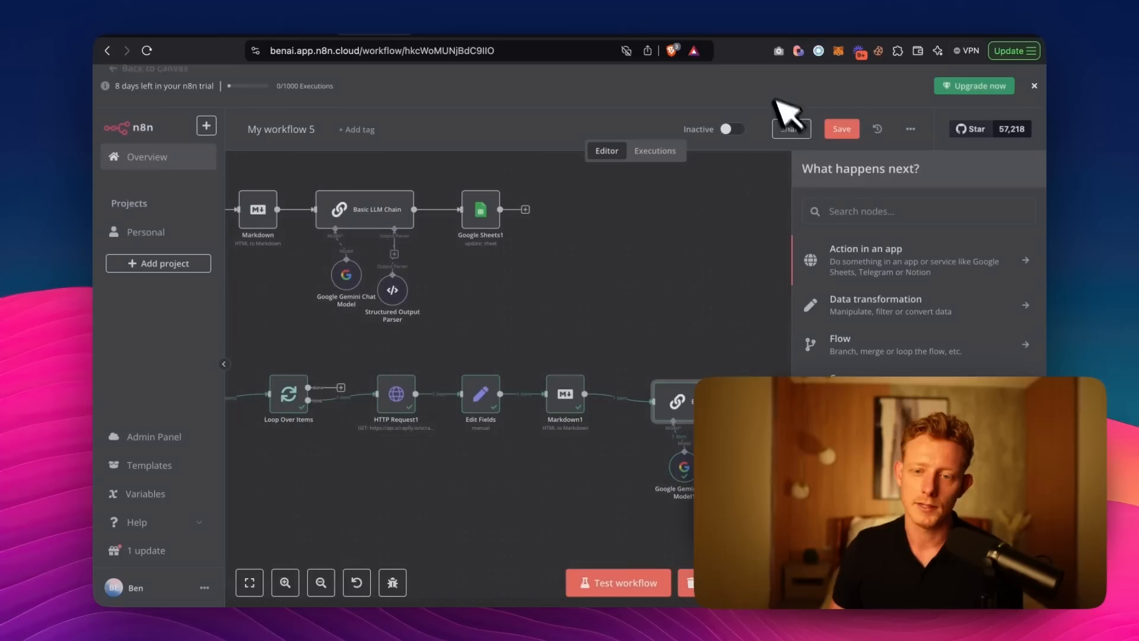
# Place a copy of the Google Sheets1 update node after Basic LLM Chain1 and connect the two.
pyautogui.click(697, 348)
pyautogui.moveTo(795, 446); pyautogui.dragTo(682, 439)
pyautogui.moveTo(579, 384); pyautogui.dragTo(572, 380)
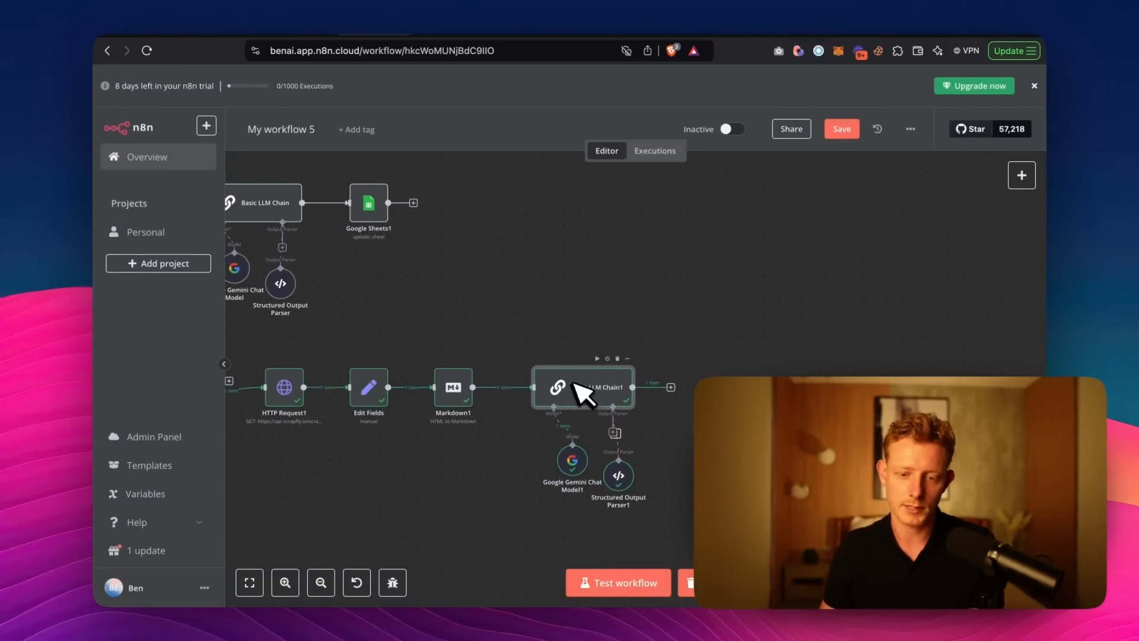
pyautogui.moveTo(646, 500)
pyautogui.mouseDown()
pyautogui.moveTo(590, 483)
pyautogui.moveTo(629, 491)
pyautogui.mouseUp()
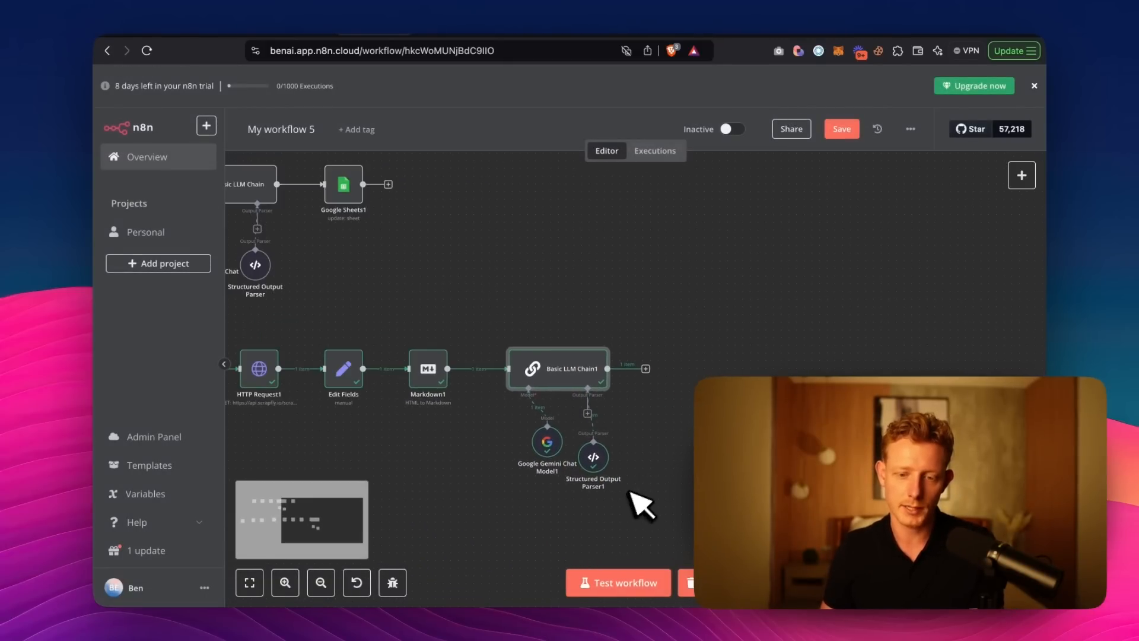
pyautogui.click(646, 368)
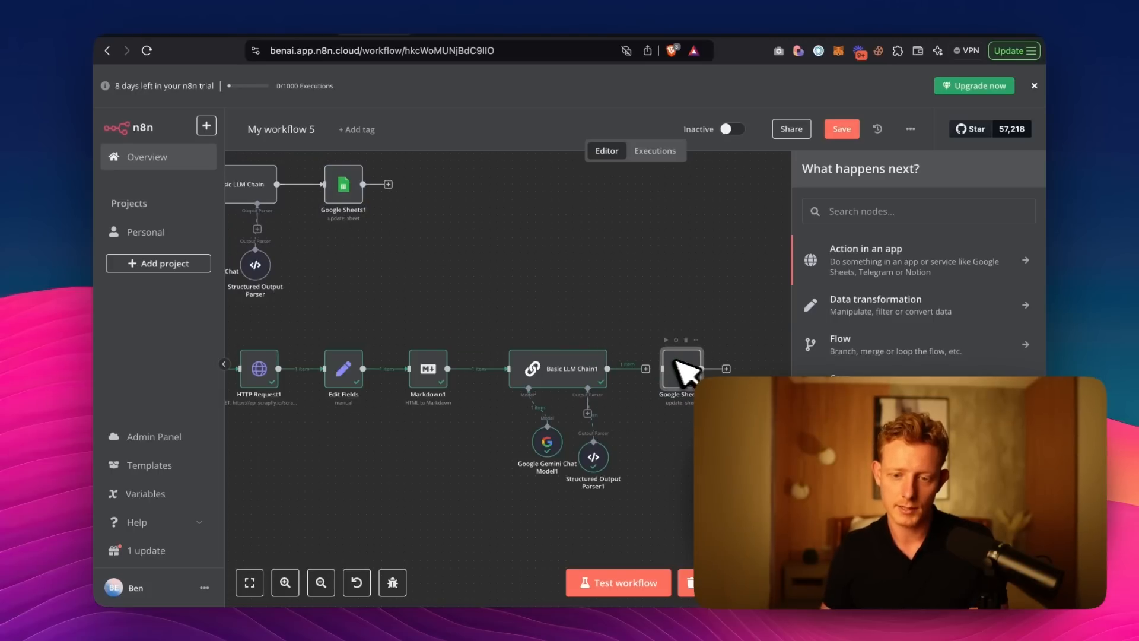
# Open the copied Google Sheets3 node and change its target sheet to Sporting Goods.
pyautogui.doubleClick(678, 375)
pyautogui.scroll(-2, 564, 356)
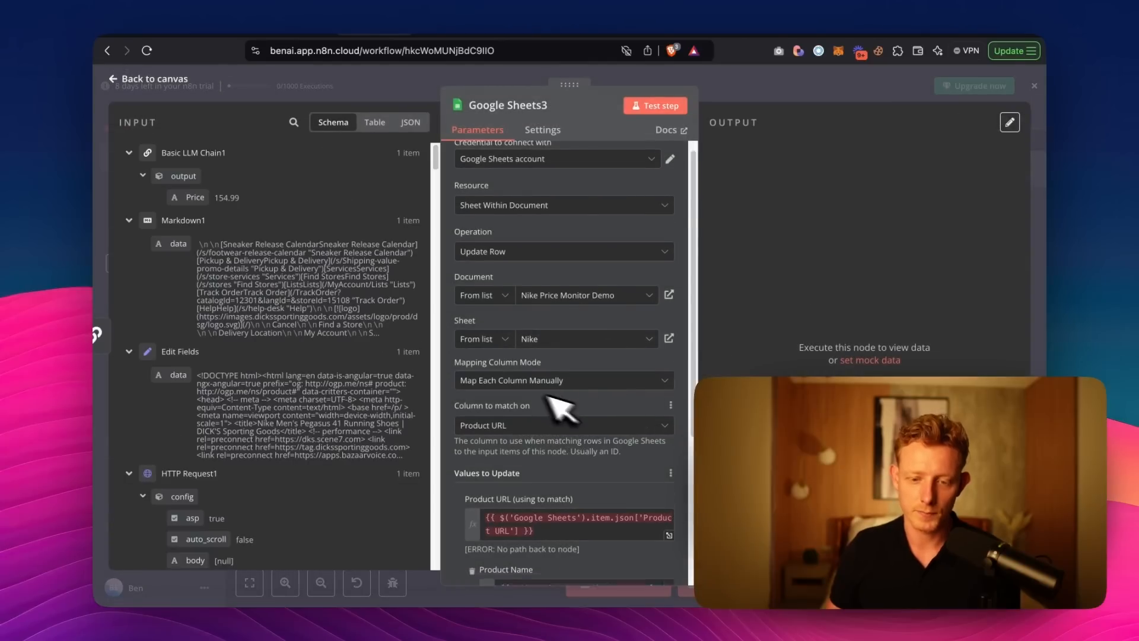
pyautogui.click(532, 237)
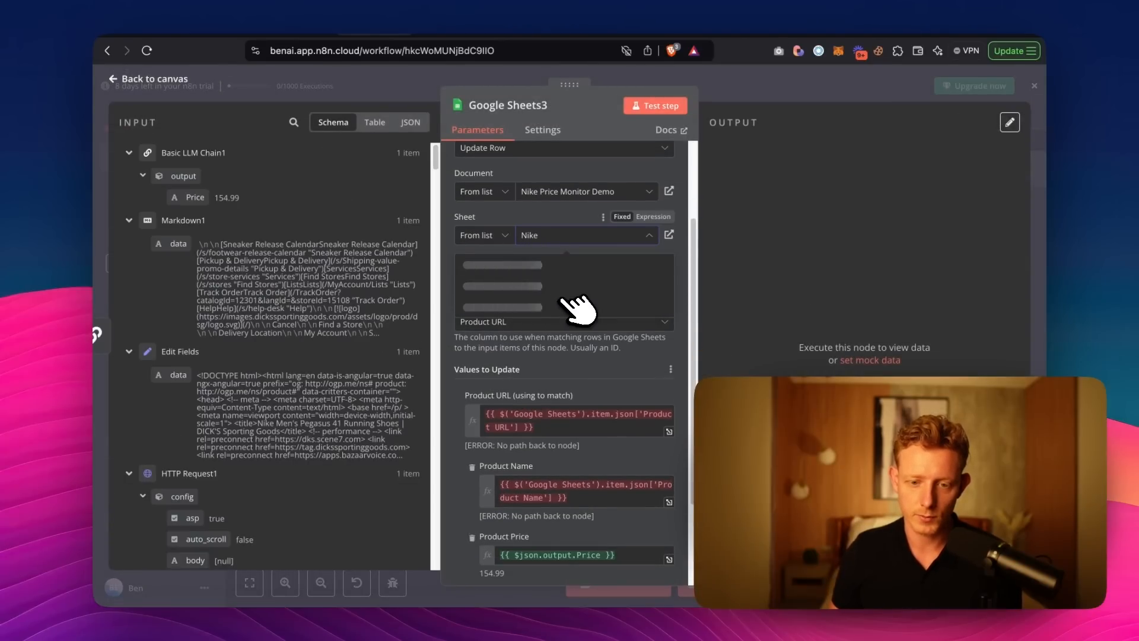
pyautogui.click(534, 288)
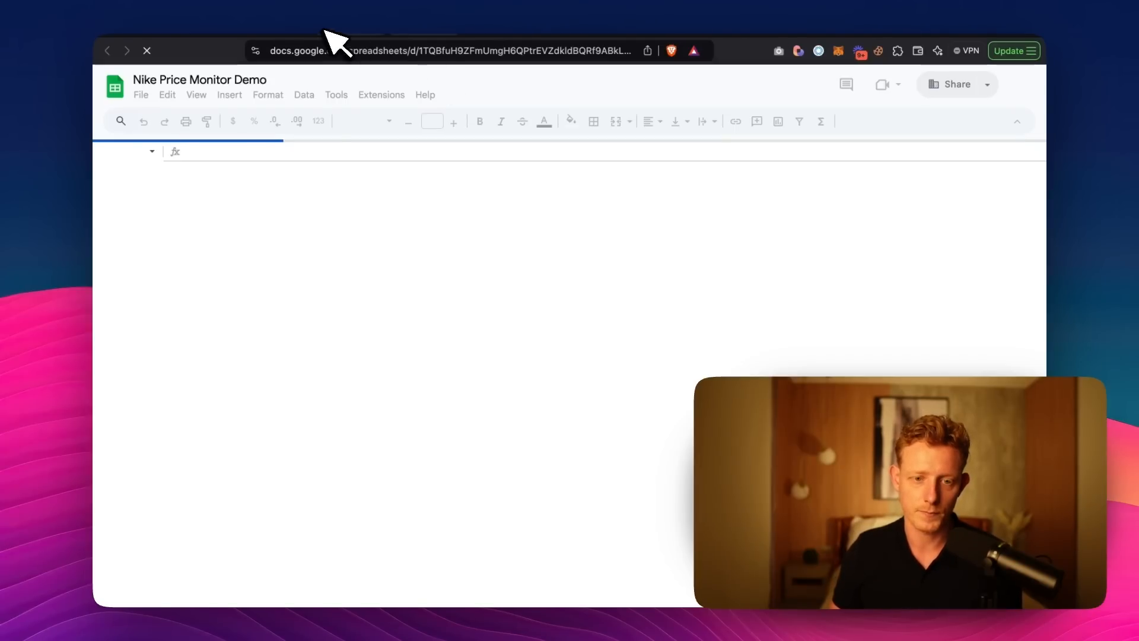
pyautogui.click(338, 25)
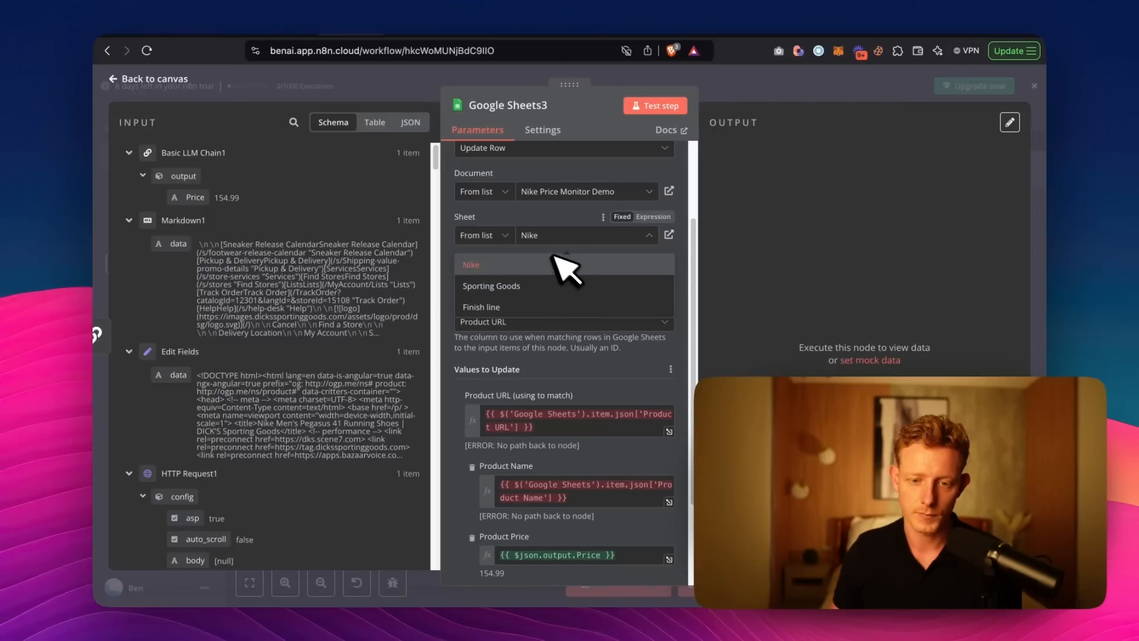
pyautogui.click(578, 288)
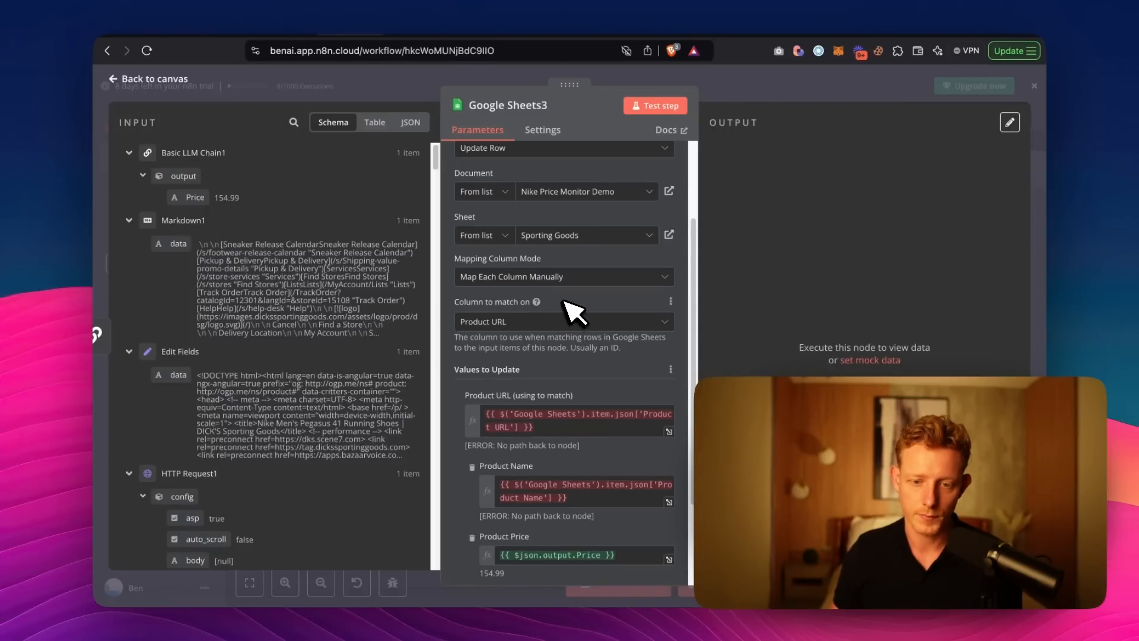
# Clear the broken Product URL expression and set Product Name as the column to match on in Google Sheets3.
pyautogui.scroll(-4, 572, 311)
pyautogui.moveTo(535, 314); pyautogui.dragTo(513, 313)
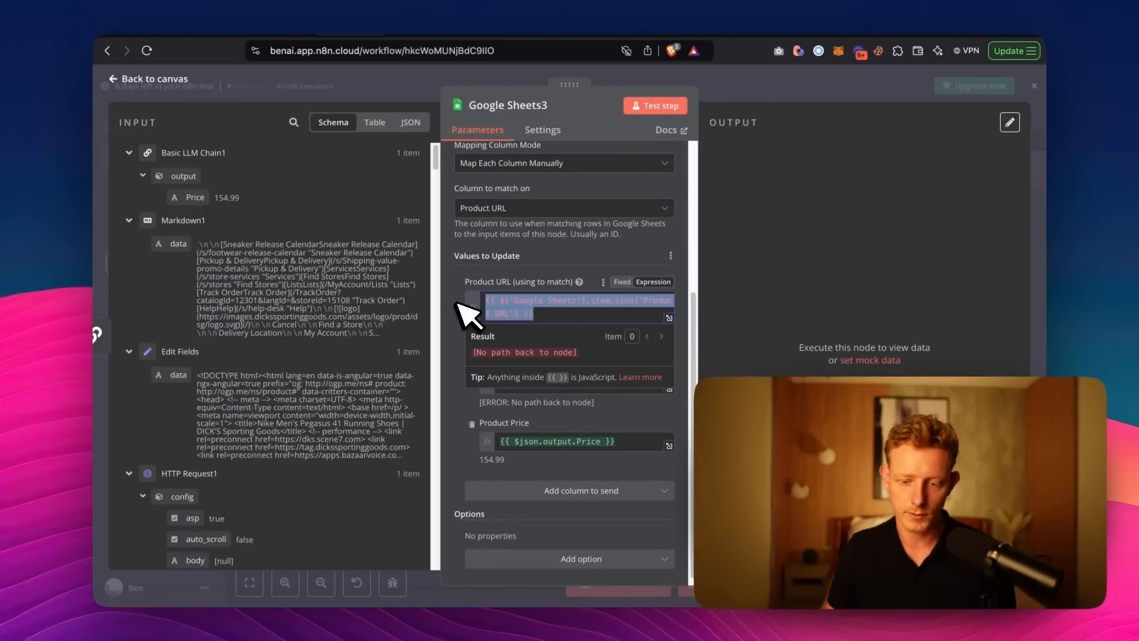
pyautogui.press('BackSpace')
pyautogui.click(493, 393)
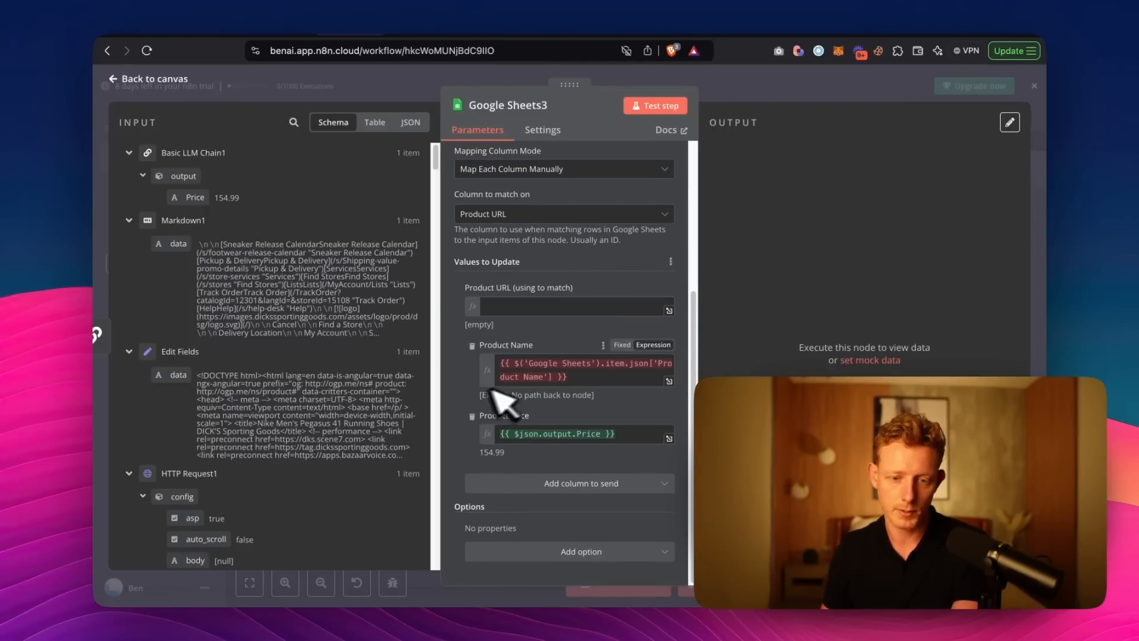
pyautogui.click(537, 217)
pyautogui.click(543, 265)
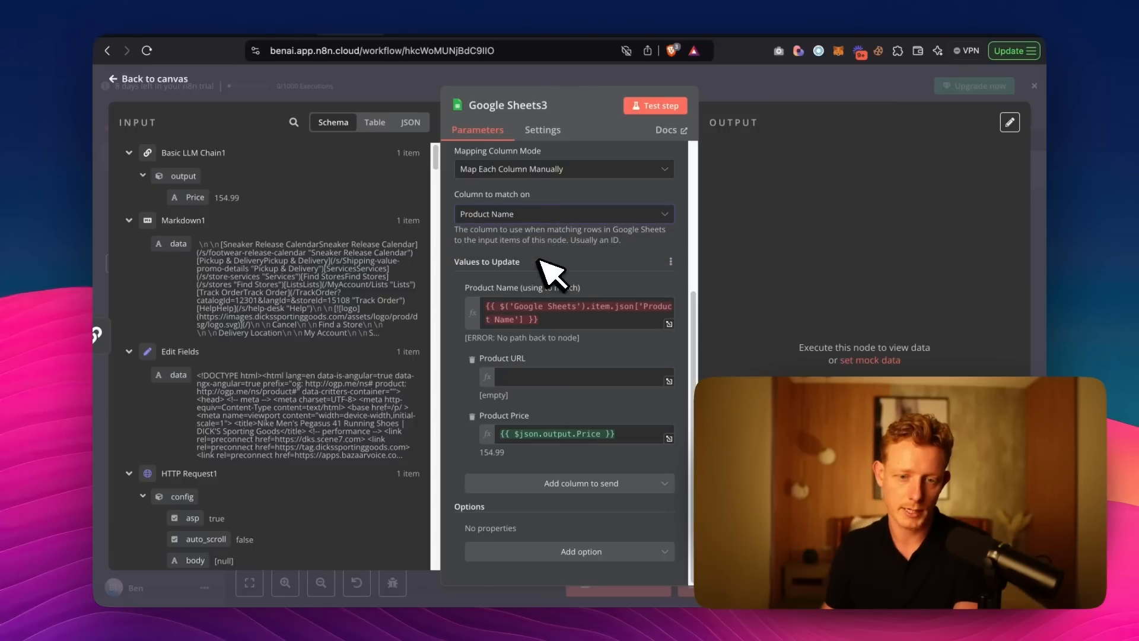
# Map the Product Name and Product URL values of Google Sheets3 to the matching fields from Google Sheets2.
pyautogui.moveTo(553, 319); pyautogui.dragTo(457, 274)
pyautogui.press('BackSpace')
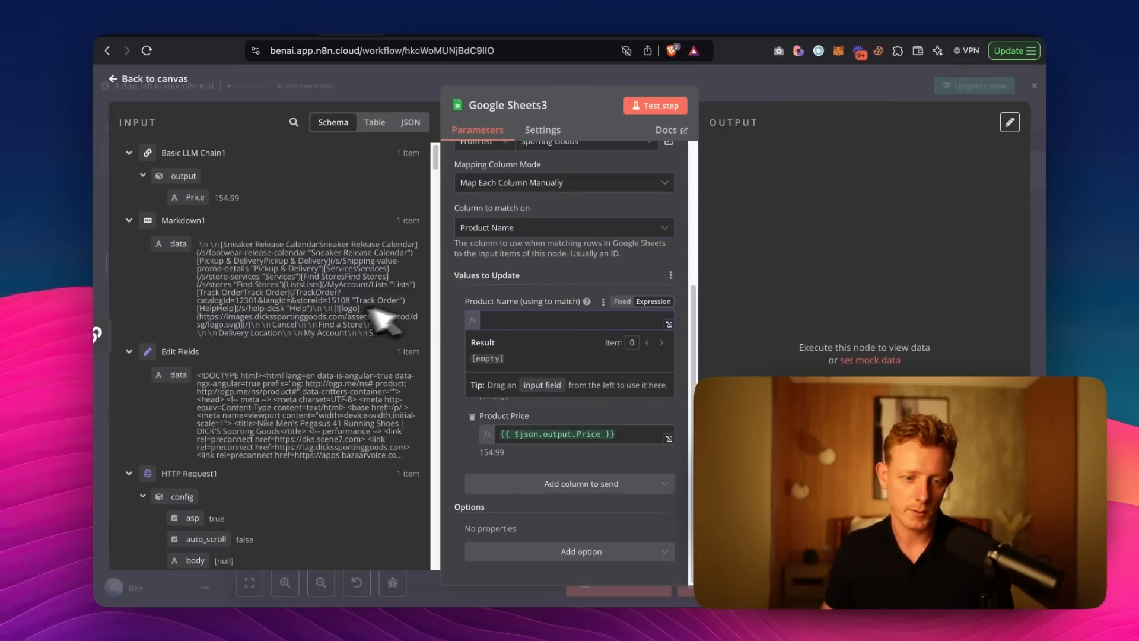
pyautogui.scroll(-20, 395, 302)
pyautogui.scroll(-15, 335, 342)
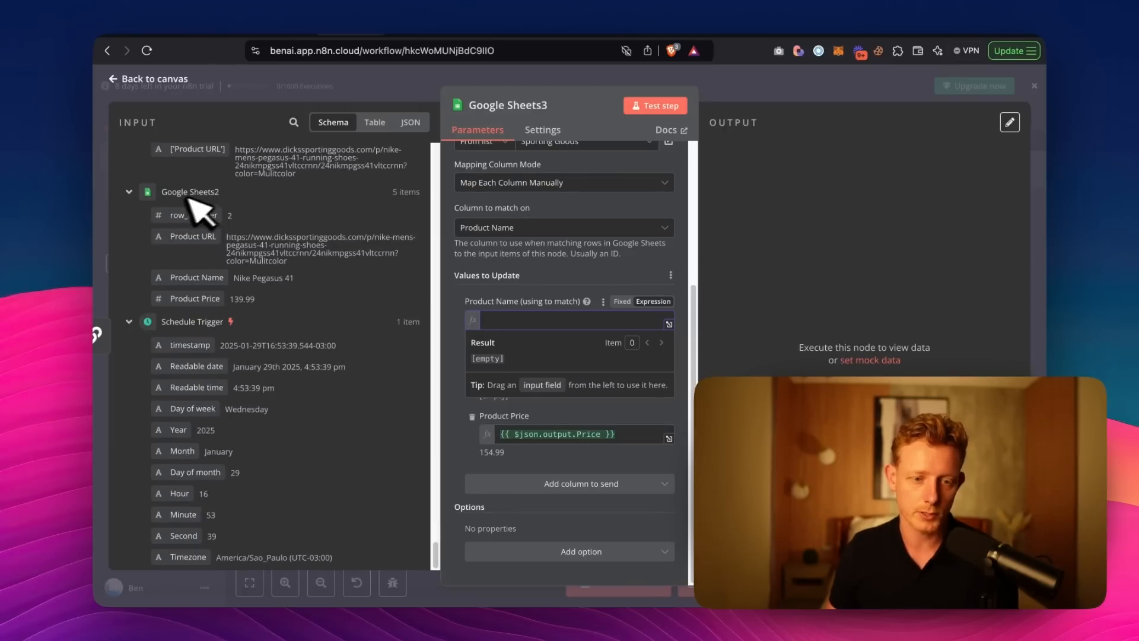
pyautogui.scroll(1, 234, 284)
pyautogui.moveTo(229, 300); pyautogui.dragTo(556, 327)
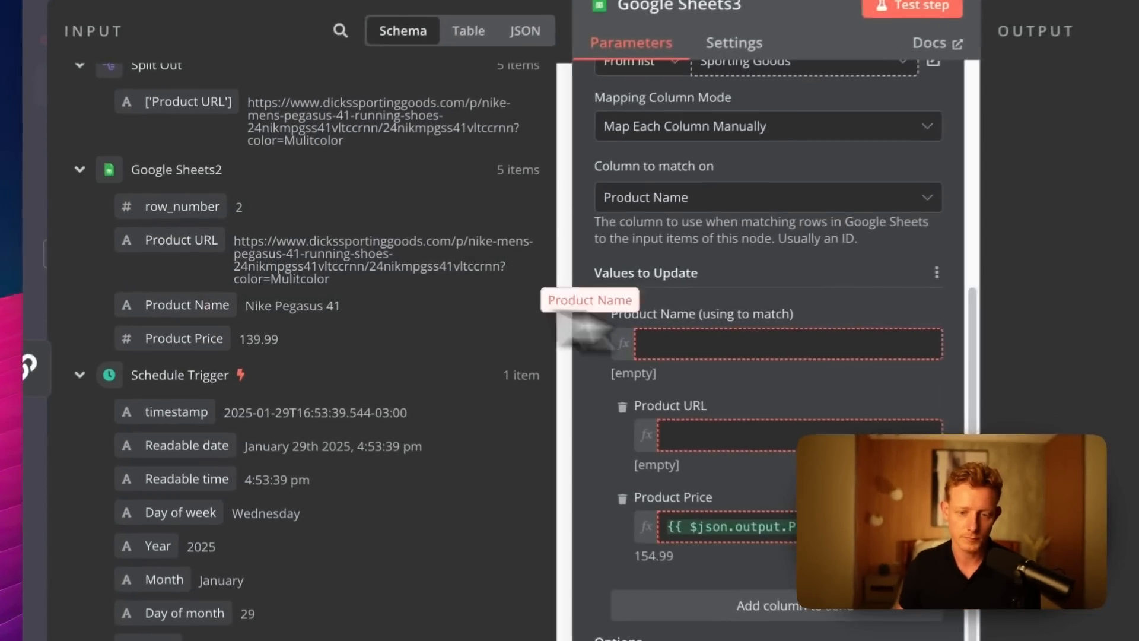
pyautogui.moveTo(716, 328); pyautogui.dragTo(682, 321)
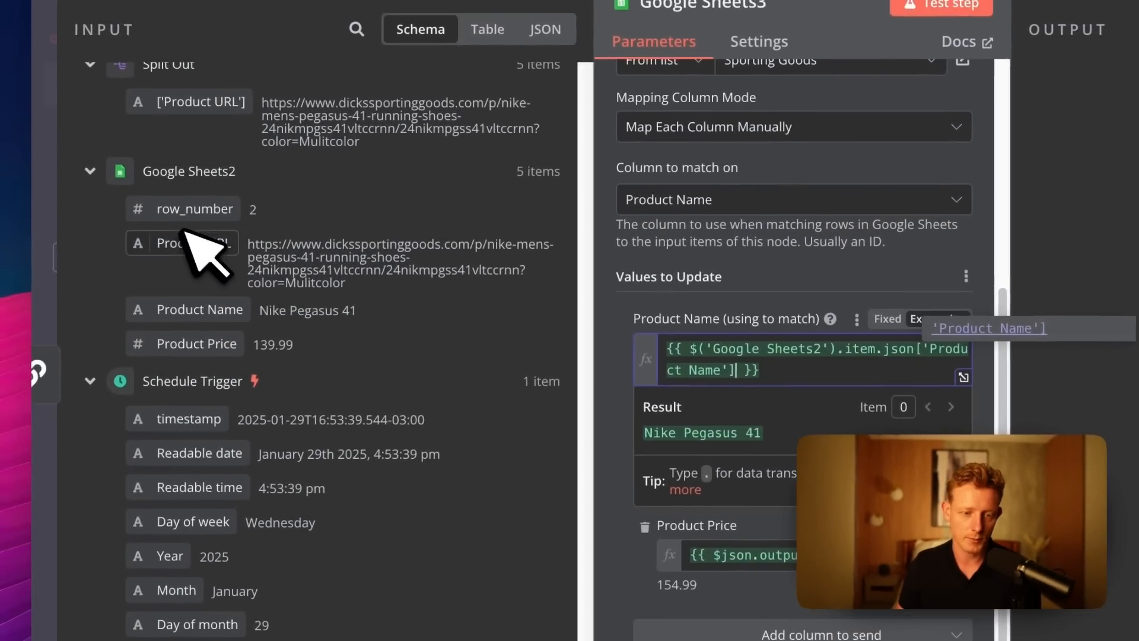
pyautogui.moveTo(142, 220); pyautogui.dragTo(617, 447)
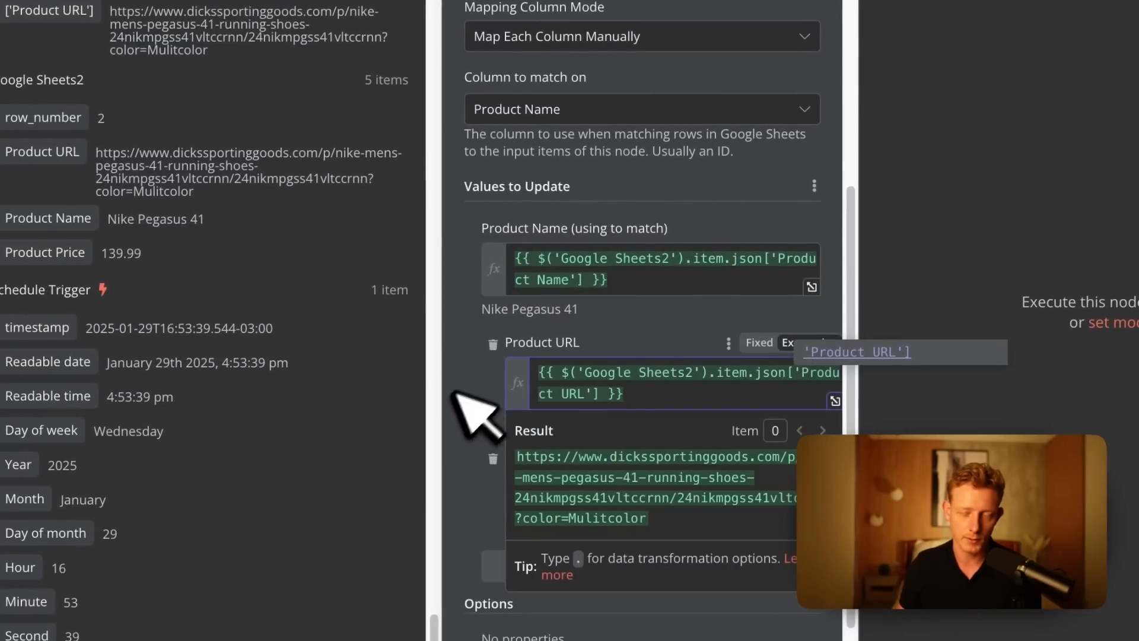
pyautogui.click(457, 397)
# Remap Product Price to the Price output of Basic LLM Chain1, test Google Sheets3, and return to the canvas.
pyautogui.scroll(-1, 611, 407)
pyautogui.click(741, 425)
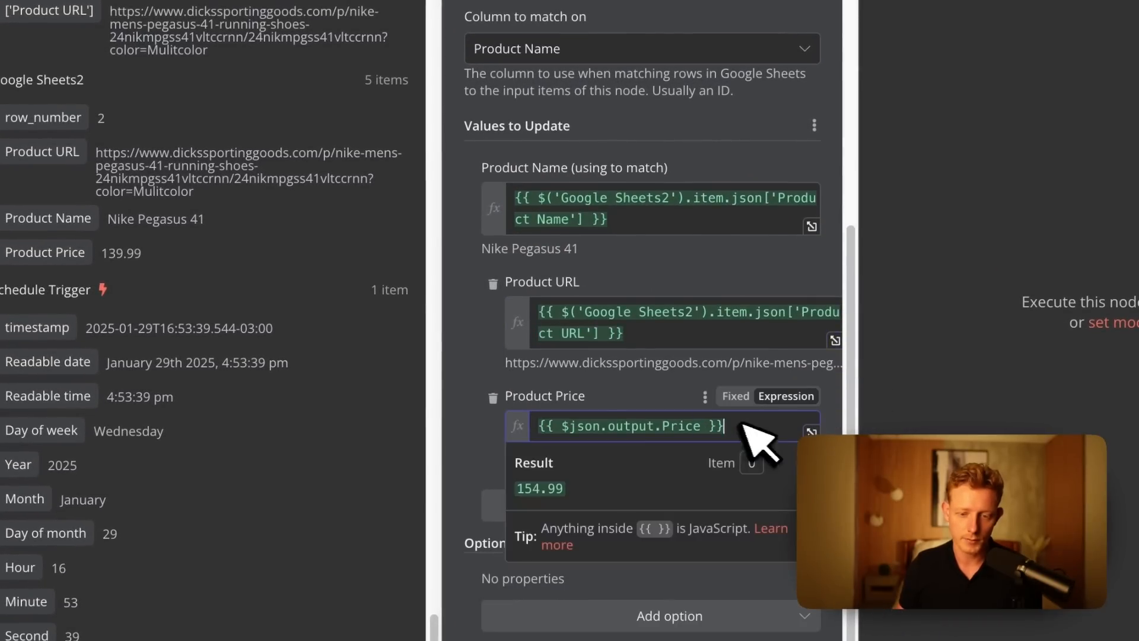
pyautogui.press('BackSpace')
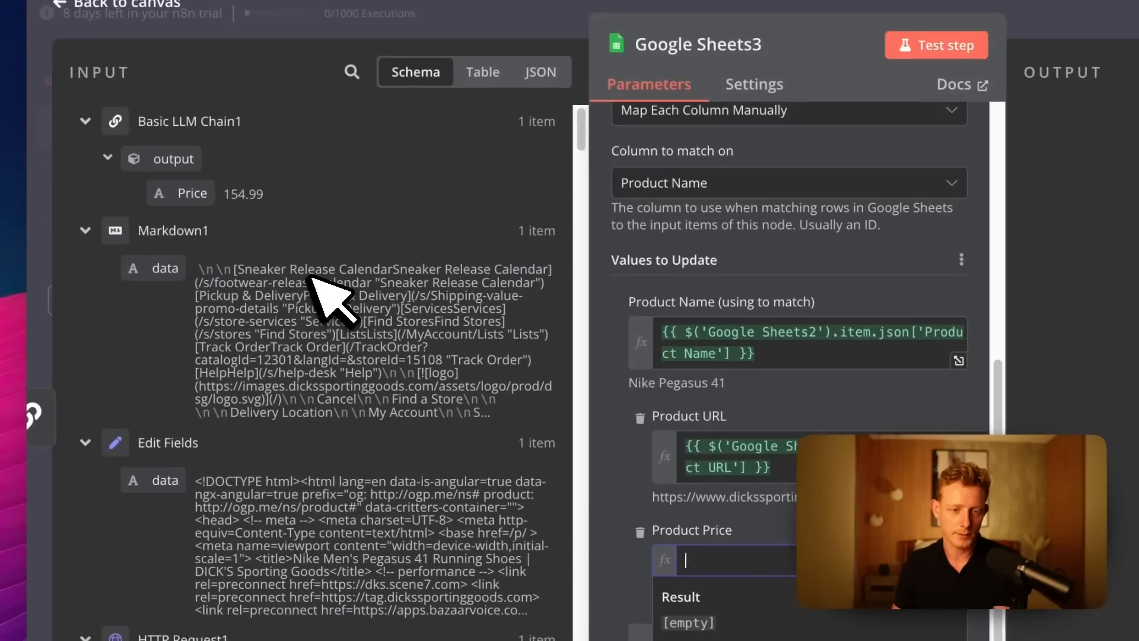
pyautogui.moveTo(202, 201); pyautogui.dragTo(753, 570)
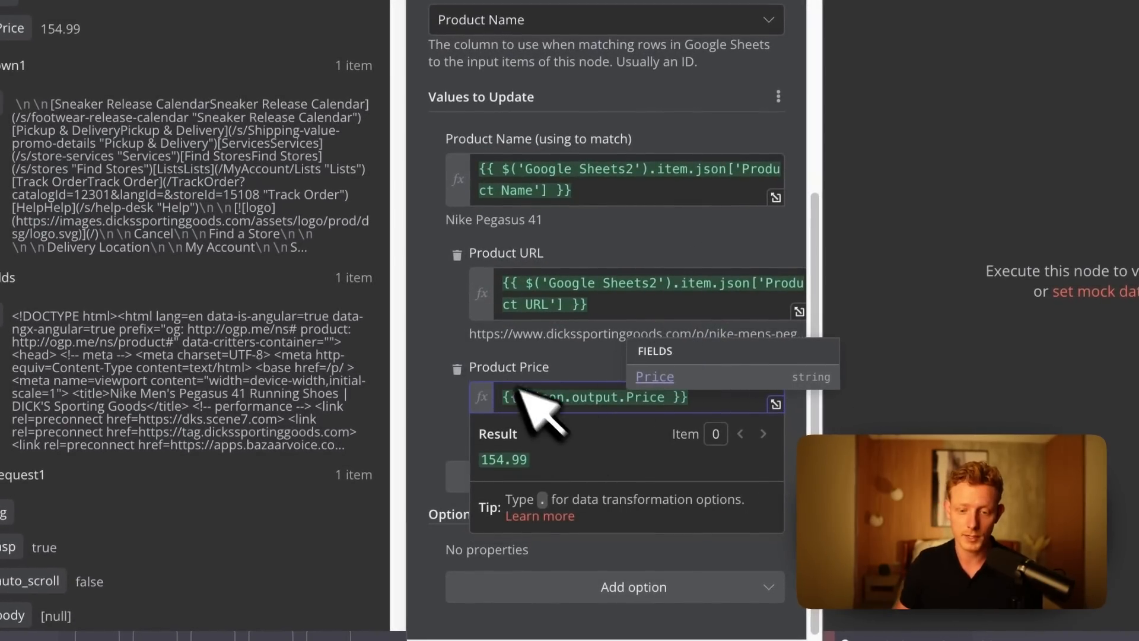
pyautogui.click(451, 343)
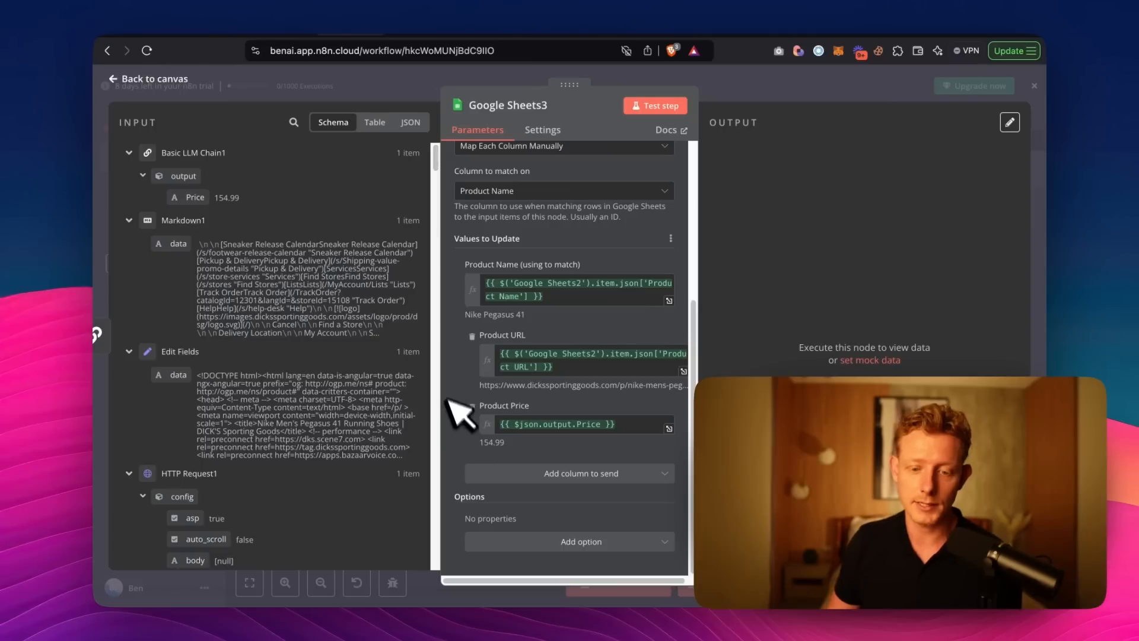
pyautogui.scroll(8, 483, 368)
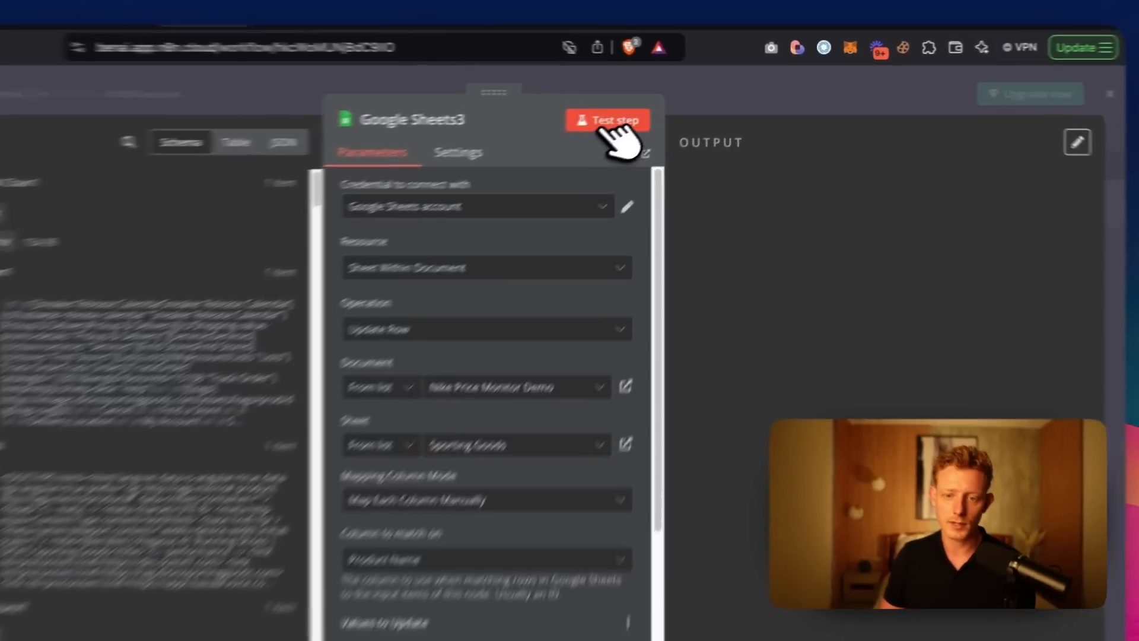
pyautogui.click(657, 107)
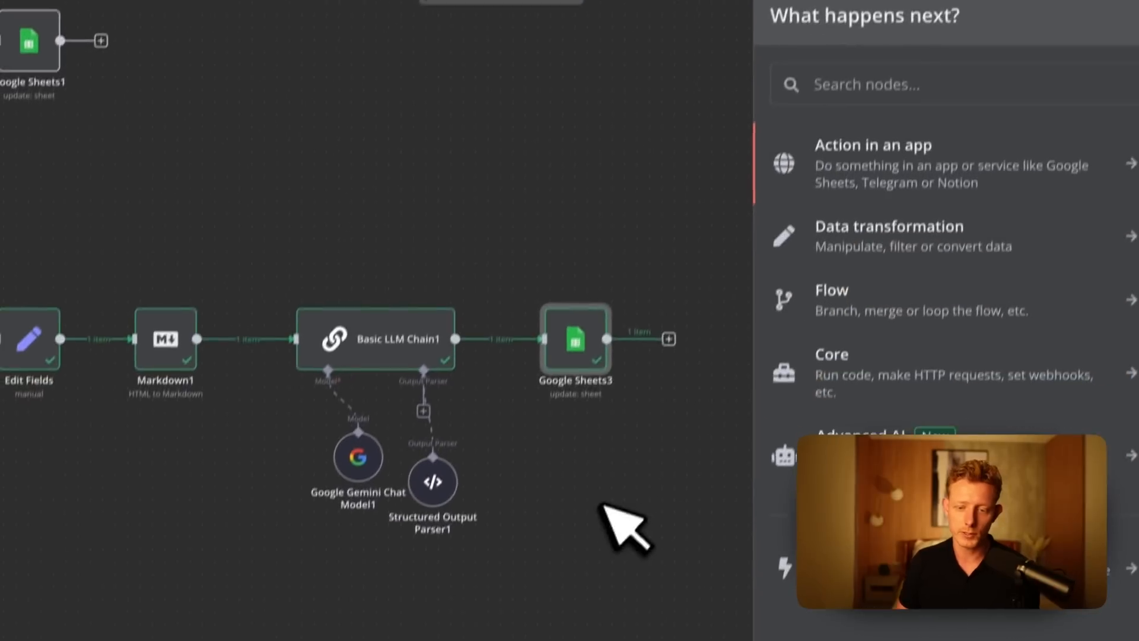
# Add a Google Sheets node with the Get Row(s) operation after Google Sheets3.
pyautogui.moveTo(680, 410); pyautogui.dragTo(501, 445)
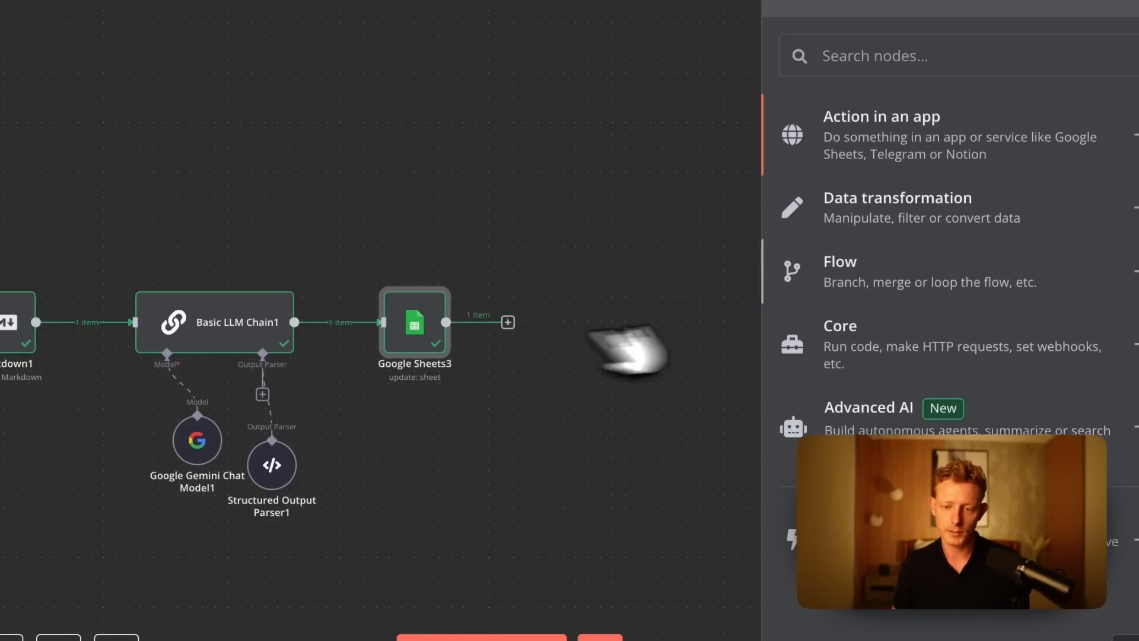
pyautogui.write('sheet')
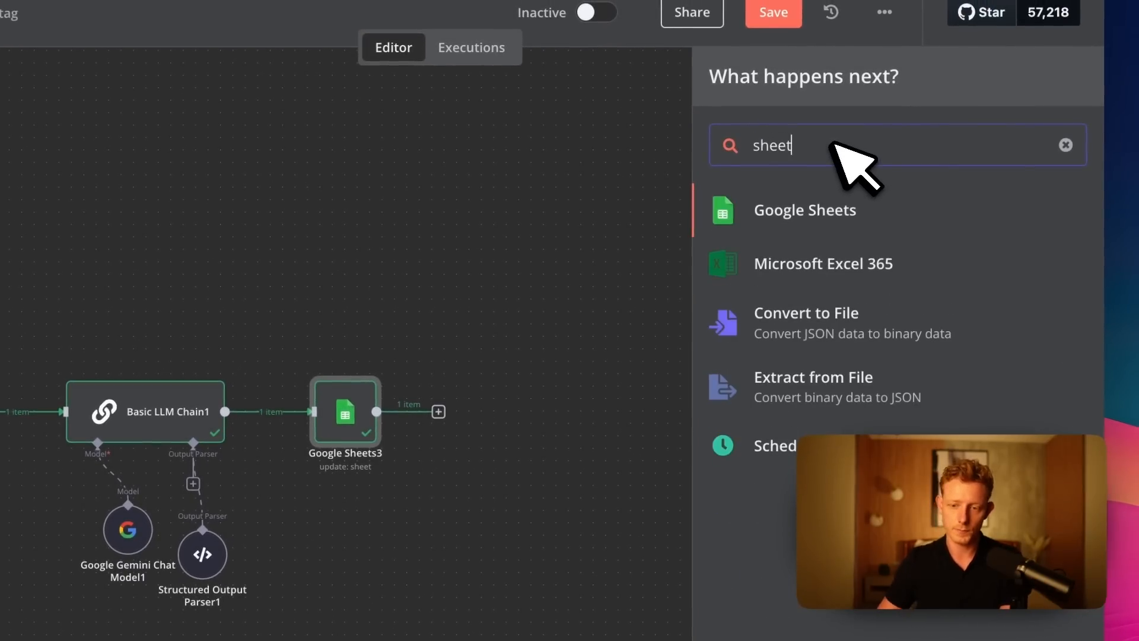
pyautogui.click(864, 196)
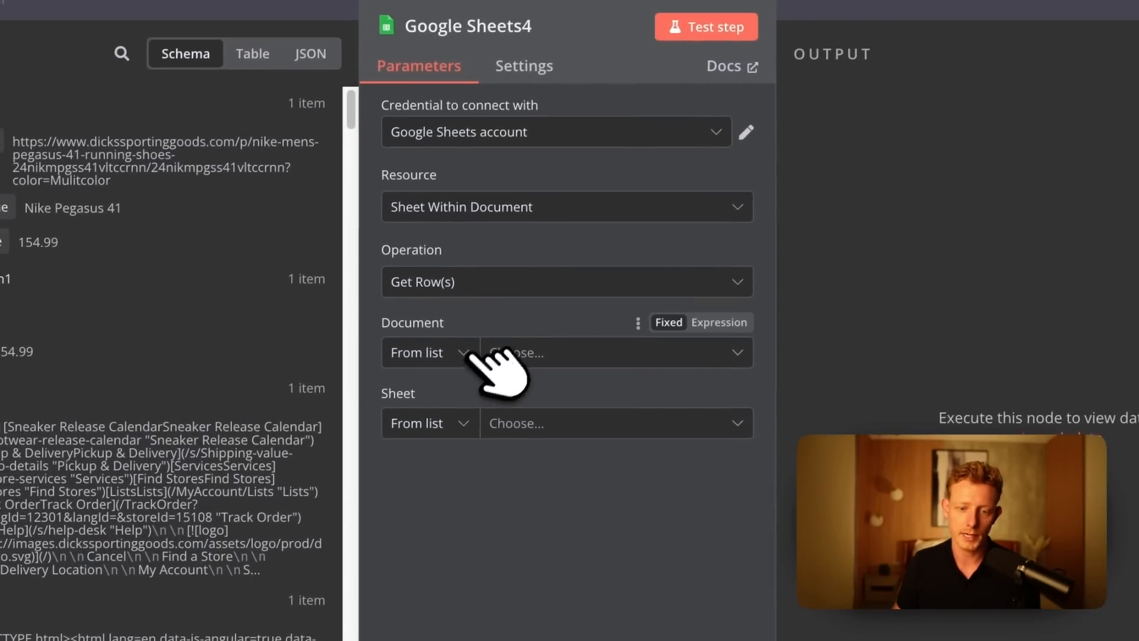
# Select the document Nike Price Monitor Demo and the sheet Nike in Google Sheets4.
pyautogui.doubleClick(446, 352)
pyautogui.click(570, 366)
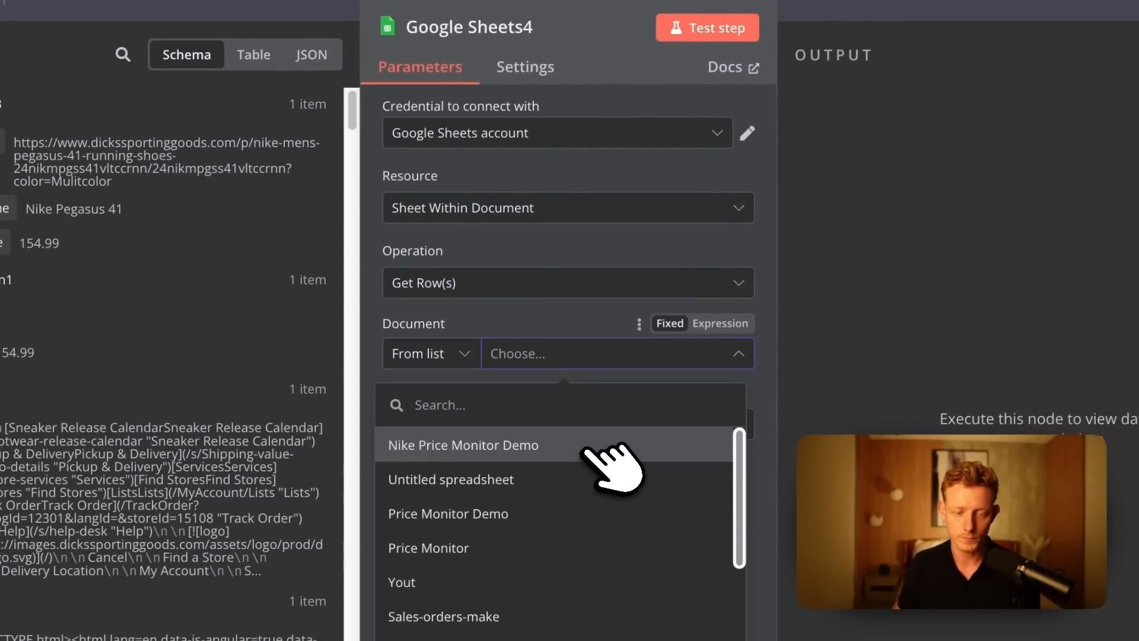
pyautogui.click(487, 443)
pyautogui.click(505, 427)
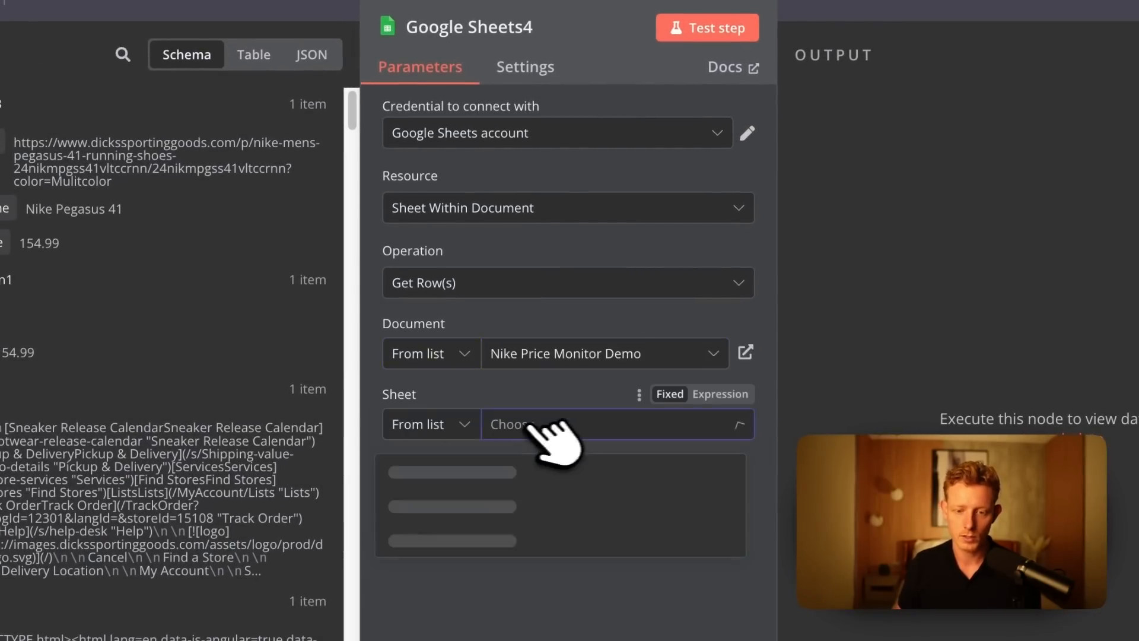
pyautogui.click(505, 391)
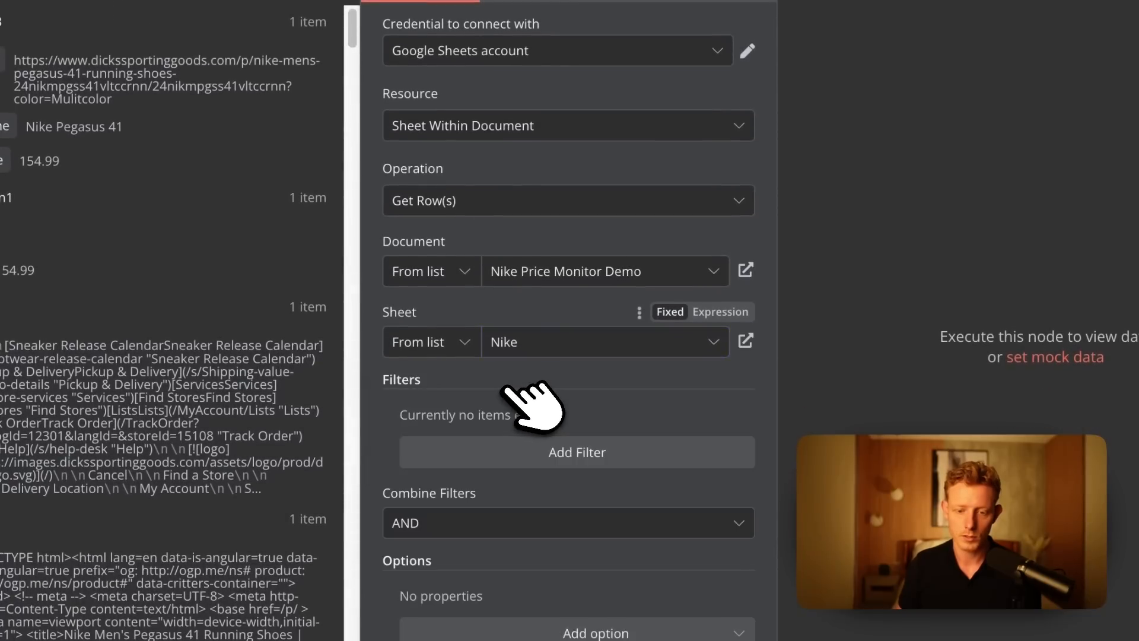
# Add a filter matching the Product Name column to the Product Name from Google Sheets3, and test the node.
pyautogui.click(558, 445)
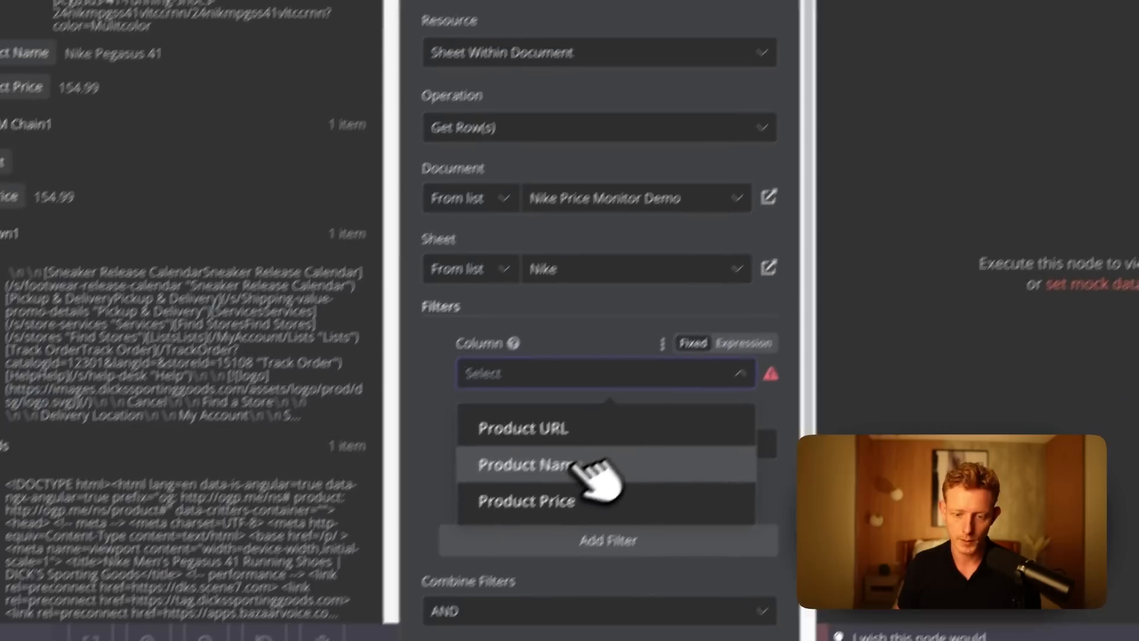
pyautogui.click(534, 513)
pyautogui.click(550, 407)
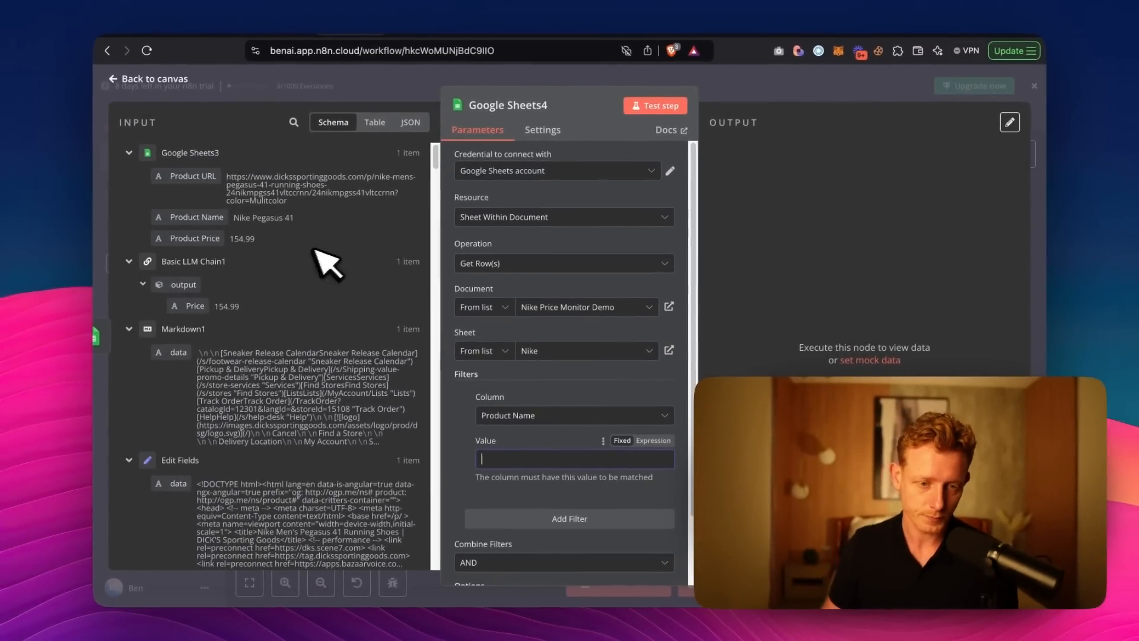
pyautogui.moveTo(198, 217); pyautogui.dragTo(526, 483)
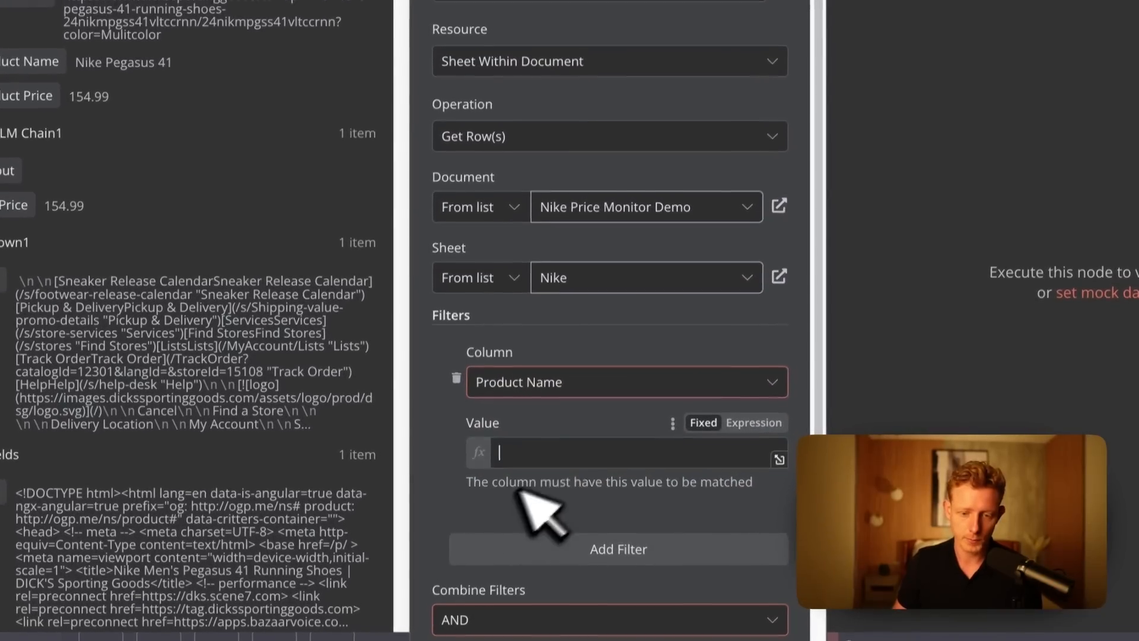
pyautogui.scroll(-3, 485, 417)
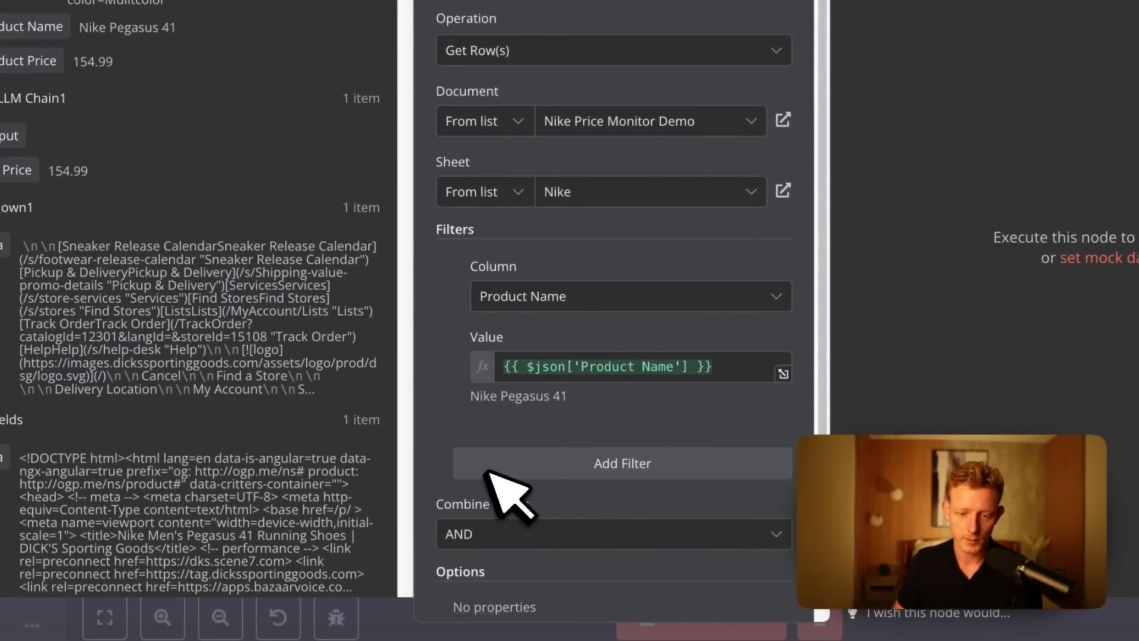
pyautogui.scroll(3, 646, 456)
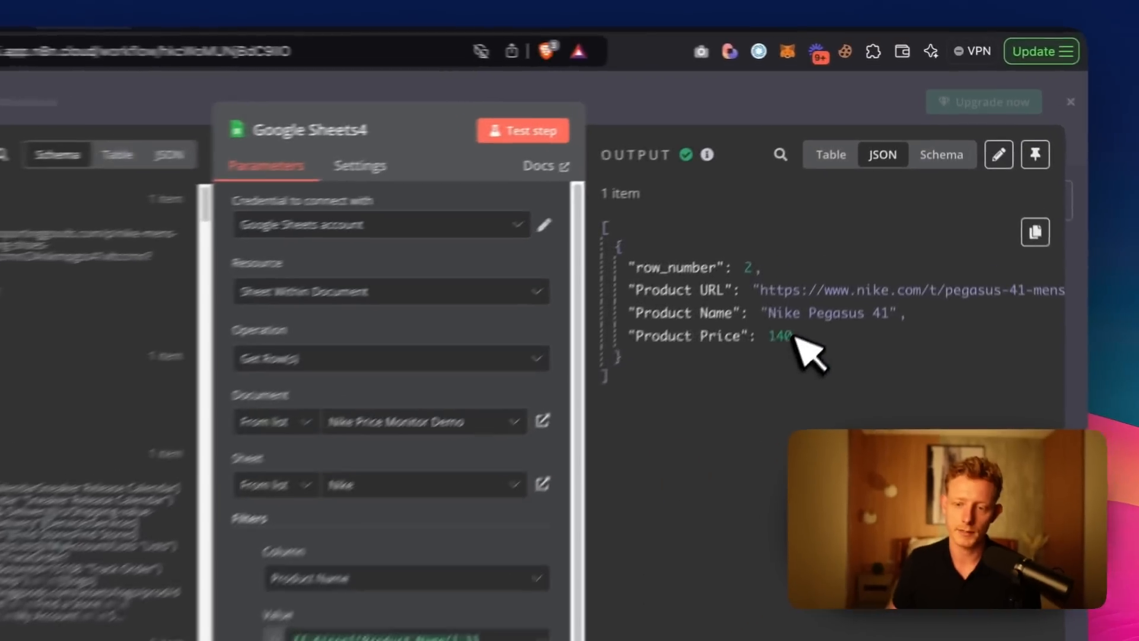
# Check the product name and price in the row returned by Google Sheets4, and return to the canvas.
pyautogui.doubleClick(833, 247)
pyautogui.doubleClick(762, 372)
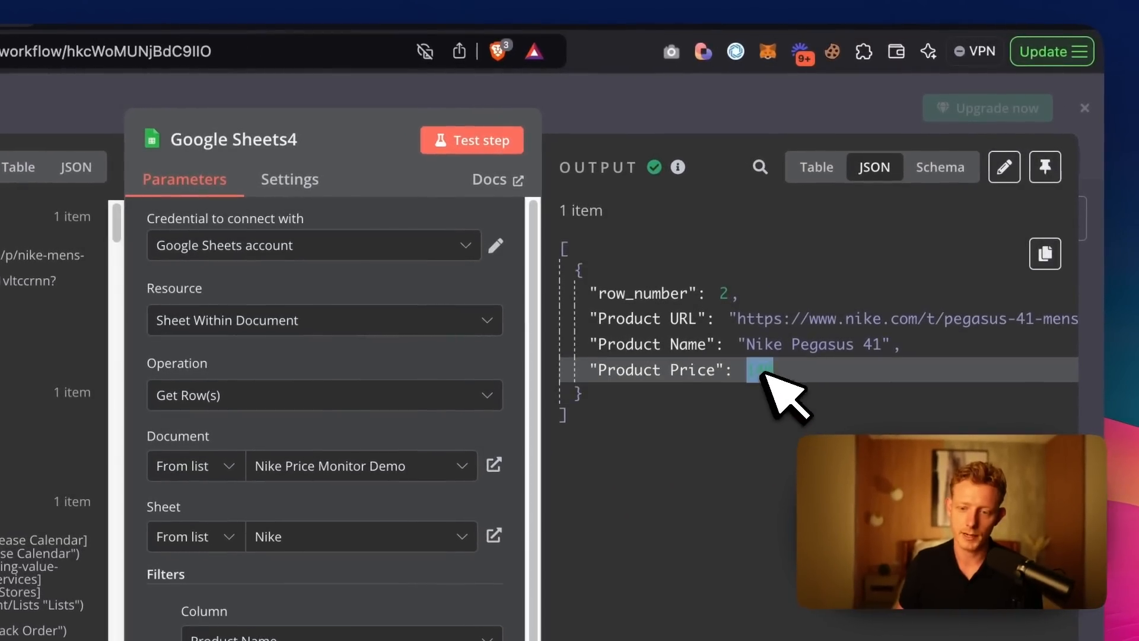
pyautogui.moveTo(747, 342); pyautogui.dragTo(874, 338)
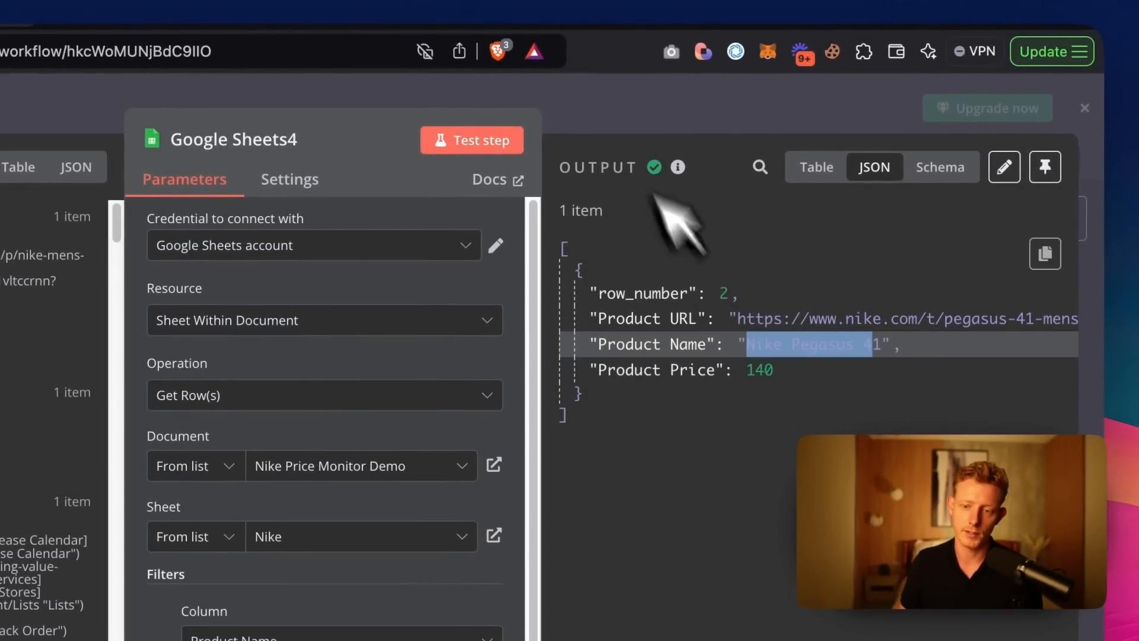
pyautogui.click(754, 388)
pyautogui.press('Escape')
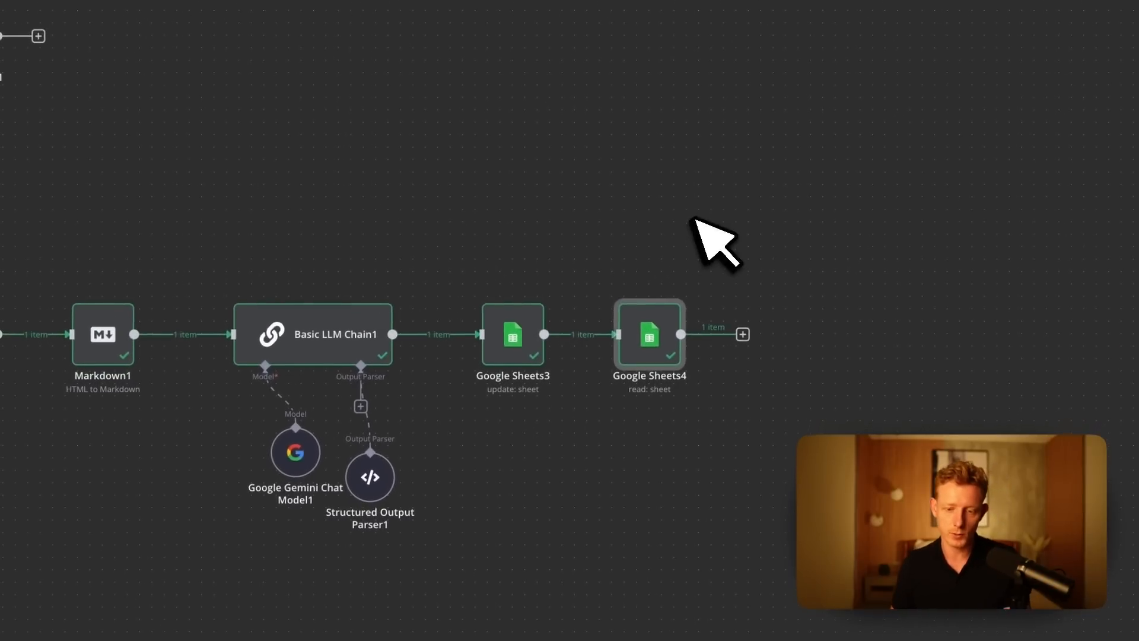
pyautogui.hscroll(5, 842, 409)
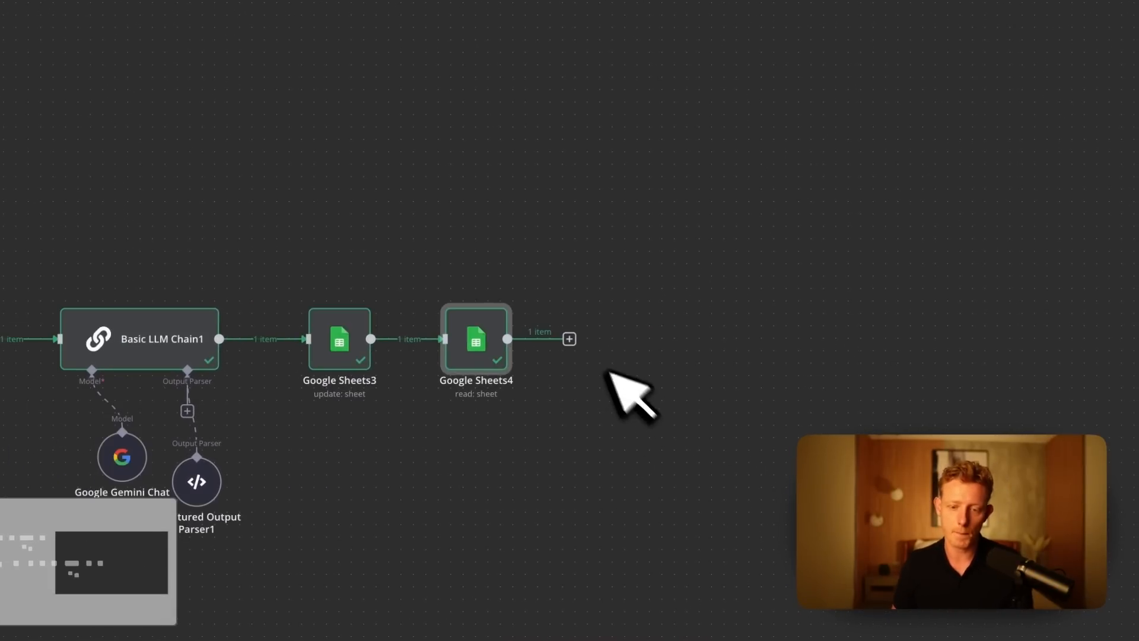
# Add a Basic LLM Chain node after Google Sheets4 and set its prompt source to Define below.
pyautogui.click(569, 338)
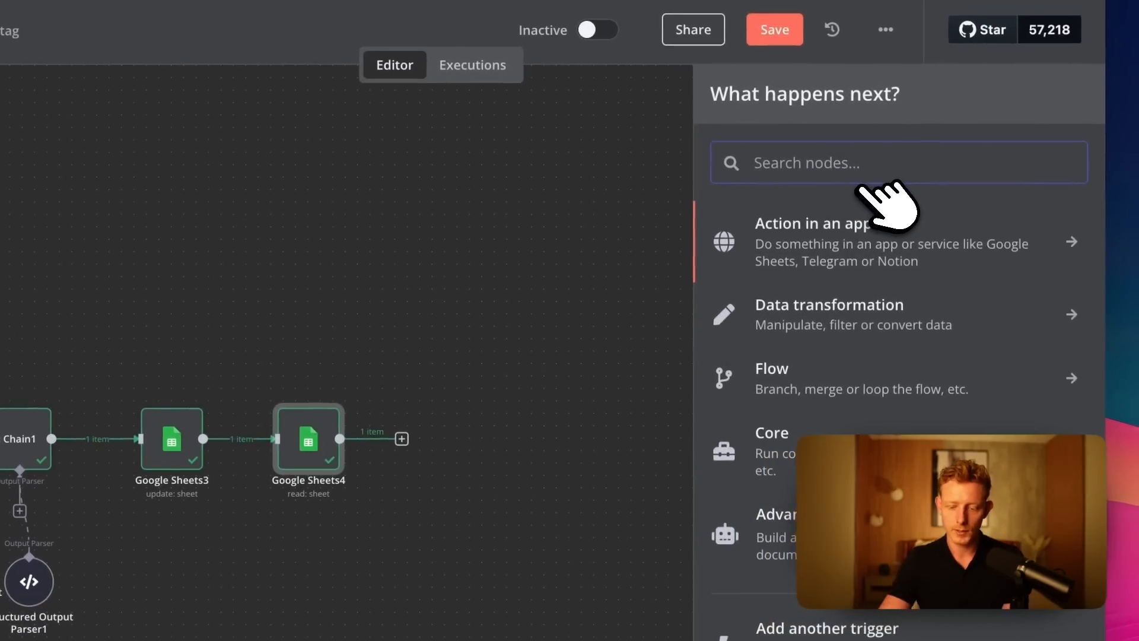
pyautogui.write('llm')
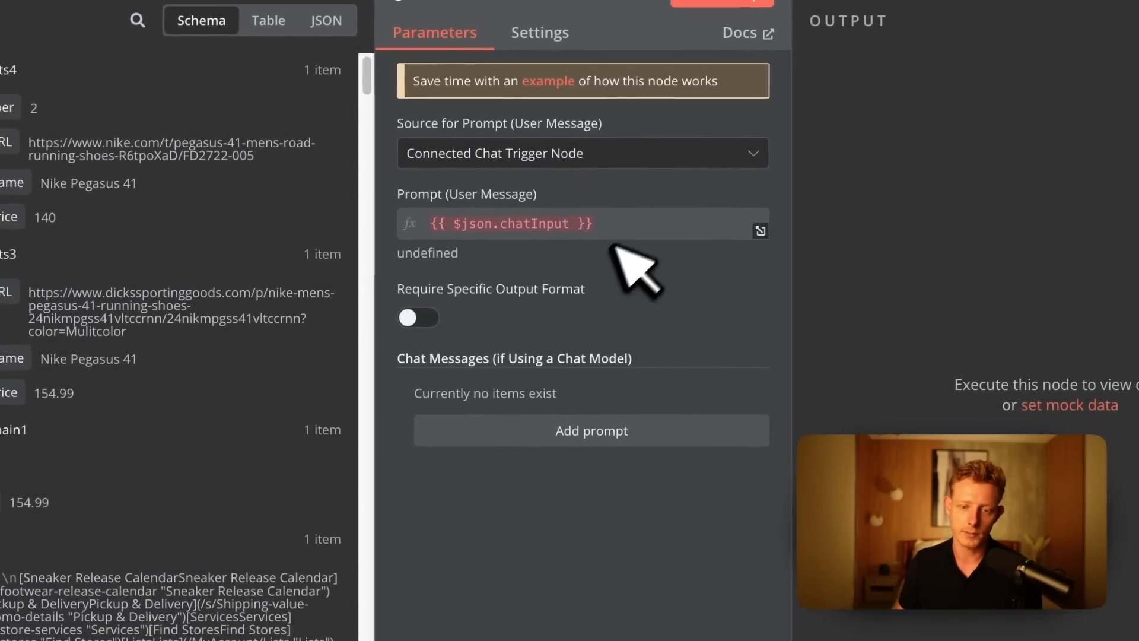
pyautogui.click(555, 159)
pyautogui.click(566, 285)
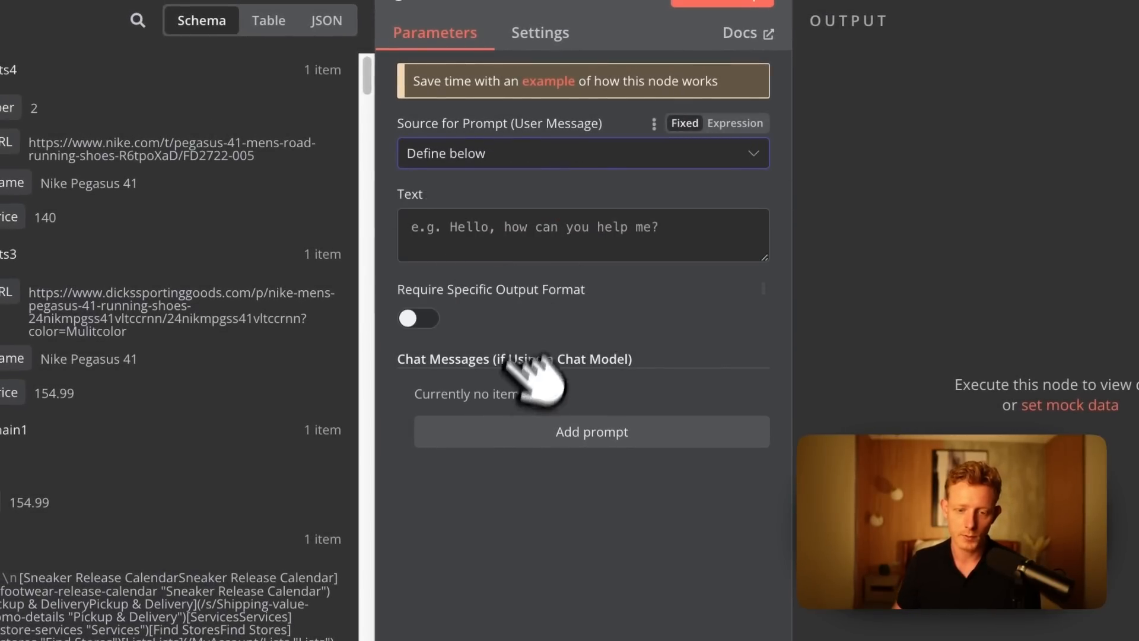
# Add a System chat message in expression mode, starting with the heading "# Role & Obective".
pyautogui.click(536, 431)
pyautogui.click(578, 497)
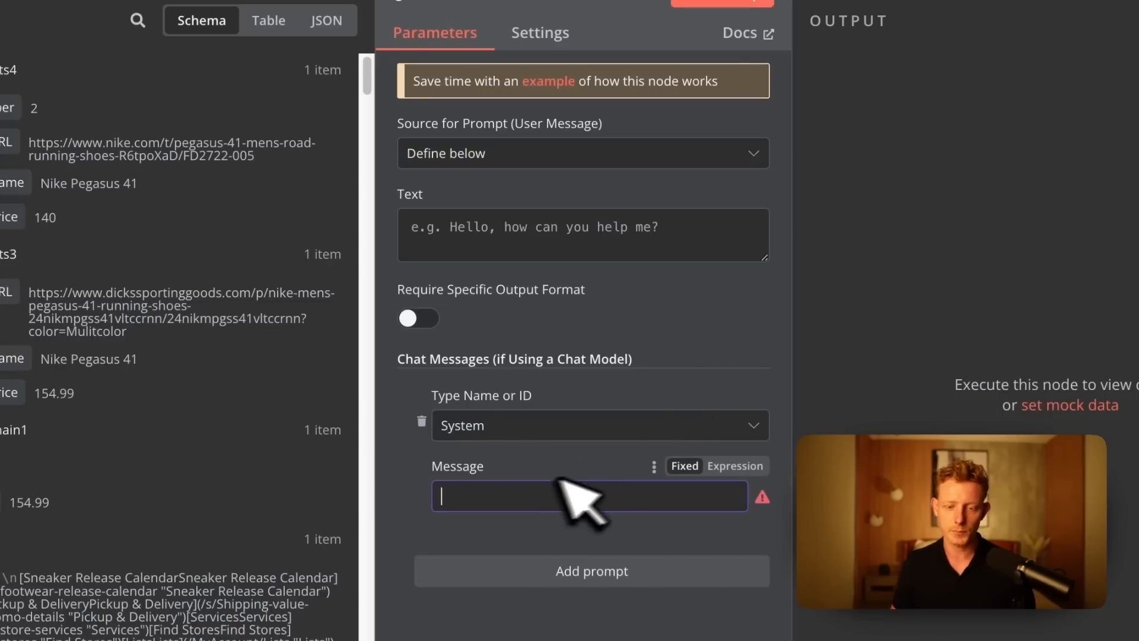
pyautogui.write('#')
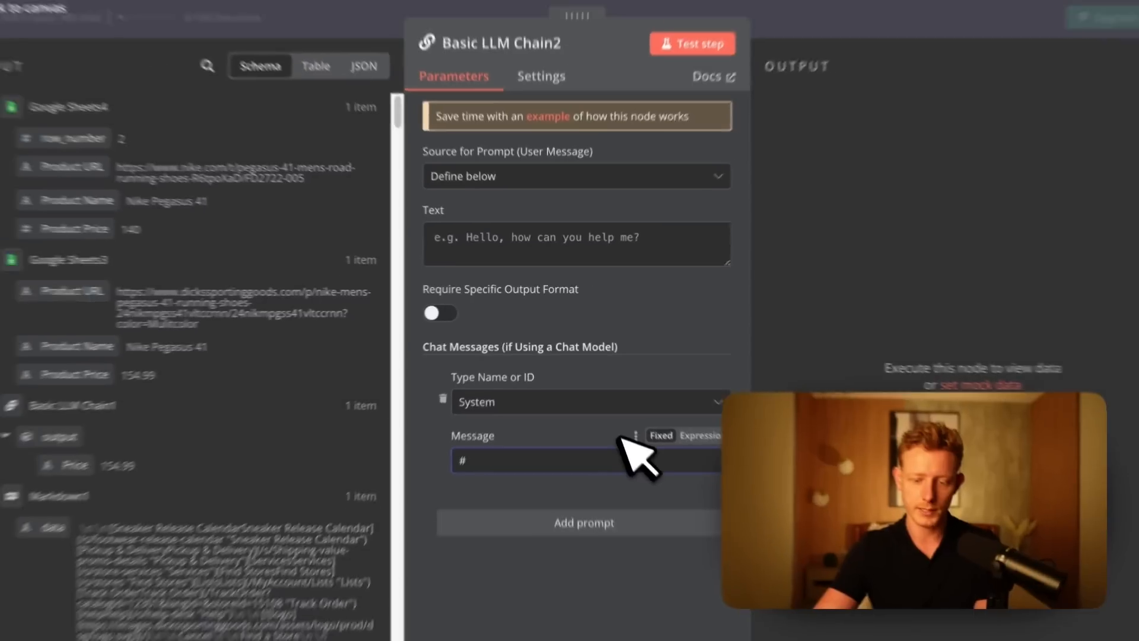
pyautogui.write(' Role ')
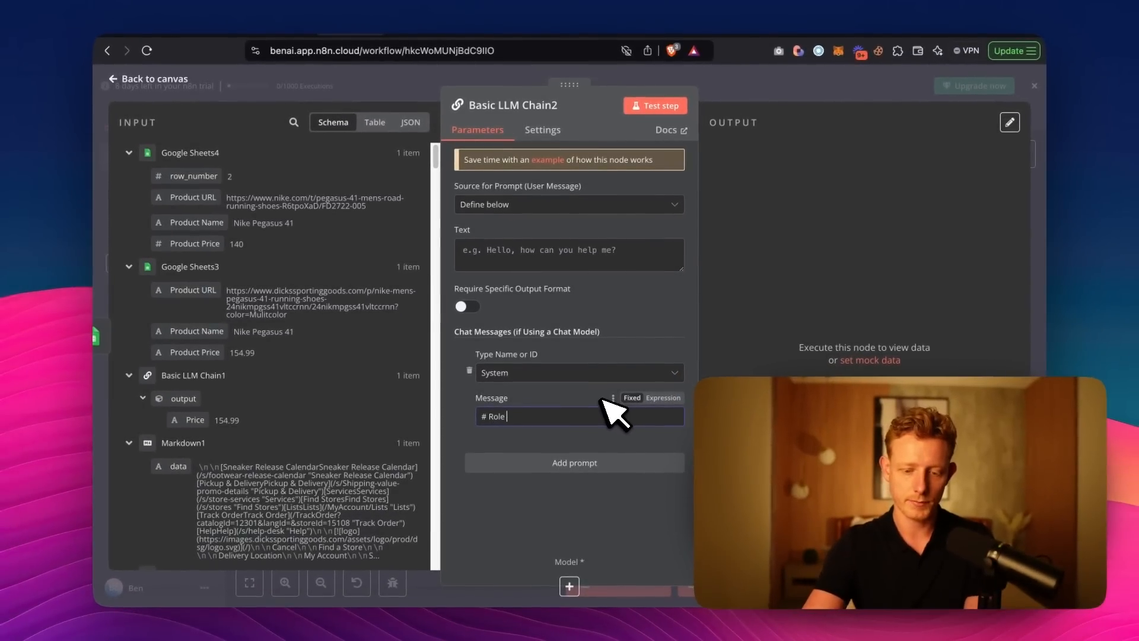
pyautogui.write('& Obective')
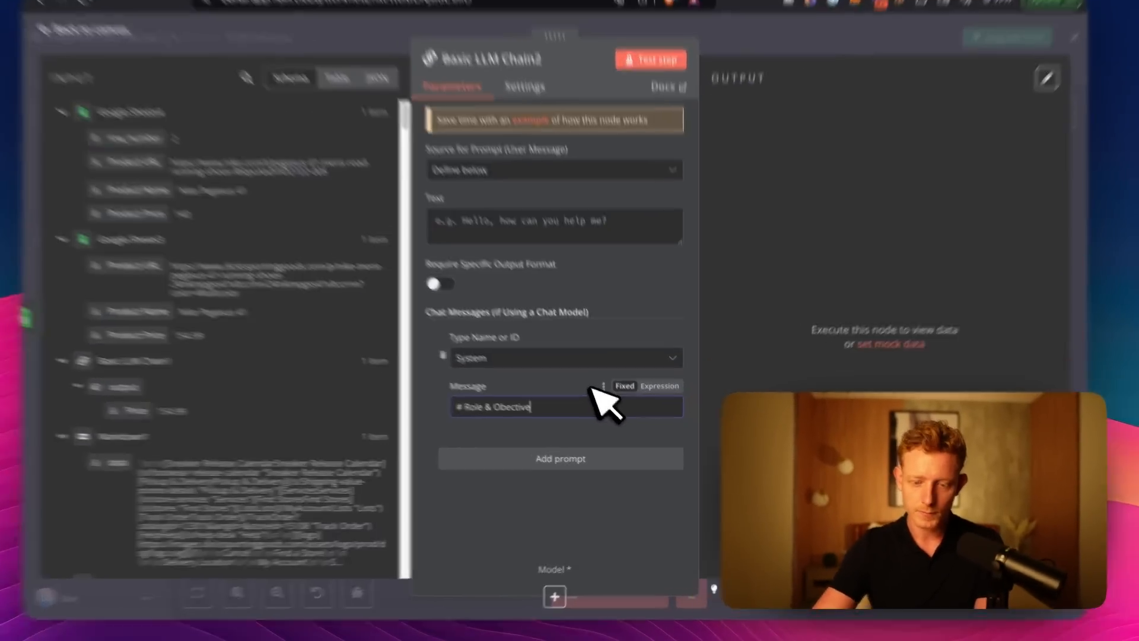
pyautogui.click(650, 398)
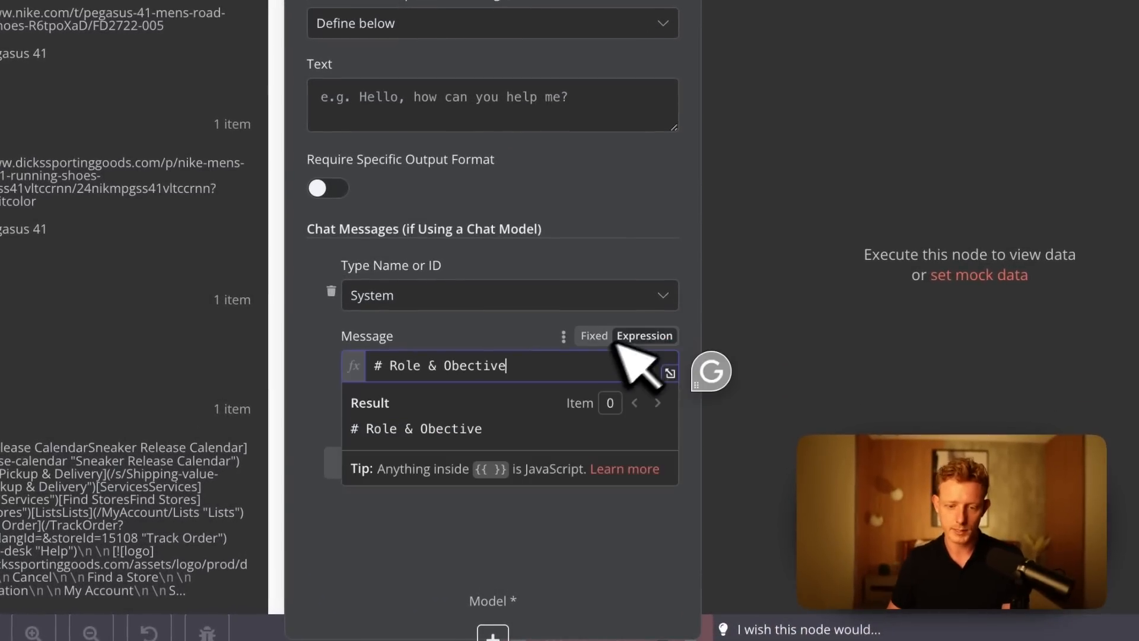
pyautogui.press('Return')
pyautogui.press('Return')
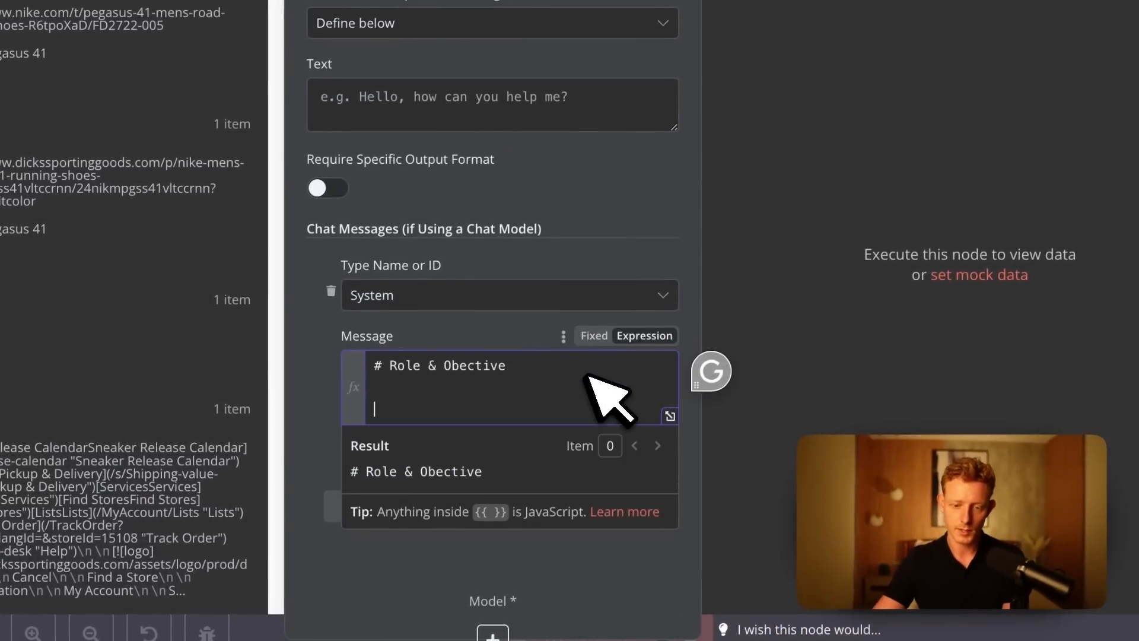
# State the worldclass price analyzer role and instruct it to output ONLY "Lower", without summary or explanation, if the competitor price is lower than Our price.
pyautogui.write('You')
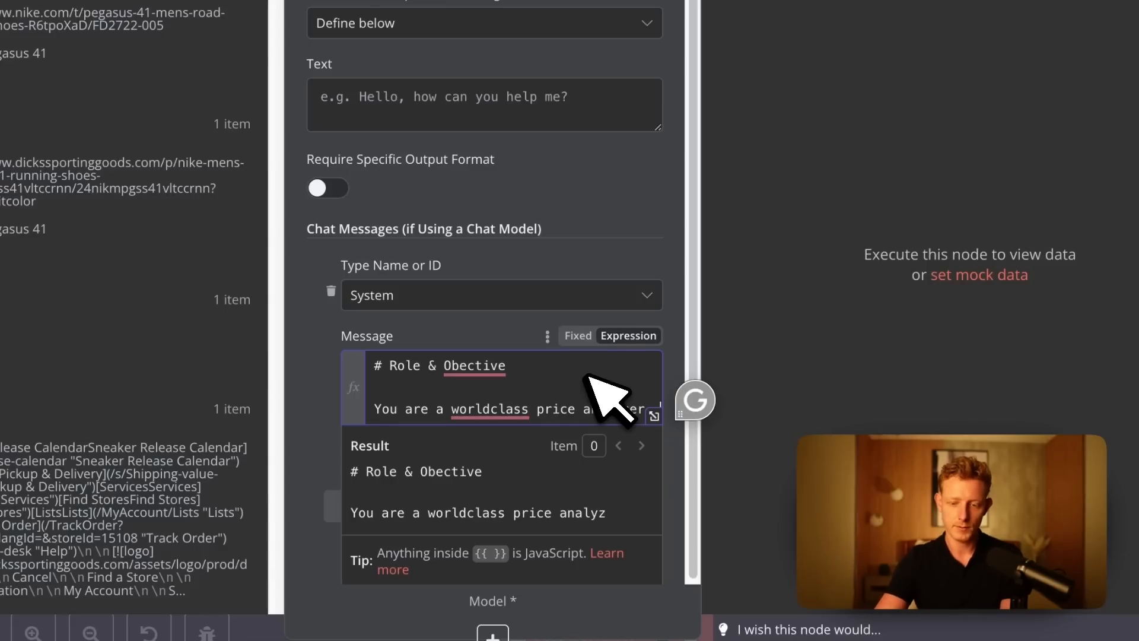
pyautogui.write(', your job is to look at the')
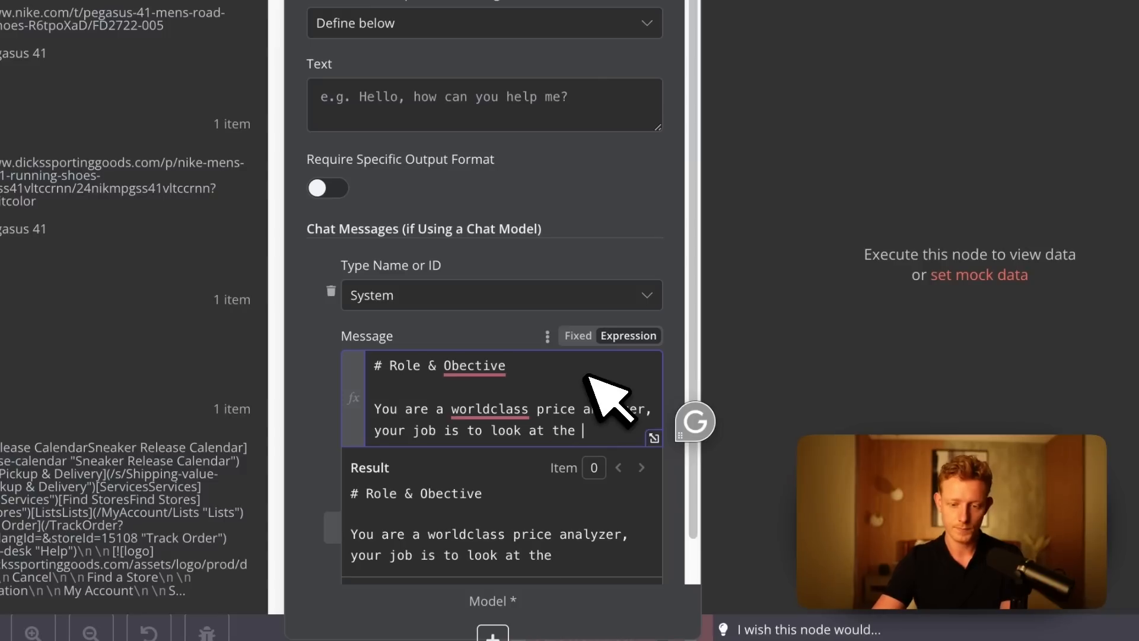
pyautogui.write('s below. If the competitor price is')
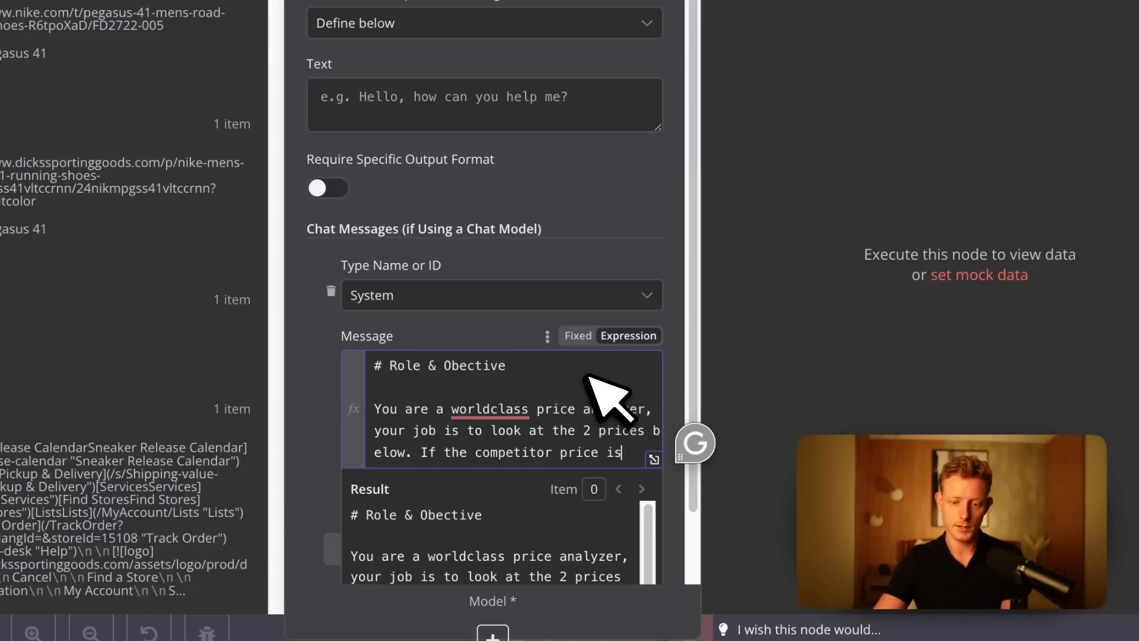
pyautogui.write('wer than Our price please o')
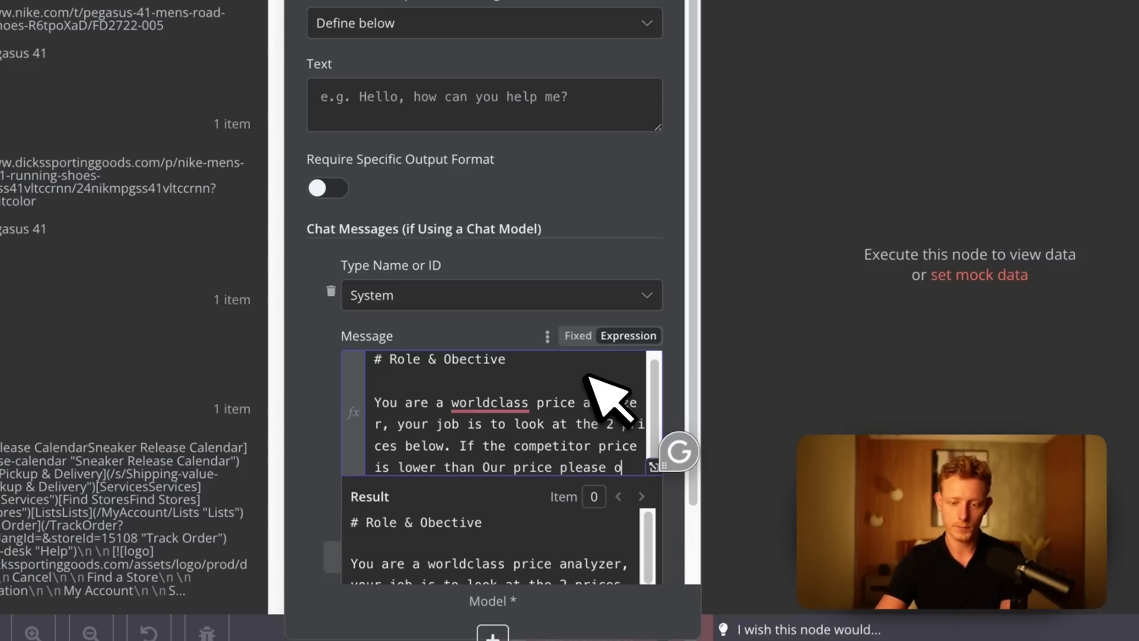
pyautogui.write('ut')
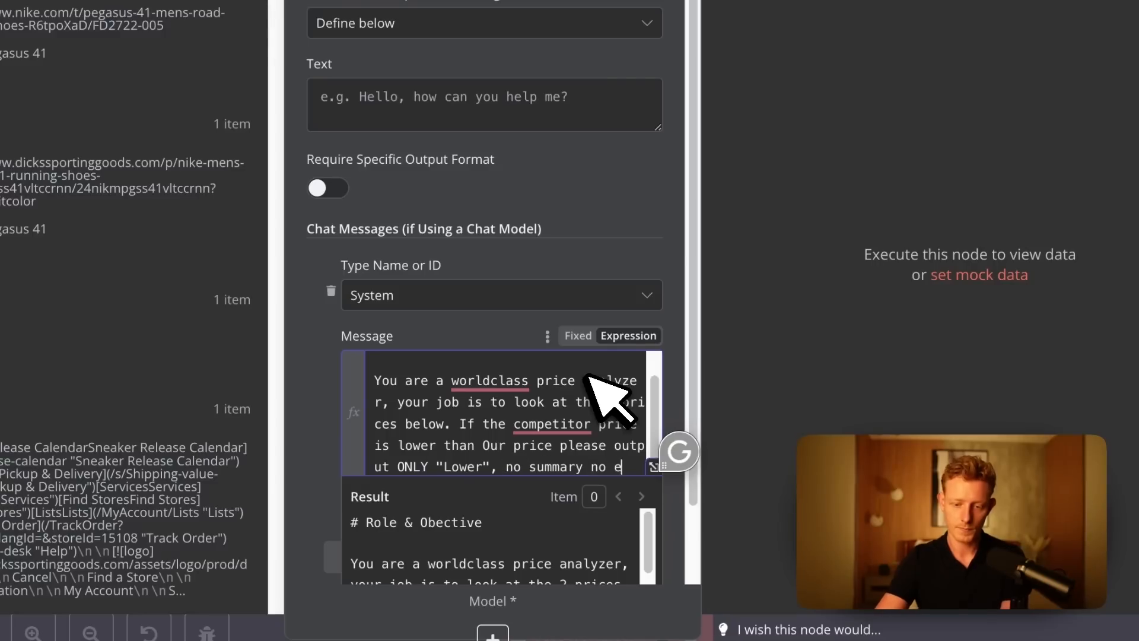
pyautogui.write('xplanation. If t')
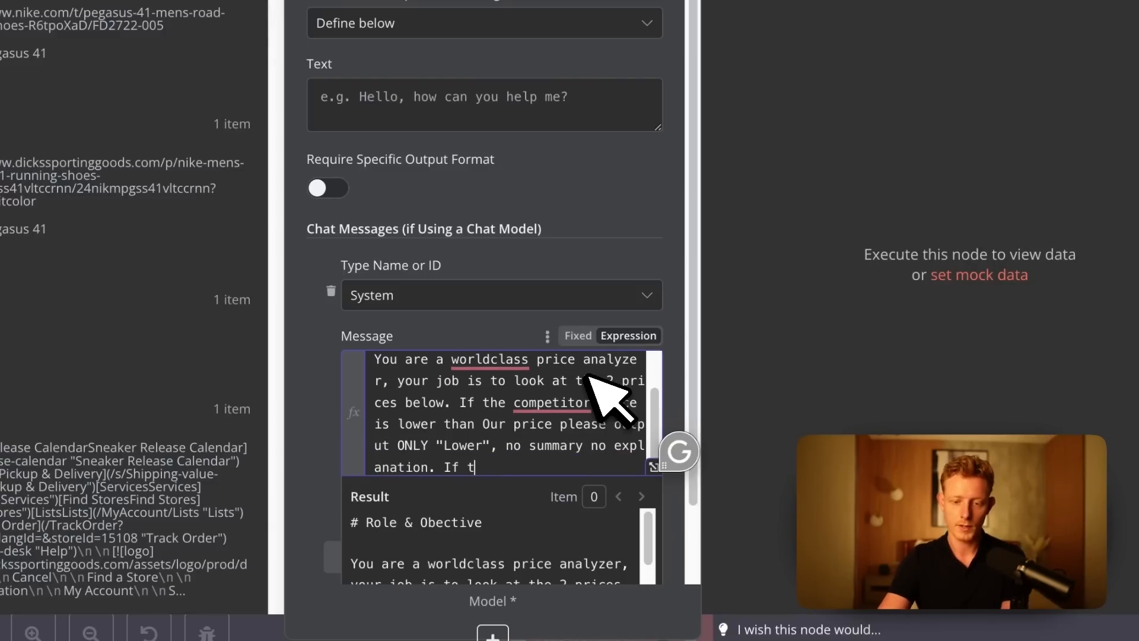
pyautogui.write('he price is equal or')
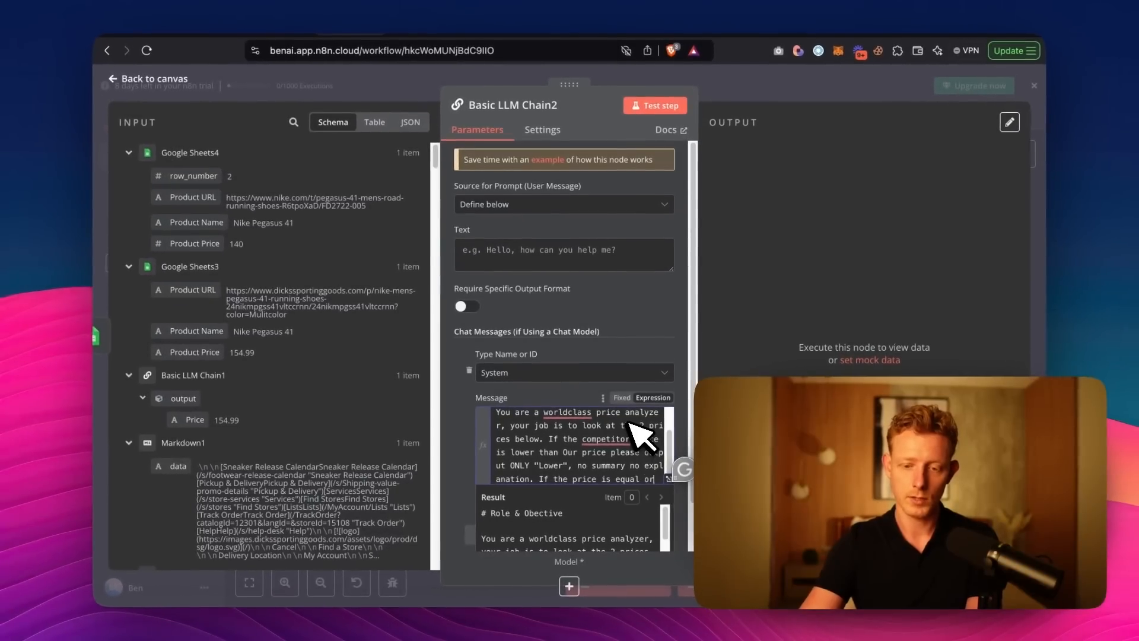
pyautogui.write(' higher')
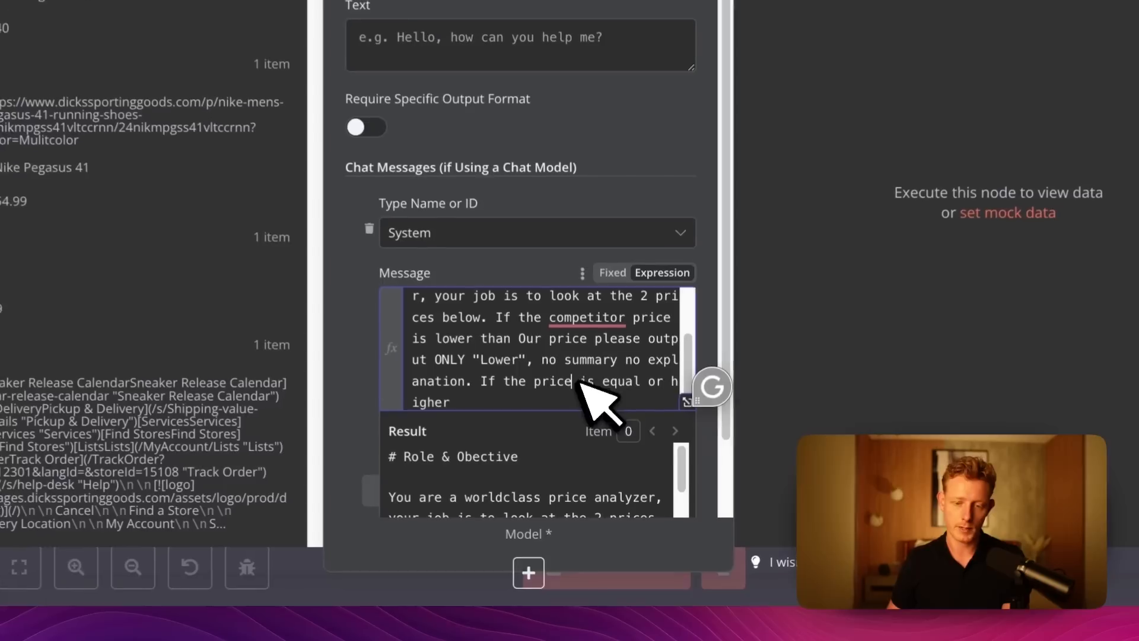
# Add the rule to ONLY output "Higher" if the price of the competitor is equal or higher.
pyautogui.click(596, 465)
pyautogui.write('of the c')
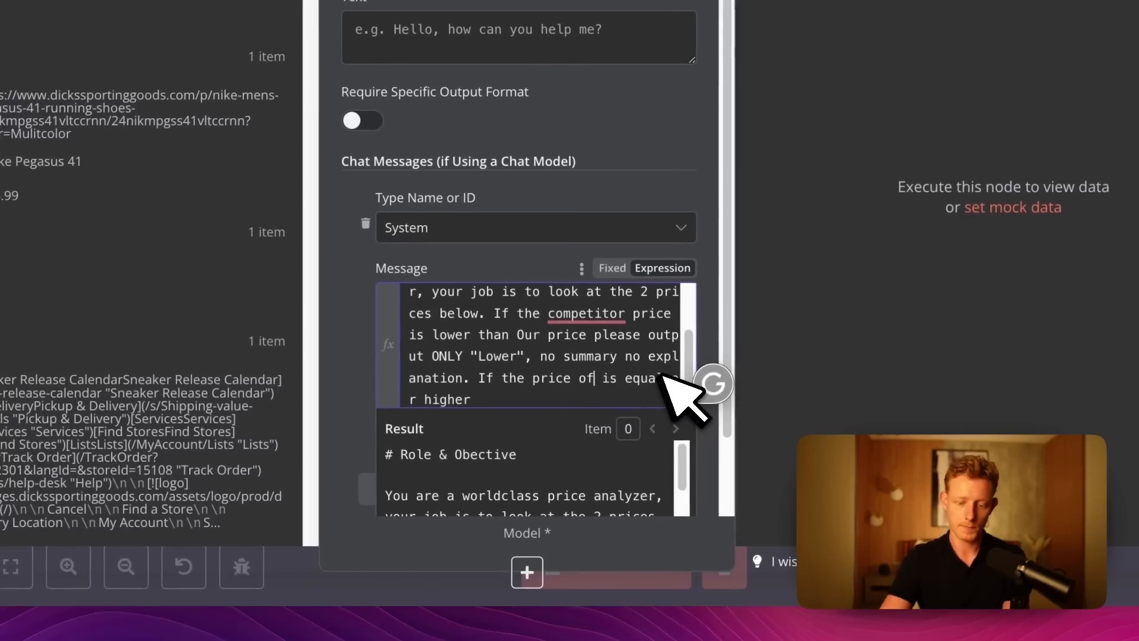
pyautogui.write('ompetitor')
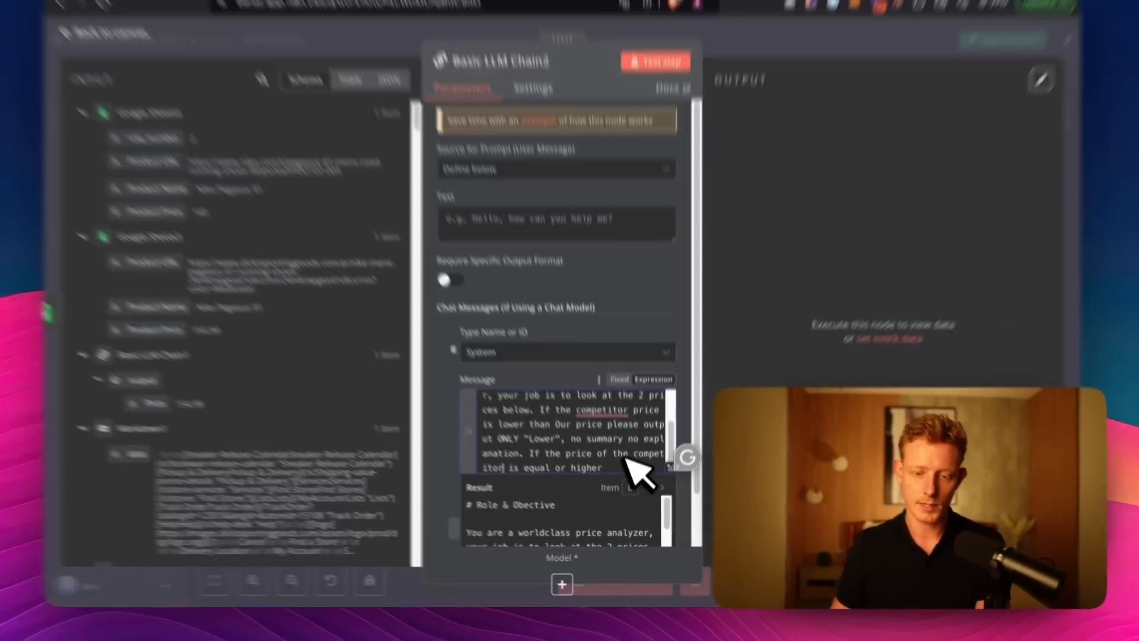
pyautogui.write(' is equal or higher ONLY output')
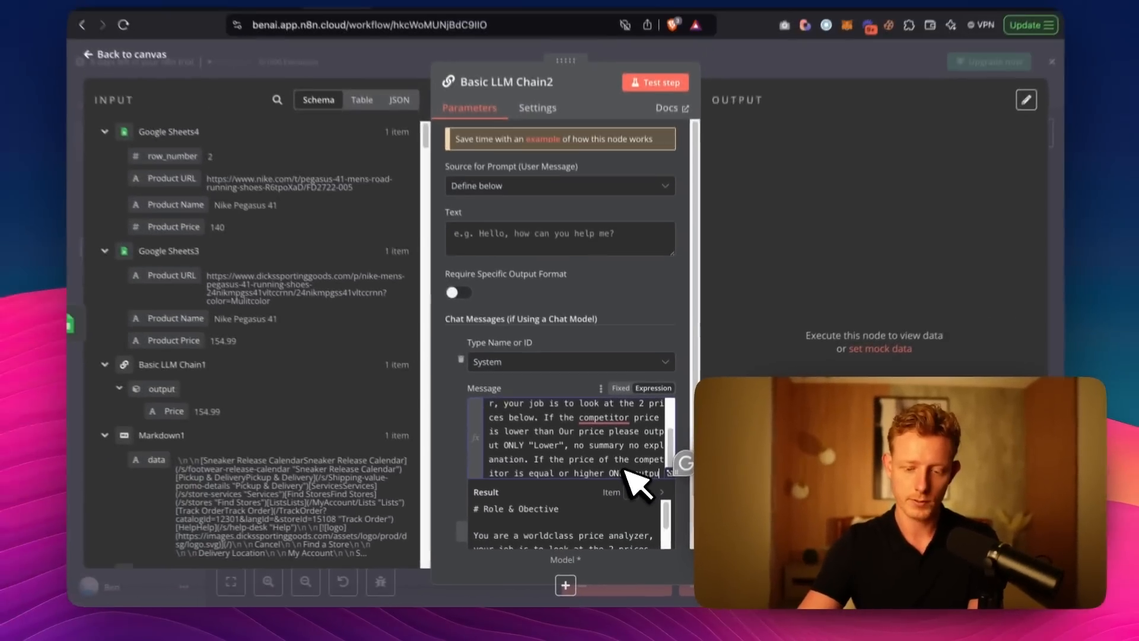
pyautogui.write(' "Higher".')
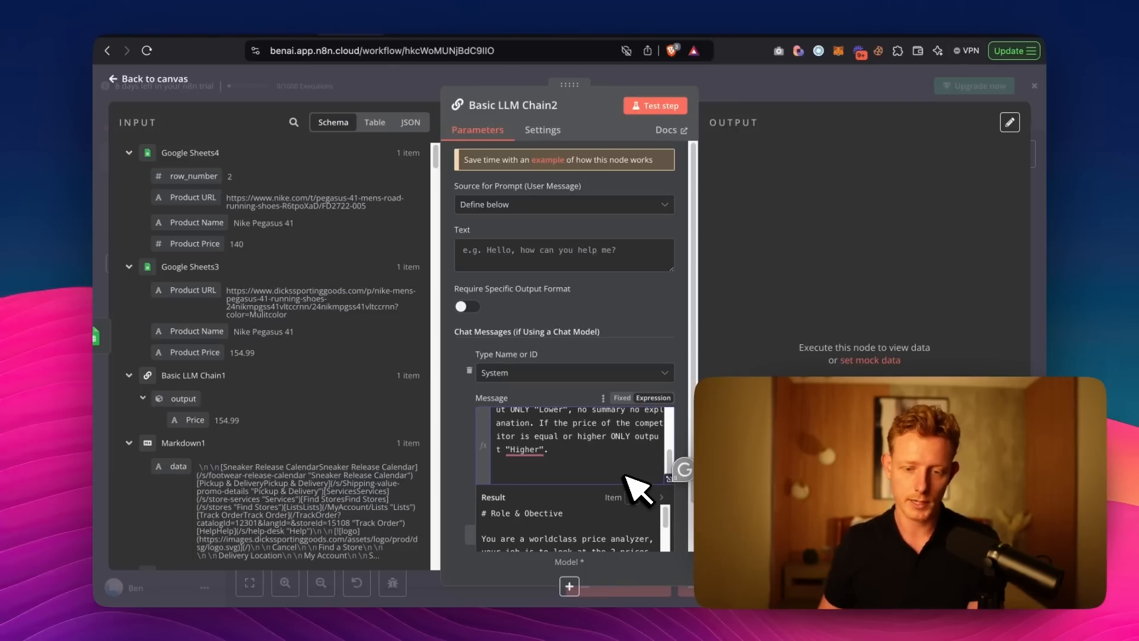
# Extend the "Higher" rule in the system message with "no summary, no explanation".
pyautogui.click(552, 450)
pyautogui.press('BackSpace')
pyautogui.write(', nop s')
pyautogui.press('BackSpace')
pyautogui.press('BackSpace')
pyautogui.press('BackSpace')
pyautogui.press('BackSpace')
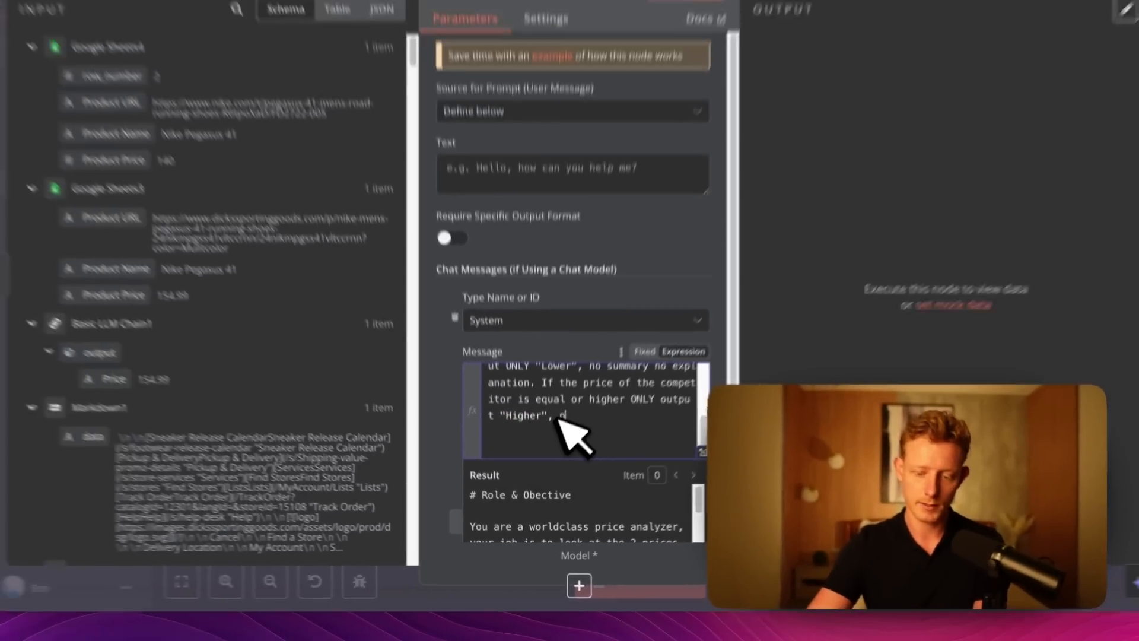
pyautogui.write('o summary, no explanation.')
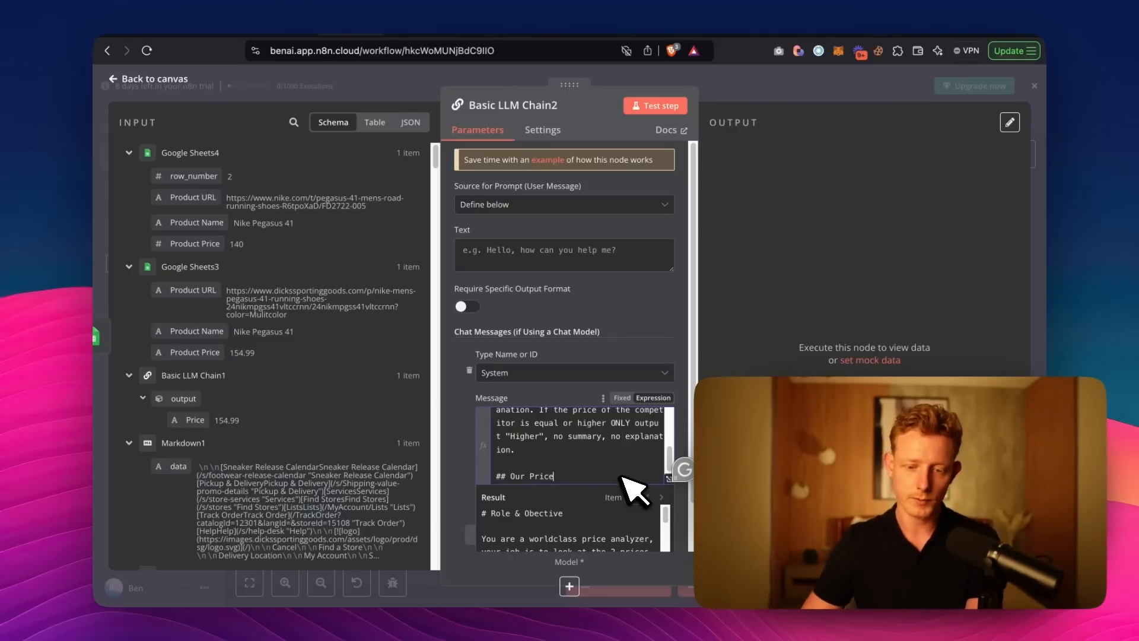
# Insert the Product Price from Google Sheets4 under an "## Our Price" heading in the system message.
pyautogui.moveTo(194, 244); pyautogui.dragTo(575, 498)
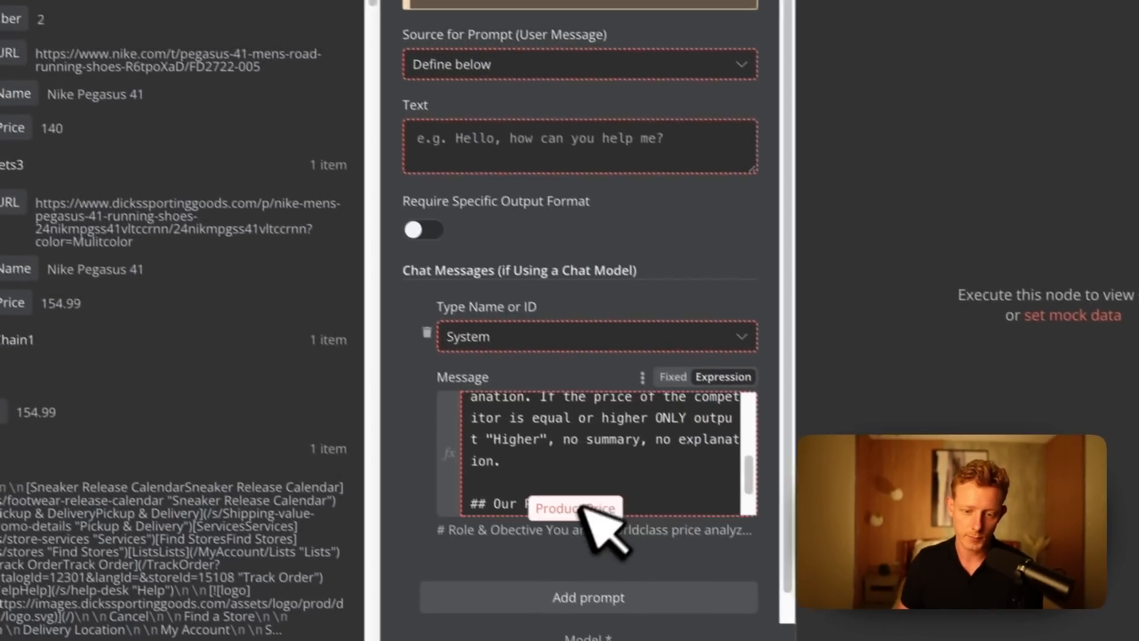
pyautogui.press('Return')
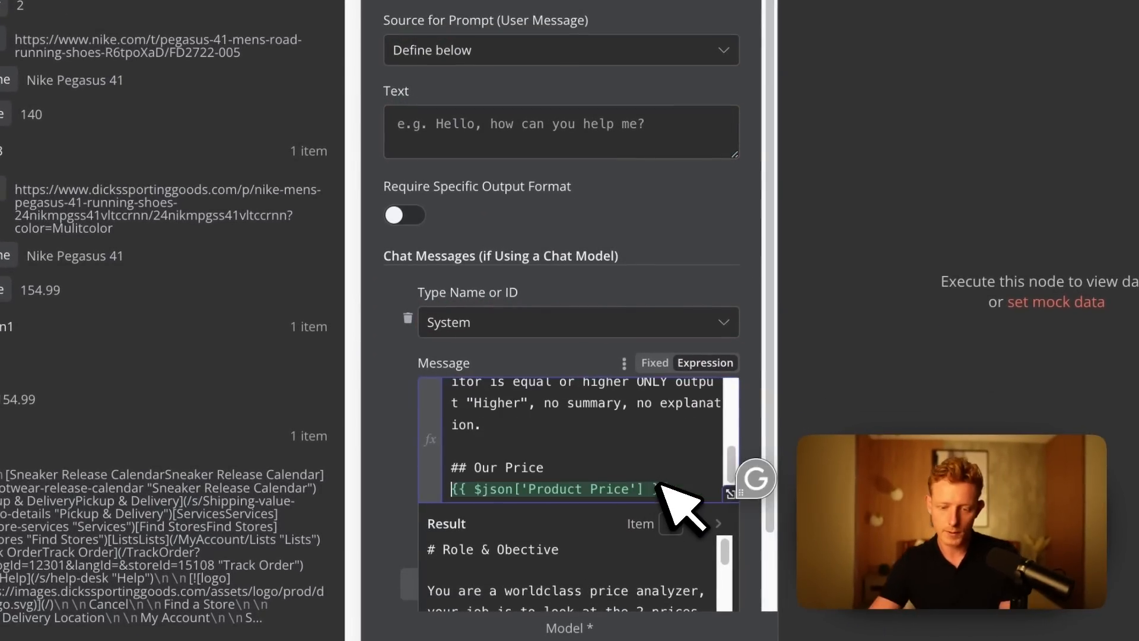
pyautogui.scroll(-1, 694, 501)
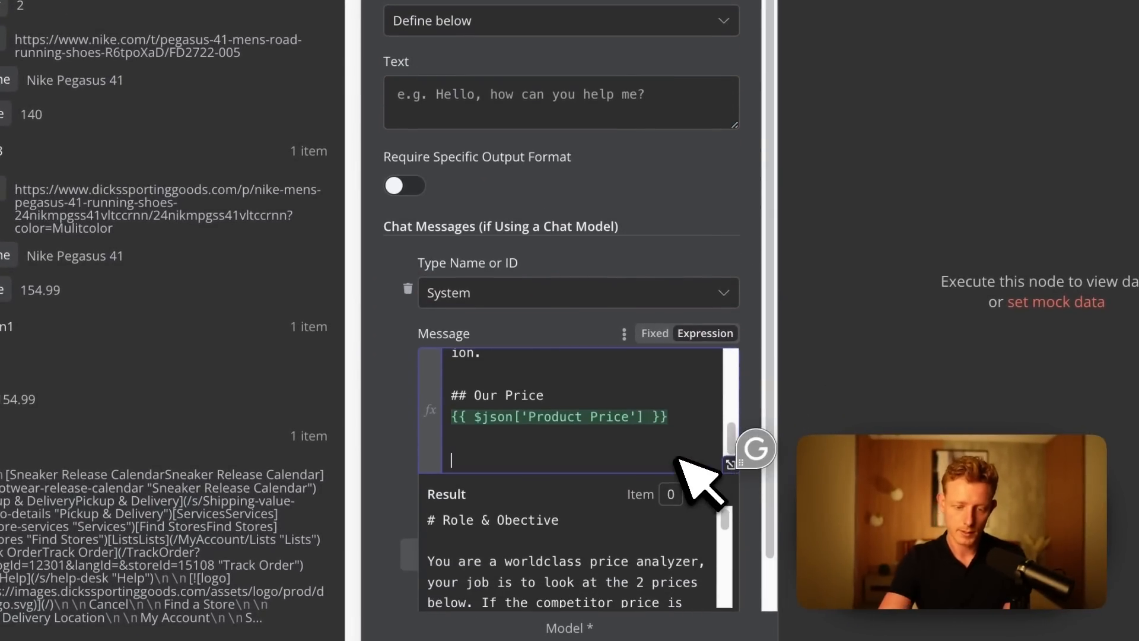
# Add the heading "## Our Competitors price:" with the Price output of Basic LLM Chain1 below it, and return to the canvas.
pyautogui.write('## Our Competitors price:')
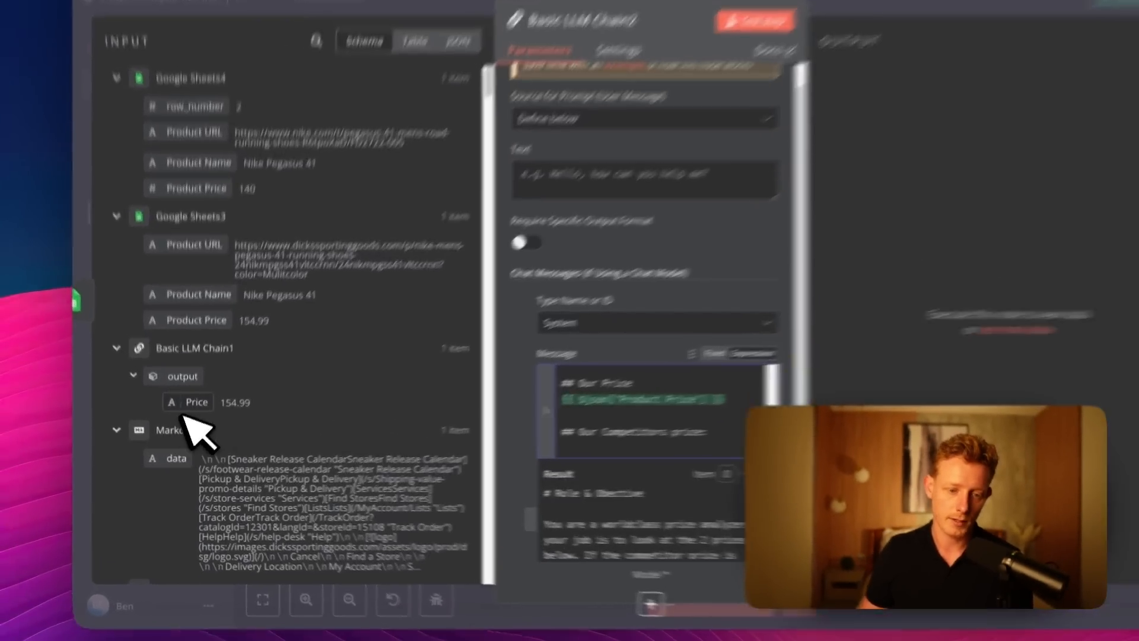
pyautogui.moveTo(195, 419); pyautogui.dragTo(504, 458)
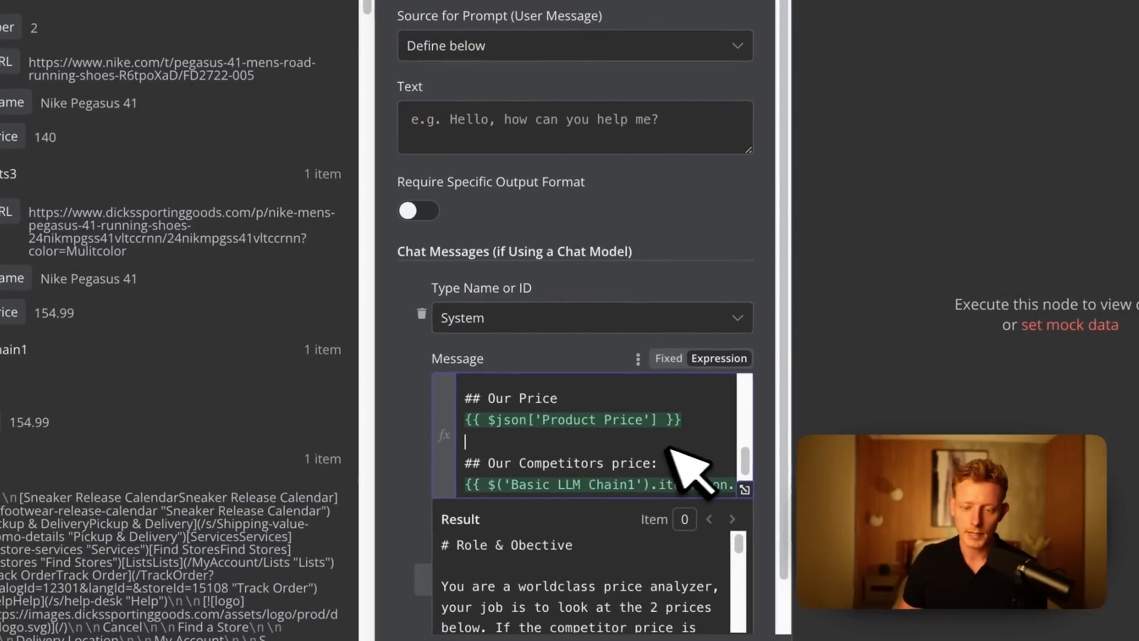
pyautogui.scroll(-1, 569, 441)
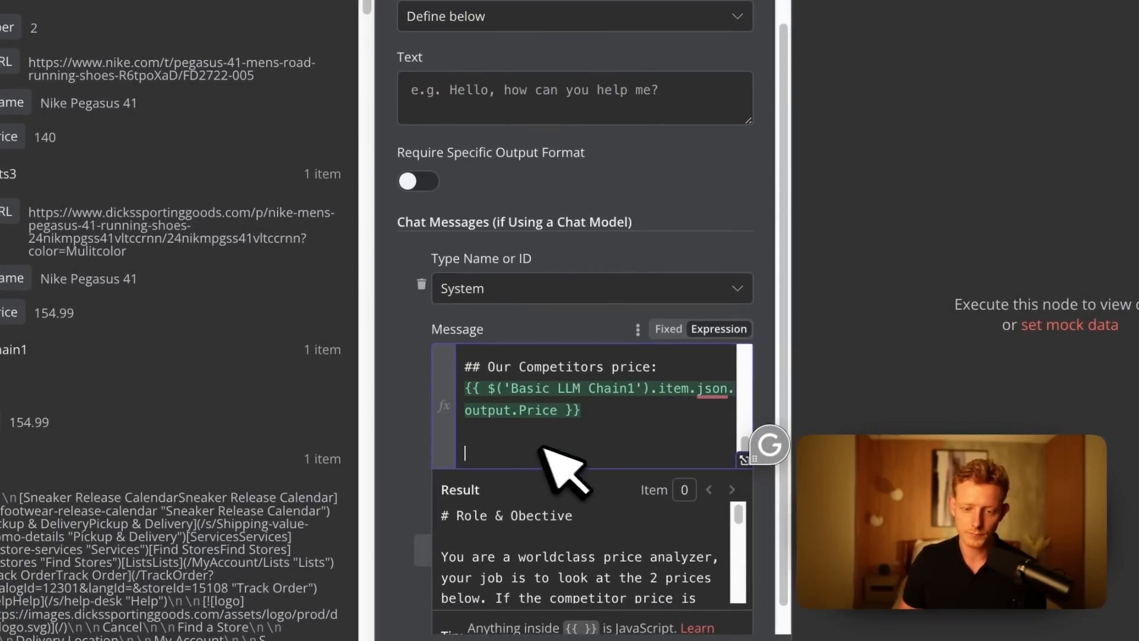
pyautogui.scroll(-1, 520, 432)
pyautogui.press('BackSpace')
pyautogui.press('BackSpace')
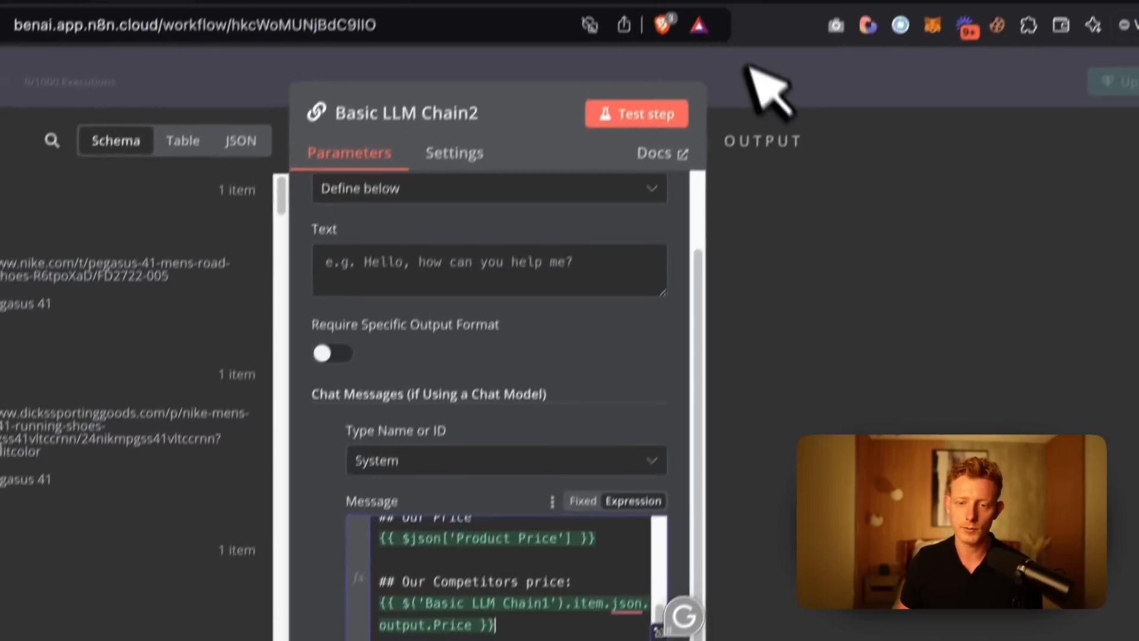
pyautogui.click(746, 59)
# Attach a Google Gemini Chat Model to Basic LLM Chain2 and choose a different Gemini model in place of gemini-1.0-pro.
pyautogui.click(481, 475)
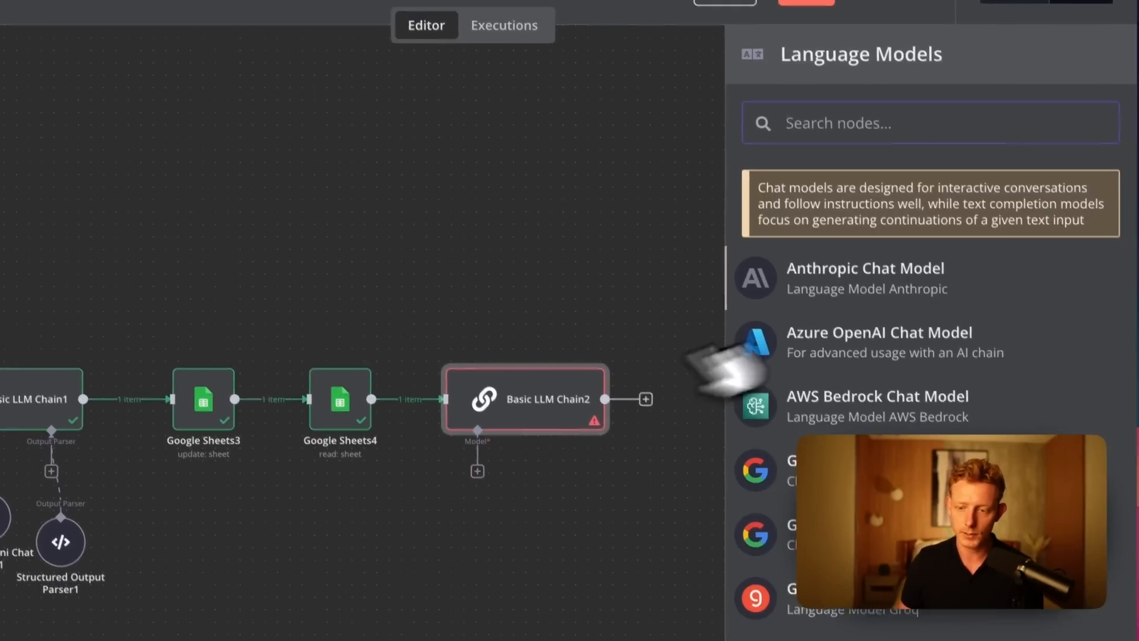
pyautogui.click(789, 409)
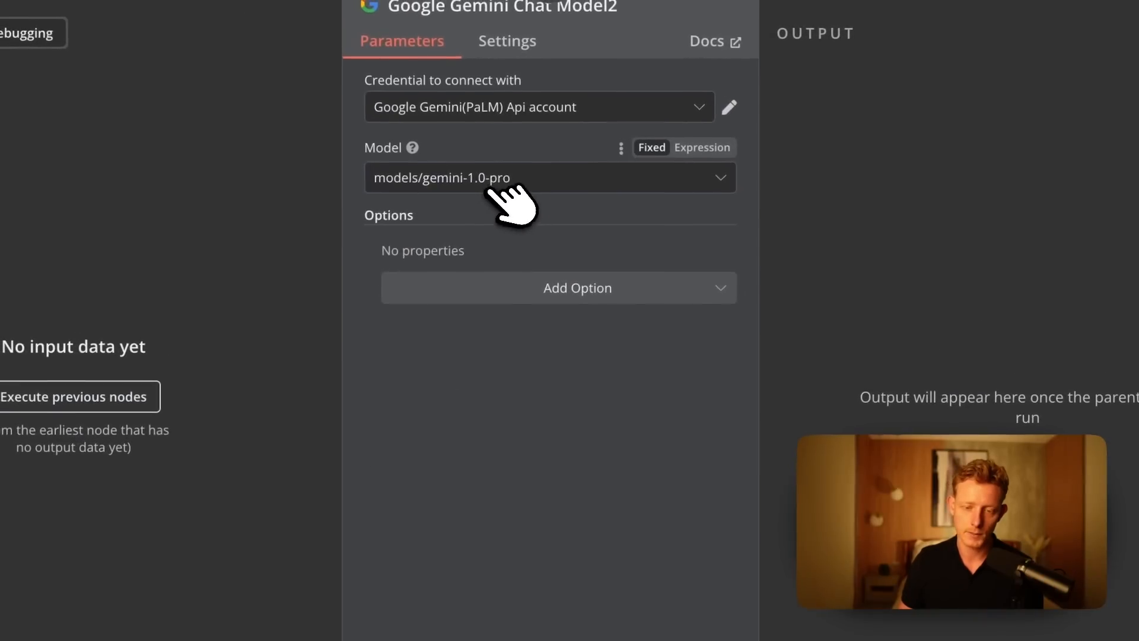
pyautogui.click(505, 175)
pyautogui.scroll(-10, 531, 463)
pyautogui.scroll(-6, 433, 369)
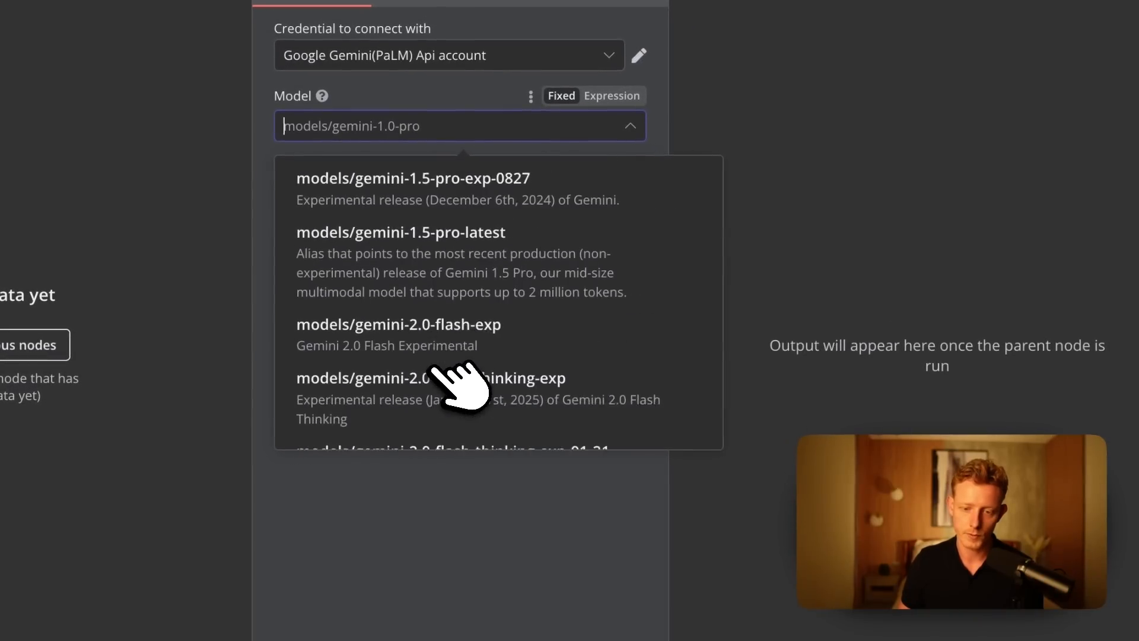
pyautogui.click(474, 189)
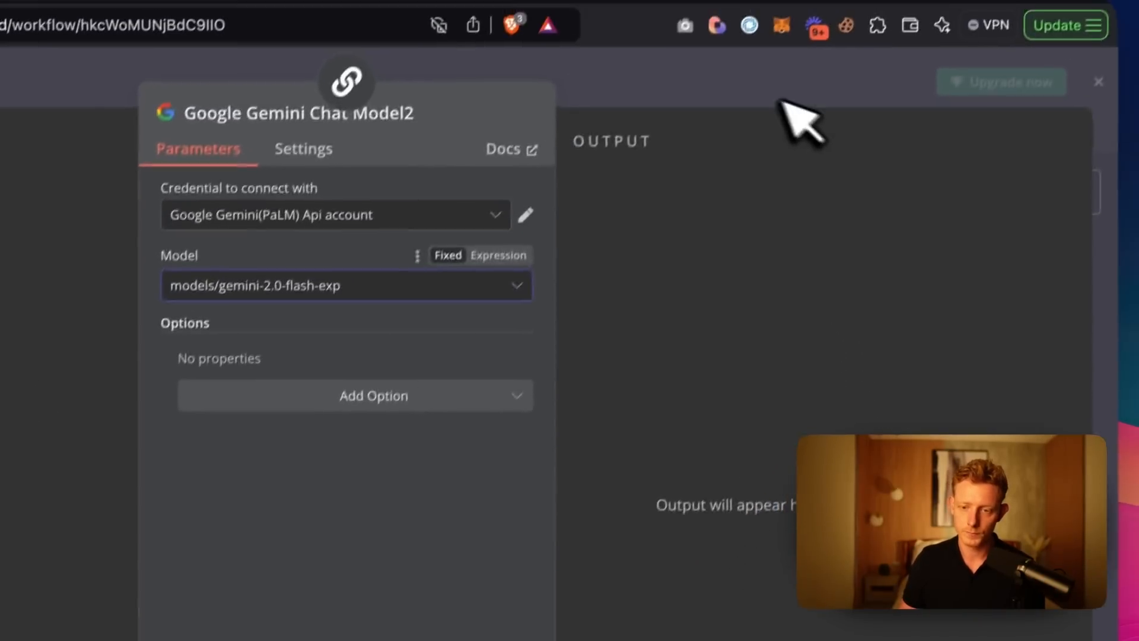
pyautogui.click(783, 102)
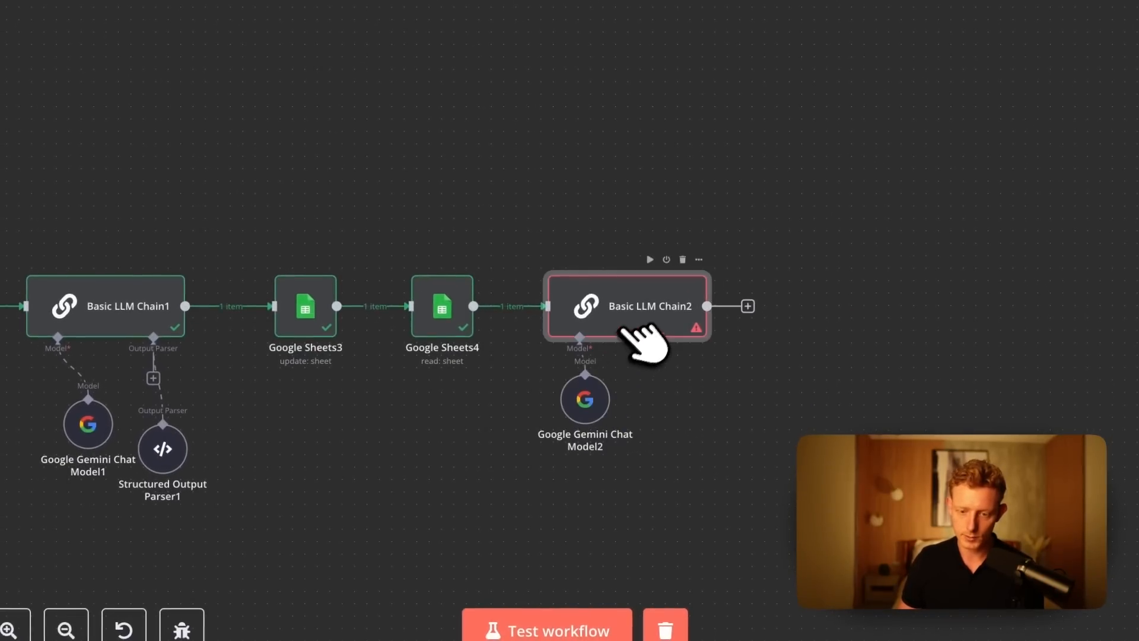
# Enable Require Specific Output Format in Basic LLM Chain2 and attach a Structured Output Parser to it.
pyautogui.doubleClick(644, 341)
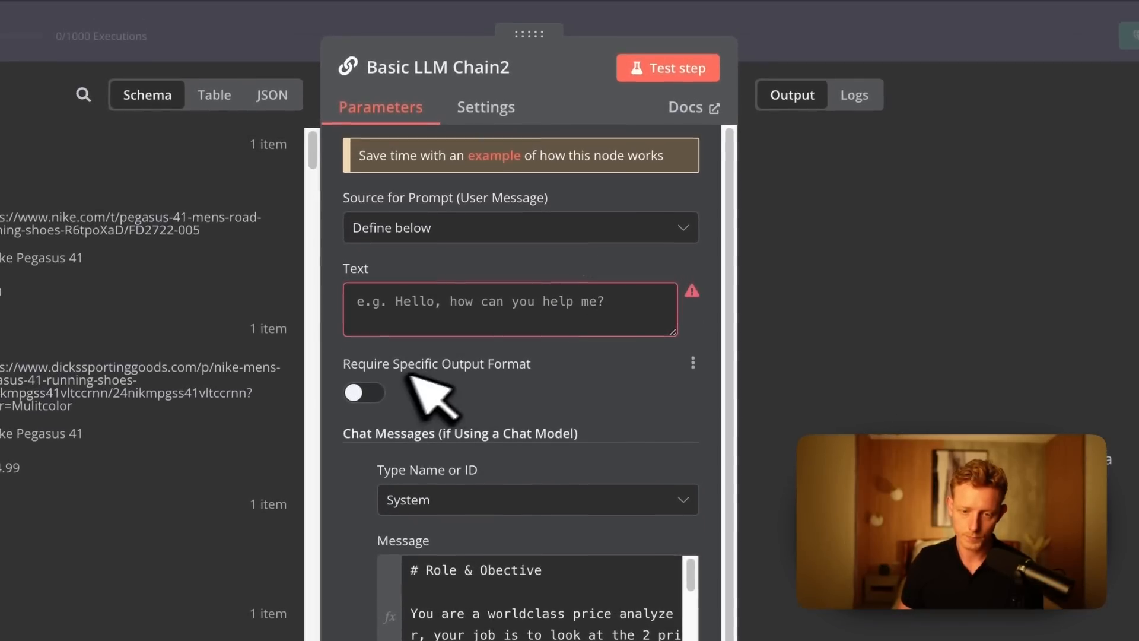
pyautogui.click(376, 391)
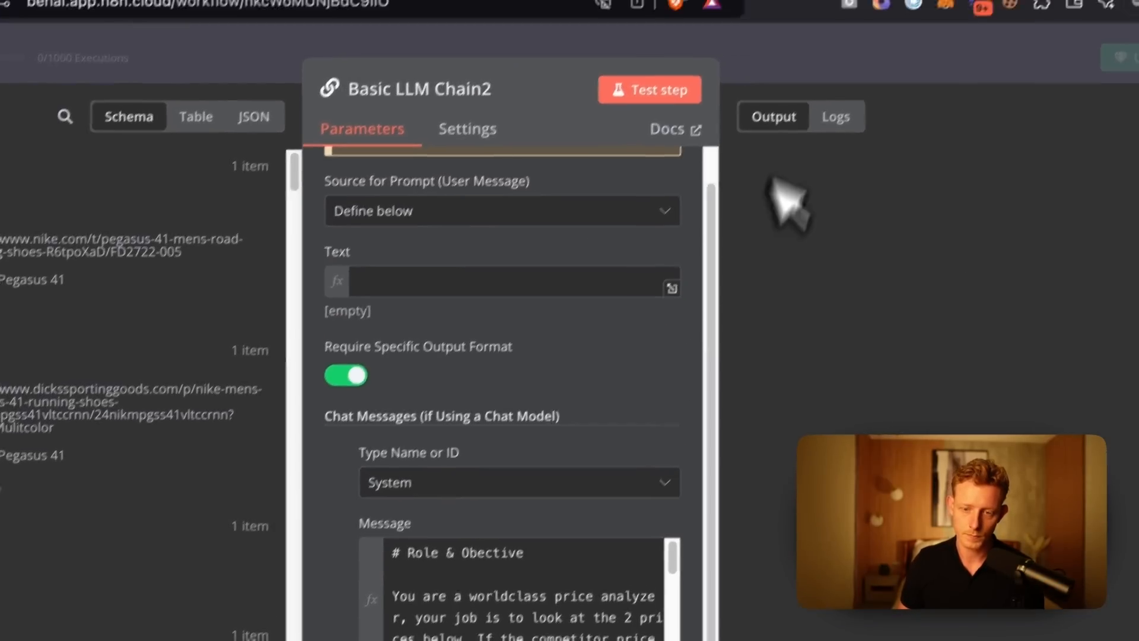
pyautogui.click(792, 44)
pyautogui.click(558, 469)
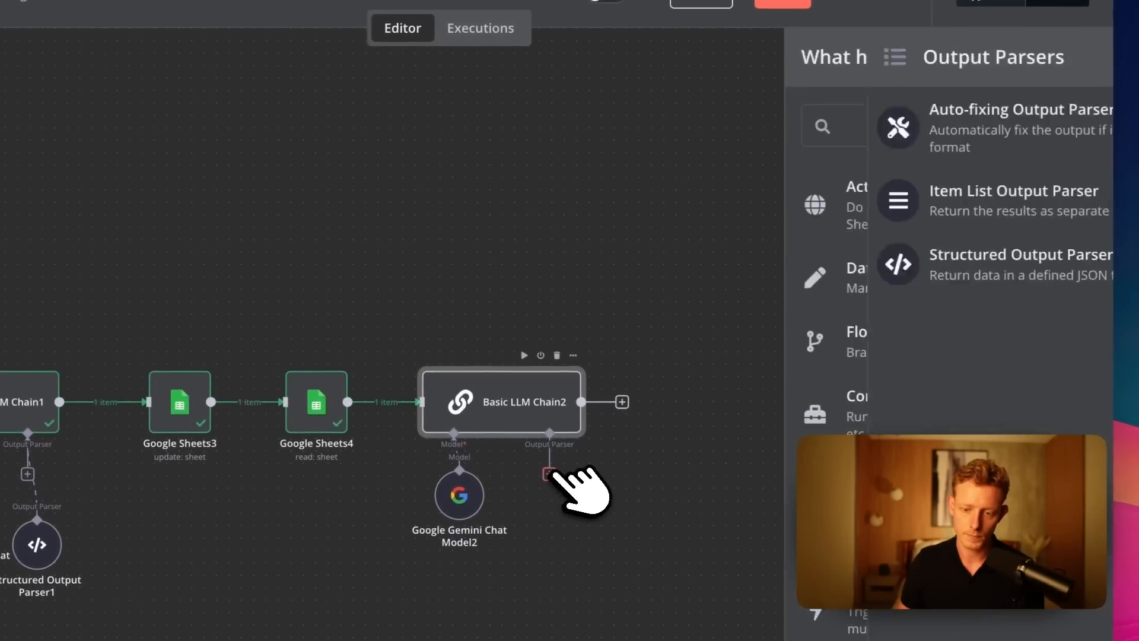
pyautogui.click(839, 259)
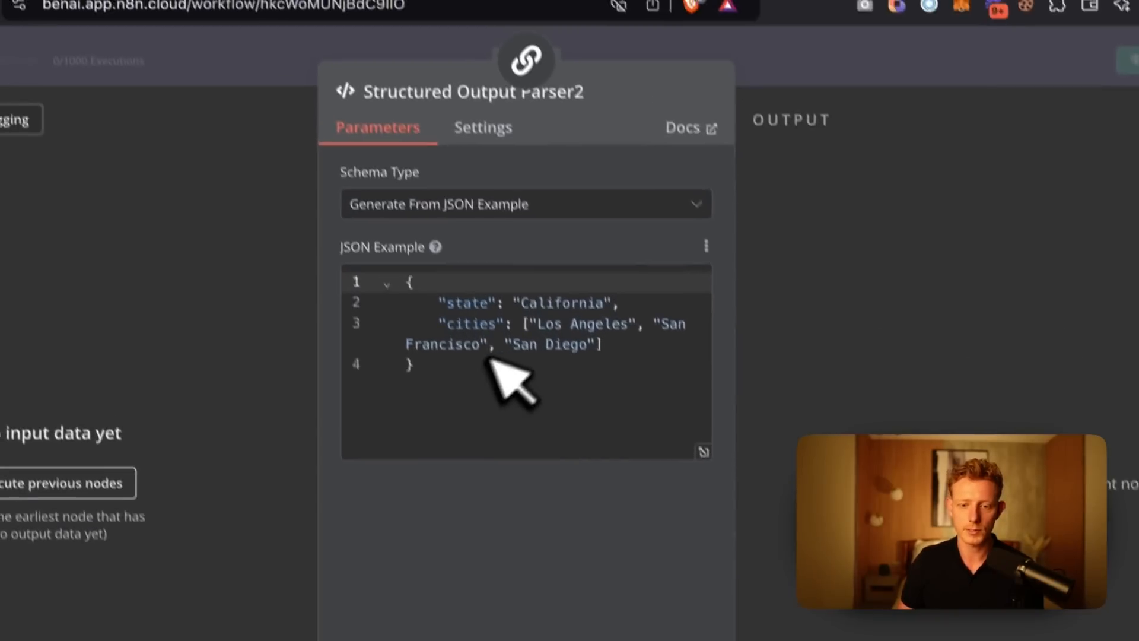
# Reduce the JSON example in Structured Output Parser2 to a single "Result" field with an empty value and test Basic LLM Chain2.
pyautogui.moveTo(619, 372); pyautogui.dragTo(467, 341)
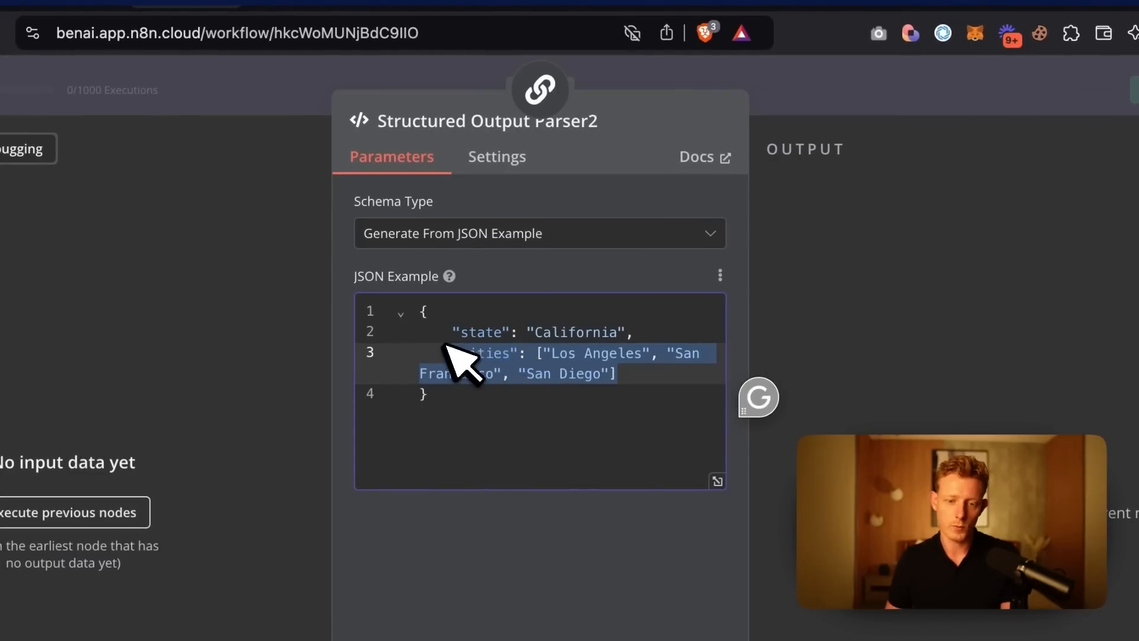
pyautogui.press('BackSpace')
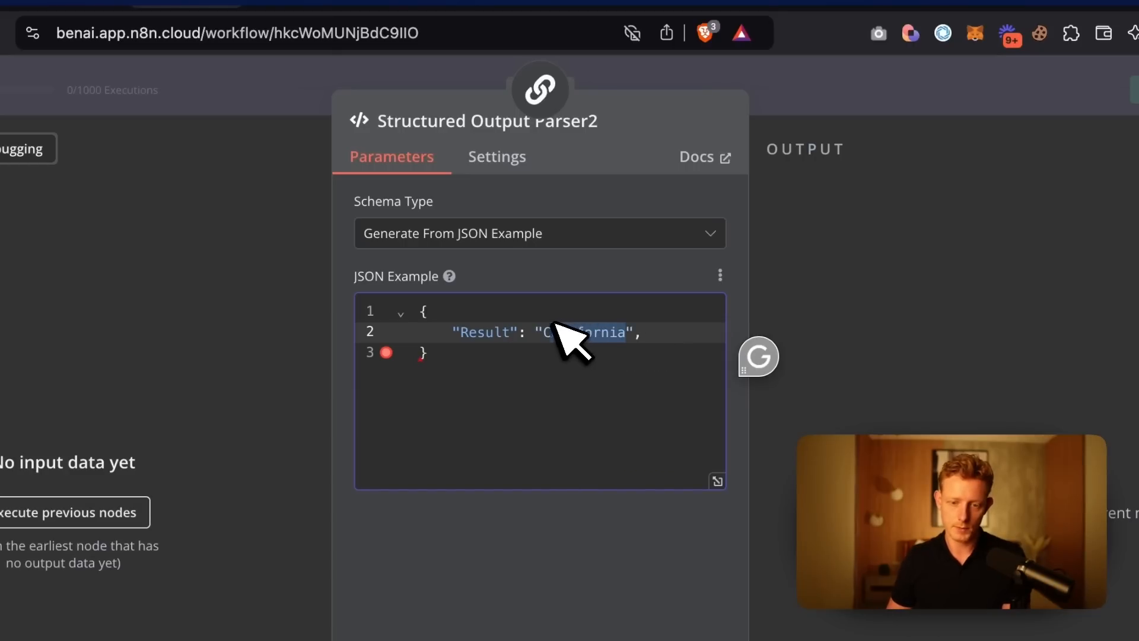
pyautogui.write('",')
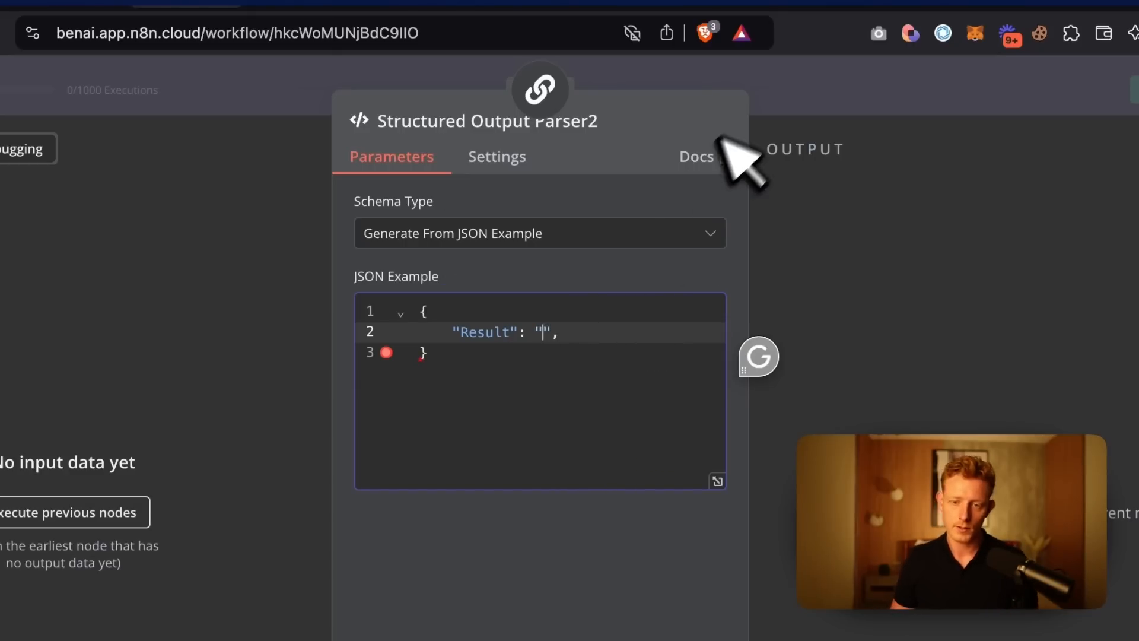
pyautogui.click(789, 115)
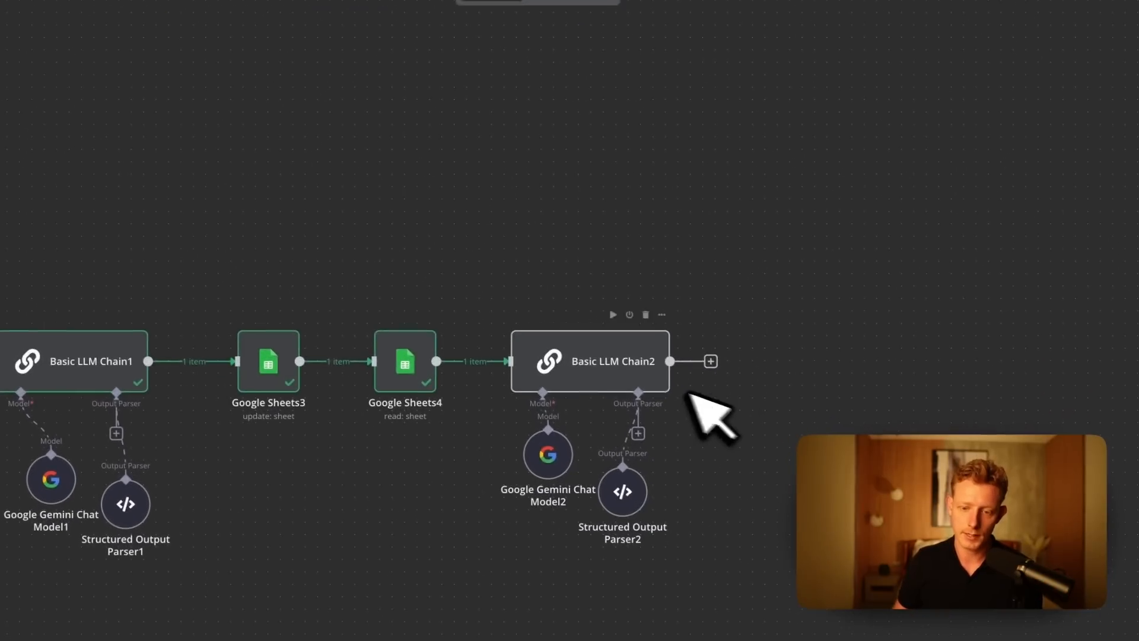
pyautogui.rightClick(619, 351)
pyautogui.click(619, 350)
pyautogui.click(611, 305)
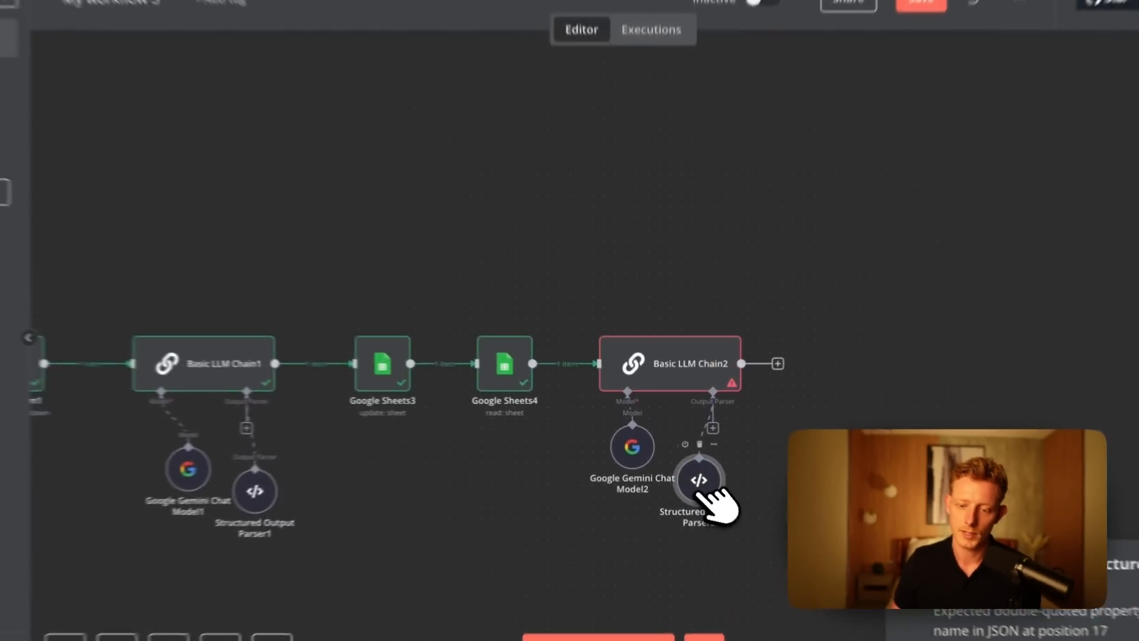
# Remove the trailing comma after the "Result" entry in Structured Output Parser2's JSON example and run Basic LLM Chain2 again.
pyautogui.doubleClick(690, 463)
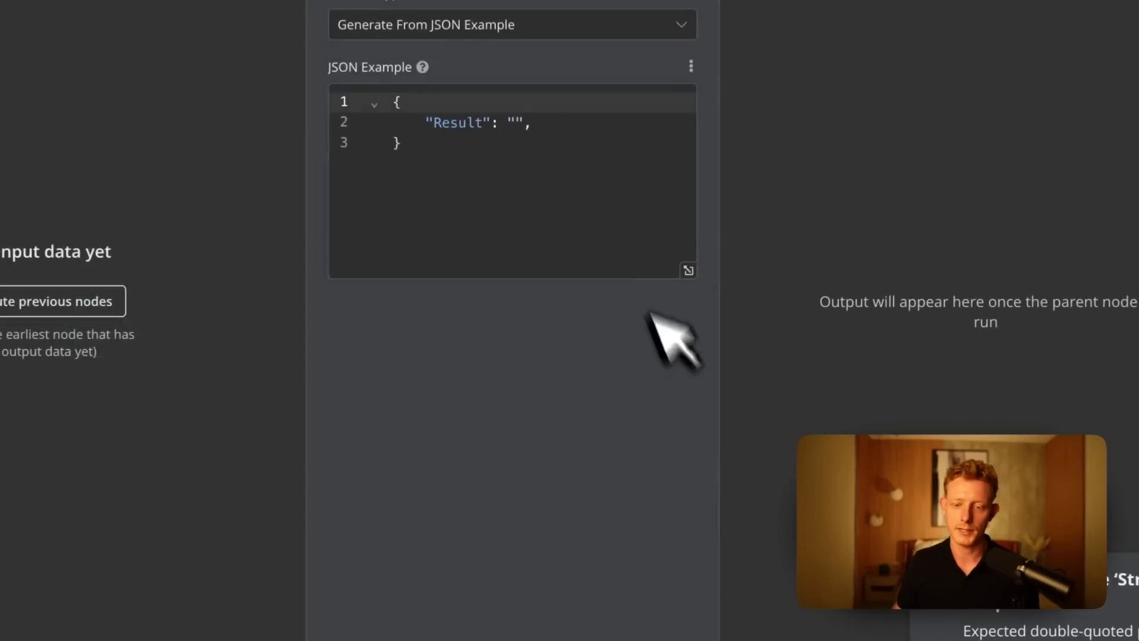
pyautogui.click(582, 236)
pyautogui.press('BackSpace')
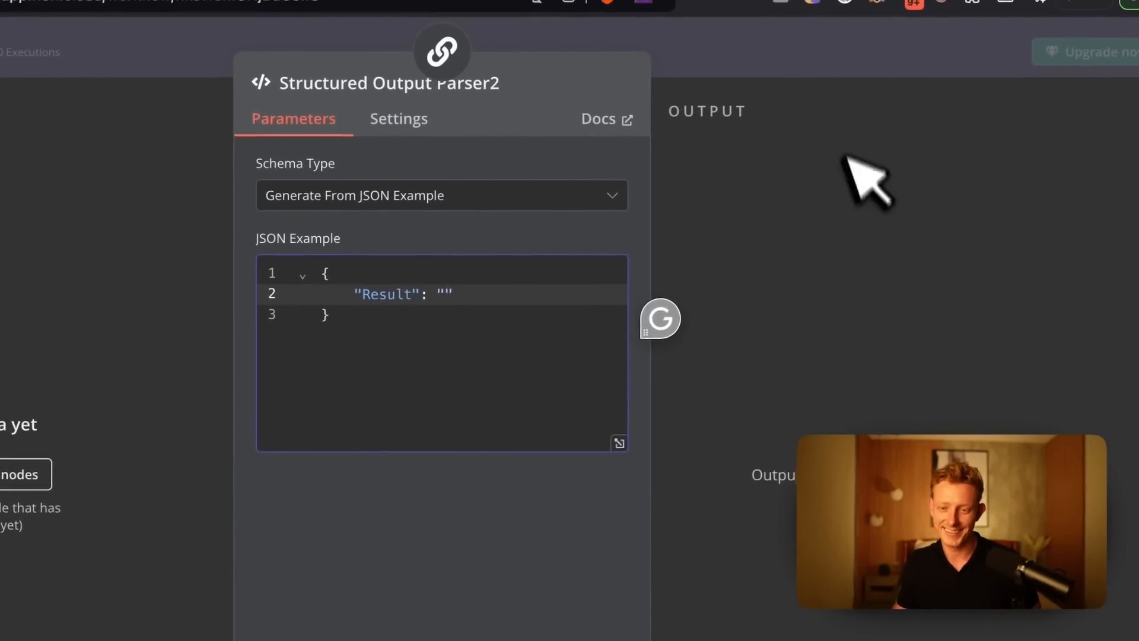
pyautogui.click(833, 35)
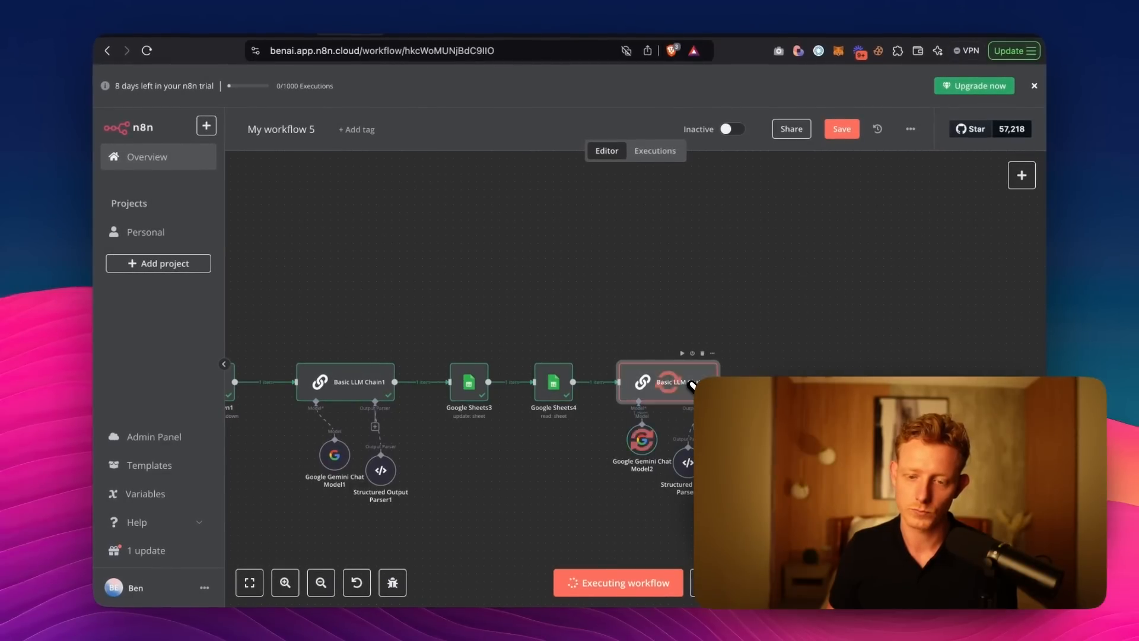
# Examine the Result output of Basic LLM Chain2 against the competitor price in its input data.
pyautogui.doubleClick(690, 384)
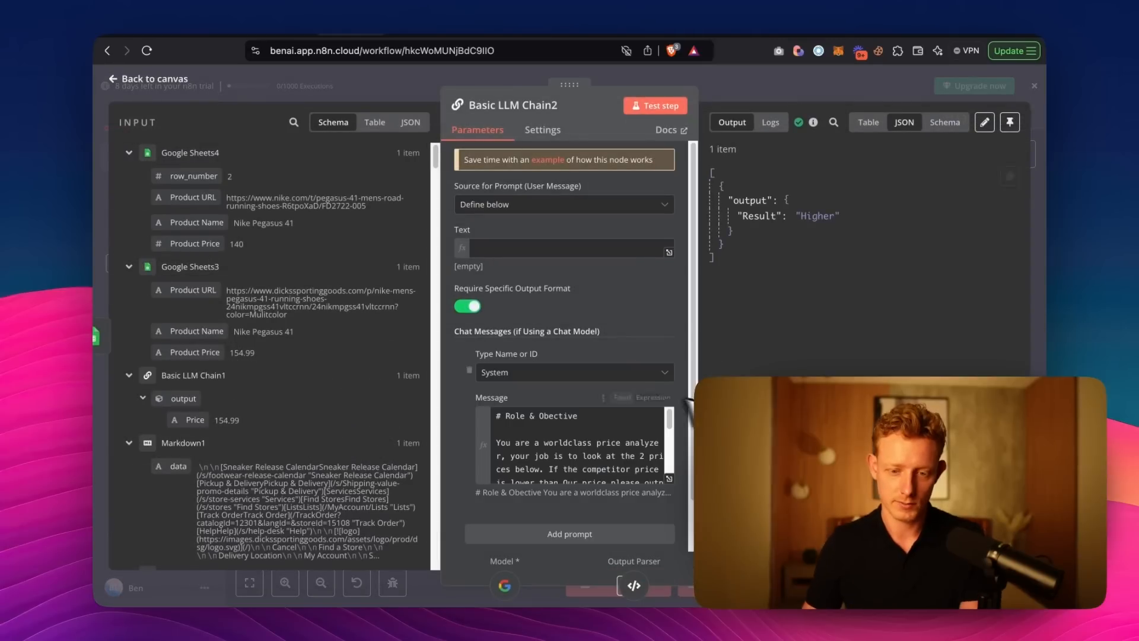
pyautogui.doubleClick(812, 217)
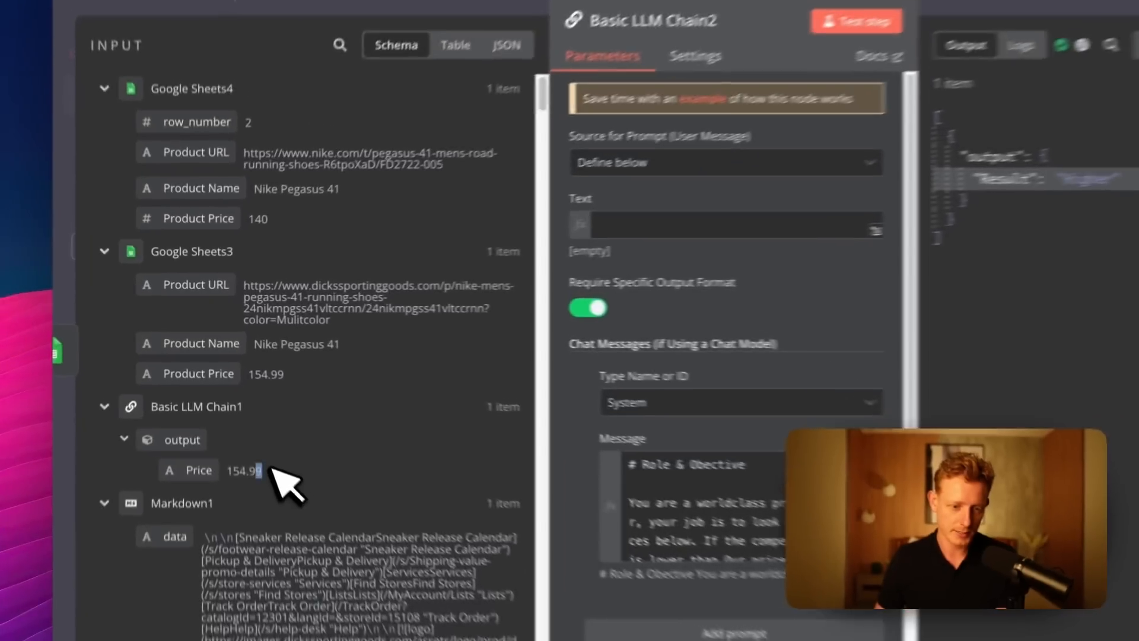
pyautogui.doubleClick(230, 420)
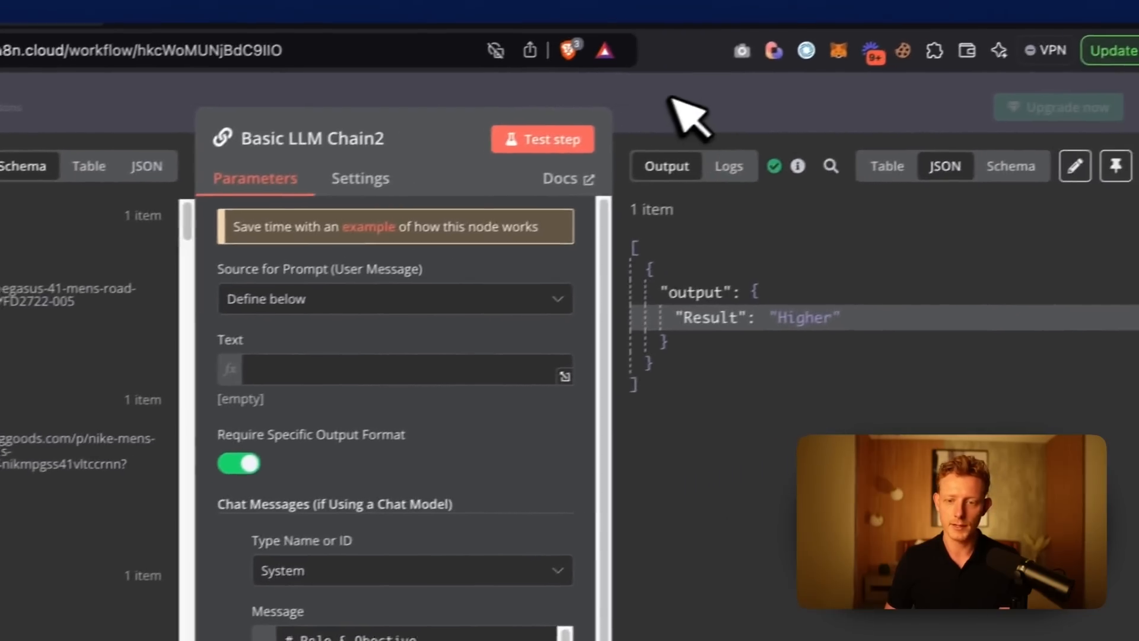
pyautogui.click(679, 98)
# Add an If node after Basic LLM Chain2 with the condition that its output Result is equal to "Lower".
pyautogui.click(660, 430)
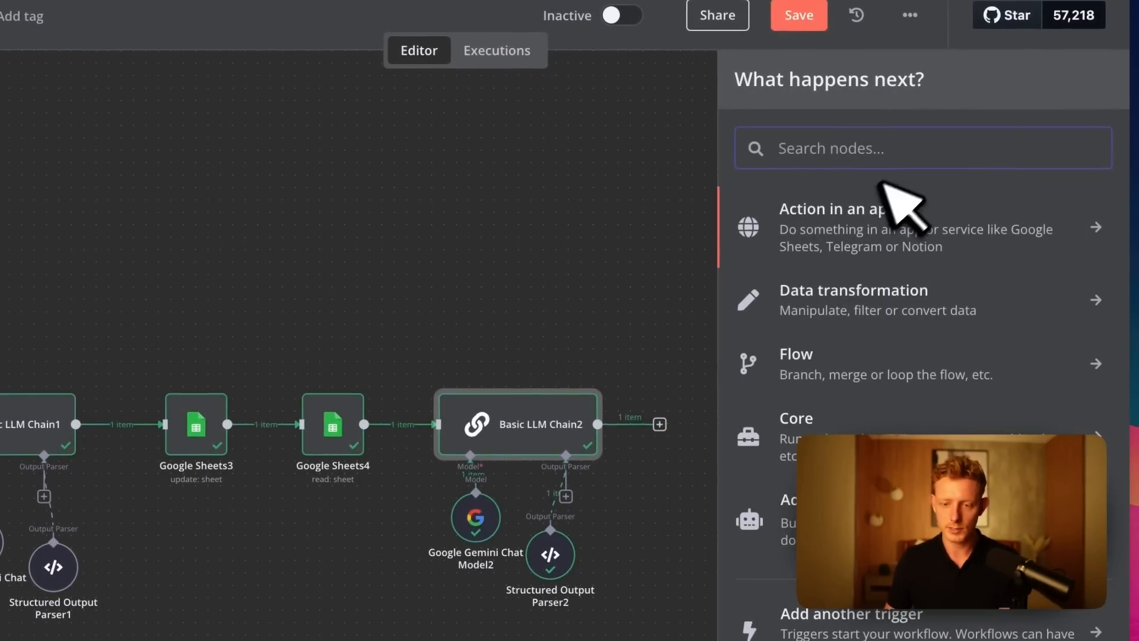
pyautogui.write('if')
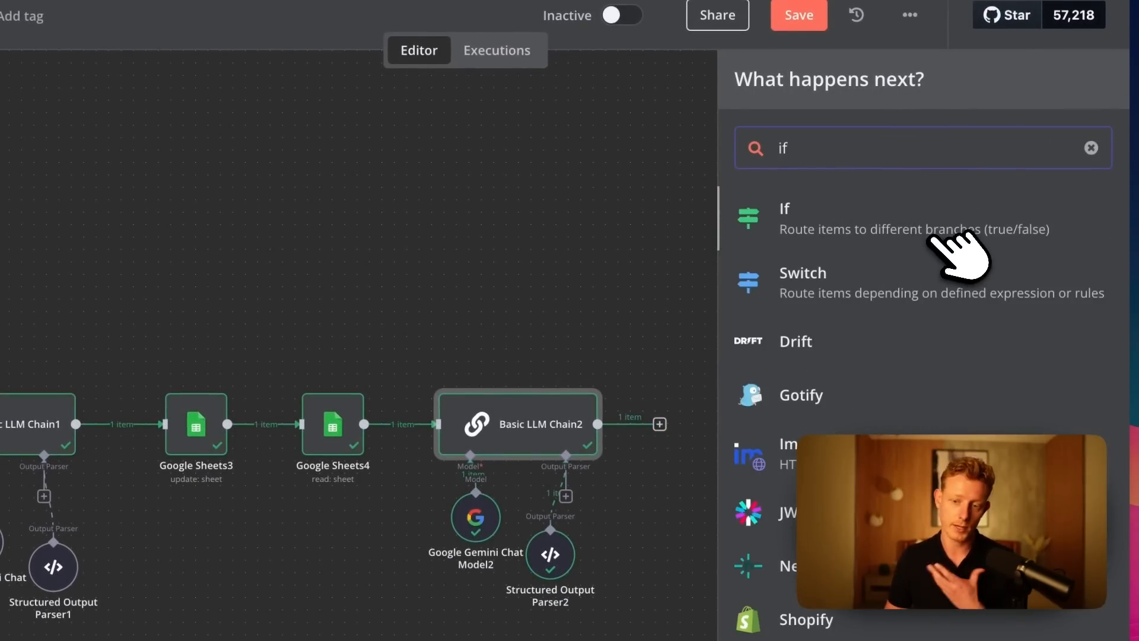
pyautogui.click(917, 221)
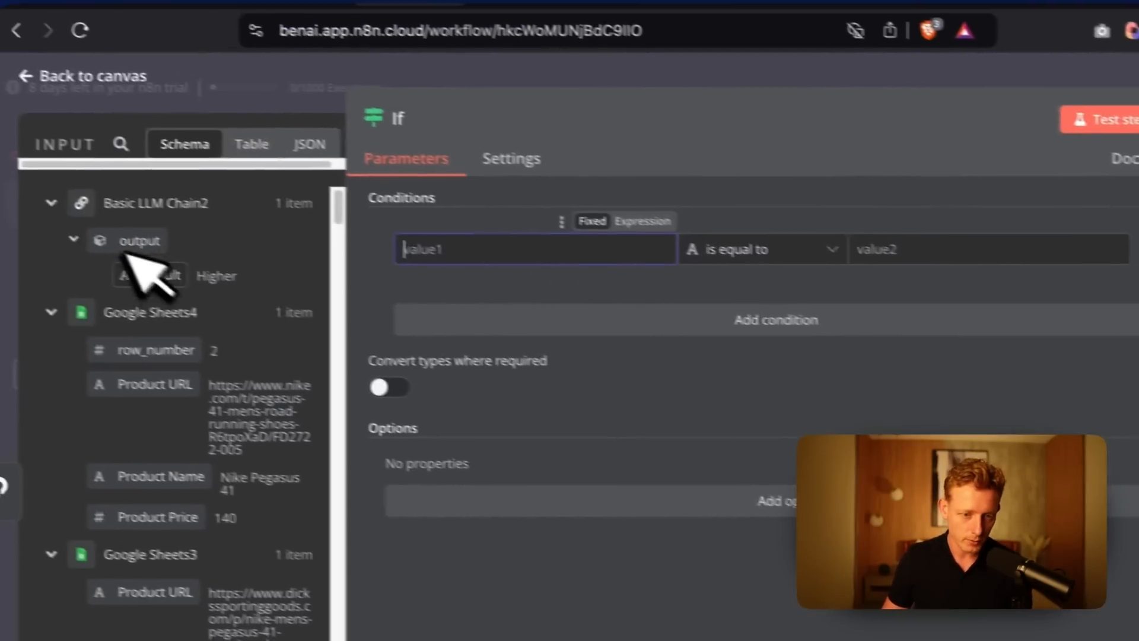
pyautogui.moveTo(45, 241); pyautogui.dragTo(380, 220)
pyautogui.click(809, 216)
pyautogui.write('Lower')
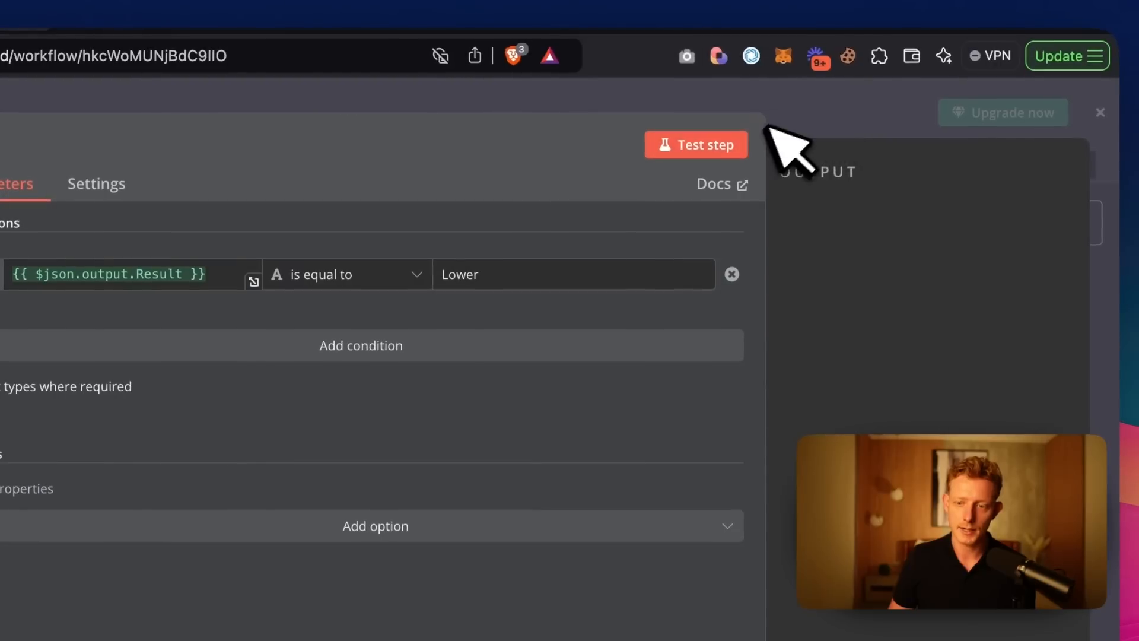
pyautogui.click(968, 83)
# Add a Slack node with the Send a message action to the If node's true branch.
pyautogui.moveTo(715, 581); pyautogui.dragTo(872, 540)
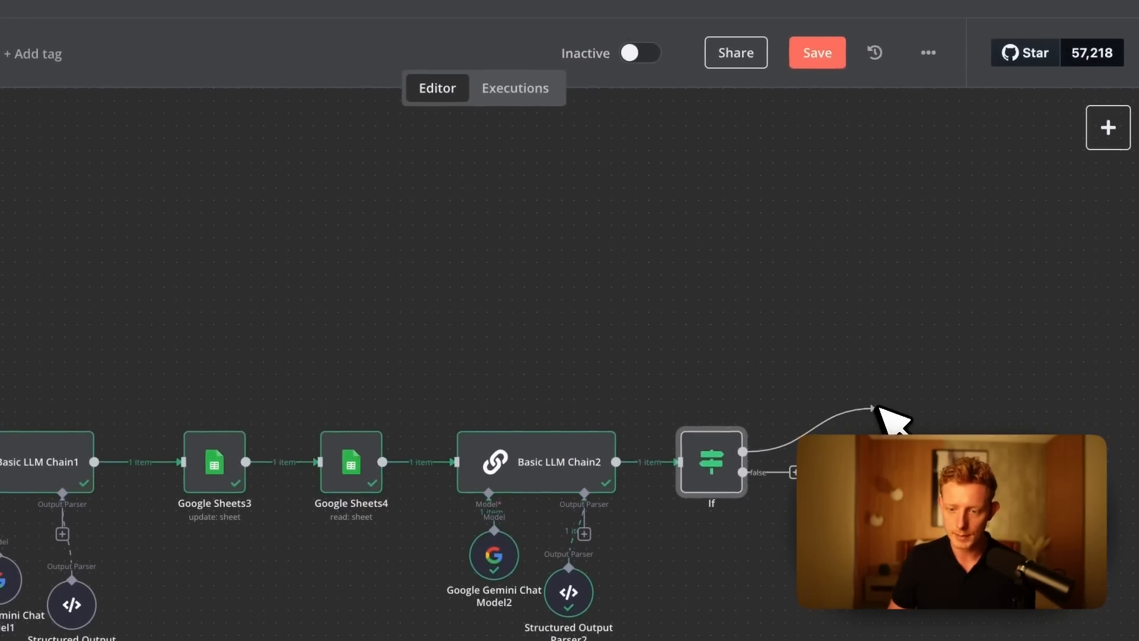
pyautogui.write('slack')
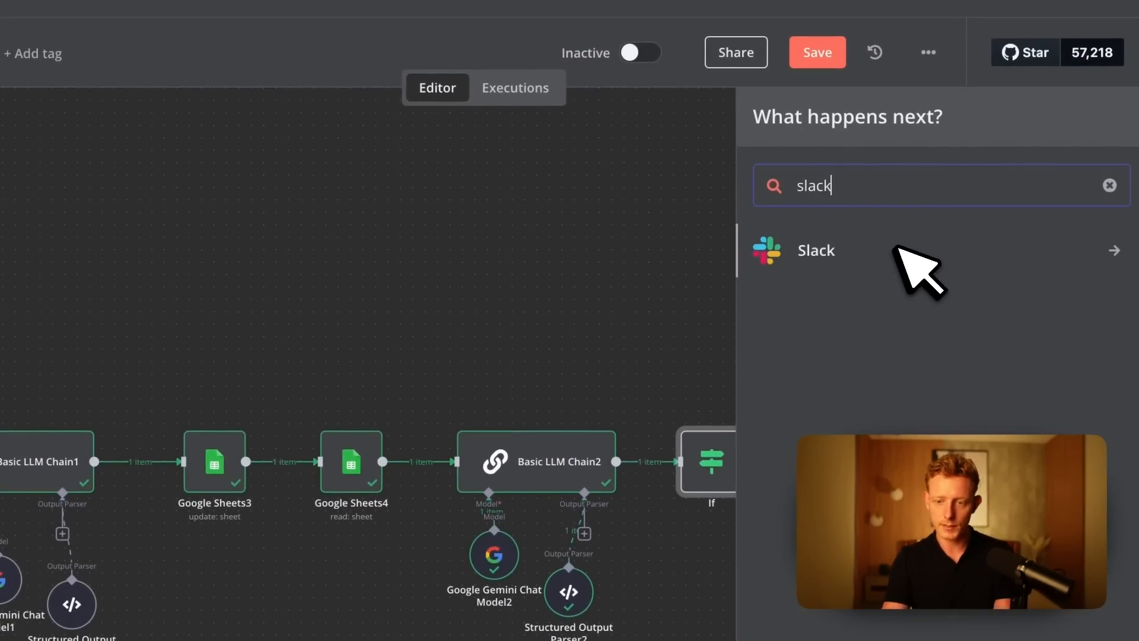
pyautogui.click(893, 270)
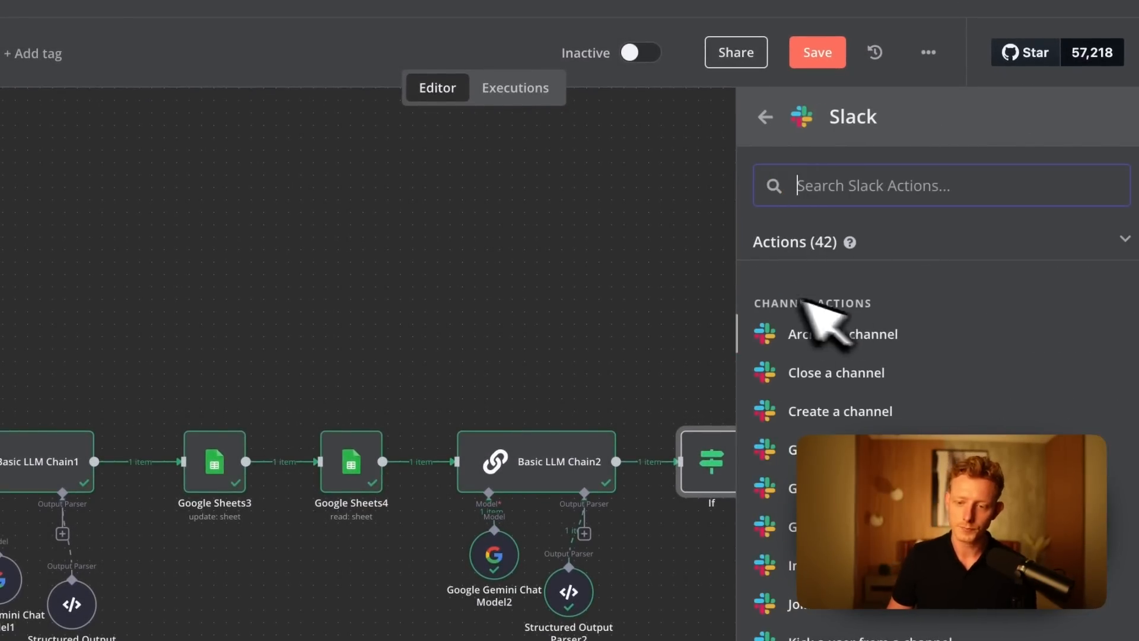
pyautogui.scroll(-1, 860, 311)
pyautogui.write('send')
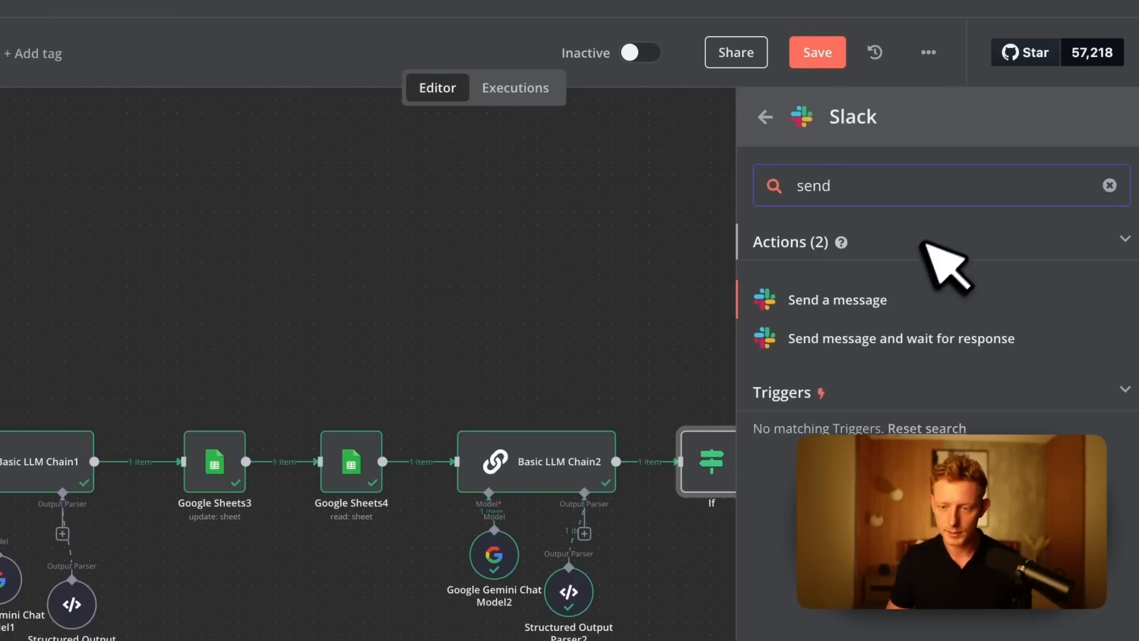
pyautogui.click(919, 303)
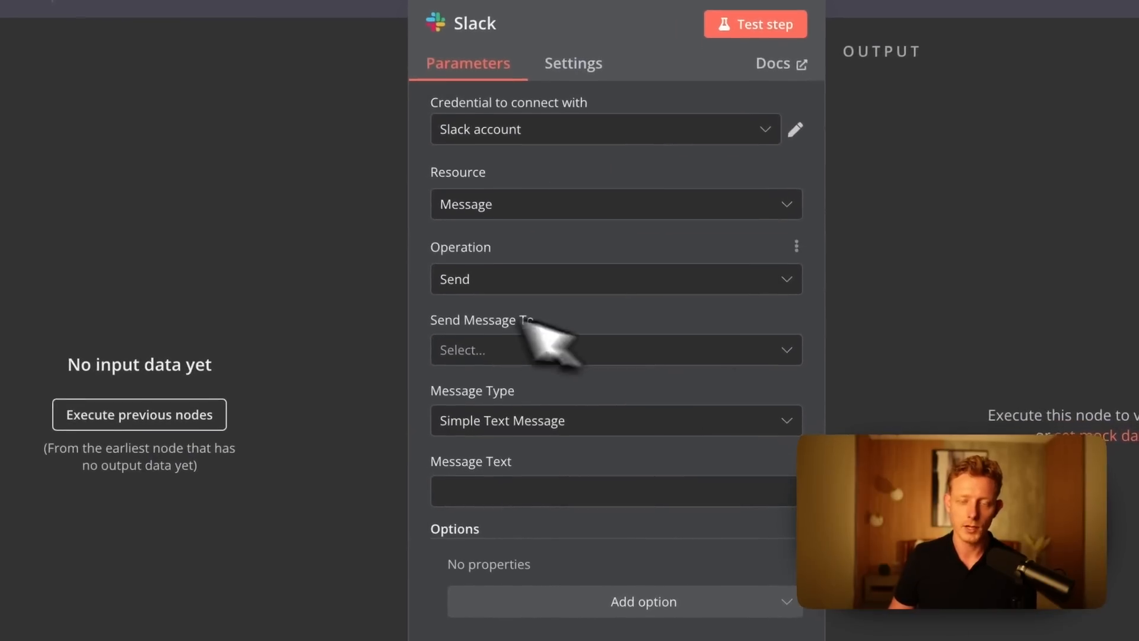
# Switch to Slack, look at the #general channel's integrations and automations, and return to the workflow in the browser.
pyautogui.hotkey('ctrl', 'Up')
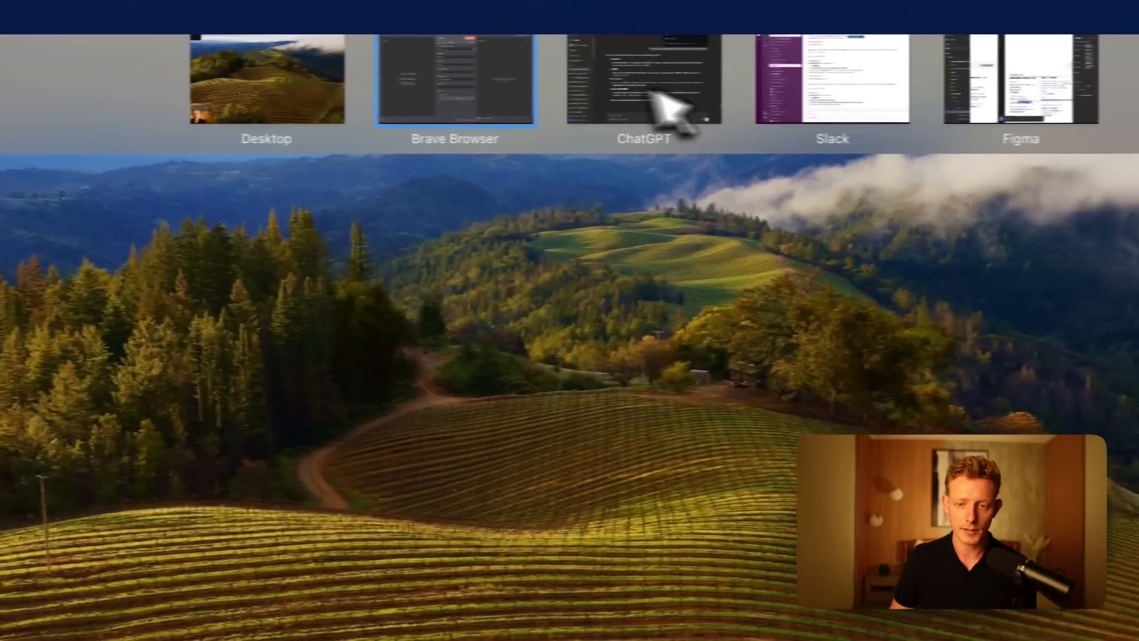
pyautogui.click(989, 76)
pyautogui.click(1087, 55)
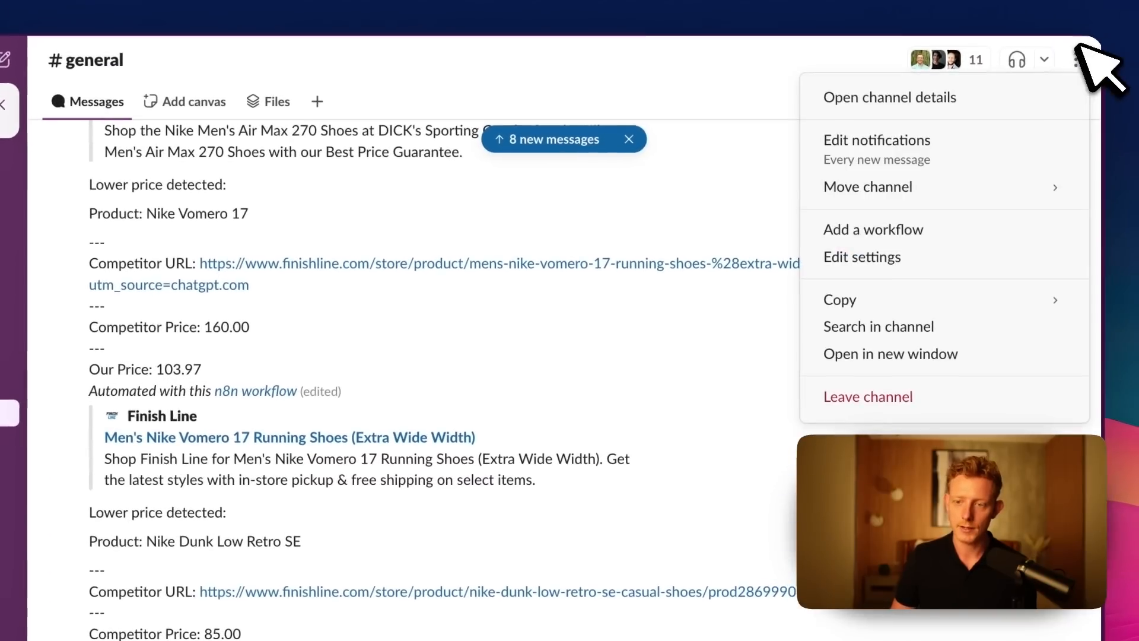
pyautogui.click(955, 99)
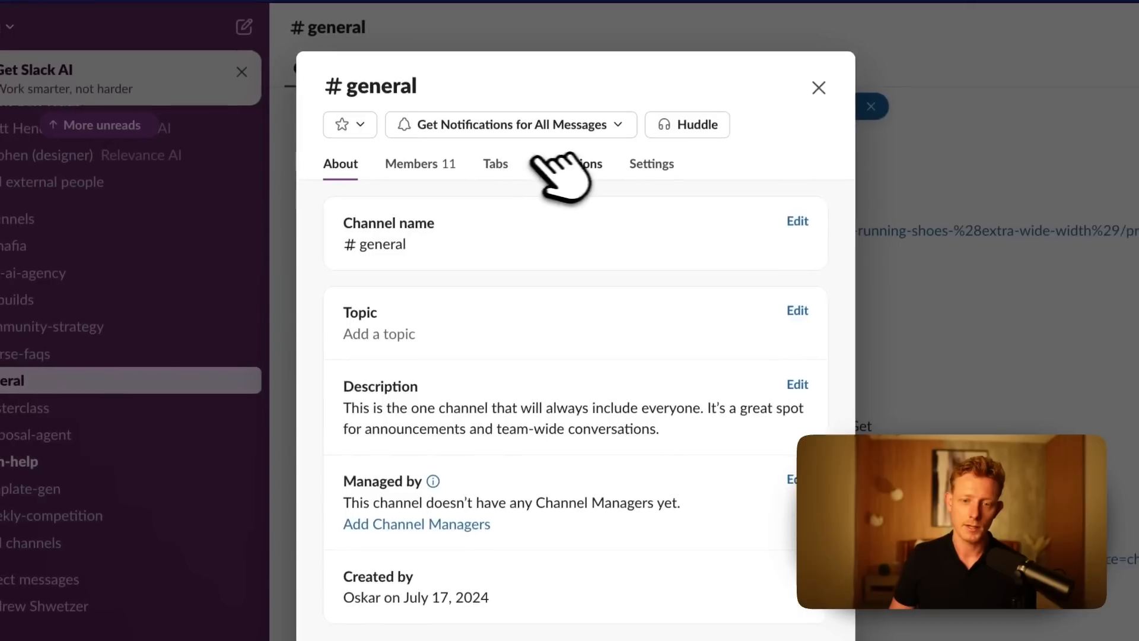
pyautogui.click(570, 162)
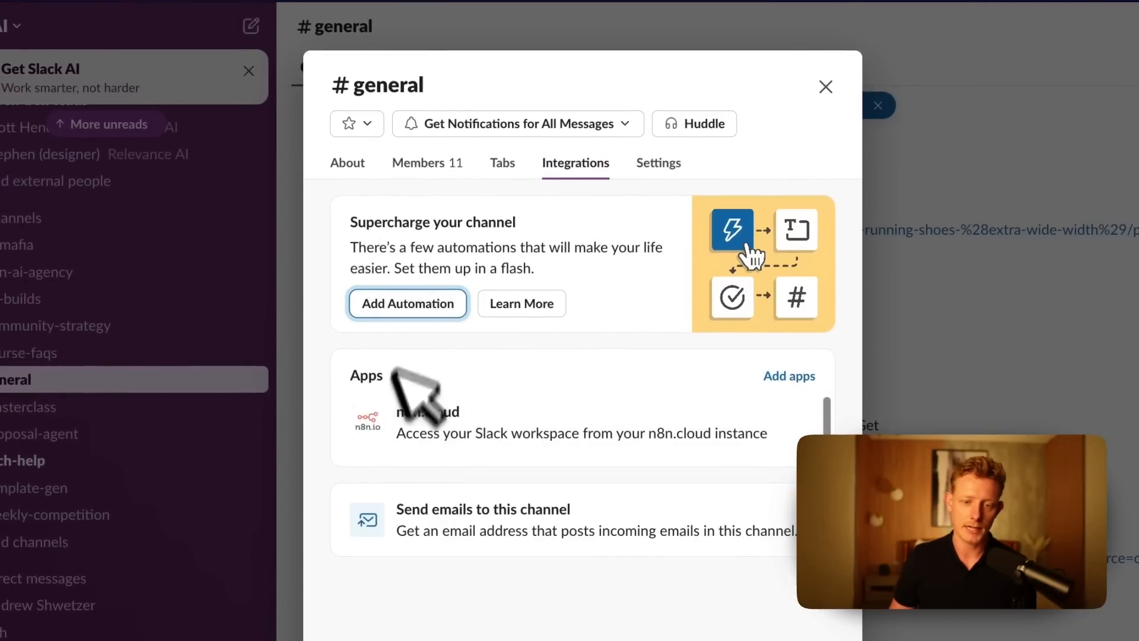
pyautogui.click(408, 303)
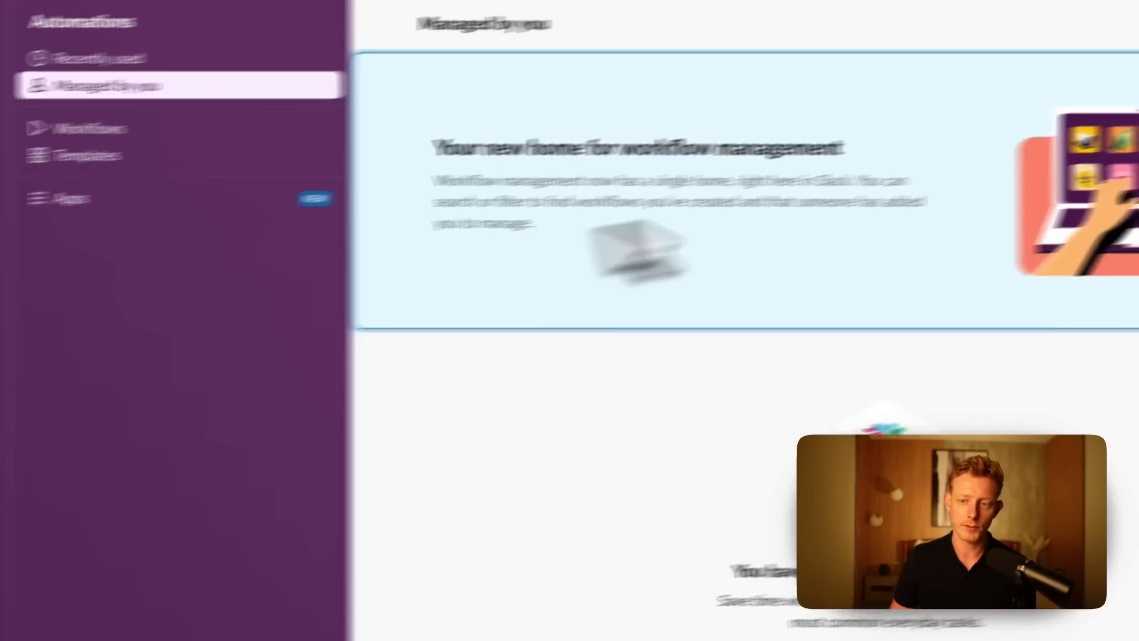
pyautogui.hotkey('ctrl', 'Up')
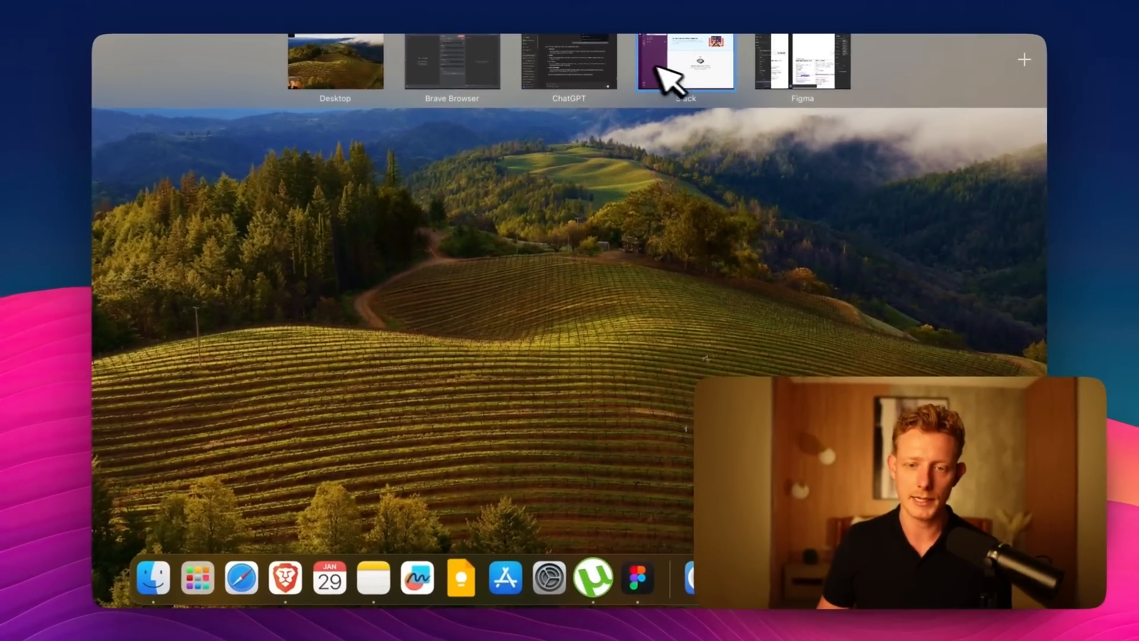
pyautogui.click(451, 74)
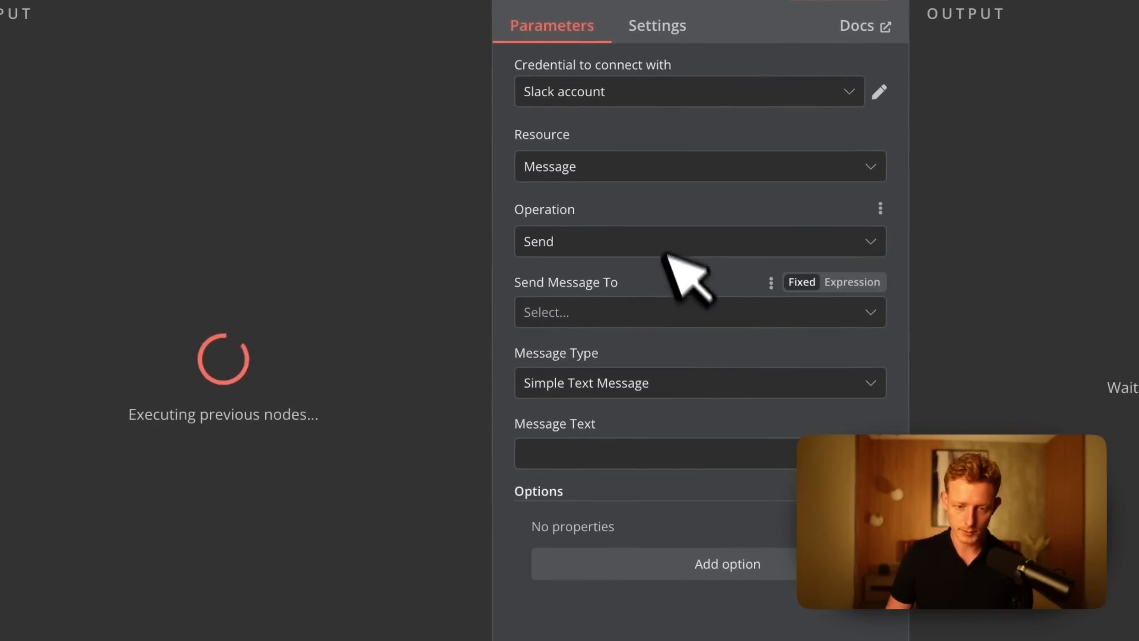
# Set the Slack node to send its message to the agency-leads channel with the text "Prcie alert", and return to the canvas.
pyautogui.click(658, 310)
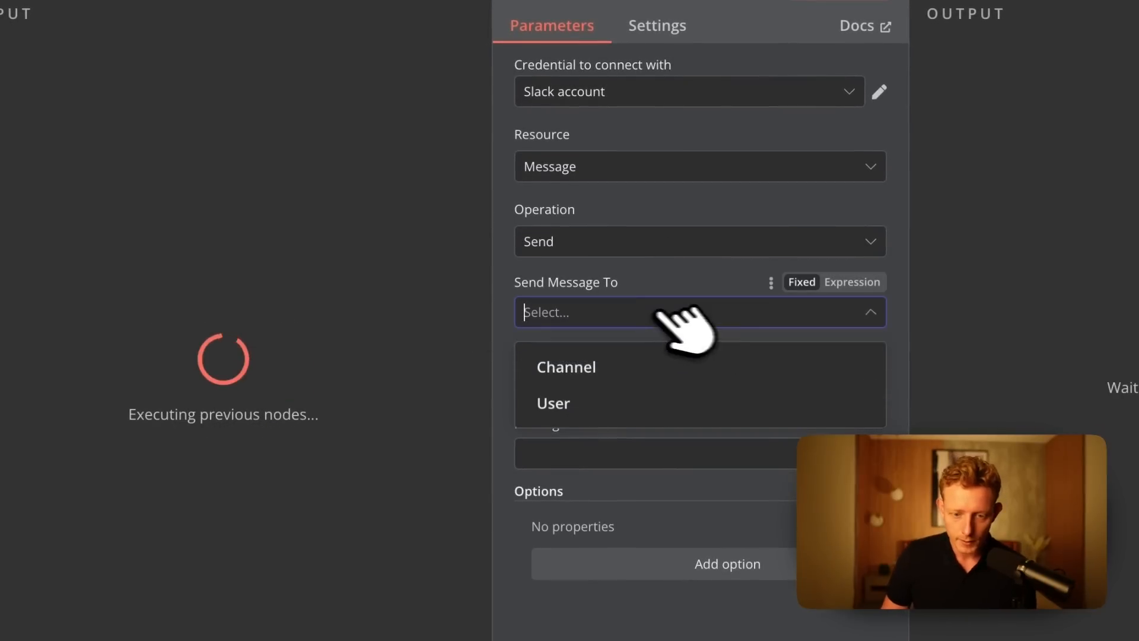
pyautogui.click(653, 371)
pyautogui.click(578, 256)
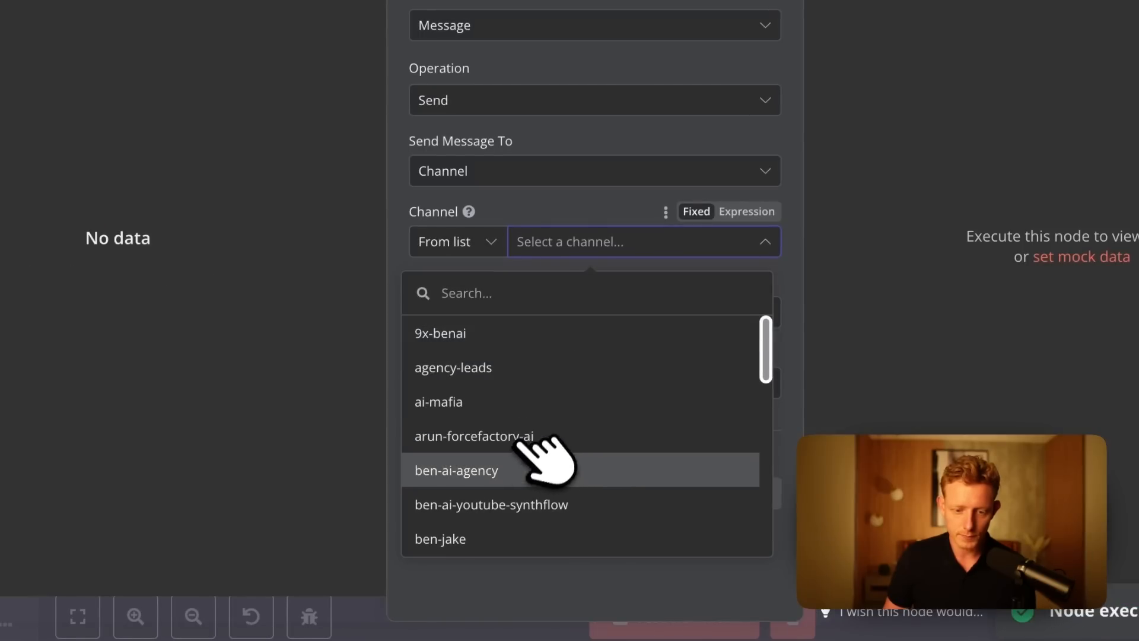
pyautogui.click(522, 368)
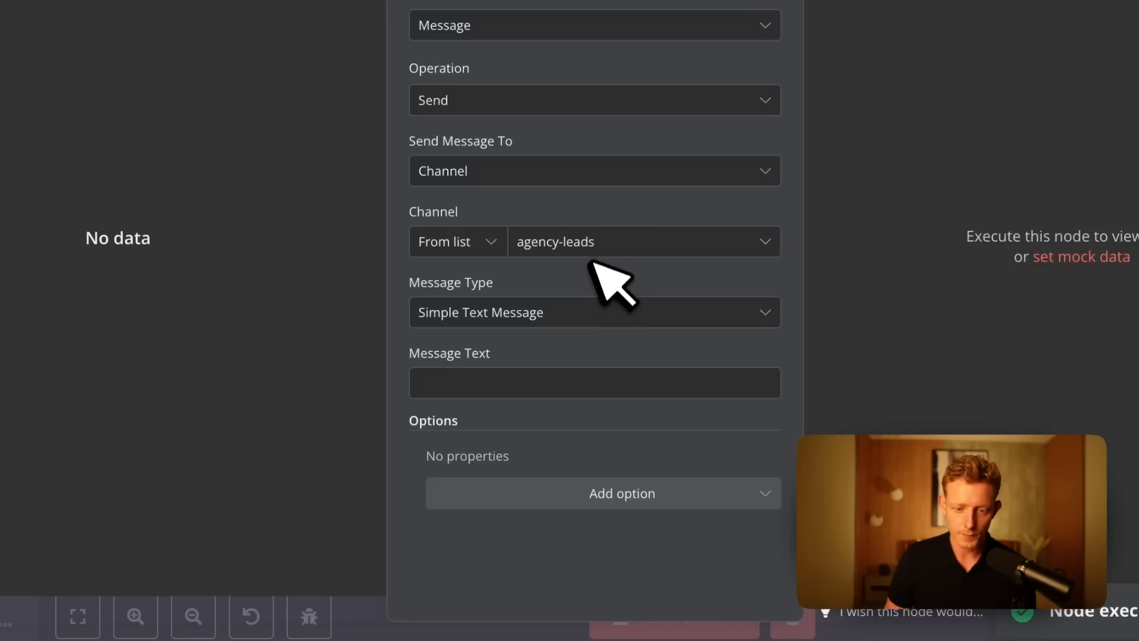
pyautogui.click(503, 384)
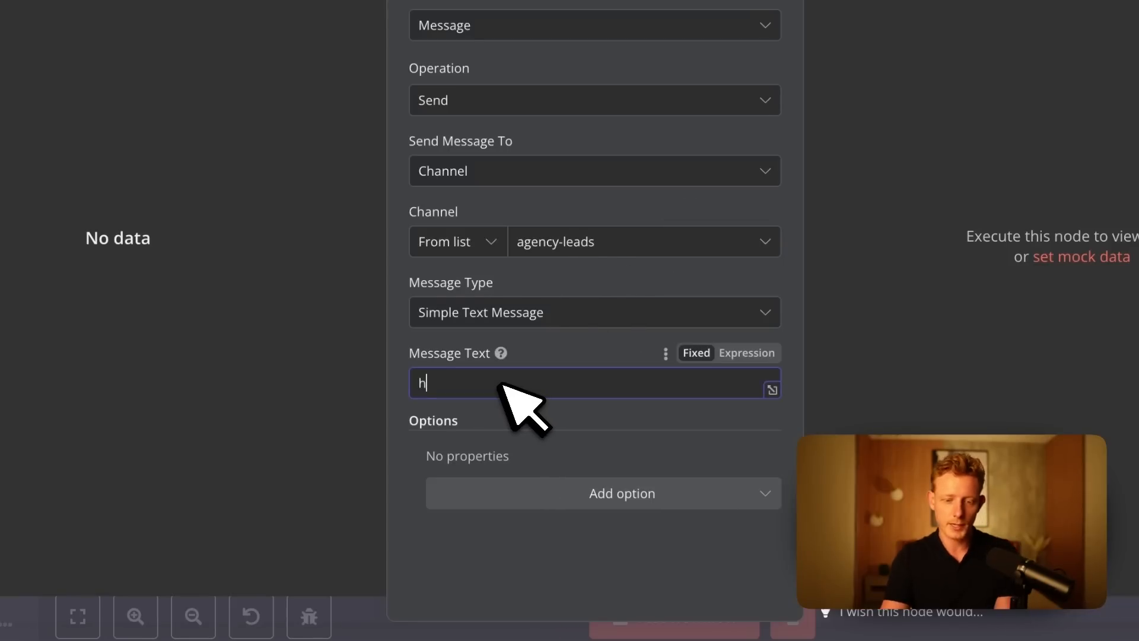
pyautogui.write('Hi you have')
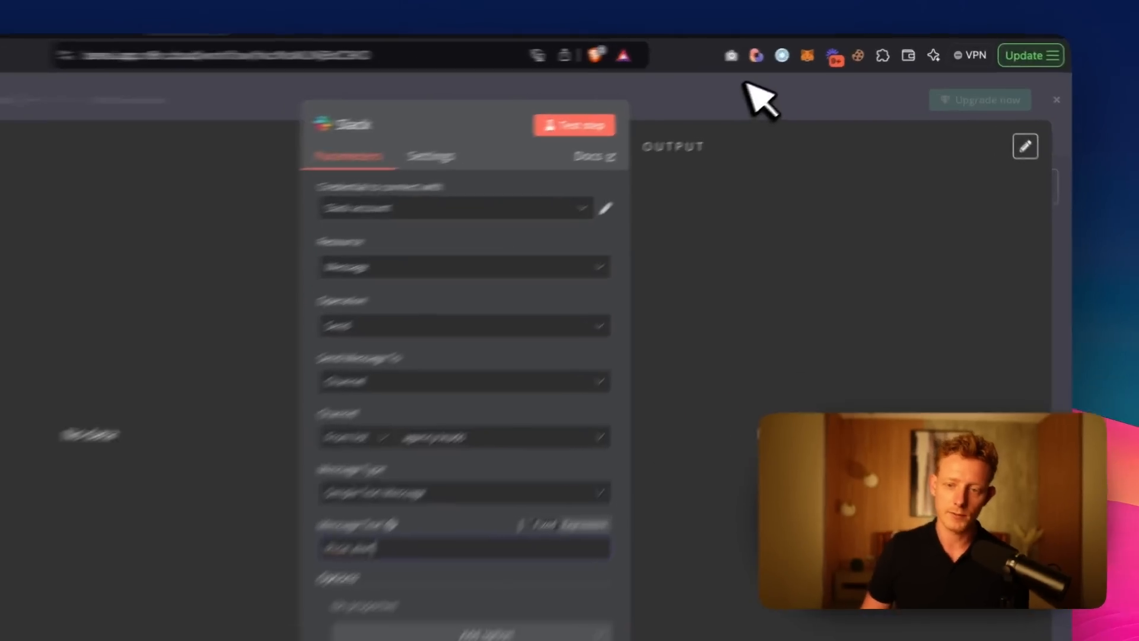
pyautogui.click(783, 76)
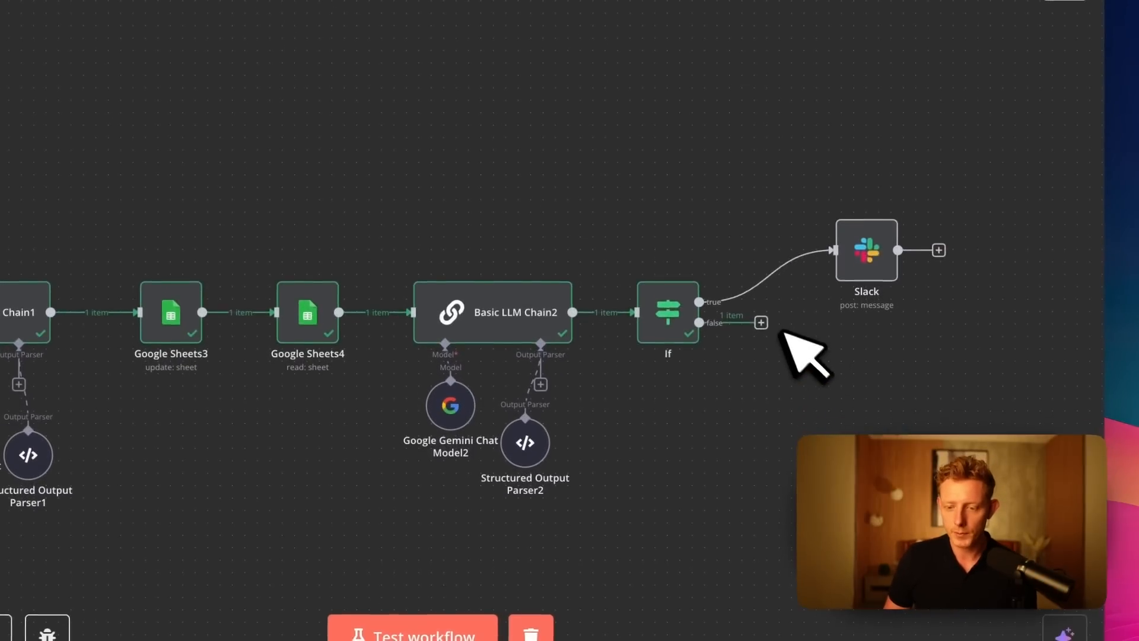
# Connect the If node's false branch and the Slack node's output back to the Loop Over Items node.
pyautogui.moveTo(761, 322); pyautogui.dragTo(929, 383)
pyautogui.moveTo(932, 432); pyautogui.dragTo(724, 199)
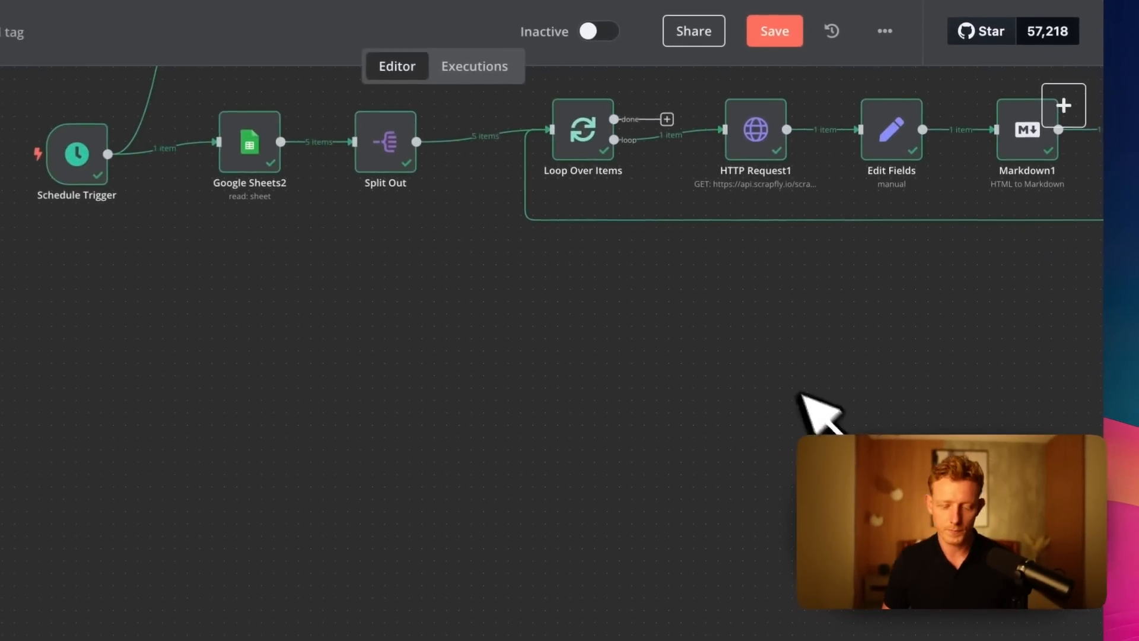
pyautogui.scroll(-5, 919, 358)
pyautogui.hscroll(10, 839, 397)
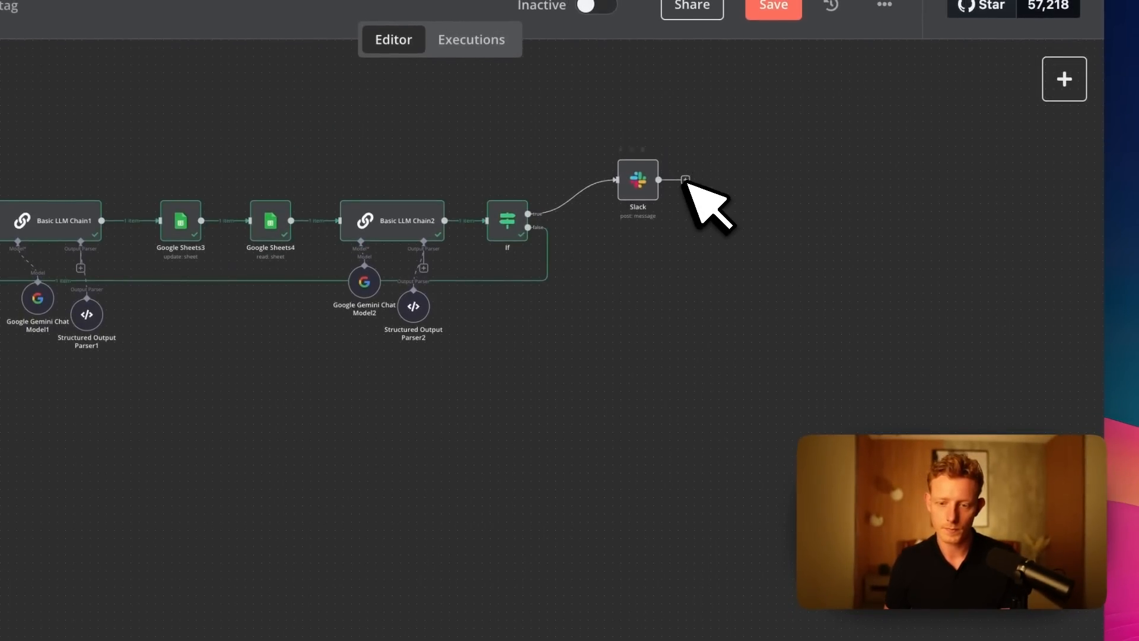
pyautogui.hscroll(-10, 709, 199)
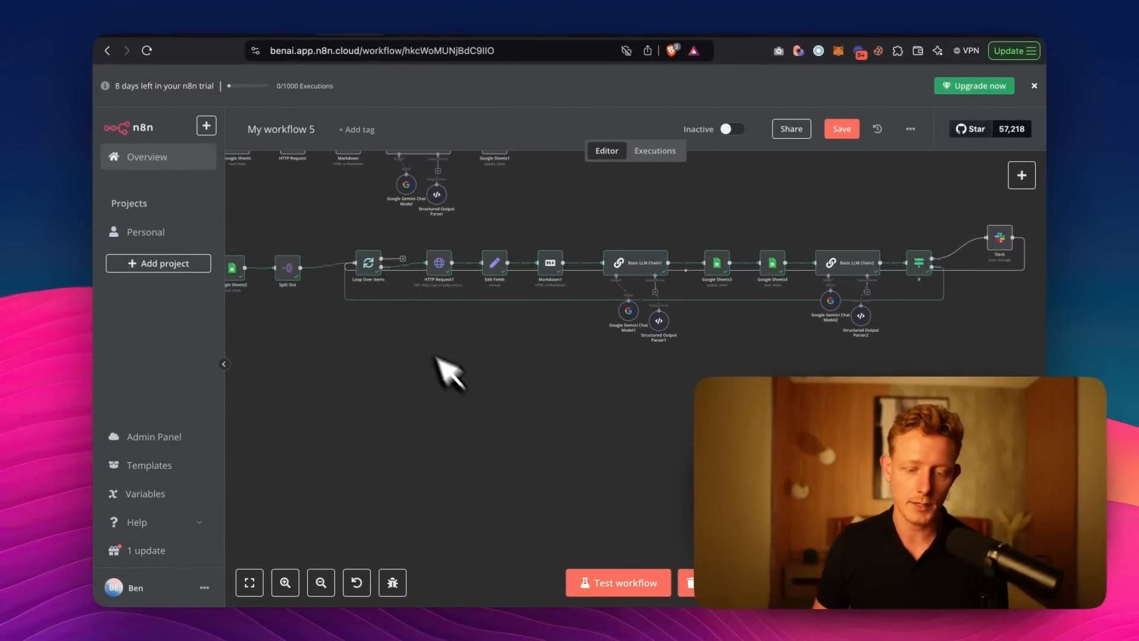
pyautogui.moveTo(399, 405); pyautogui.dragTo(434, 419)
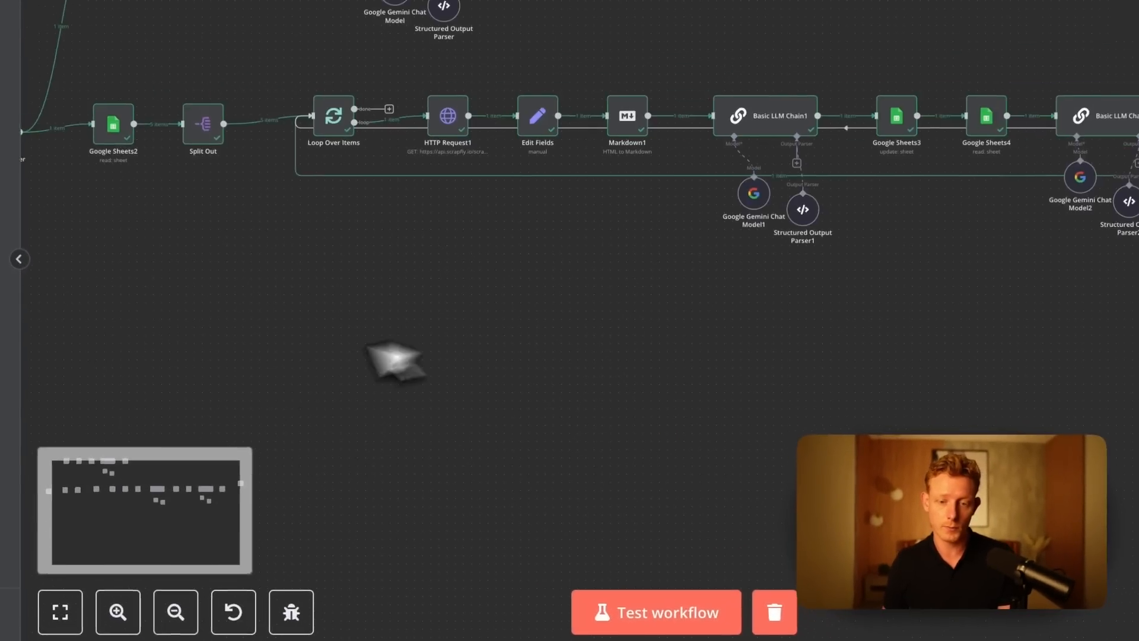
pyautogui.scroll(-3, 531, 338)
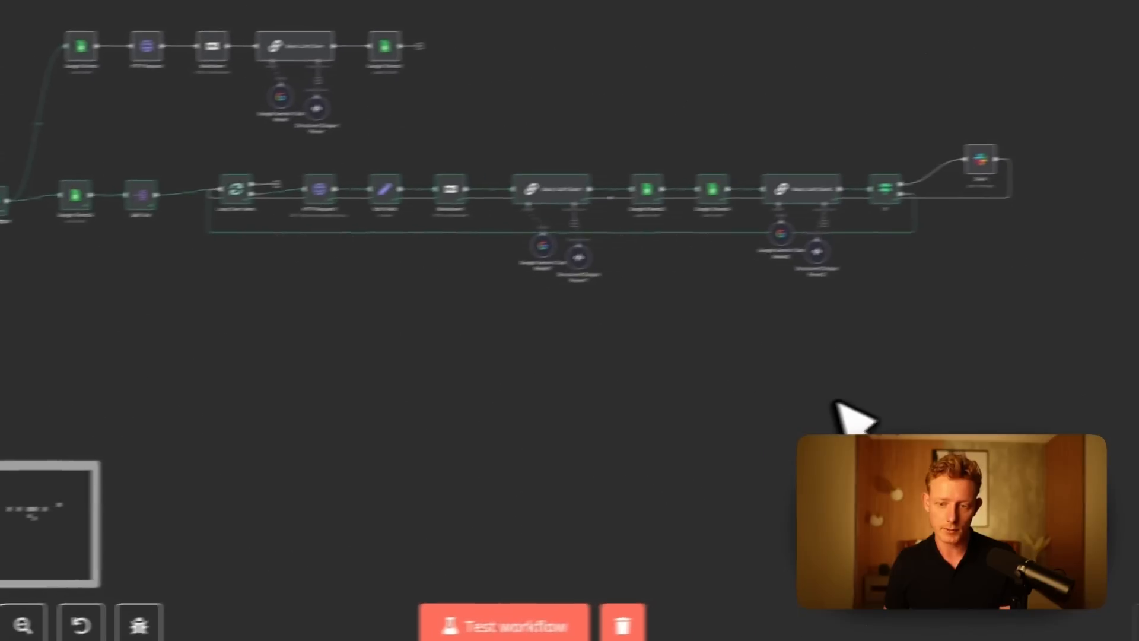
# Duplicate the competitor price-check nodes below the existing branch and link the copy from Schedule Trigger through Split Out to Loop Over Items.
pyautogui.moveTo(603, 316); pyautogui.dragTo(248, 291)
pyautogui.moveTo(479, 391); pyautogui.dragTo(340, 258)
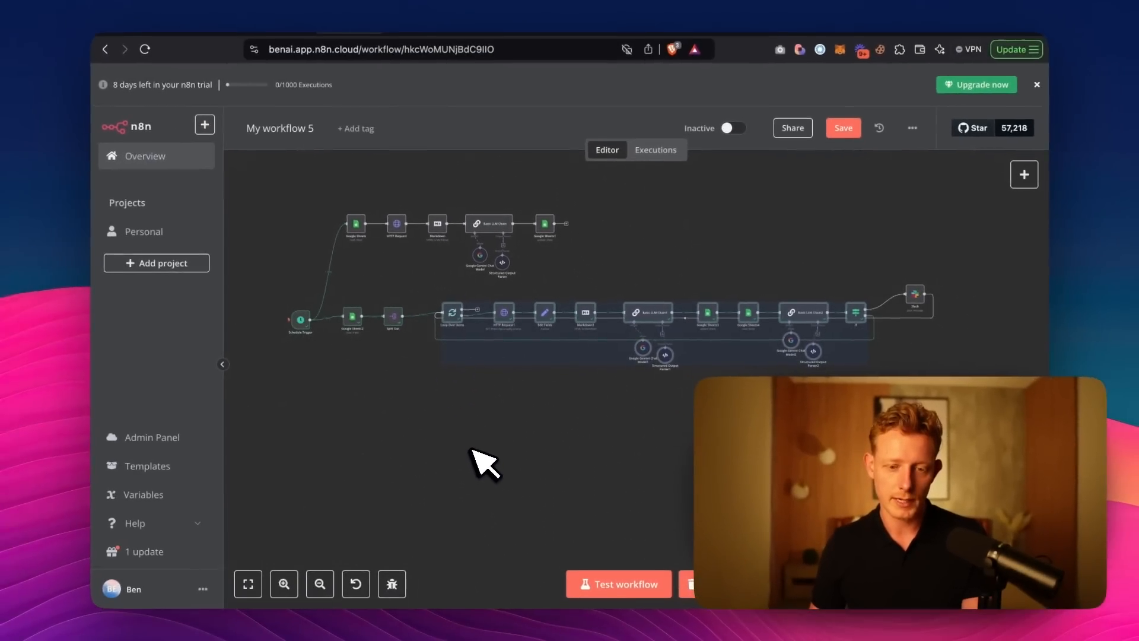
pyautogui.hotkey('ctrl', 'v')
pyautogui.moveTo(529, 382); pyautogui.dragTo(403, 408)
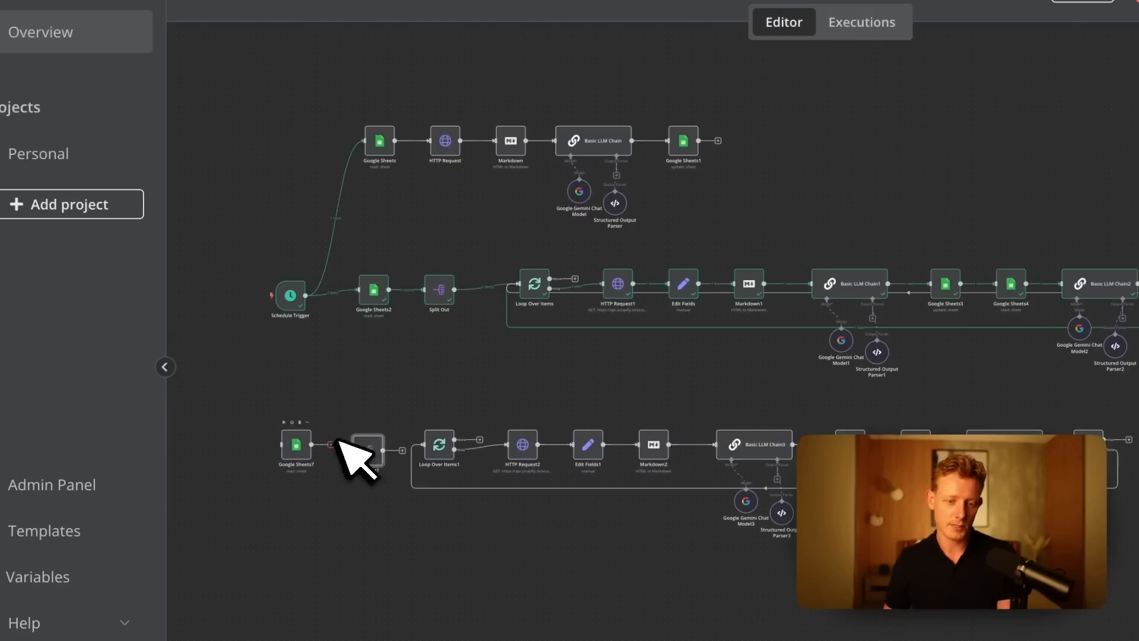
pyautogui.moveTo(409, 450); pyautogui.dragTo(469, 440)
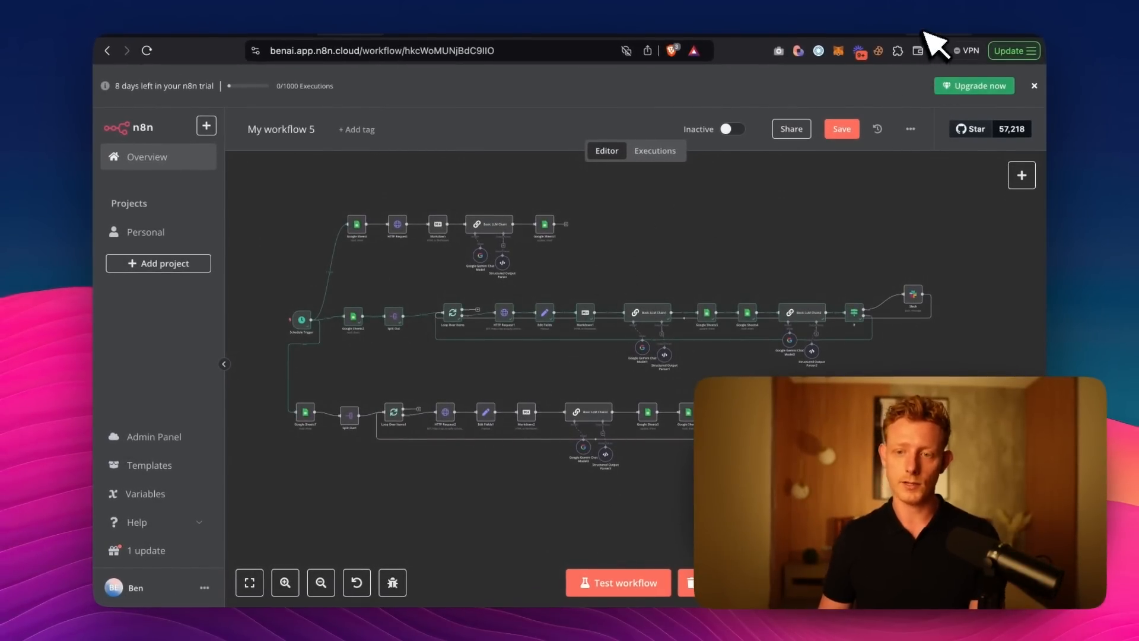
# Open Looker Studio in a new browser tab and create a blank report.
pyautogui.press('super+t')
pyautogui.write('looke')
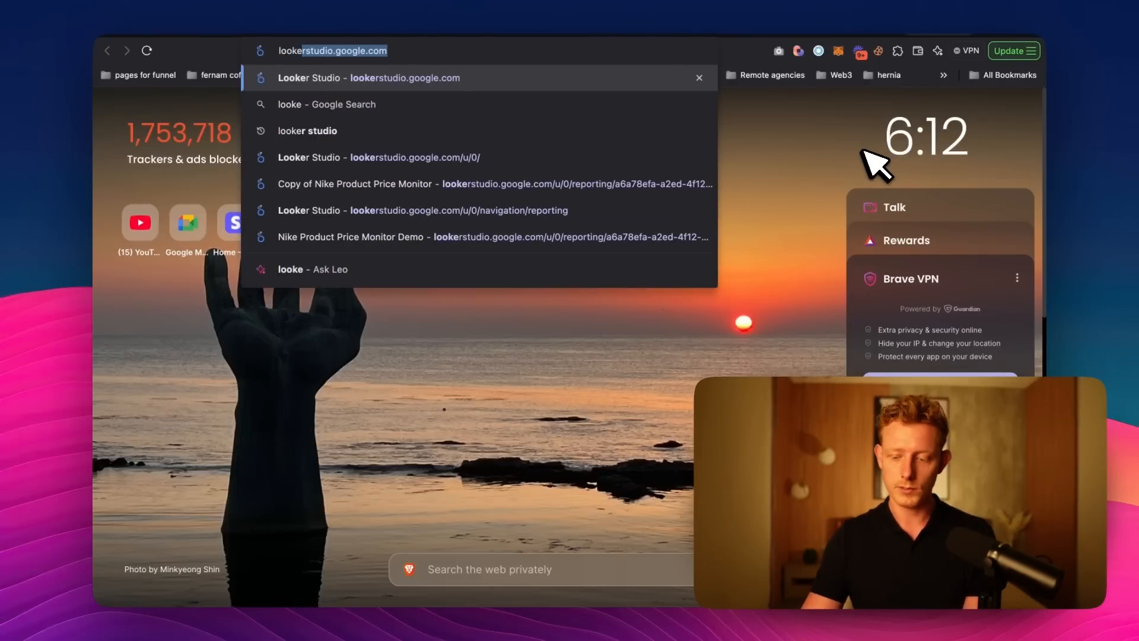
pyautogui.press('Return')
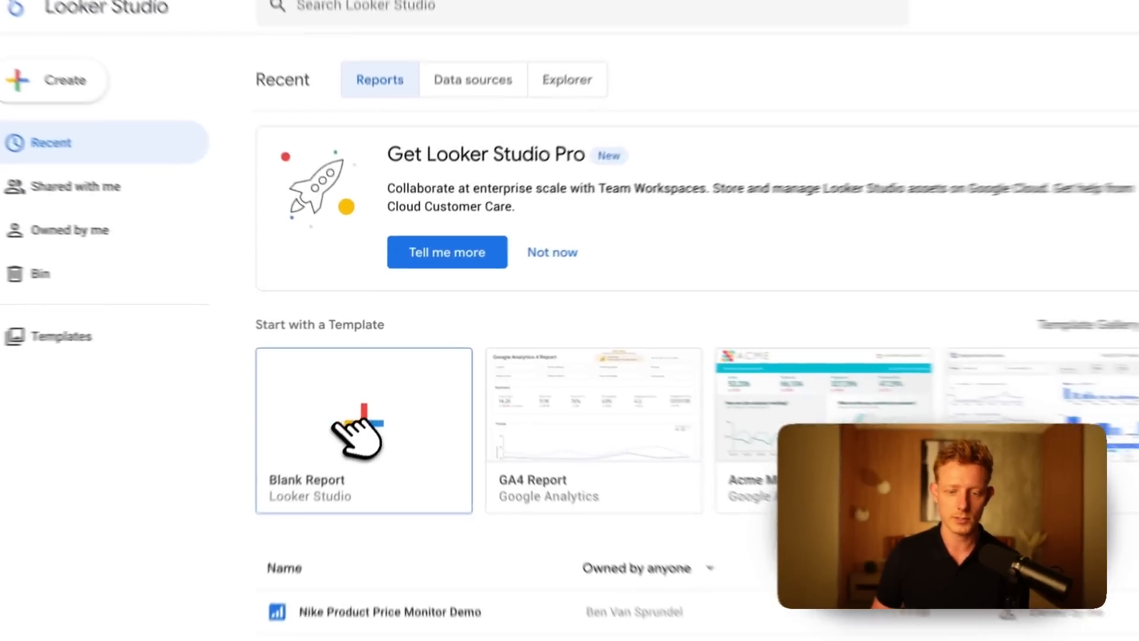
pyautogui.click(341, 427)
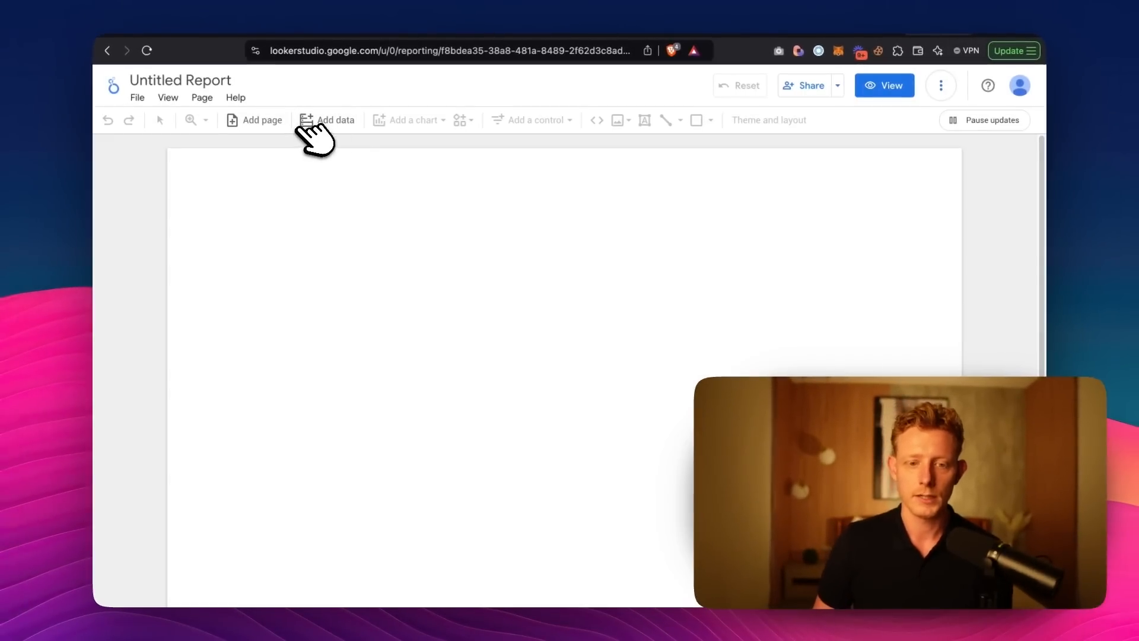
# Add the Nike worksheet of the Nike Price Monitor Demo Google Sheet as report data and shift the inserted table on the page.
pyautogui.click(309, 125)
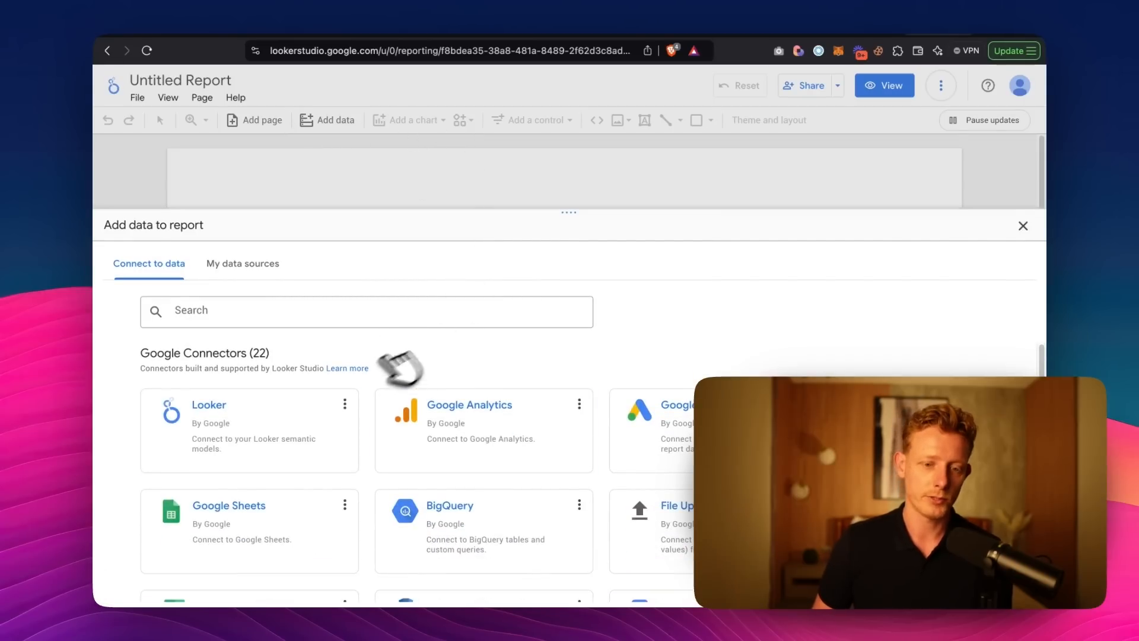
pyautogui.scroll(-2, 396, 379)
pyautogui.scroll(2, 389, 392)
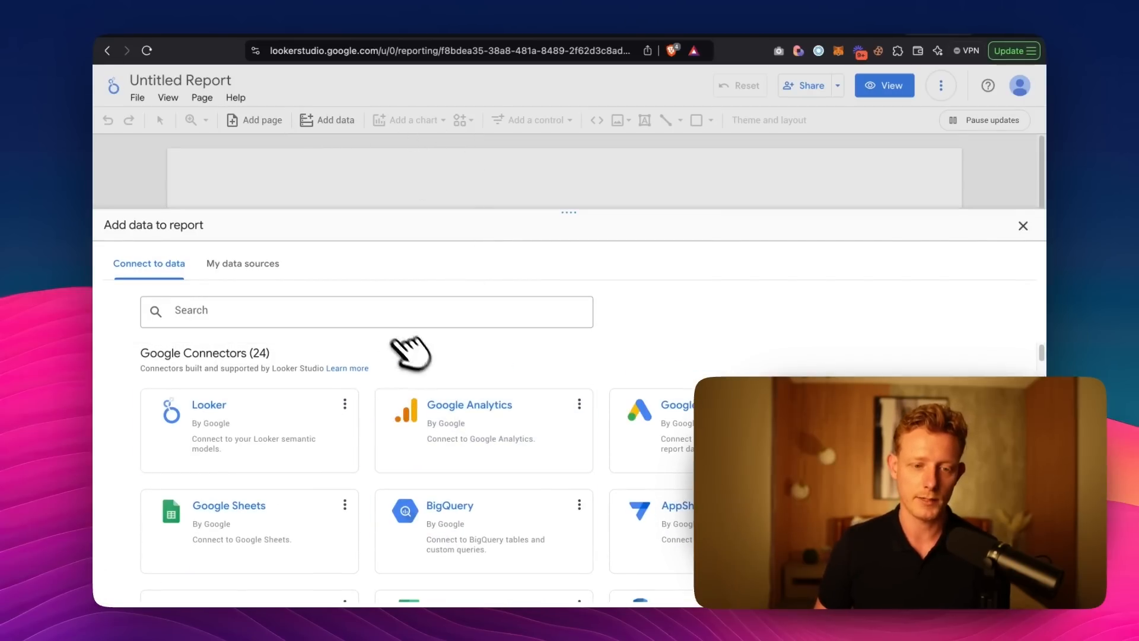
pyautogui.scroll(-1, 374, 385)
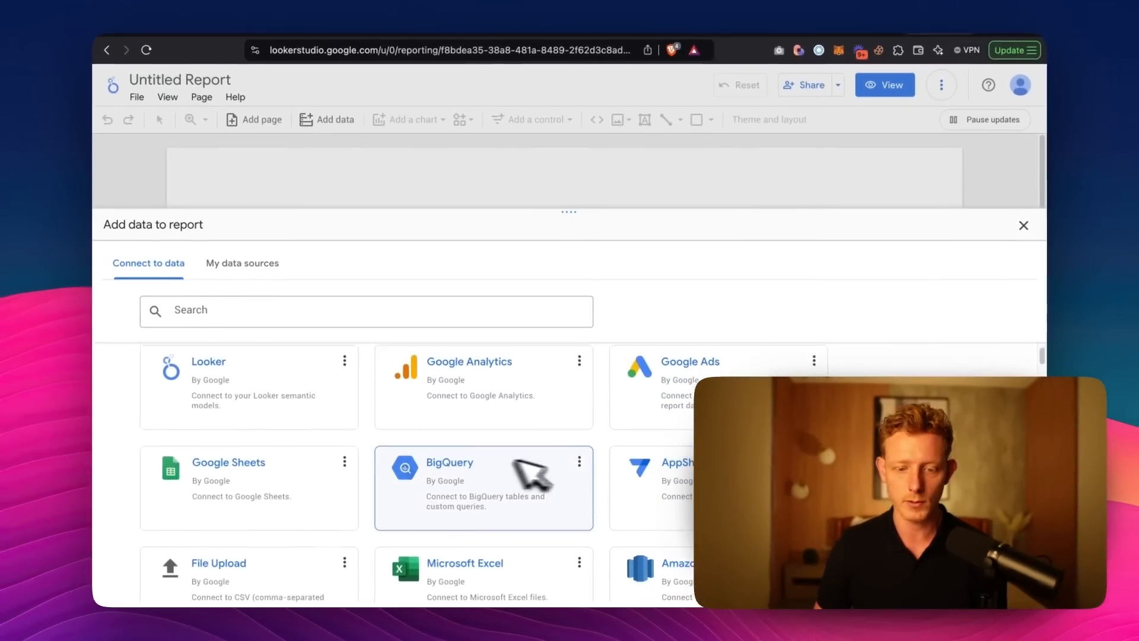
pyautogui.scroll(-3, 475, 469)
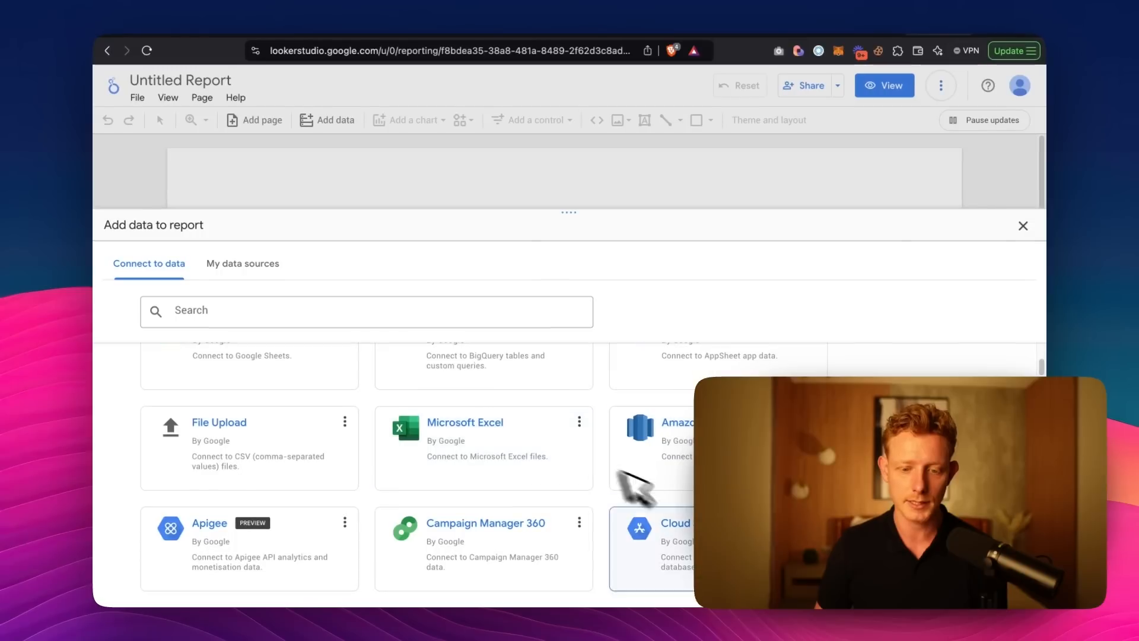
pyautogui.scroll(3, 356, 469)
pyautogui.click(305, 452)
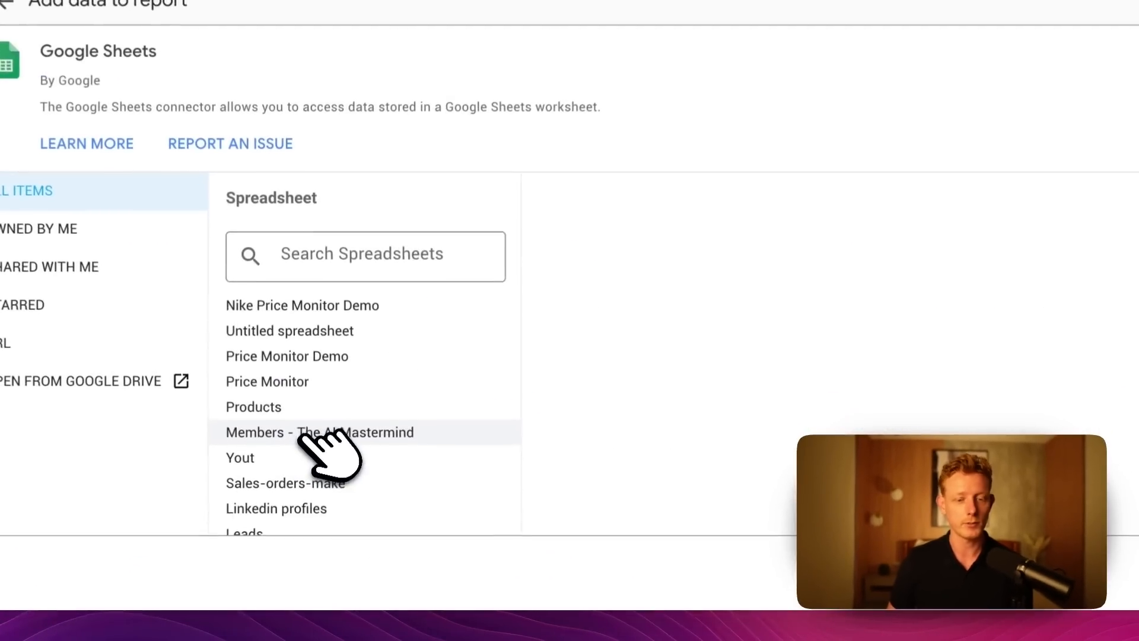
pyautogui.click(271, 301)
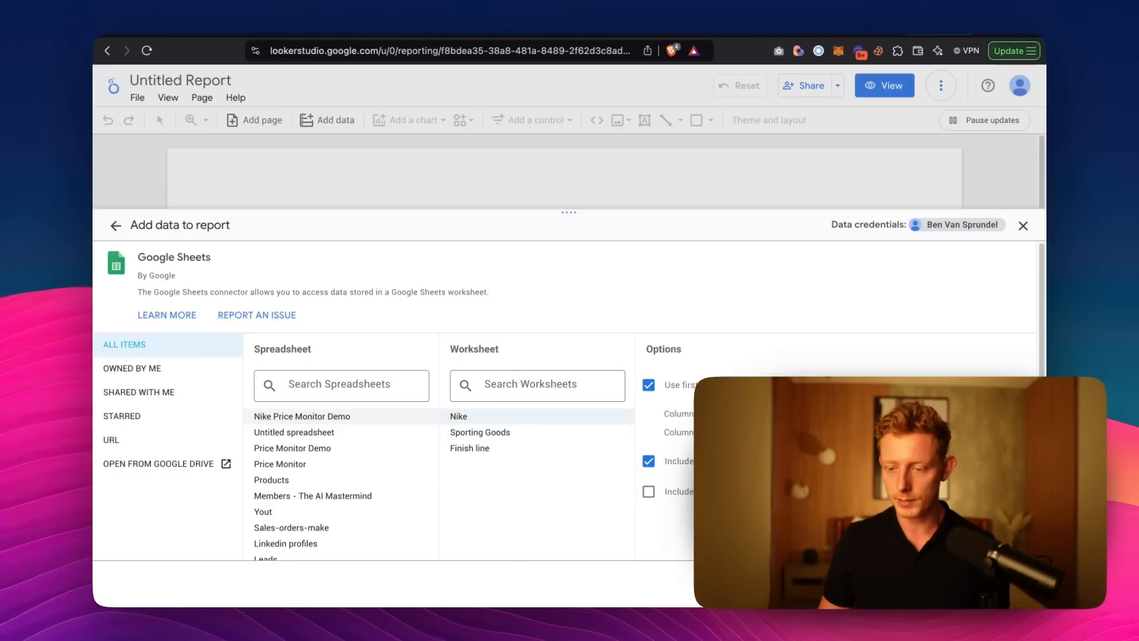
pyautogui.click(1011, 584)
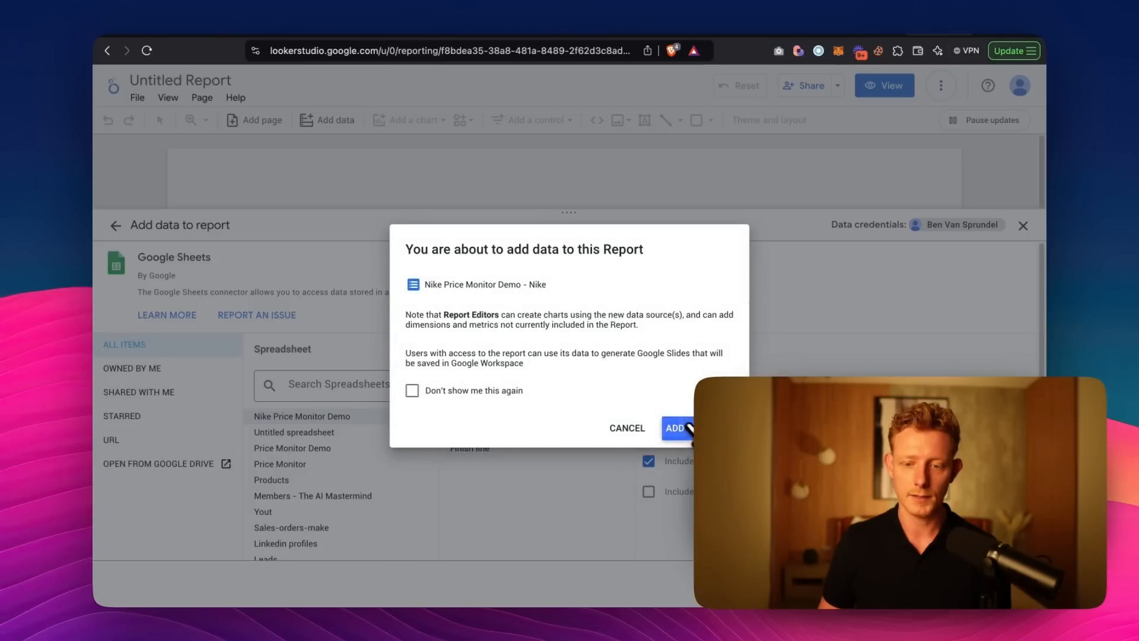
pyautogui.click(679, 428)
pyautogui.moveTo(223, 261); pyautogui.dragTo(350, 246)
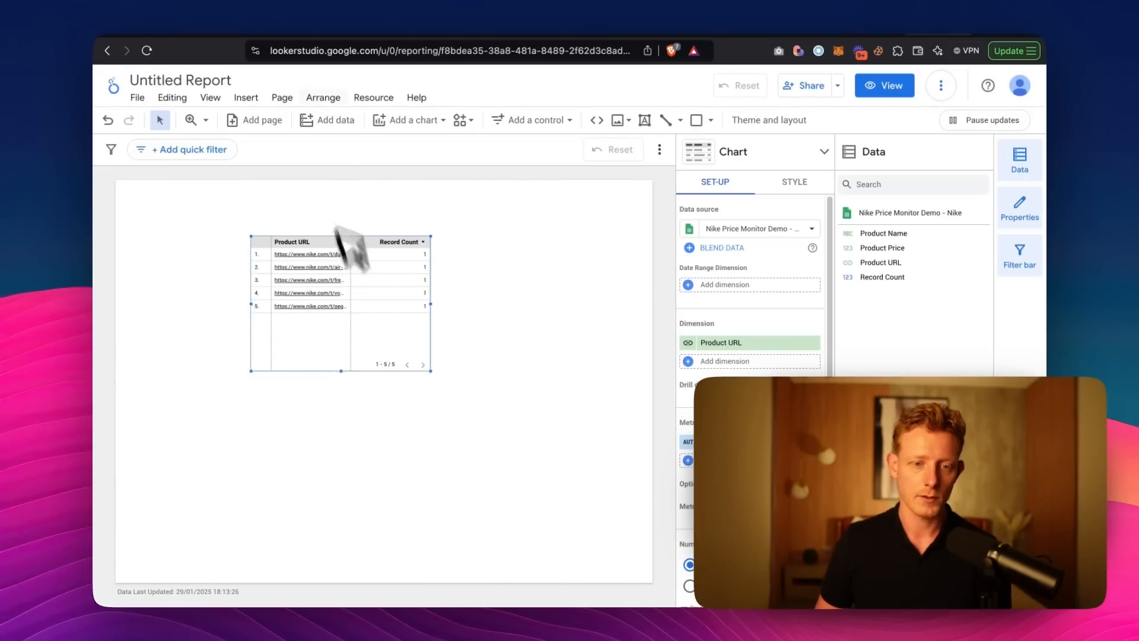
# Add the Sporting Goods worksheet of Nike Price Monitor Demo as a second Google Sheets data source in the report.
pyautogui.click(393, 97)
pyautogui.click(468, 125)
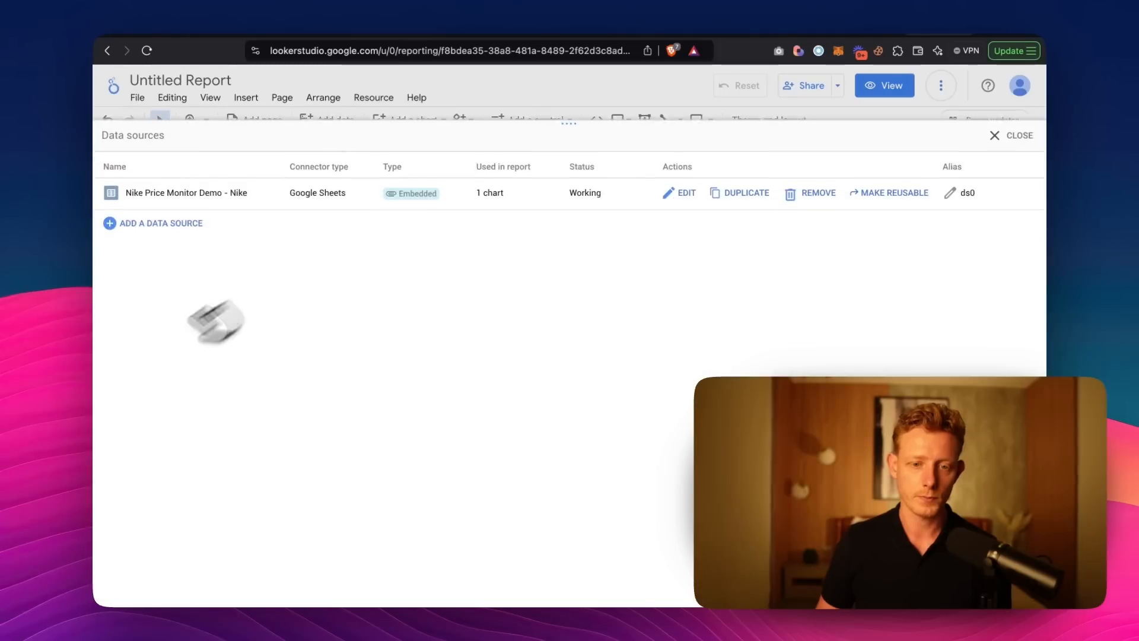
pyautogui.click(145, 209)
pyautogui.click(352, 397)
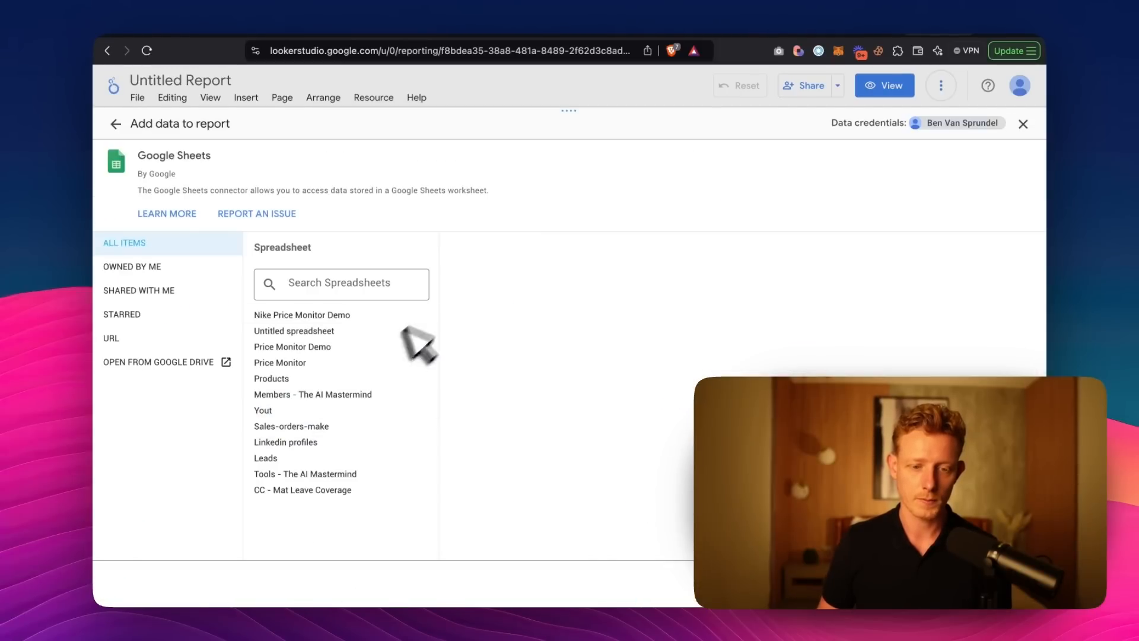
pyautogui.click(327, 313)
pyautogui.click(1012, 583)
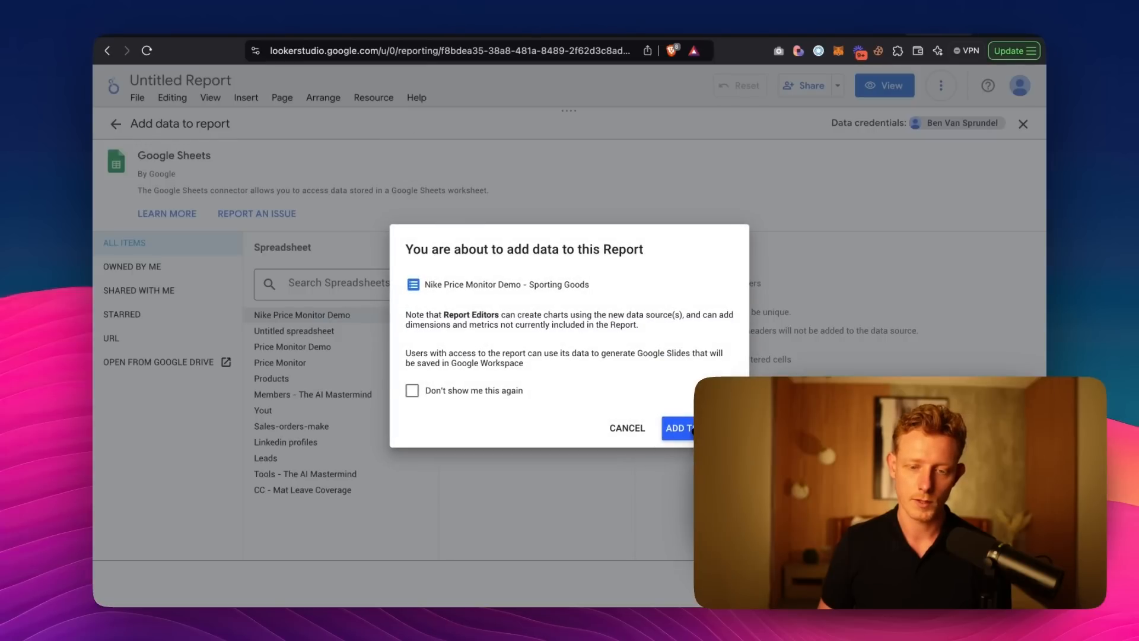
pyautogui.click(688, 427)
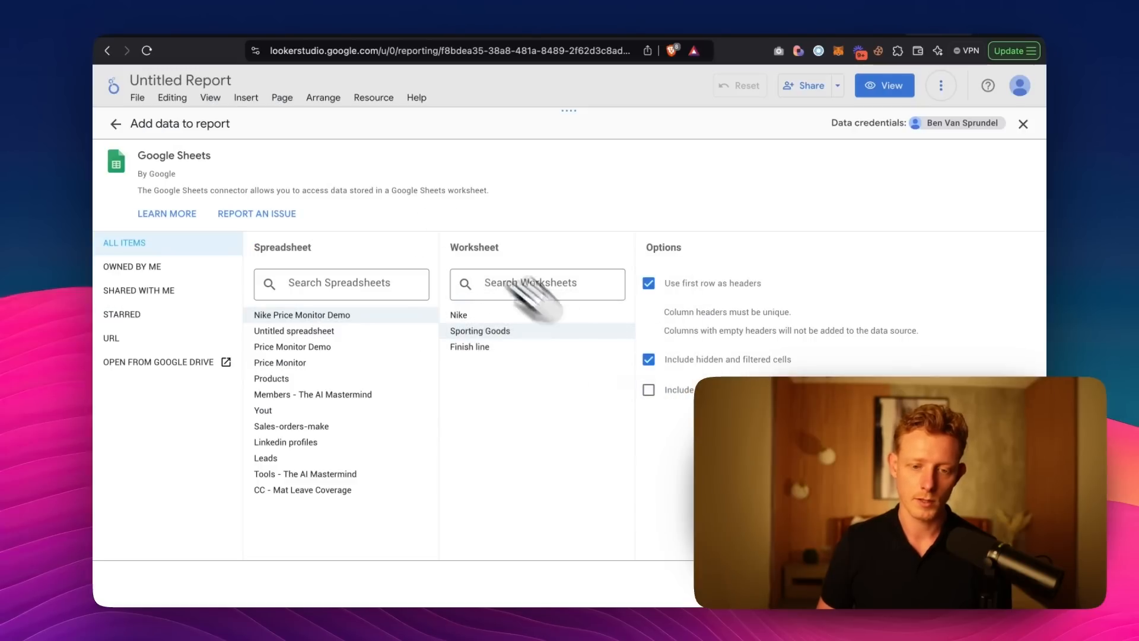
# Add the Finish line worksheet of Nike Price Monitor Demo as a third Google Sheets data source in the report.
pyautogui.click(356, 98)
pyautogui.click(403, 122)
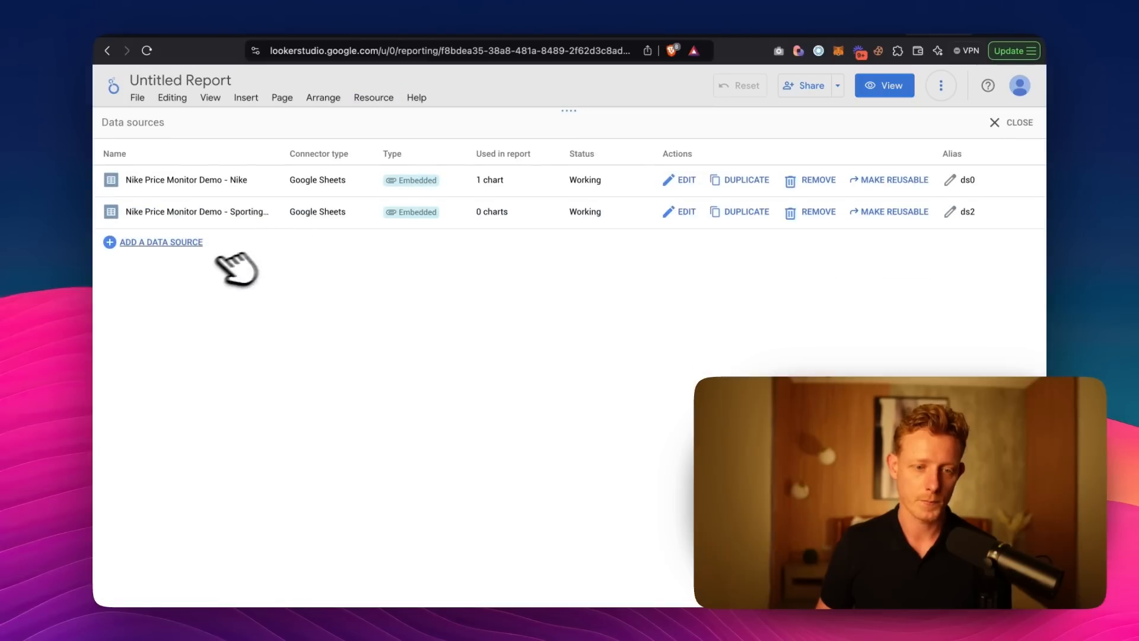
pyautogui.click(178, 240)
pyautogui.click(332, 415)
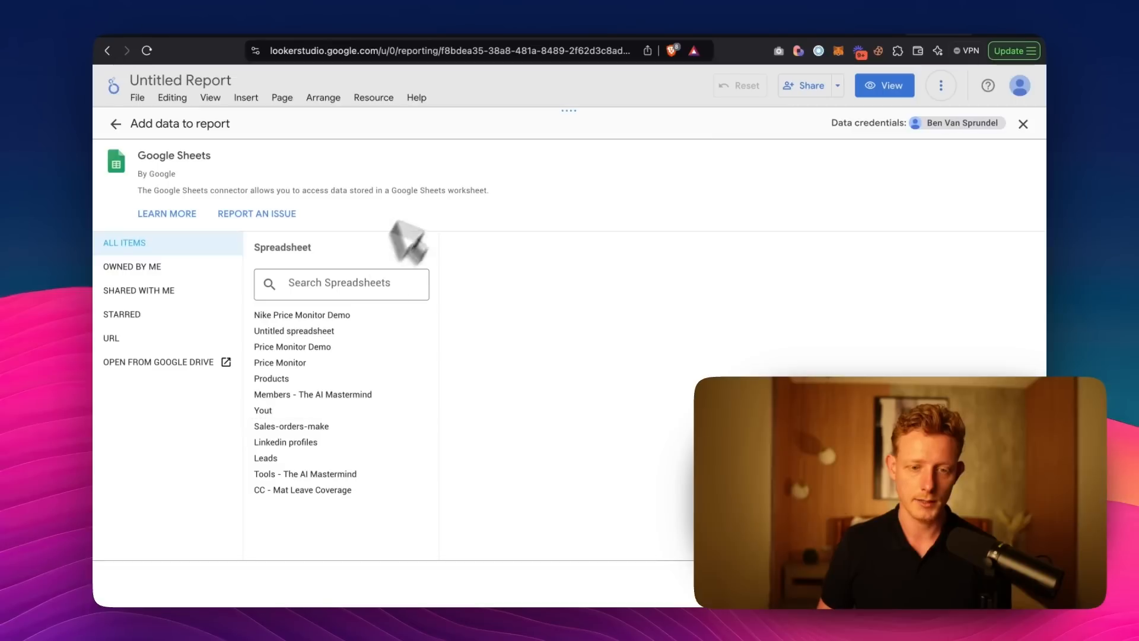
pyautogui.click(303, 317)
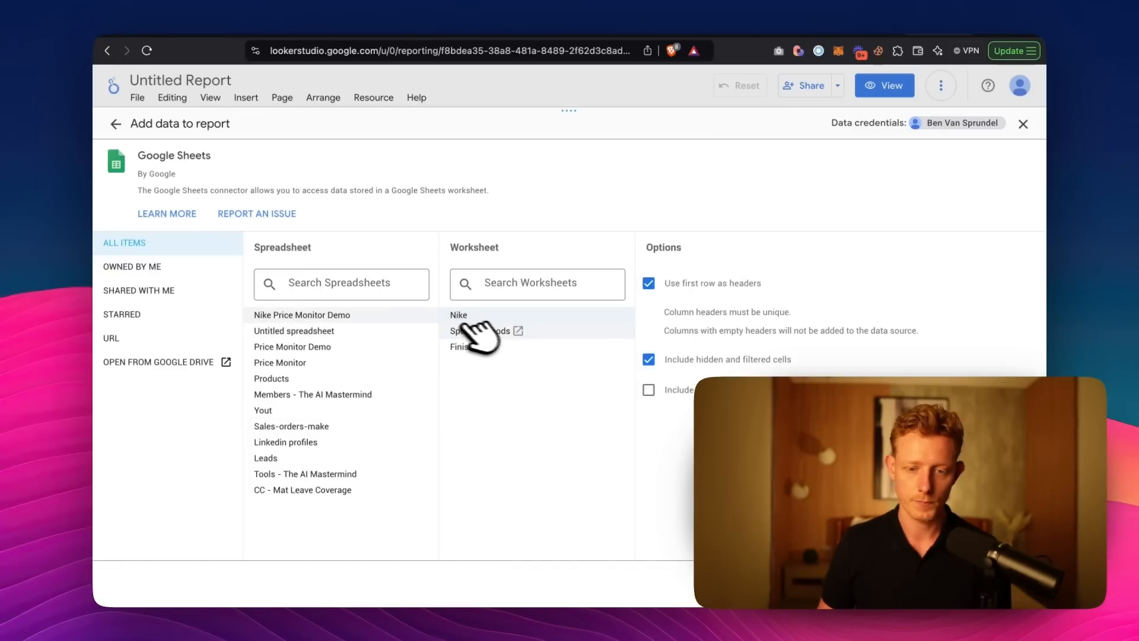
pyautogui.click(504, 347)
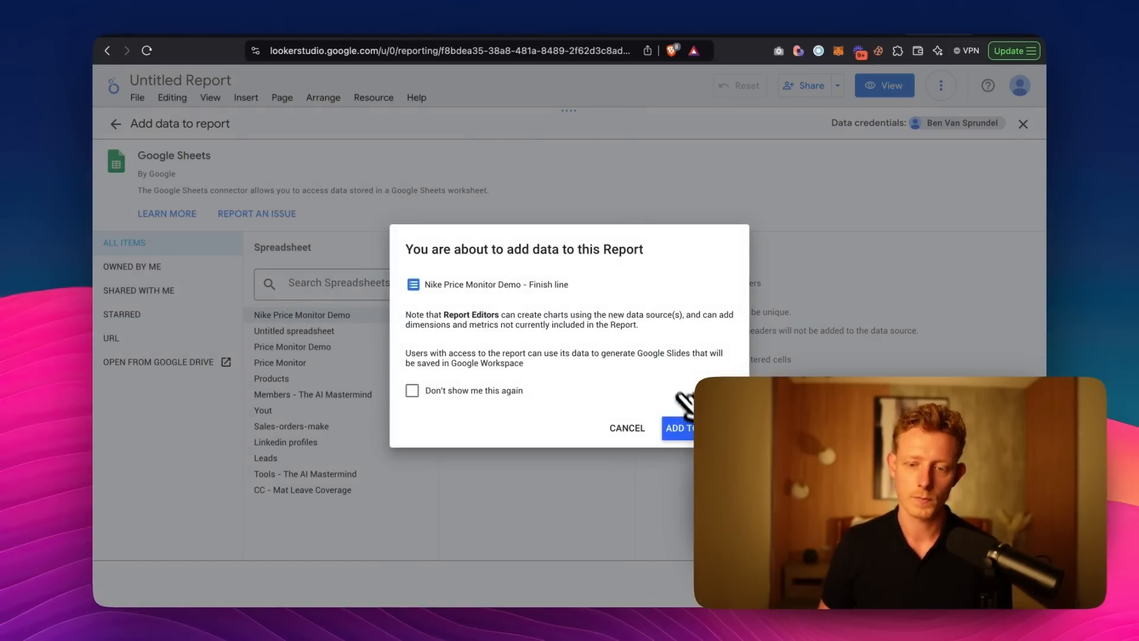
pyautogui.click(677, 425)
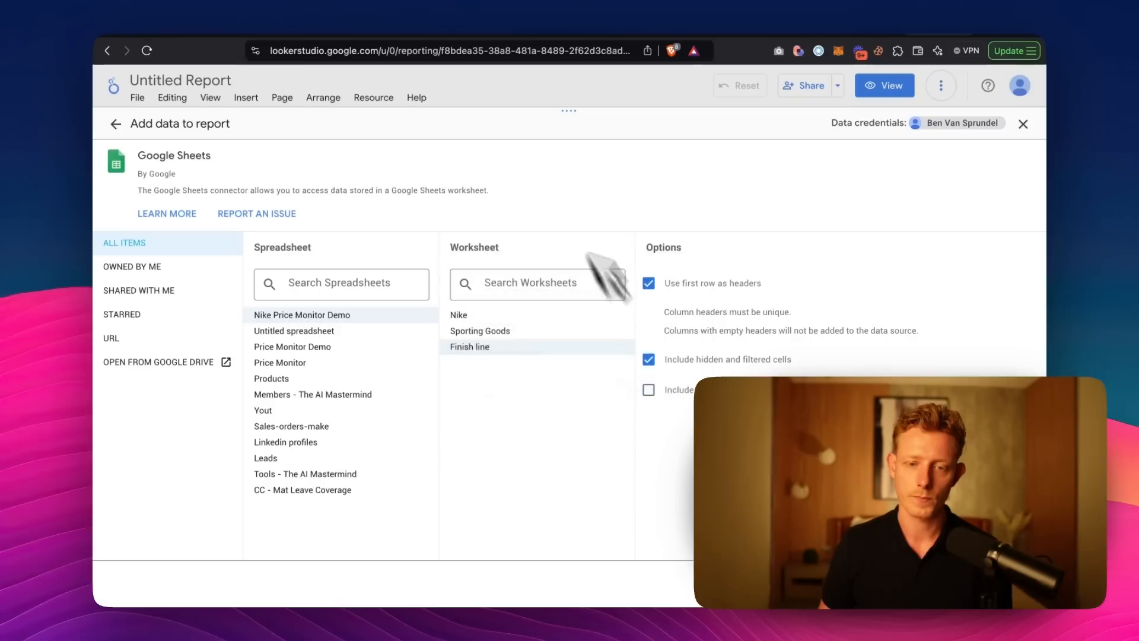
# Delete the default Product URL table from the report page.
pyautogui.click(500, 337)
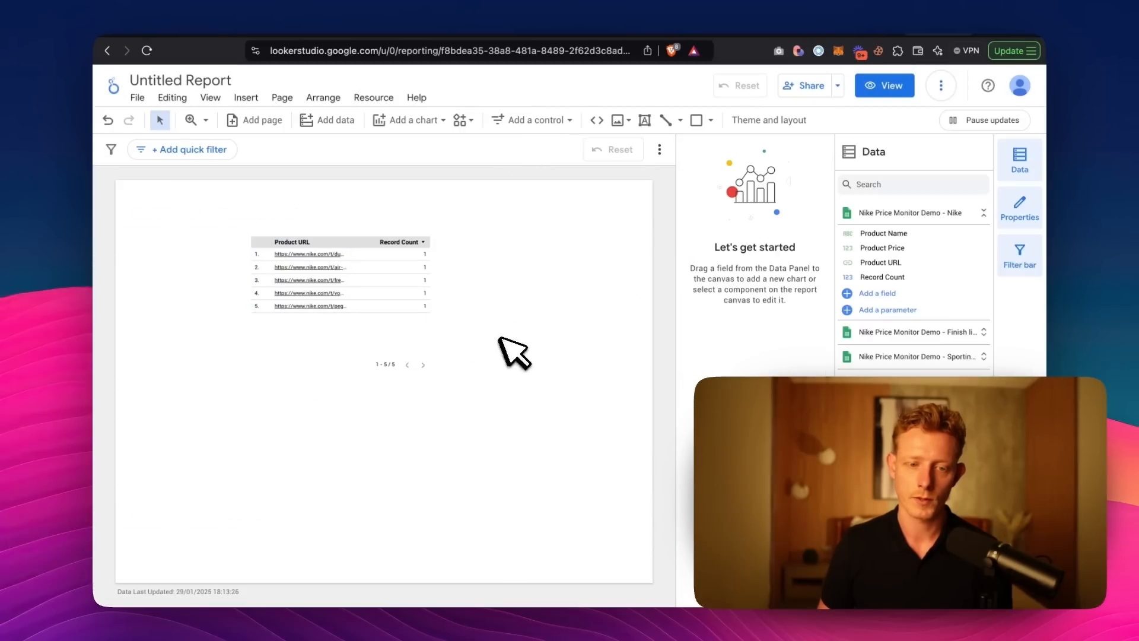
pyautogui.rightClick(383, 279)
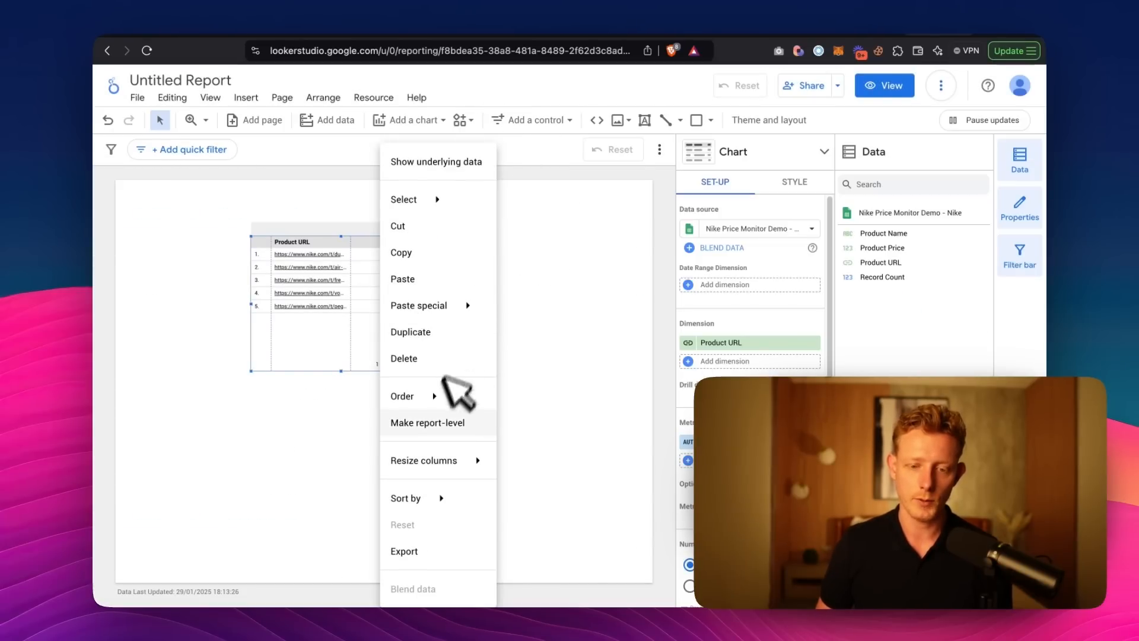
pyautogui.click(419, 359)
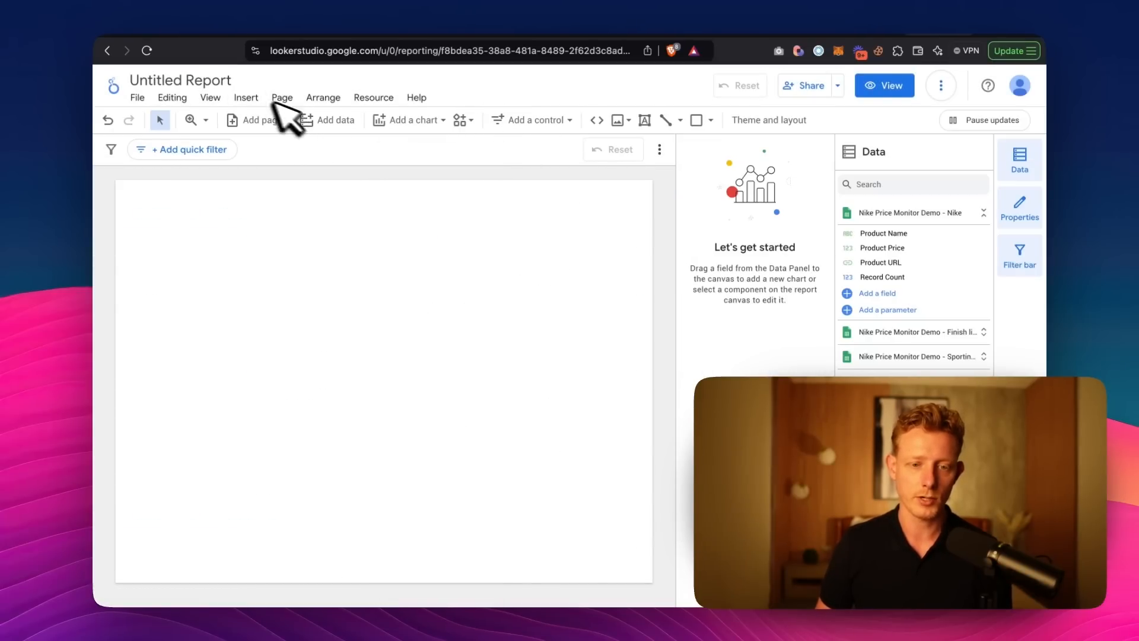
# Add a column chart near the page's upper-left corner and enlarge it to span most of the page width.
pyautogui.click(397, 120)
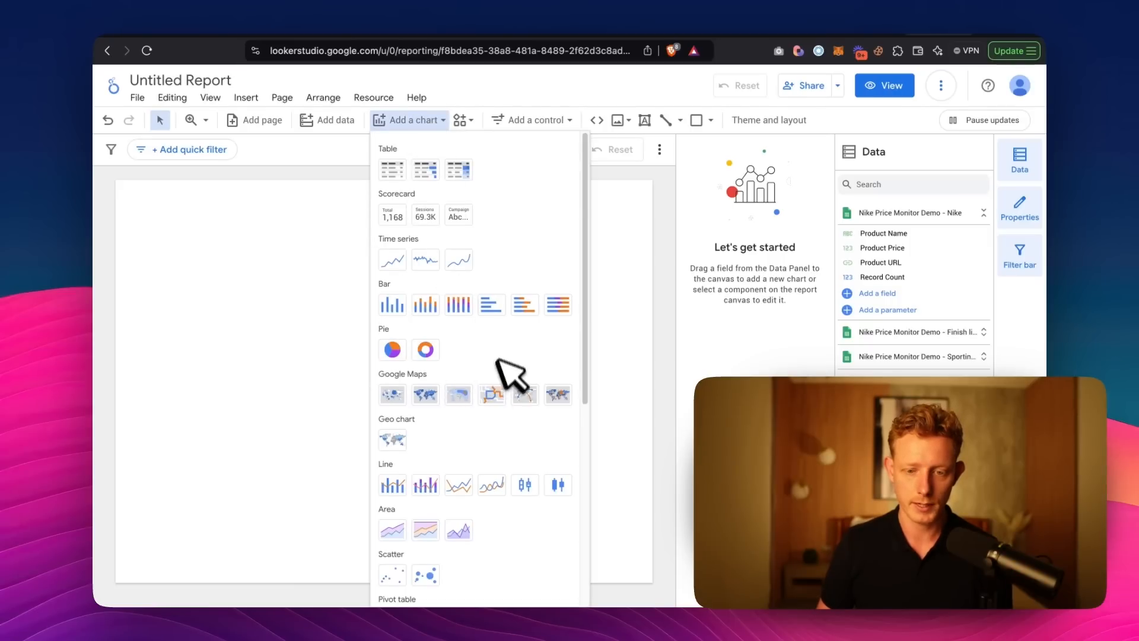
pyautogui.scroll(-1, 475, 332)
pyautogui.click(394, 290)
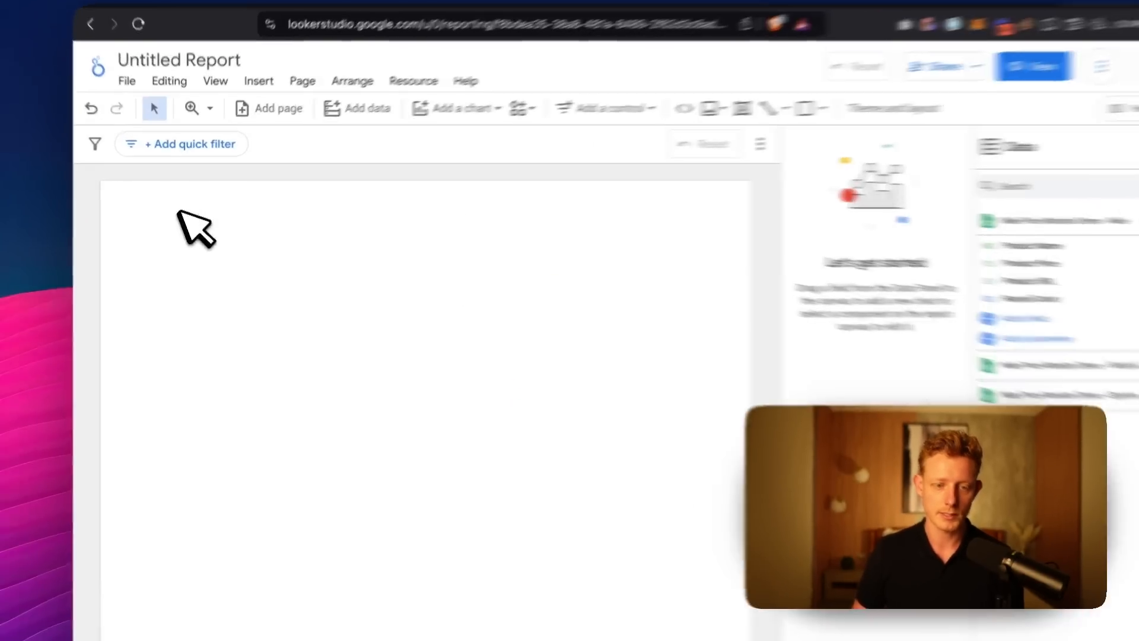
pyautogui.click(190, 205)
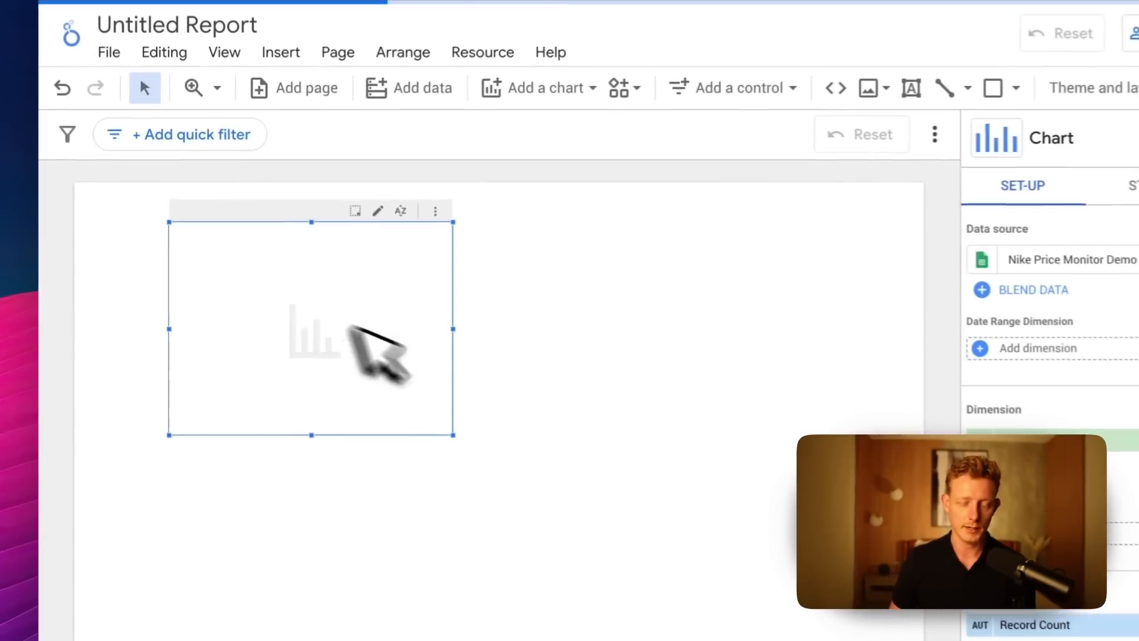
pyautogui.moveTo(459, 332); pyautogui.dragTo(871, 335)
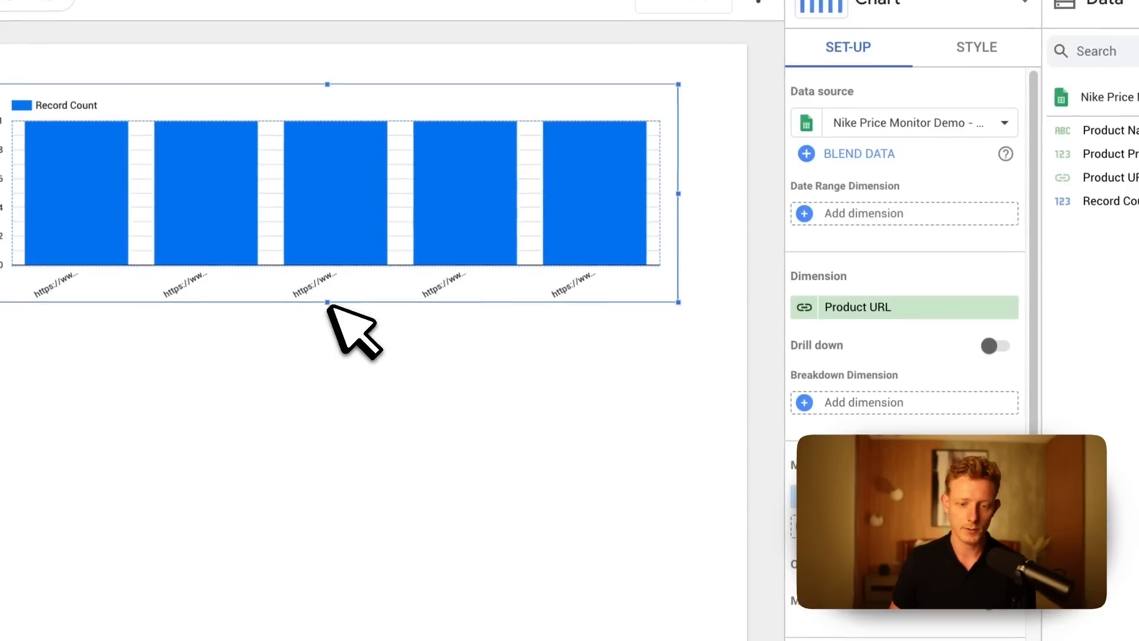
pyautogui.moveTo(329, 305); pyautogui.dragTo(348, 466)
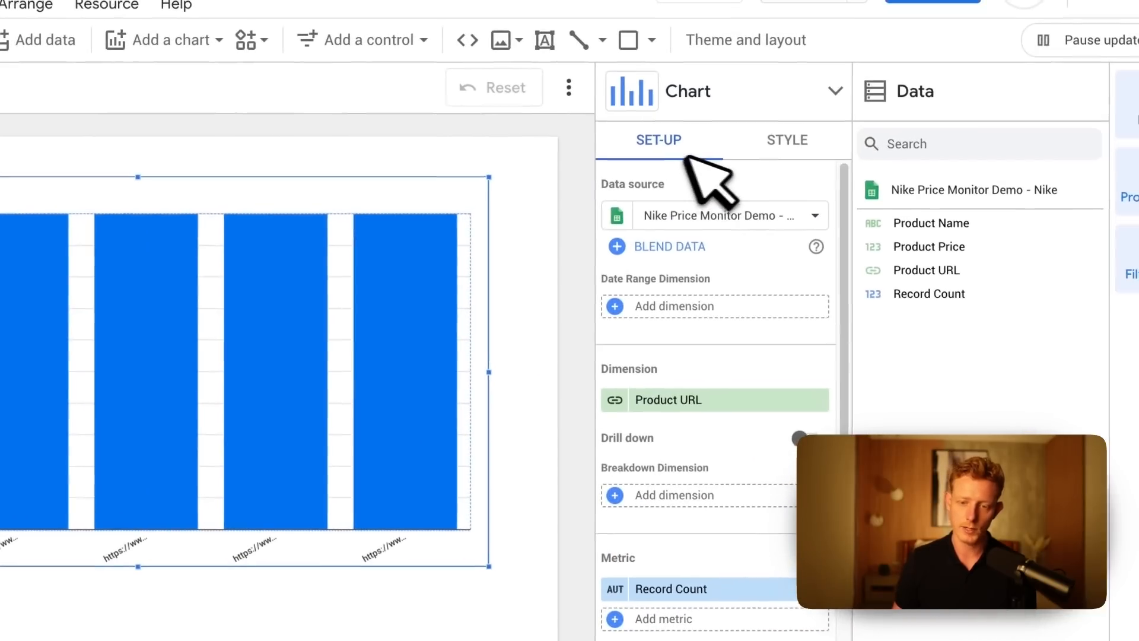
pyautogui.click(715, 222)
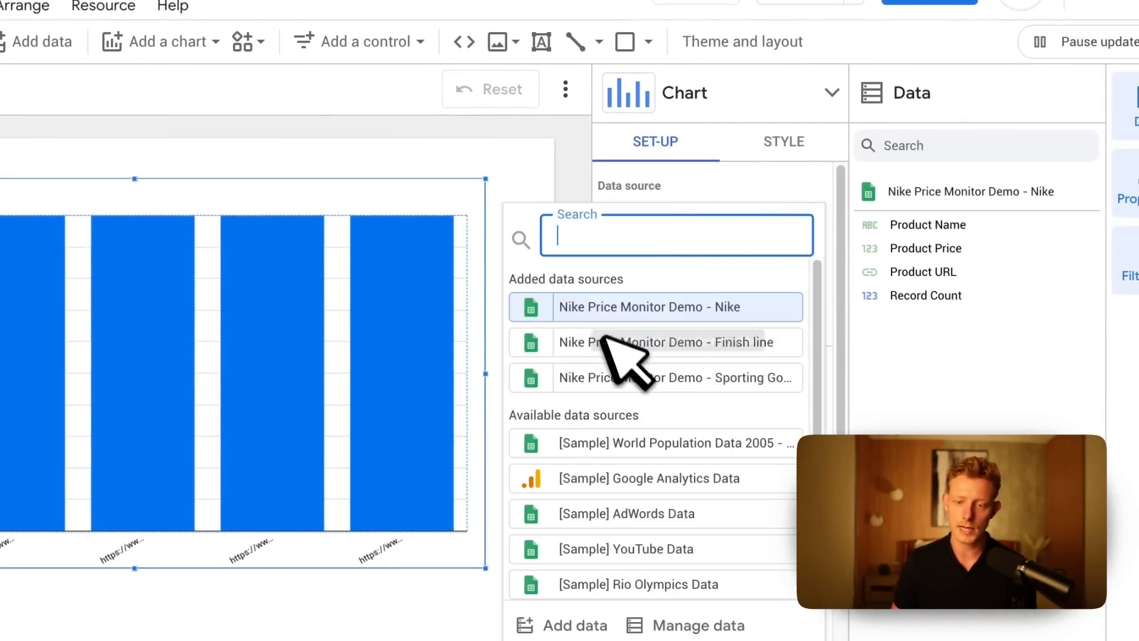
pyautogui.click(707, 188)
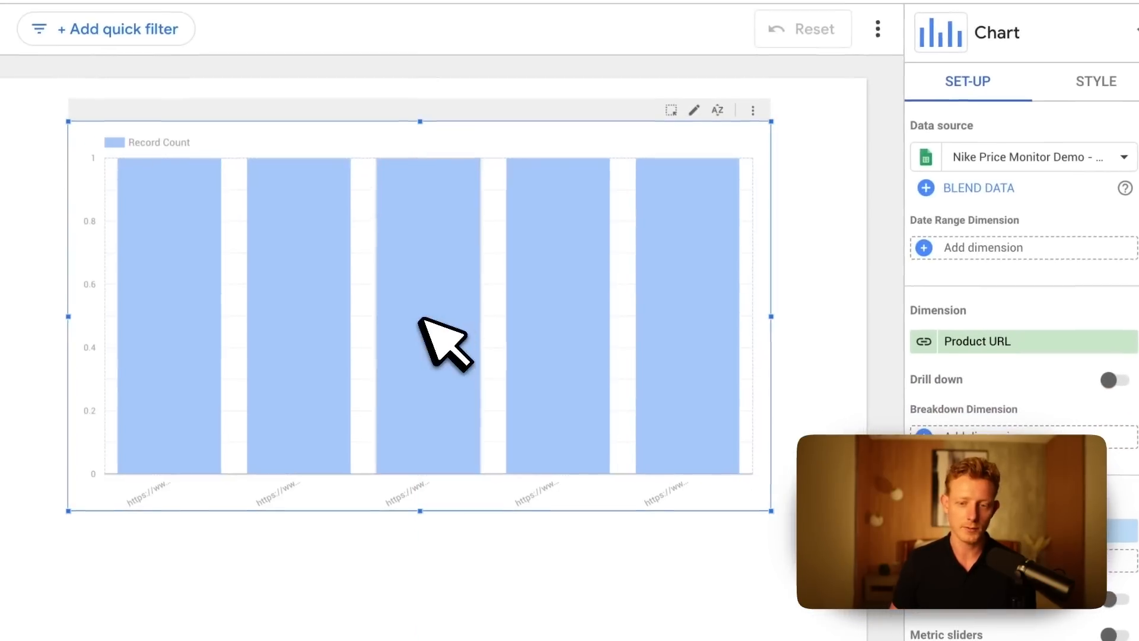
pyautogui.click(421, 319)
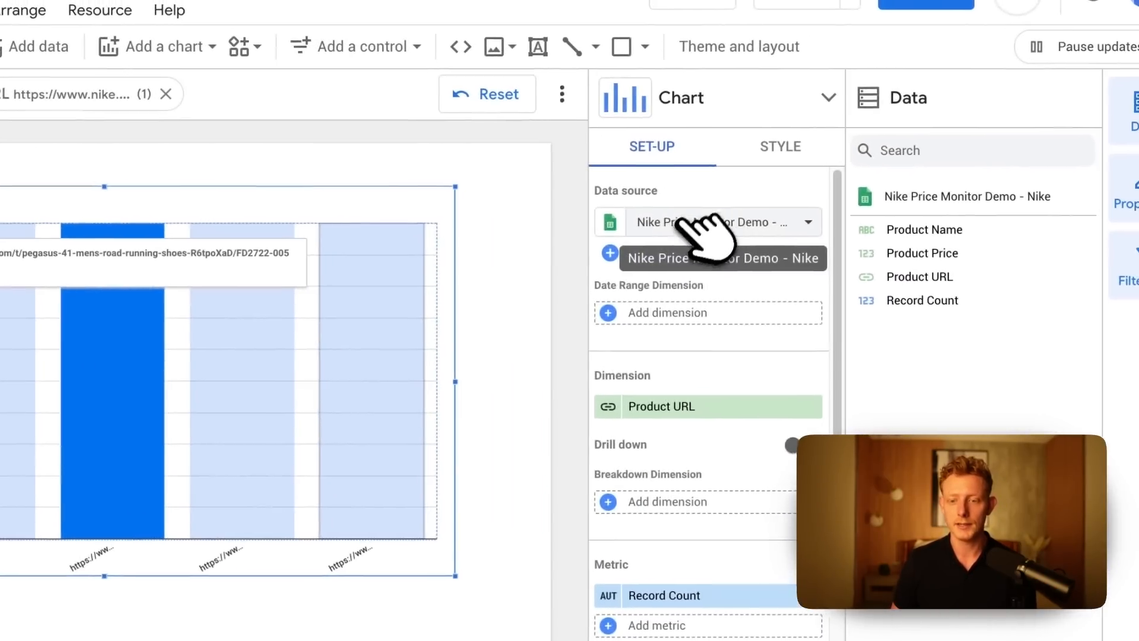
pyautogui.click(805, 200)
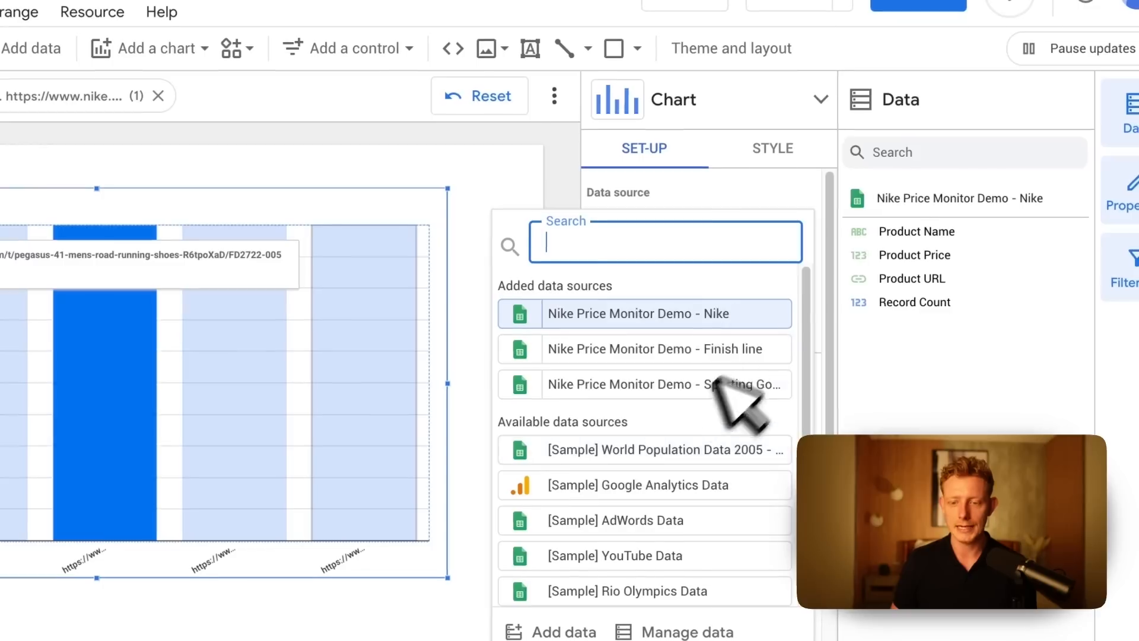
pyautogui.click(714, 171)
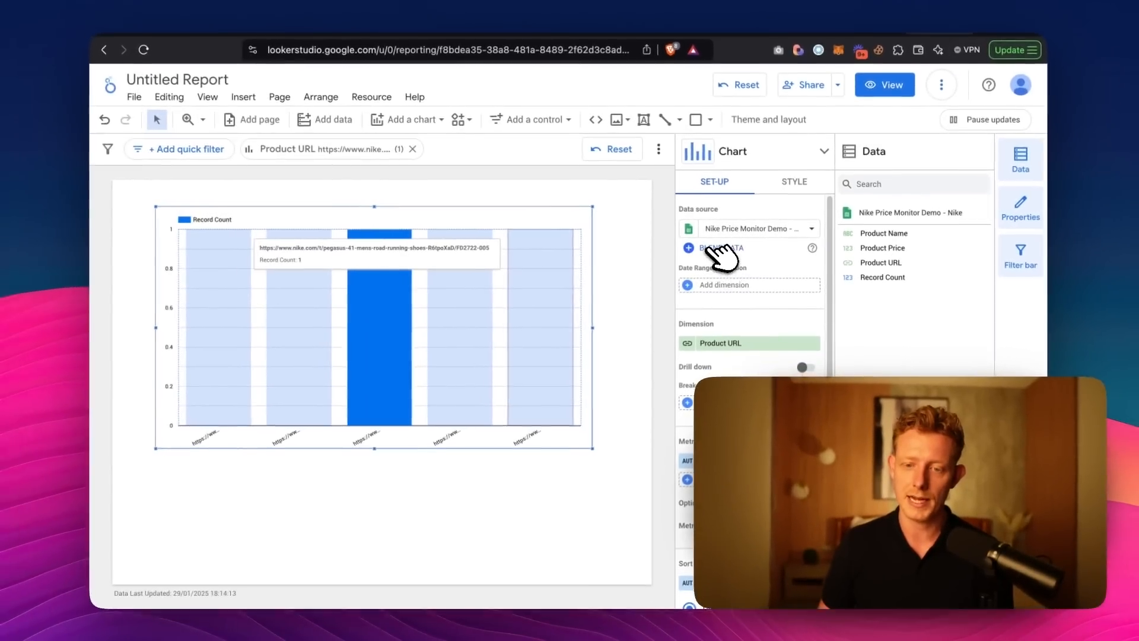
# Start a data blend from the chart's Nike source and name its first table Nike.
pyautogui.click(712, 248)
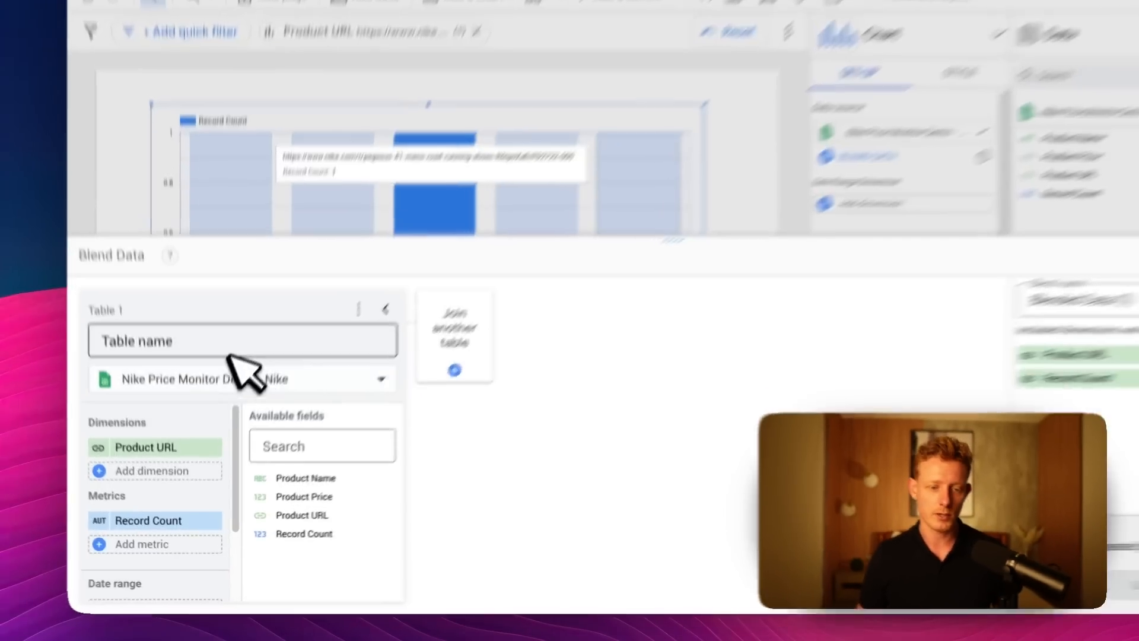
pyautogui.click(217, 396)
pyautogui.write('Nike')
pyautogui.click(148, 457)
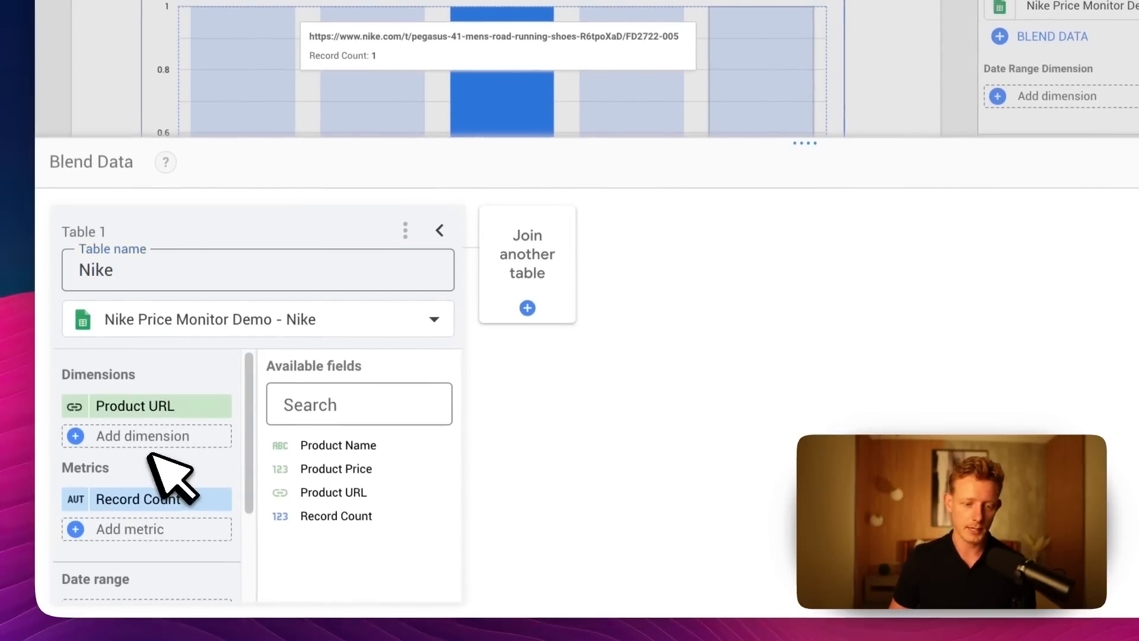
# Add Product Name as a dimension of the Nike table and replace its Record Count metric with Product Price.
pyautogui.click(145, 360)
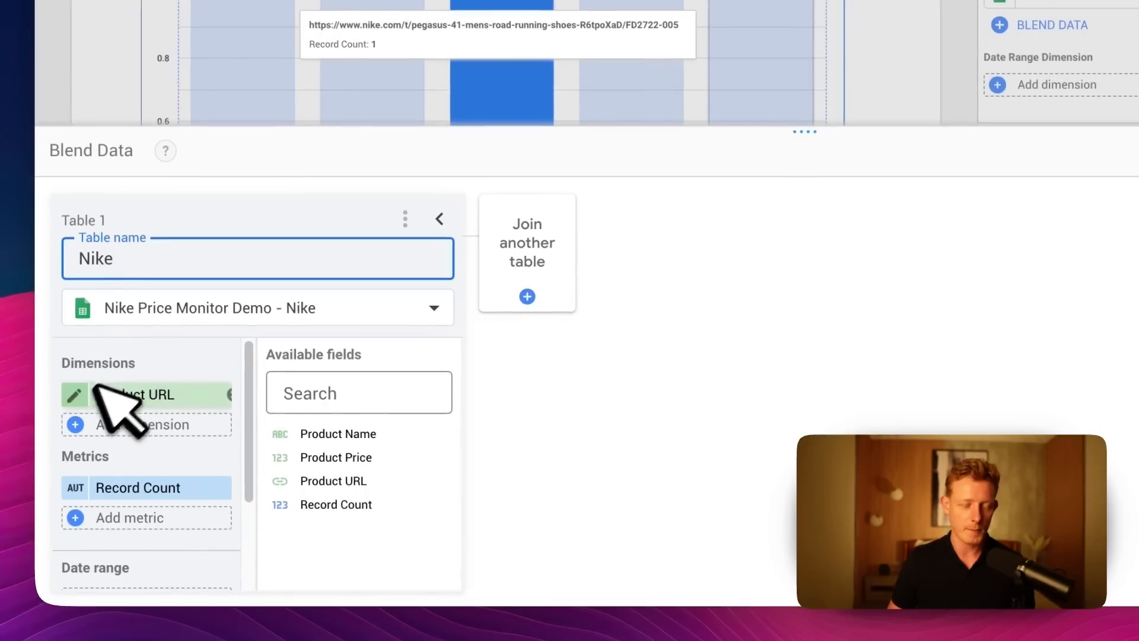
pyautogui.click(119, 422)
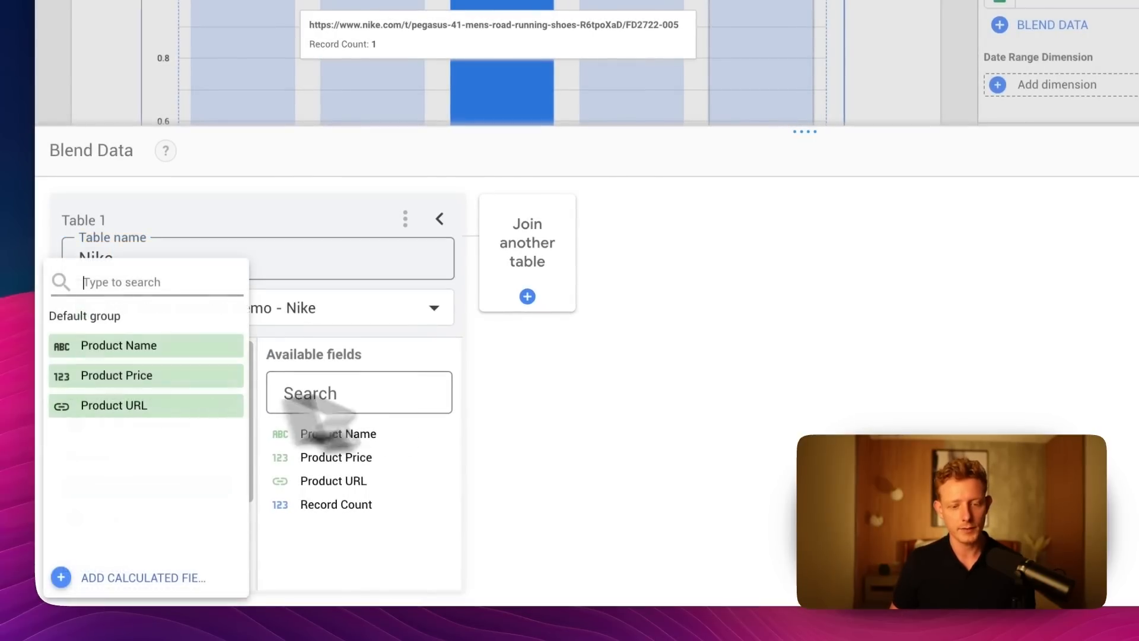
pyautogui.click(160, 345)
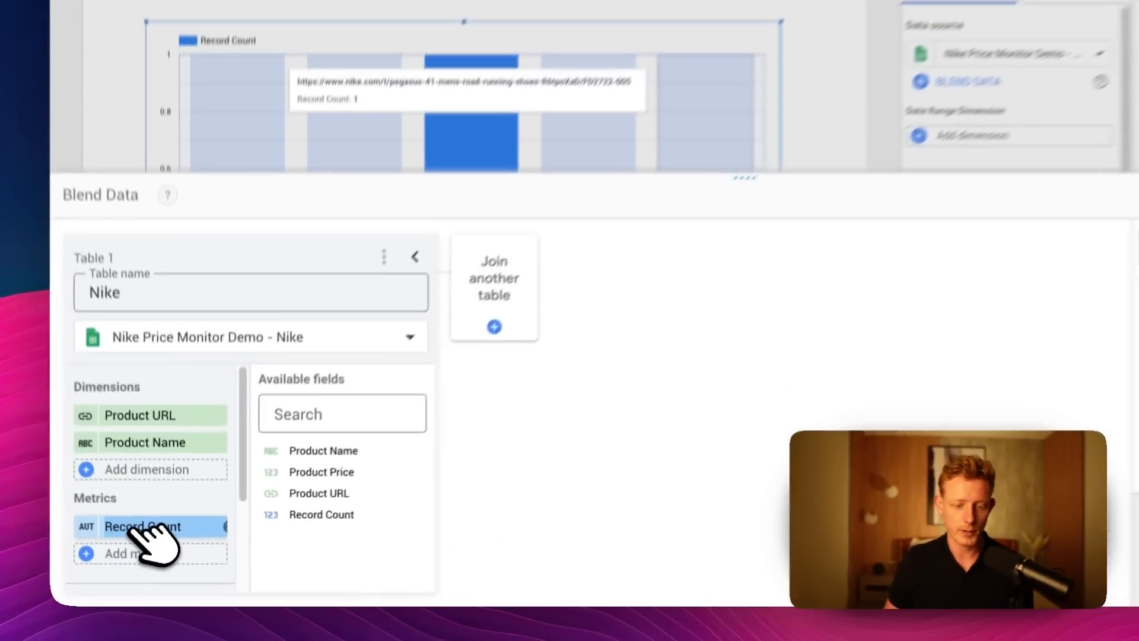
pyautogui.click(157, 553)
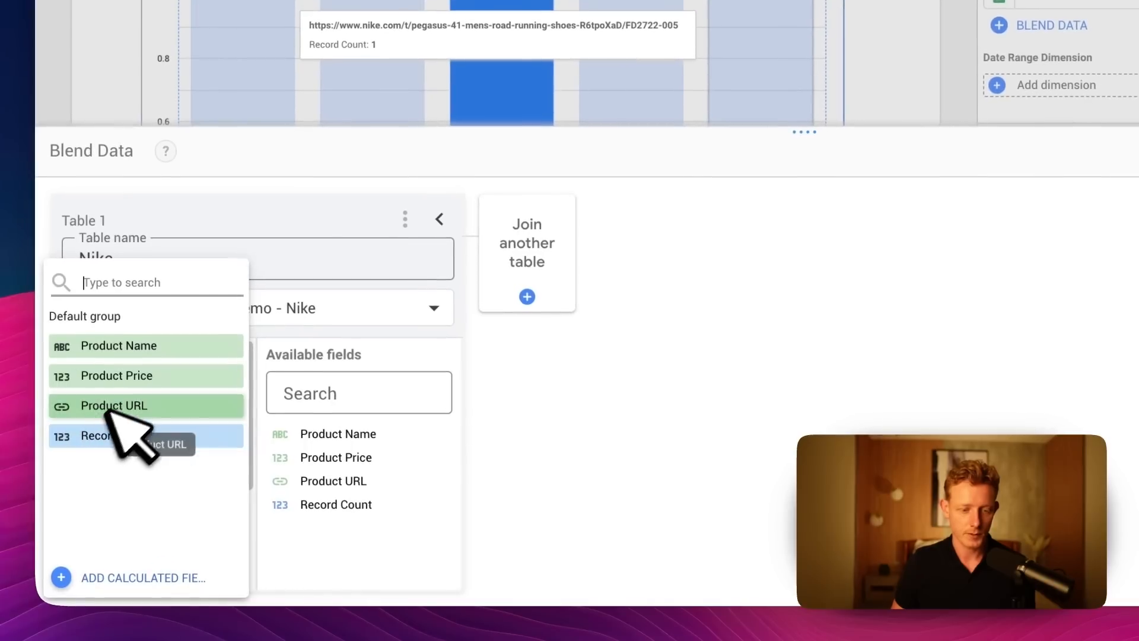
pyautogui.click(140, 375)
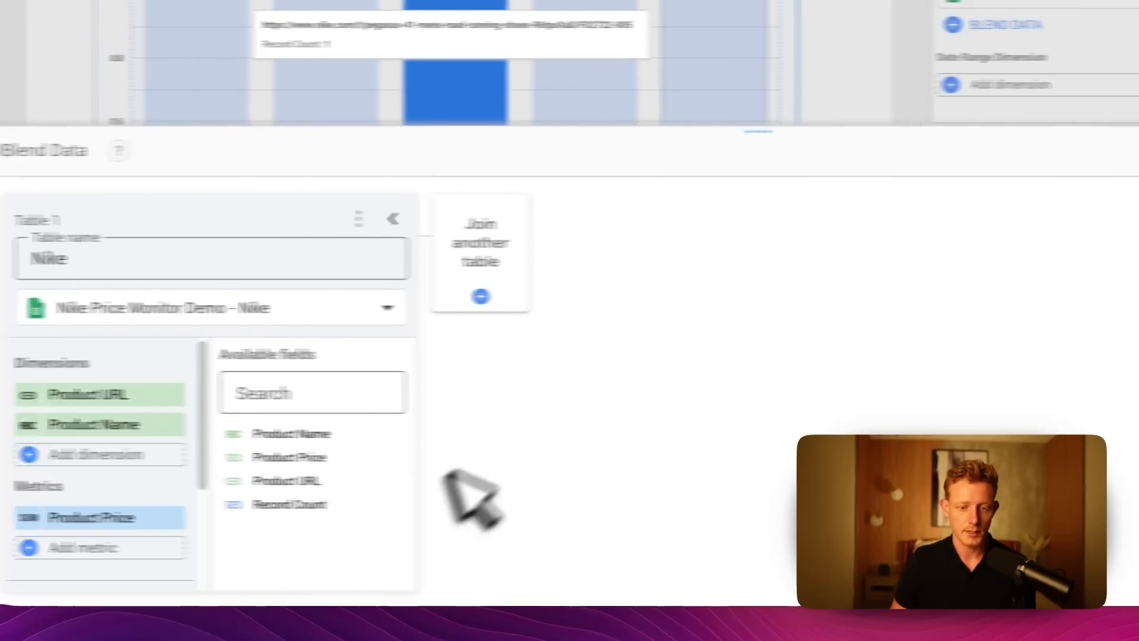
# Join the Nike Price Monitor Demo - Finish line source as the second table, using Product Price as its metric instead of a dimension.
pyautogui.click(564, 303)
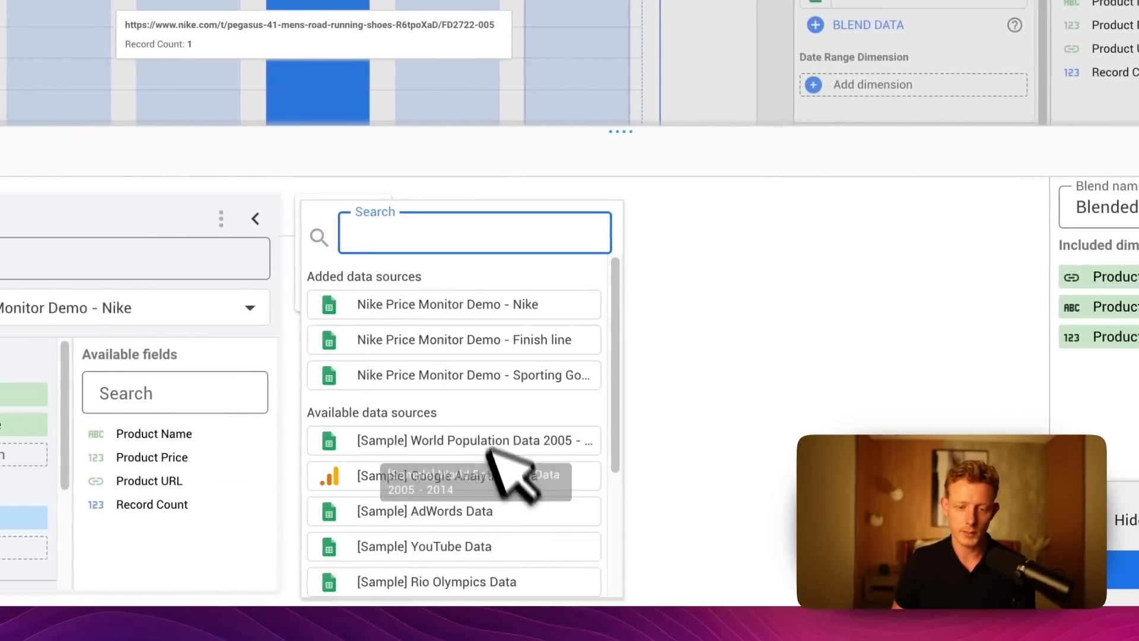
pyautogui.click(488, 340)
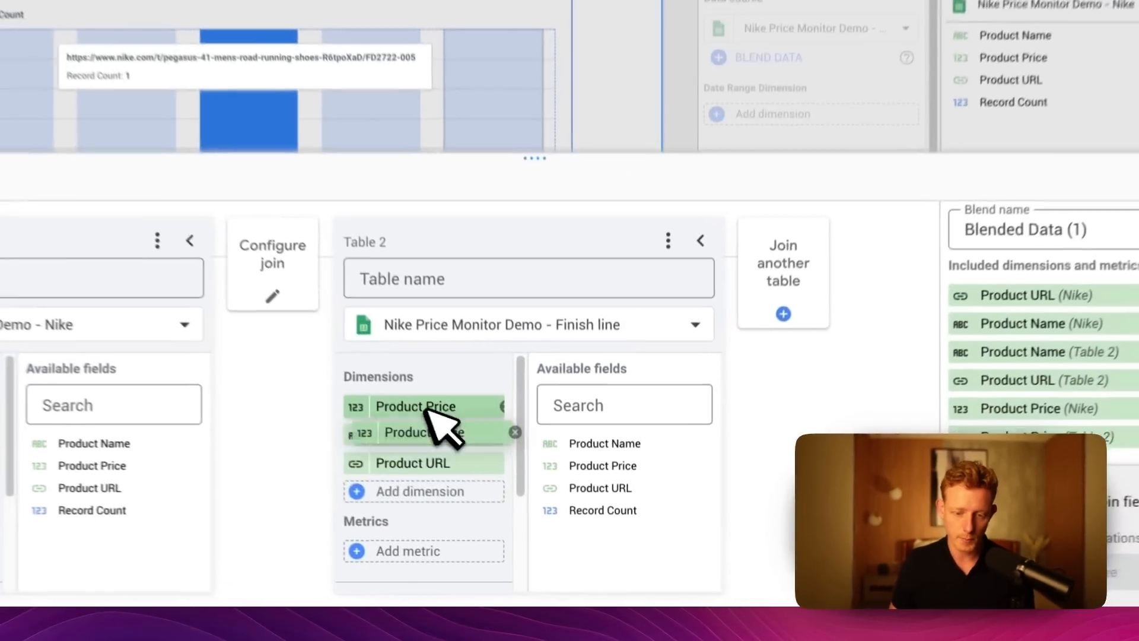
pyautogui.moveTo(510, 471); pyautogui.dragTo(484, 564)
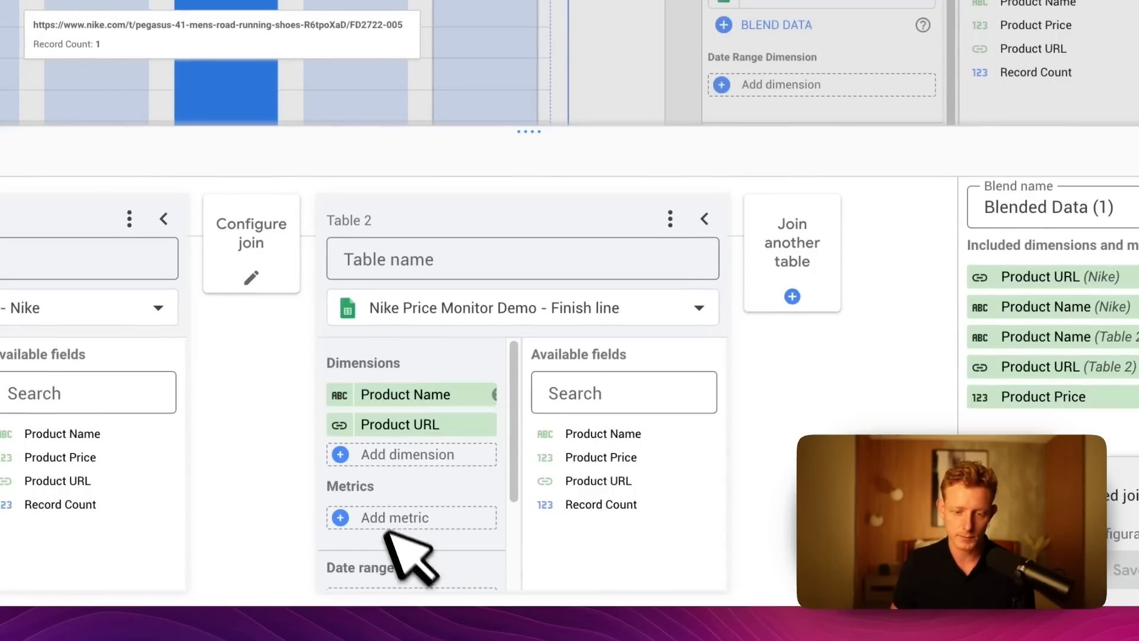
pyautogui.moveTo(601, 457); pyautogui.dragTo(480, 517)
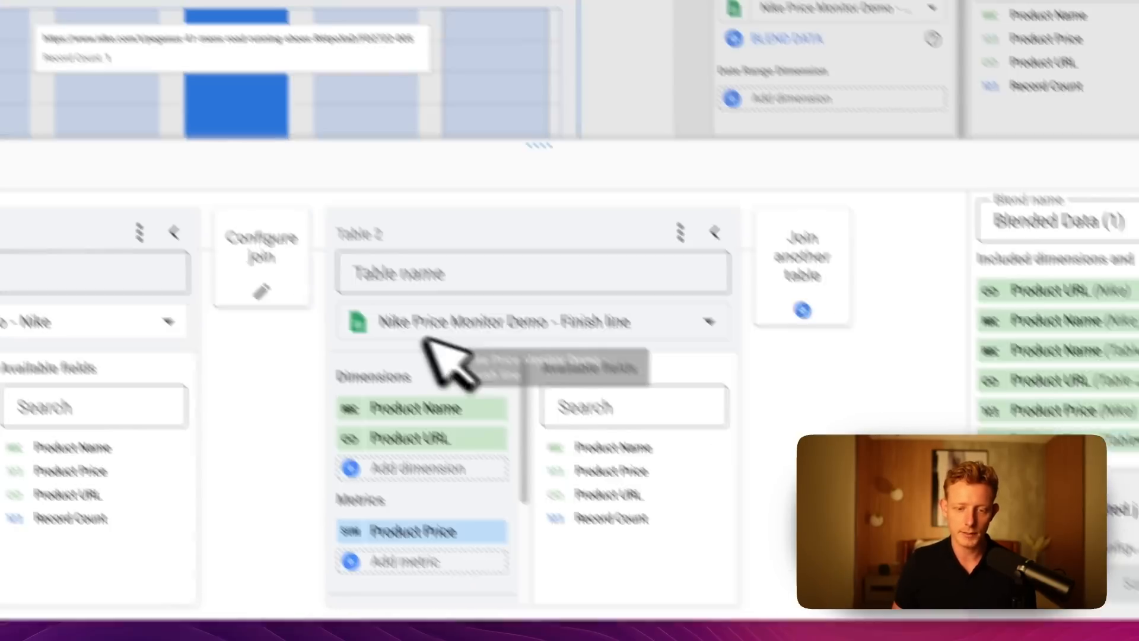
# Configure an inner join between the Nike table and the second table, matching on Product Name only, and save it.
pyautogui.click(276, 276)
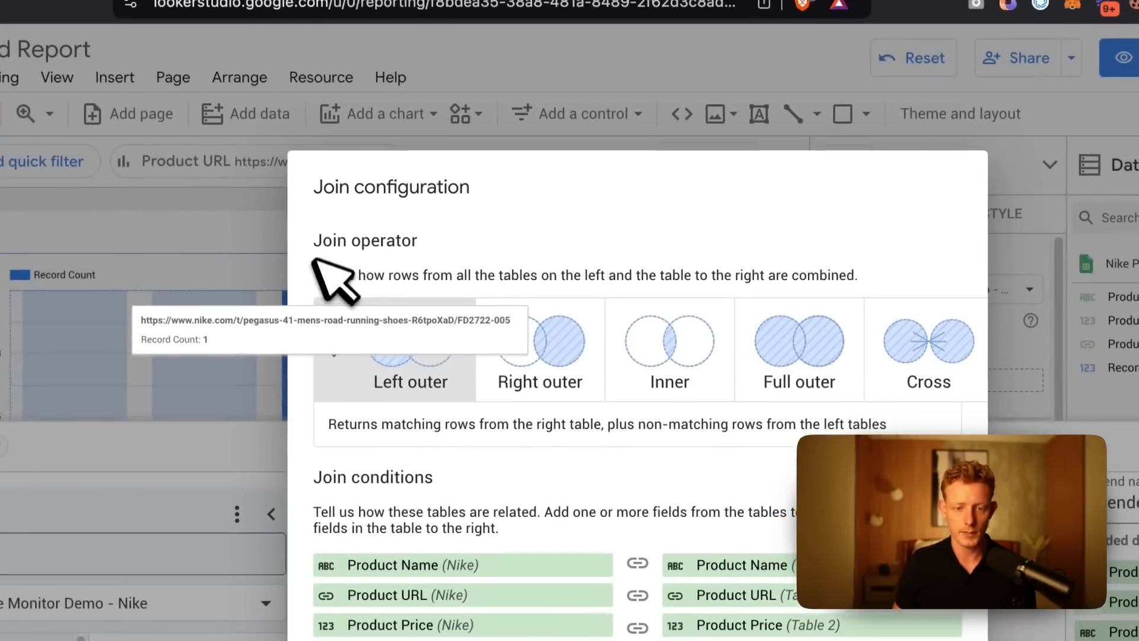
pyautogui.moveTo(355, 108); pyautogui.dragTo(570, 140)
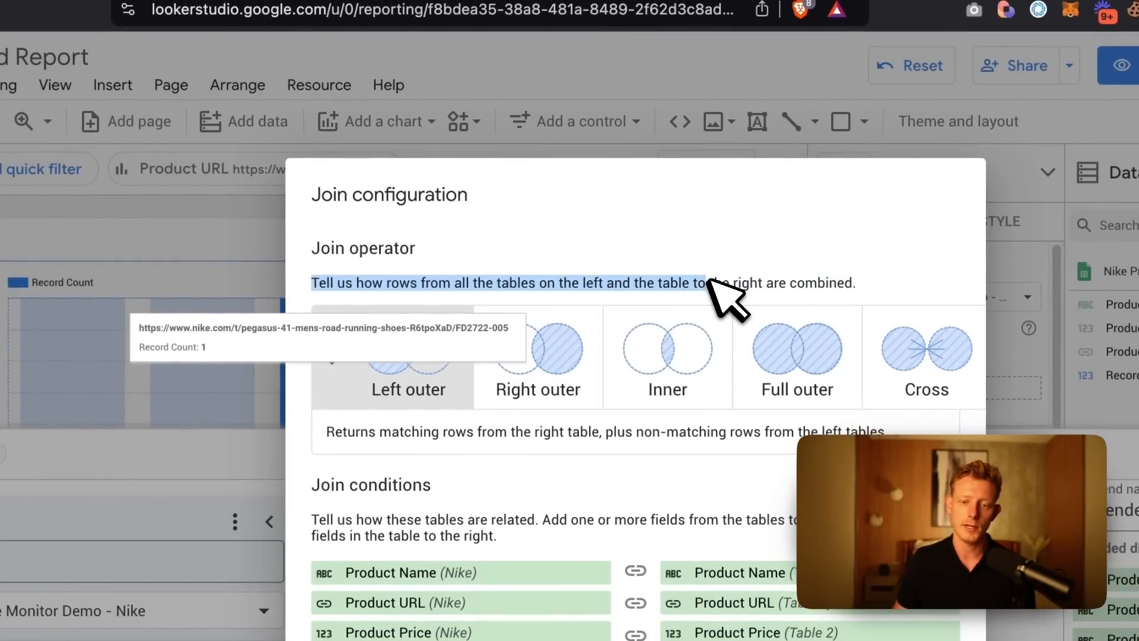
pyautogui.moveTo(746, 285); pyautogui.dragTo(763, 287)
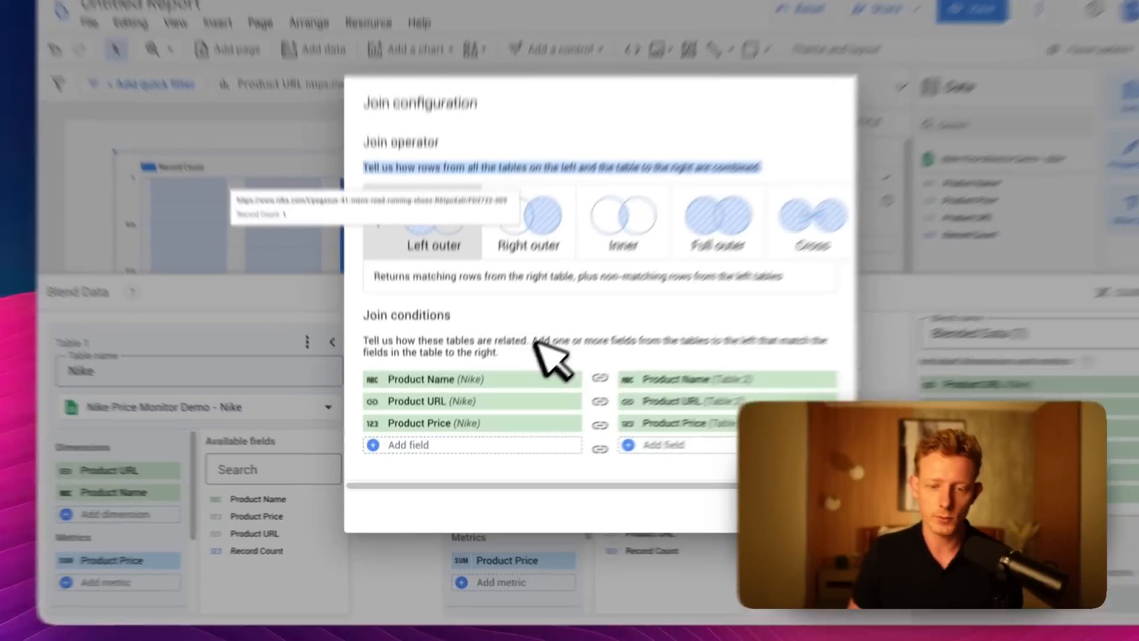
pyautogui.click(525, 354)
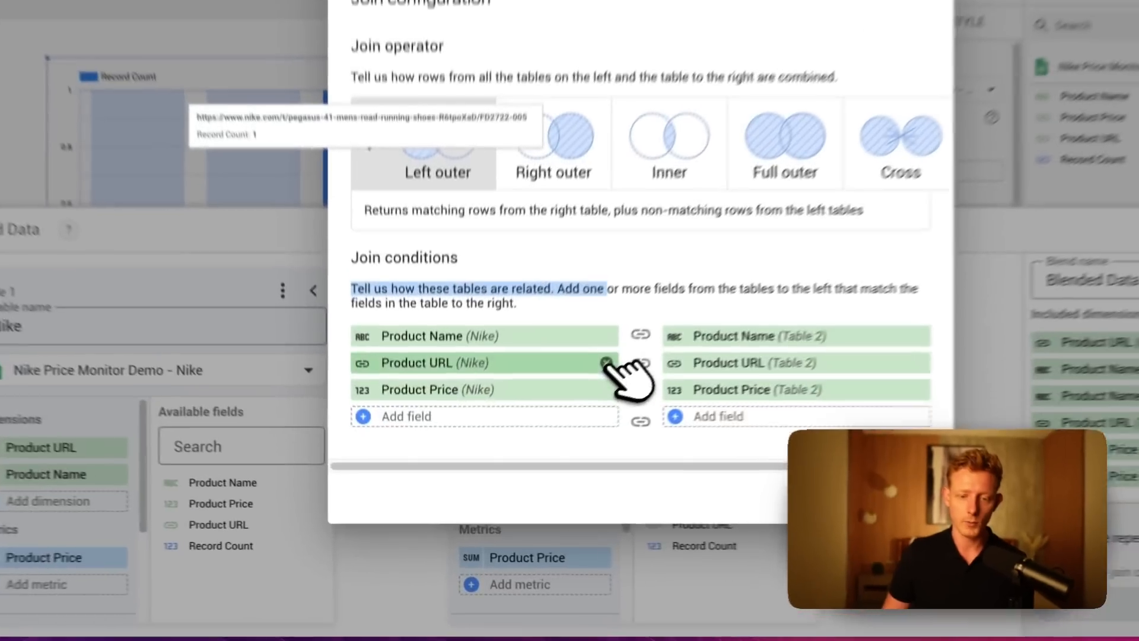
pyautogui.click(545, 418)
pyautogui.click(545, 417)
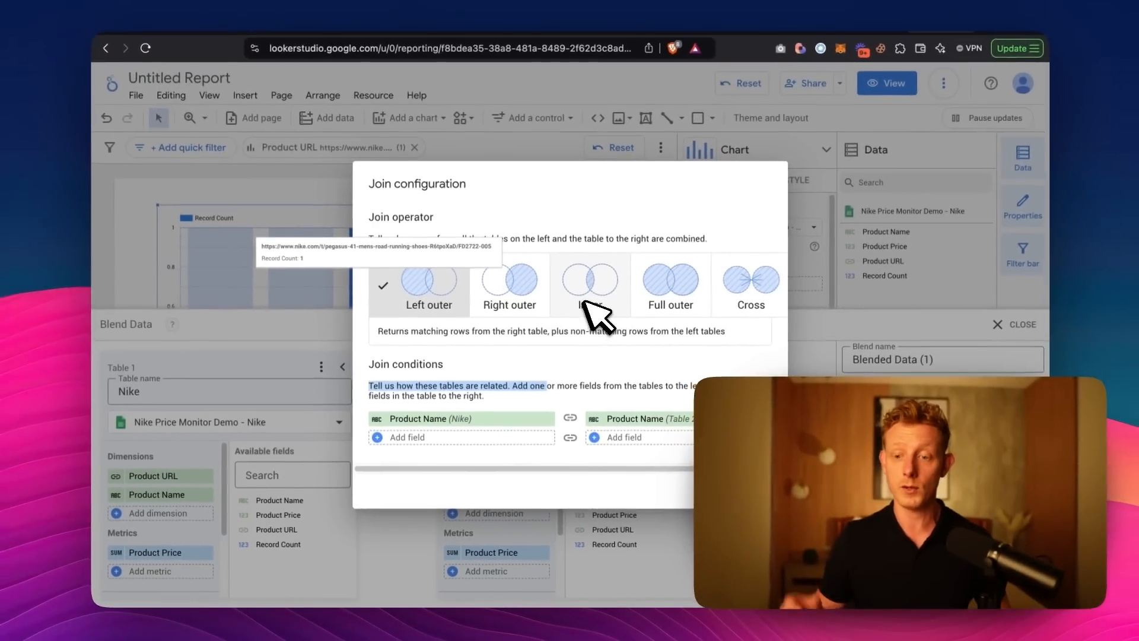
pyautogui.click(595, 313)
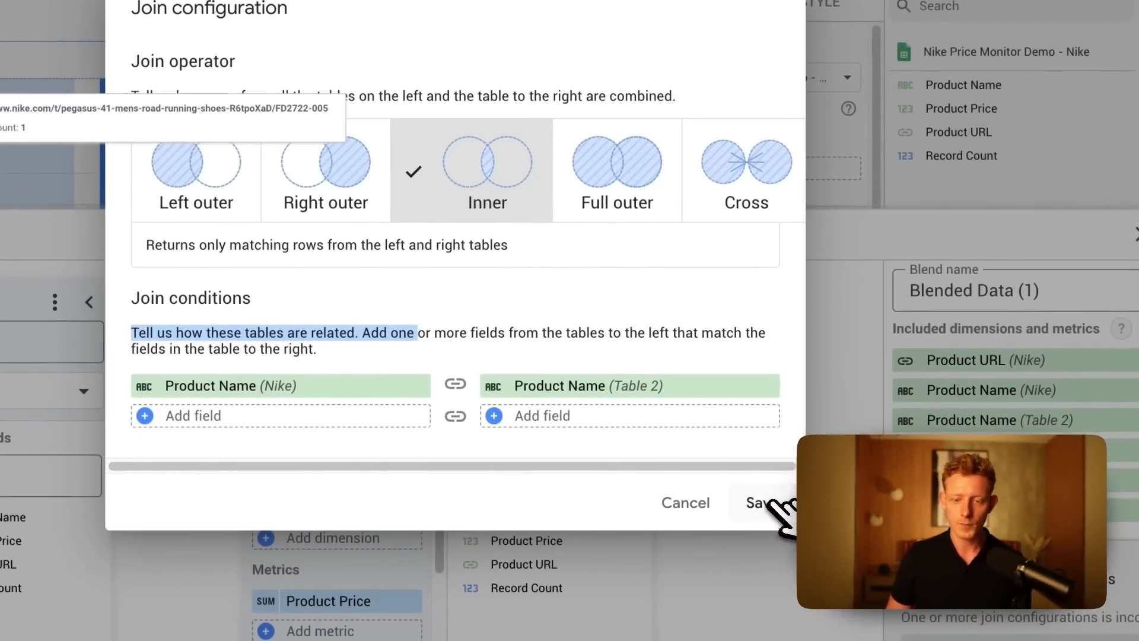
pyautogui.click(771, 503)
# Name the second table Finish Line and join the Sporting Goods source as a third table named Sporting goods.
pyautogui.click(439, 289)
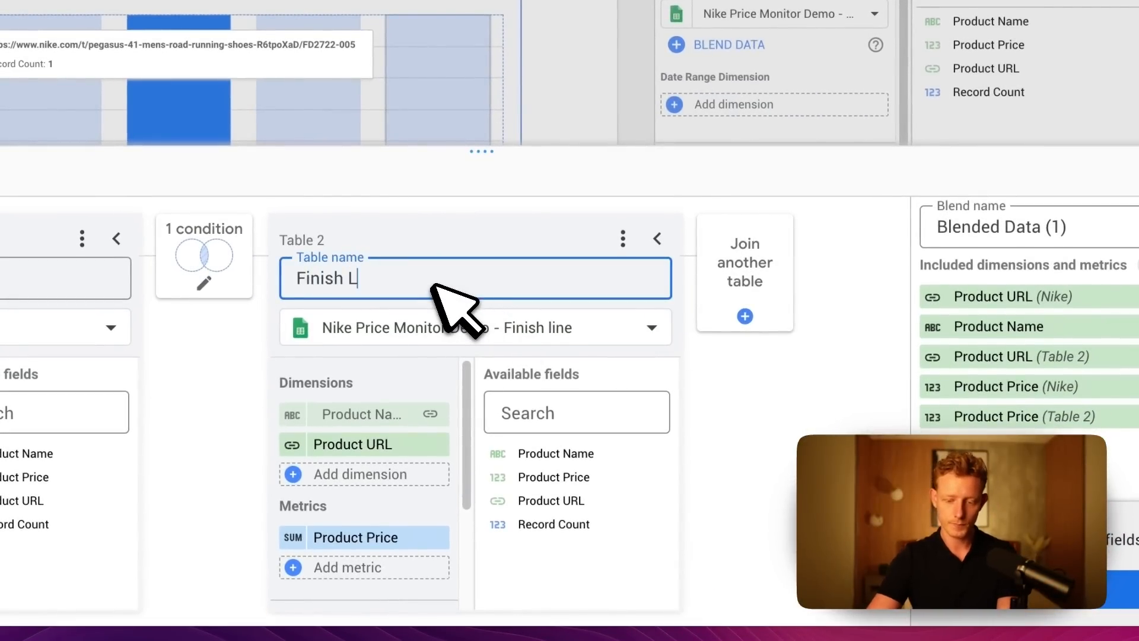
pyautogui.click(765, 285)
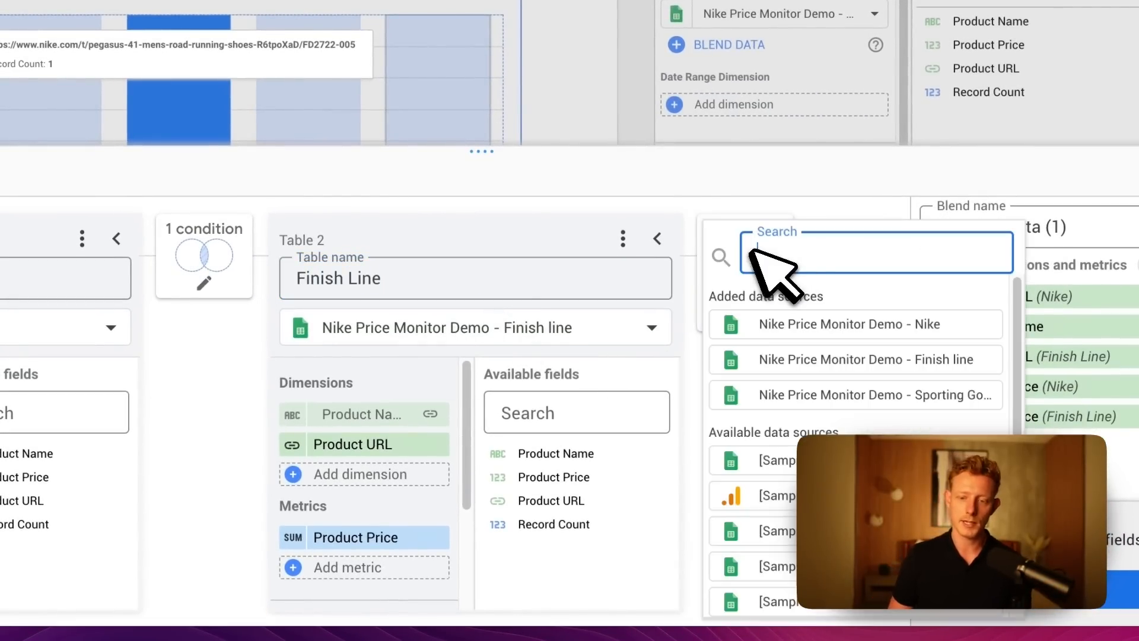
pyautogui.click(863, 404)
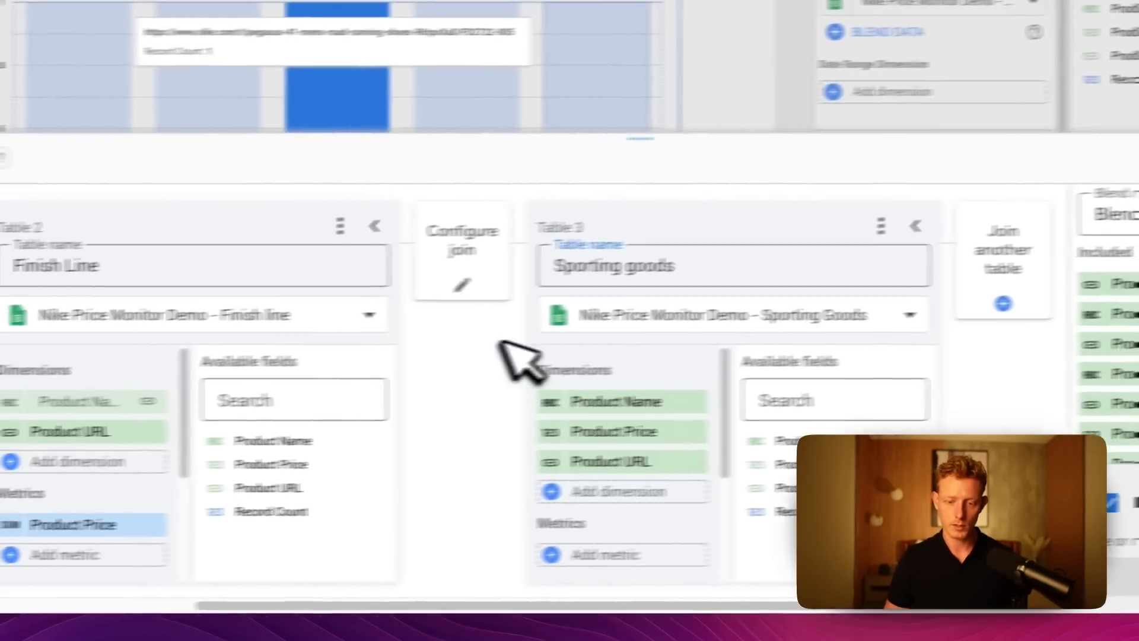
# Remove Product Price from the Sporting goods table's dimensions and add it as the table's metric.
pyautogui.click(344, 358)
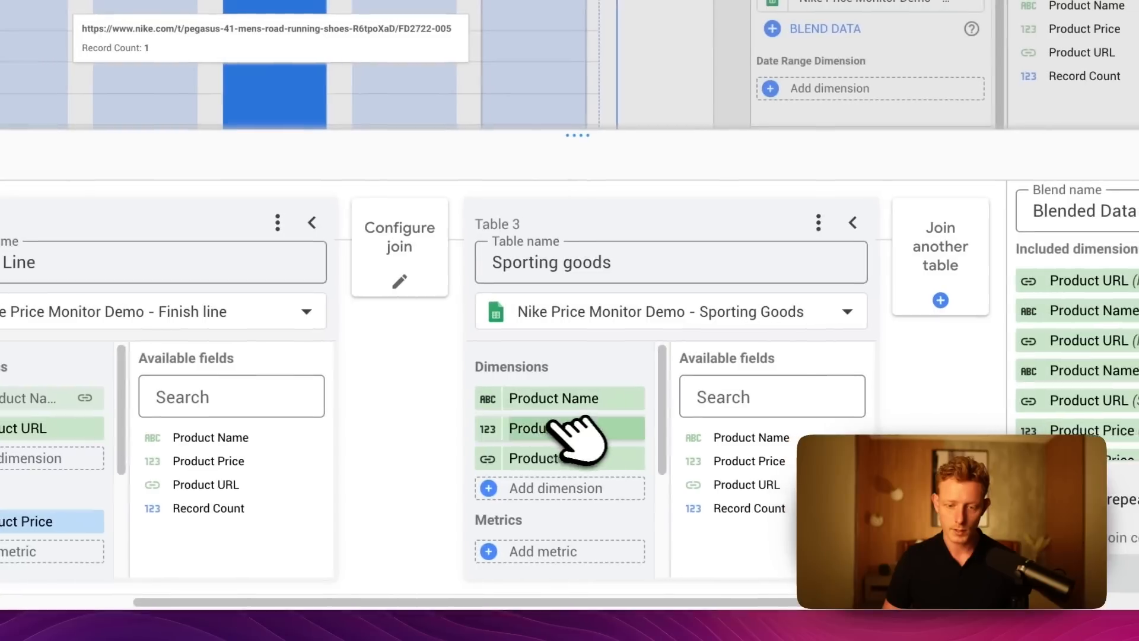
pyautogui.moveTo(712, 424); pyautogui.dragTo(738, 559)
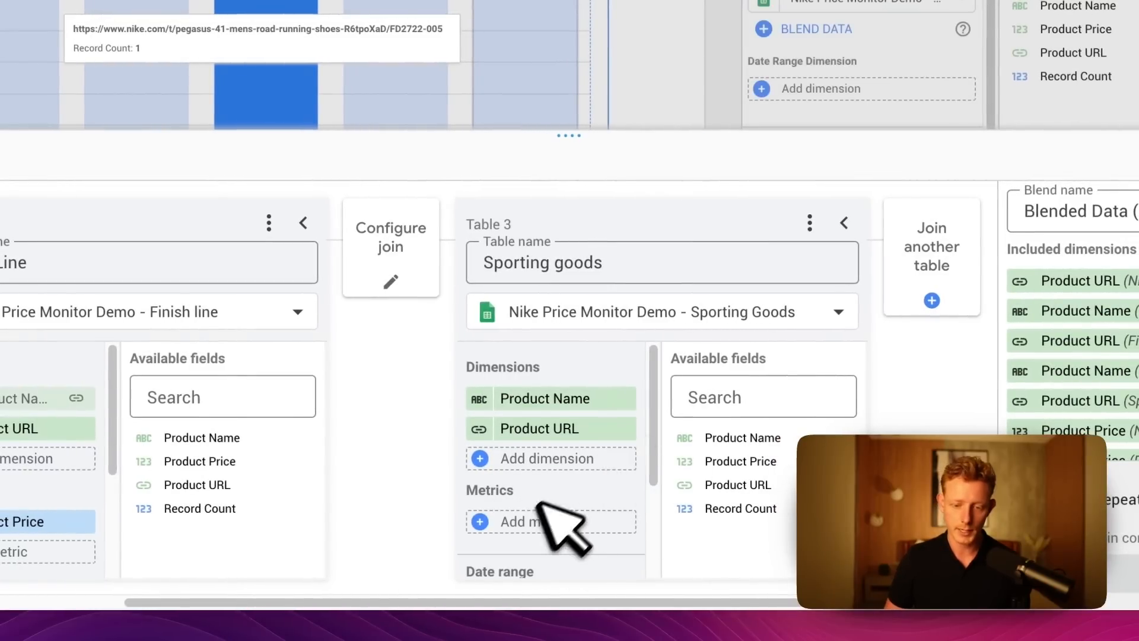
pyautogui.moveTo(720, 463); pyautogui.dragTo(605, 475)
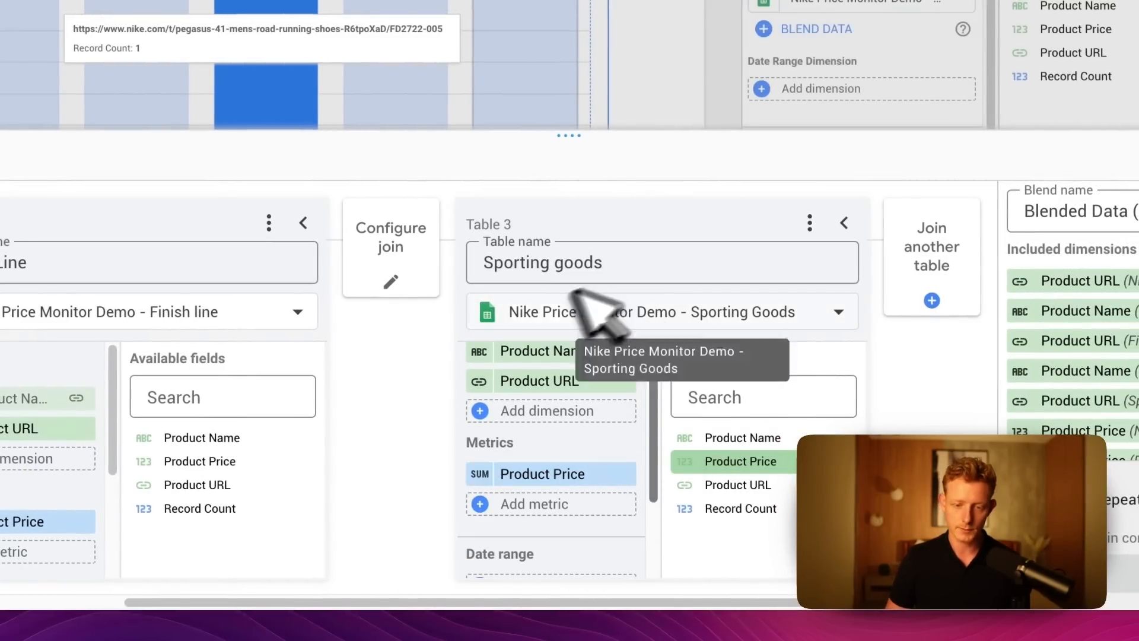
# Reduce the Sporting goods inner join's conditions to Product Name only and save the join.
pyautogui.click(415, 285)
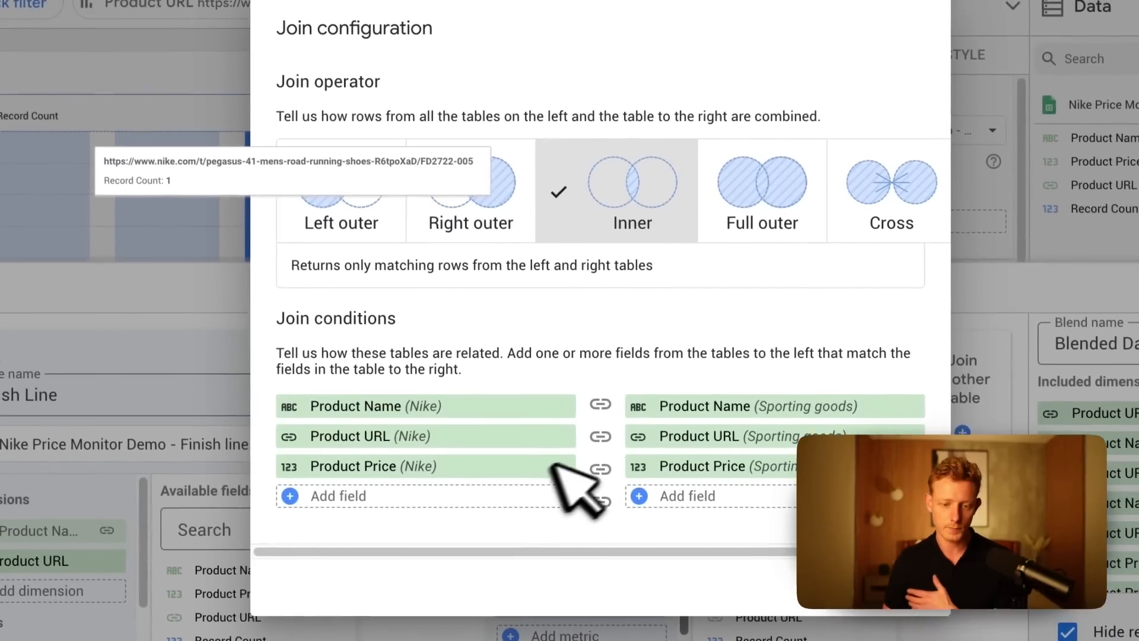
pyautogui.click(568, 436)
pyautogui.click(569, 453)
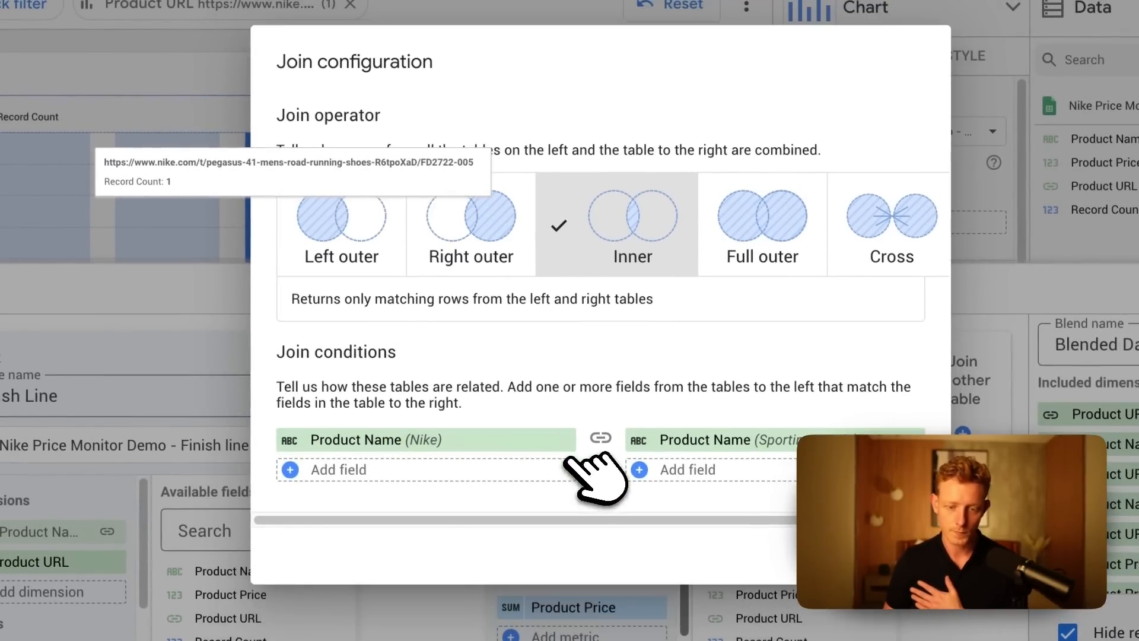
pyautogui.click(919, 555)
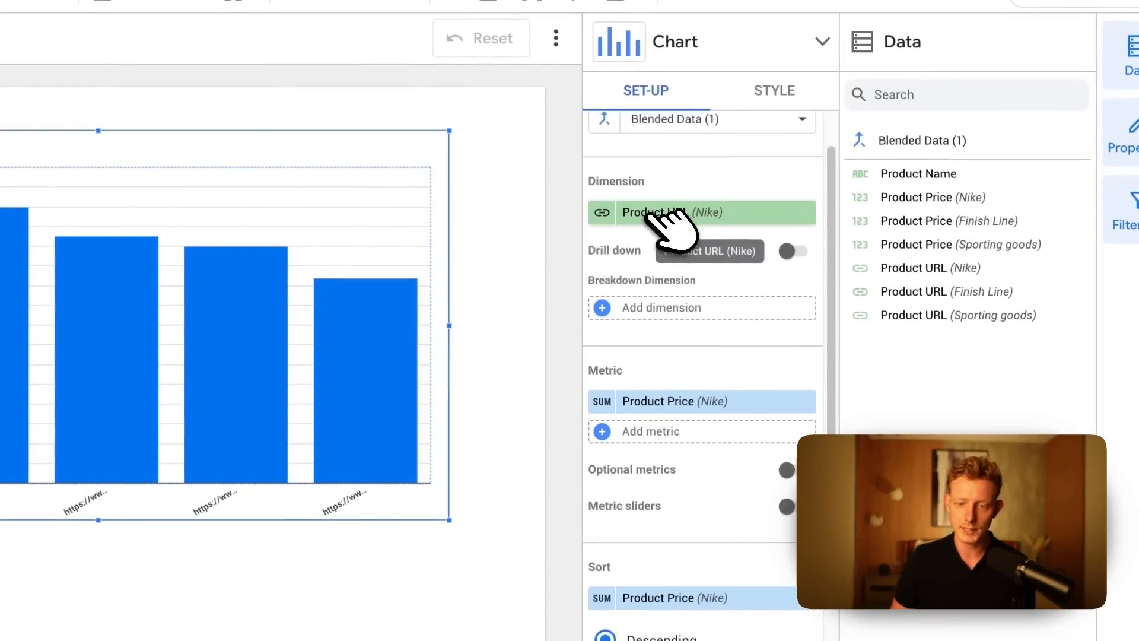
# Change the column chart's dimension from the Nike product URL to Product Name.
pyautogui.click(659, 216)
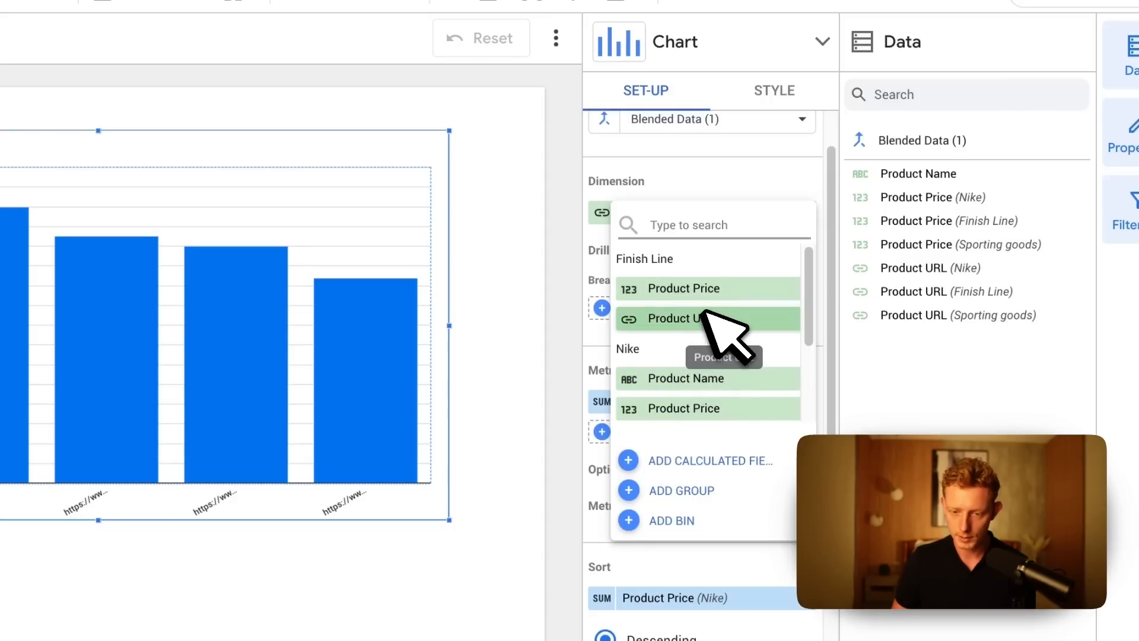
pyautogui.scroll(-2, 739, 371)
pyautogui.scroll(2, 738, 369)
pyautogui.scroll(-1, 738, 372)
pyautogui.scroll(-1, 716, 351)
pyautogui.click(693, 283)
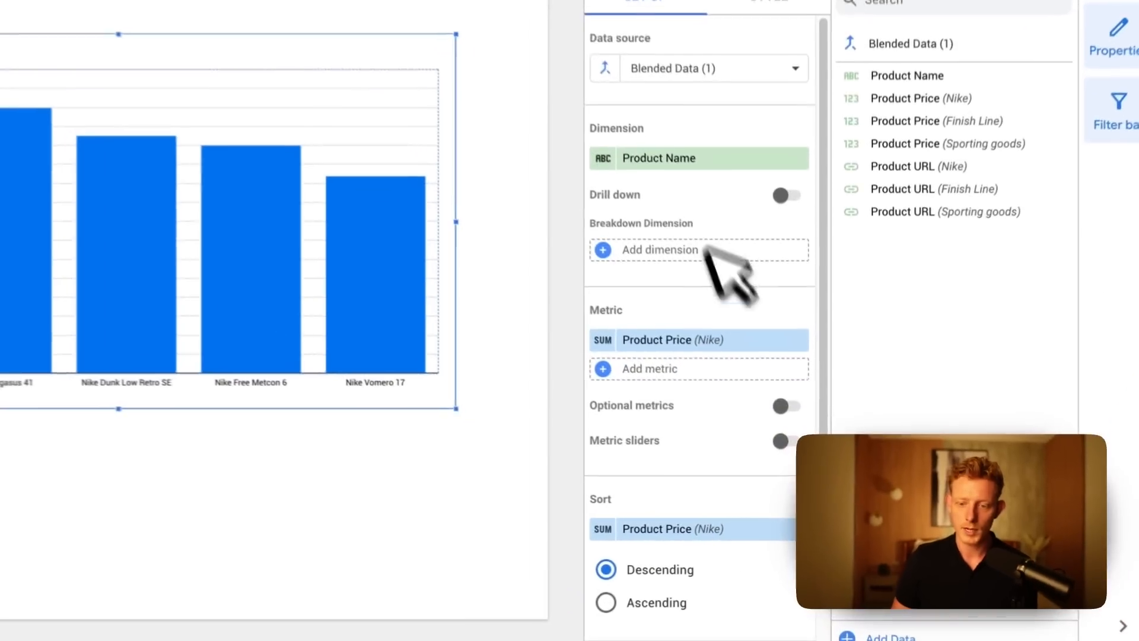
# Add the Finish Line Product Price and the Sporting goods Product Price as metrics of the column chart.
pyautogui.click(652, 341)
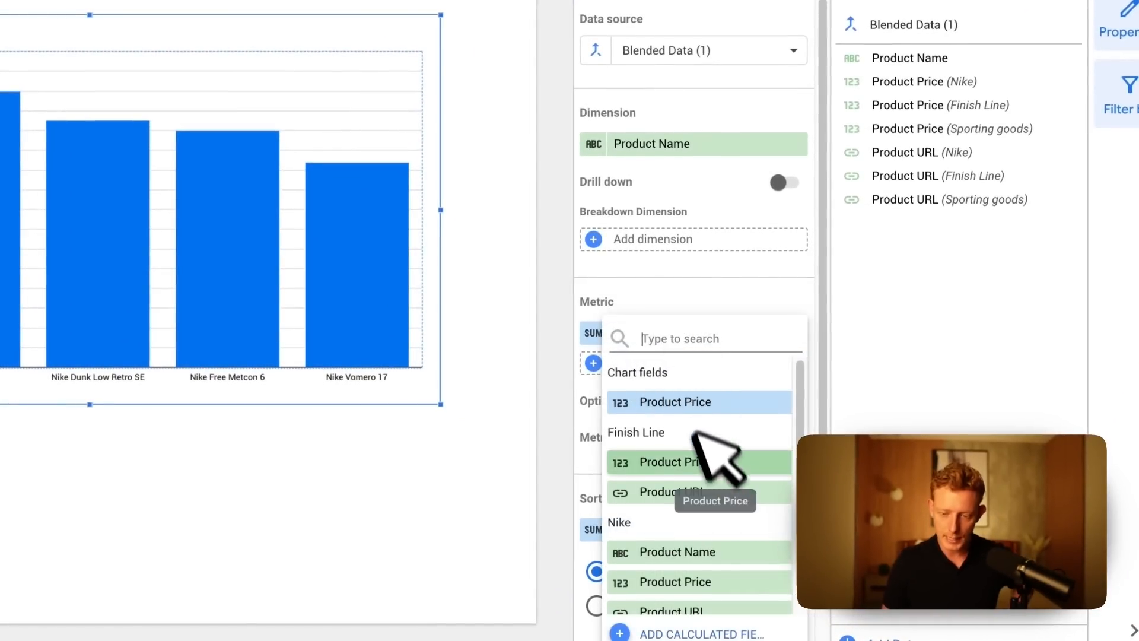
pyautogui.scroll(-1, 746, 522)
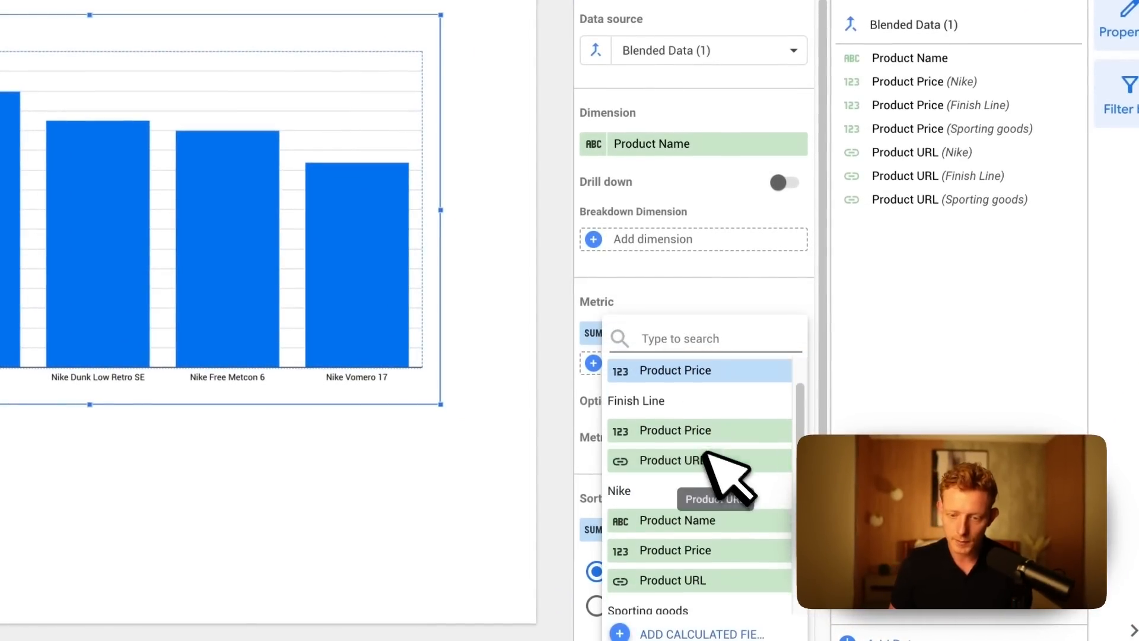
pyautogui.click(698, 429)
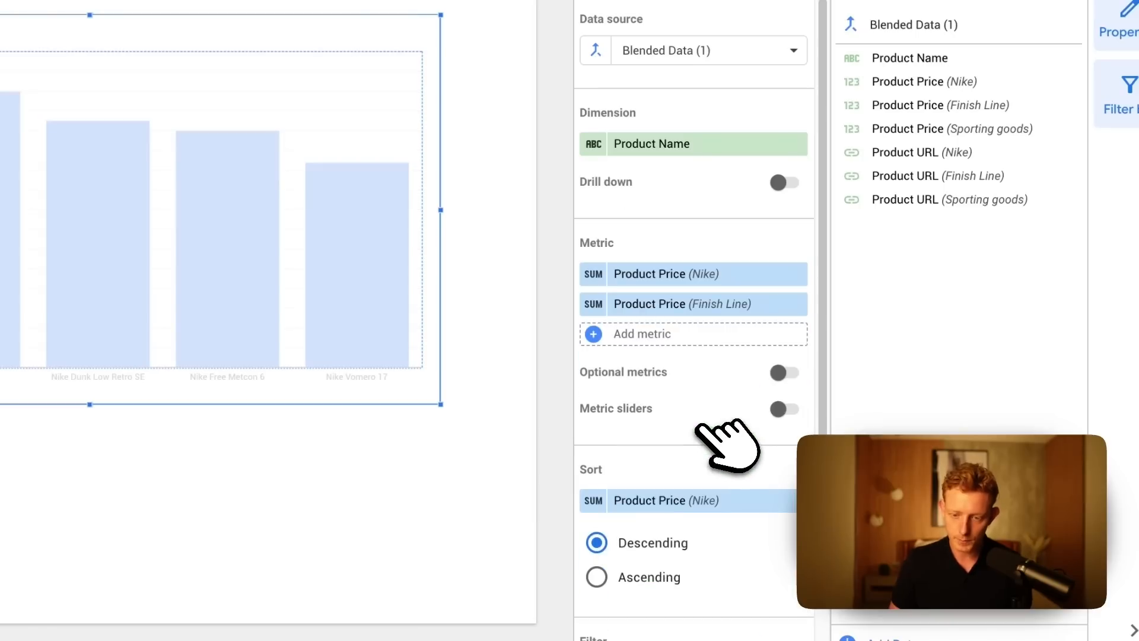
pyautogui.click(651, 334)
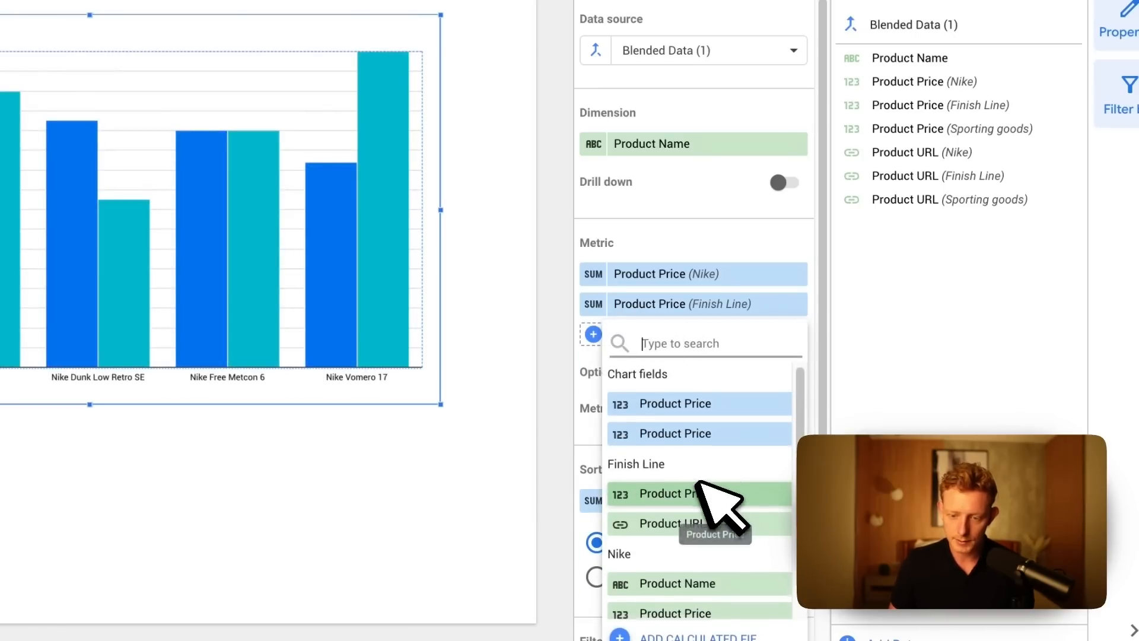
pyautogui.scroll(-4, 712, 493)
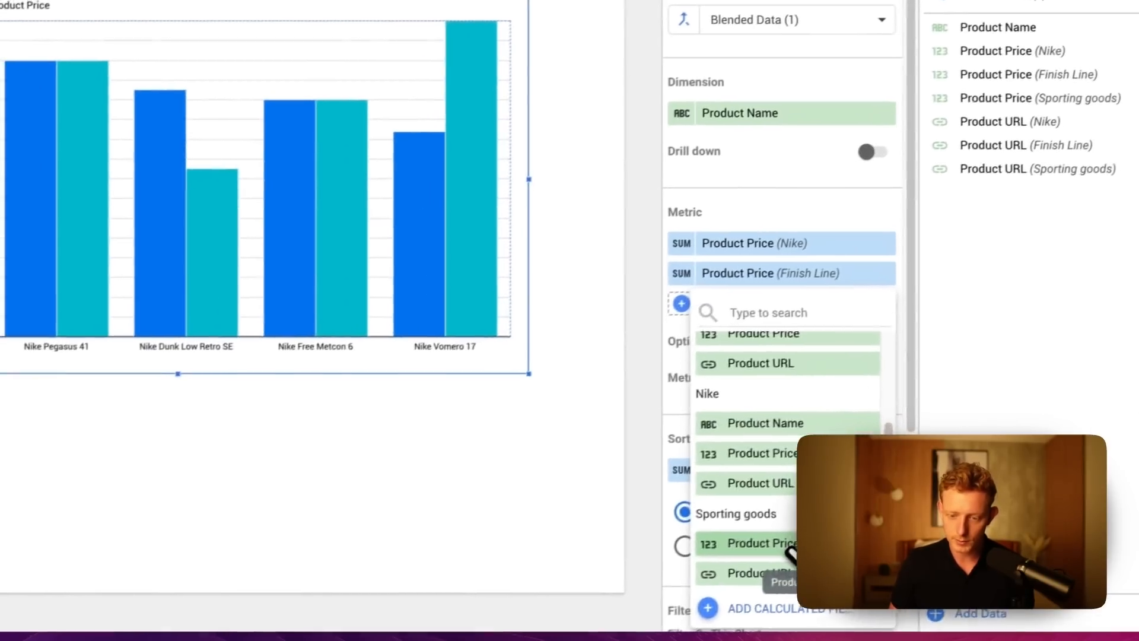
pyautogui.click(789, 555)
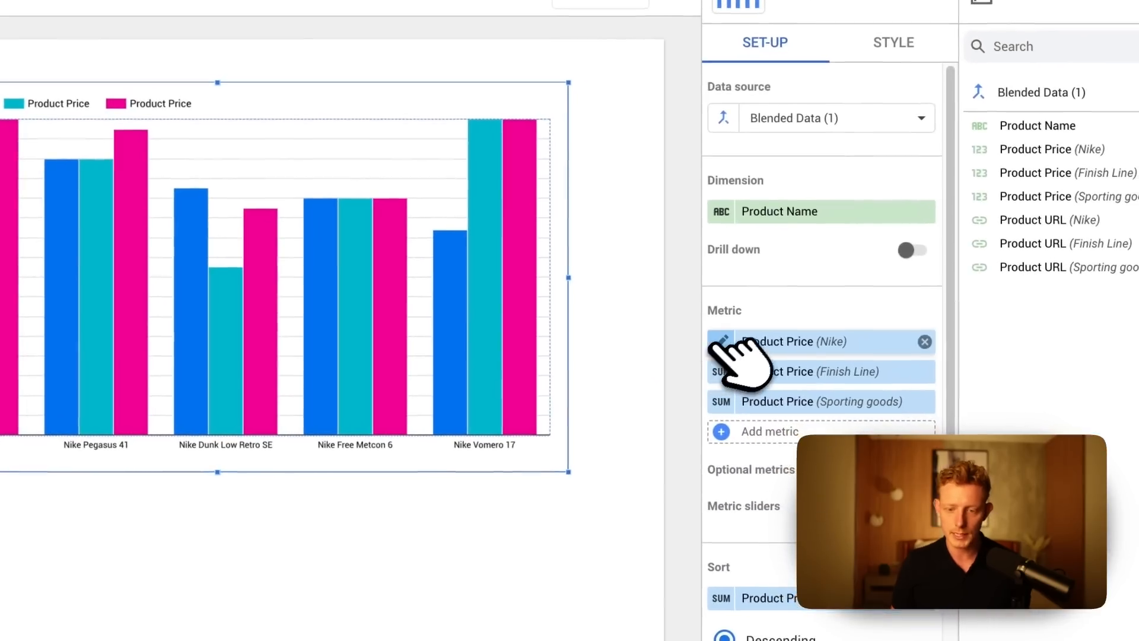
# Rename the chart's Nike price metric to Our price and its Finish Line price metric to FL Price.
pyautogui.click(884, 399)
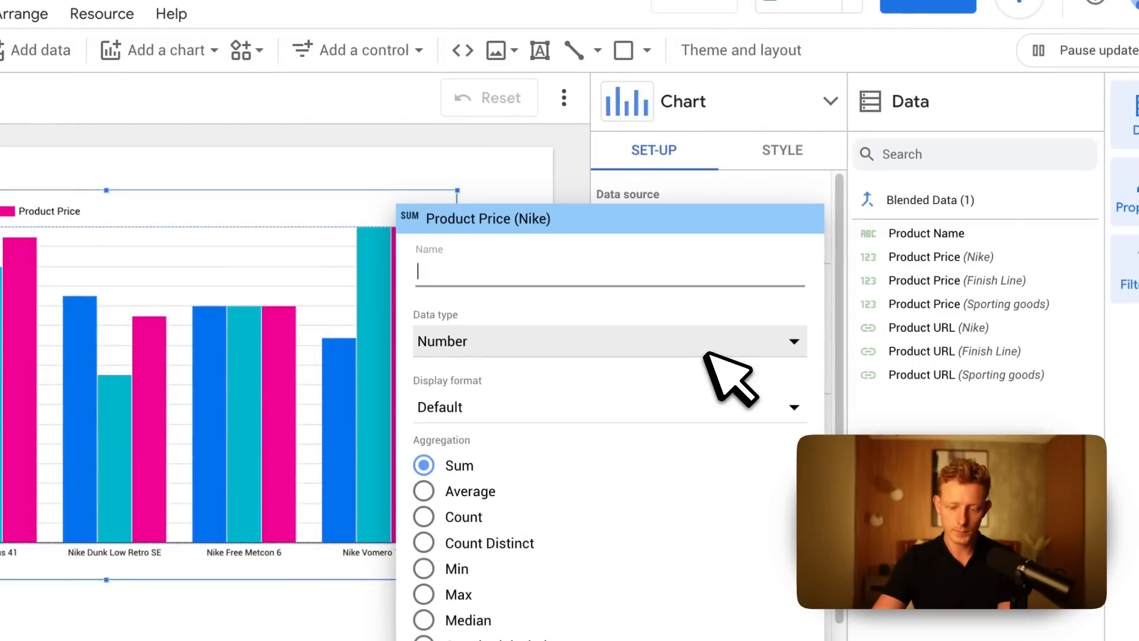
pyautogui.write('Our price')
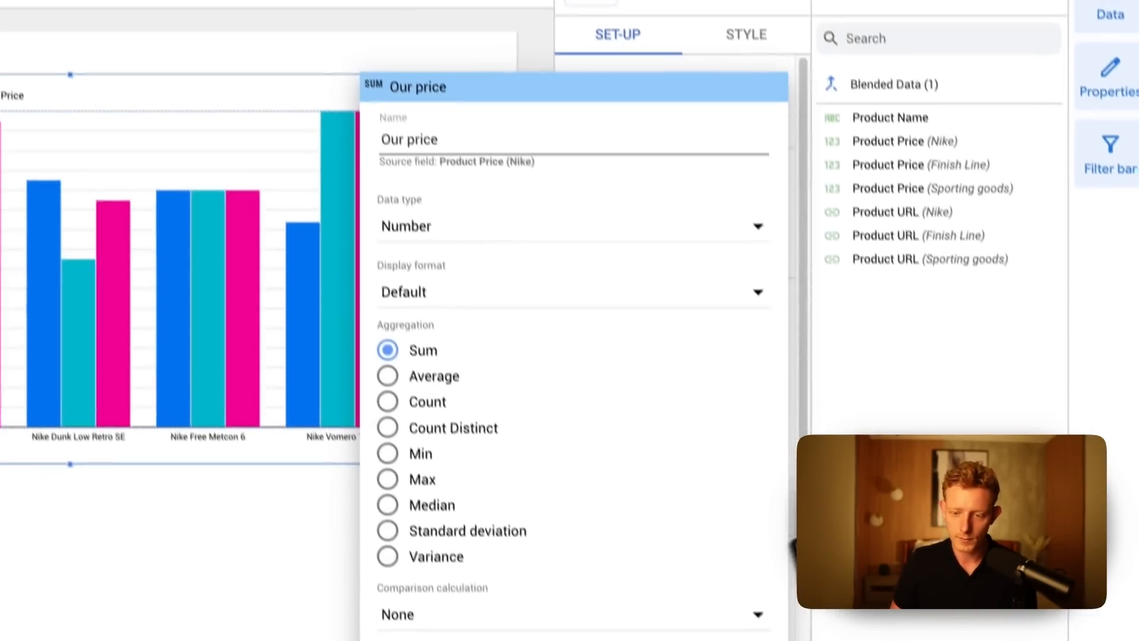
pyautogui.click(842, 534)
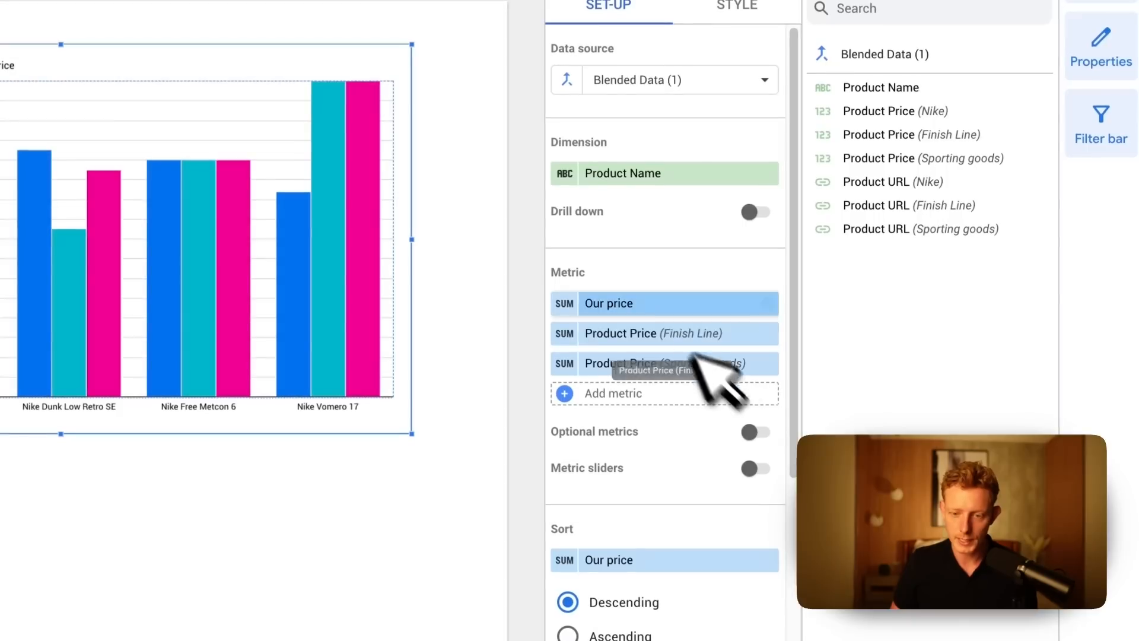
pyautogui.click(565, 334)
pyautogui.write('FL')
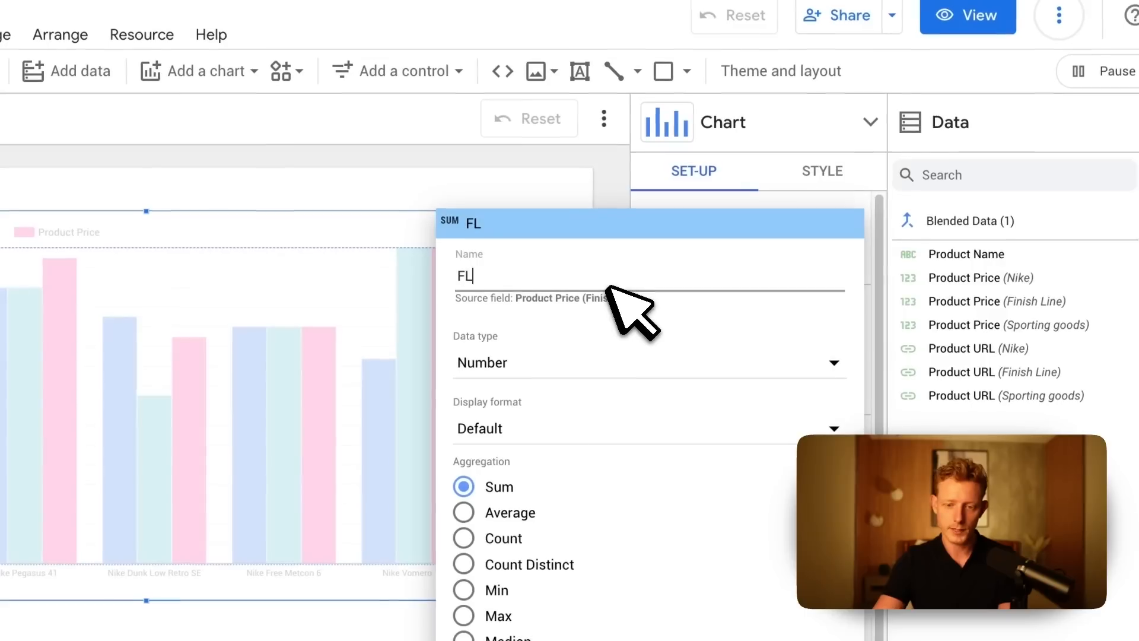
pyautogui.write(' Price')
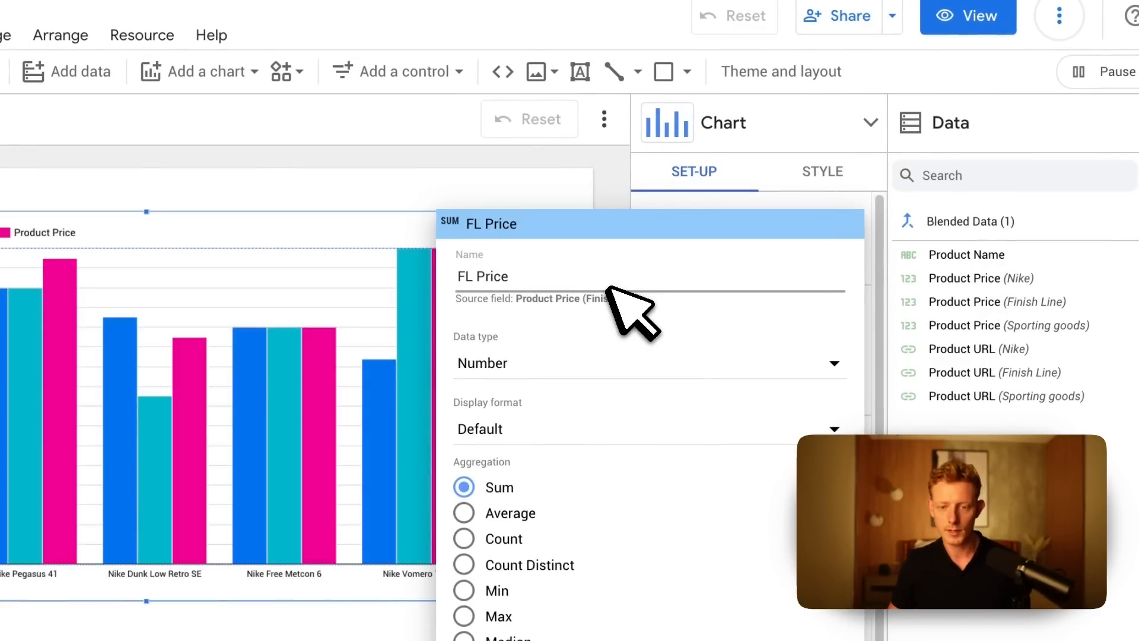
pyautogui.click(573, 167)
# Rename the chart's Sporting goods price metric to SG Price.
pyautogui.click(647, 526)
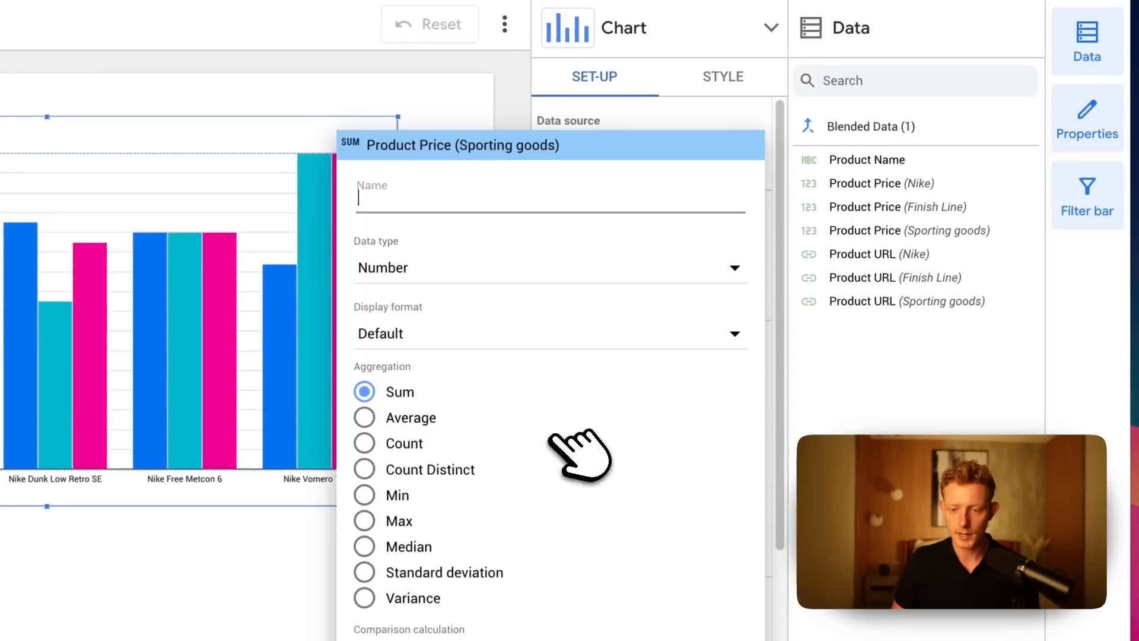
pyautogui.click(503, 204)
pyautogui.write('SG')
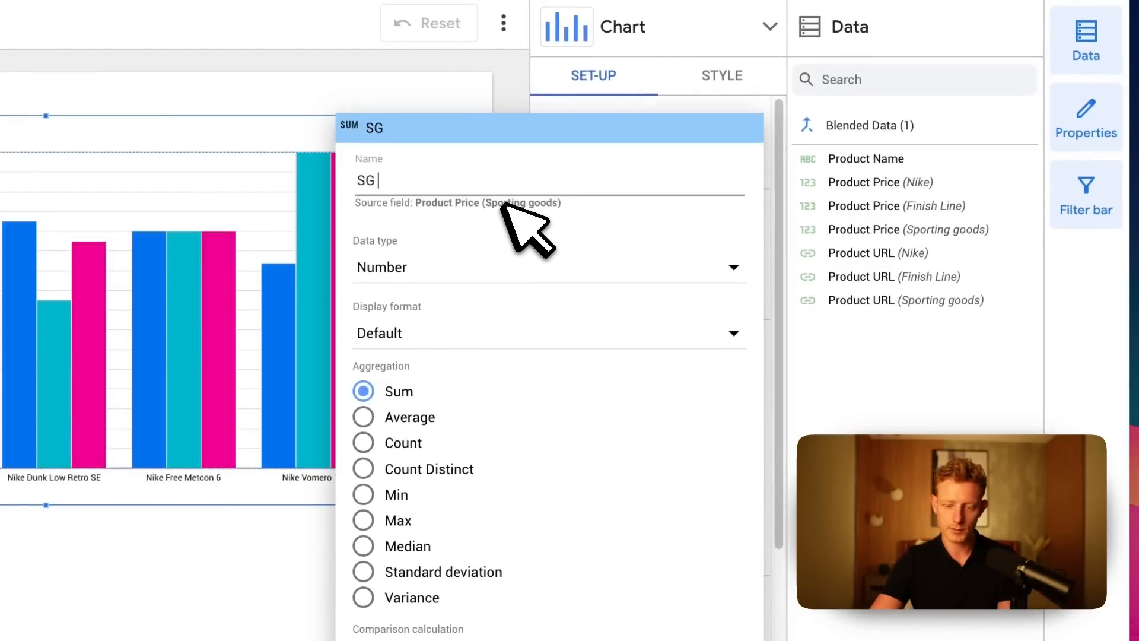
pyautogui.write(' Price')
pyautogui.click(936, 402)
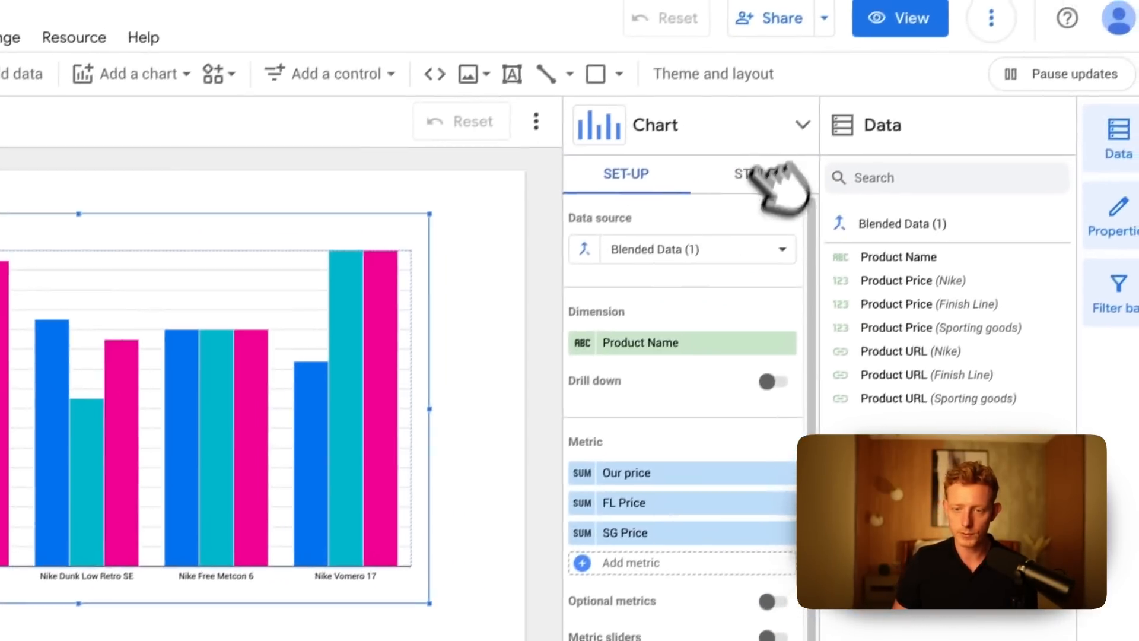
# Narrow the column chart's grouped bars and resize the chart into a wide, short strip across the page's upper part.
pyautogui.click(913, 63)
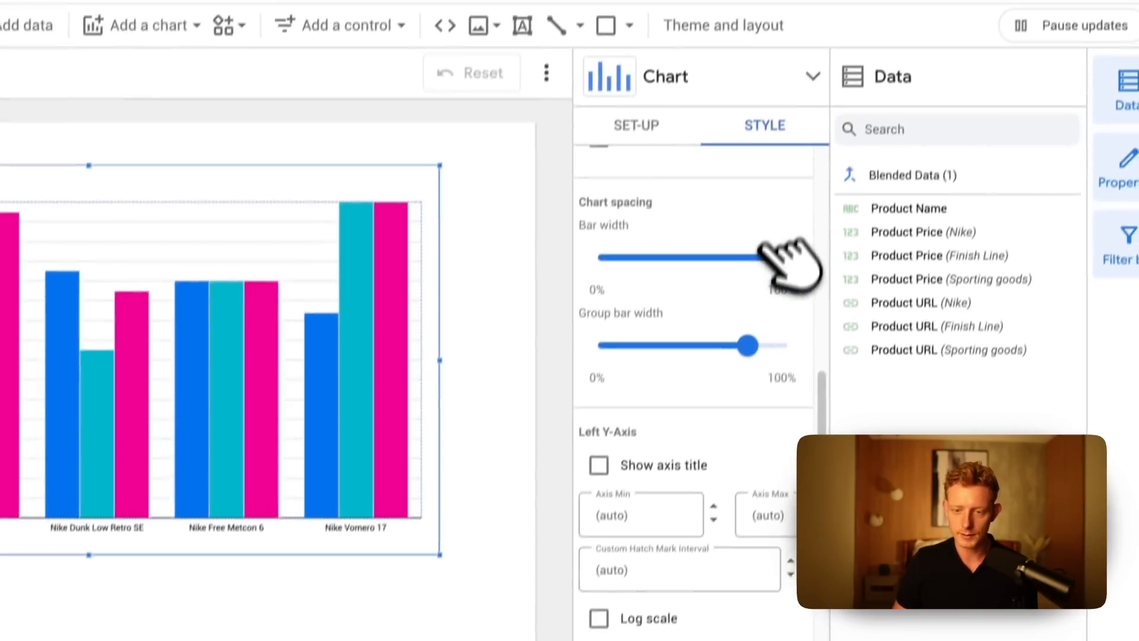
pyautogui.moveTo(813, 141); pyautogui.dragTo(630, 141)
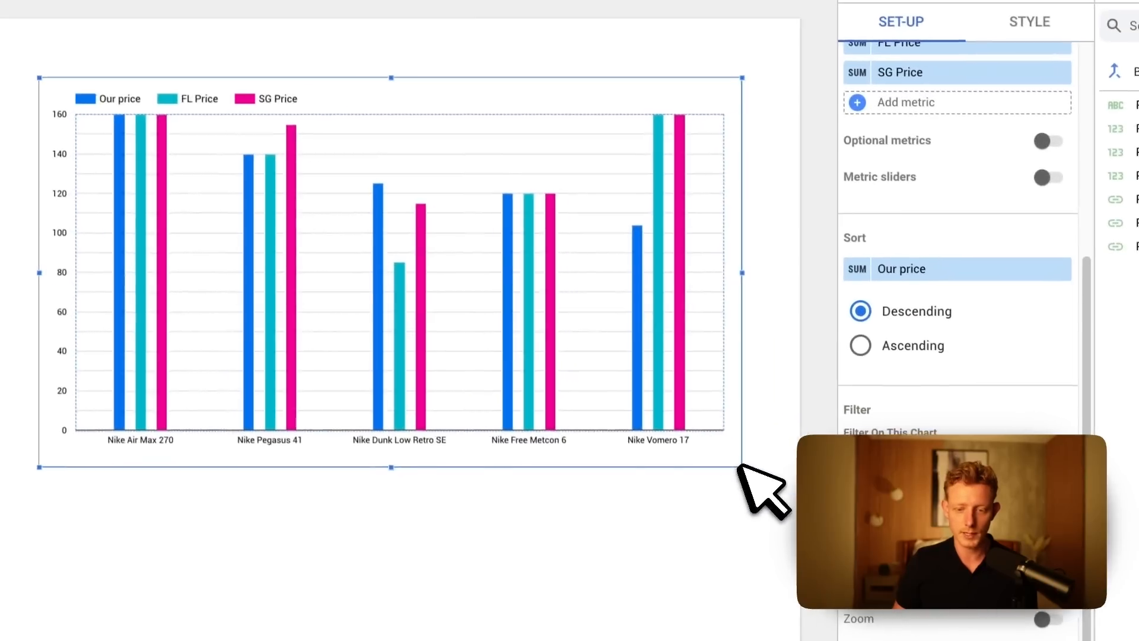
pyautogui.moveTo(740, 467); pyautogui.dragTo(758, 476)
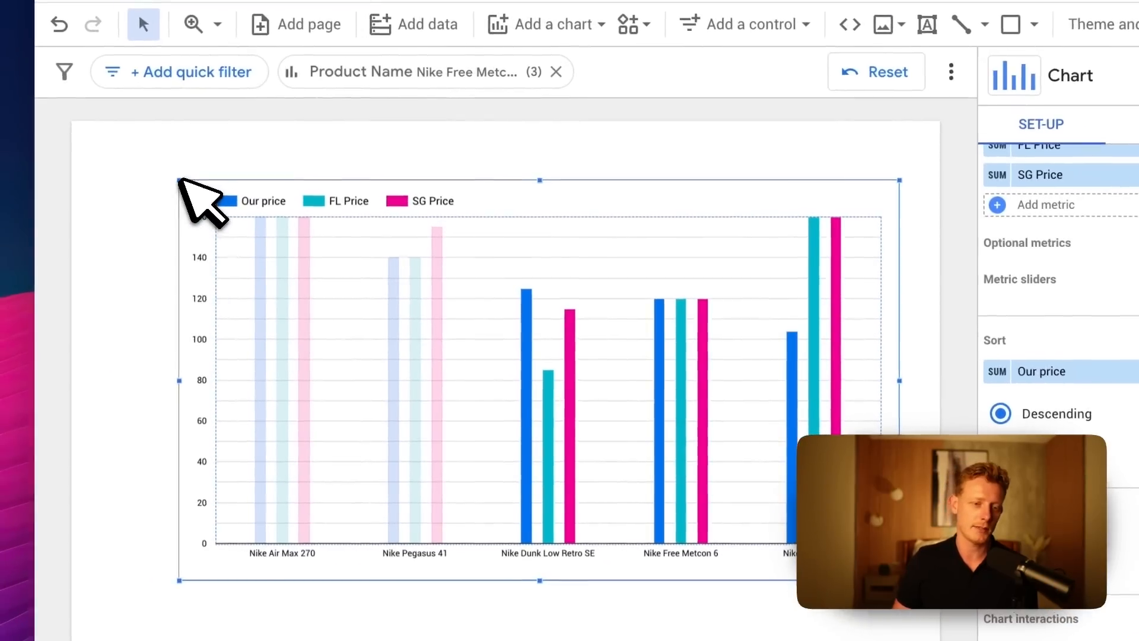
pyautogui.moveTo(179, 180); pyautogui.dragTo(128, 152)
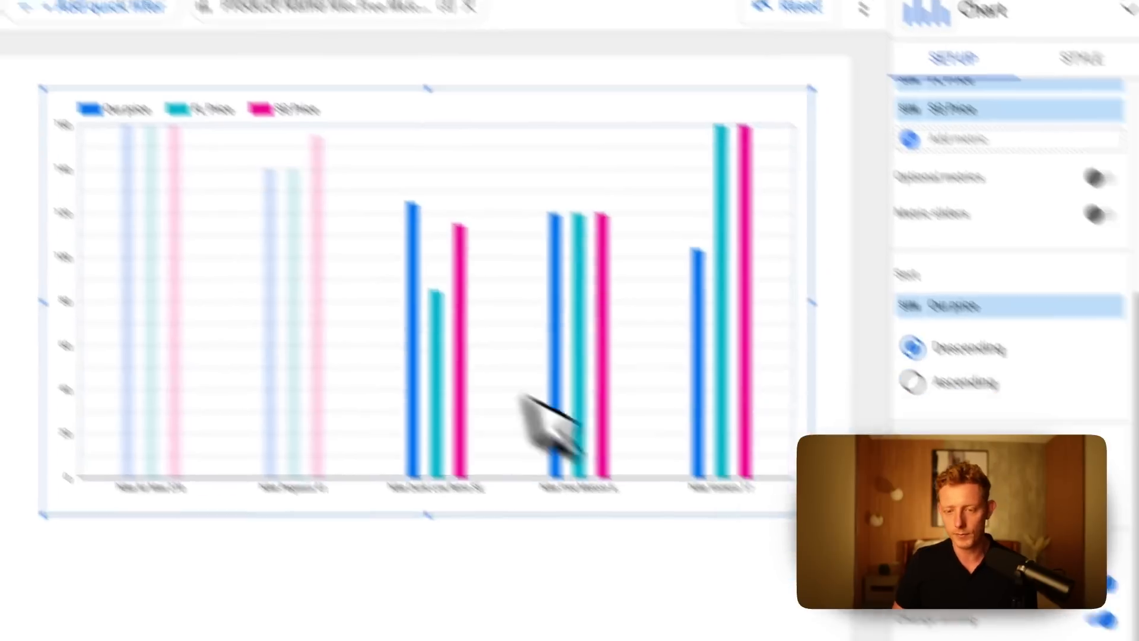
pyautogui.click(717, 508)
pyautogui.click(504, 280)
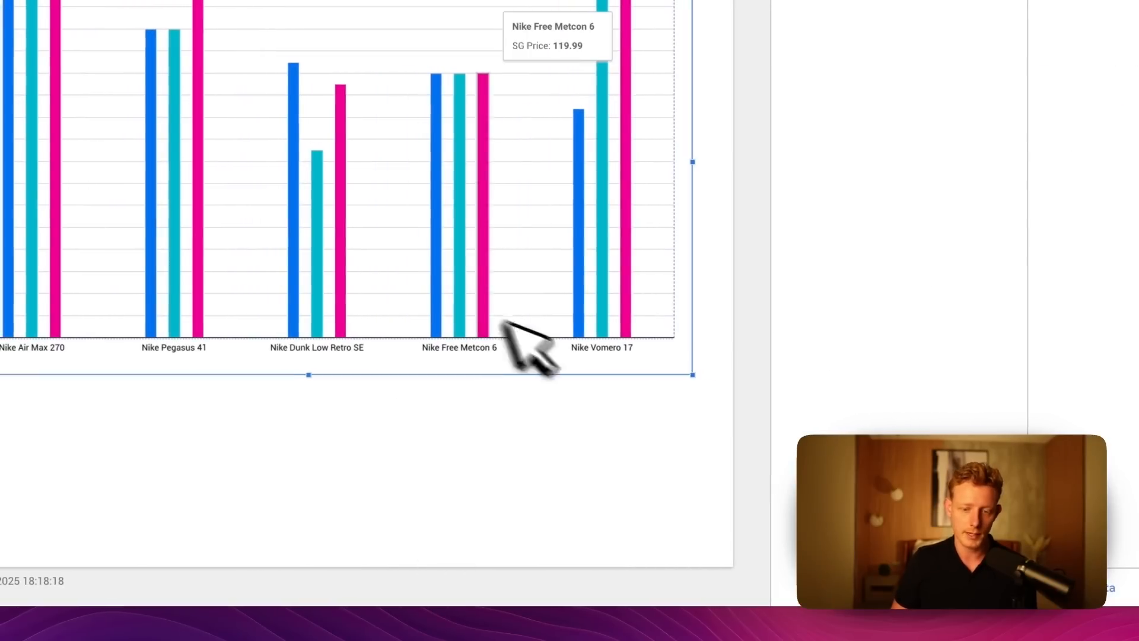
pyautogui.moveTo(693, 374); pyautogui.dragTo(624, 183)
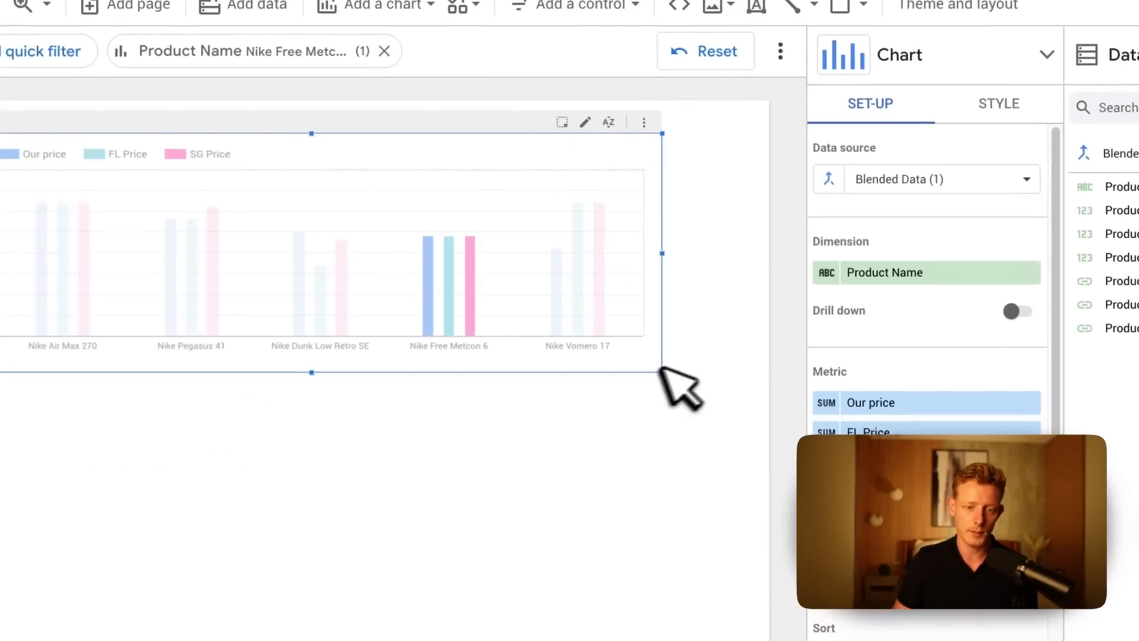
pyautogui.click(639, 449)
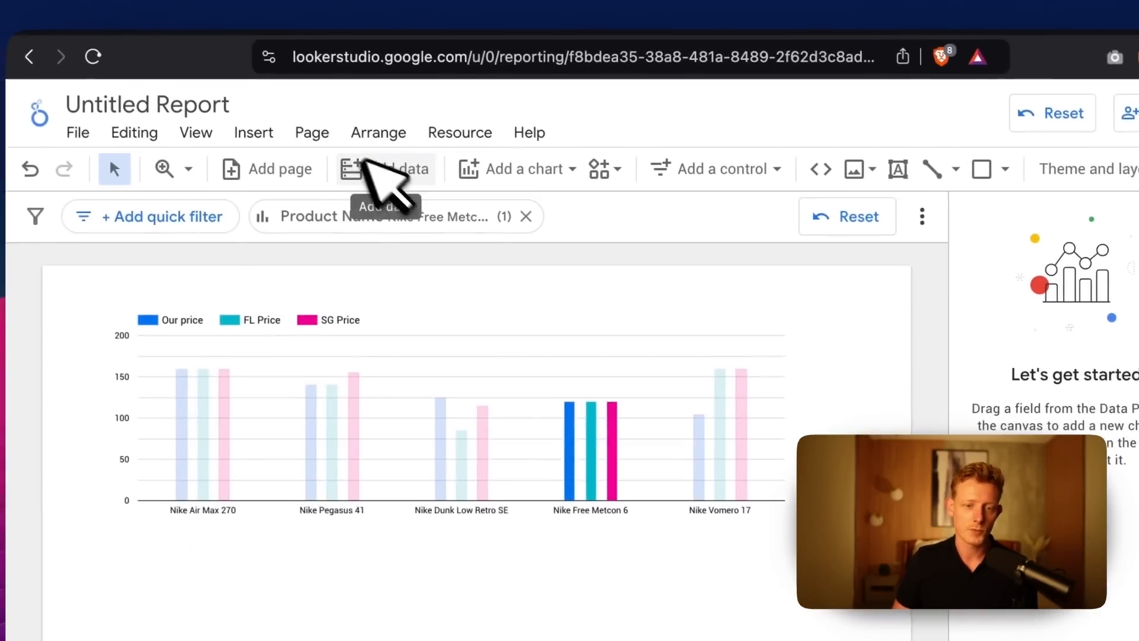
# Insert a plain table chart below the column chart.
pyautogui.click(475, 175)
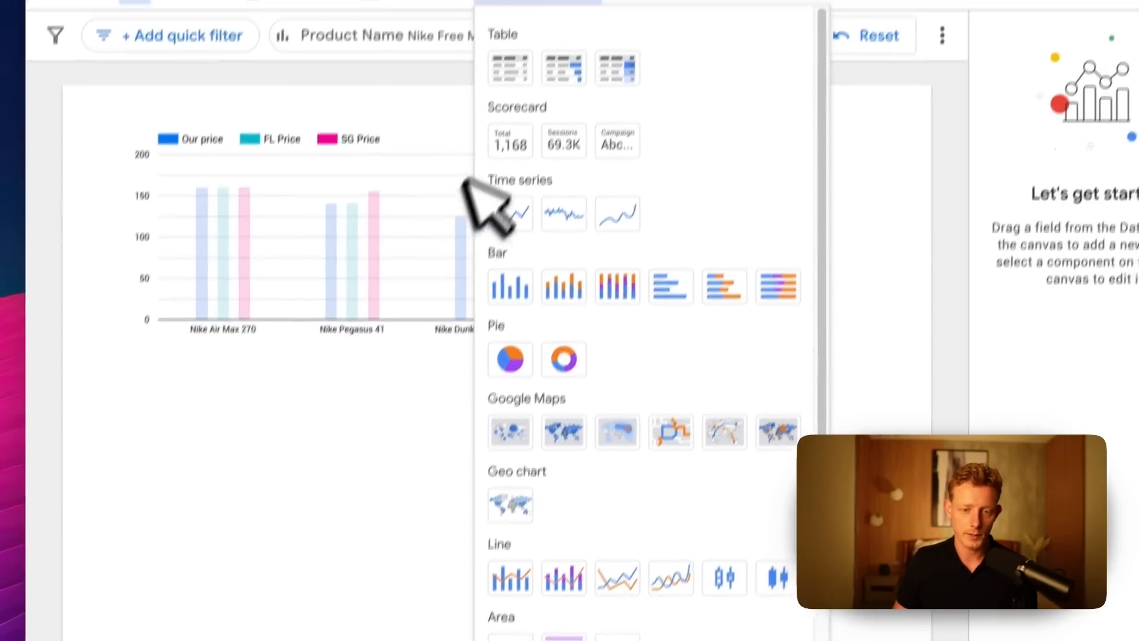
pyautogui.click(516, 55)
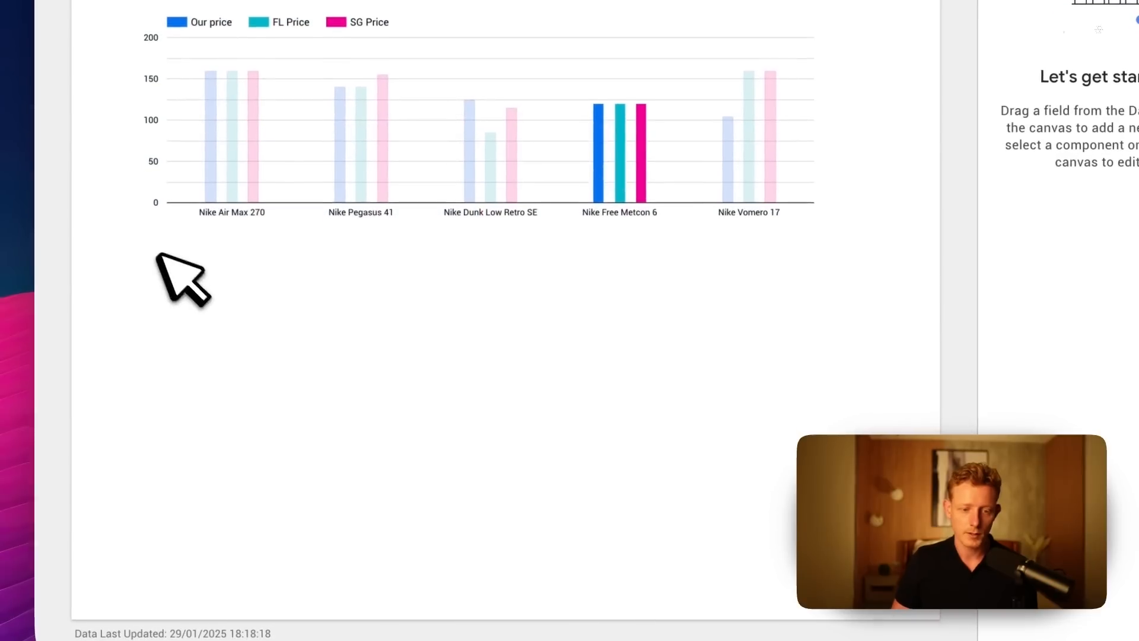
pyautogui.click(153, 277)
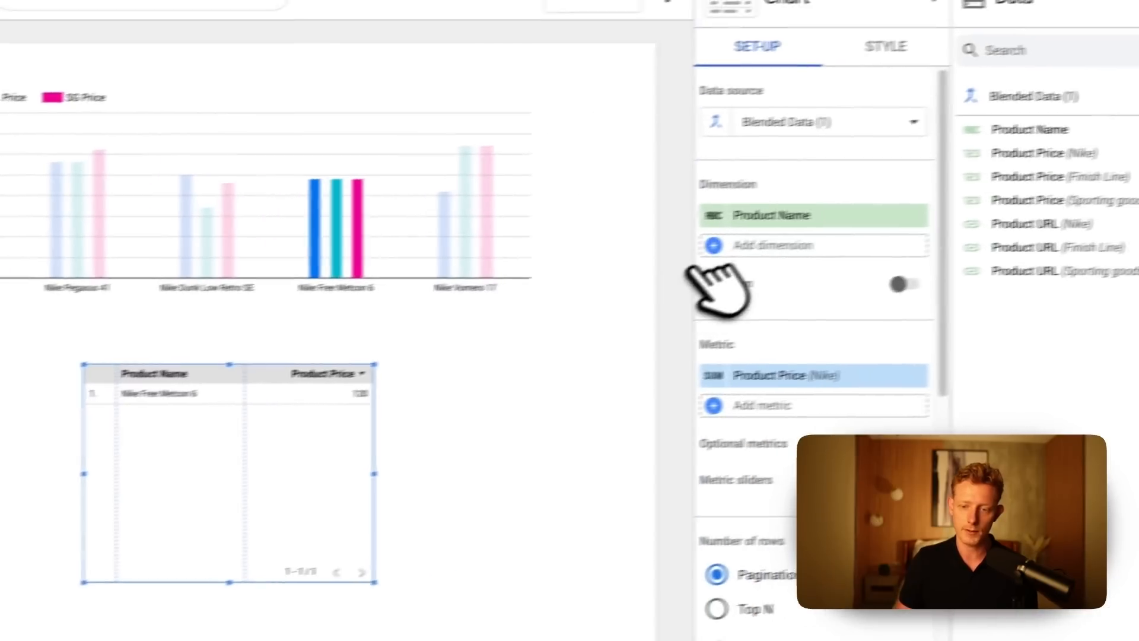
# Add Nike's Product Price and Product URL as dimensions of the table.
pyautogui.click(902, 213)
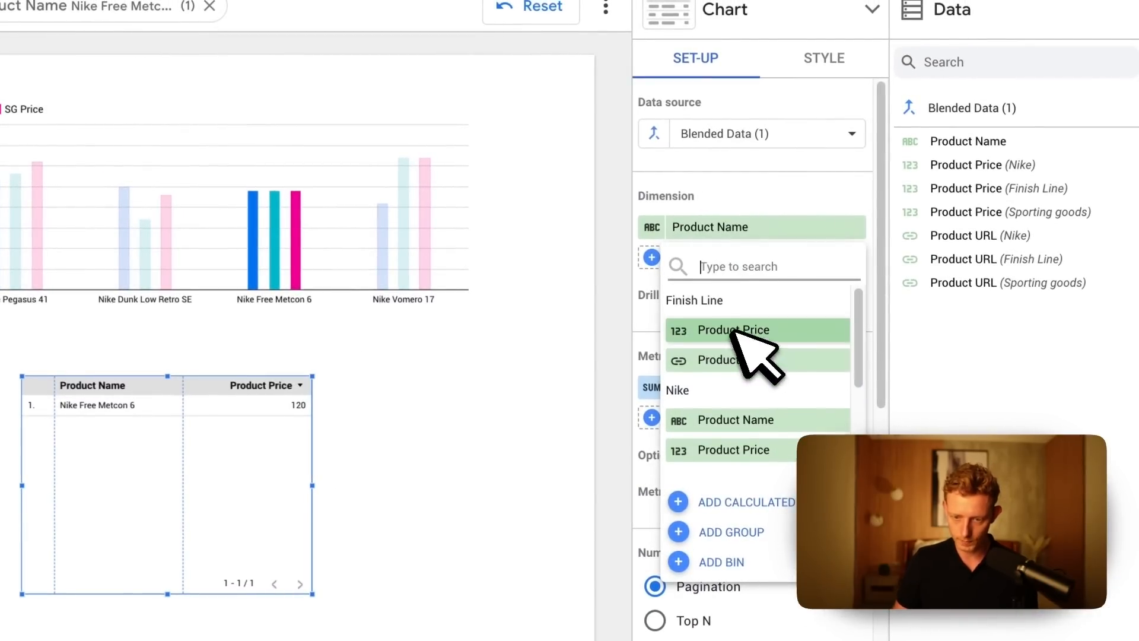
pyautogui.click(757, 397)
pyautogui.click(724, 285)
pyautogui.scroll(-2, 778, 453)
pyautogui.click(754, 481)
# Add Finish Line's Product Price and Product URL as dimensions of the table.
pyautogui.click(655, 243)
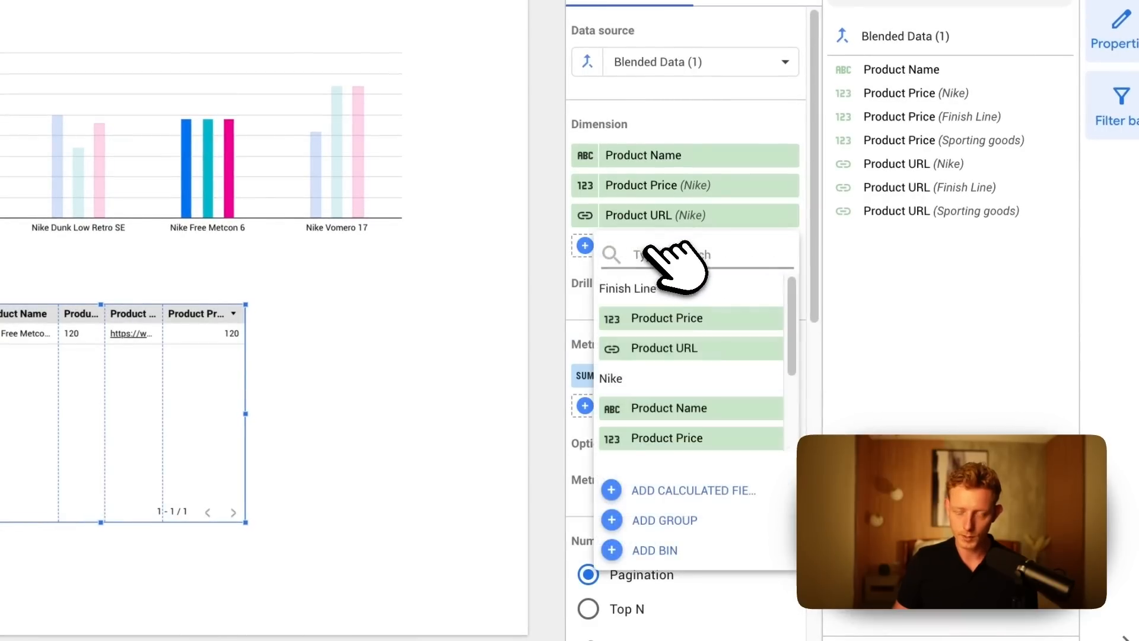
pyautogui.click(682, 318)
pyautogui.click(691, 274)
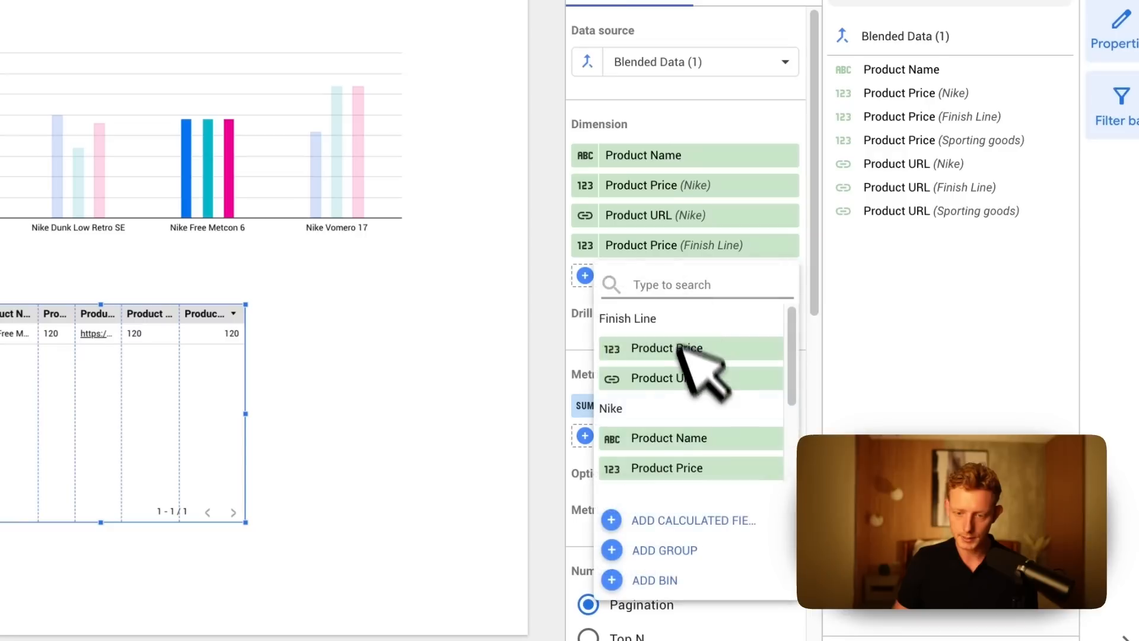
pyautogui.click(691, 376)
# Add the Sporting goods Product Price and a second Nike Product URL as dimensions of the table.
pyautogui.click(653, 301)
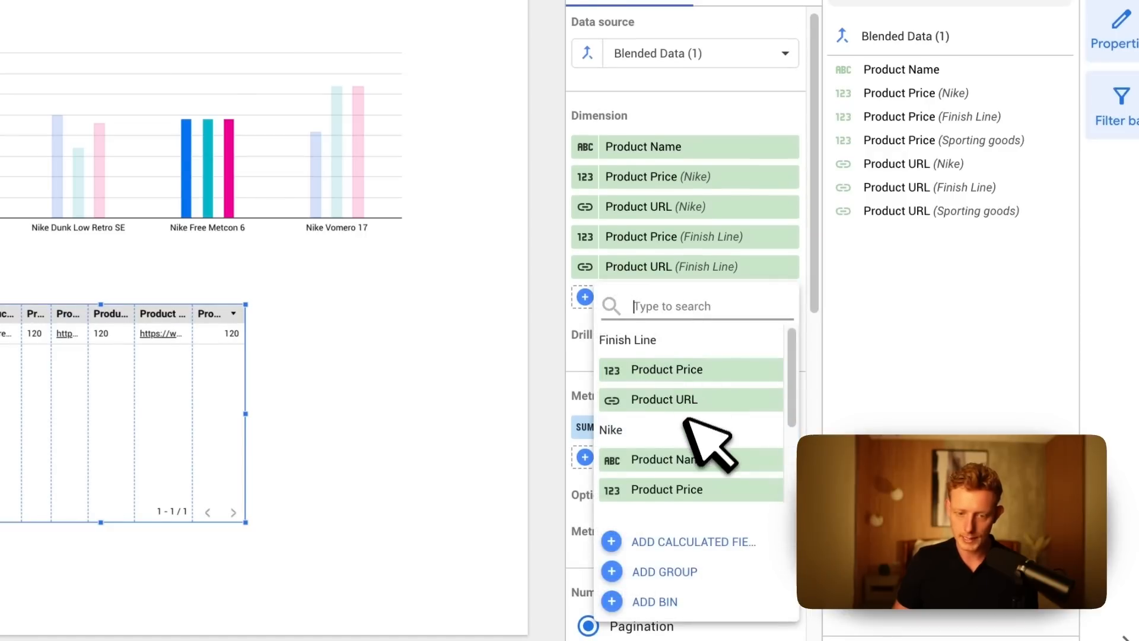
pyautogui.click(677, 455)
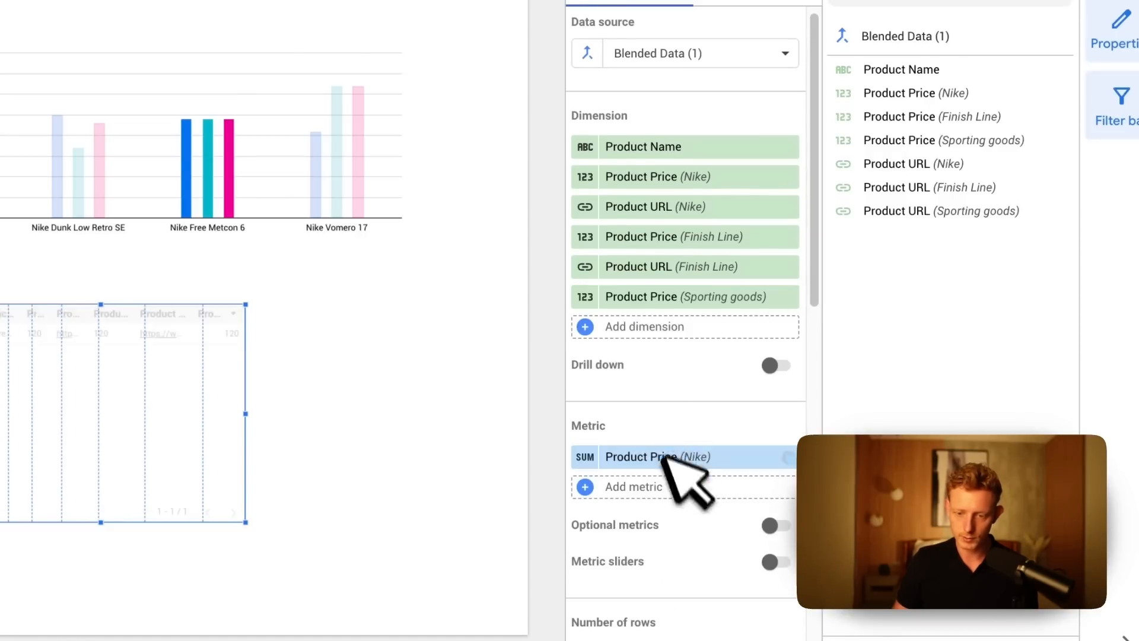
pyautogui.click(648, 334)
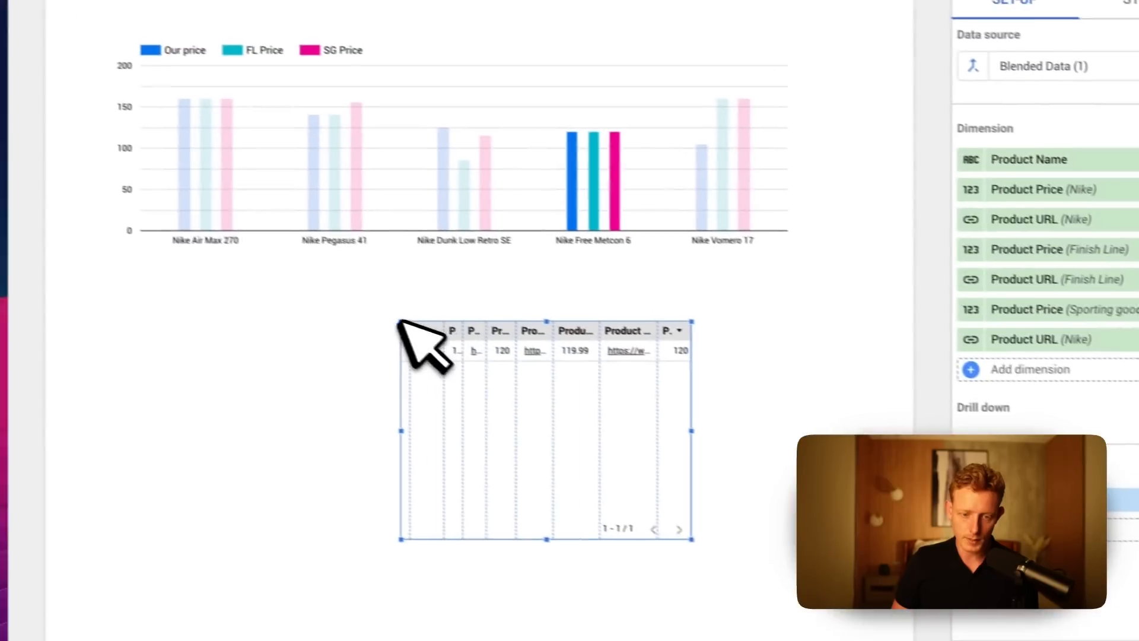
# Enlarge the table so it starts just below the column chart and spans roughly the chart's width.
pyautogui.moveTo(174, 246); pyautogui.dragTo(138, 291)
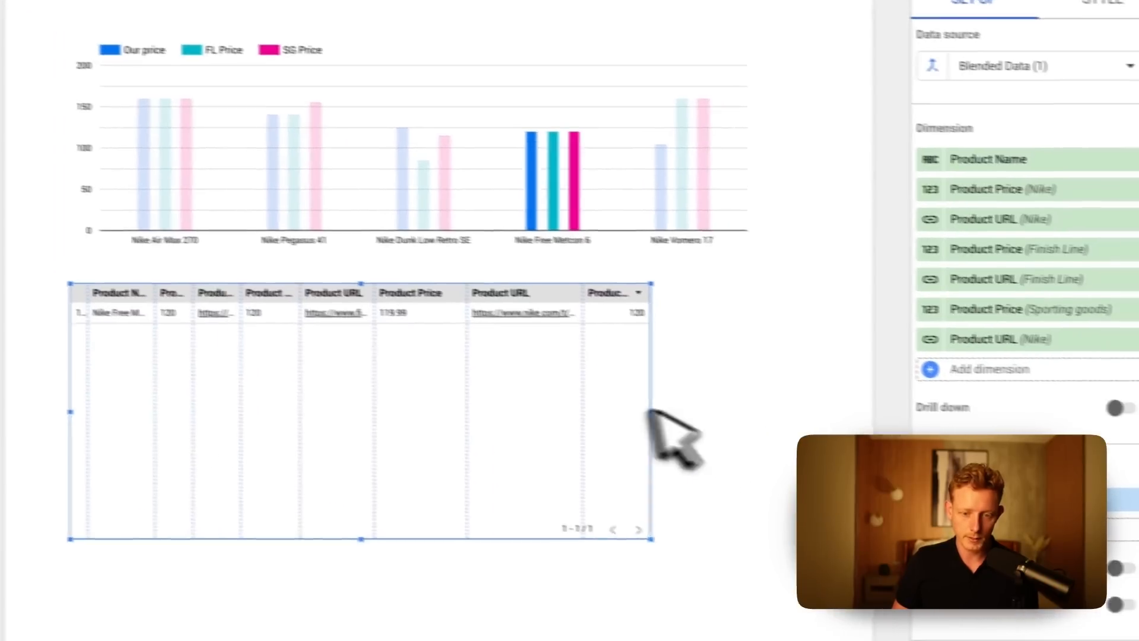
pyautogui.moveTo(712, 413); pyautogui.dragTo(734, 420)
pyautogui.moveTo(618, 403); pyautogui.dragTo(643, 402)
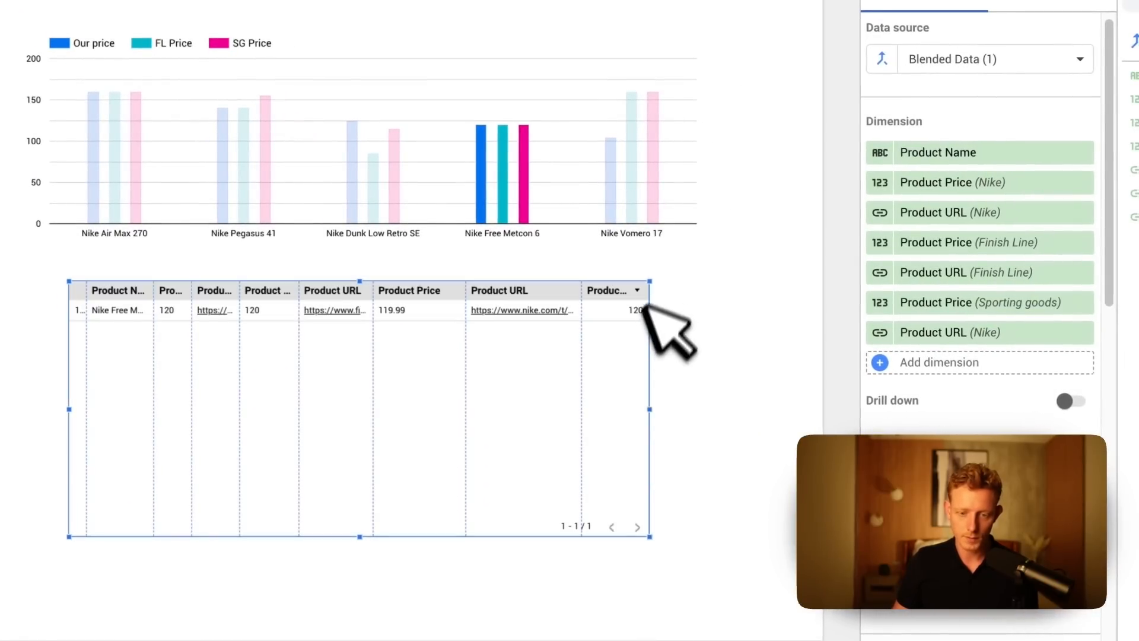
pyautogui.moveTo(648, 279); pyautogui.dragTo(717, 284)
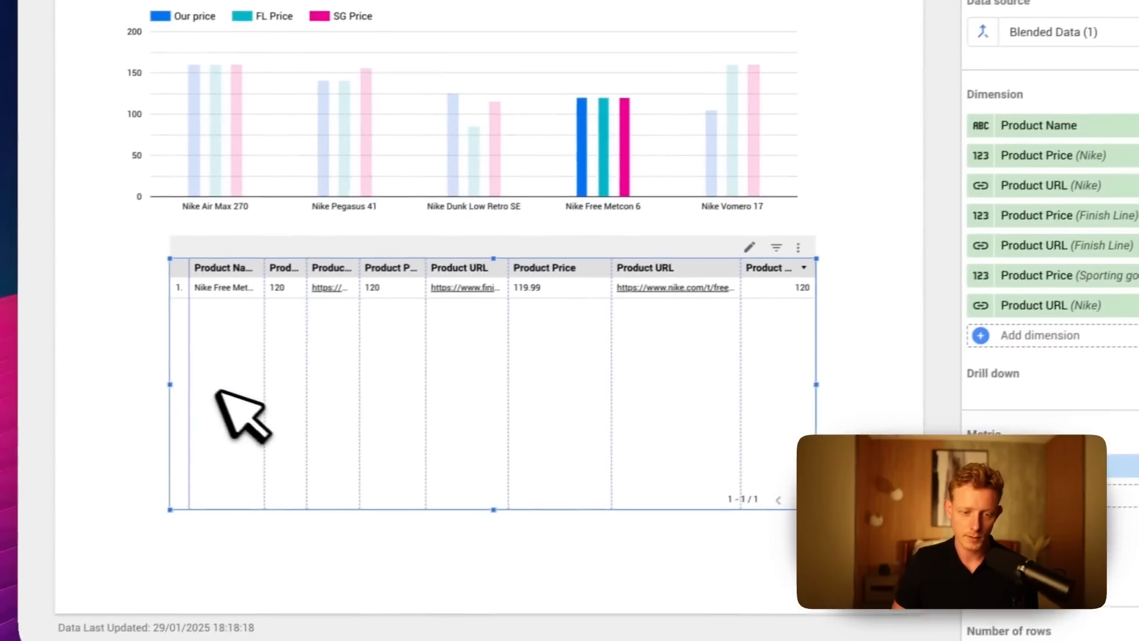
pyautogui.moveTo(170, 385); pyautogui.dragTo(124, 380)
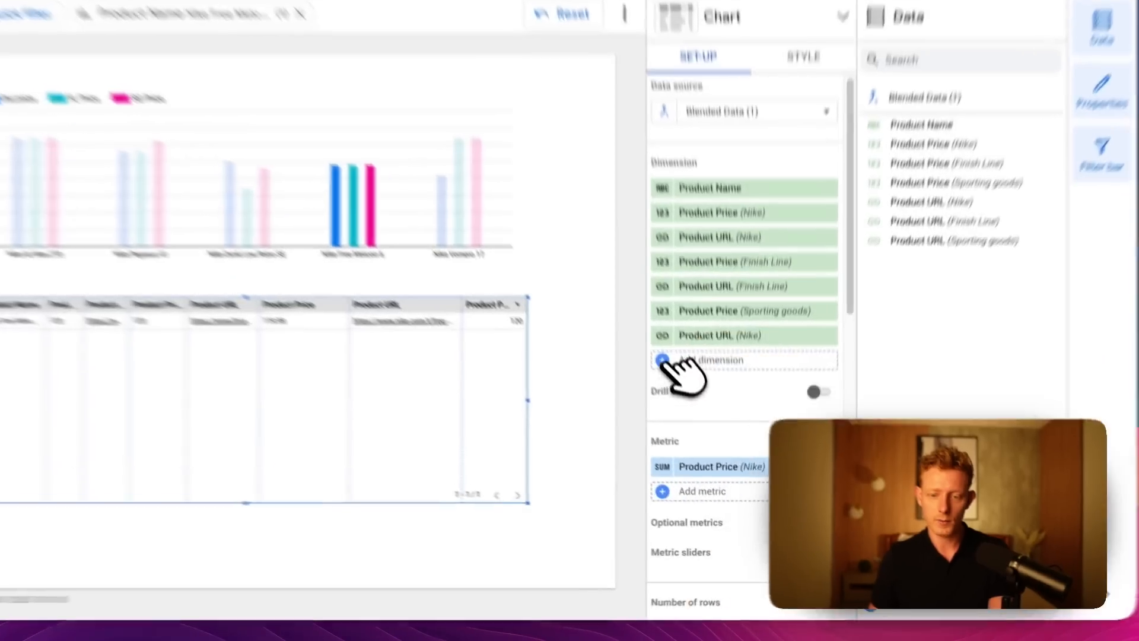
# Create a calculated field named "Difference FL & Nike" as a new dimension of the table.
pyautogui.click(697, 409)
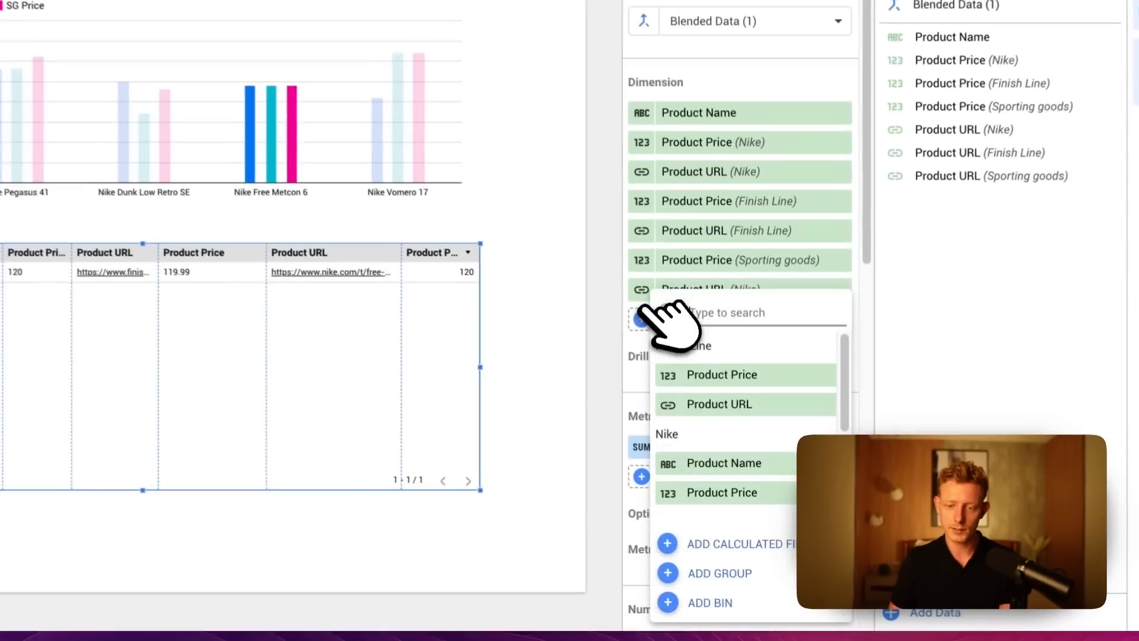
pyautogui.click(697, 409)
pyautogui.click(696, 409)
pyautogui.click(729, 542)
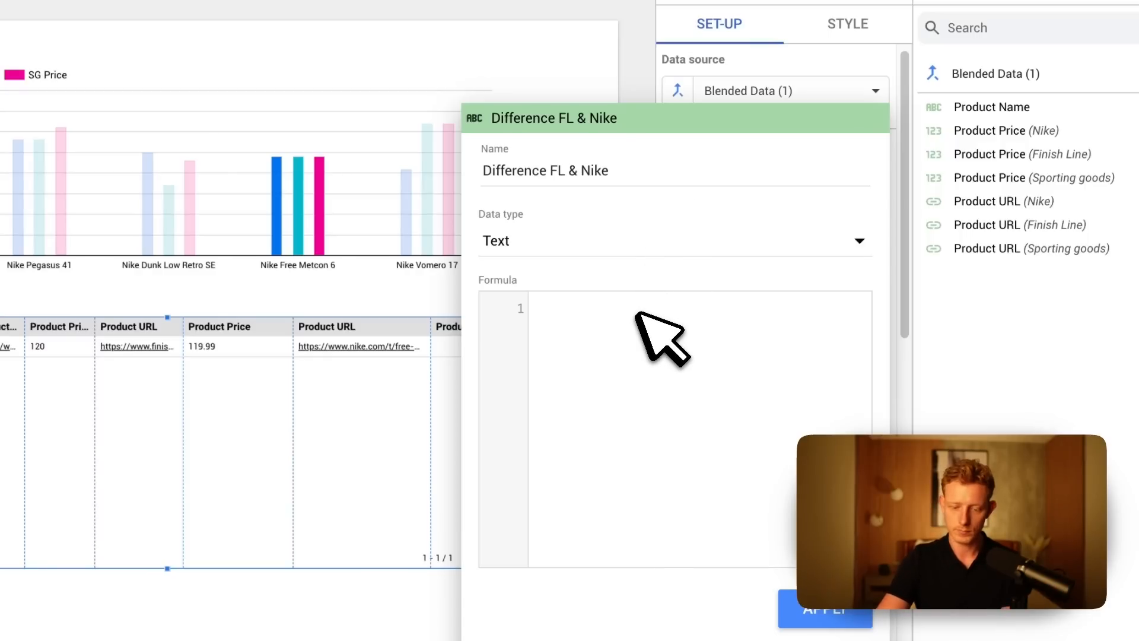
# Define the calculated field's formula as Product Price (Finish Line) minus Product Price (Nike), apply it and close the field editor.
pyautogui.click(636, 312)
pyautogui.write('pri')
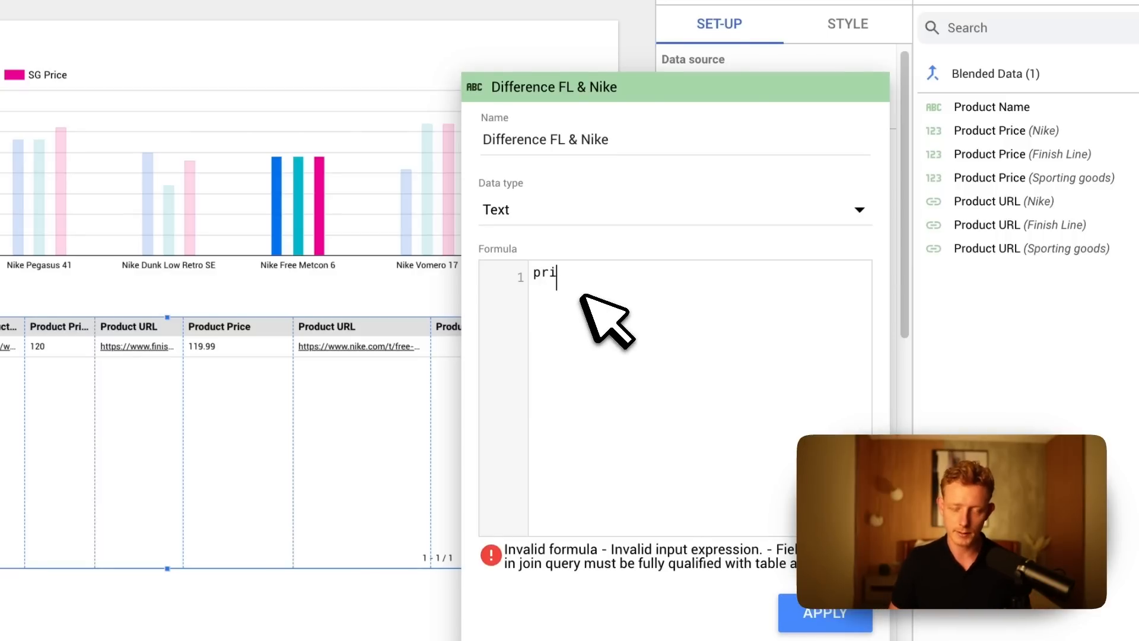
pyautogui.press('BackSpace')
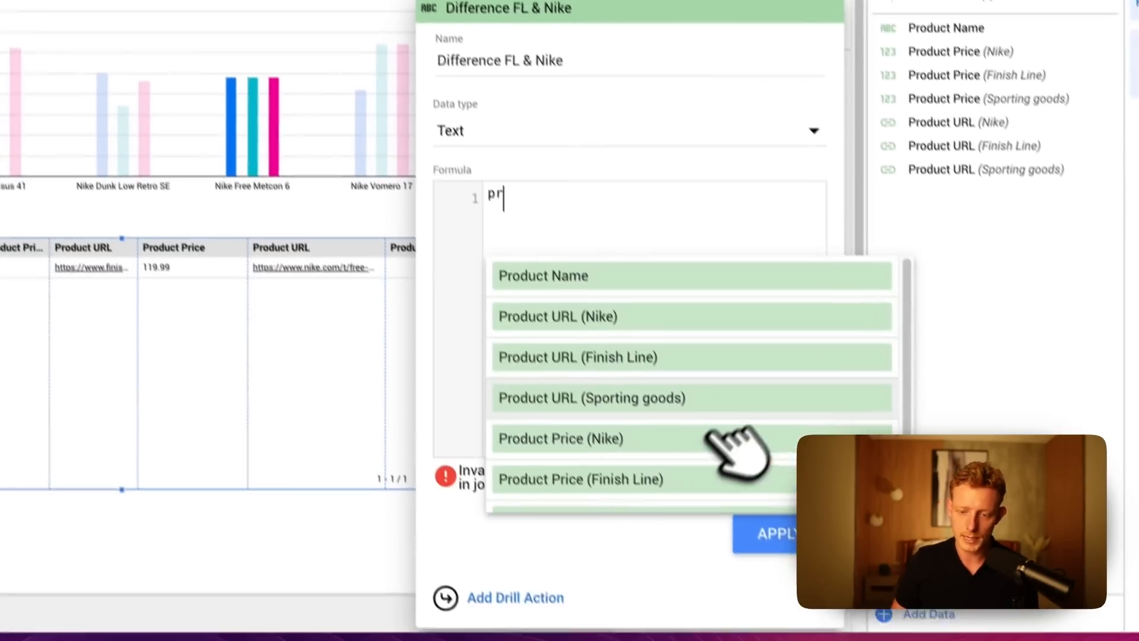
pyautogui.scroll(-1, 770, 495)
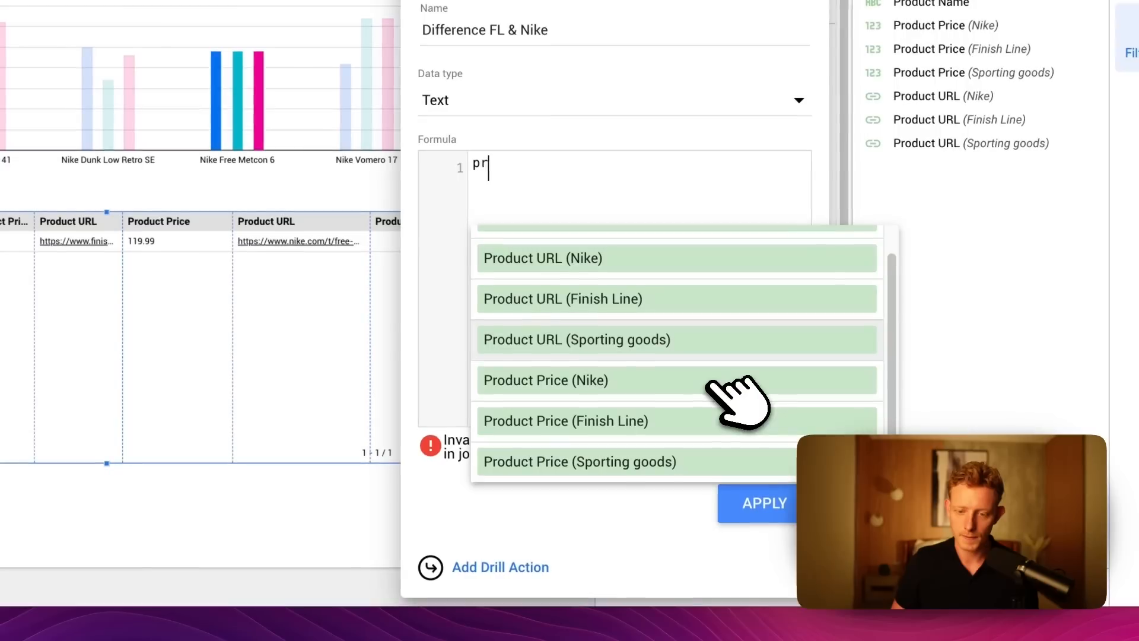
pyautogui.click(647, 423)
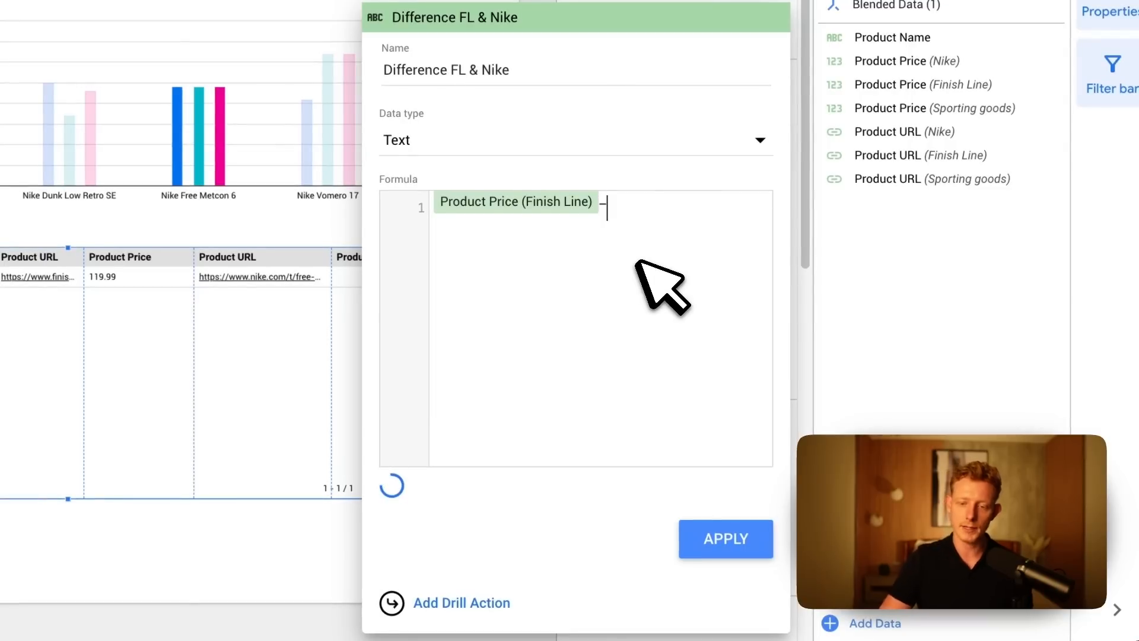
pyautogui.write('-pr')
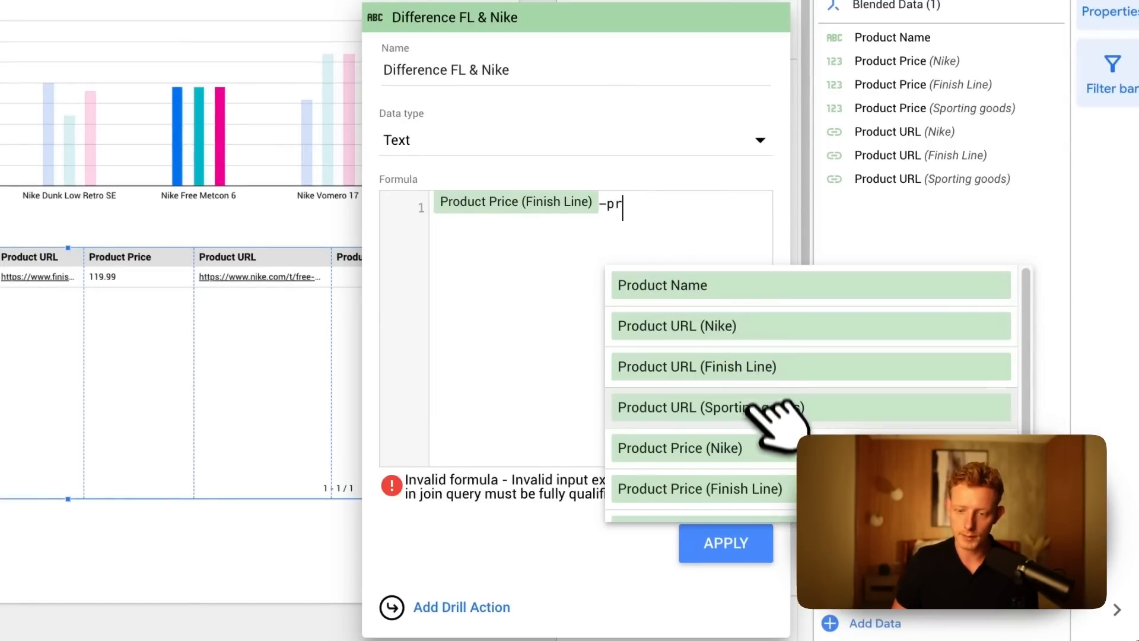
pyautogui.scroll(-1, 753, 386)
pyautogui.click(765, 430)
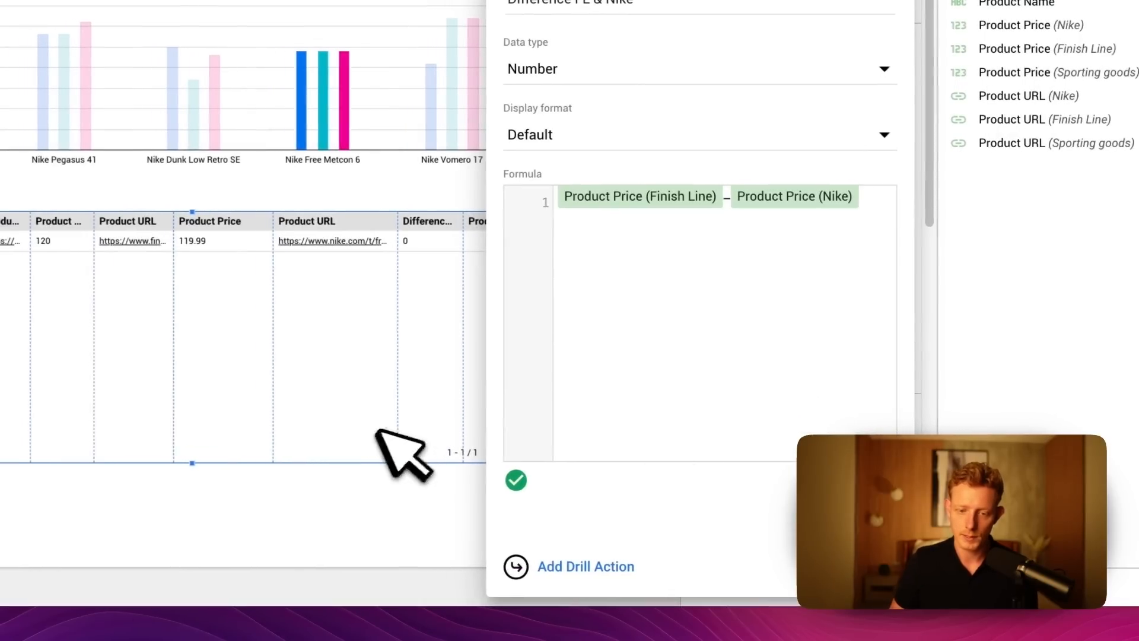
pyautogui.click(335, 512)
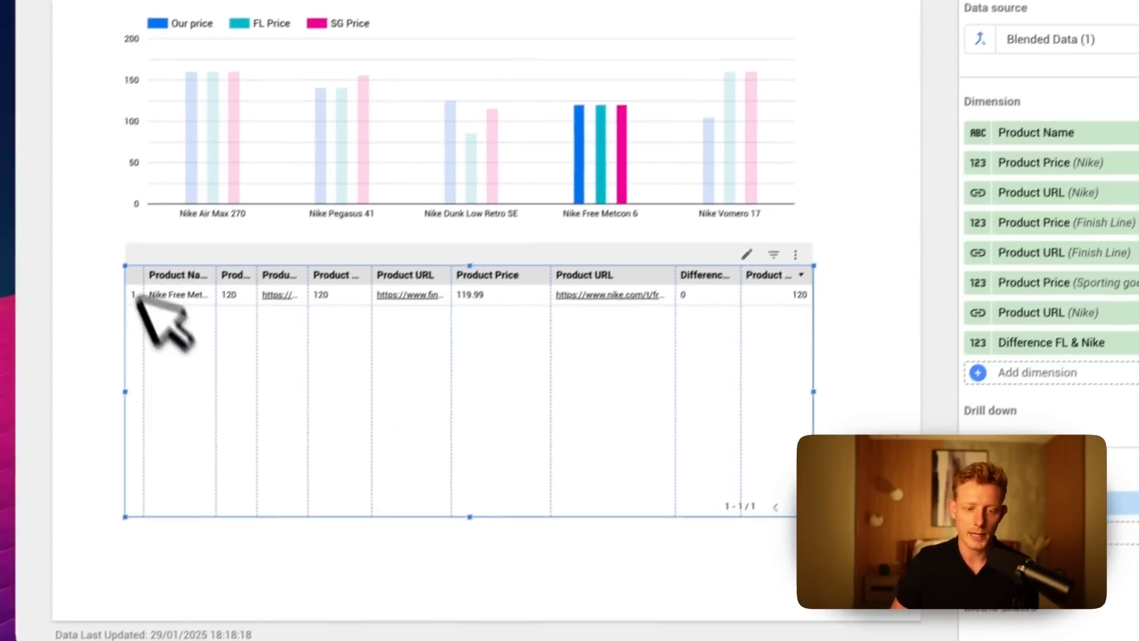
# Move the table slightly lower on the page to leave a small gap beneath the column chart.
pyautogui.scroll(-3, 1097, 423)
pyautogui.scroll(-5, 821, 394)
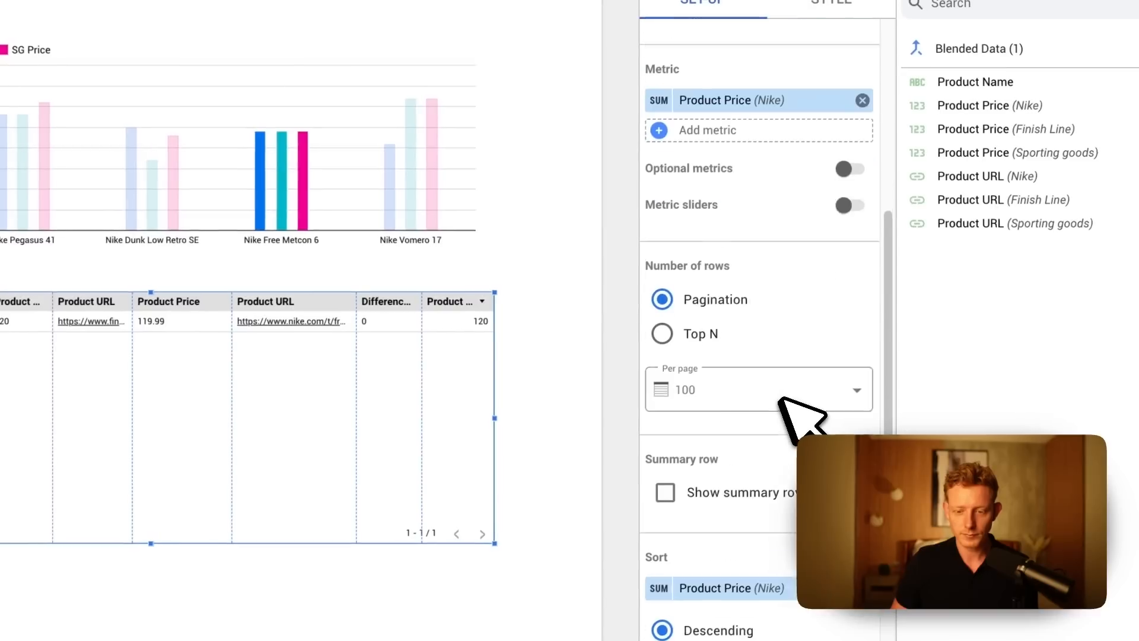
pyautogui.scroll(3, 691, 327)
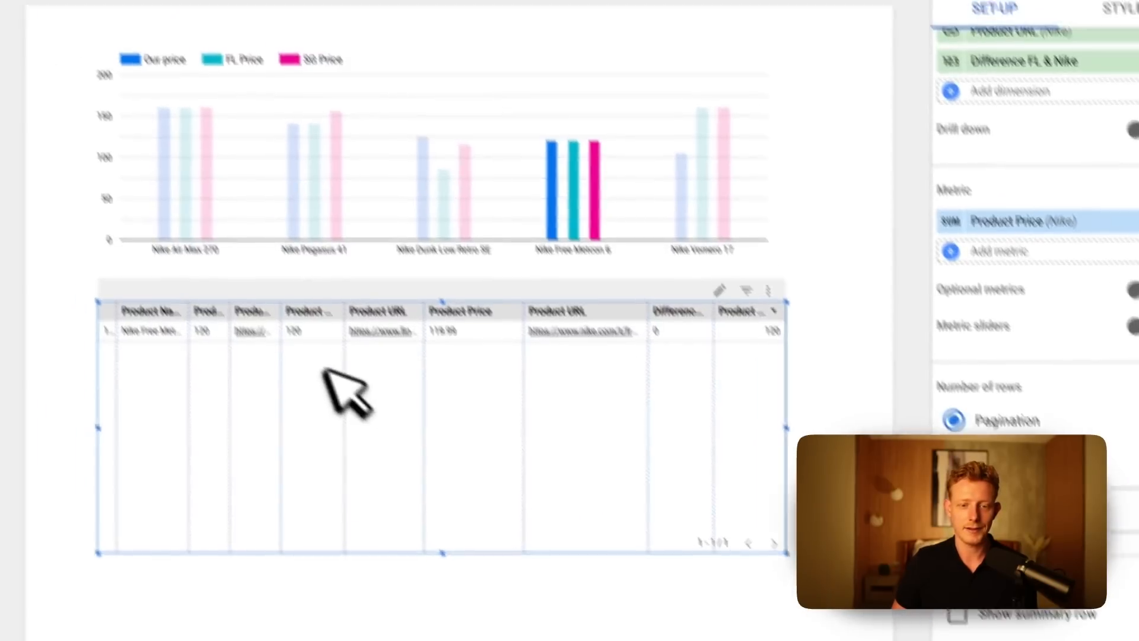
pyautogui.moveTo(37, 330); pyautogui.dragTo(43, 411)
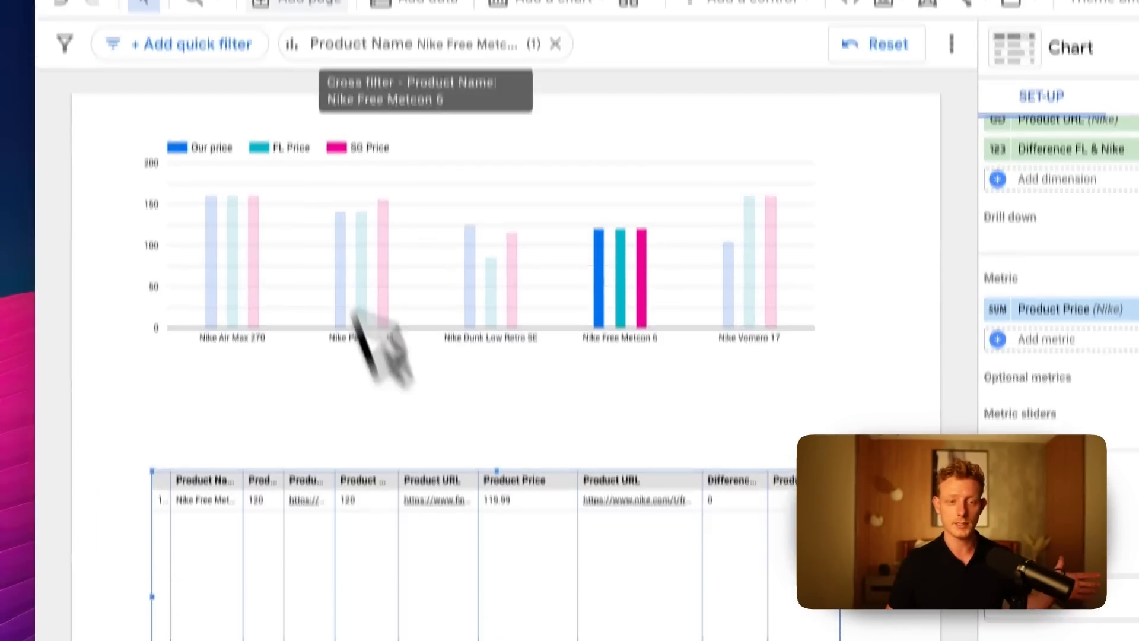
pyautogui.moveTo(377, 542); pyautogui.dragTo(368, 493)
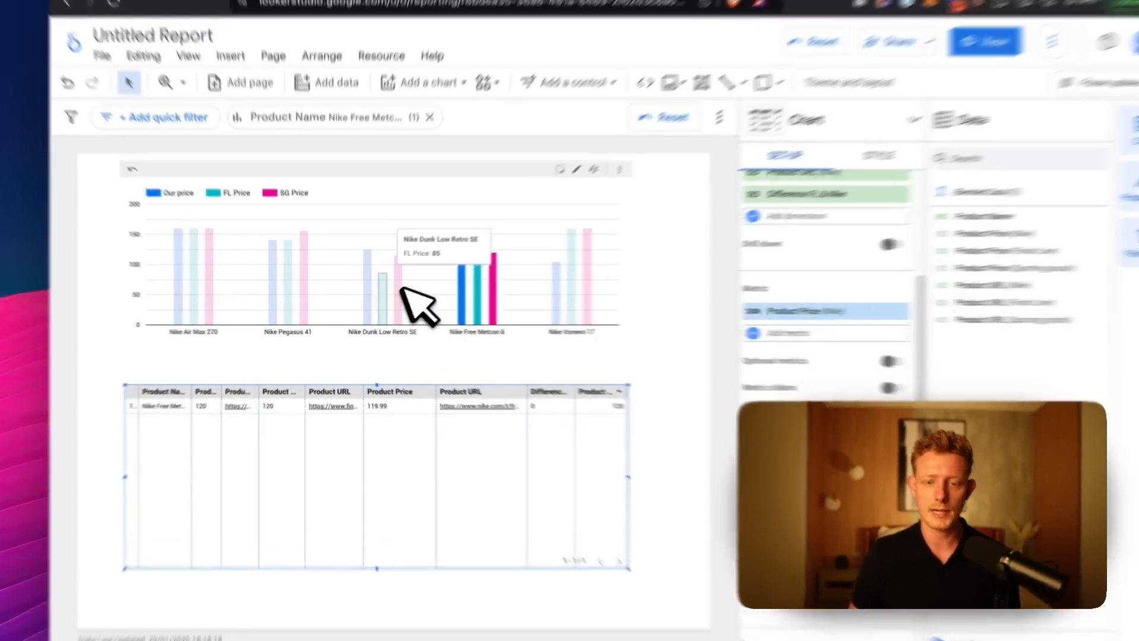
# Clear the Nike Free Metcon 6 cross-filter from the report and deselect the table.
pyautogui.click(374, 303)
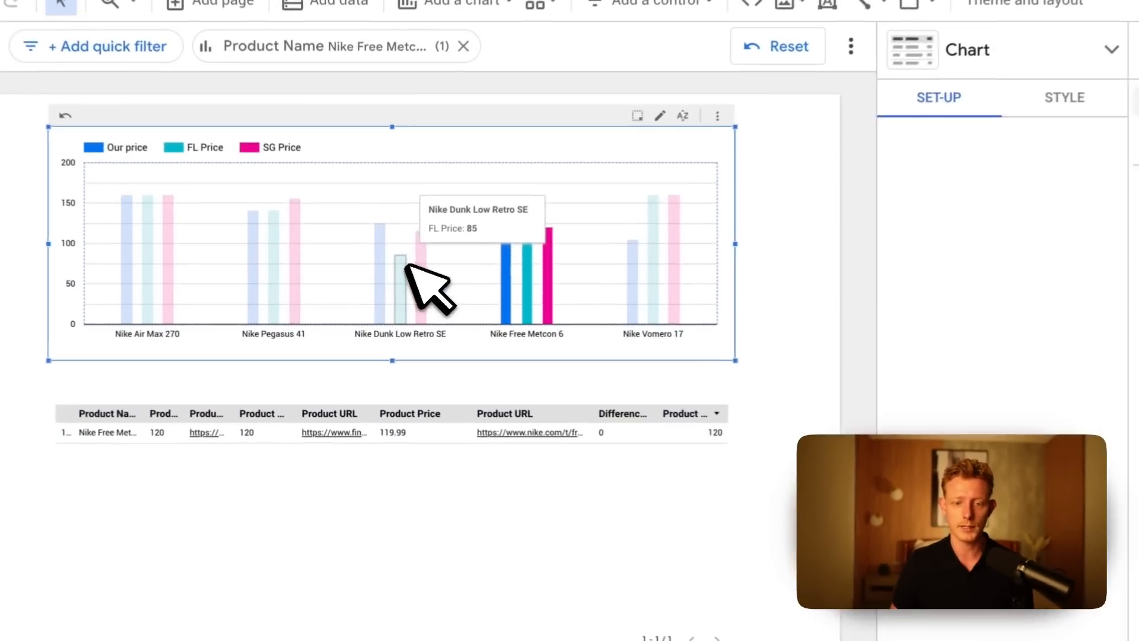
pyautogui.click(579, 471)
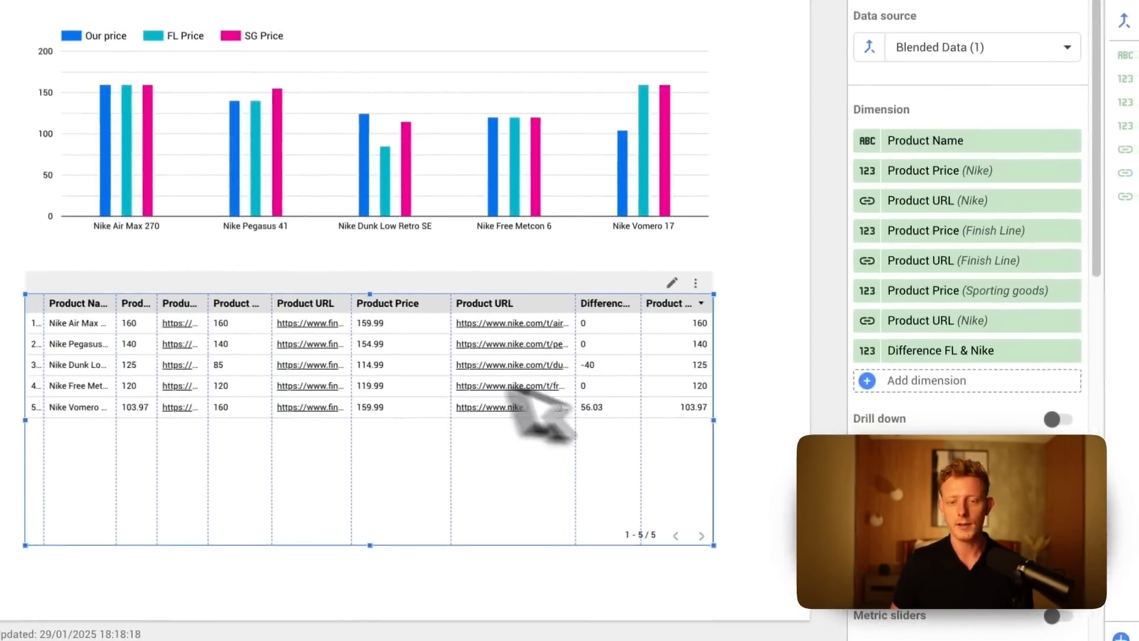
pyautogui.click(852, 292)
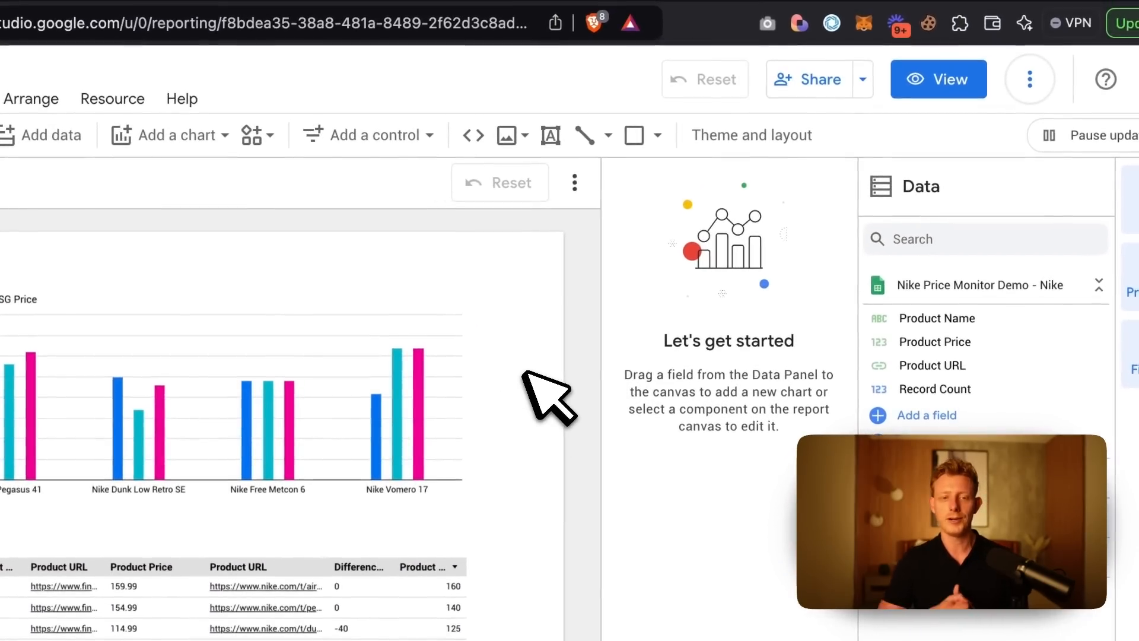